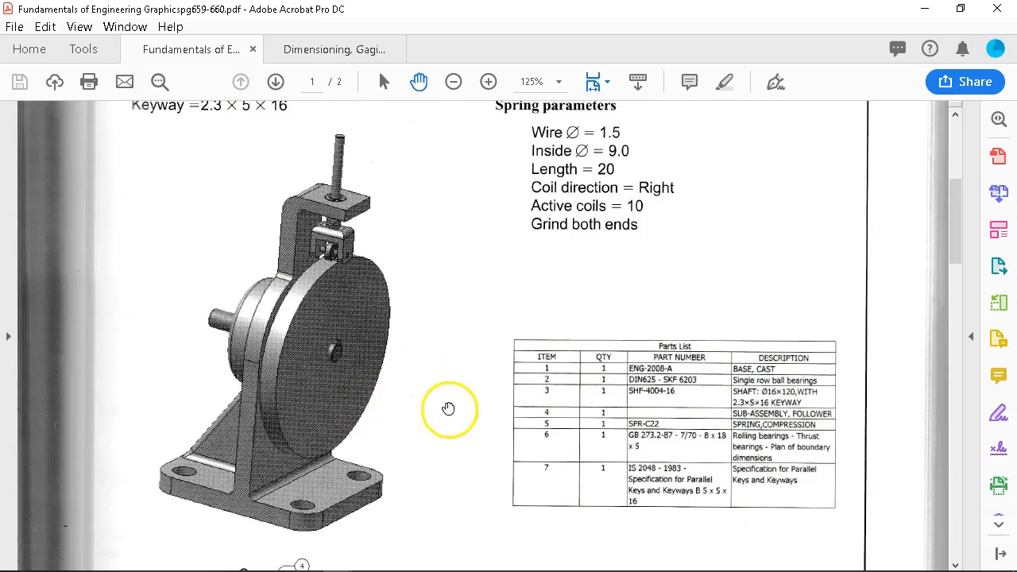
# Scroll the PDF down to the assembly drawing with its parts list and Section A-A.
pyautogui.scroll(1, 405, 332)
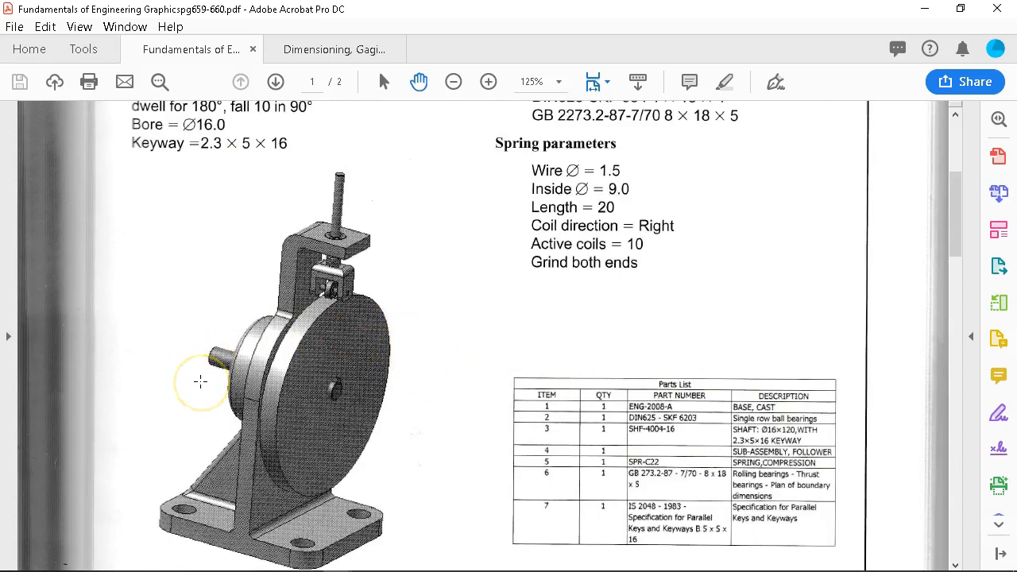
pyautogui.scroll(-9, 332, 409)
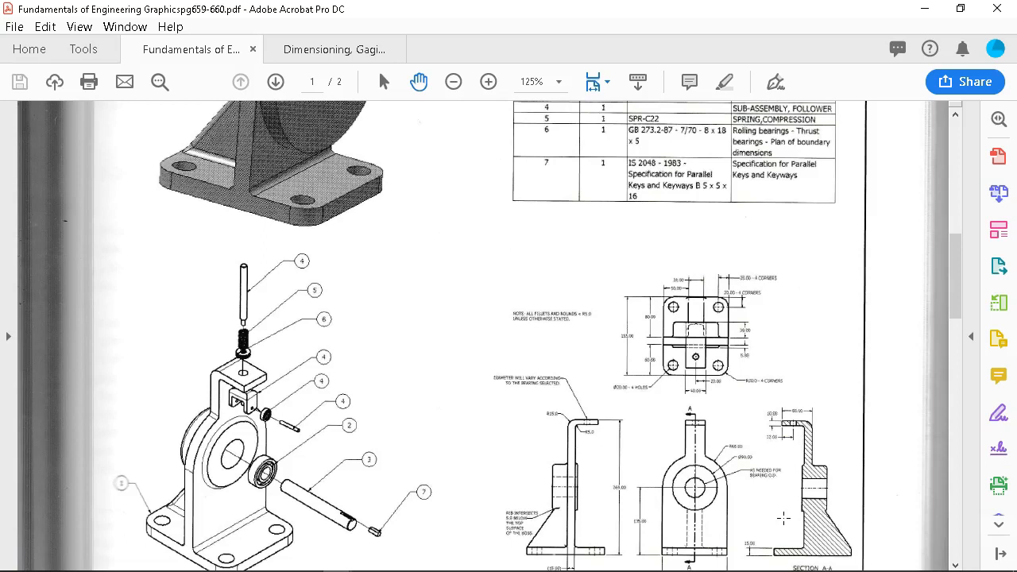
# Scroll back up to the shaded cam follower assembly and its seven-item parts list.
pyautogui.scroll(1, 316, 267)
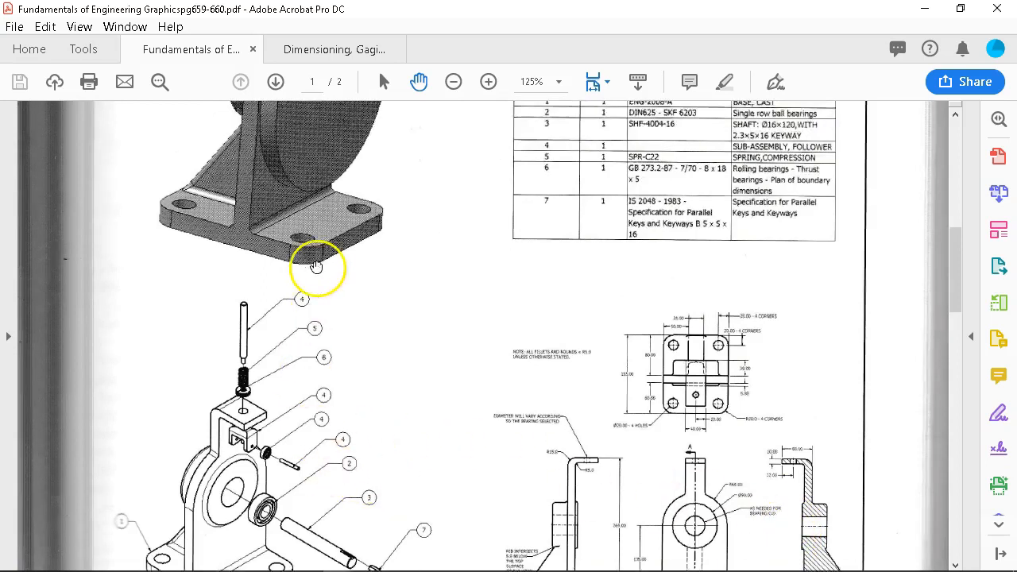
pyautogui.scroll(2, 334, 274)
pyautogui.scroll(3, 342, 222)
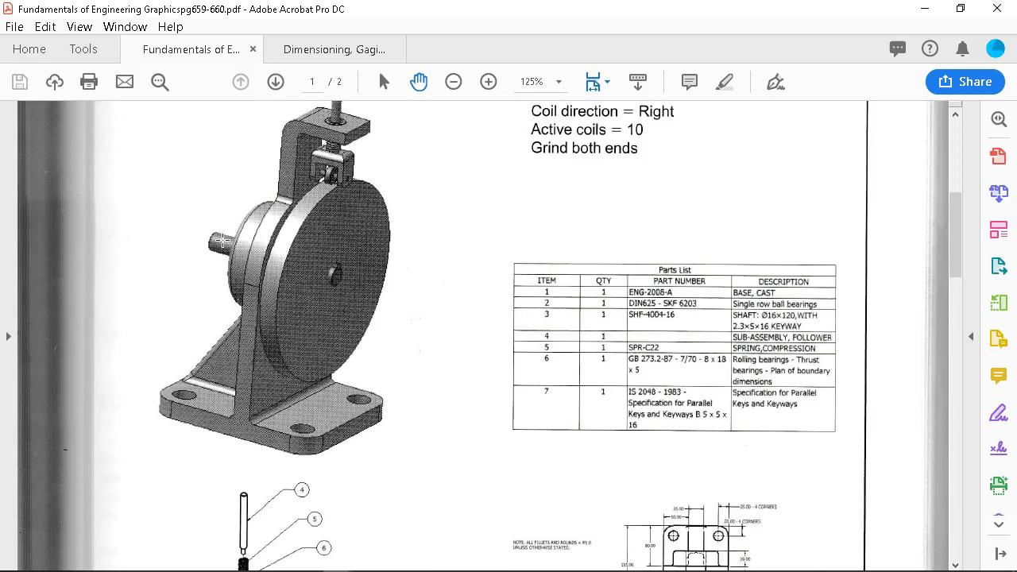
# Scroll up to the EX8-26 cam parameters: Ø146 base circle, 16 face width, Ø16.0 bore.
pyautogui.scroll(1, 347, 256)
pyautogui.scroll(1, 347, 256)
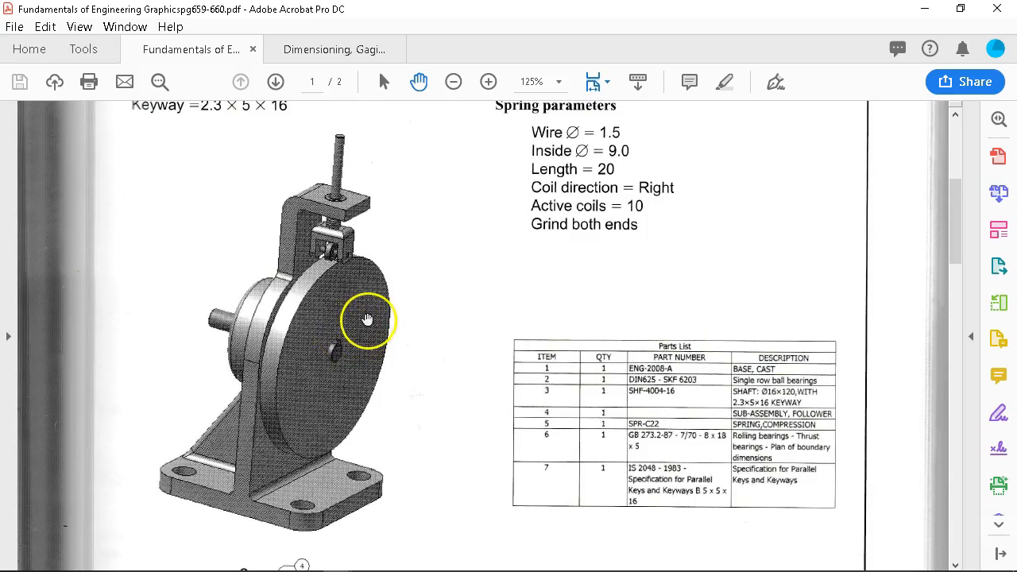
pyautogui.scroll(3, 367, 318)
pyautogui.scroll(3, 381, 317)
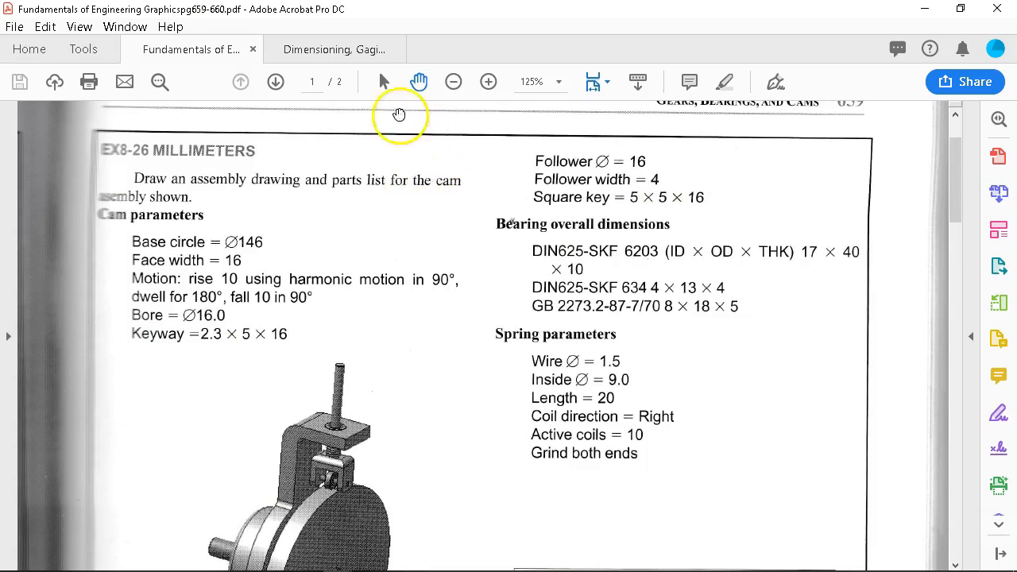
pyautogui.click(317, 51)
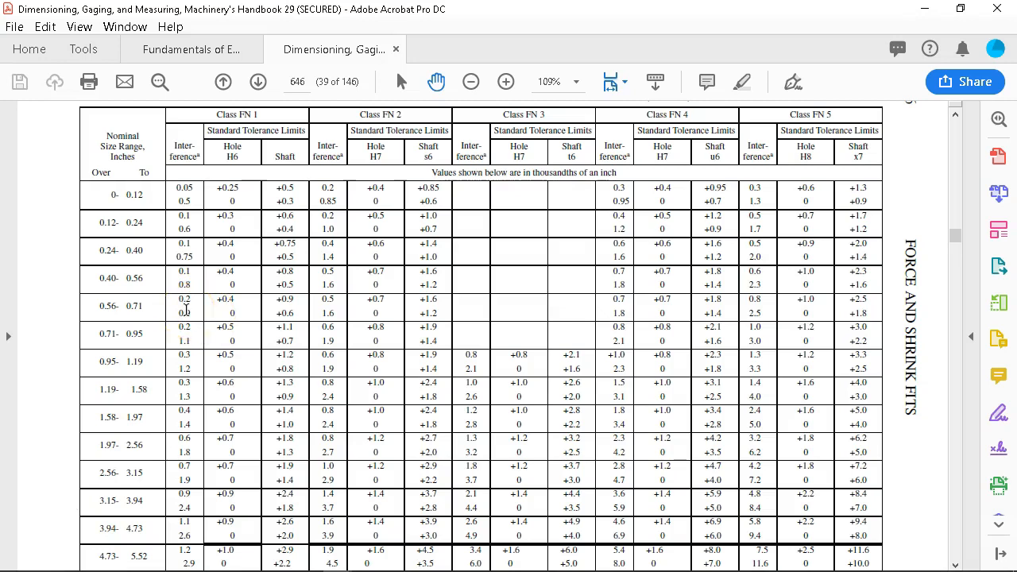
pyautogui.click(212, 50)
# Read through the cam parameters down to the shaded assembly, spring parameters and seven-item parts list.
pyautogui.scroll(-4, 386, 273)
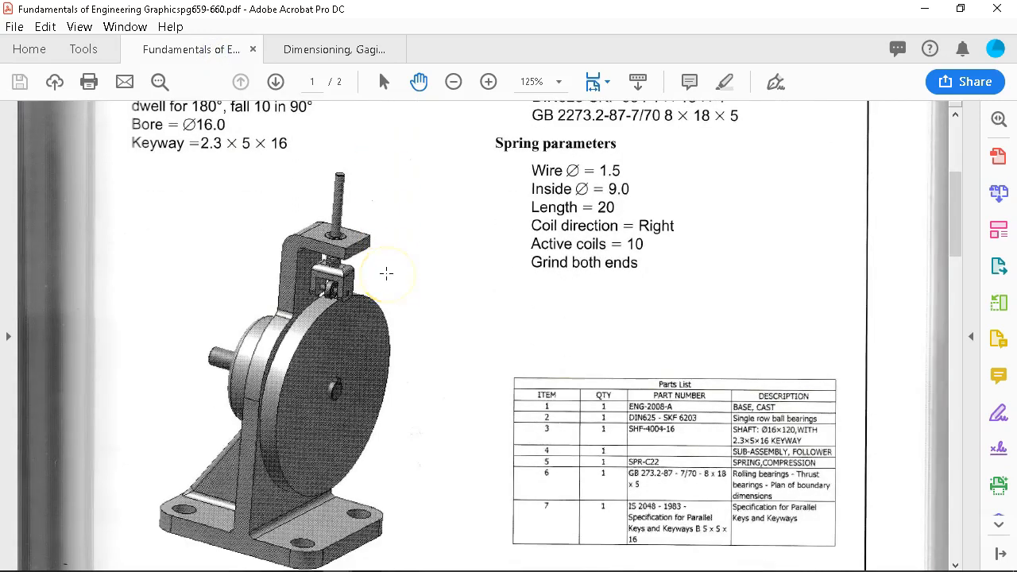
pyautogui.scroll(-1, 387, 274)
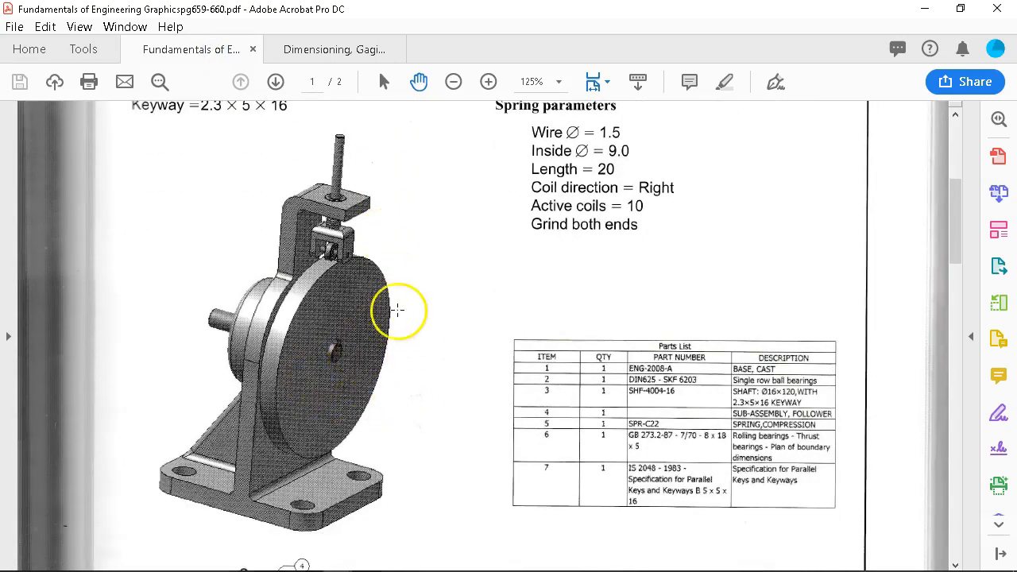
pyautogui.scroll(7, 397, 310)
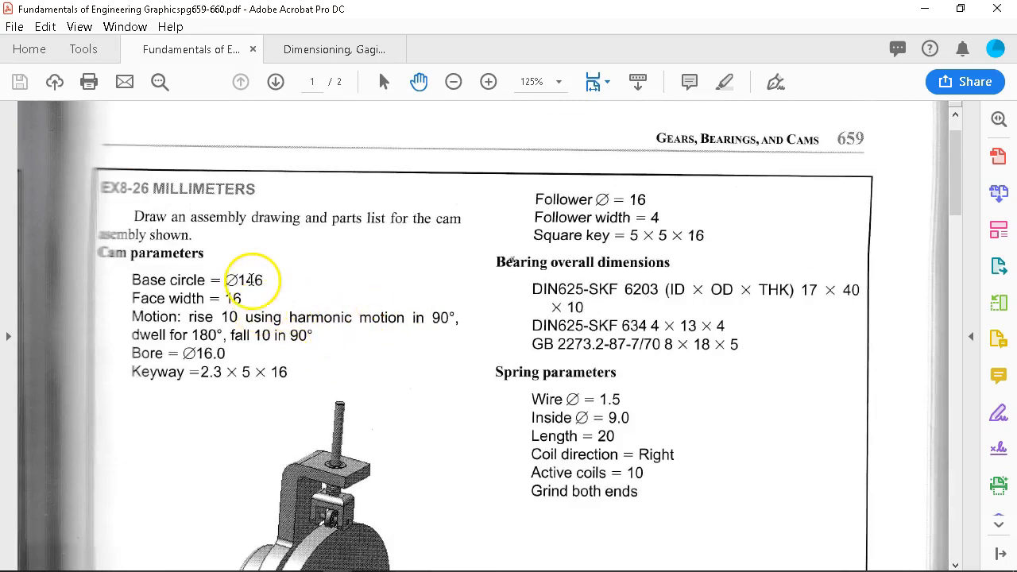
pyautogui.scroll(-2, 251, 280)
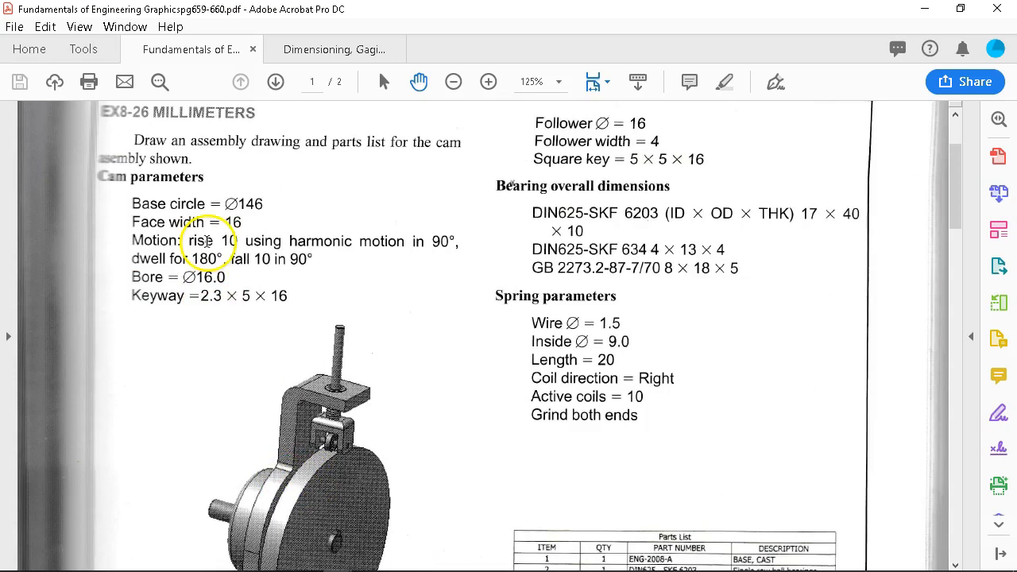
pyautogui.scroll(-1, 286, 317)
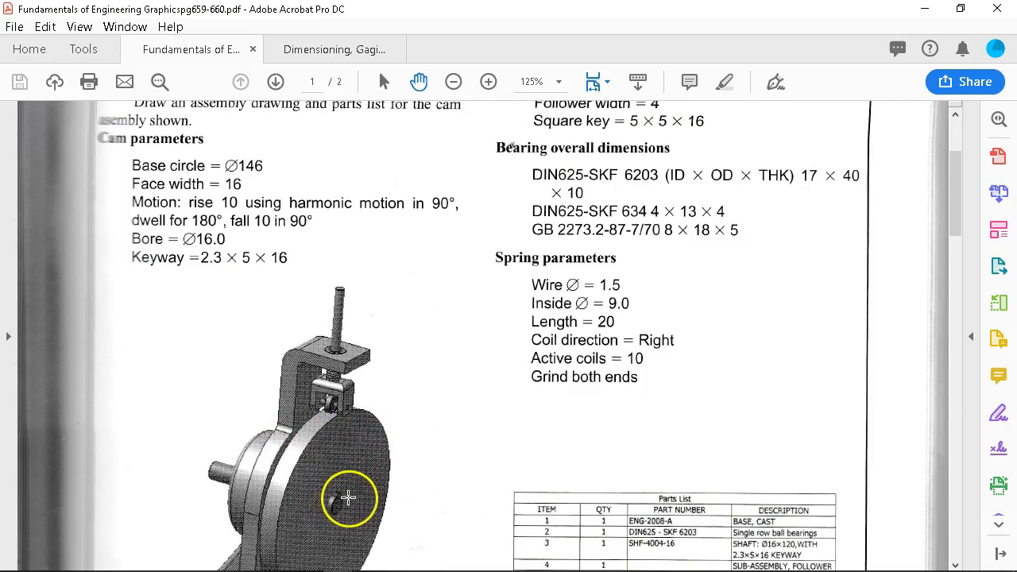
pyautogui.scroll(-2, 349, 498)
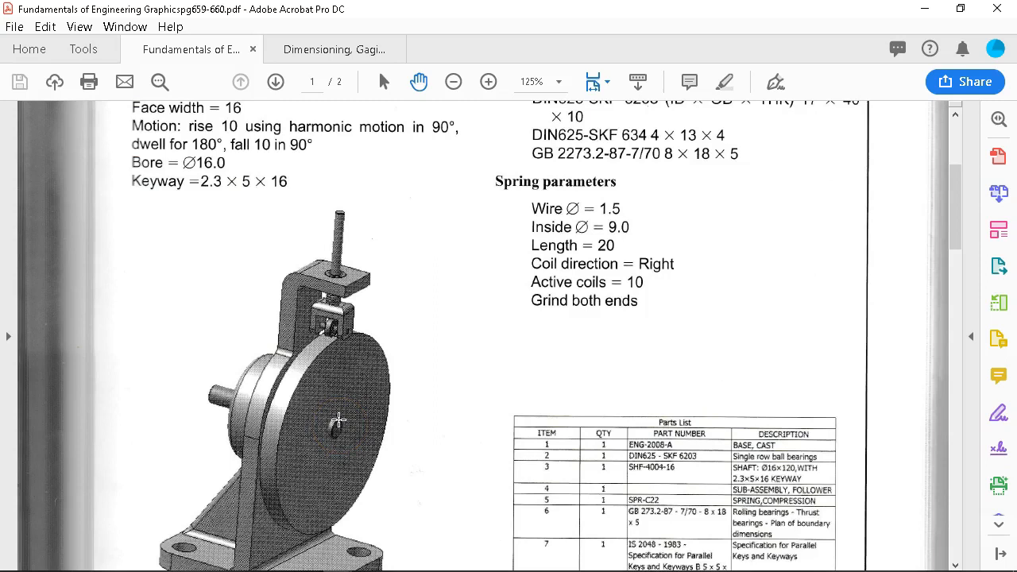
pyautogui.scroll(-1, 349, 403)
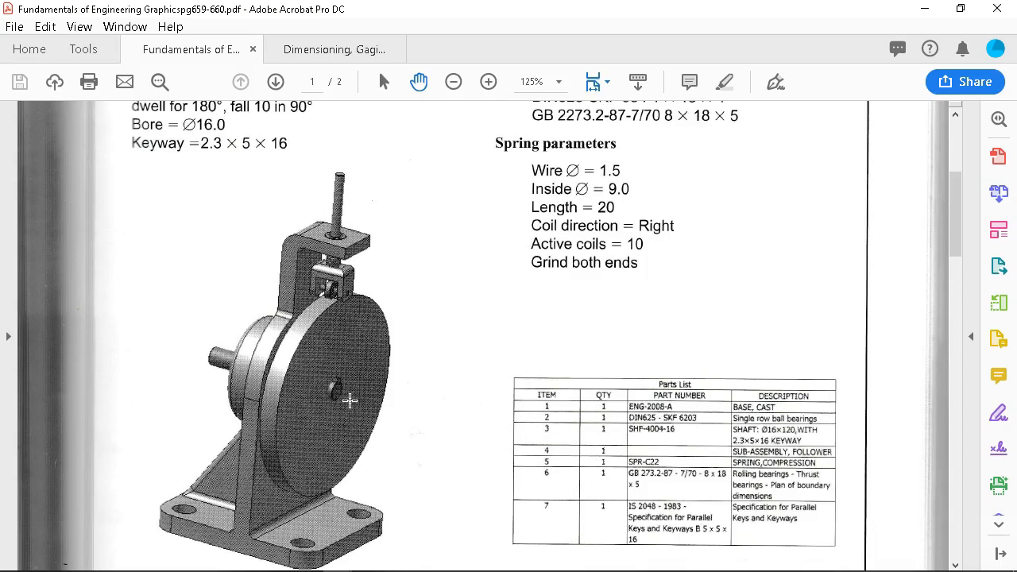
pyautogui.scroll(-1, 349, 401)
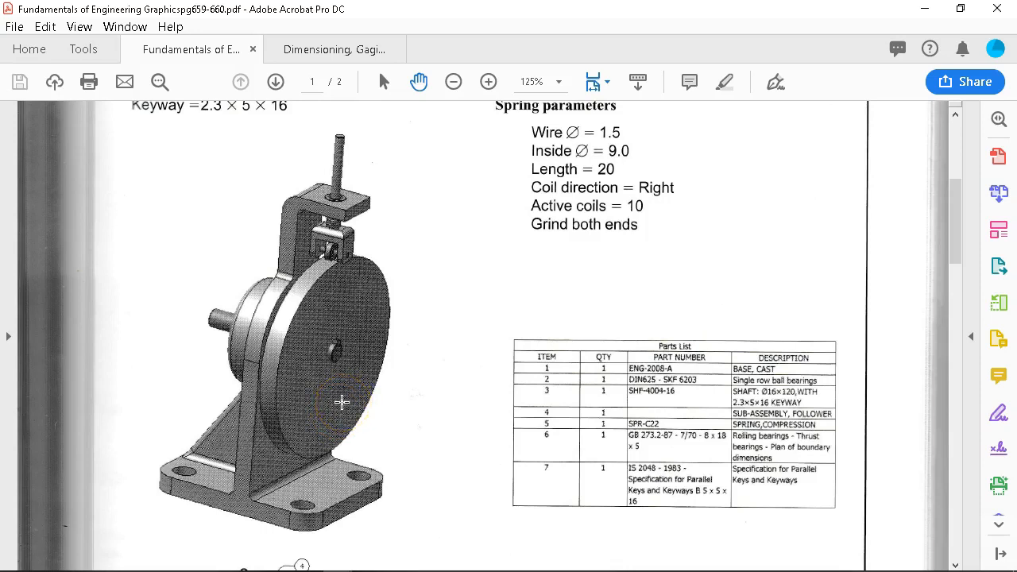
# Return to the page 659 cam parameters showing the Ø146 base circle and Ø16.0 bore.
pyautogui.click(309, 343)
pyautogui.scroll(1, 361, 316)
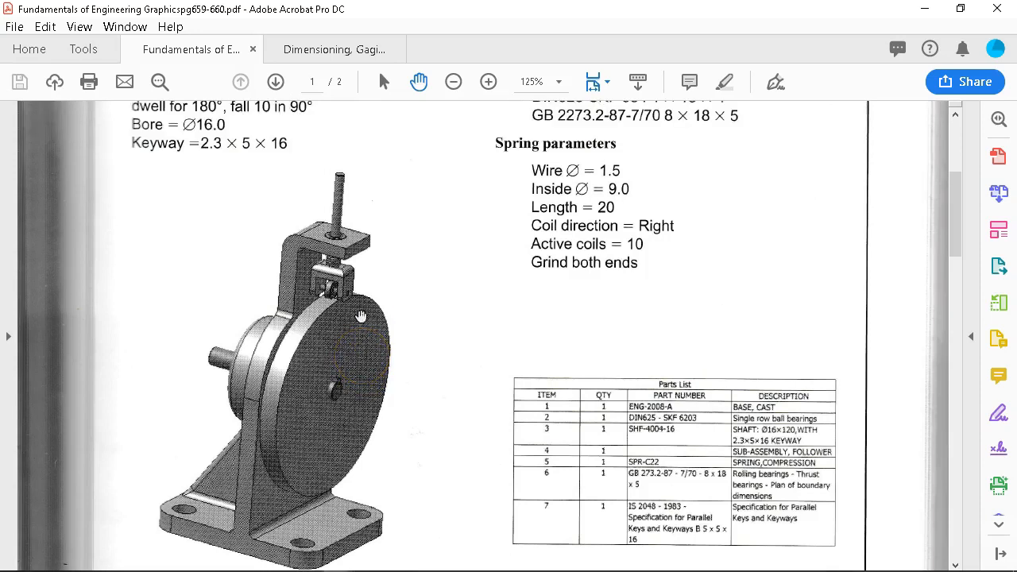
pyautogui.scroll(3, 361, 313)
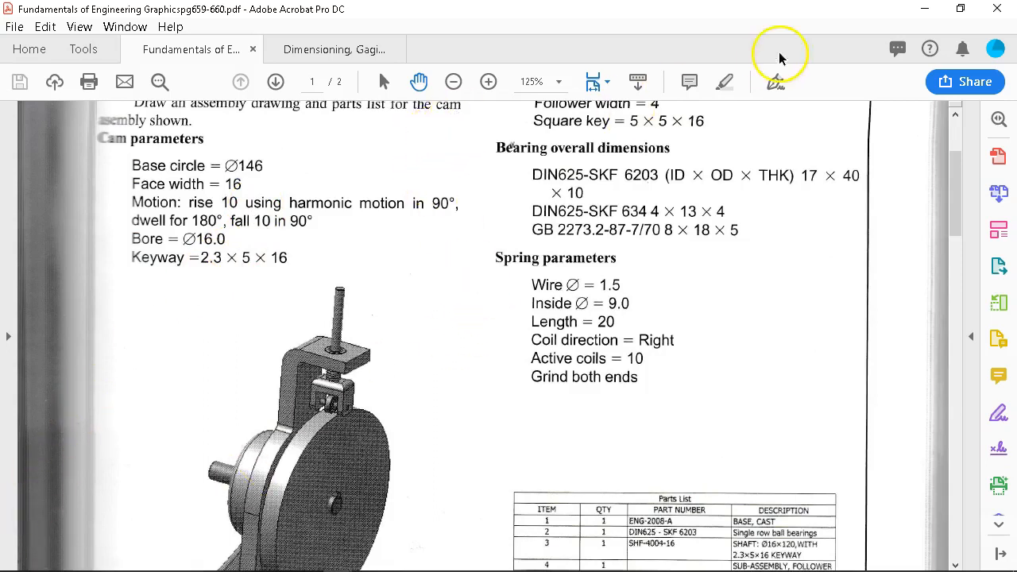
pyautogui.click(923, 8)
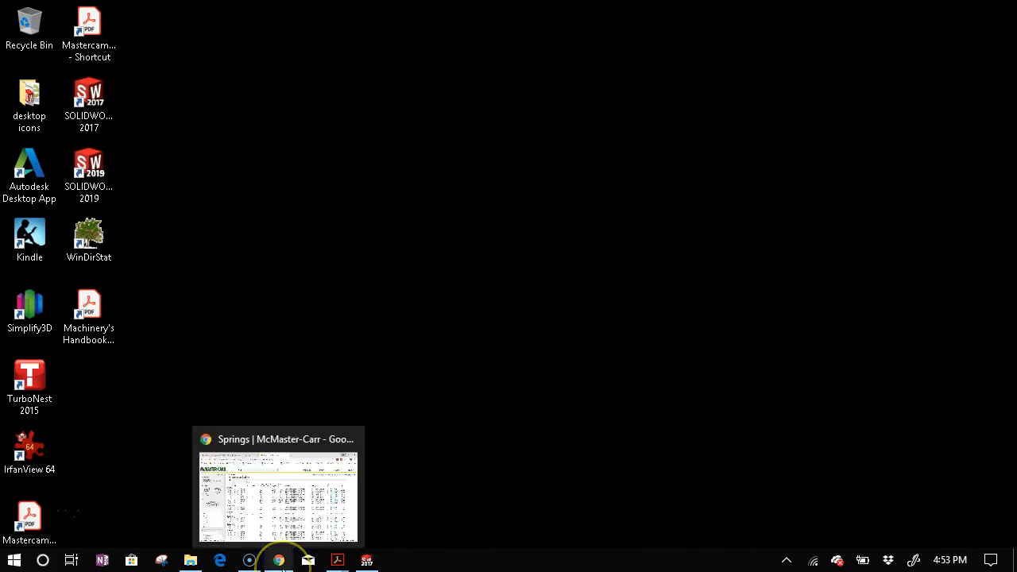
pyautogui.moveTo(350, 564)
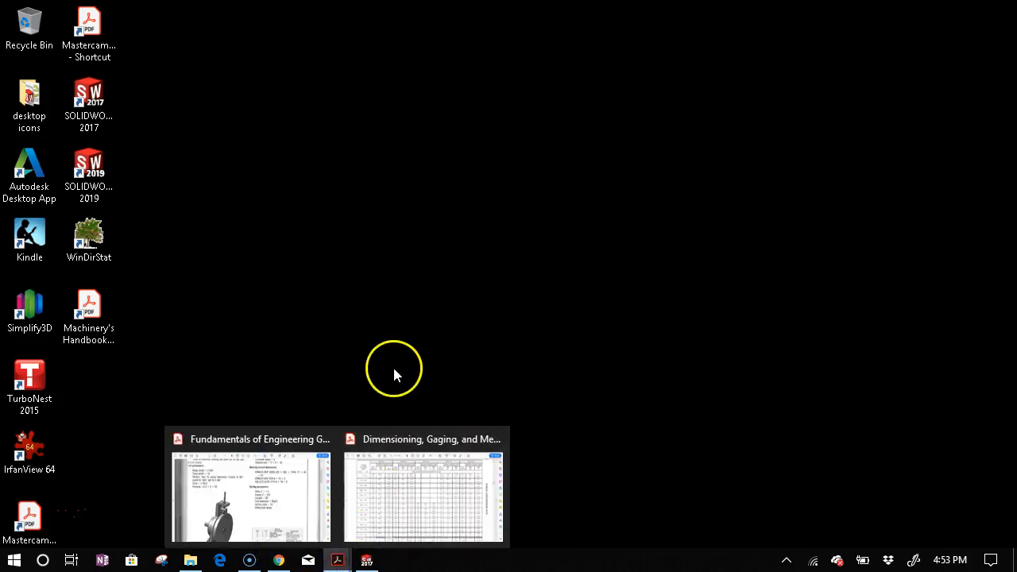
pyautogui.click(305, 487)
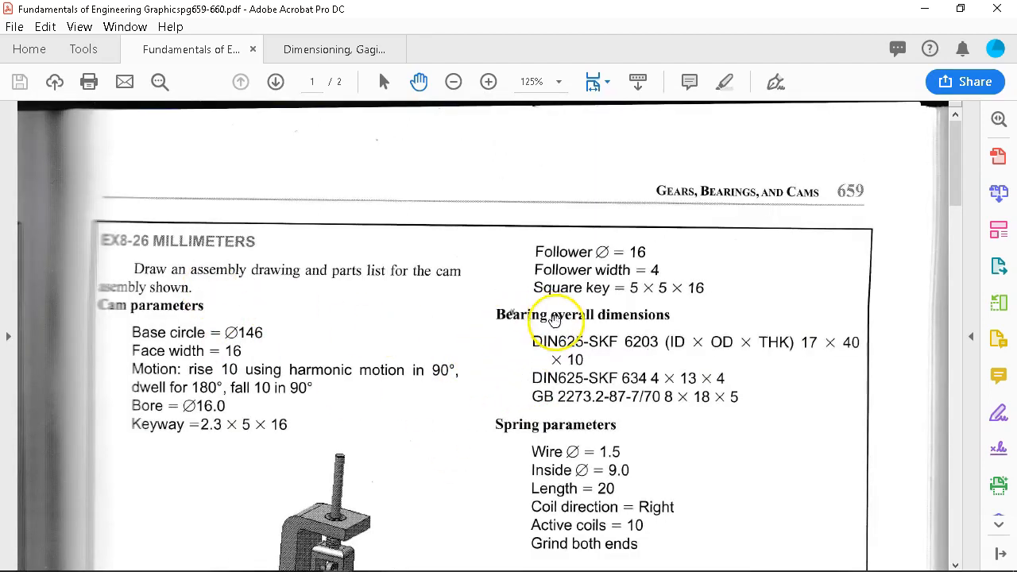
# Scroll past the spring parameters to the shaded cam assembly and seven-item parts list.
pyautogui.scroll(-2, 568, 410)
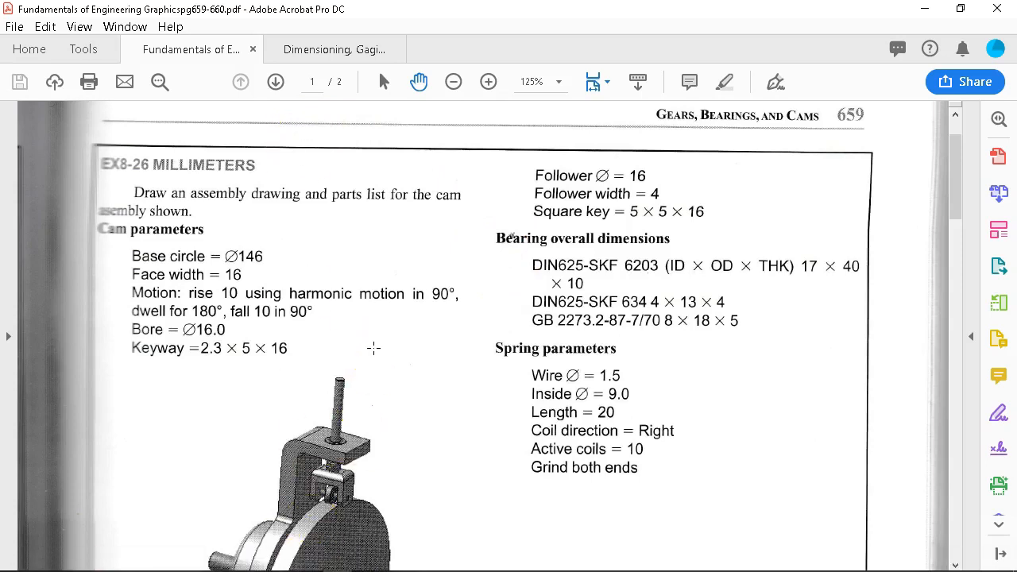
pyautogui.scroll(-1, 382, 344)
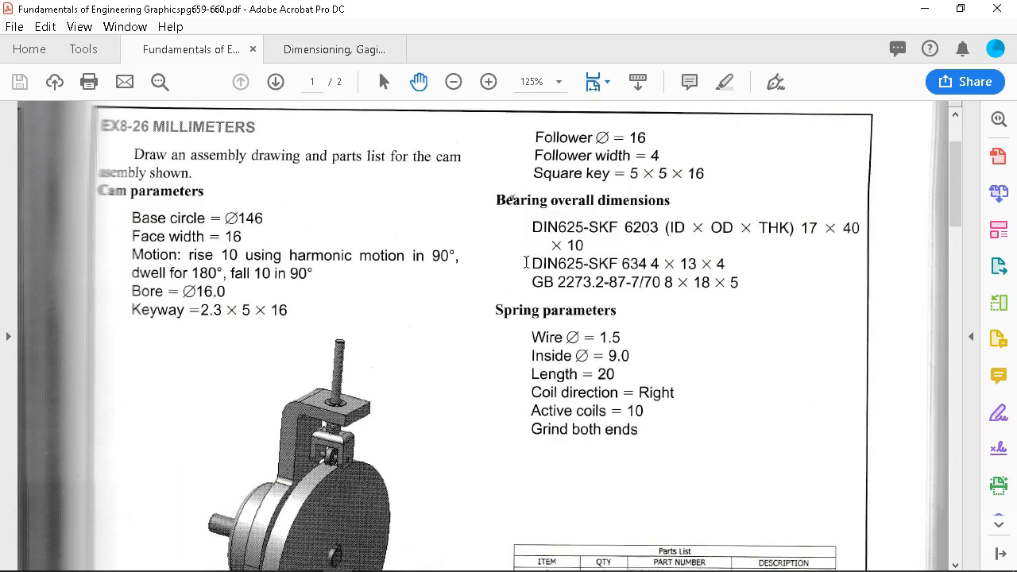
pyautogui.scroll(-1, 526, 262)
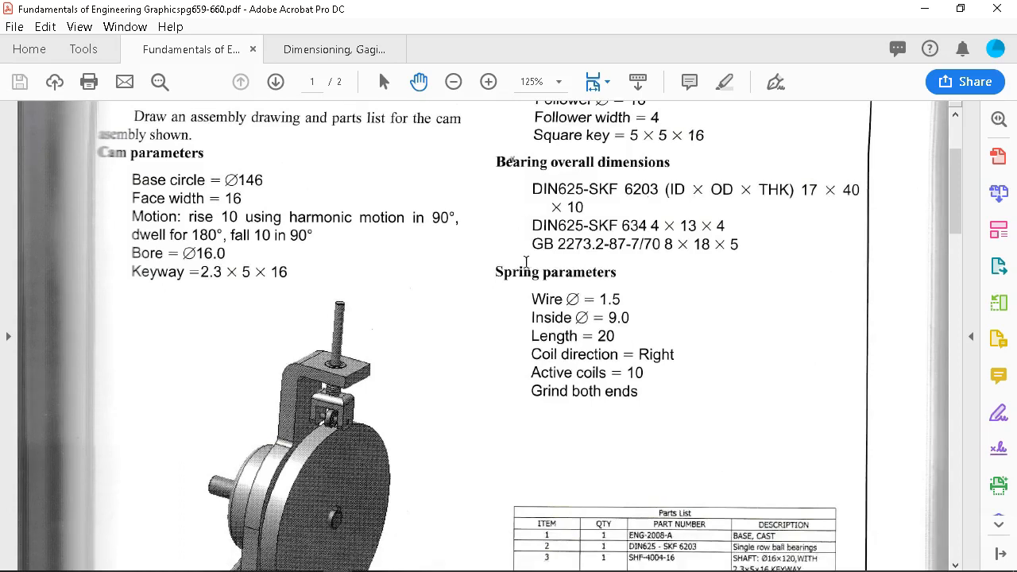
pyautogui.scroll(-1, 526, 262)
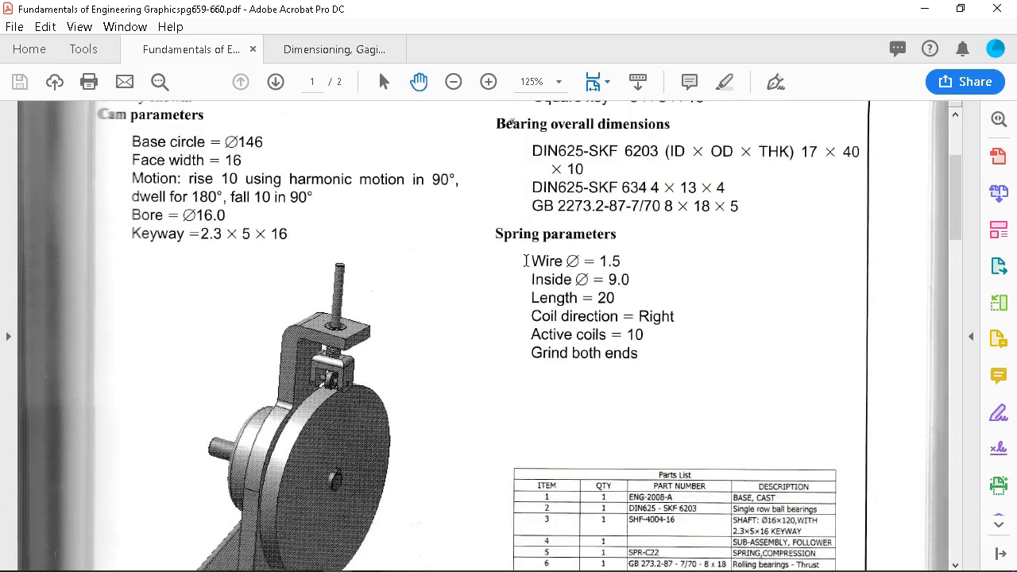
pyautogui.scroll(-2, 526, 260)
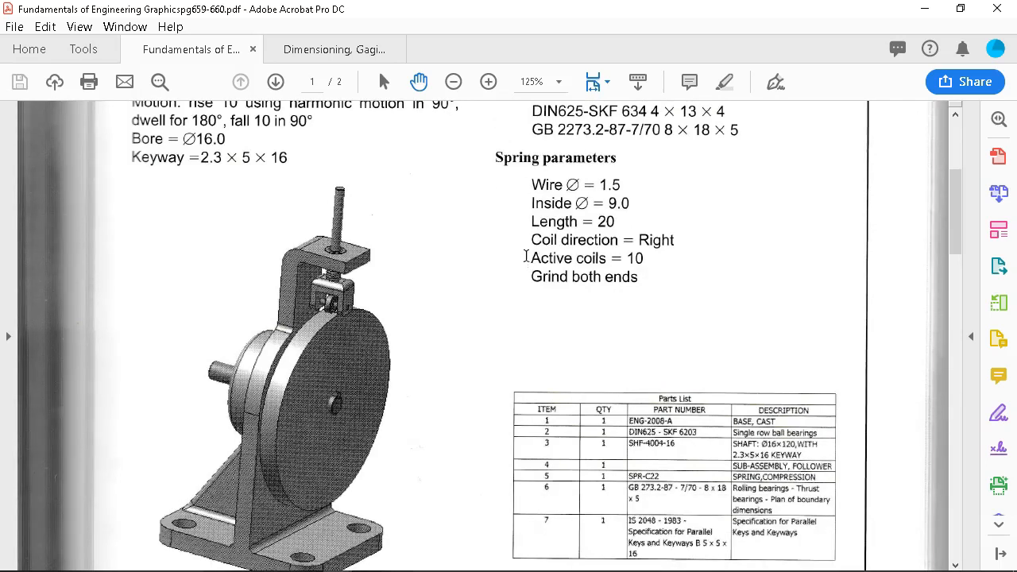
pyautogui.scroll(-7, 526, 257)
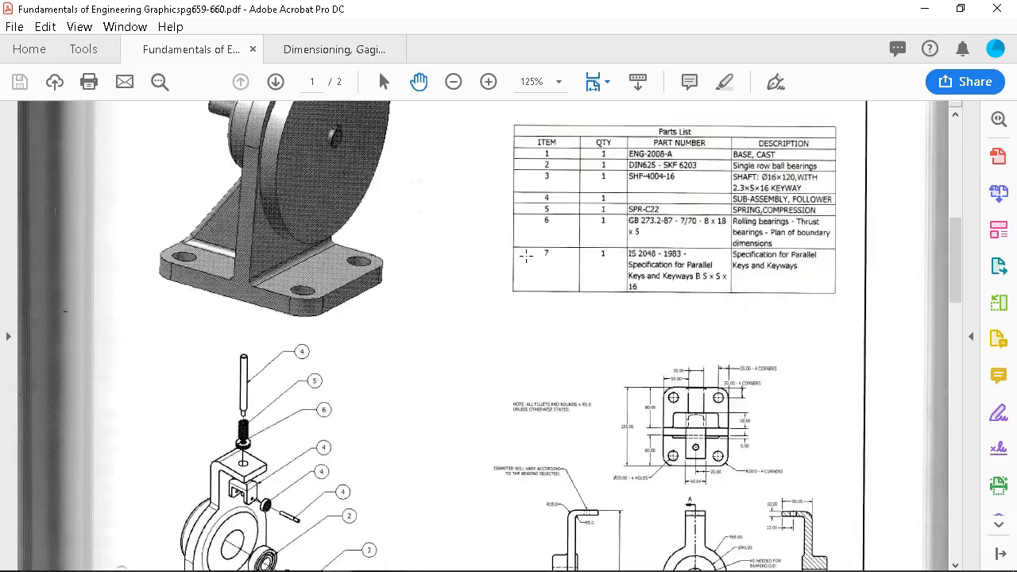
# Scroll back to the top of page 659 with the EX8-26 follower, key, bearing and spring parameters.
pyautogui.scroll(-12, 526, 256)
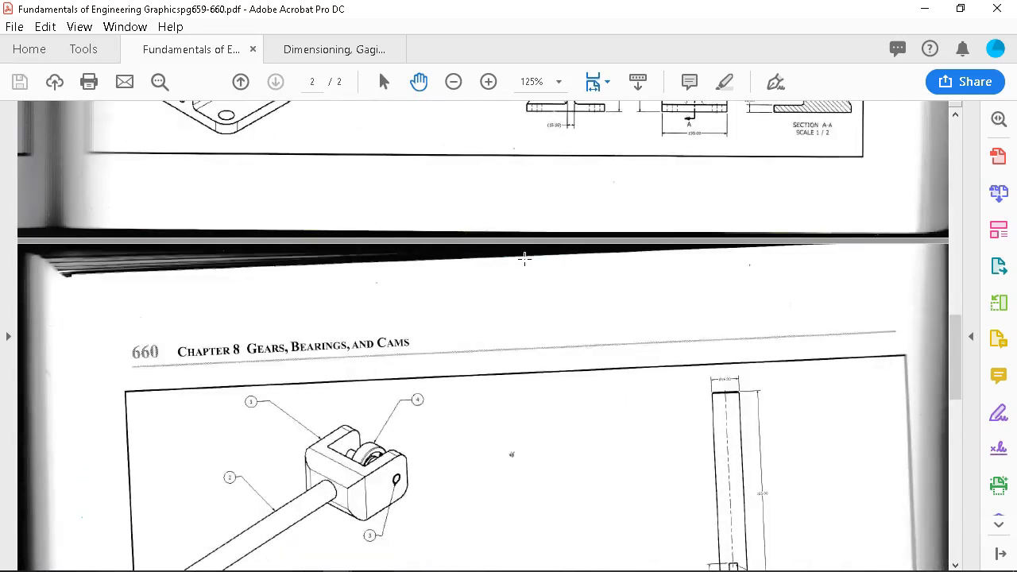
pyautogui.scroll(-6, 524, 257)
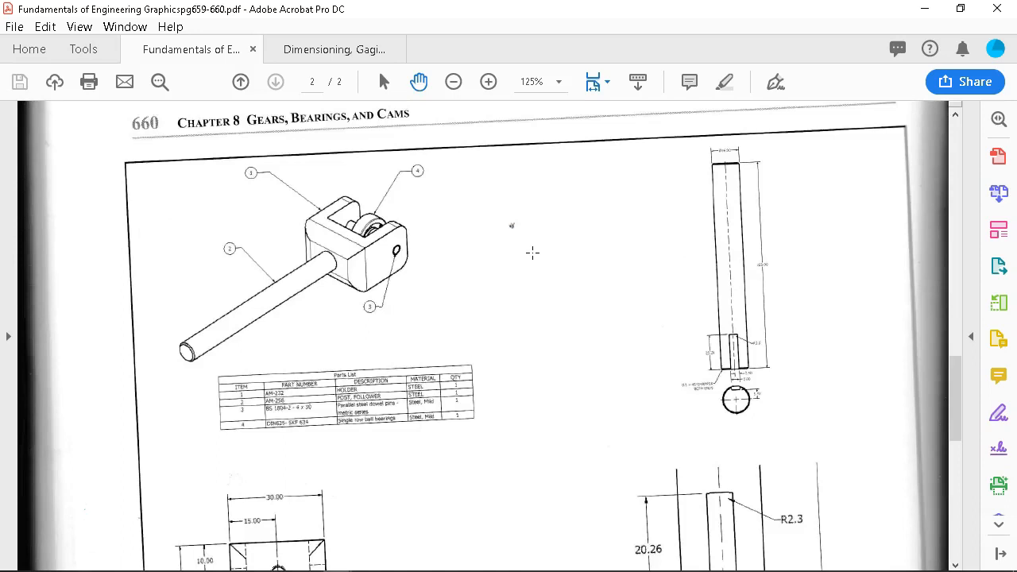
pyautogui.scroll(-1, 534, 251)
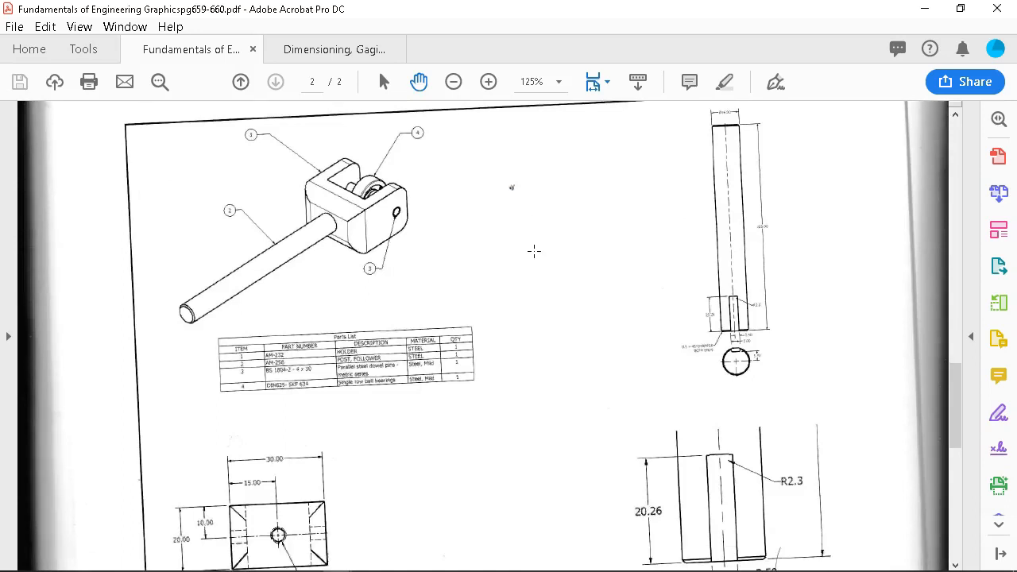
pyautogui.scroll(-3, 530, 251)
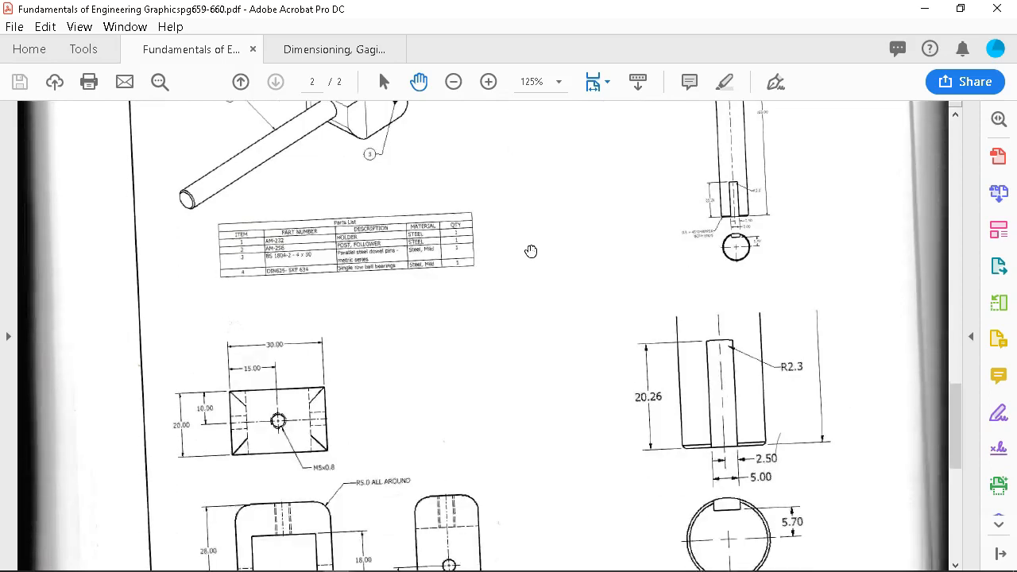
pyautogui.scroll(20, 531, 250)
pyautogui.scroll(14, 537, 260)
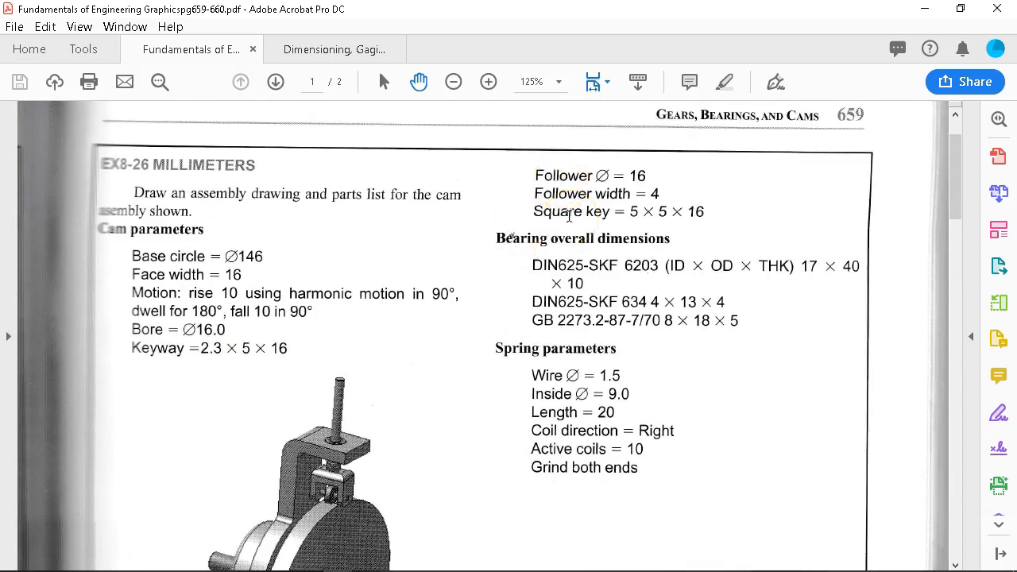
# Review the page 659 cam parameters and the shaded cam assembly picture.
pyautogui.scroll(-2, 620, 238)
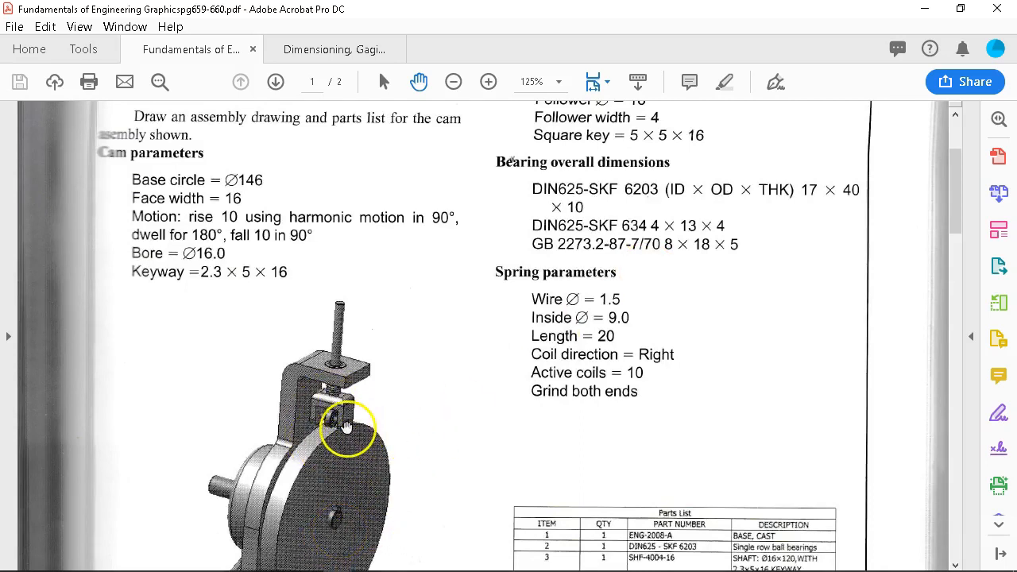
pyautogui.scroll(1, 343, 421)
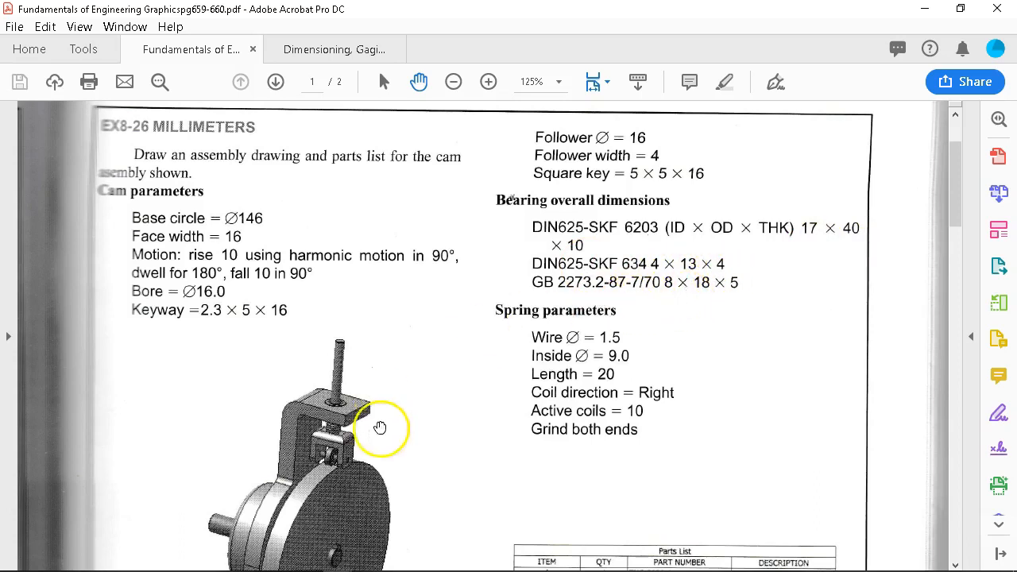
pyautogui.scroll(-1, 329, 445)
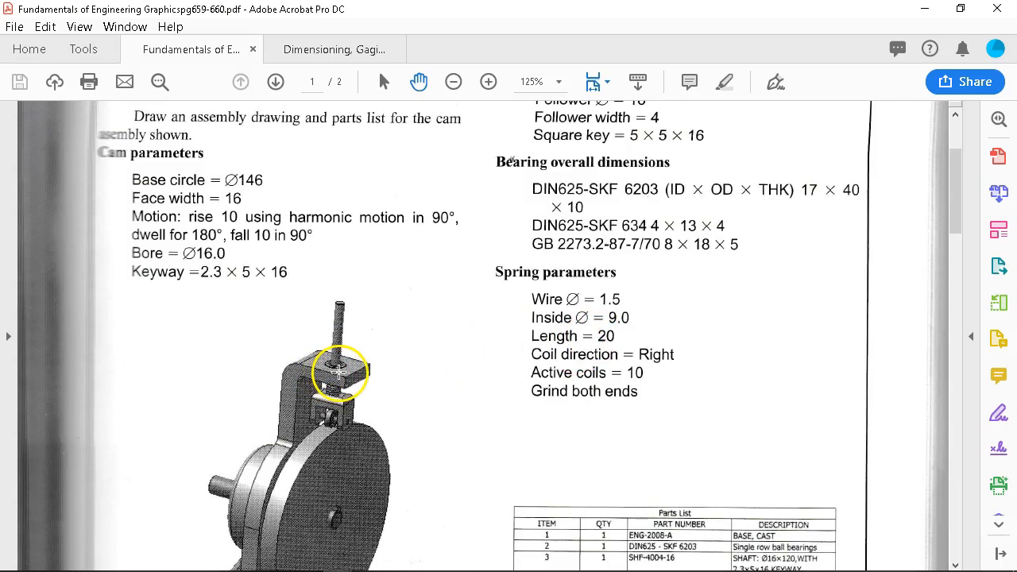
pyautogui.scroll(-4, 339, 370)
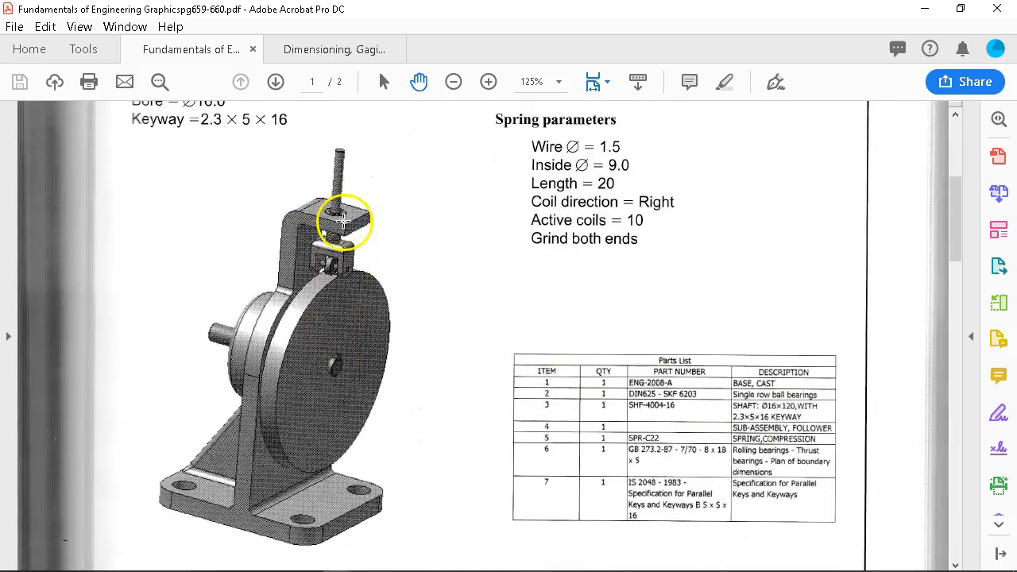
pyautogui.scroll(4, 461, 219)
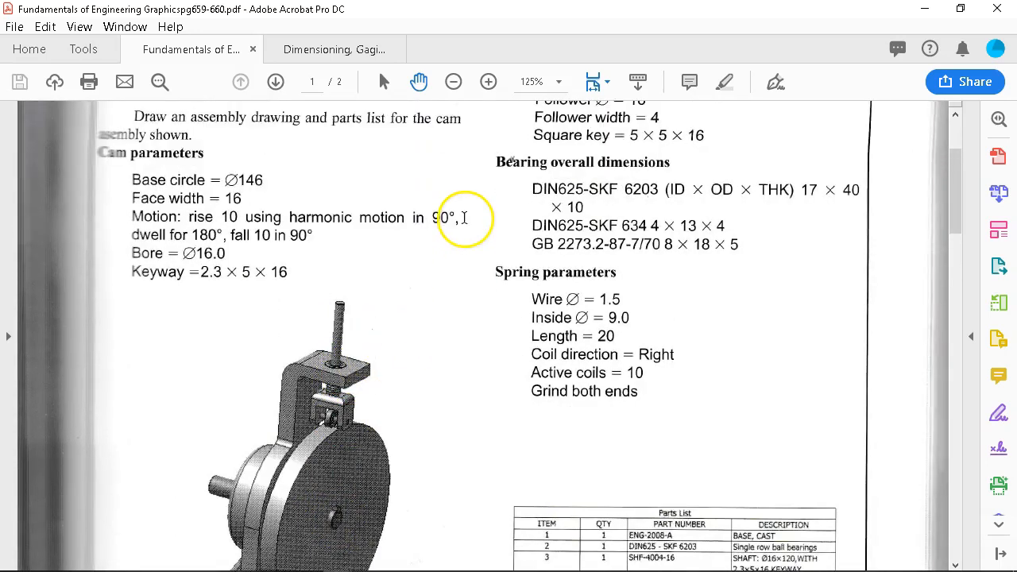
pyautogui.scroll(2, 464, 216)
# Scroll down to the page 660 follower sub-assembly drawing with its four-item parts list.
pyautogui.scroll(-1, 464, 213)
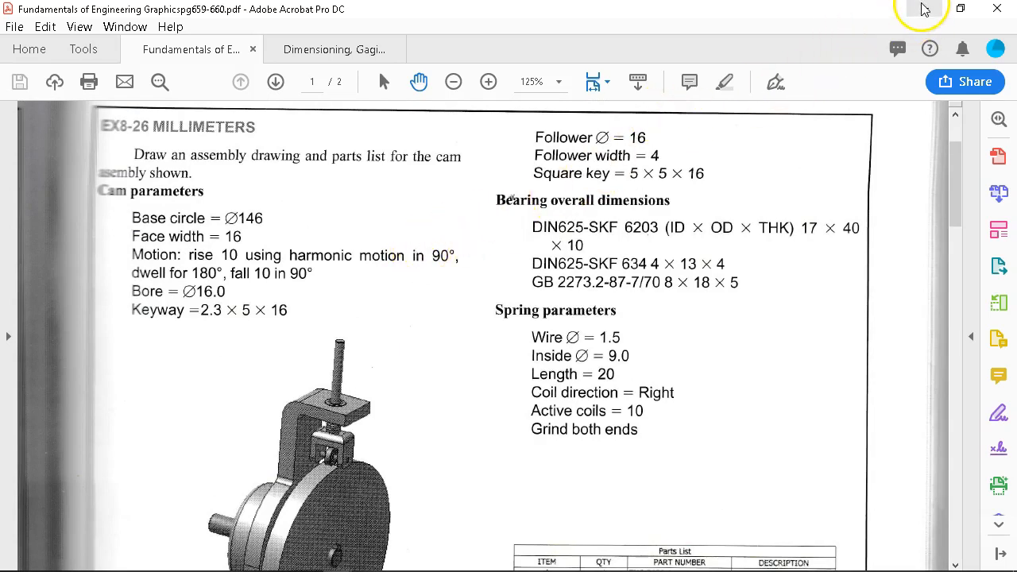
pyautogui.scroll(-10, 708, 191)
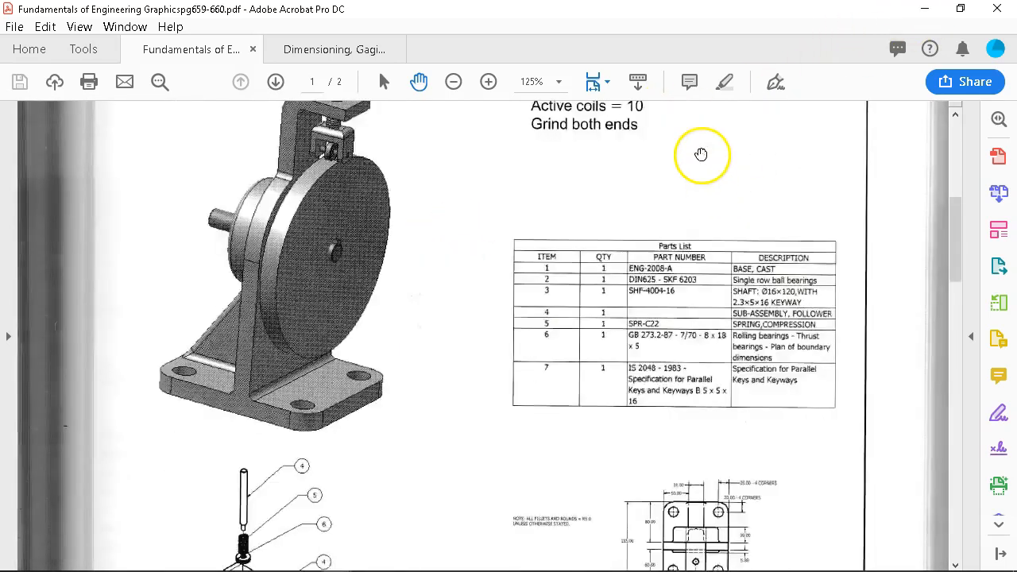
pyautogui.scroll(-4, 696, 143)
pyautogui.scroll(1, 692, 143)
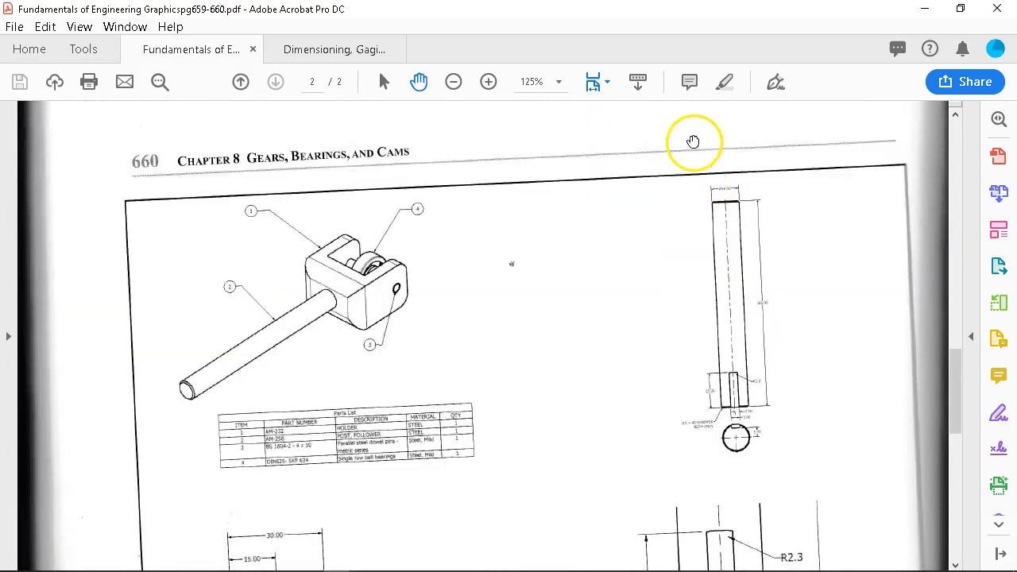
# Zoom the page 660 drawings to 300% and pan onto the keyed shaft drawing.
pyautogui.click(487, 81)
pyautogui.click(487, 82)
pyautogui.click(488, 82)
pyautogui.moveTo(797, 341); pyautogui.dragTo(100, 281)
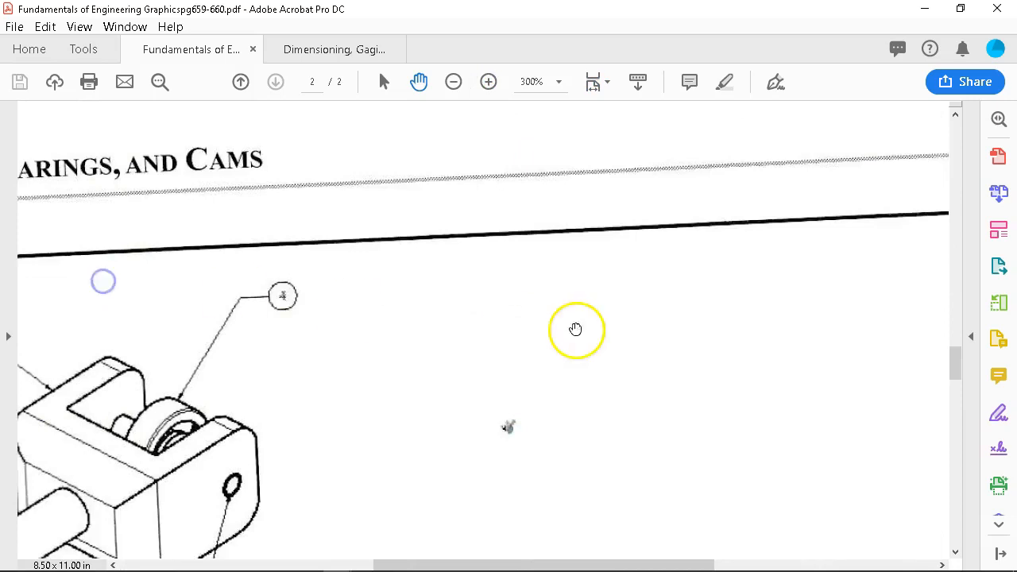
pyautogui.moveTo(575, 329); pyautogui.dragTo(179, 309)
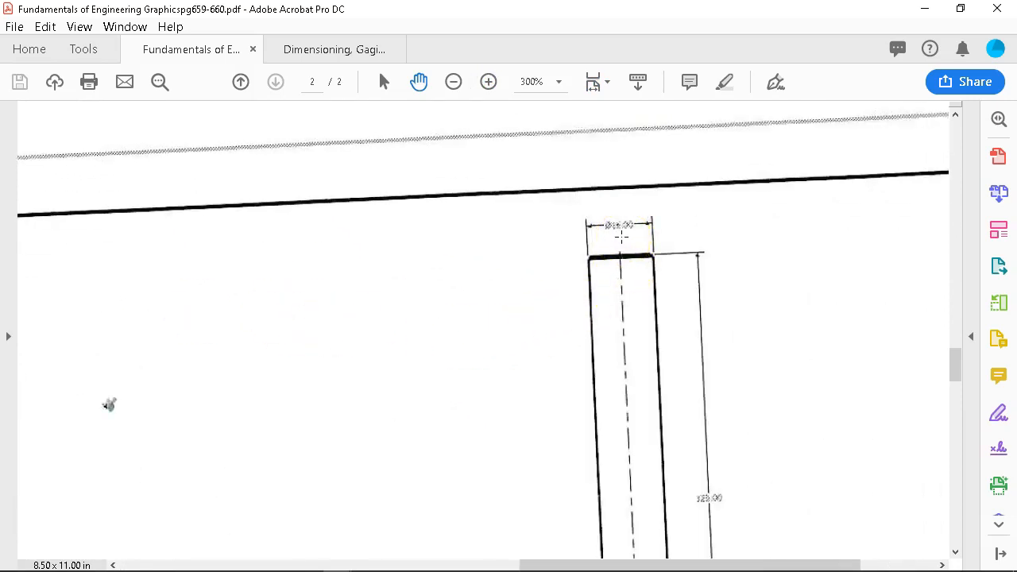
# Scroll and pan around the magnified drawings to inspect the keyed shaft details.
pyautogui.scroll(-8, 618, 241)
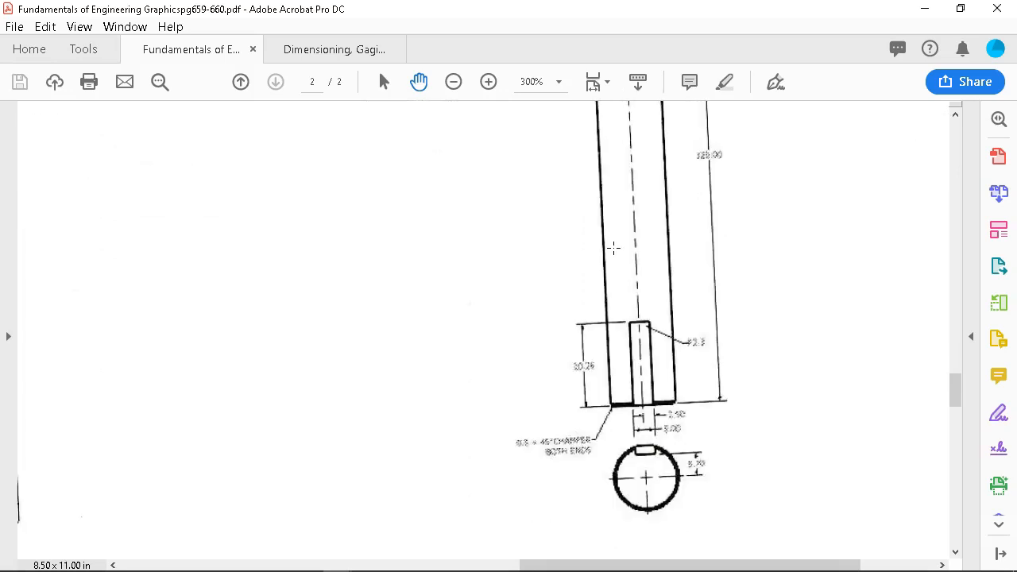
pyautogui.scroll(-2, 610, 246)
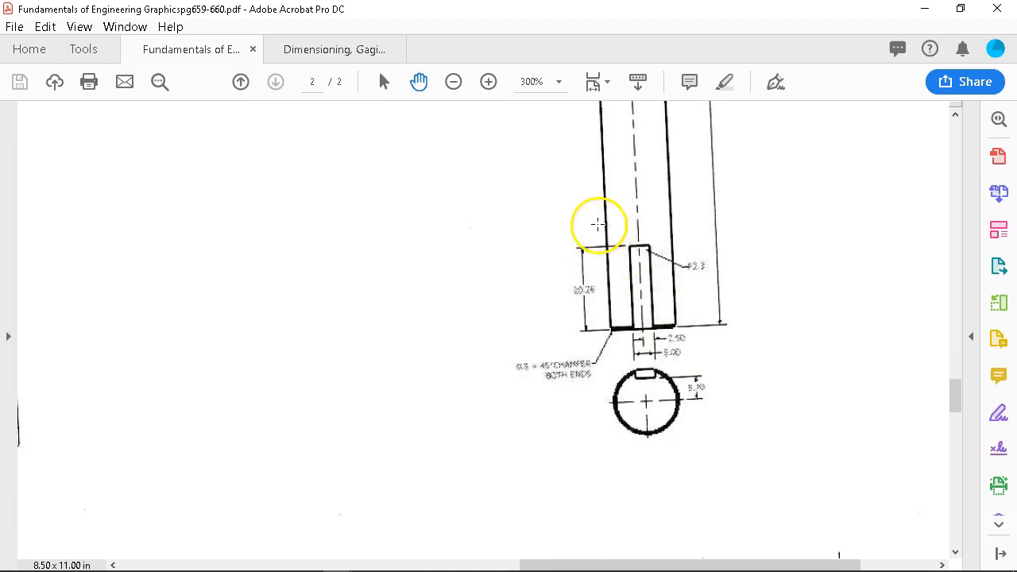
pyautogui.scroll(4, 600, 198)
pyautogui.scroll(3, 602, 191)
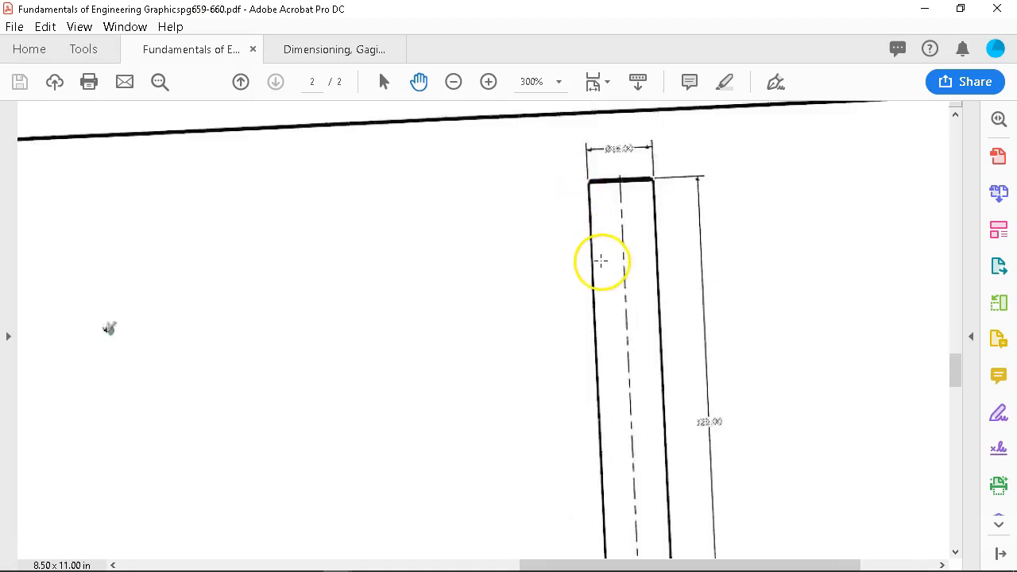
pyautogui.scroll(10, 603, 260)
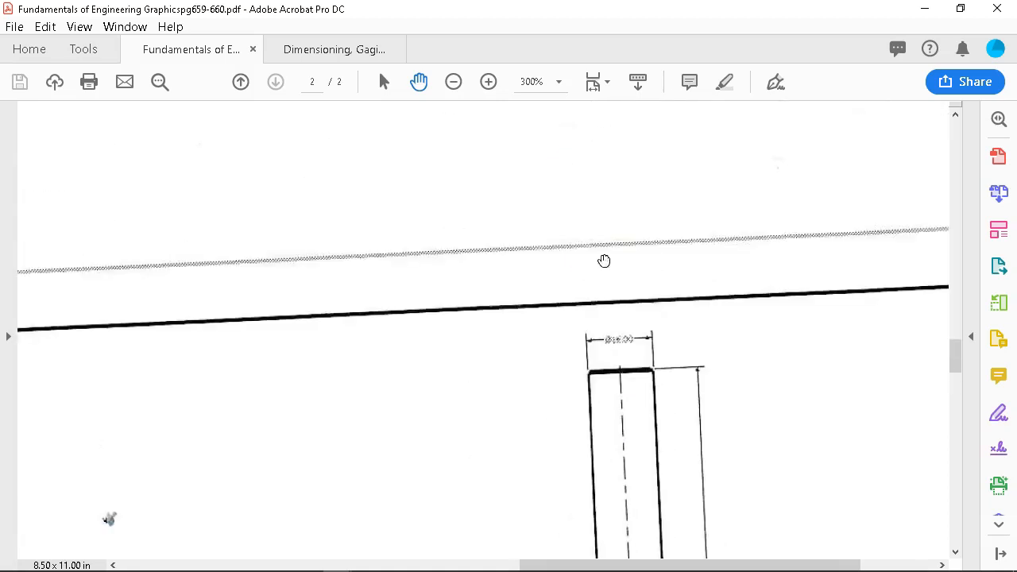
pyautogui.scroll(12, 601, 272)
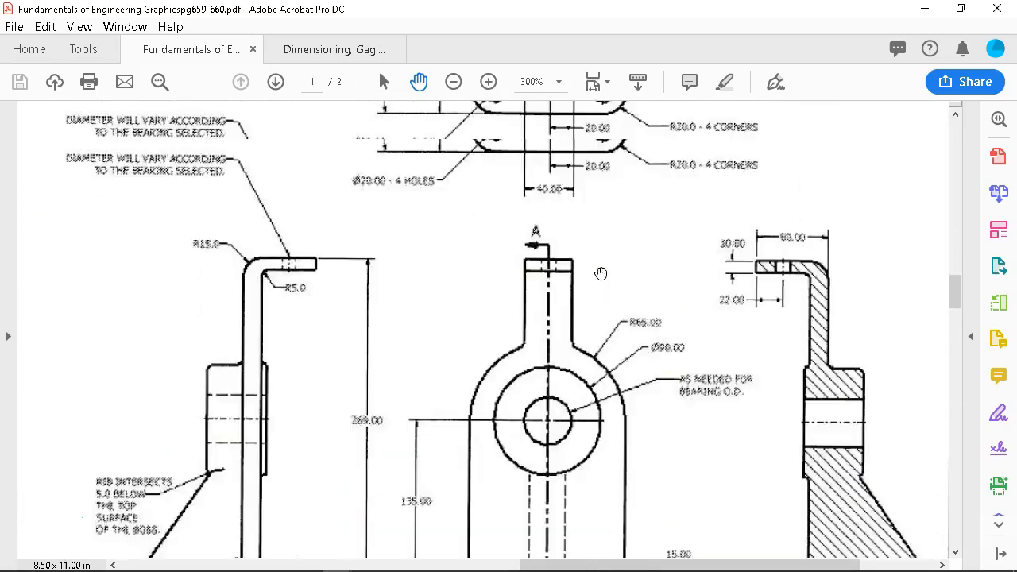
pyautogui.moveTo(451, 295); pyautogui.dragTo(814, 326)
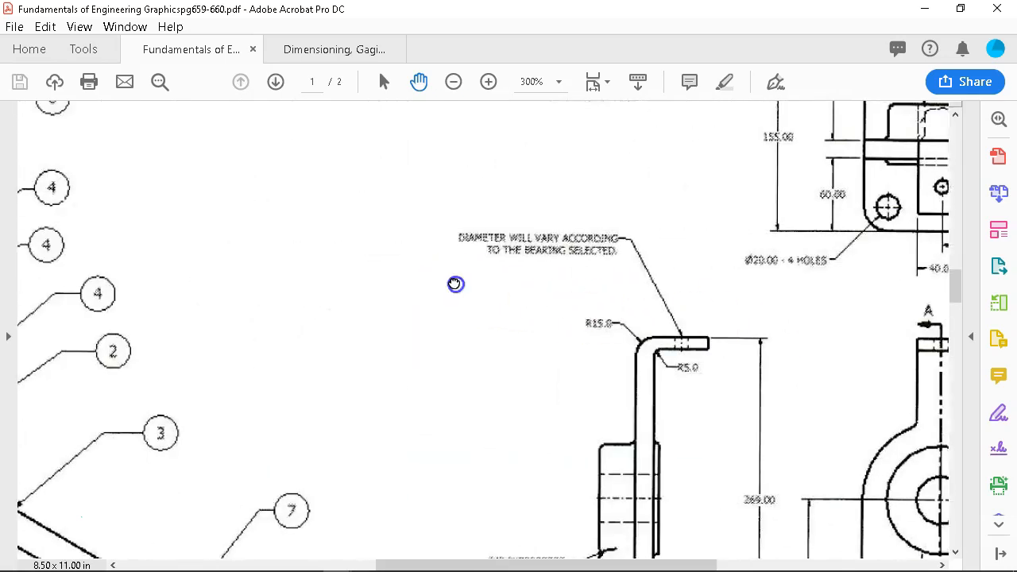
pyautogui.moveTo(456, 284); pyautogui.dragTo(932, 207)
# Scroll back up to a close-up of the shaded cam disc and shaft on page 659.
pyautogui.scroll(-2, 538, 398)
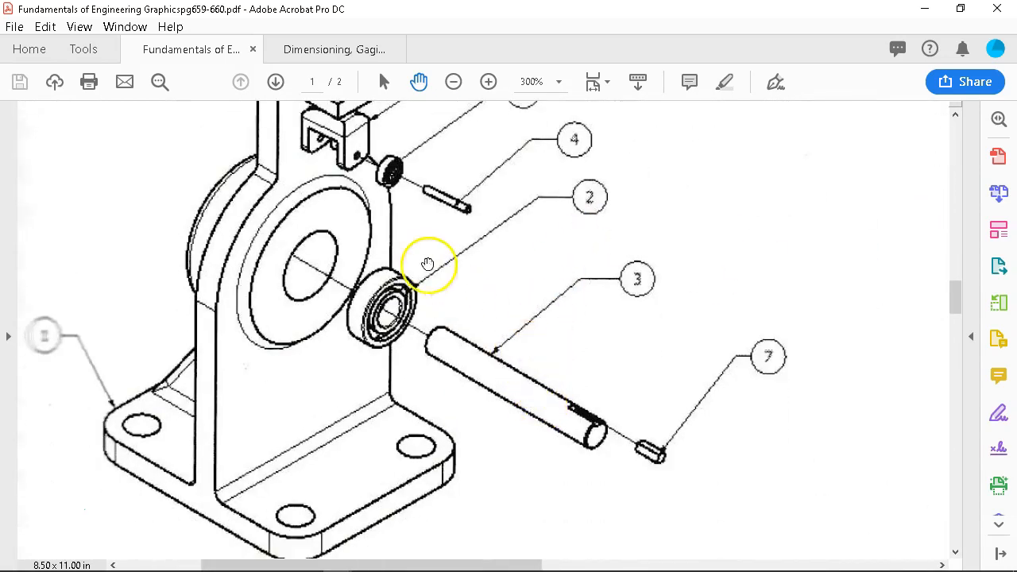
pyautogui.scroll(11, 477, 281)
pyautogui.scroll(-11, 480, 284)
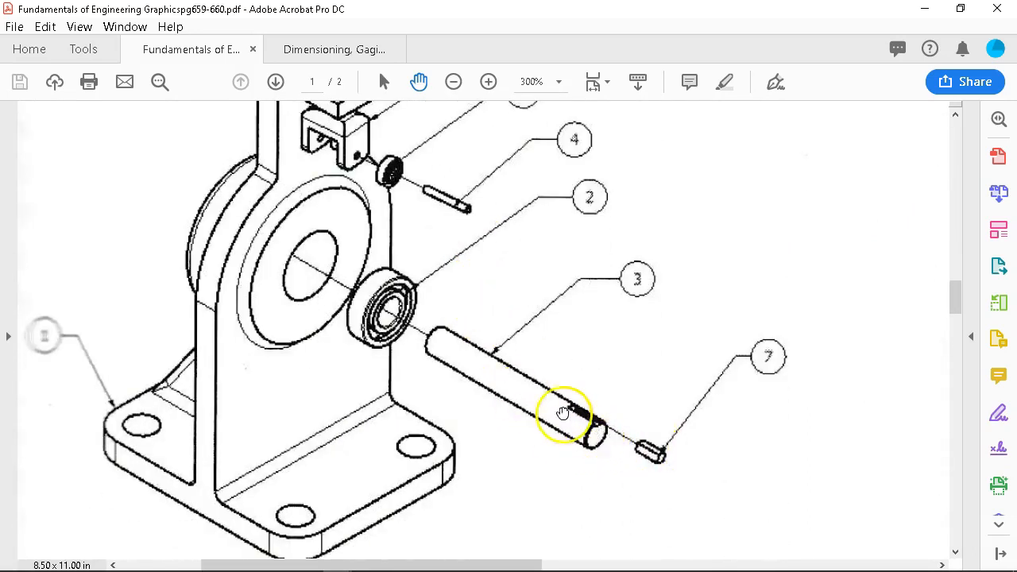
pyautogui.scroll(1, 361, 304)
pyautogui.scroll(20, 362, 304)
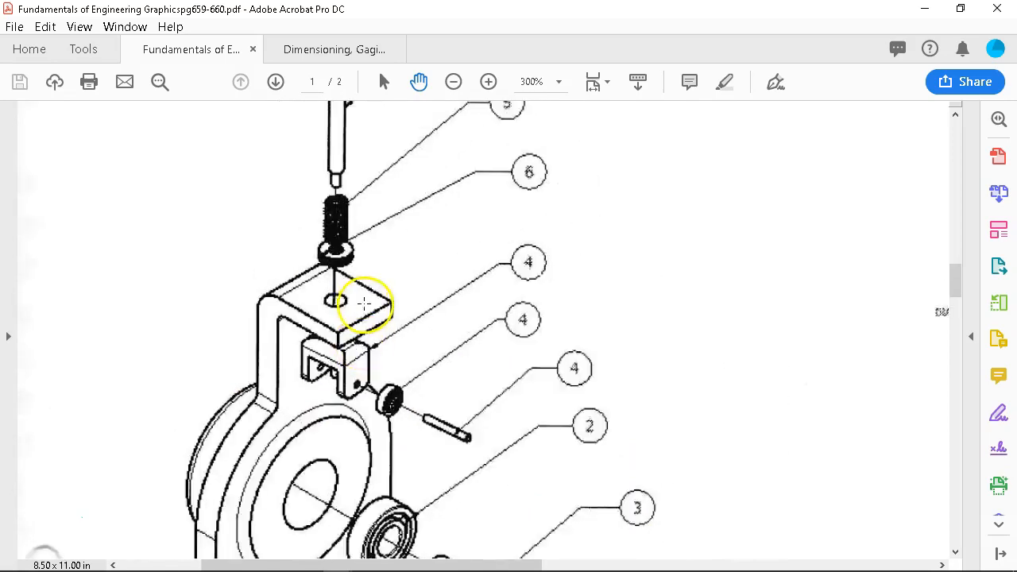
pyautogui.scroll(3, 586, 237)
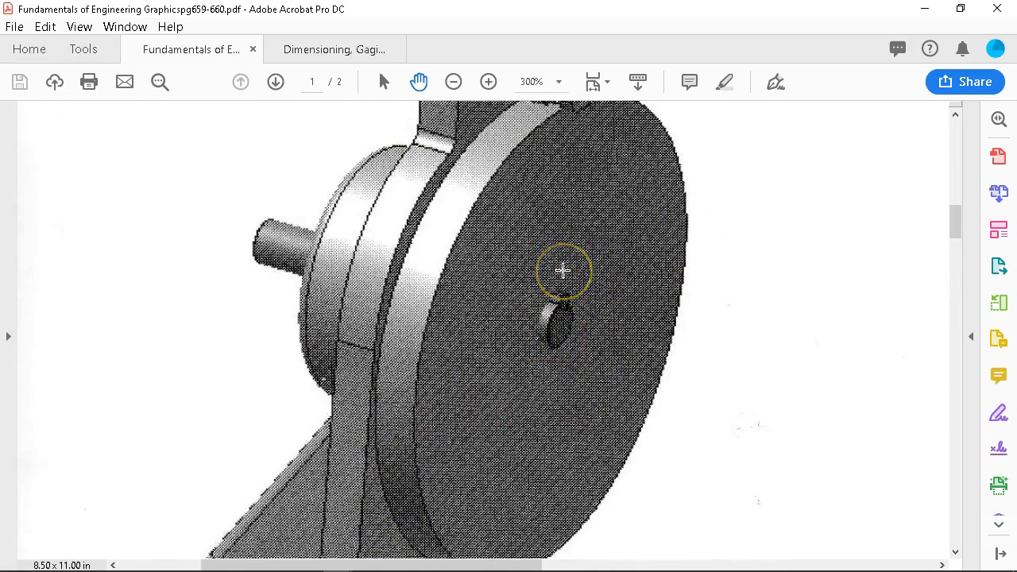
pyautogui.scroll(1, 574, 279)
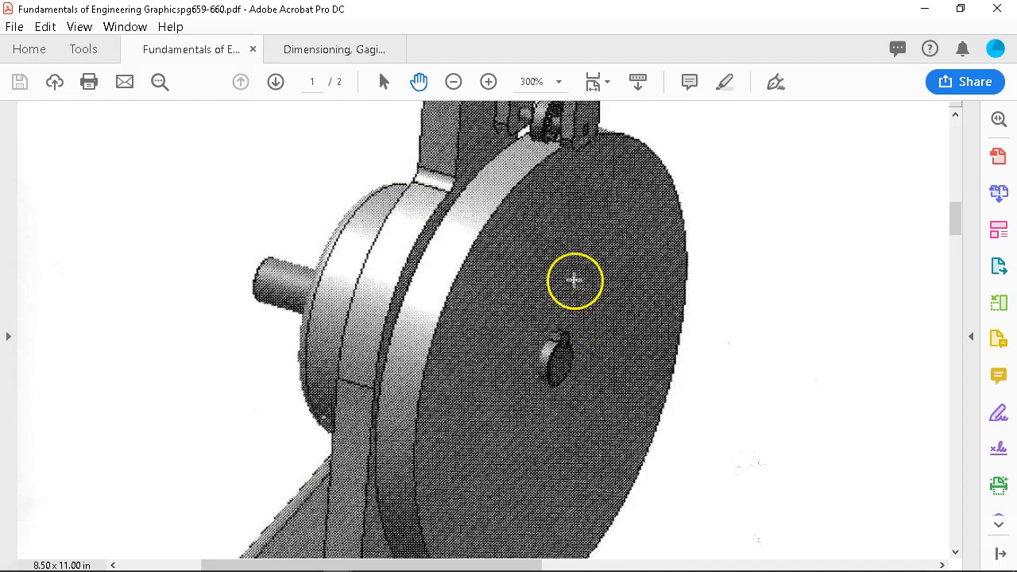
# Zoom out to 200% and pan to examine the cam disc's keyed bore.
pyautogui.click(452, 82)
pyautogui.moveTo(537, 186); pyautogui.dragTo(538, 236)
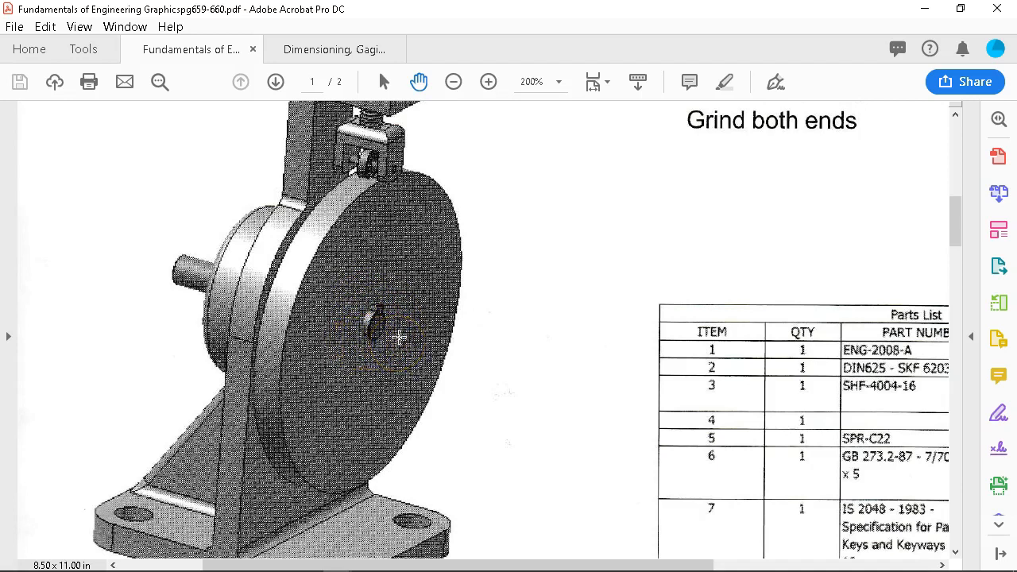
pyautogui.click(397, 326)
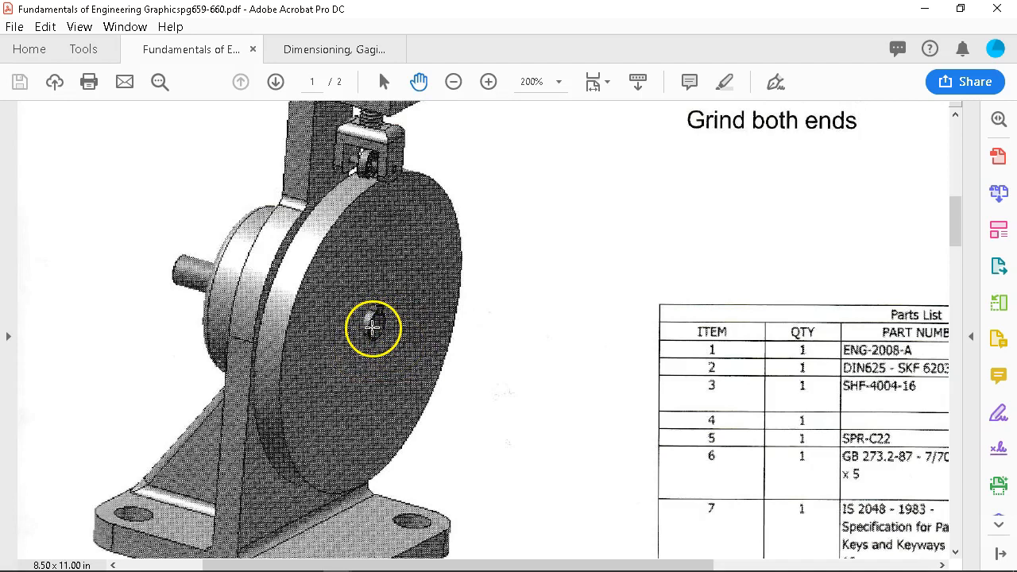
pyautogui.click(390, 297)
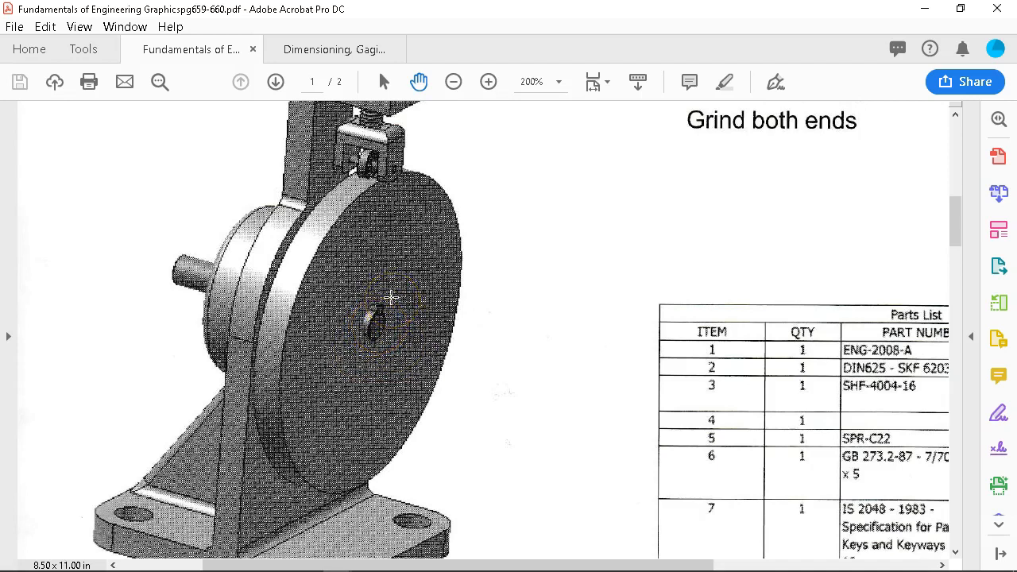
pyautogui.click(272, 254)
# Minimize the Acrobat window to leave the desktop showing.
pyautogui.scroll(-2, 355, 284)
pyautogui.scroll(3, 356, 284)
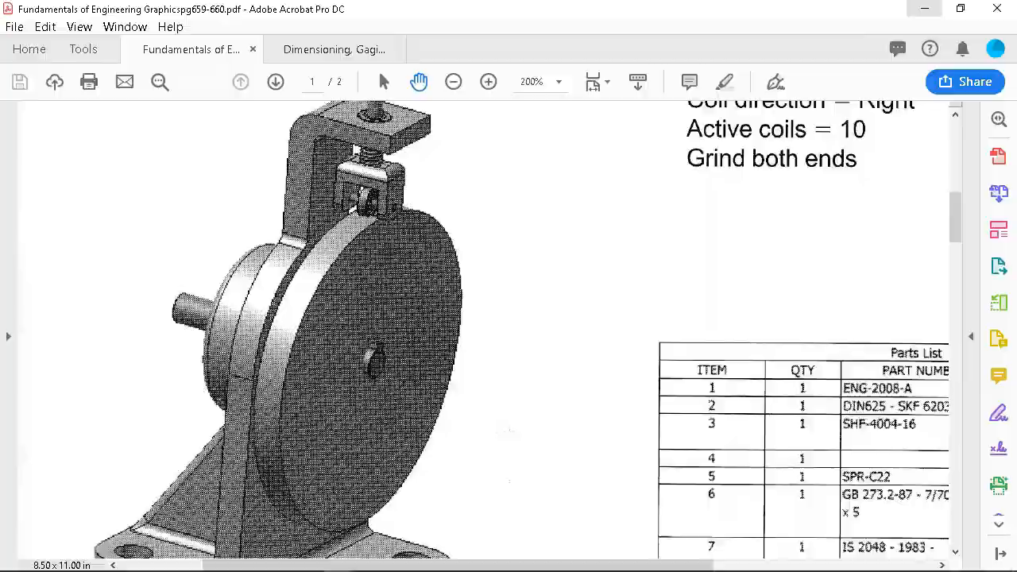
pyautogui.click(924, 8)
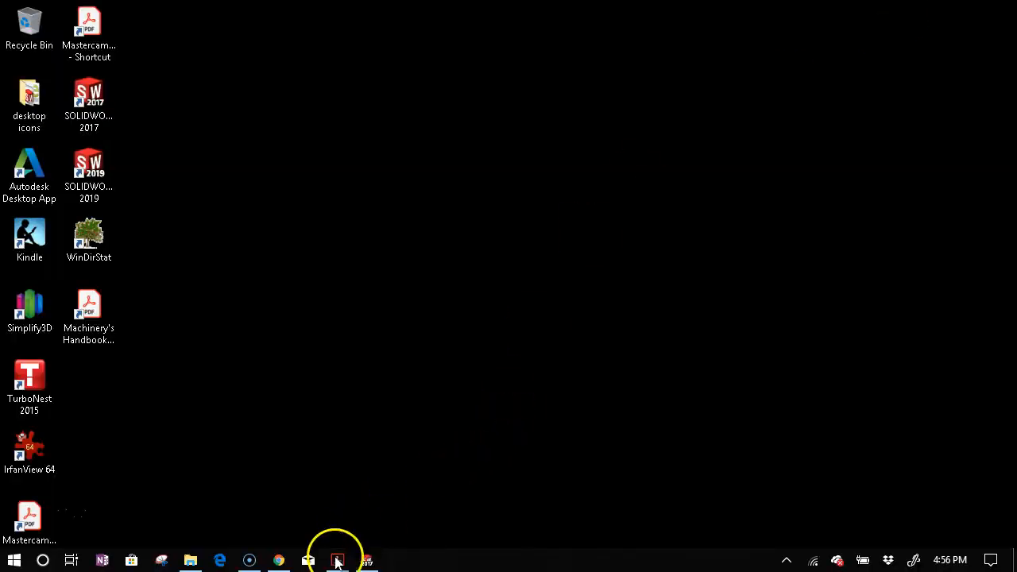
# Return to the McMaster-Carr springs table, compare the 0.5" Lg. compression spring rows, then scroll to the 0.75" Lg. group.
pyautogui.click(278, 560)
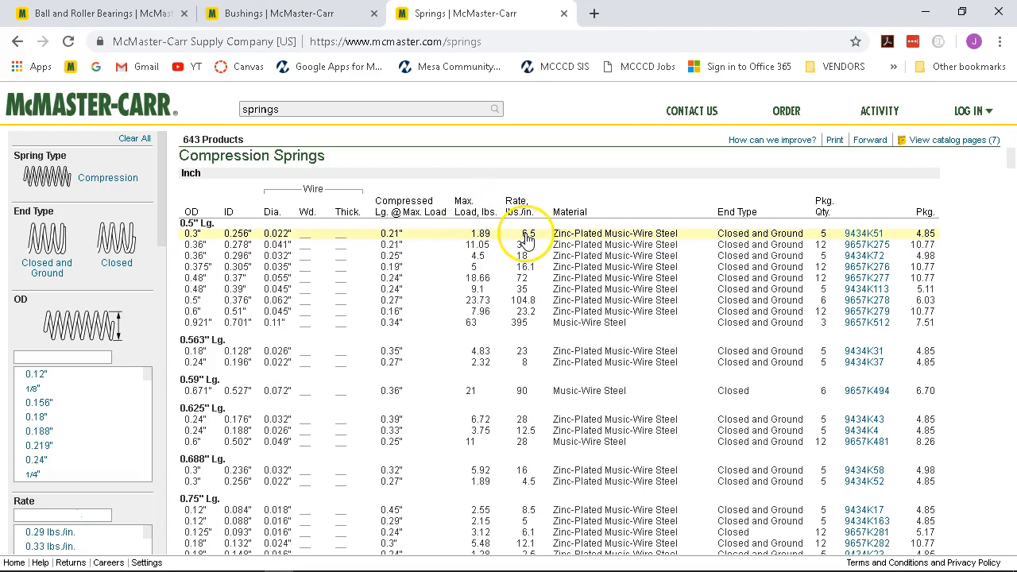
pyautogui.scroll(-1, 516, 266)
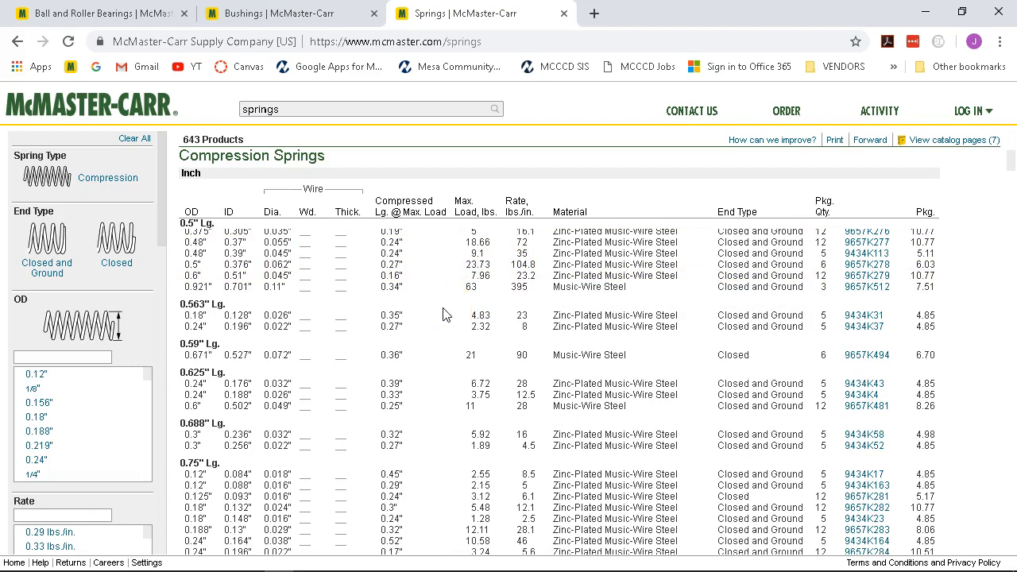
pyautogui.scroll(1, 443, 314)
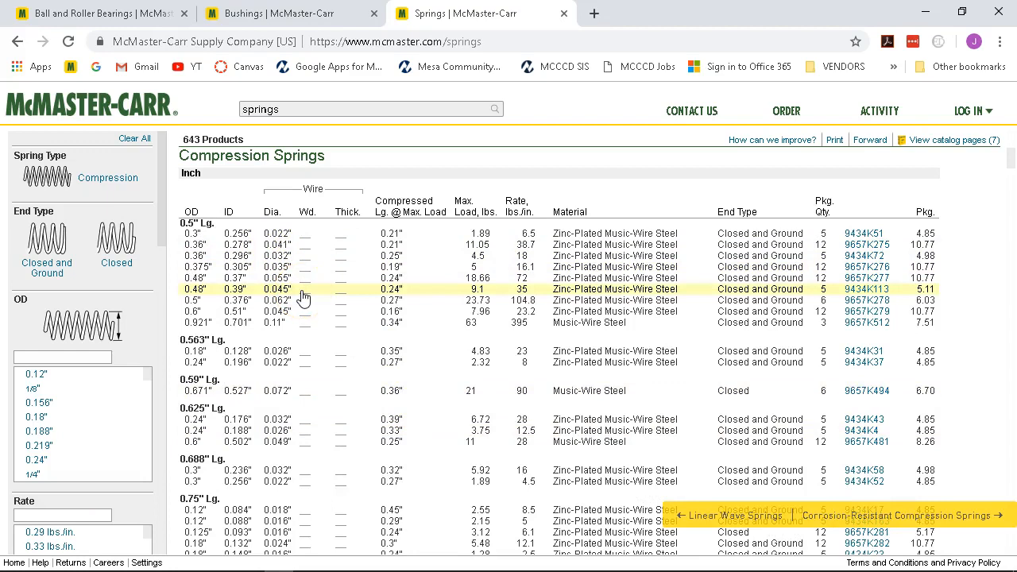
pyautogui.click(306, 241)
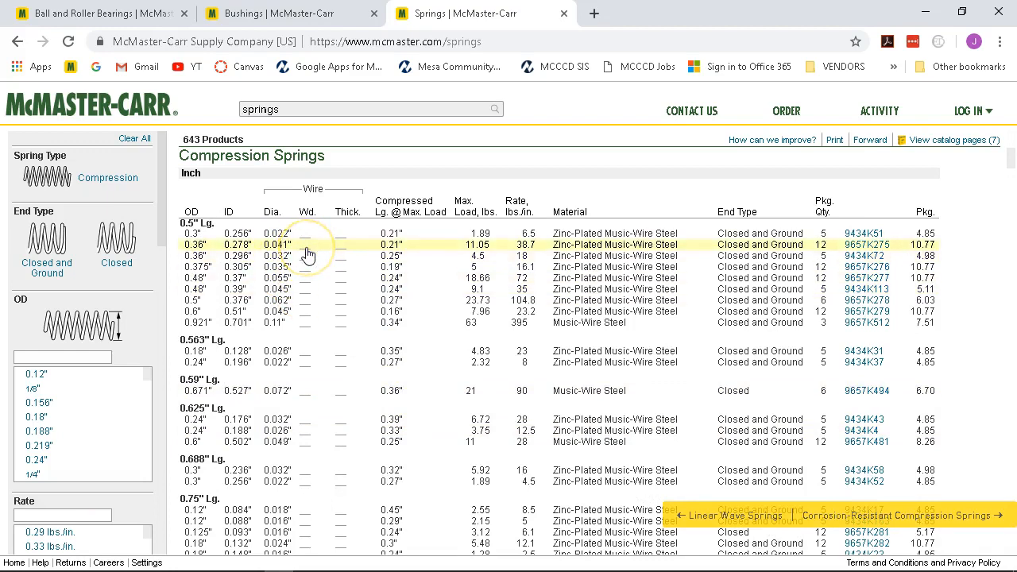
pyautogui.click(274, 281)
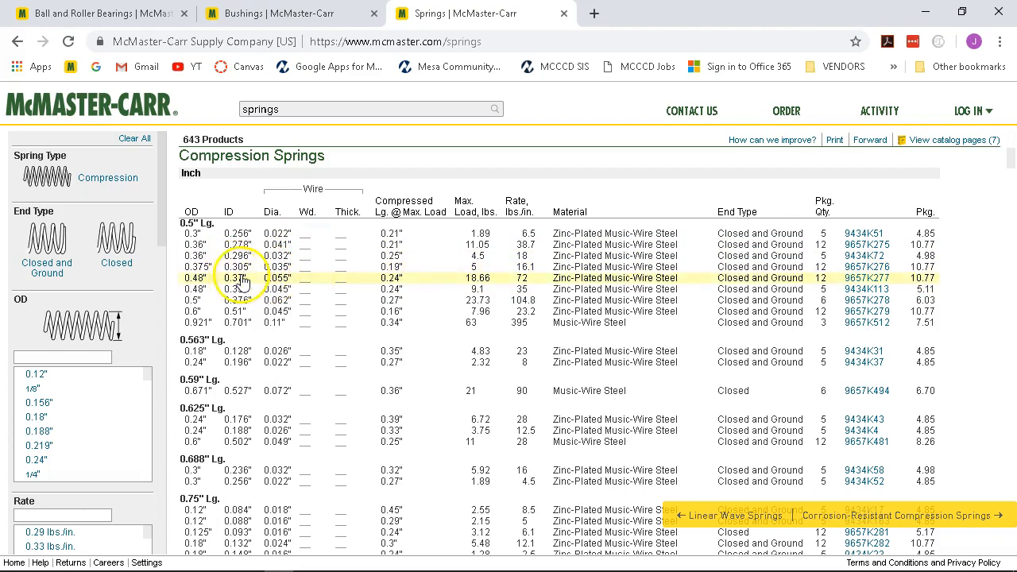
pyautogui.click(281, 285)
pyautogui.click(302, 282)
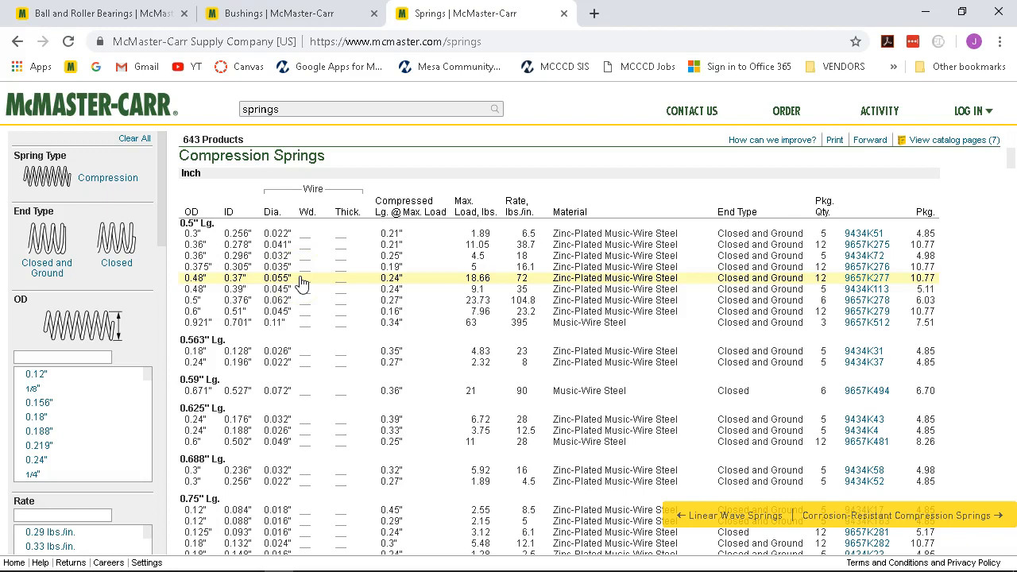
pyautogui.scroll(-3, 302, 283)
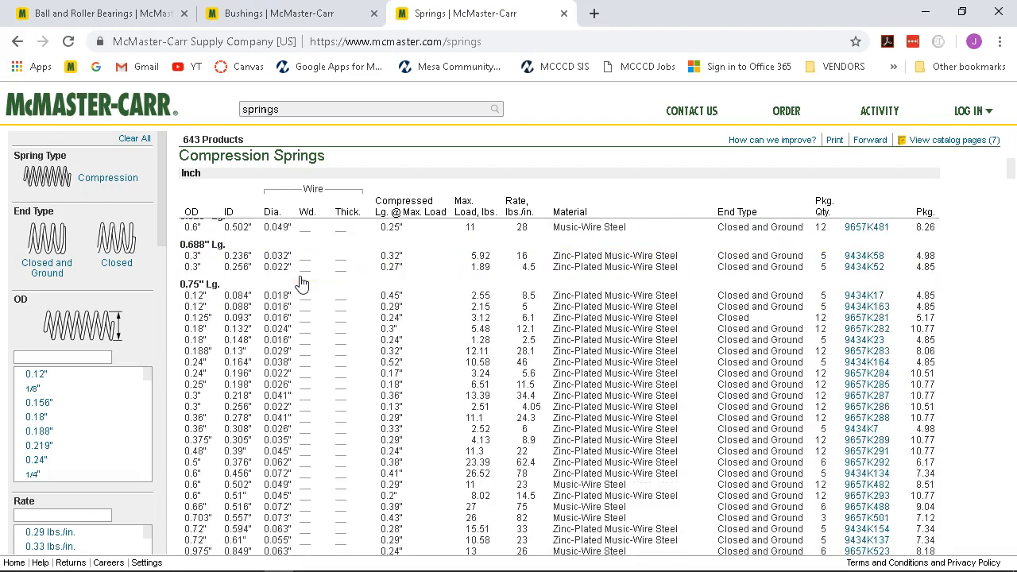
pyautogui.click(249, 282)
pyautogui.scroll(-2, 270, 395)
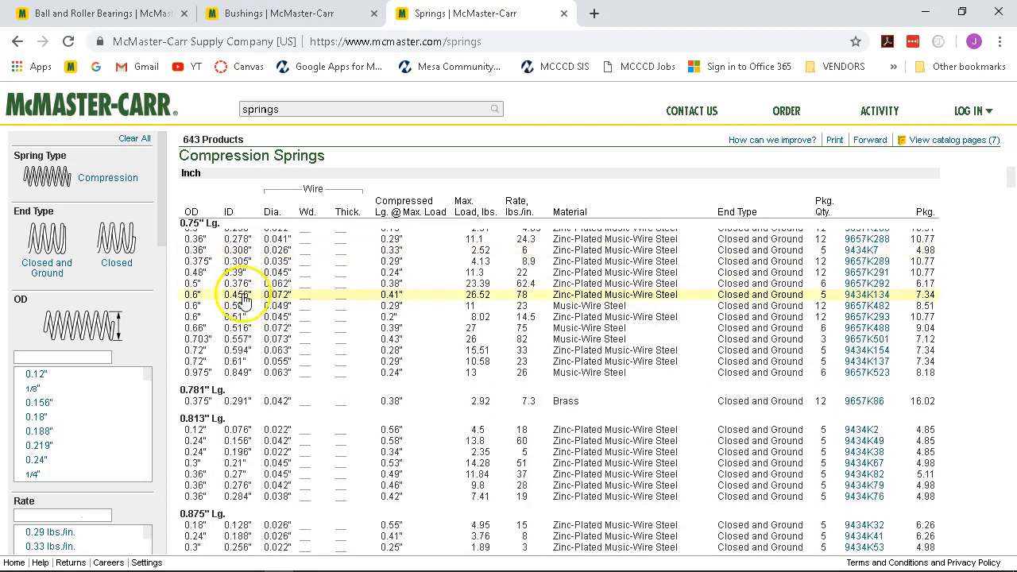
pyautogui.scroll(-1, 262, 389)
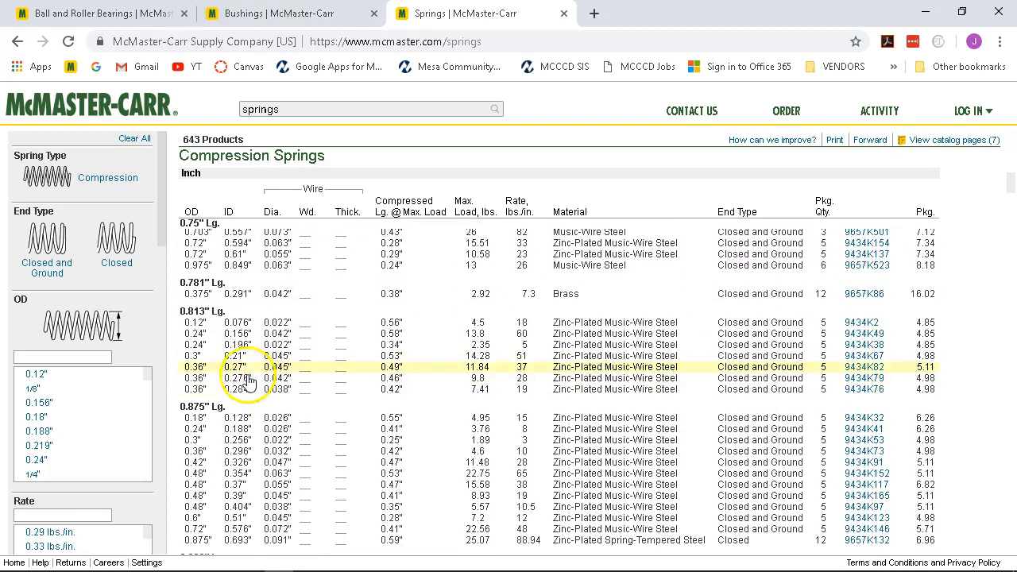
pyautogui.click(177, 297)
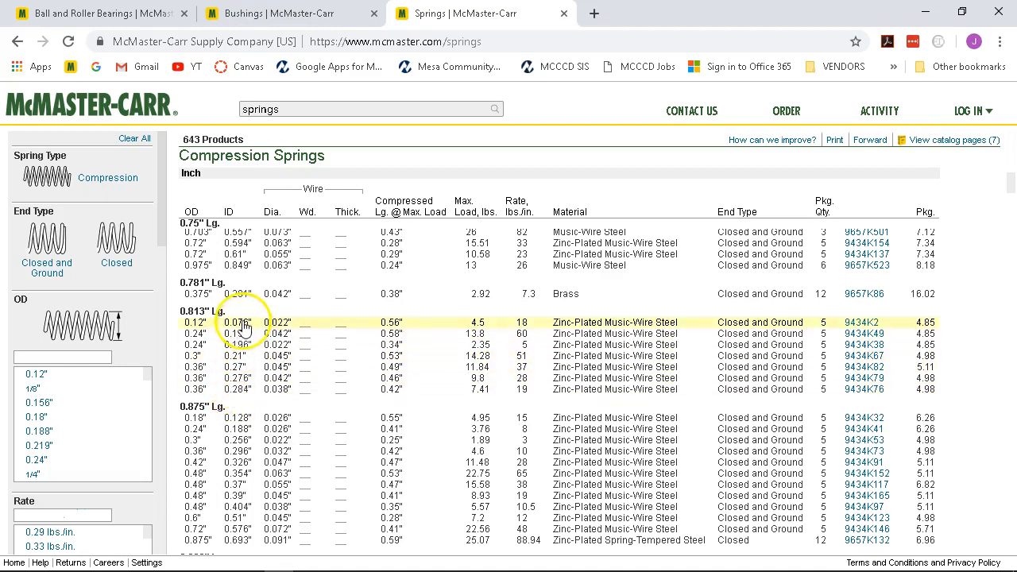
pyautogui.scroll(1, 245, 298)
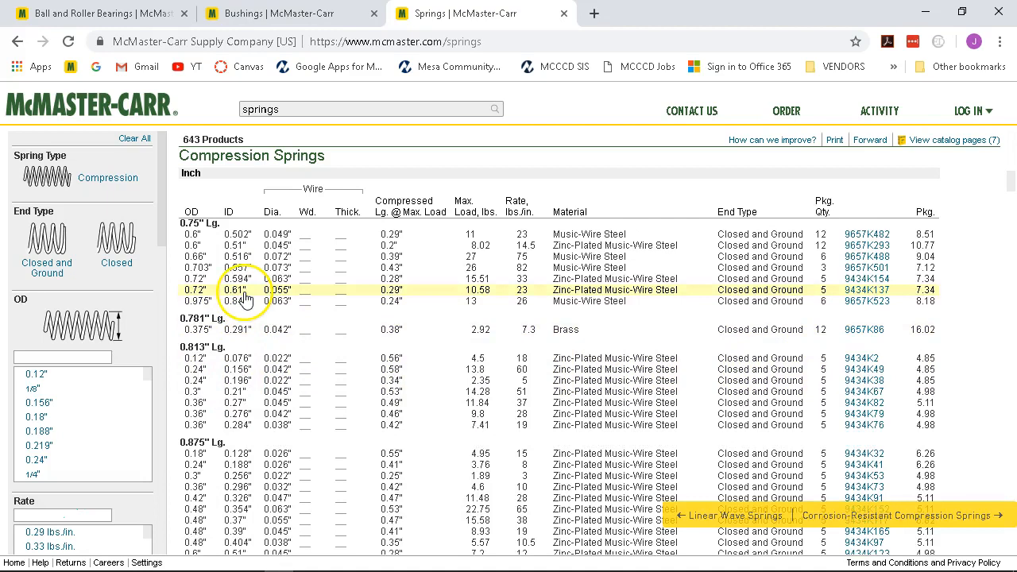
pyautogui.scroll(3, 244, 298)
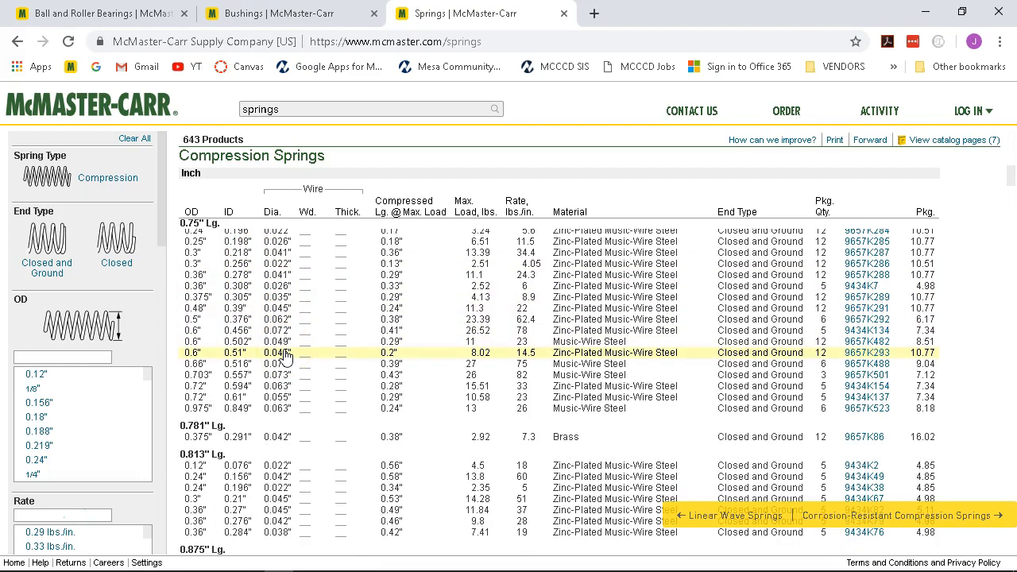
pyautogui.click(259, 335)
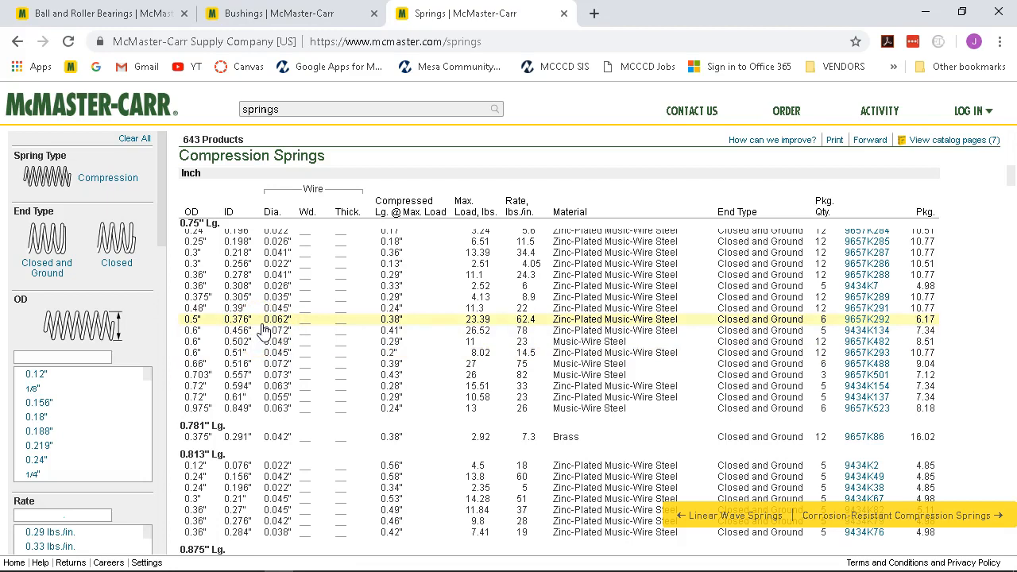
pyautogui.click(247, 320)
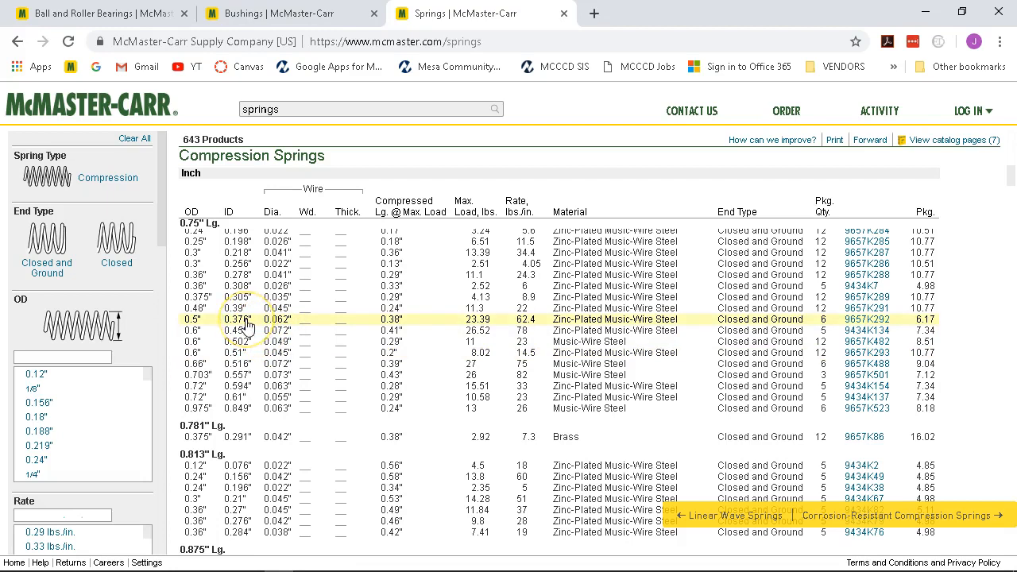
pyautogui.scroll(1, 247, 320)
pyautogui.click(255, 325)
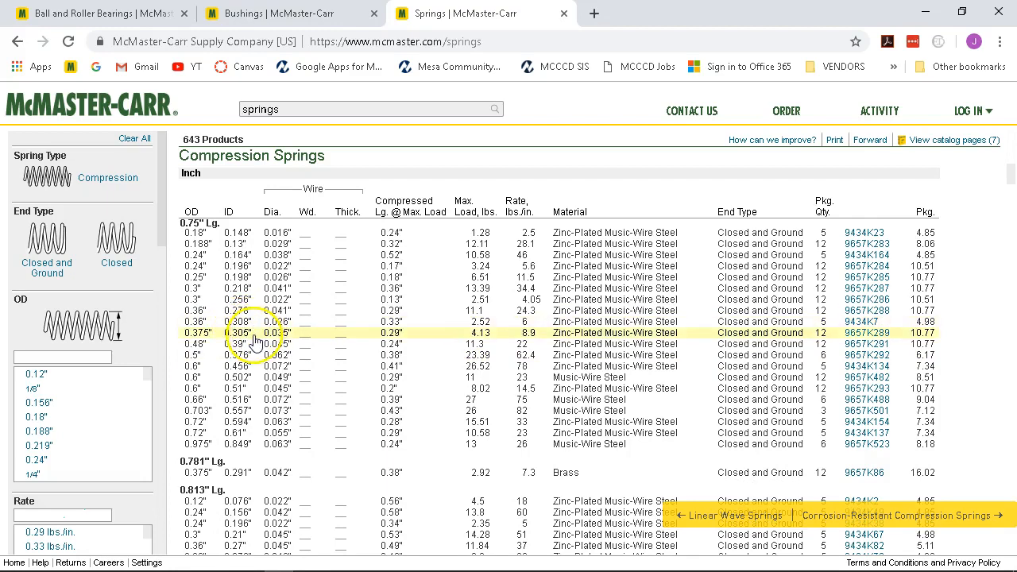
pyautogui.click(252, 352)
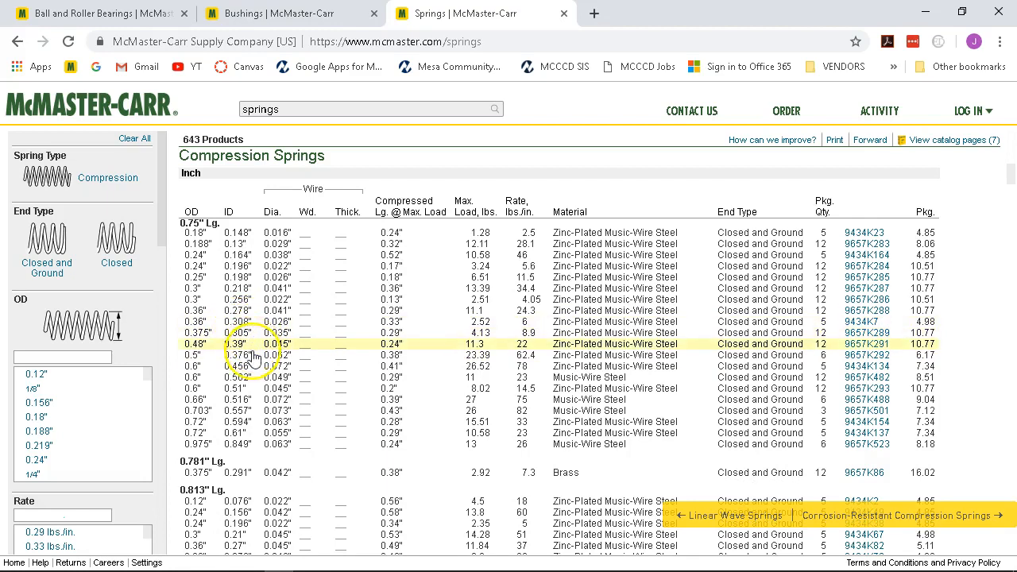
pyautogui.click(292, 359)
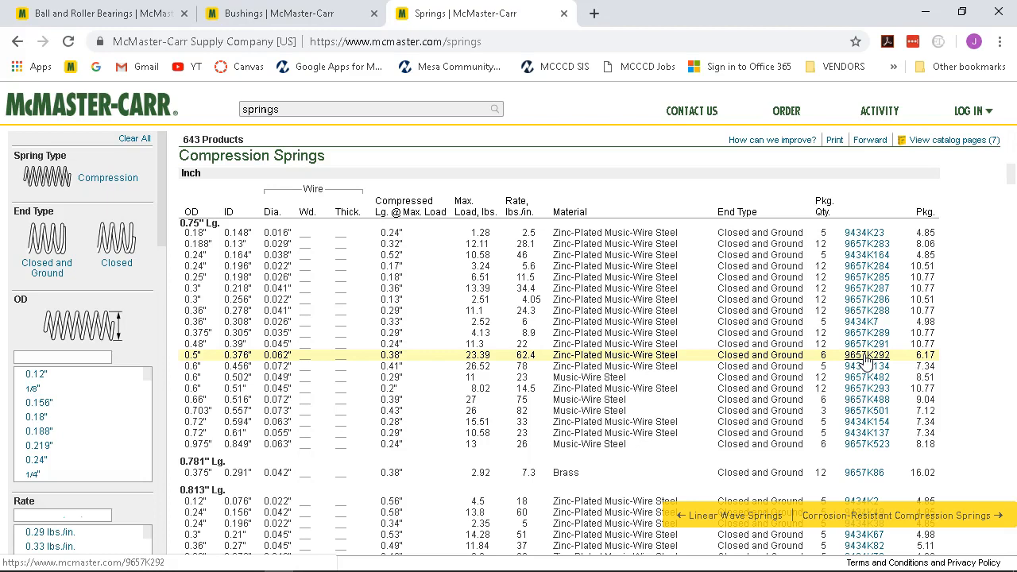
# Open spring 9657K292's product page, review its specs, and preview it for printing to Adobe PDF.
pyautogui.click(865, 358)
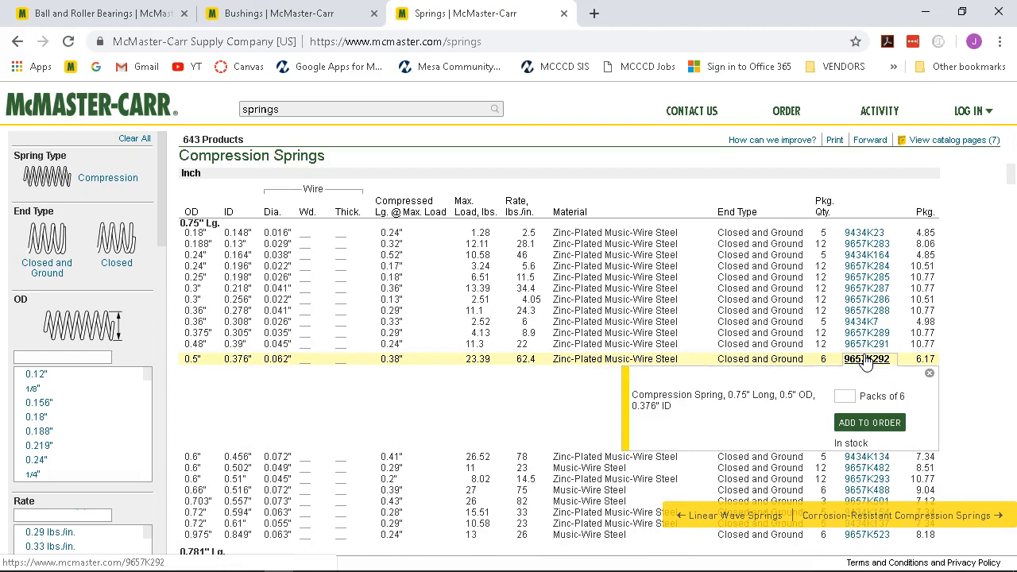
pyautogui.click(652, 376)
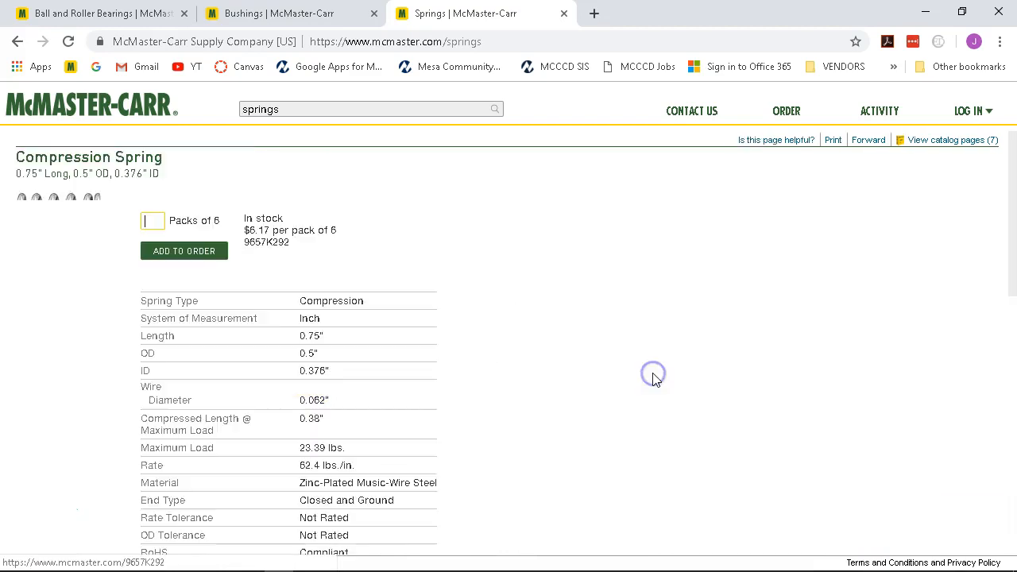
pyautogui.scroll(-1, 625, 317)
pyautogui.scroll(1, 625, 318)
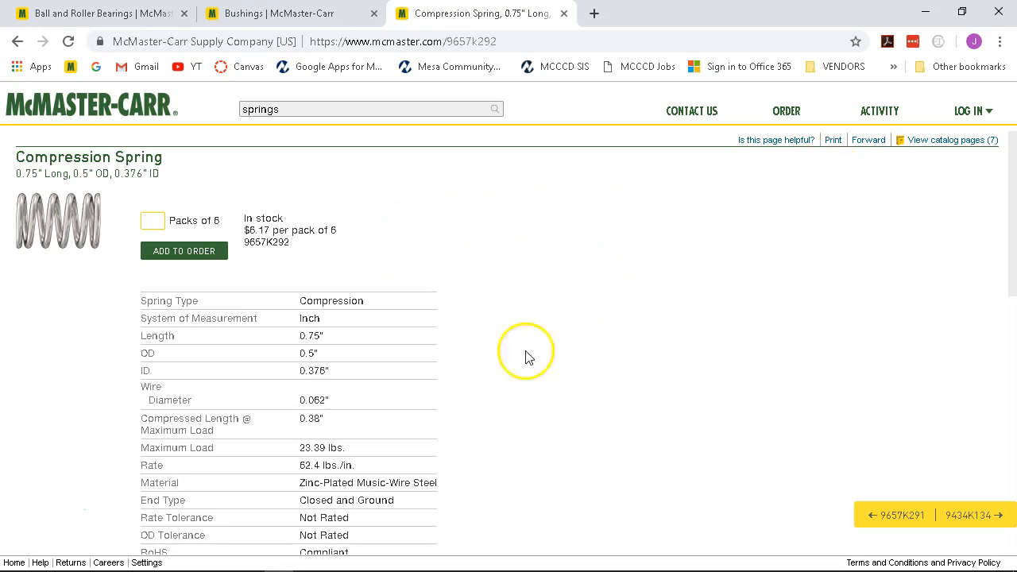
pyautogui.click(352, 464)
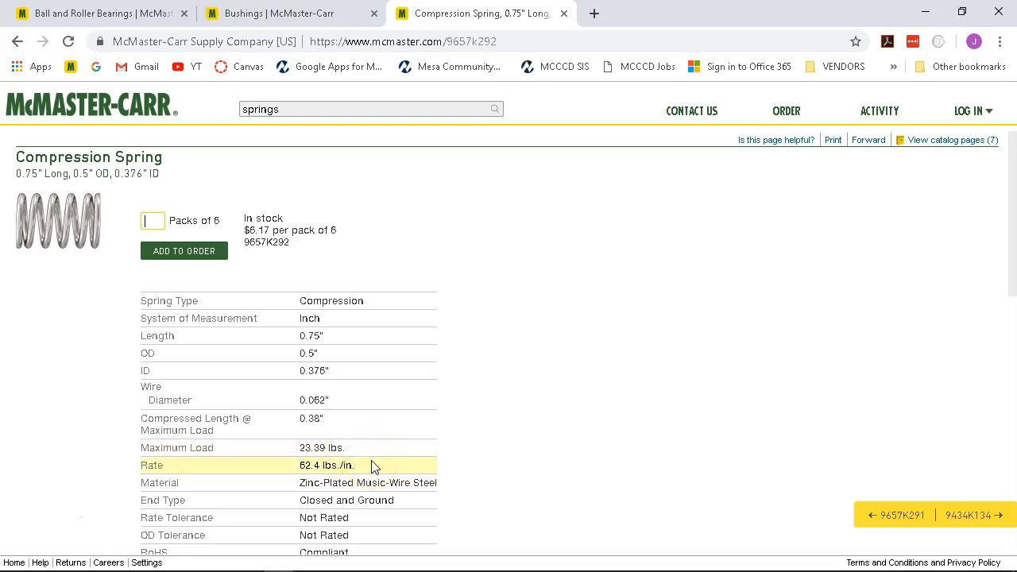
pyautogui.scroll(-2, 479, 458)
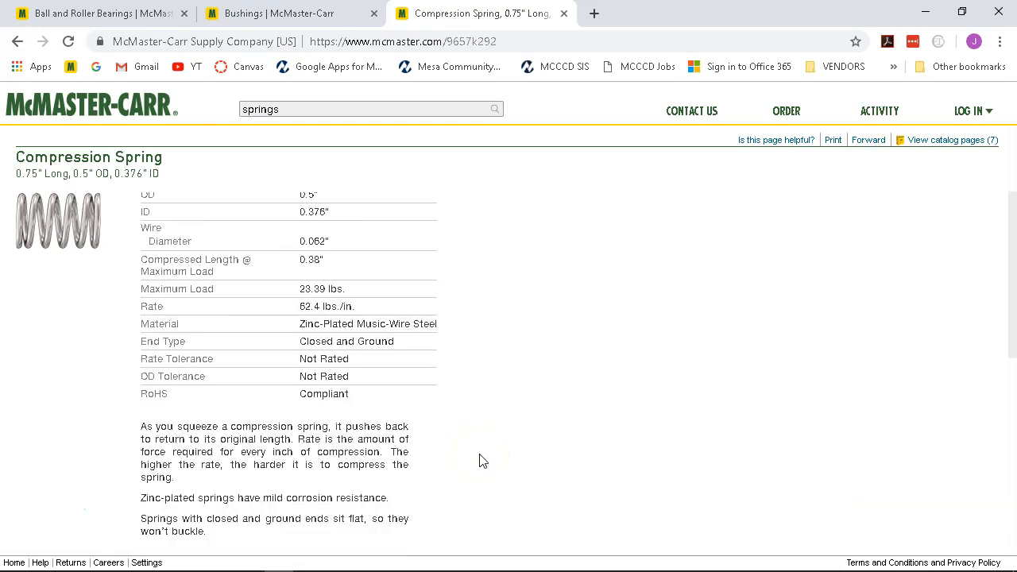
pyautogui.scroll(2, 479, 461)
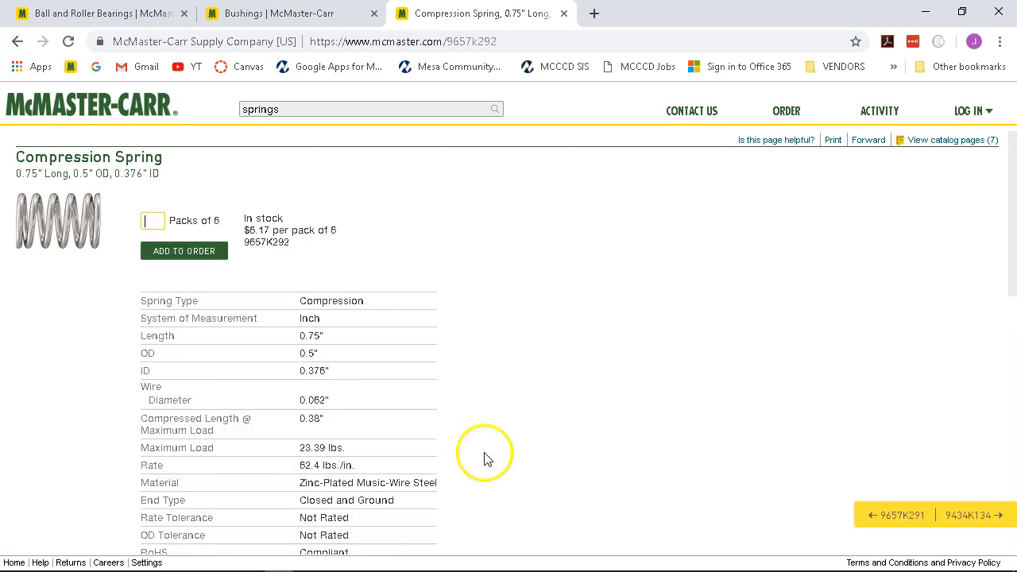
pyautogui.click(832, 140)
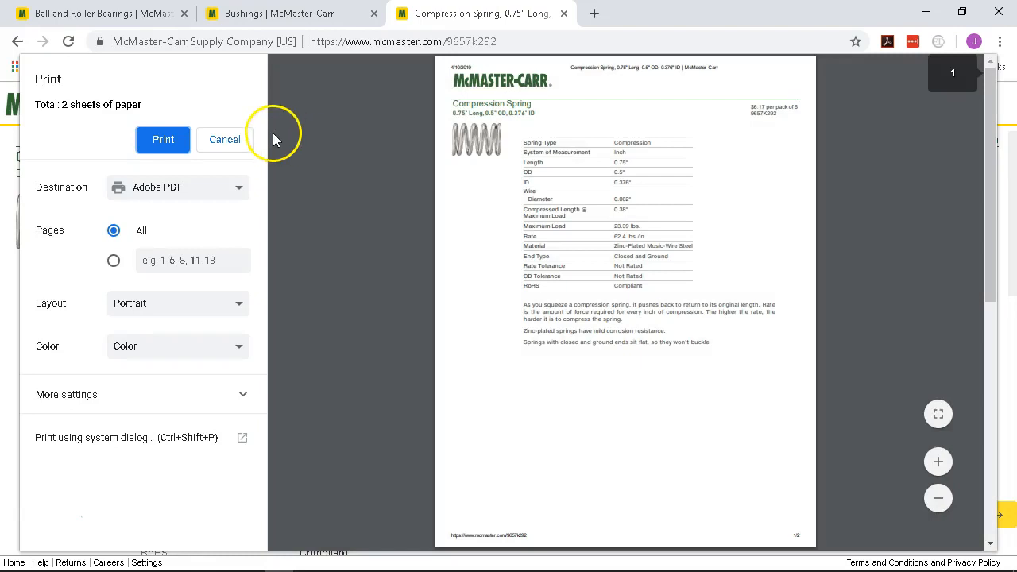
# Print to a PDF file and create and open a new Cam Follower folder inside 2019S MFG113.
pyautogui.click(162, 141)
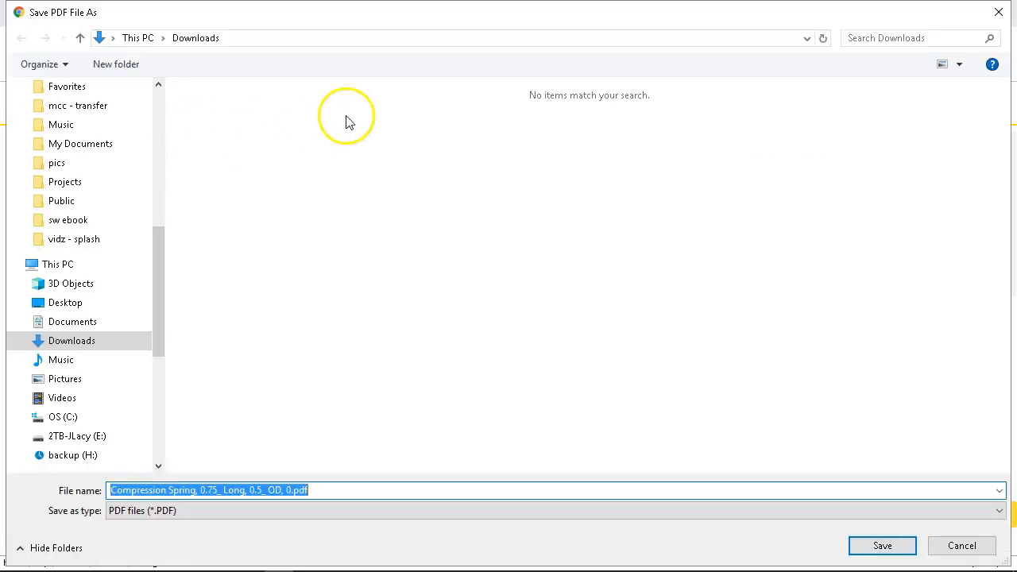
pyautogui.moveTo(153, 258); pyautogui.dragTo(164, 164)
pyautogui.click(99, 221)
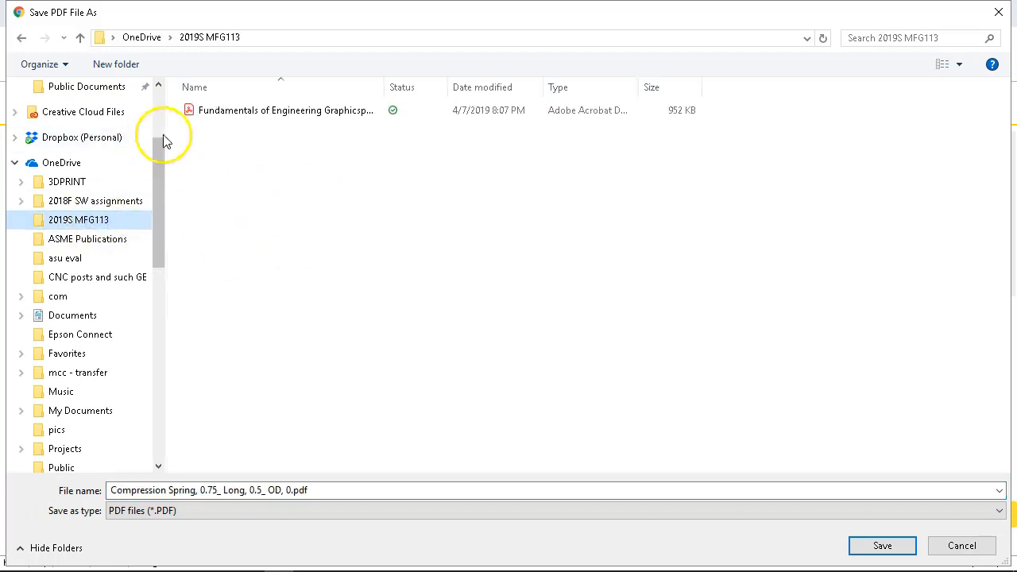
pyautogui.click(115, 64)
pyautogui.write('C')
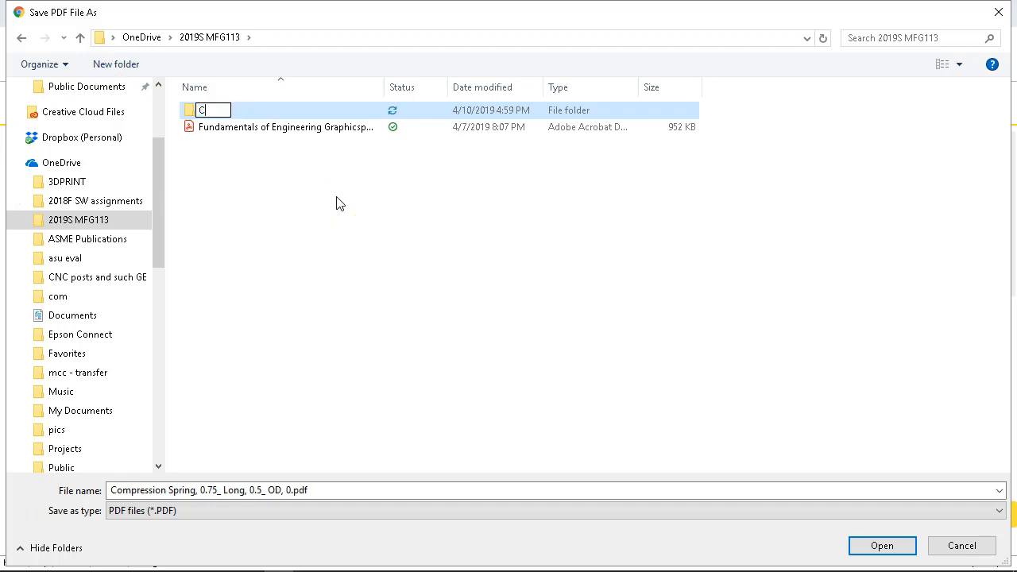
pyautogui.write('am Follower')
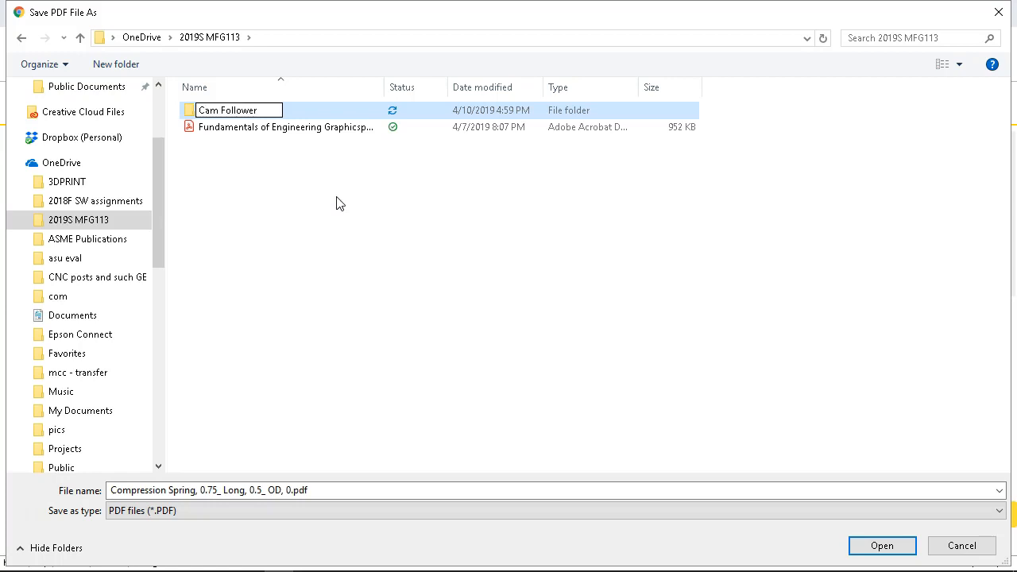
pyautogui.doubleClick(186, 115)
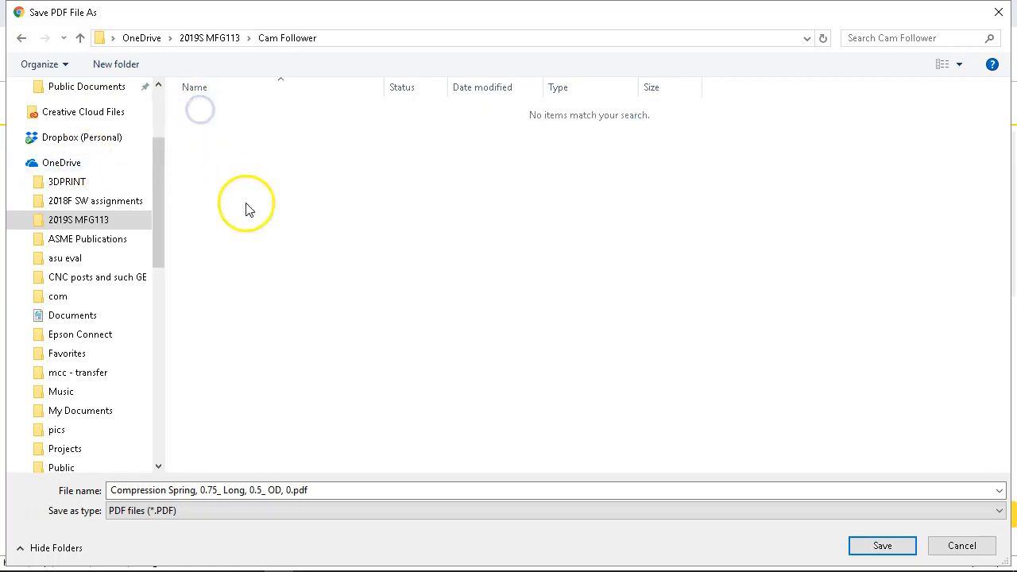
# Create a Documents folder inside Cam Follower and save the spring PDF there.
pyautogui.click(114, 64)
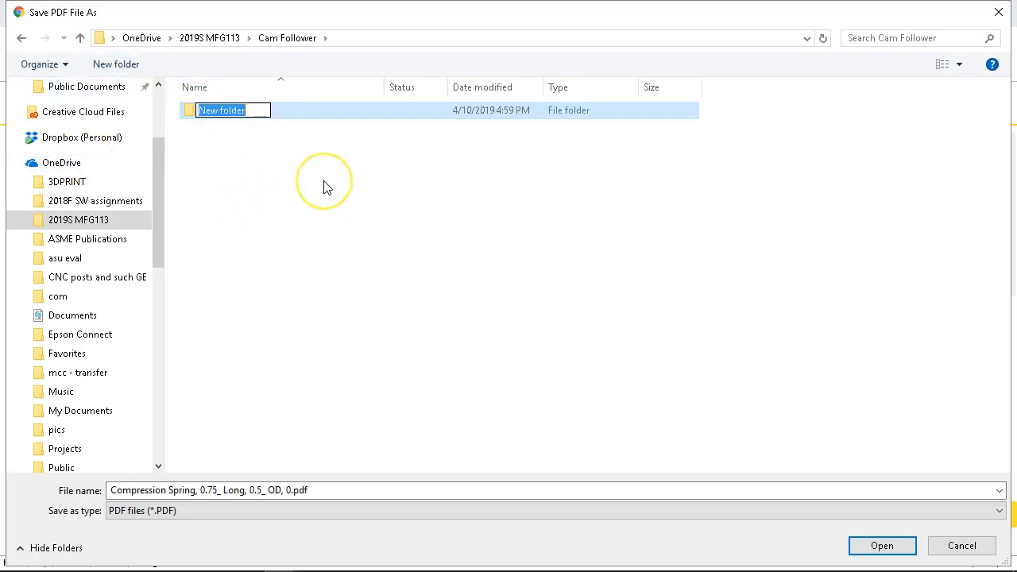
pyautogui.write('ocuments')
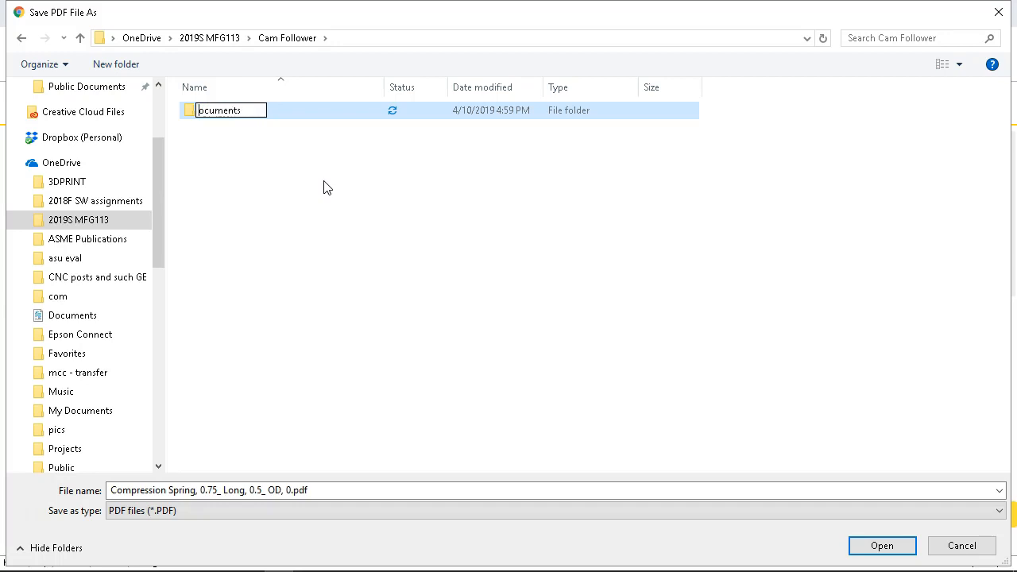
pyautogui.press('Home')
pyautogui.write('D')
pyautogui.press('Return')
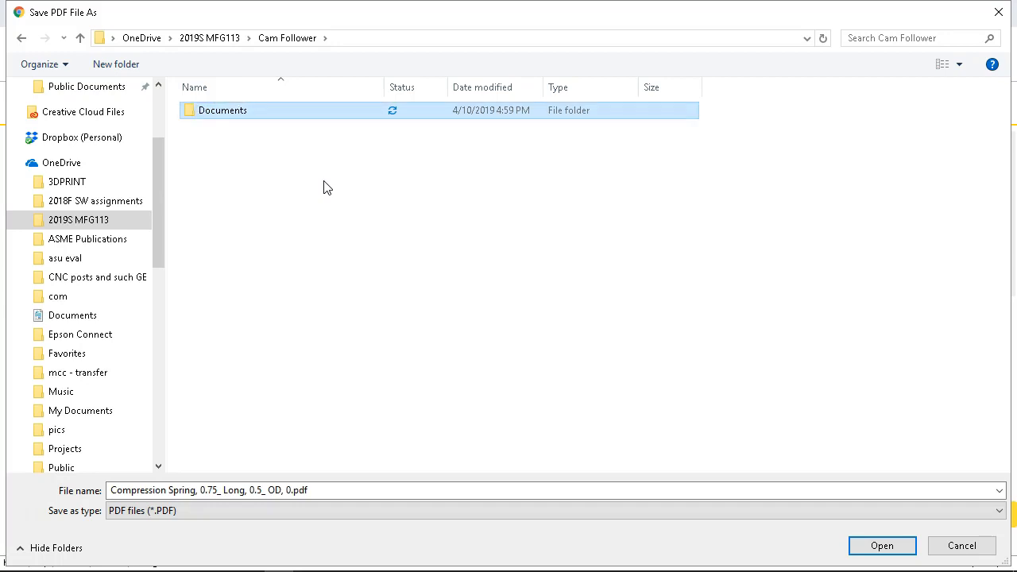
pyautogui.doubleClick(226, 112)
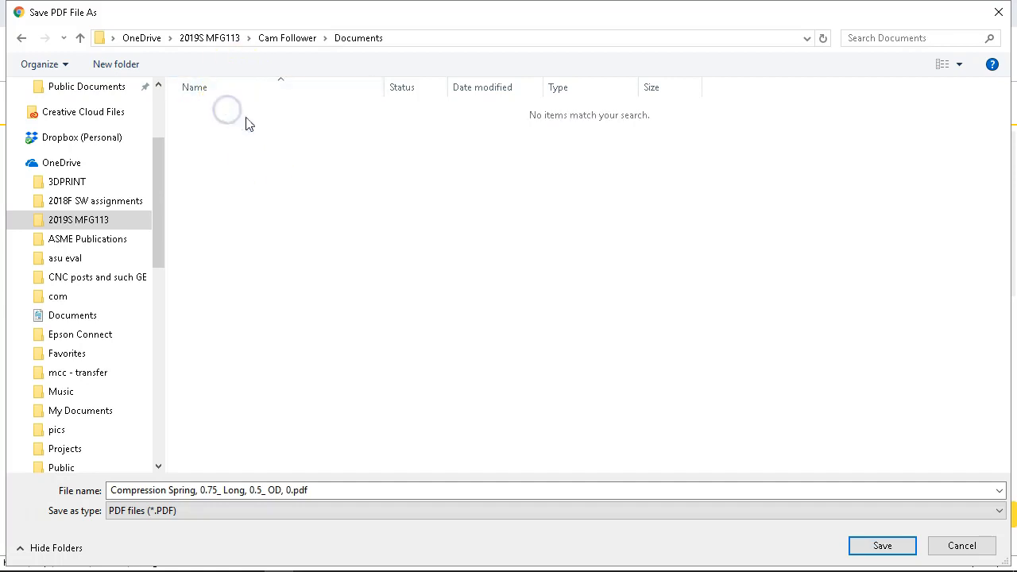
pyautogui.click(856, 545)
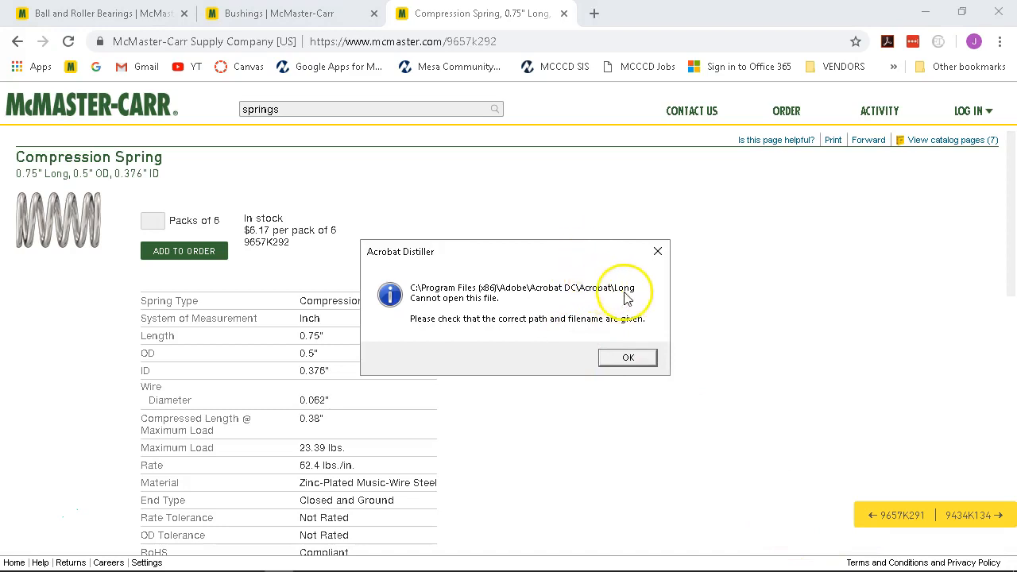
# Dismiss all the Acrobat Distiller file and path errors and answer the security prompt.
pyautogui.click(628, 367)
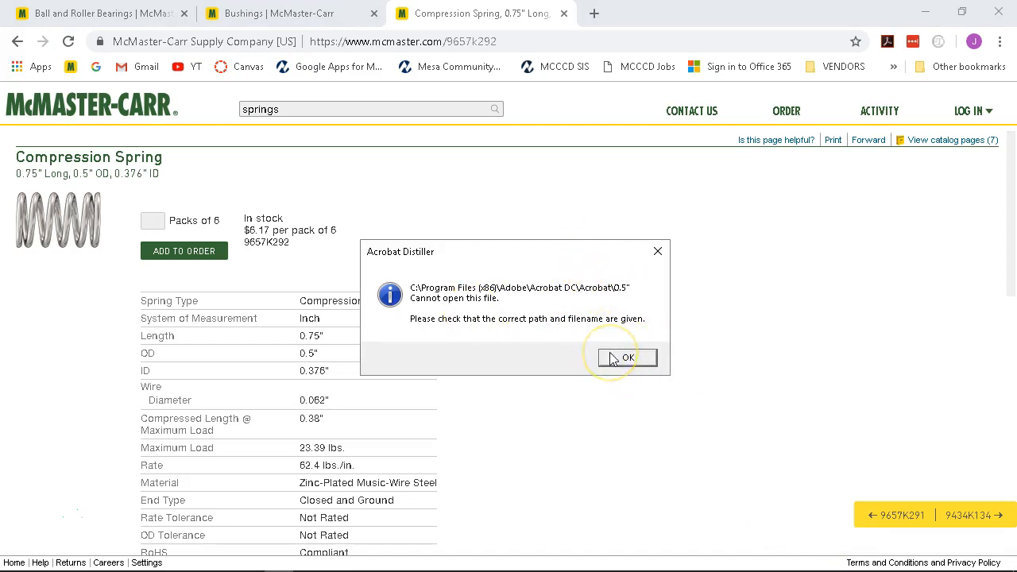
pyautogui.click(610, 353)
pyautogui.click(610, 354)
pyautogui.click(610, 354)
pyautogui.click(645, 364)
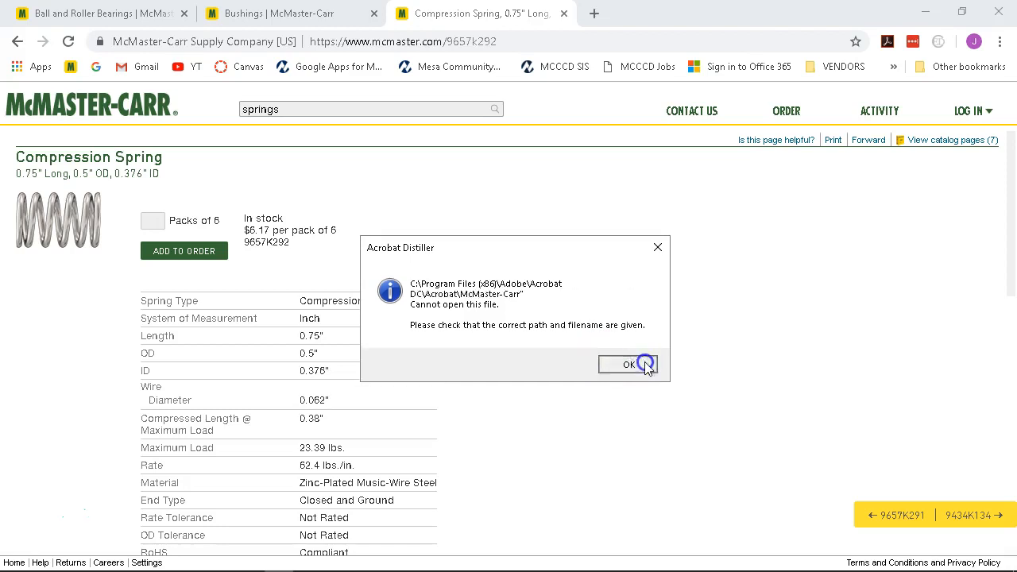
pyautogui.click(644, 362)
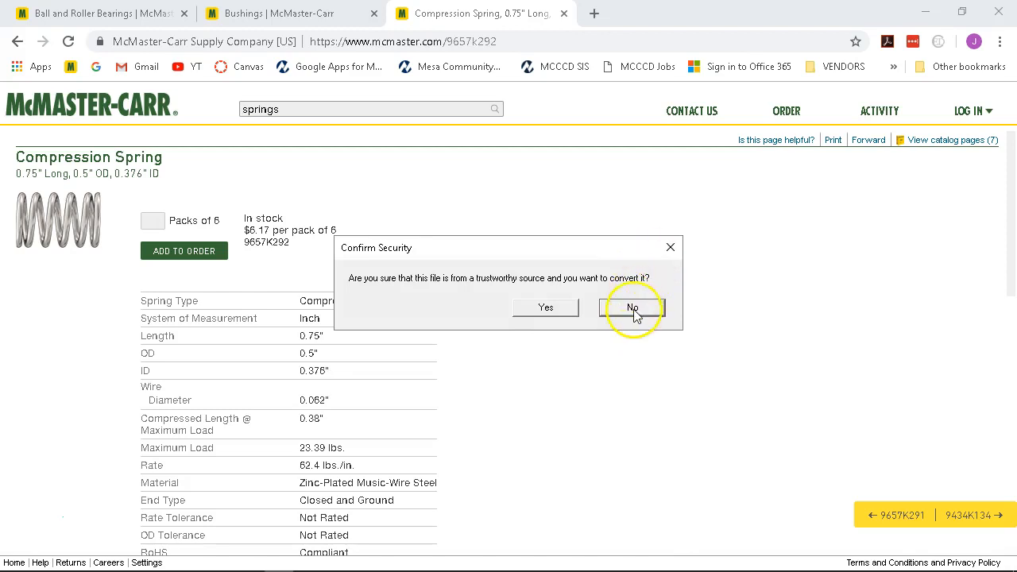
pyautogui.click(569, 311)
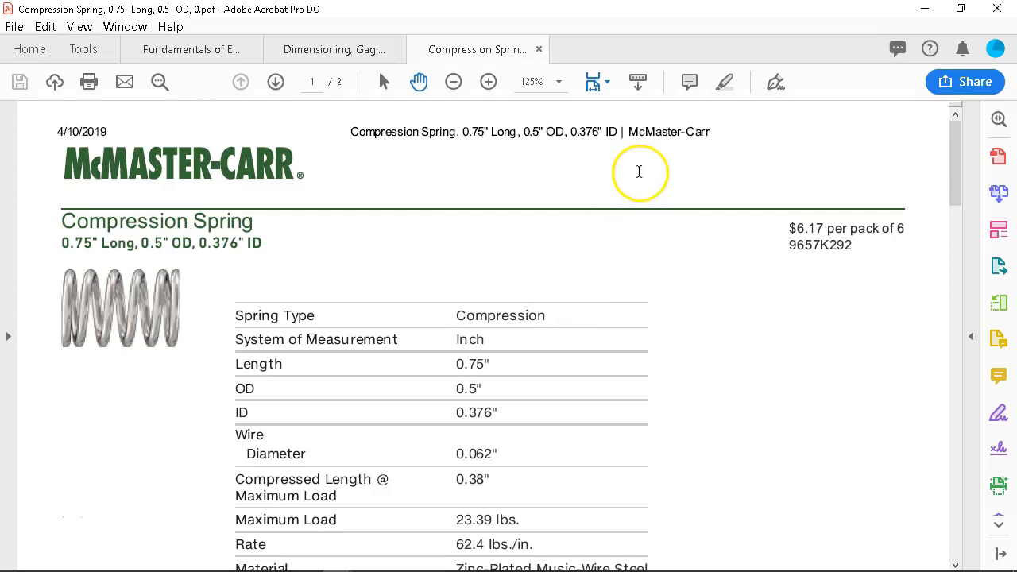
# Close the compression spring PDF, switch to the Fundamentals PDF, and minimize Acrobat.
pyautogui.click(541, 50)
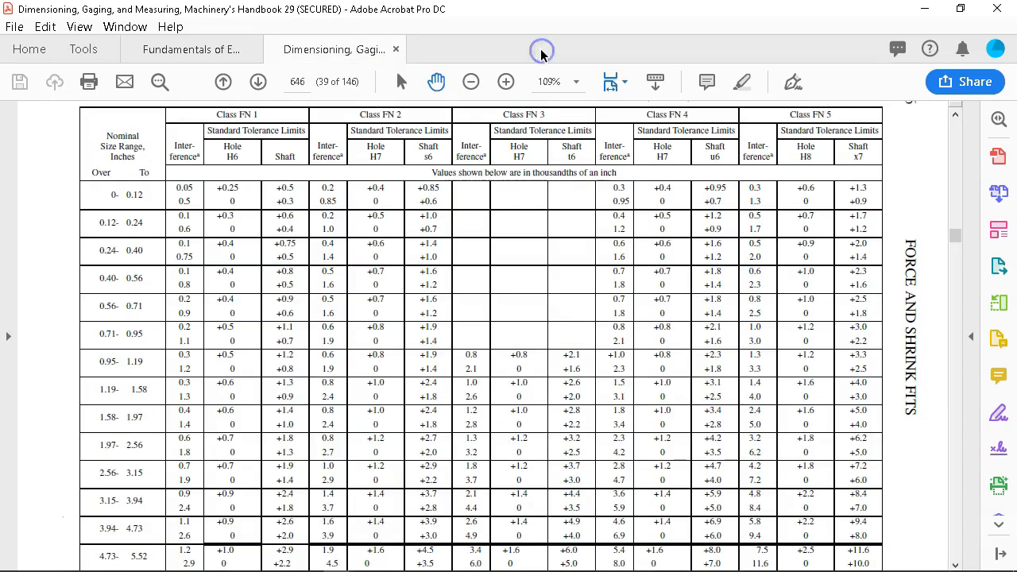
pyautogui.click(201, 49)
pyautogui.click(923, 9)
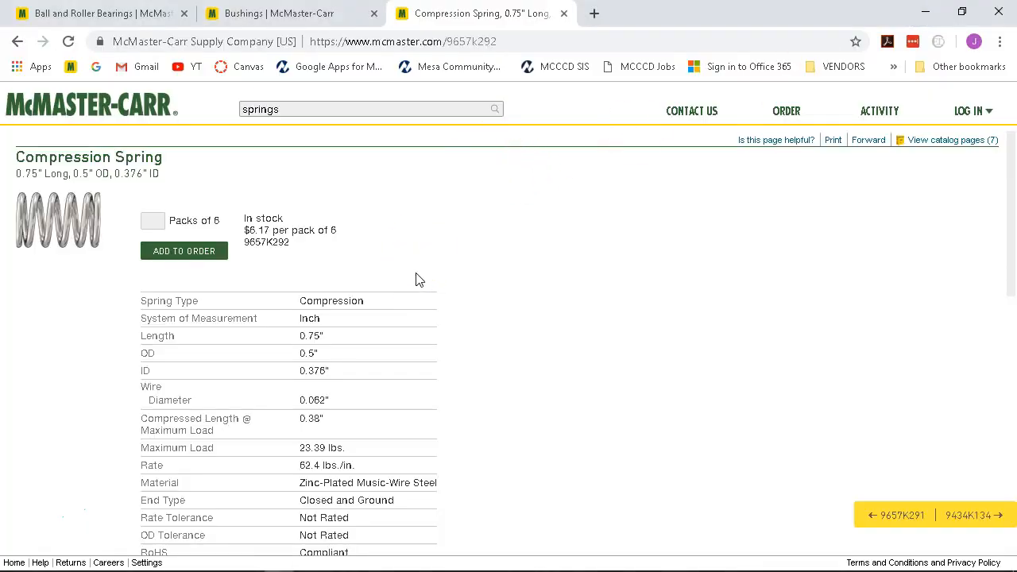
# Save spring 9657K292 as a 3-D SOLIDWORKS model, then switch back to the Bushings results.
pyautogui.scroll(-10, 395, 294)
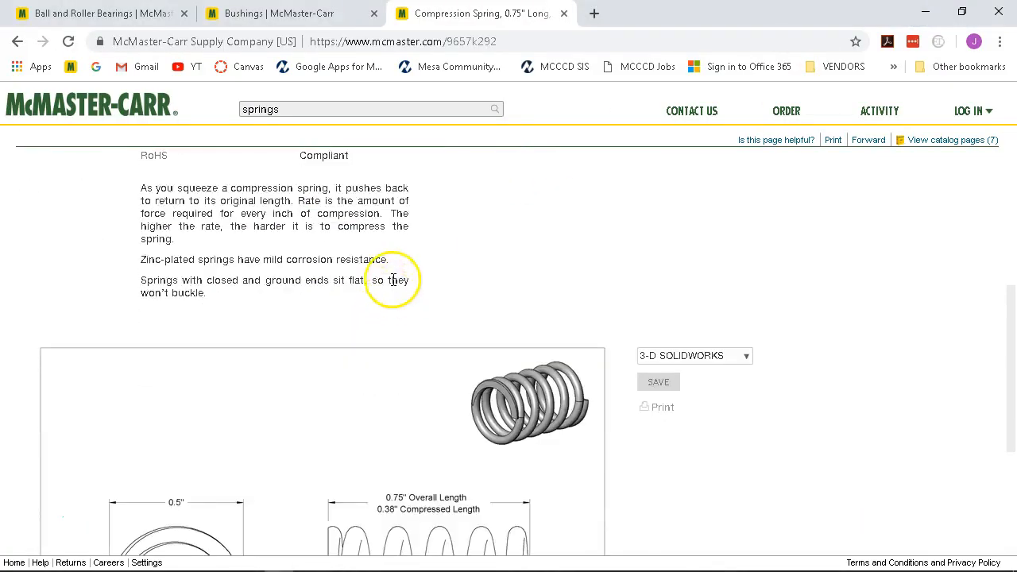
pyautogui.scroll(2, 401, 274)
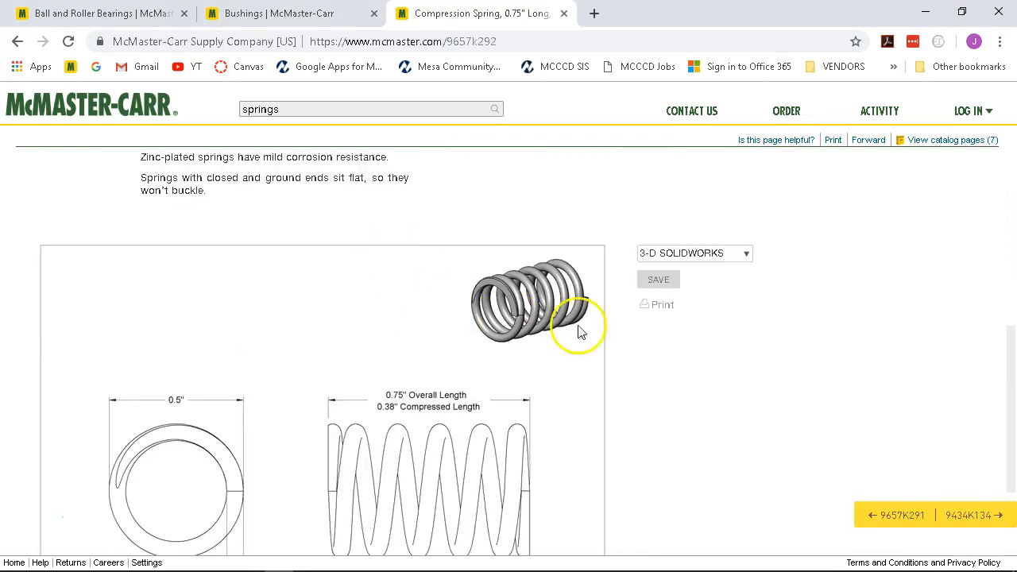
pyautogui.click(657, 278)
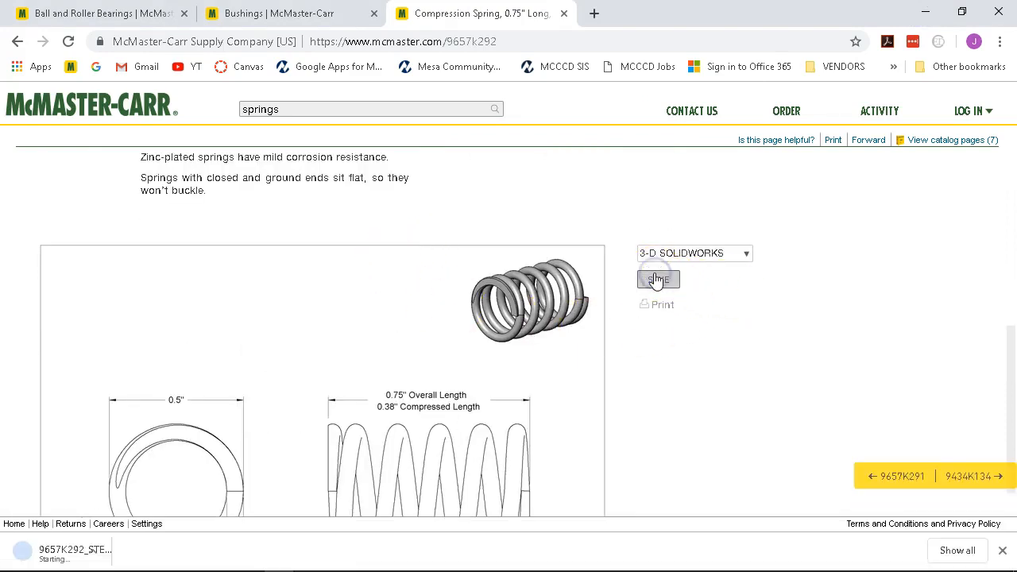
pyautogui.click(645, 283)
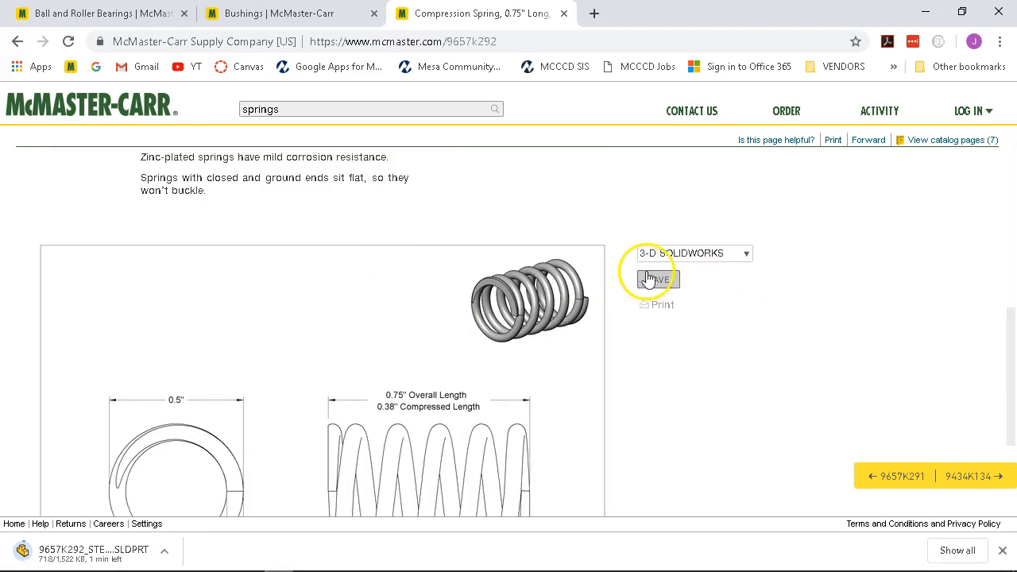
pyautogui.scroll(5, 635, 265)
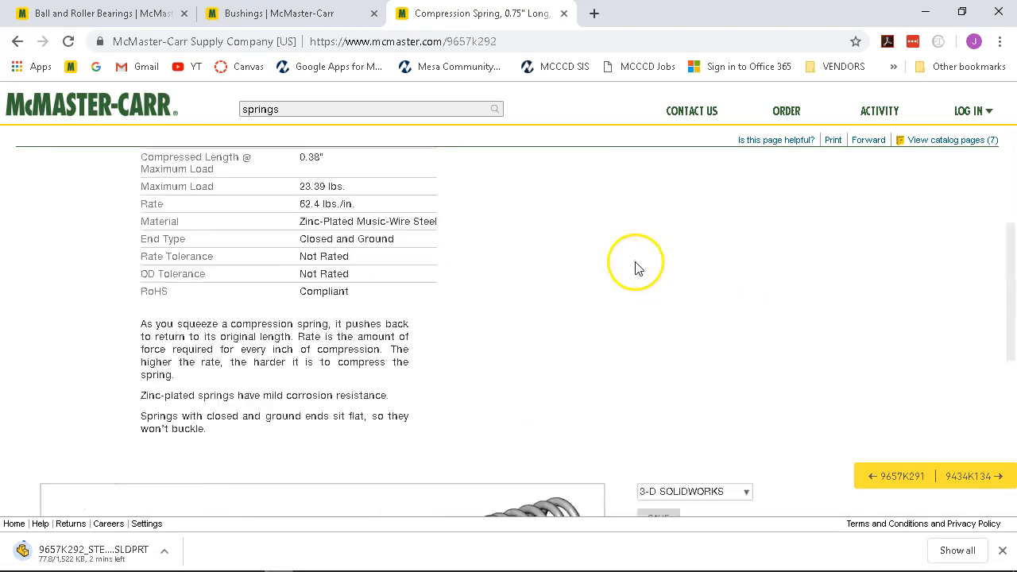
pyautogui.click(286, 16)
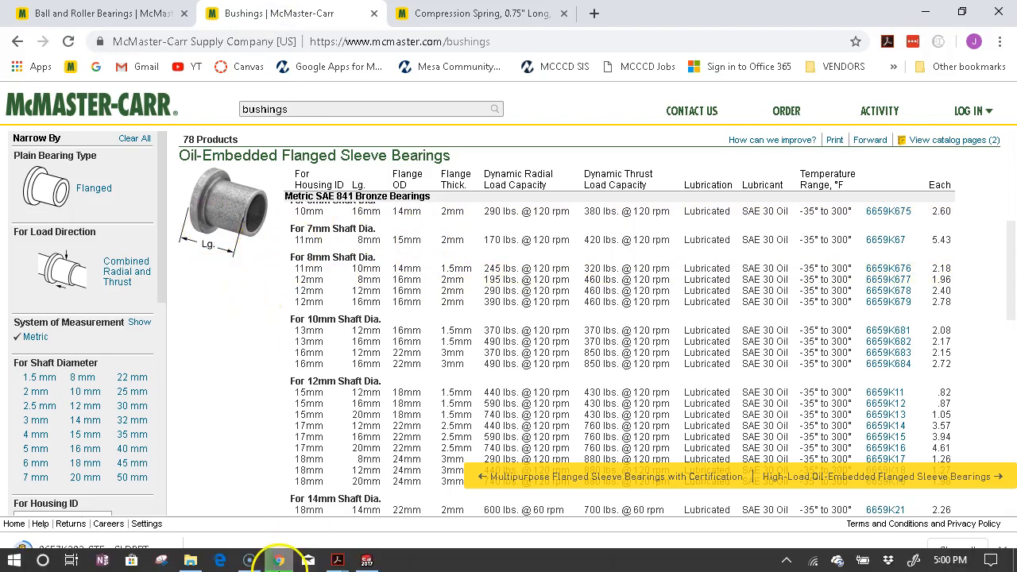
pyautogui.click(339, 561)
pyautogui.click(272, 474)
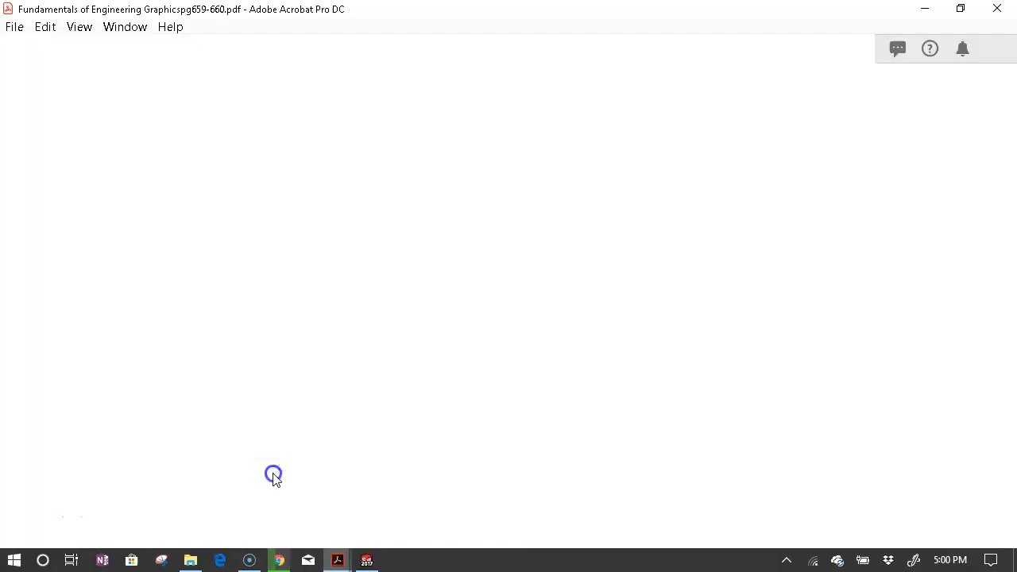
pyautogui.scroll(-4, 461, 310)
pyautogui.scroll(-6, 459, 306)
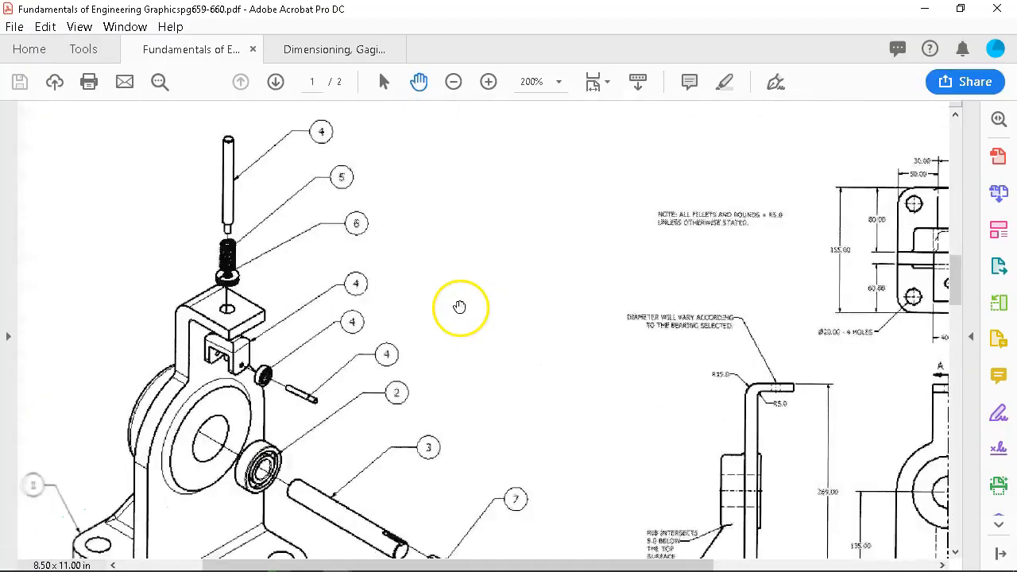
pyautogui.scroll(1, 322, 178)
pyautogui.scroll(-10, 351, 329)
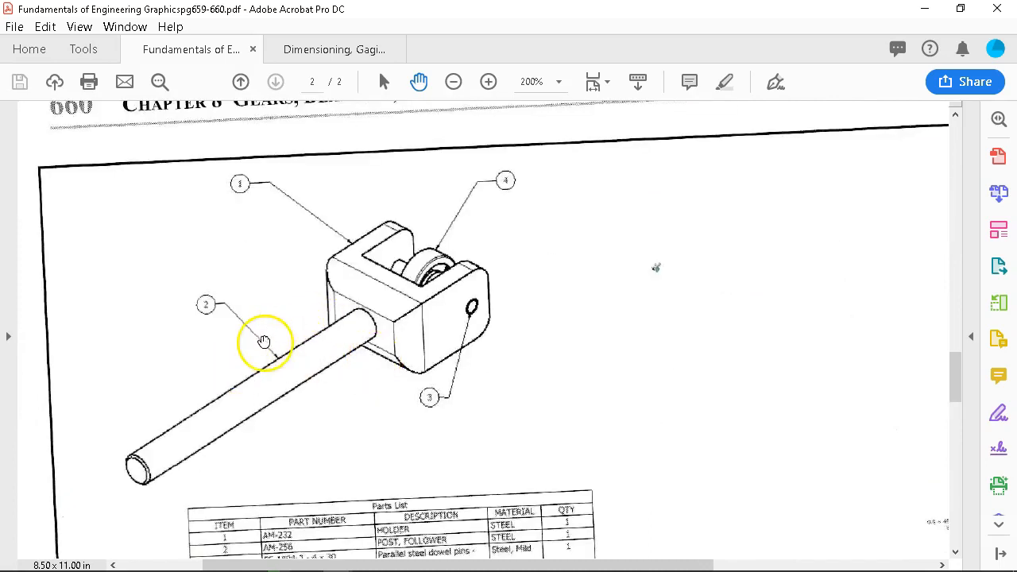
pyautogui.scroll(-5, 263, 340)
pyautogui.scroll(-5, 275, 320)
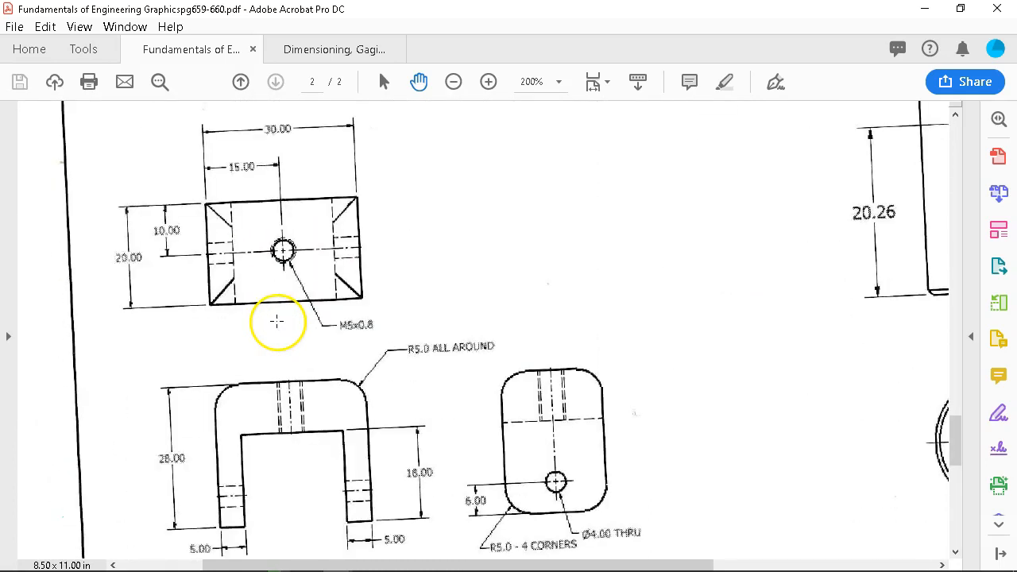
pyautogui.scroll(-1, 307, 313)
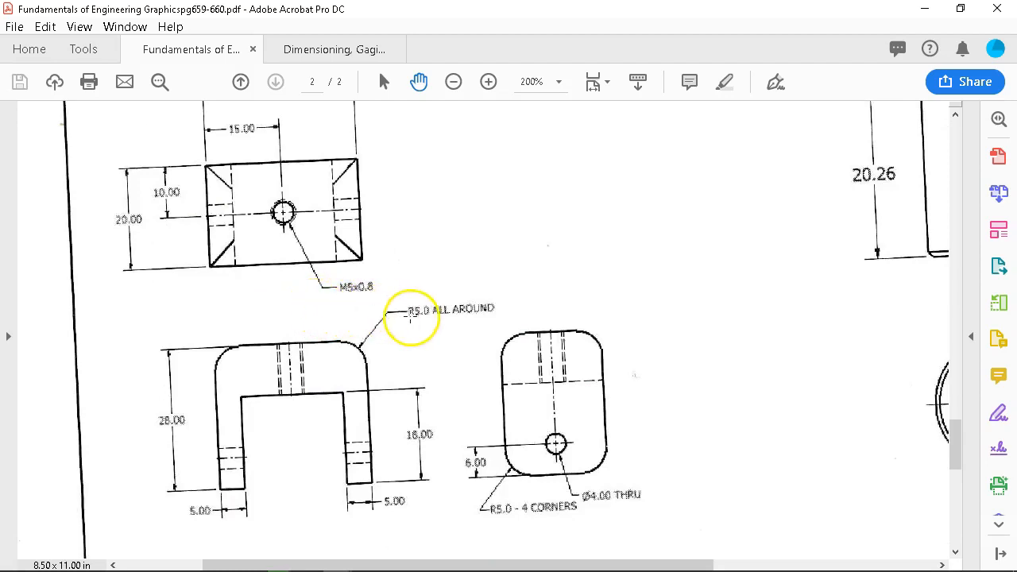
pyautogui.scroll(-2, 449, 323)
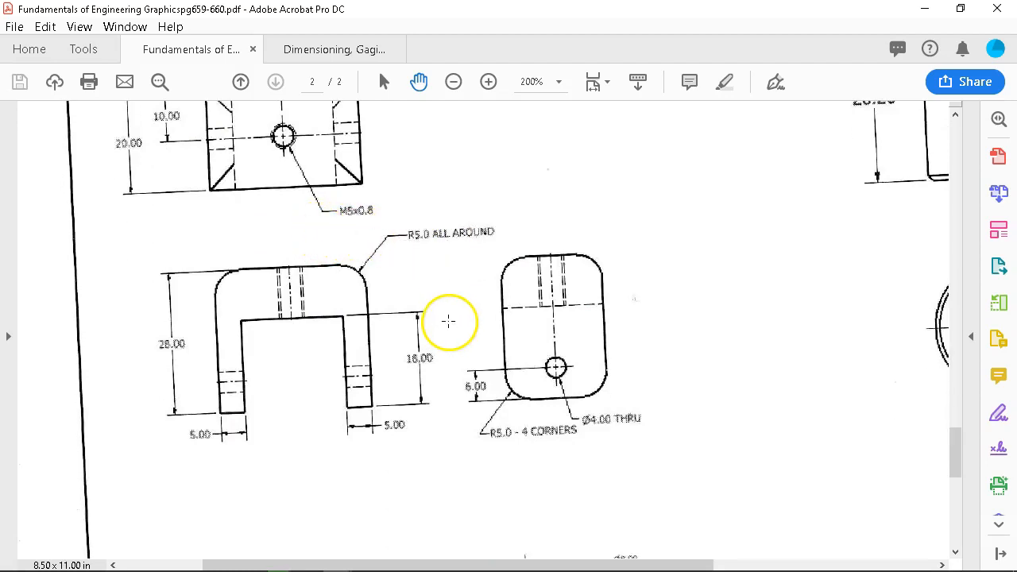
pyautogui.scroll(3, 448, 321)
pyautogui.scroll(-11, 449, 321)
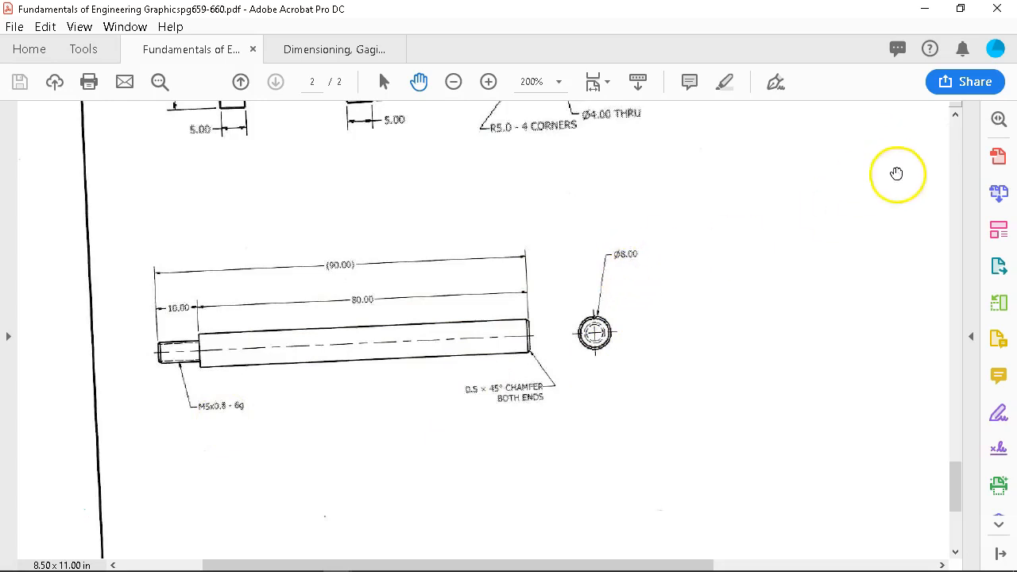
pyautogui.click(924, 9)
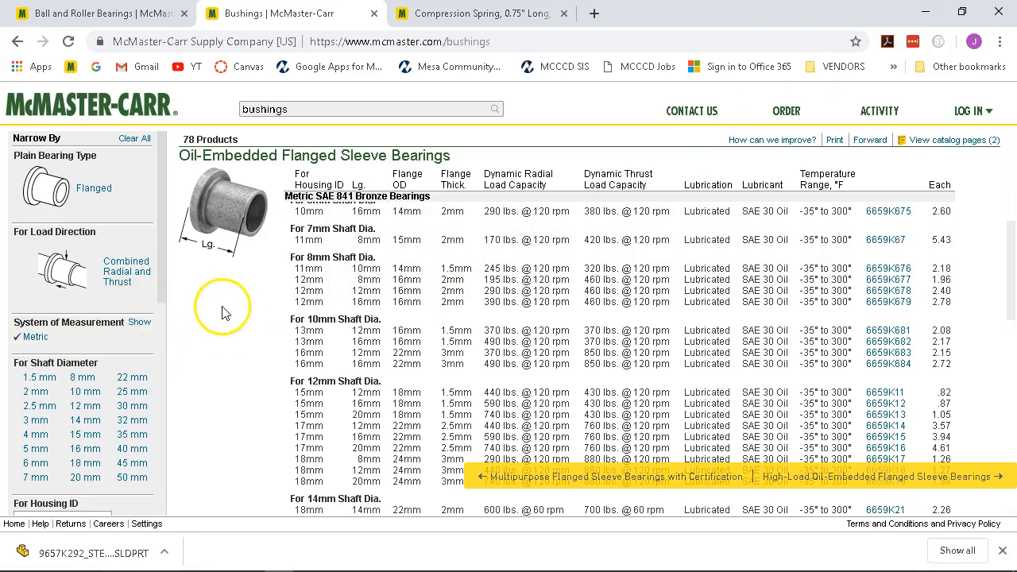
# Scroll the flanged bearing table to compare the 8 mm shaft rows.
pyautogui.scroll(1, 284, 330)
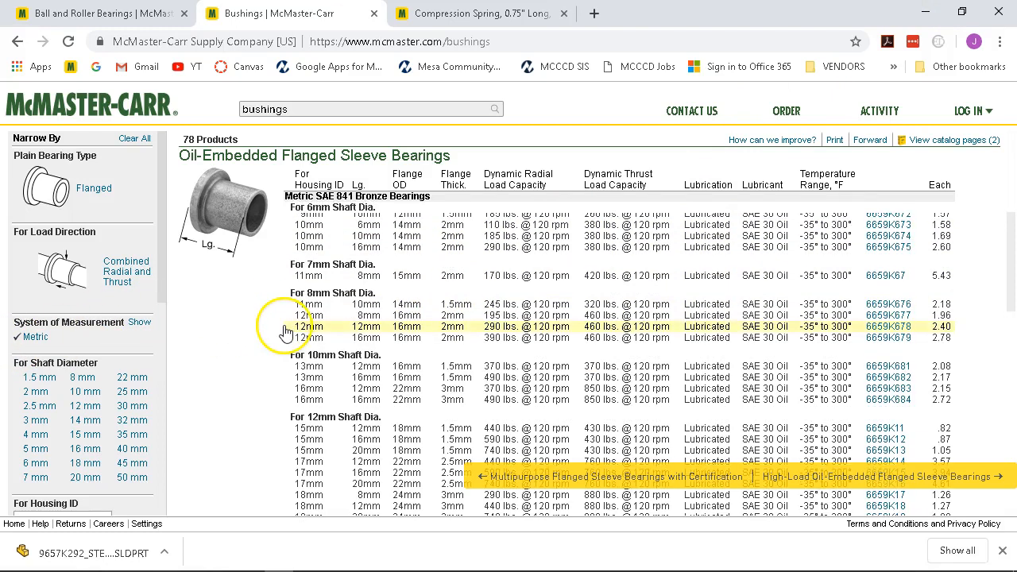
pyautogui.scroll(1, 284, 330)
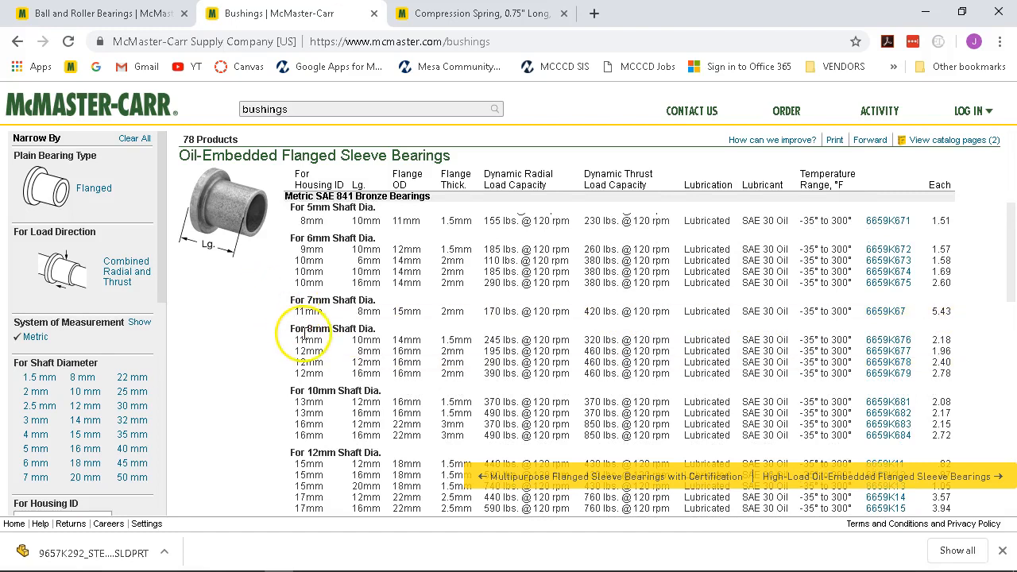
pyautogui.click(332, 352)
pyautogui.click(368, 343)
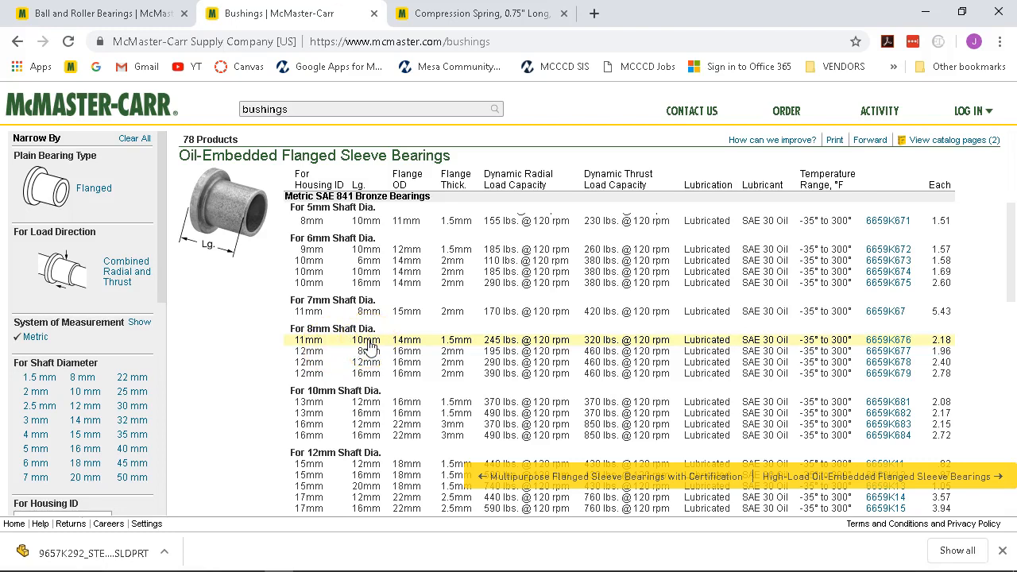
# Bring the Fundamentals of Engineering PDF back and scroll up to the exploded follower assembly.
pyautogui.click(375, 561)
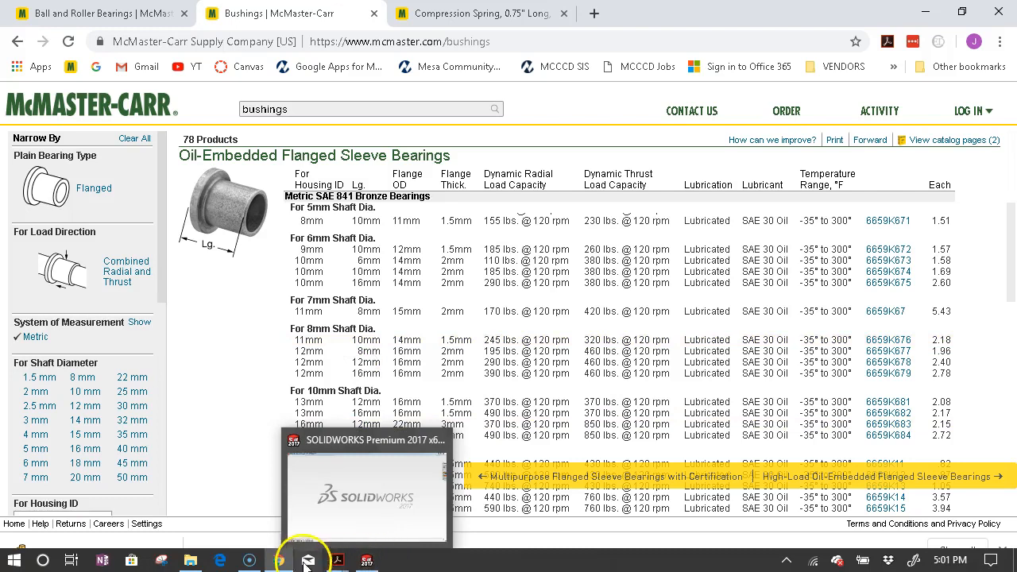
pyautogui.moveTo(337, 561)
pyautogui.click(286, 509)
pyautogui.scroll(10, 340, 291)
pyautogui.scroll(12, 338, 300)
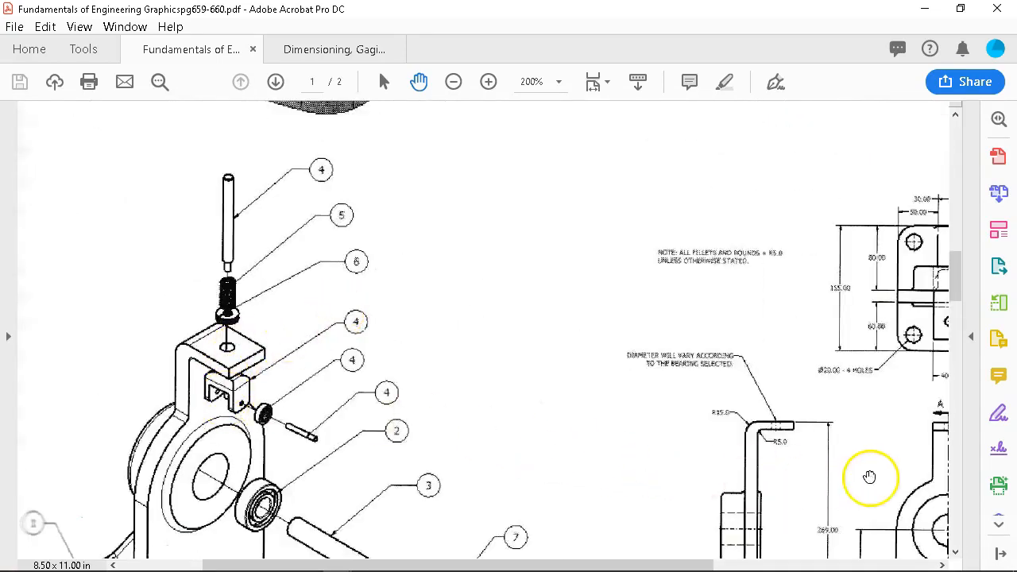
# Pan through the bearing bracket drawing's views, then minimize Acrobat to reveal the bushings list.
pyautogui.scroll(-1, 858, 478)
pyautogui.moveTo(793, 490)
pyautogui.mouseDown()
pyautogui.moveTo(611, 457)
pyautogui.moveTo(432, 460)
pyautogui.mouseUp()
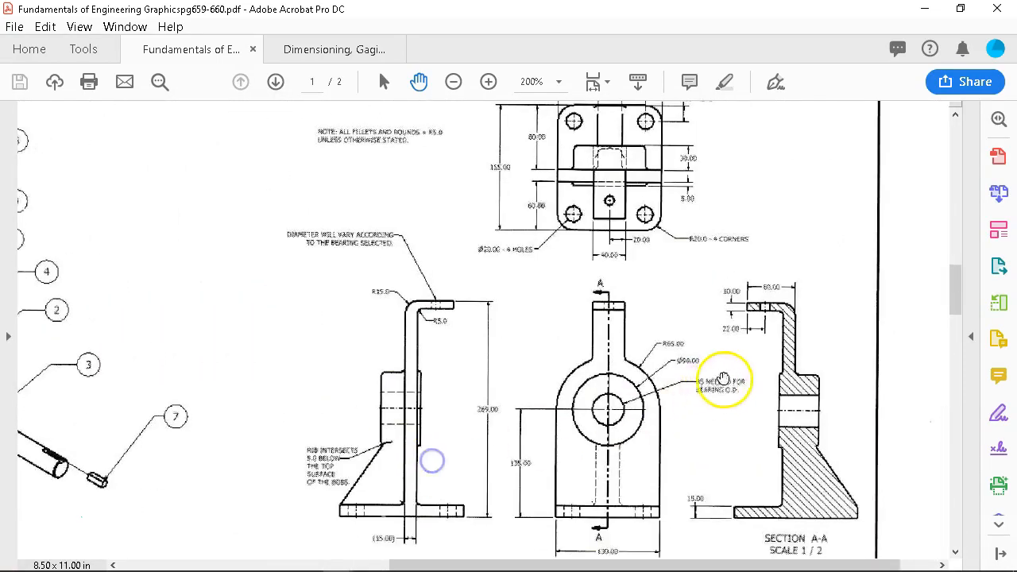
pyautogui.scroll(1, 722, 380)
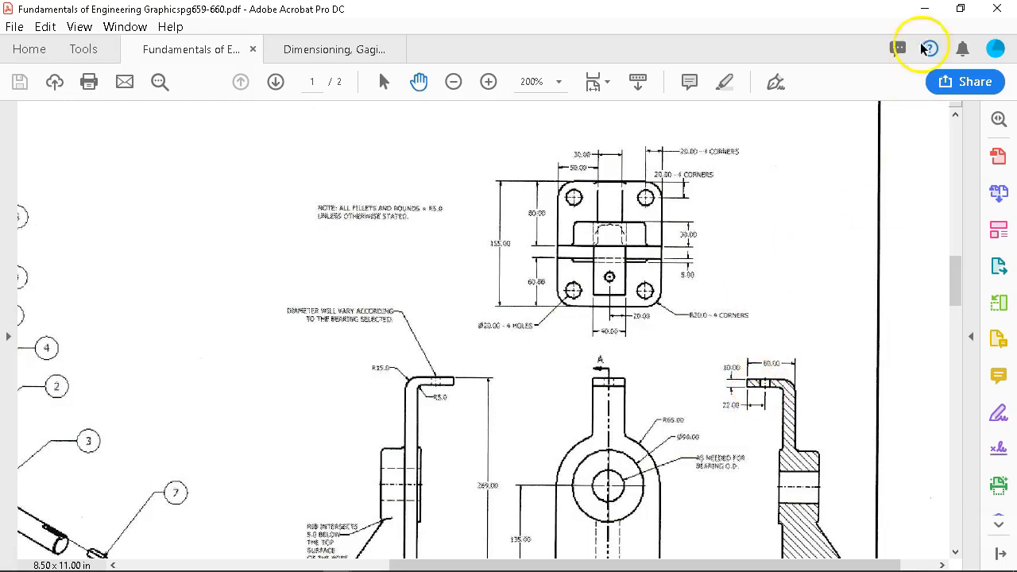
pyautogui.click(924, 9)
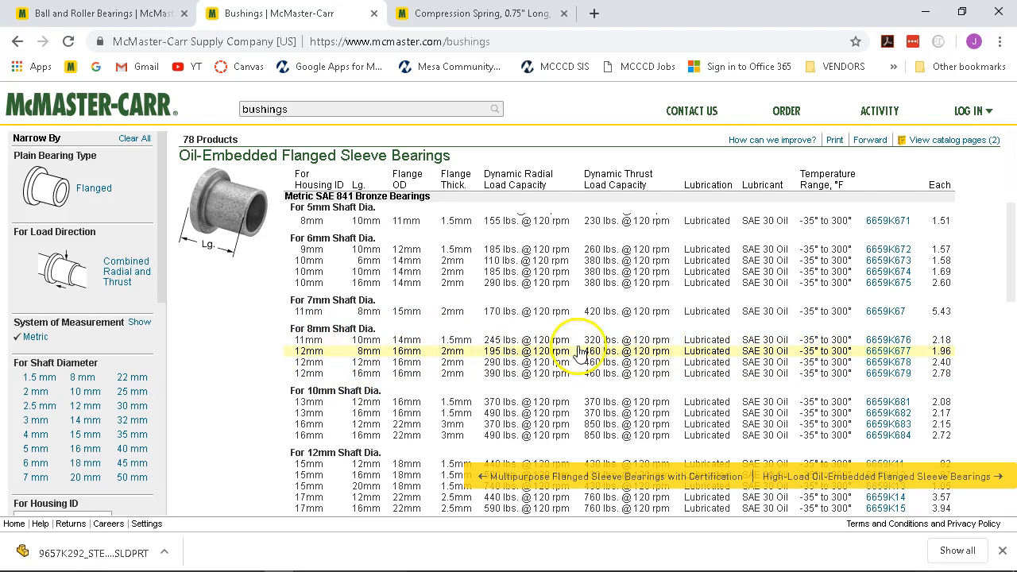
# Open bearing 6659K676's product page and save its spec sheet as a PDF.
pyautogui.click(883, 341)
pyautogui.click(705, 359)
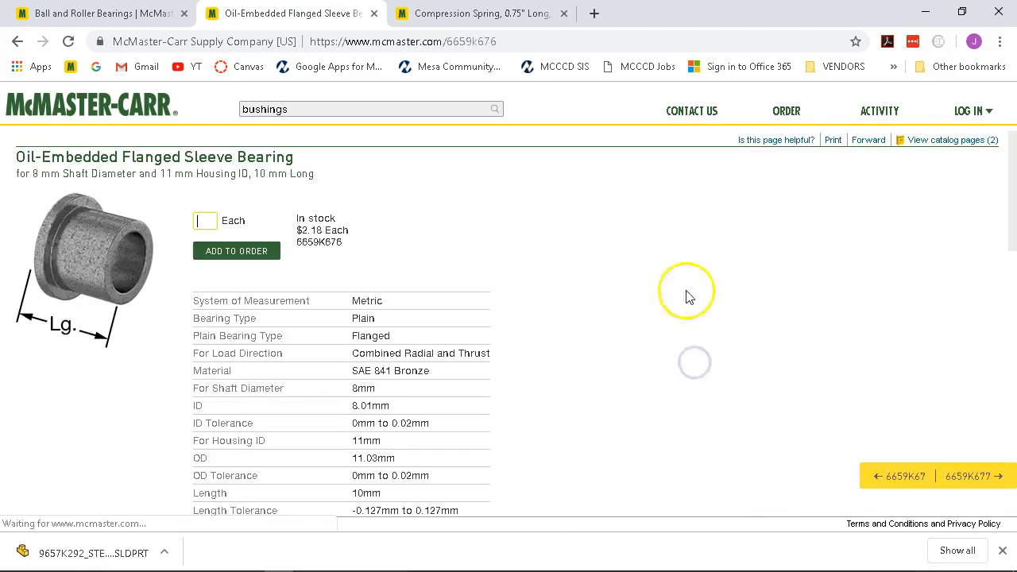
pyautogui.click(830, 140)
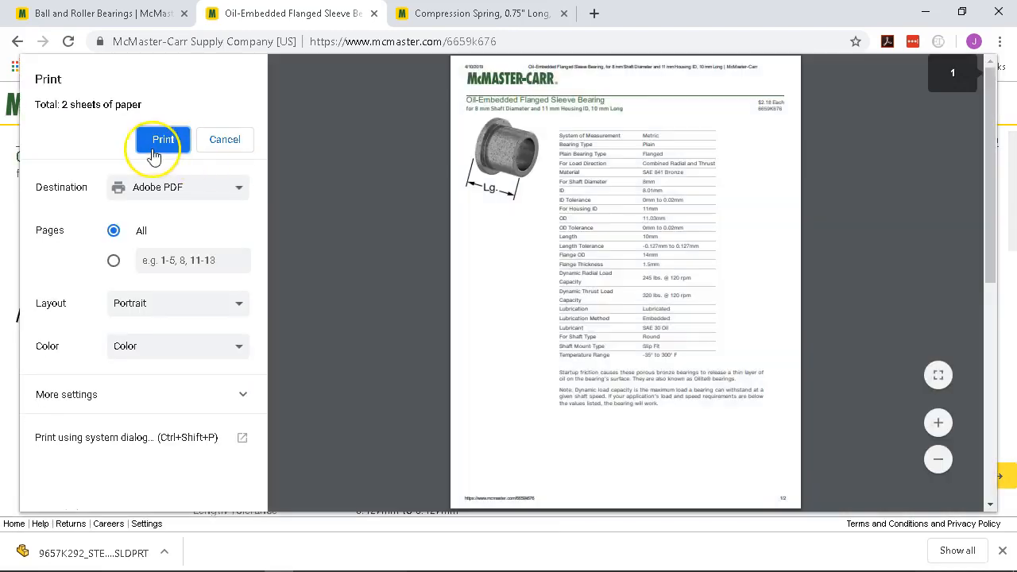
pyautogui.click(157, 141)
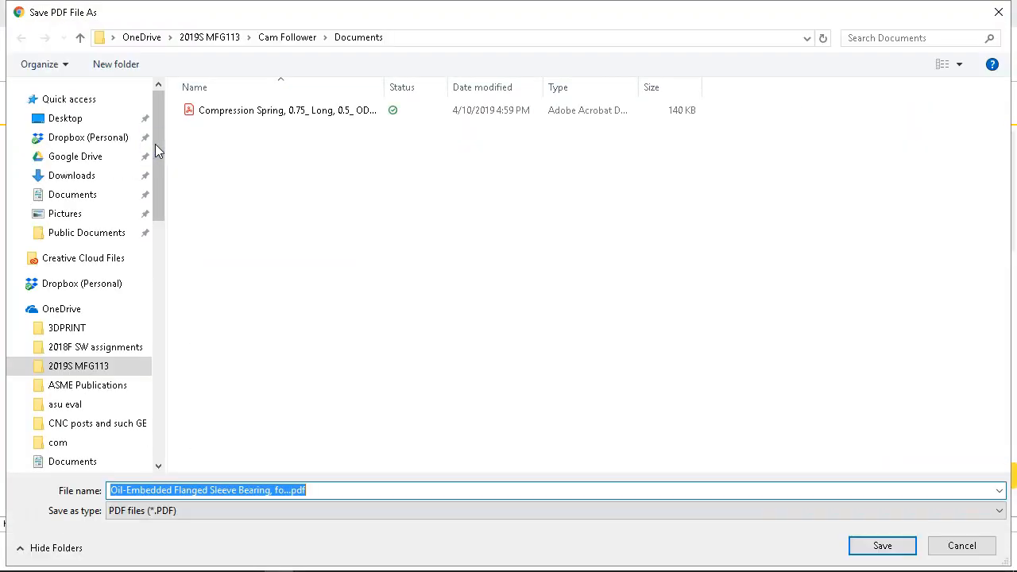
pyautogui.click(879, 546)
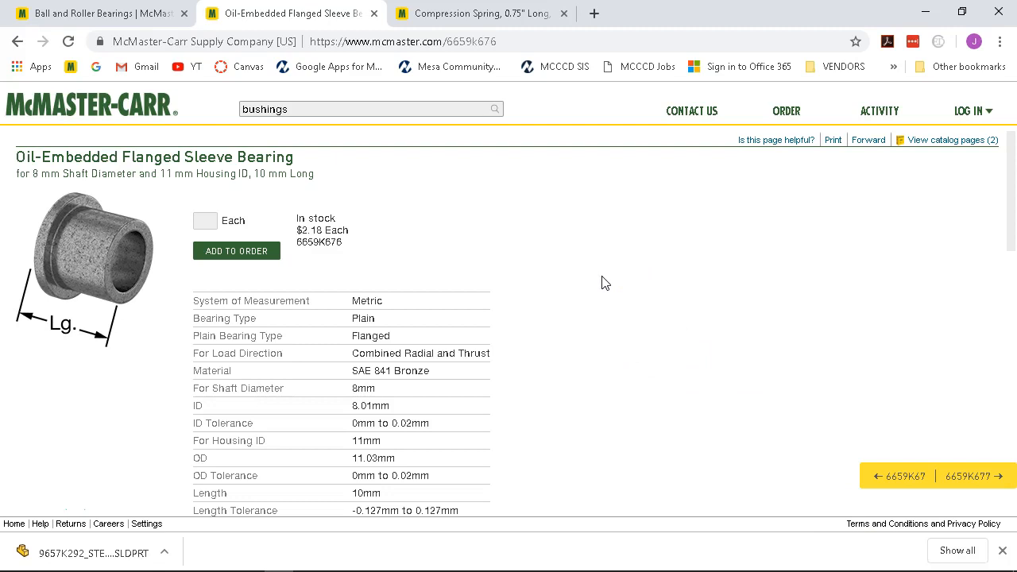
# Download the 6659K676 SOLIDWORKS model and switch to the Ball and Roller Bearings tab.
pyautogui.scroll(-10, 495, 254)
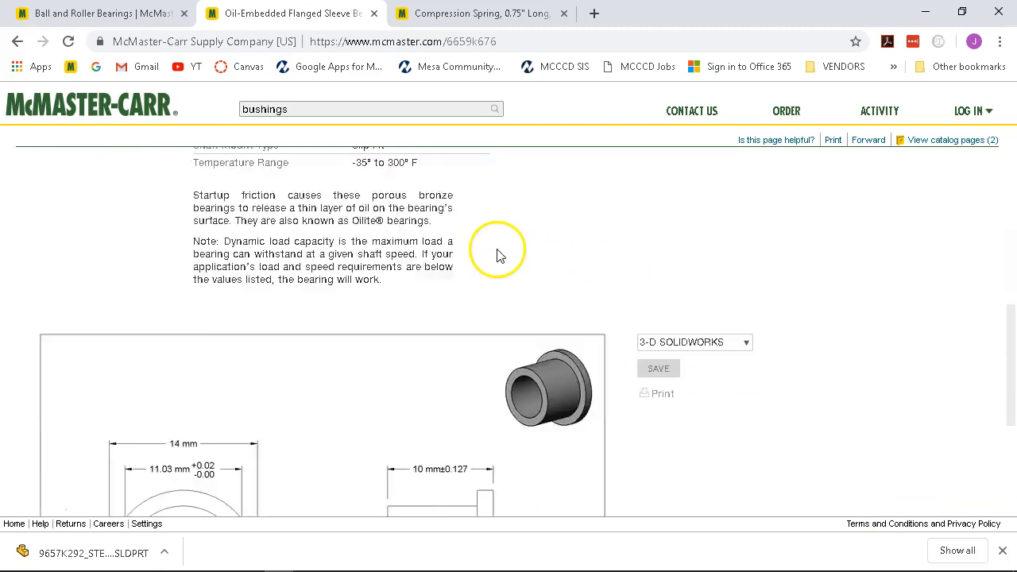
pyautogui.scroll(2, 578, 262)
pyautogui.click(657, 289)
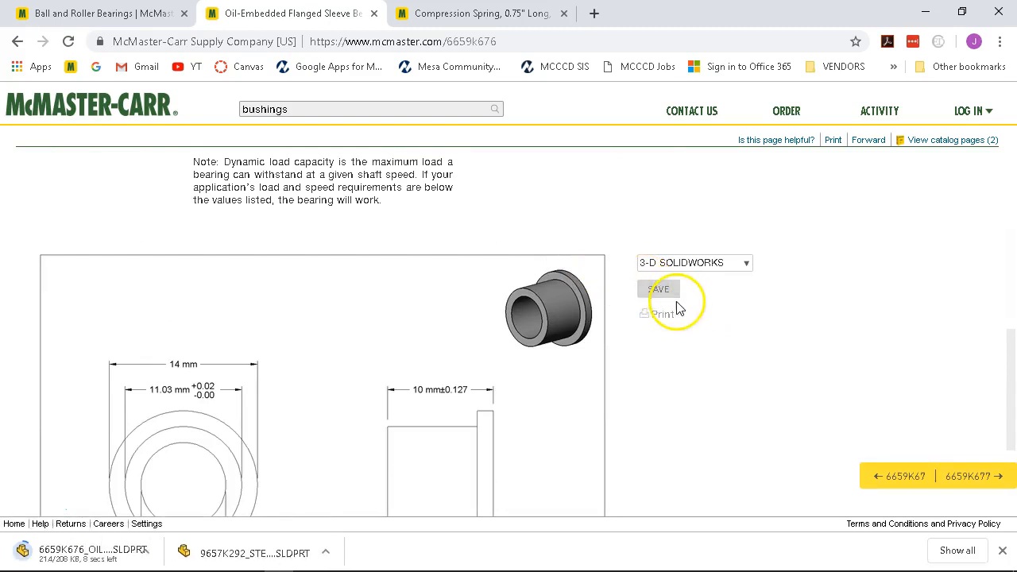
pyautogui.click(141, 11)
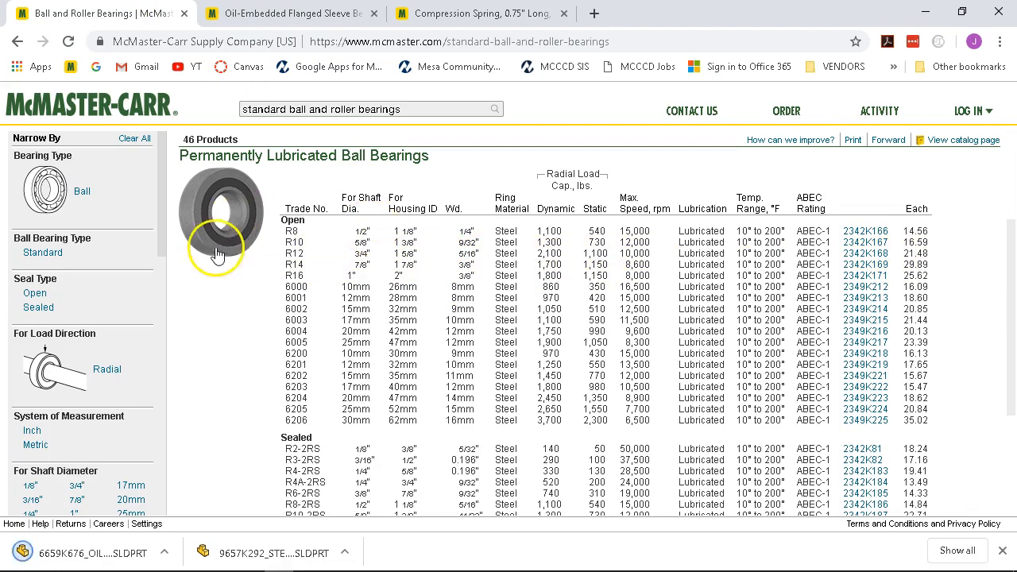
pyautogui.moveTo(221, 274)
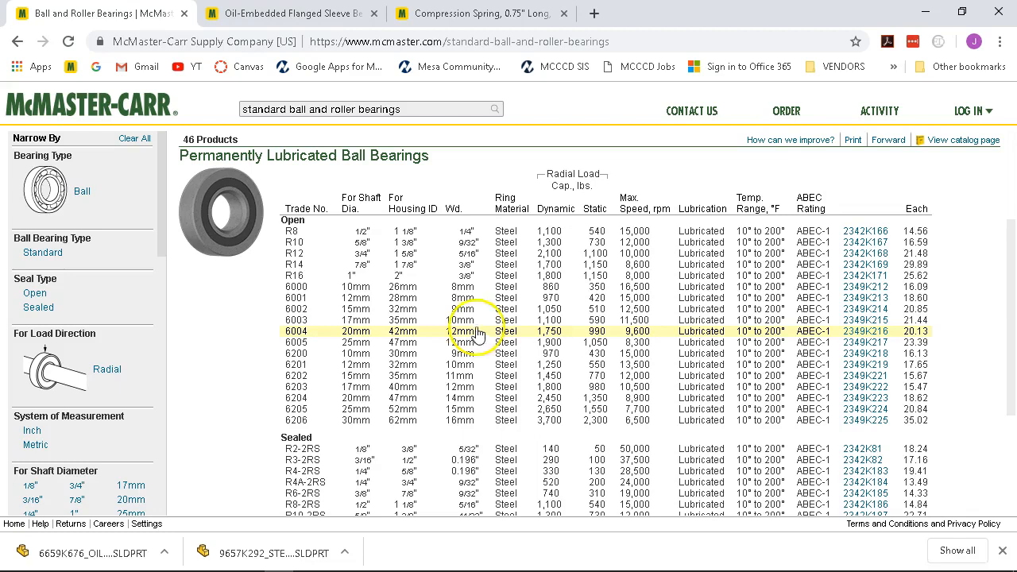
pyautogui.click(407, 291)
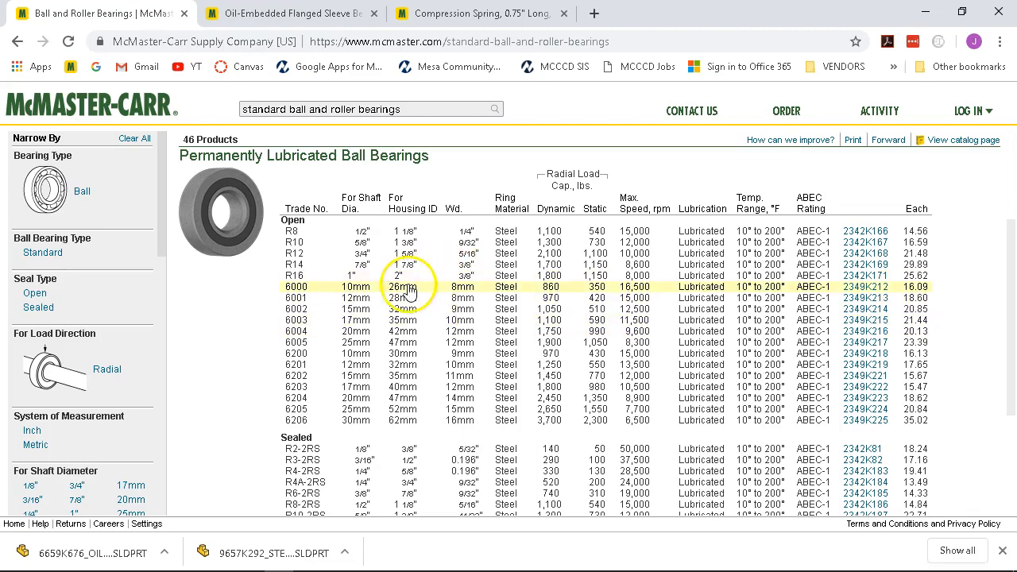
pyautogui.click(346, 347)
pyautogui.click(347, 356)
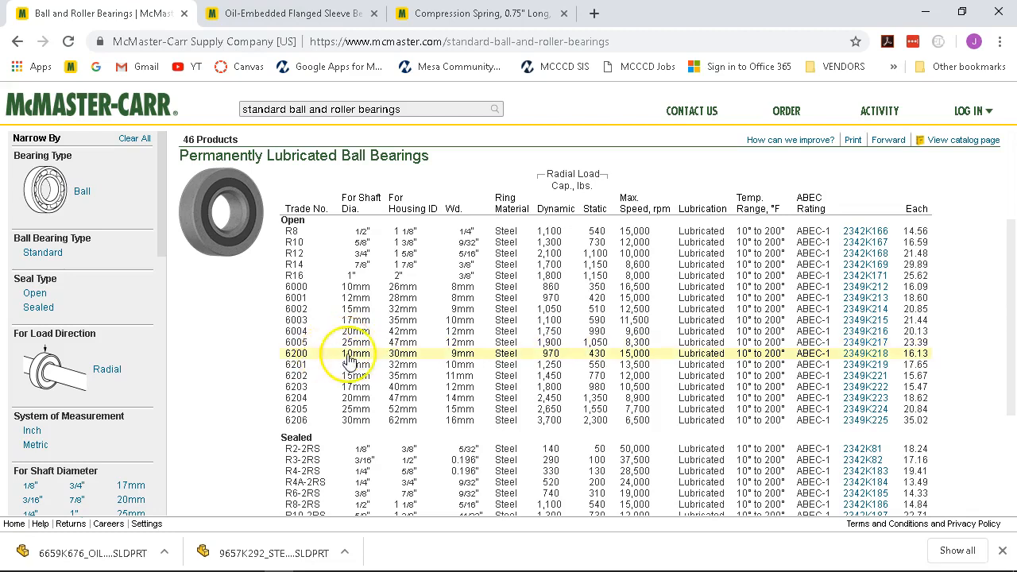
pyautogui.click(378, 389)
pyautogui.click(401, 389)
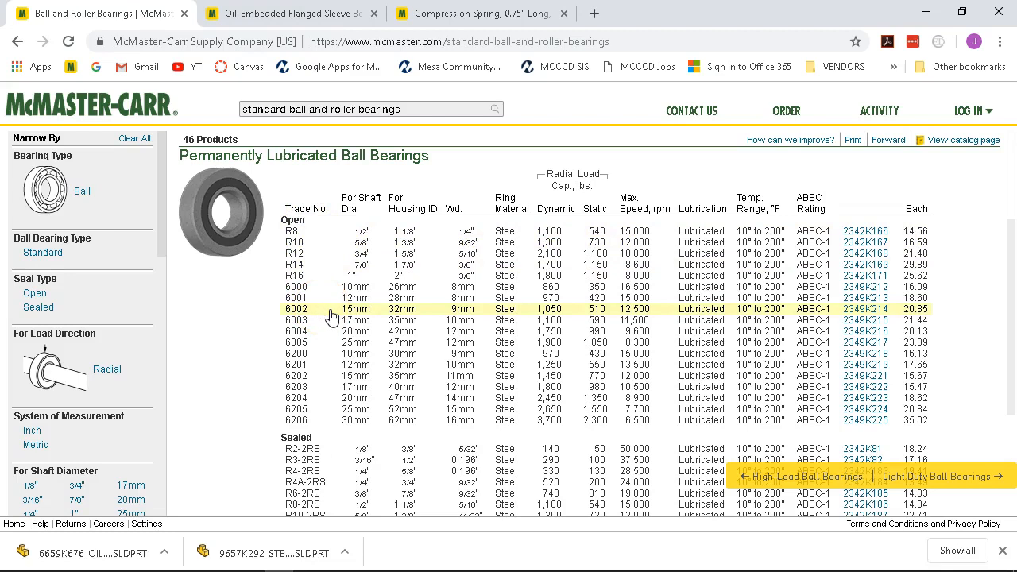
# Scroll the ball bearing table to the Sealed section and select the R14-2RS row.
pyautogui.scroll(-1, 331, 315)
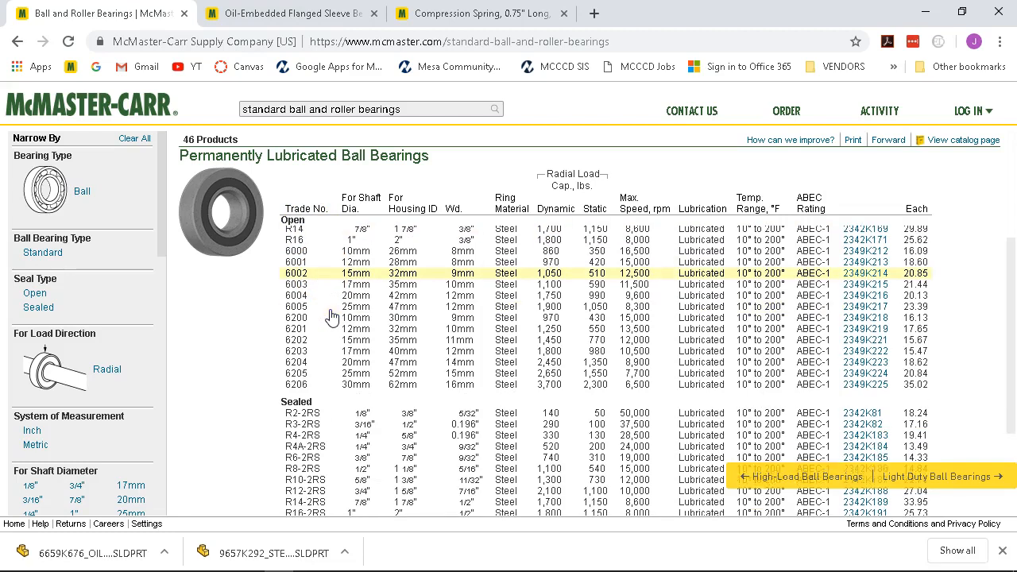
pyautogui.scroll(-3, 331, 315)
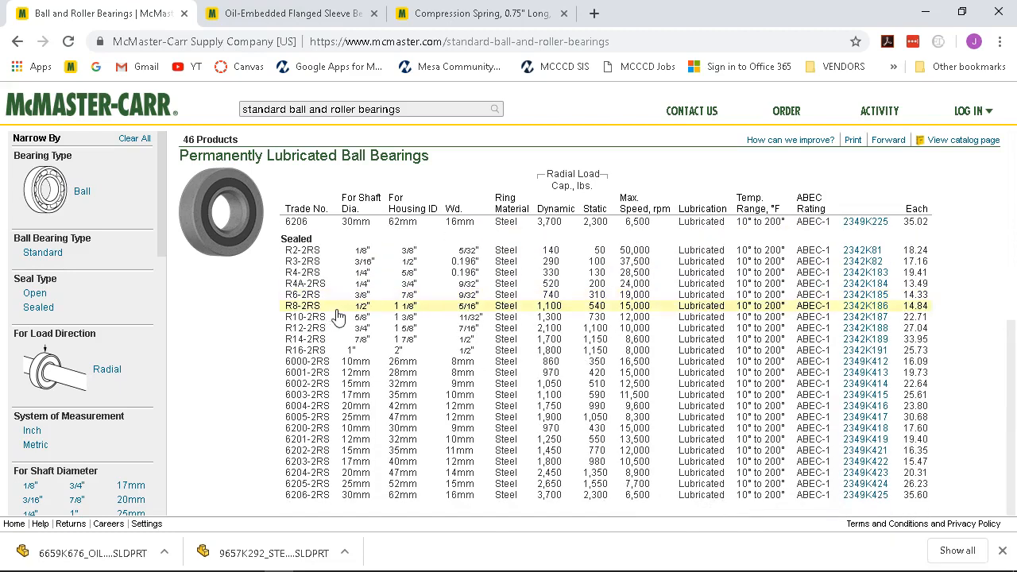
pyautogui.click(370, 342)
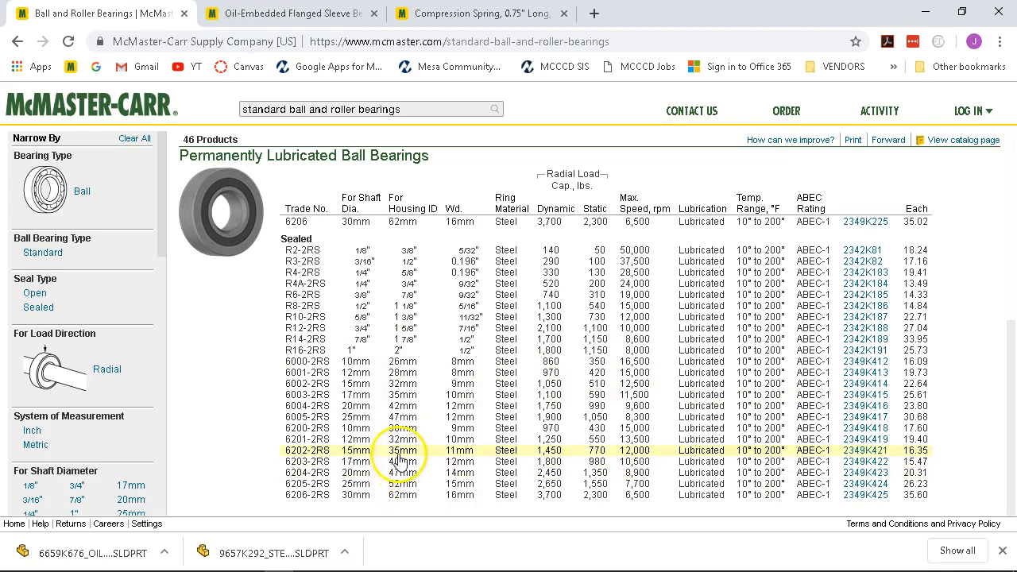
pyautogui.scroll(2, 397, 469)
pyautogui.scroll(-2, 399, 461)
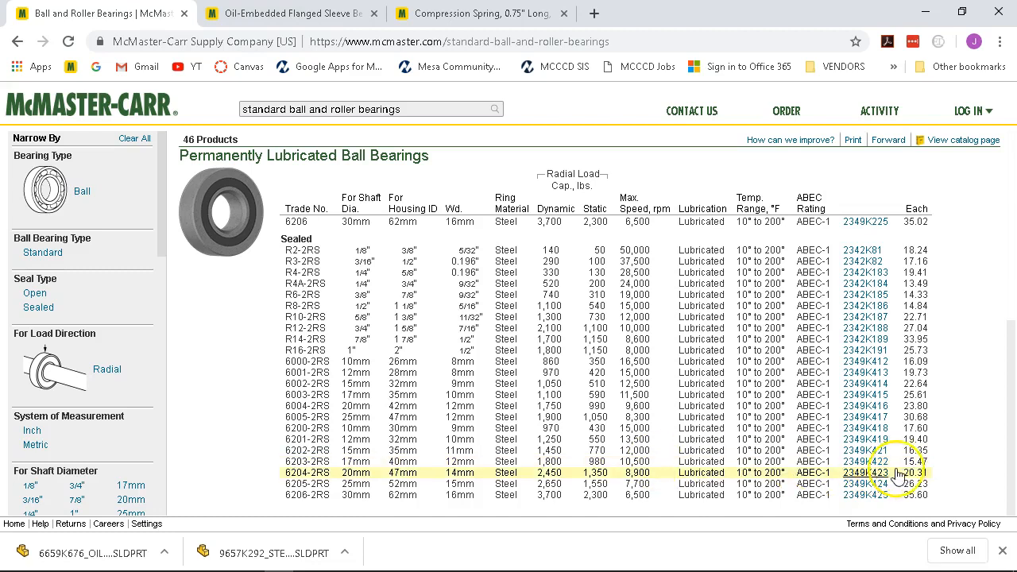
# Open bearing 2349K422's product page and save its 6203-2RS spec sheet as a PDF.
pyautogui.click(857, 462)
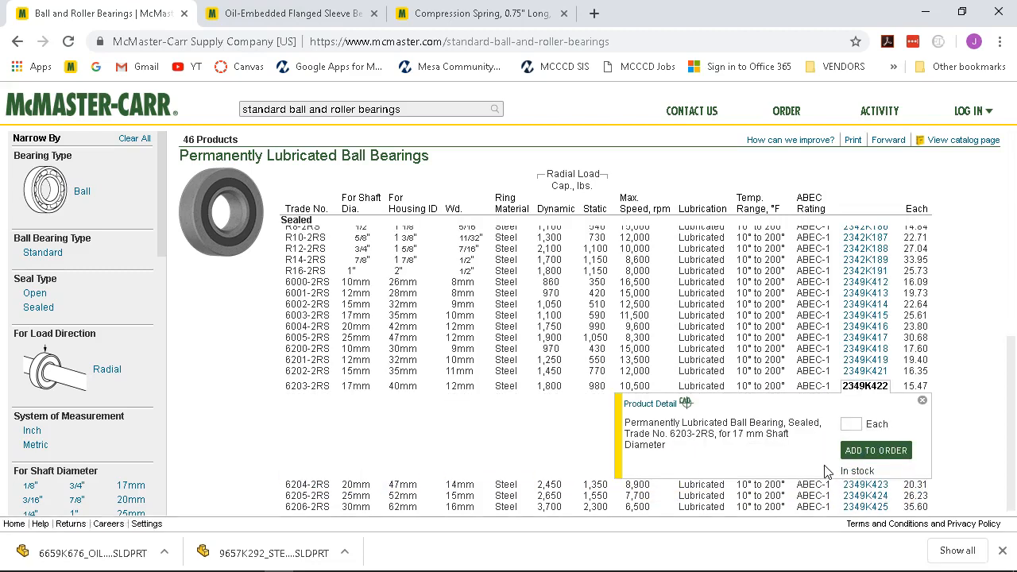
pyautogui.click(647, 399)
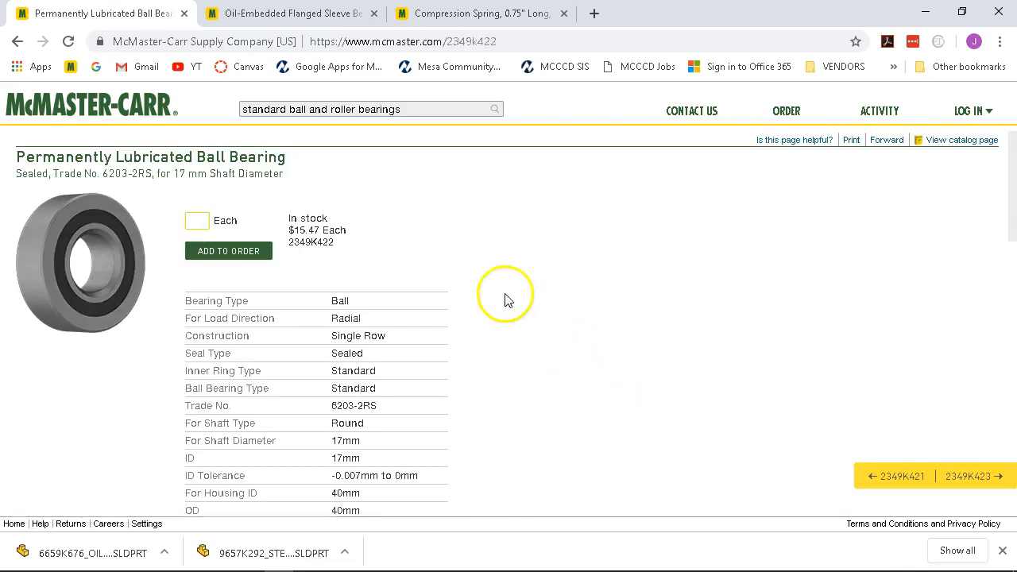
pyautogui.click(851, 140)
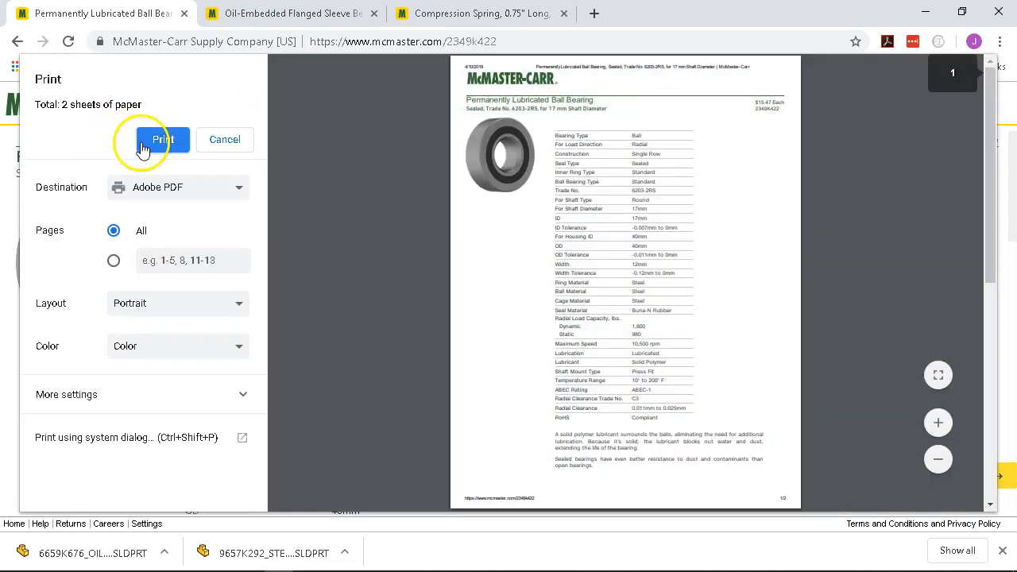
pyautogui.click(148, 139)
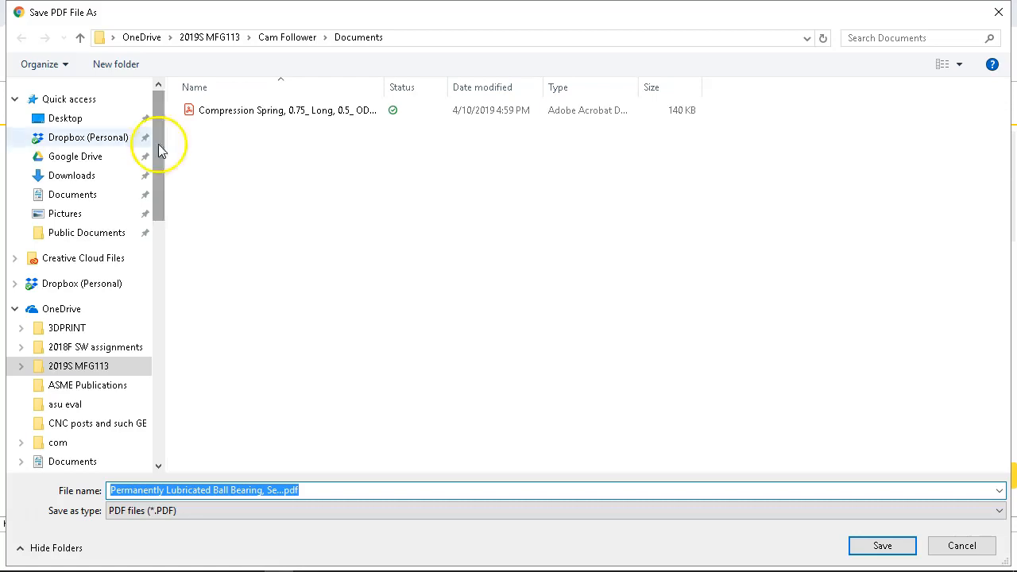
pyautogui.click(883, 546)
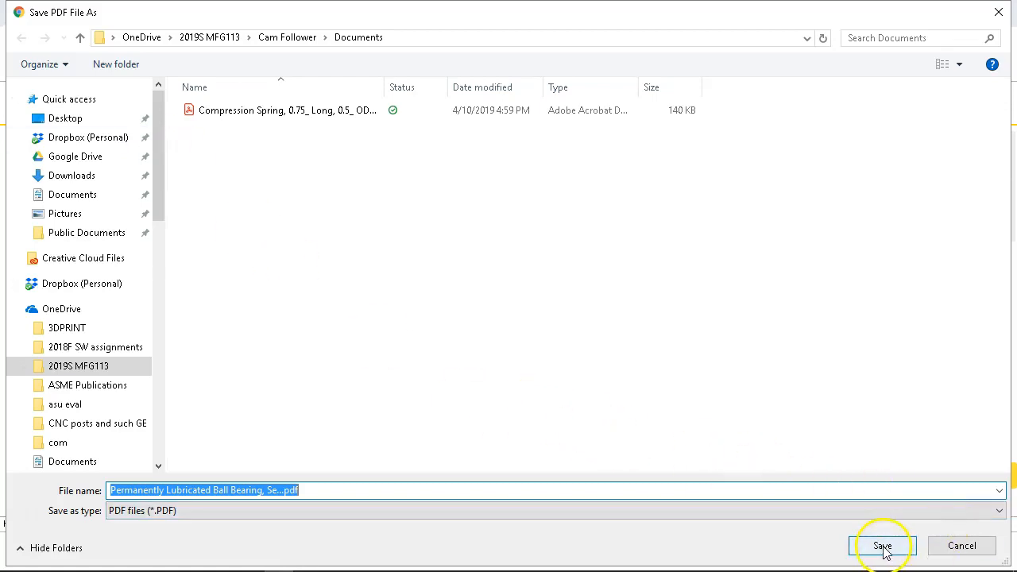
# Review the 2349K422 specs, then go back to the ball bearings listing.
pyautogui.scroll(-1, 611, 400)
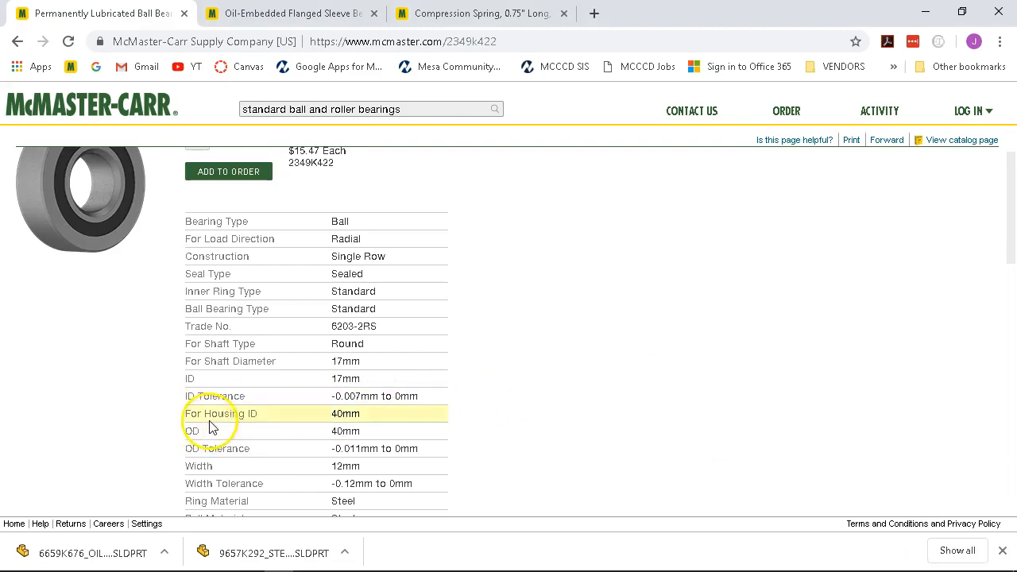
pyautogui.scroll(-1, 397, 435)
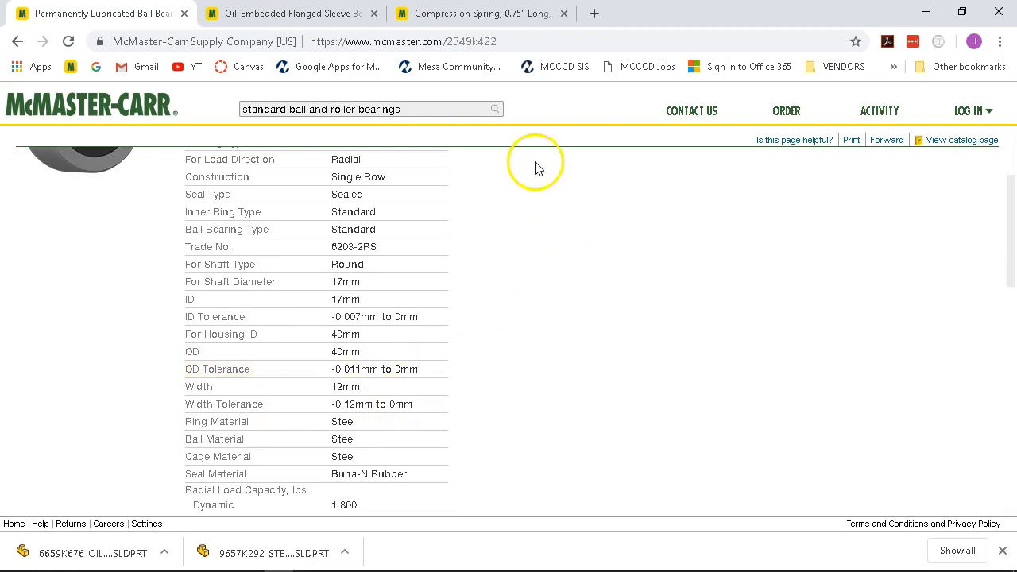
pyautogui.scroll(2, 513, 209)
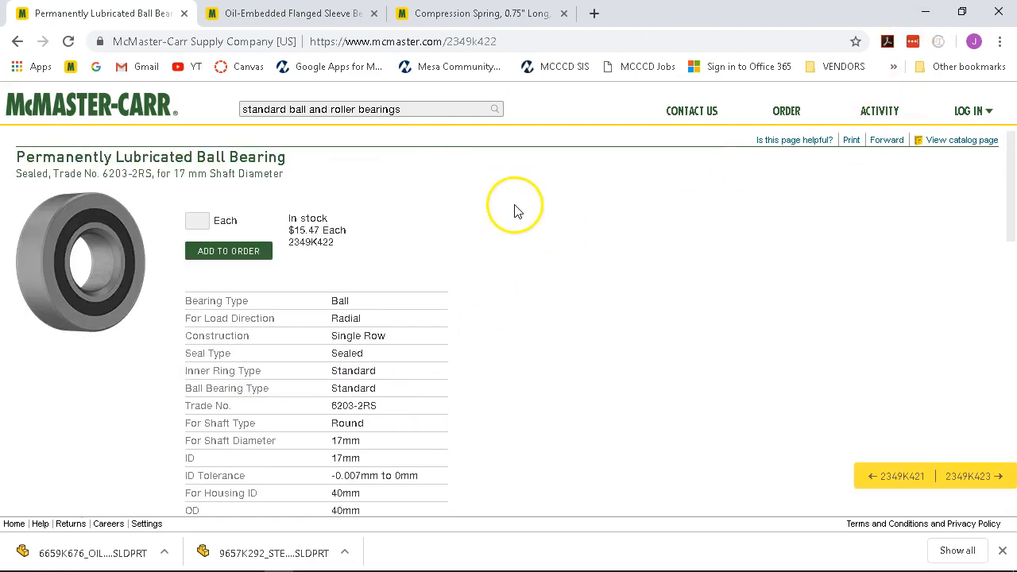
pyautogui.click(18, 42)
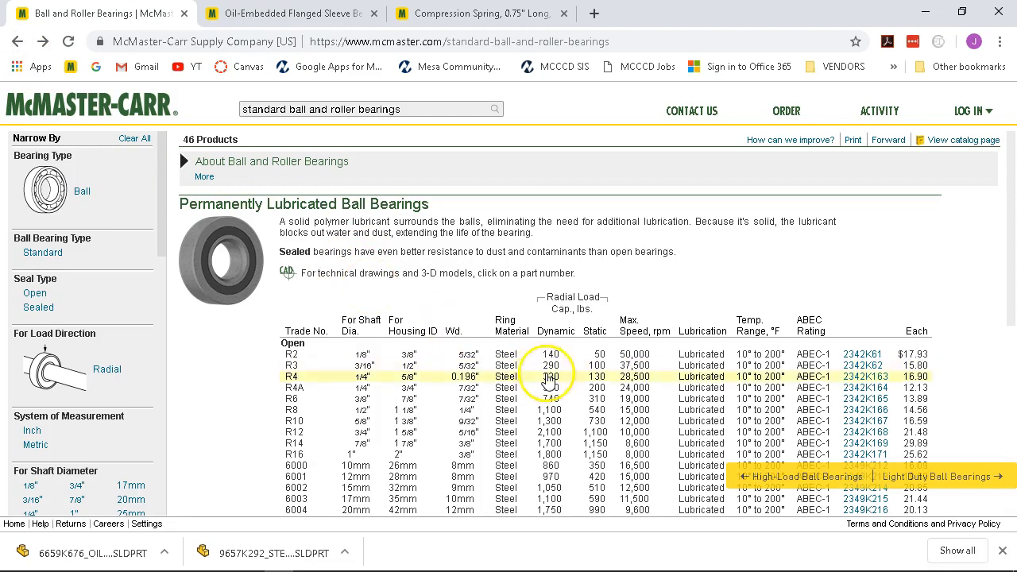
pyautogui.scroll(-1, 470, 424)
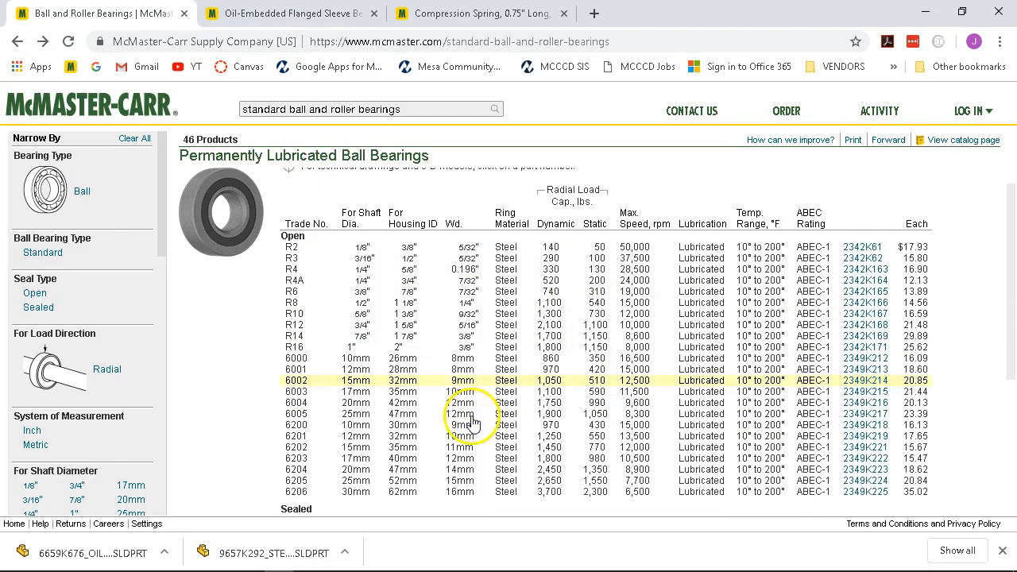
pyautogui.scroll(-1, 503, 311)
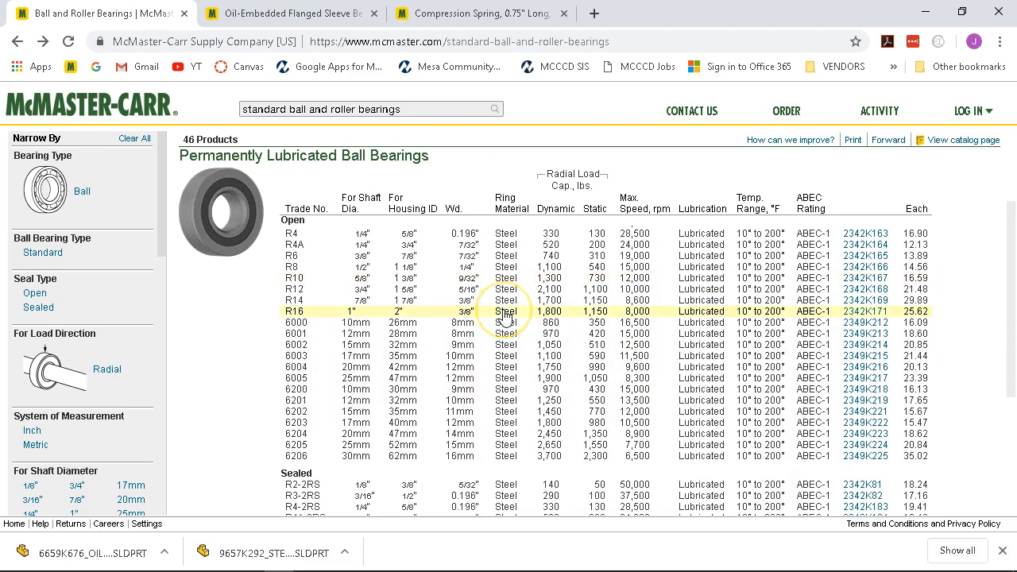
pyautogui.scroll(-3, 503, 314)
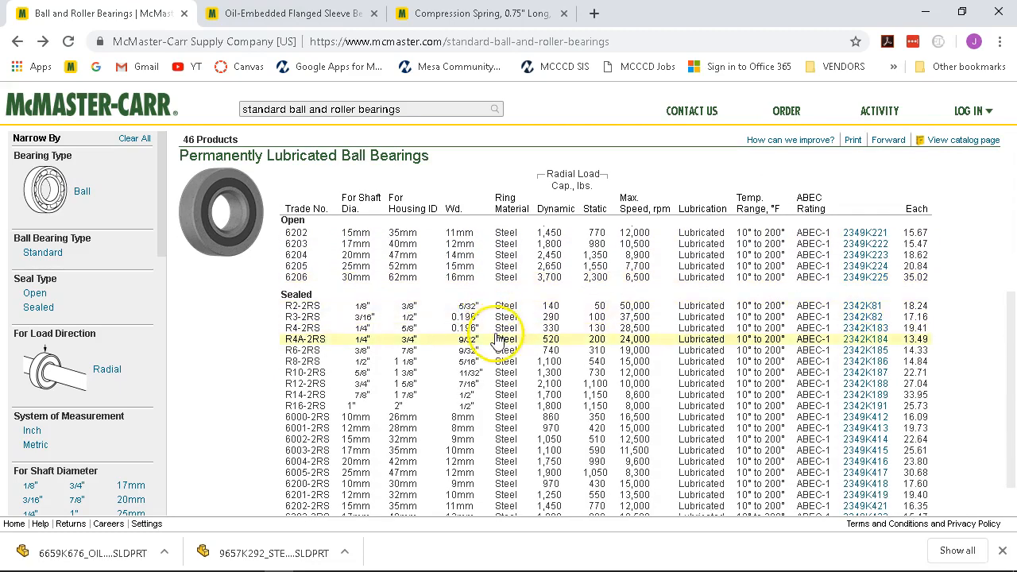
pyautogui.scroll(-2, 497, 337)
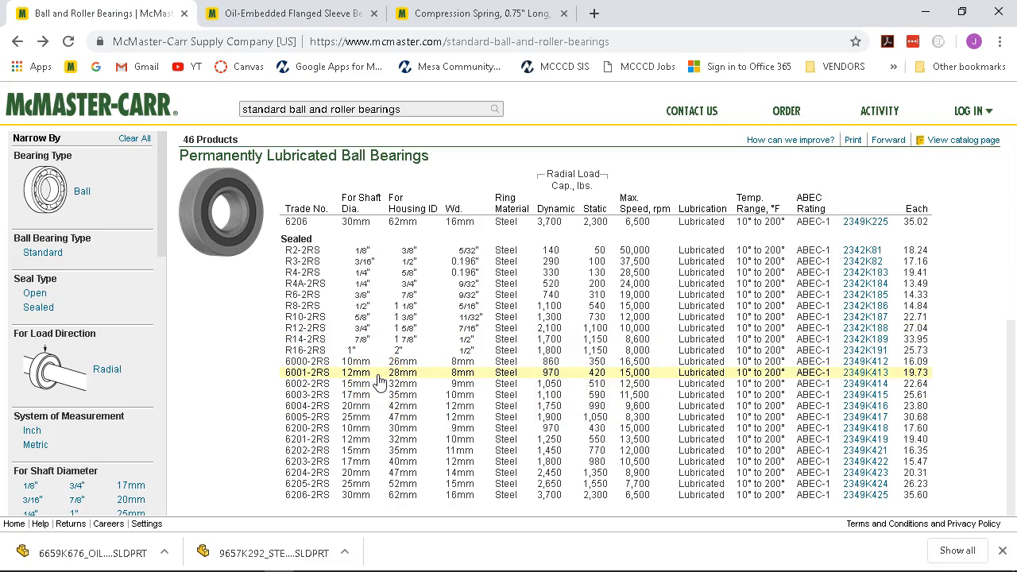
pyautogui.click(359, 384)
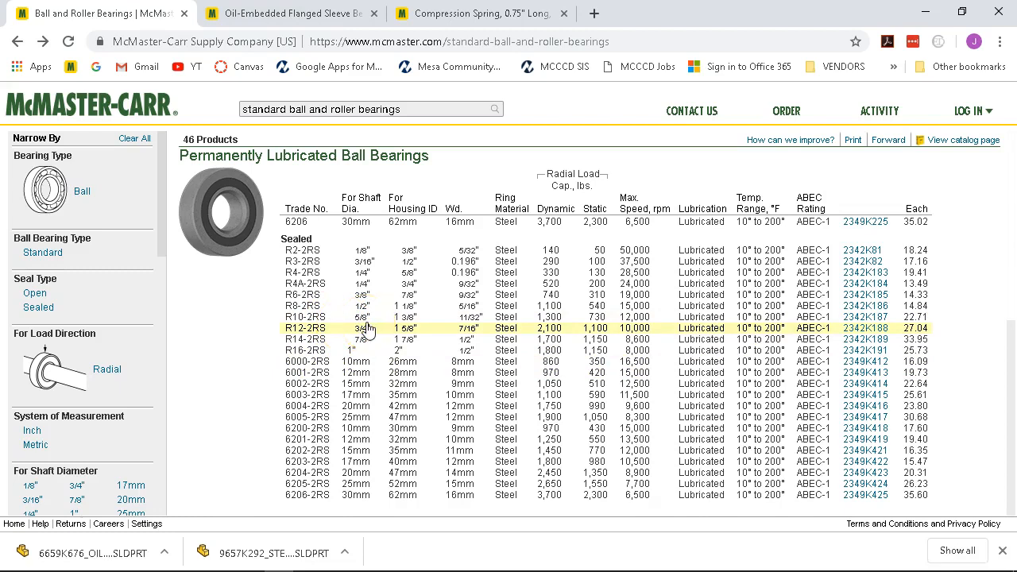
pyautogui.scroll(3, 367, 325)
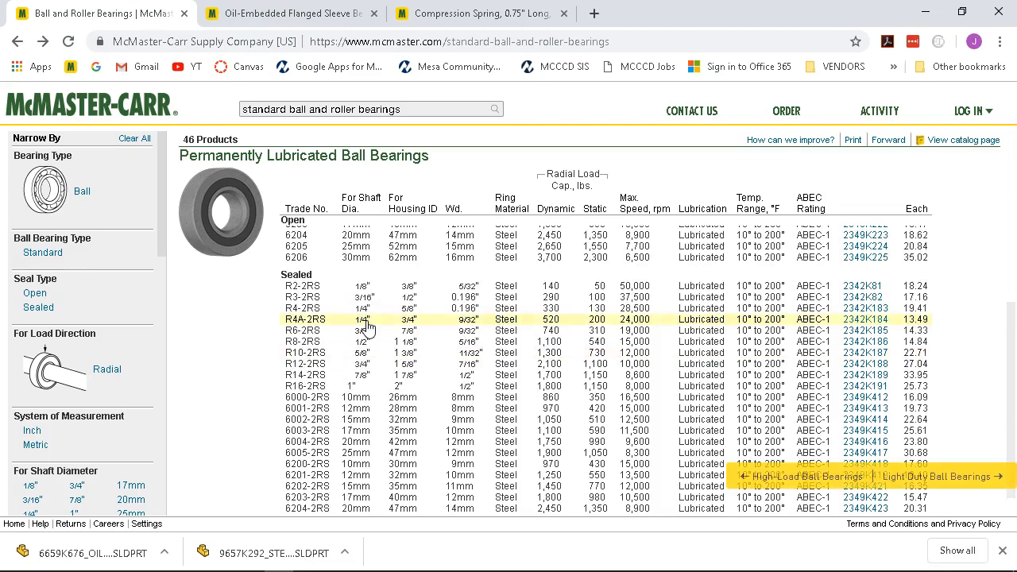
pyautogui.scroll(1, 366, 325)
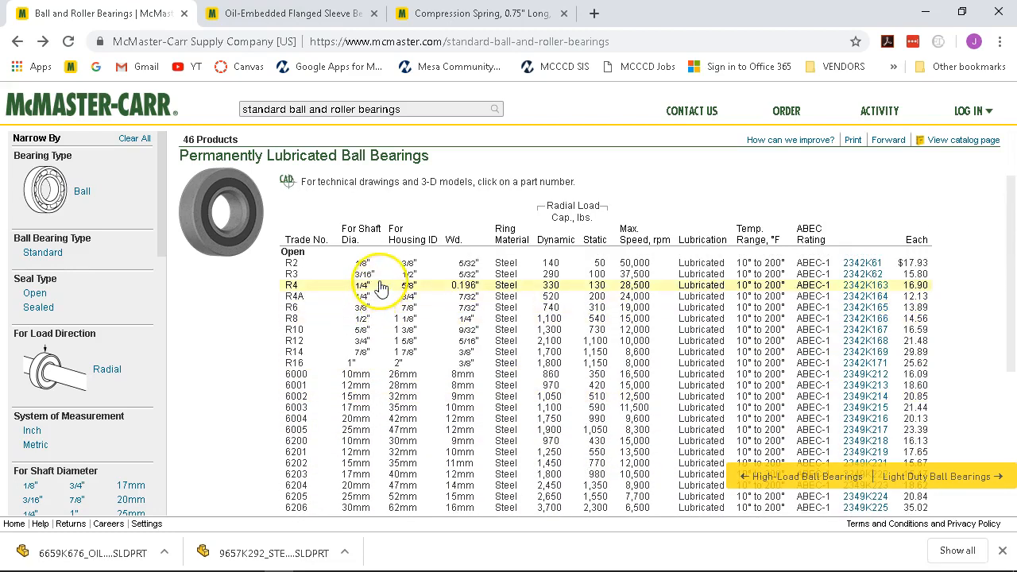
pyautogui.scroll(-2, 381, 287)
pyautogui.scroll(-2, 382, 288)
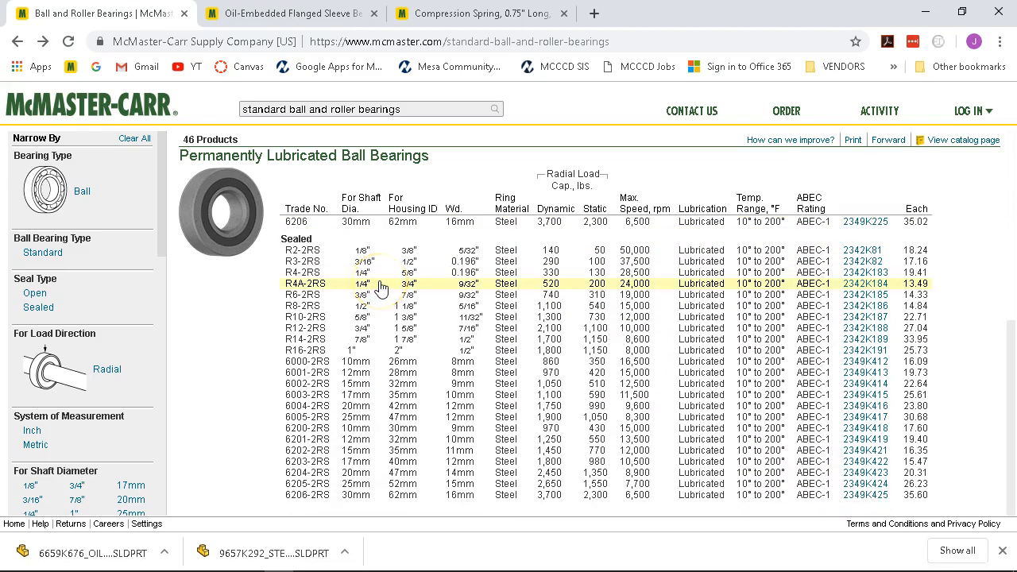
pyautogui.click(247, 312)
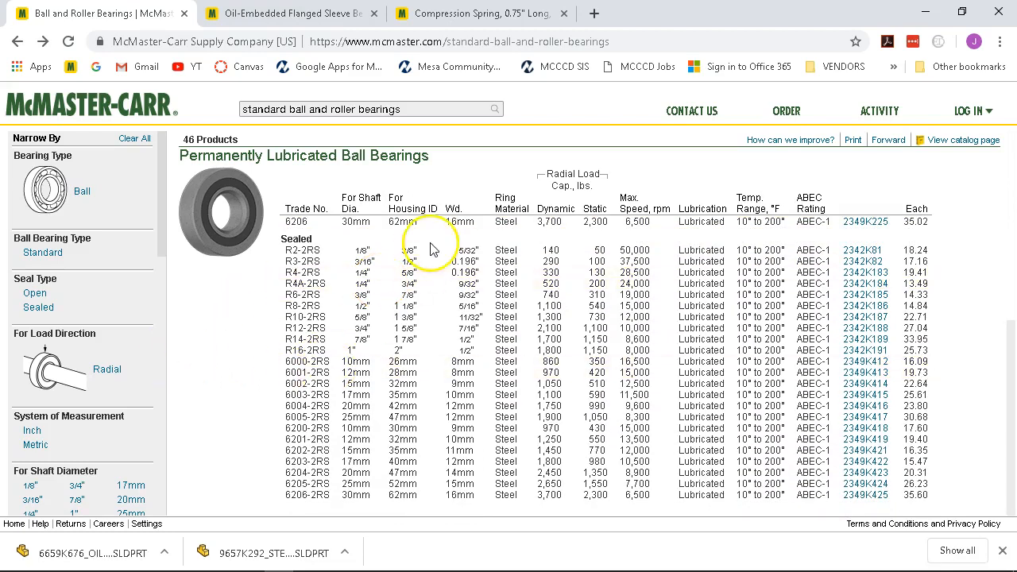
pyautogui.click(423, 341)
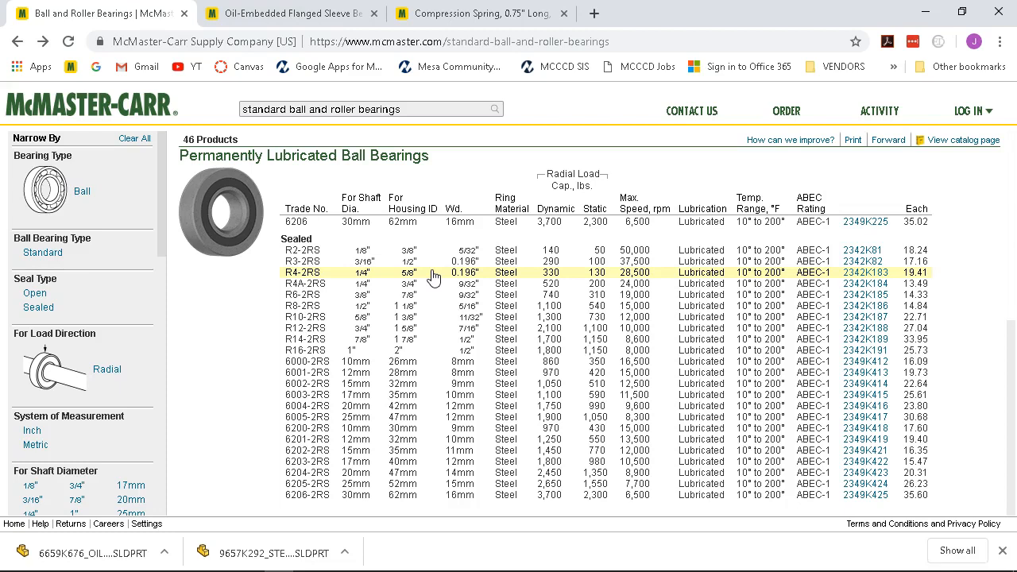
# Open the 2342K183 bearing product page and try printing it to PDF, cancelling the failed attempt.
pyautogui.click(857, 274)
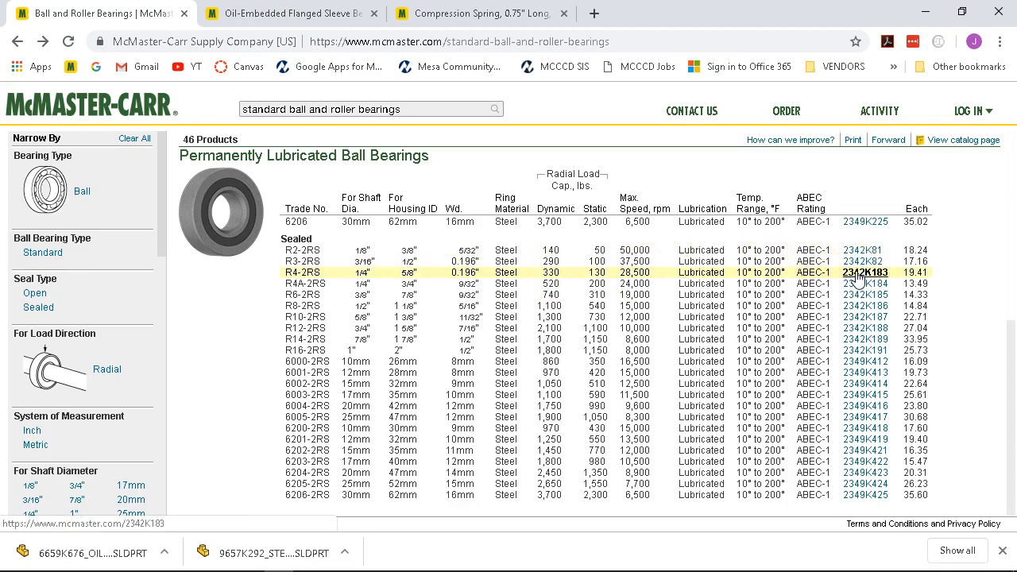
pyautogui.click(639, 292)
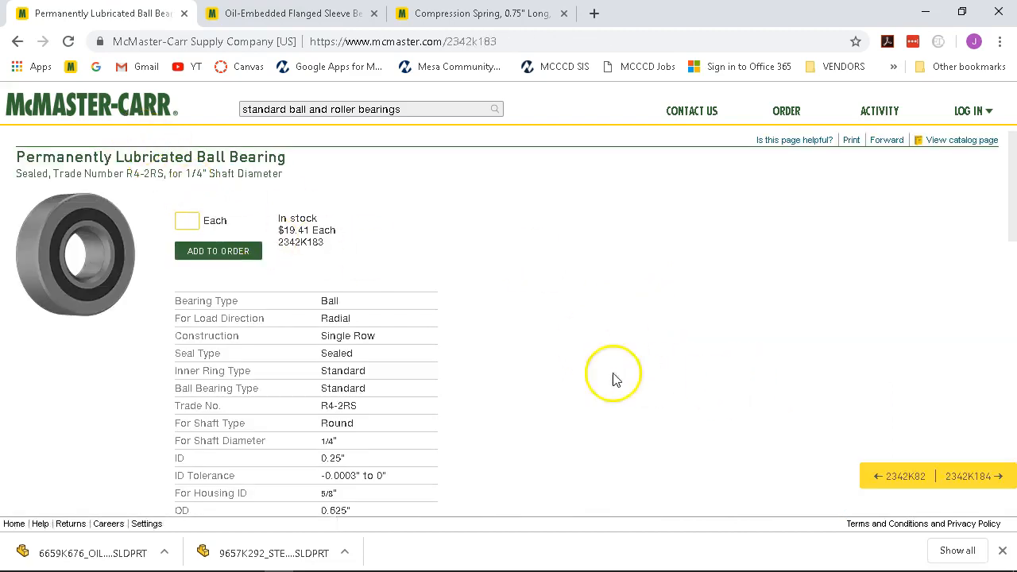
pyautogui.click(853, 141)
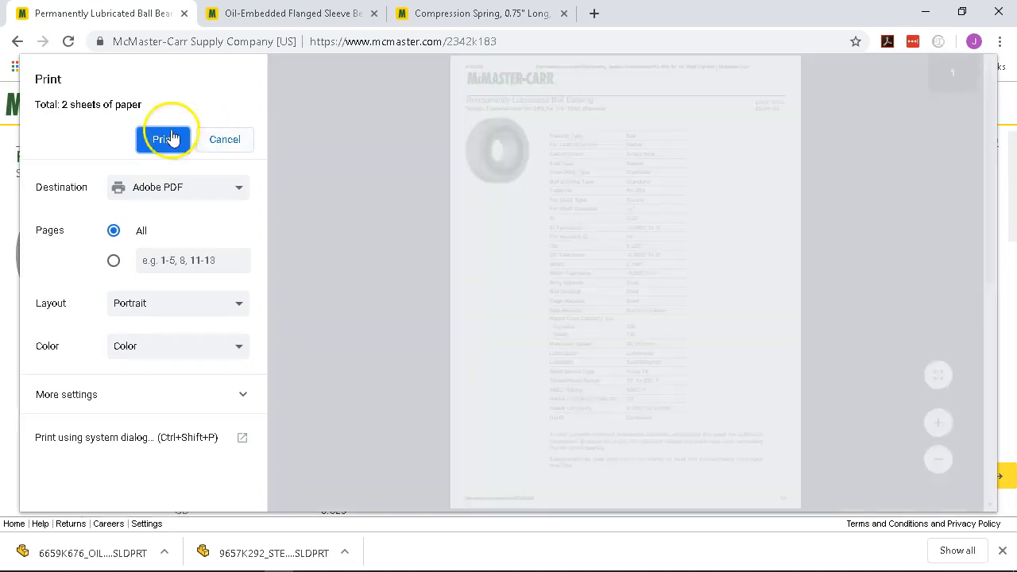
pyautogui.click(143, 141)
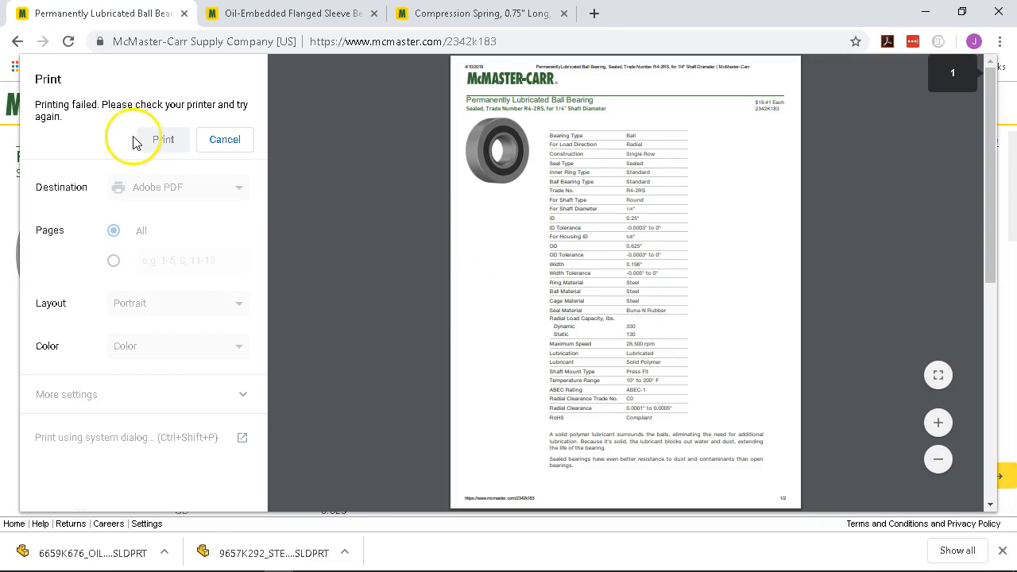
pyautogui.click(210, 140)
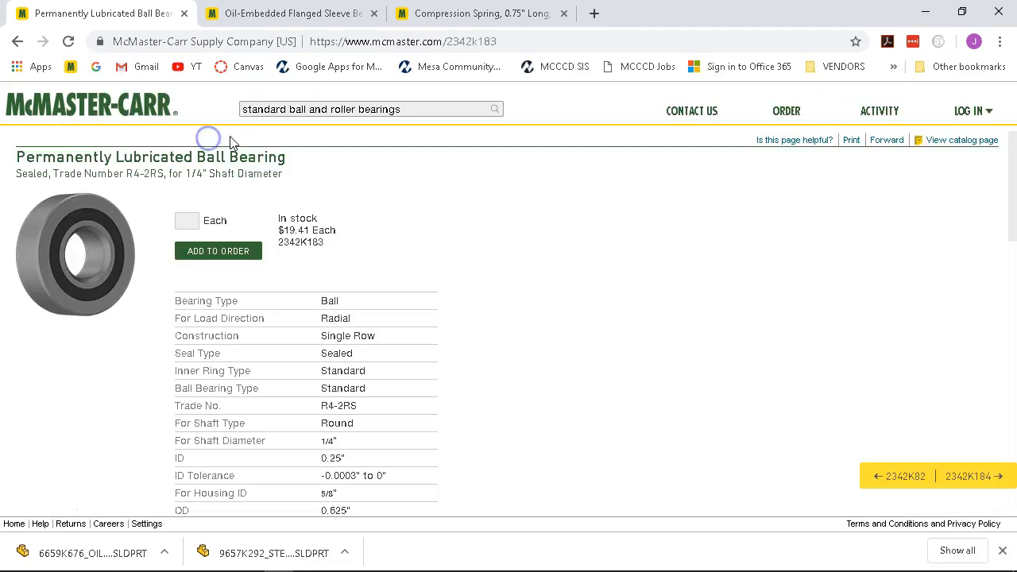
# Retry printing the 2342K183 page as a PDF, then cancel the failed attempt again.
pyautogui.moveTo(567, 562)
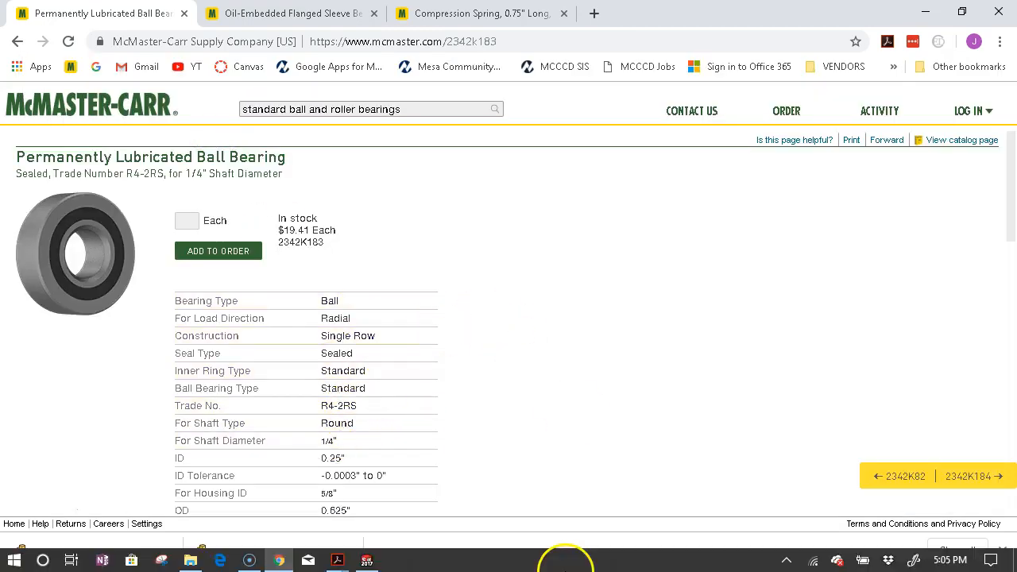
pyautogui.click(852, 140)
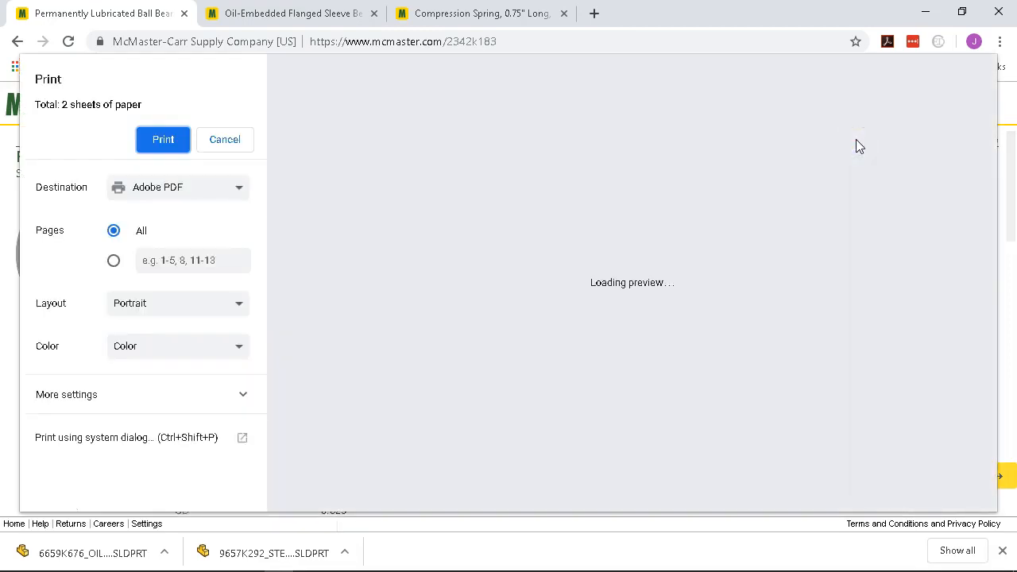
pyautogui.click(163, 139)
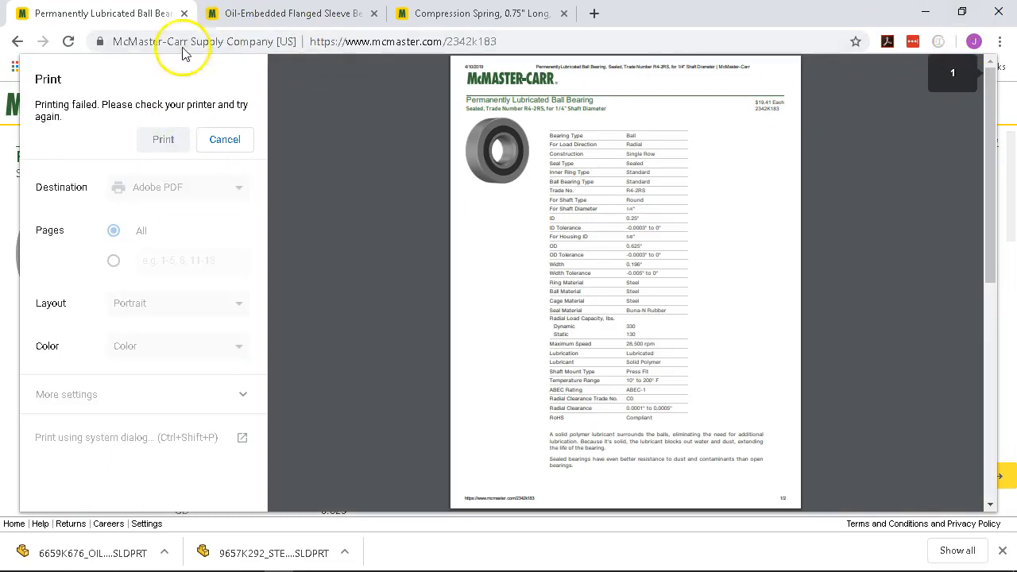
pyautogui.click(224, 139)
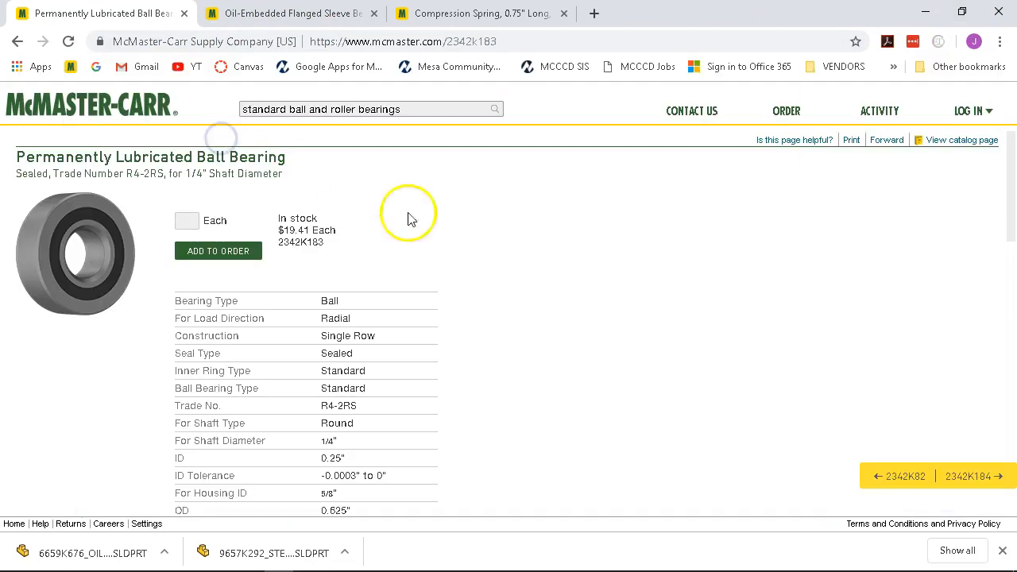
pyautogui.scroll(-10, 627, 236)
# Save the 2342K183 bearing's 3-D SOLIDWORKS model from the CAD drawing section.
pyautogui.click(644, 237)
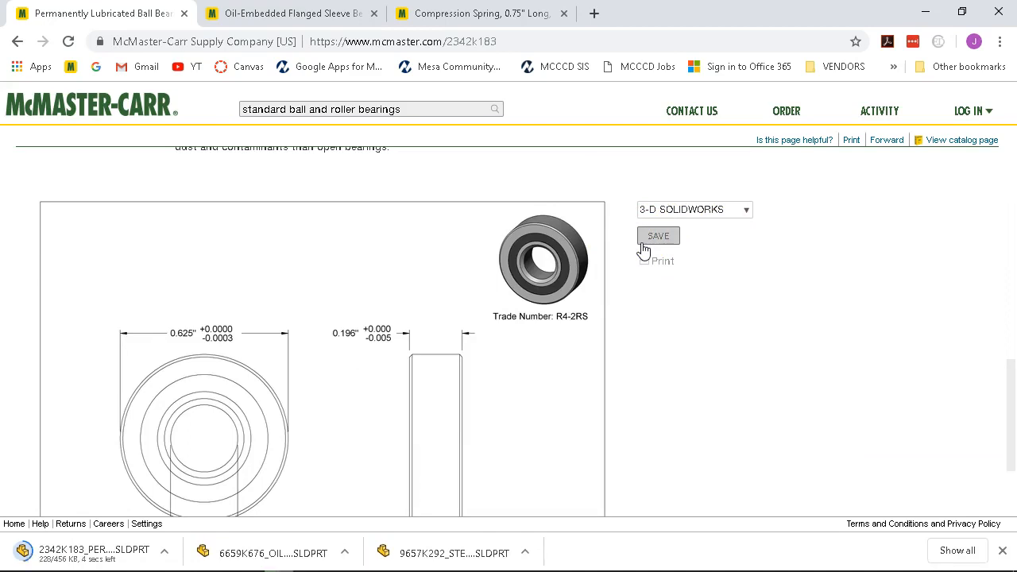
pyautogui.scroll(10, 723, 294)
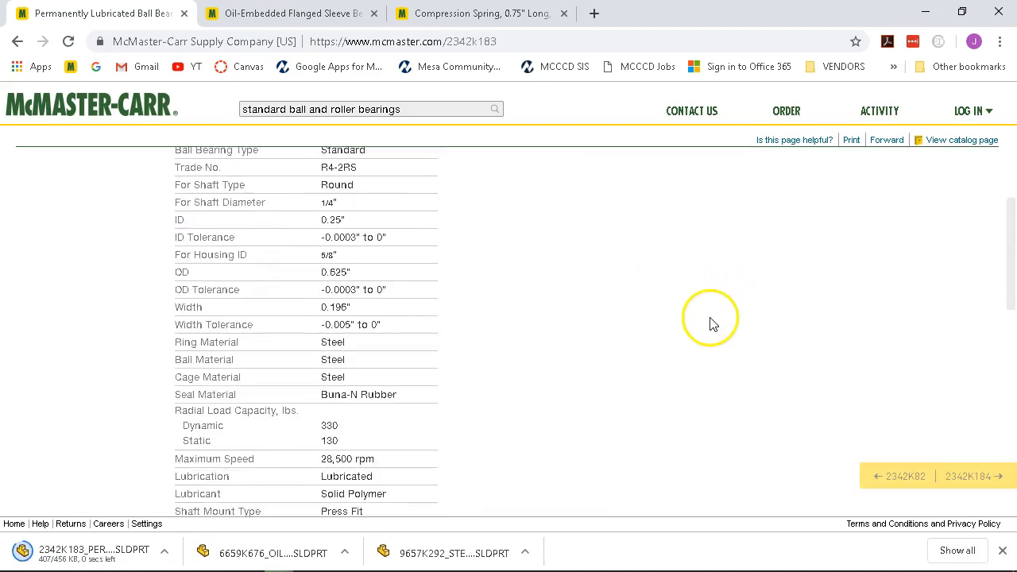
pyautogui.scroll(2, 710, 318)
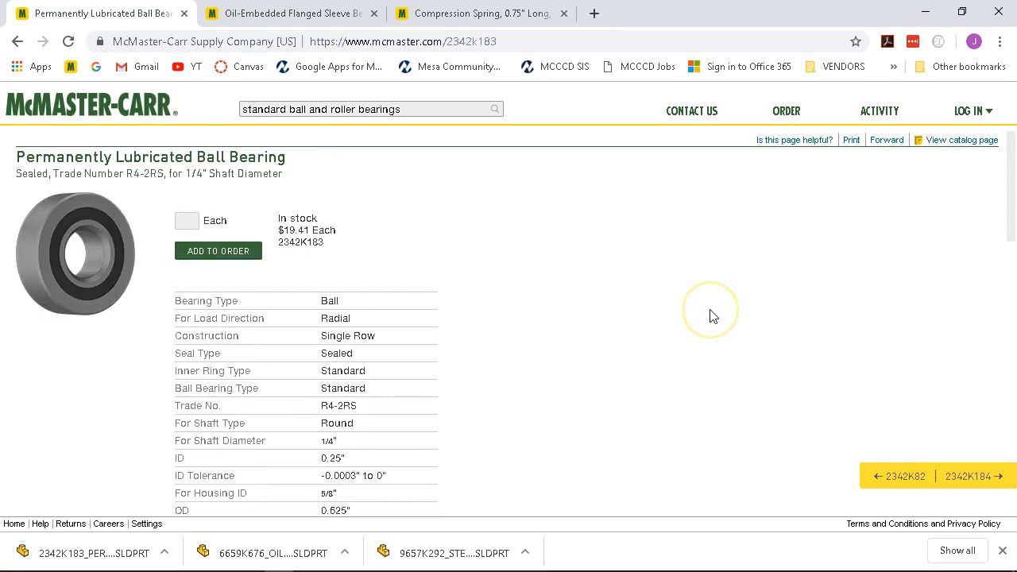
pyautogui.scroll(-3, 713, 313)
pyautogui.scroll(-2, 712, 313)
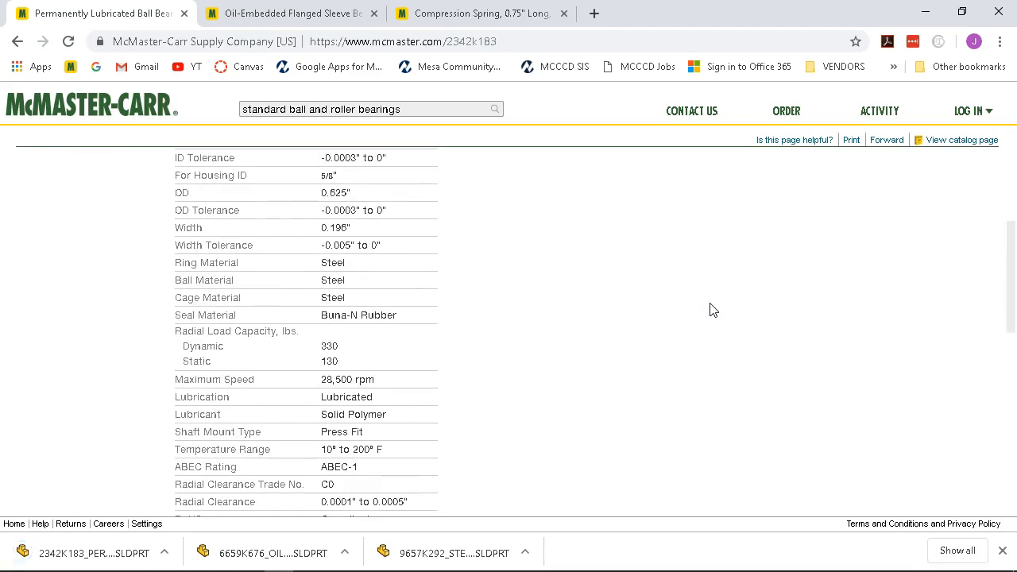
pyautogui.scroll(-3, 712, 310)
pyautogui.scroll(-4, 703, 304)
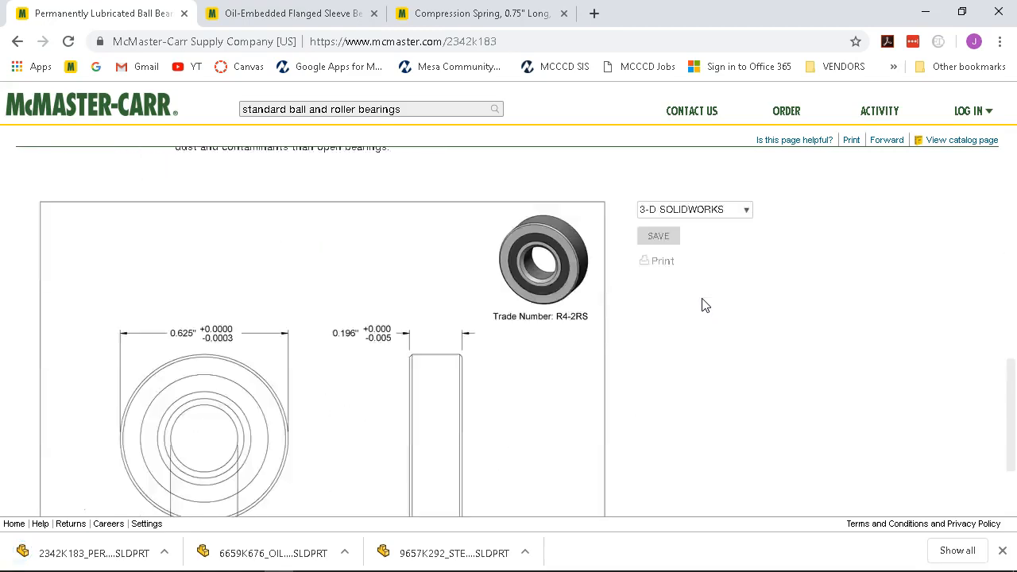
pyautogui.scroll(8, 704, 302)
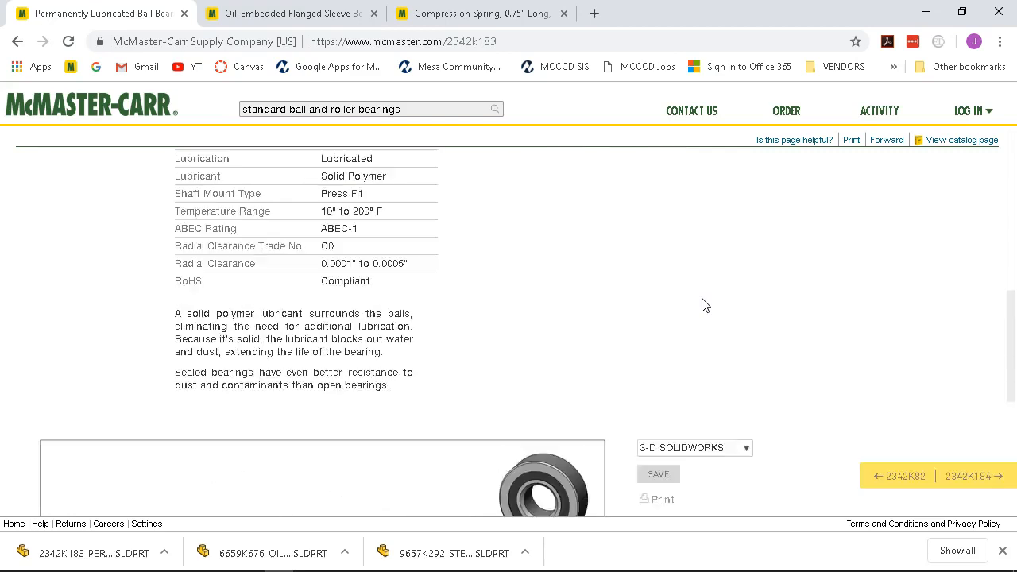
# Allow the pending PDF conversion, then send the 6203-2RS bearing page to PDF again.
pyautogui.click(924, 17)
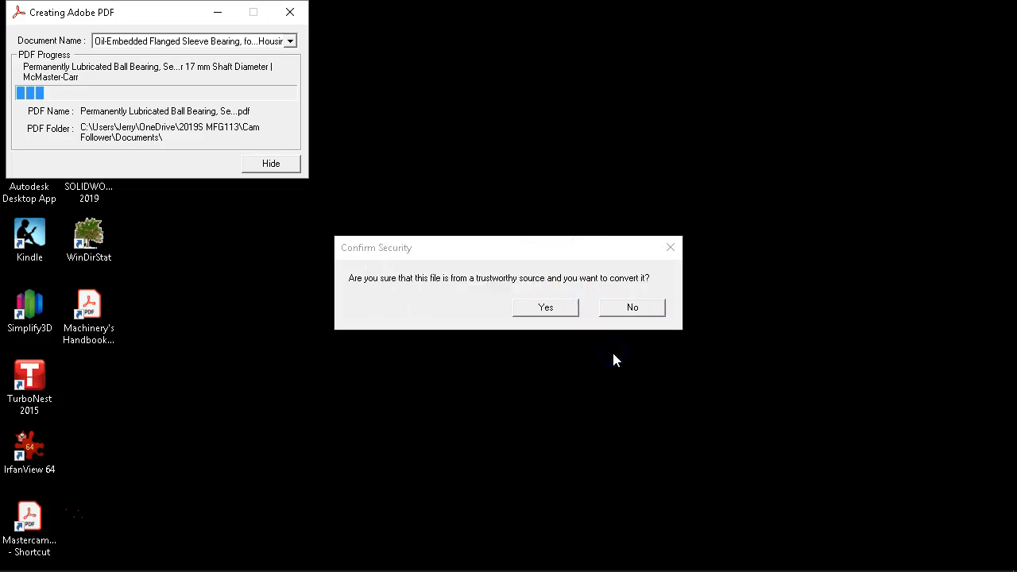
pyautogui.click(572, 308)
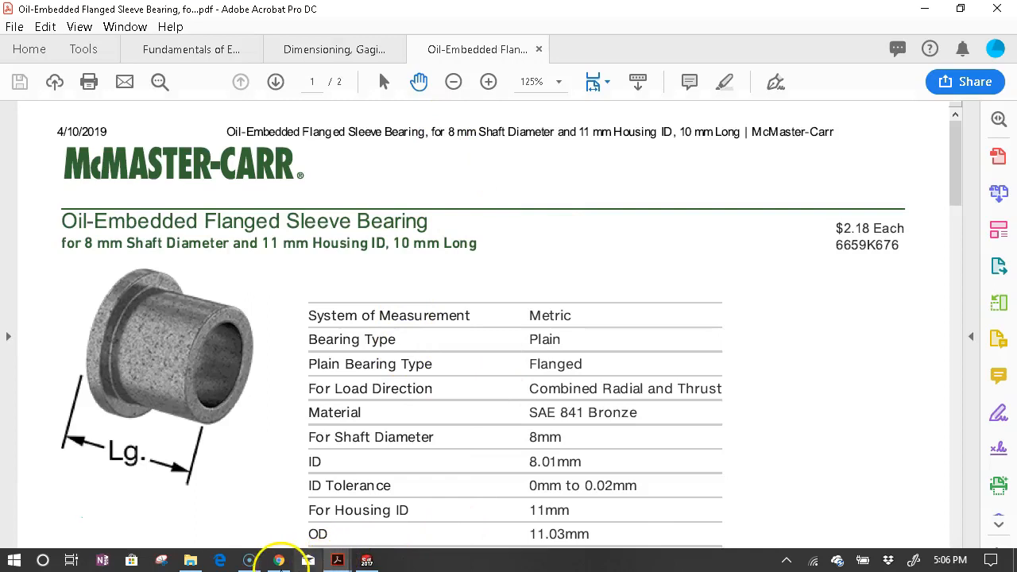
pyautogui.click(278, 560)
pyautogui.scroll(4, 305, 289)
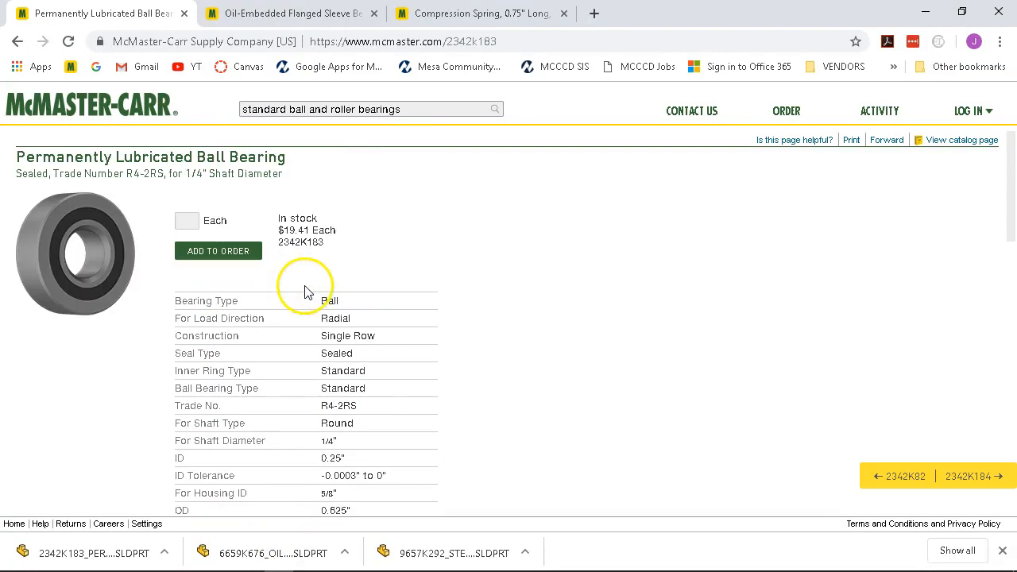
pyautogui.click(850, 140)
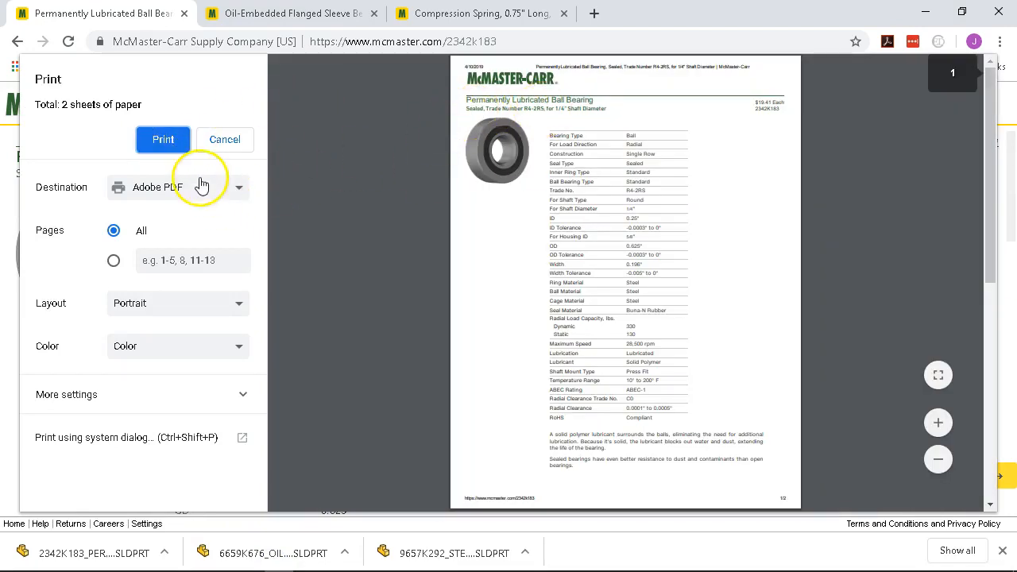
pyautogui.click(161, 147)
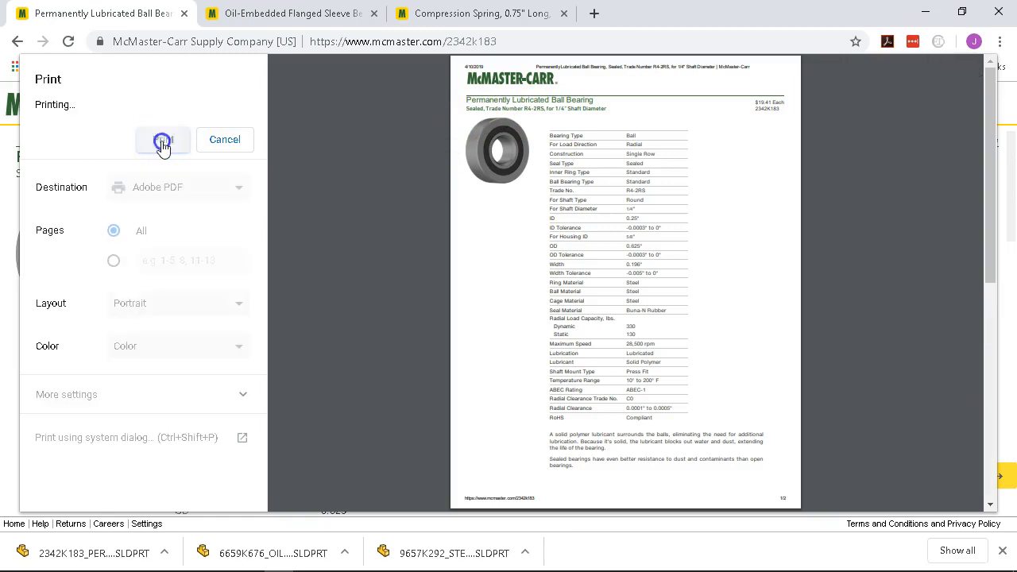
pyautogui.click(236, 143)
# Approve converting the 2349K422 spec sheet, review the PDF, then minimize Acrobat.
pyautogui.moveTo(308, 565)
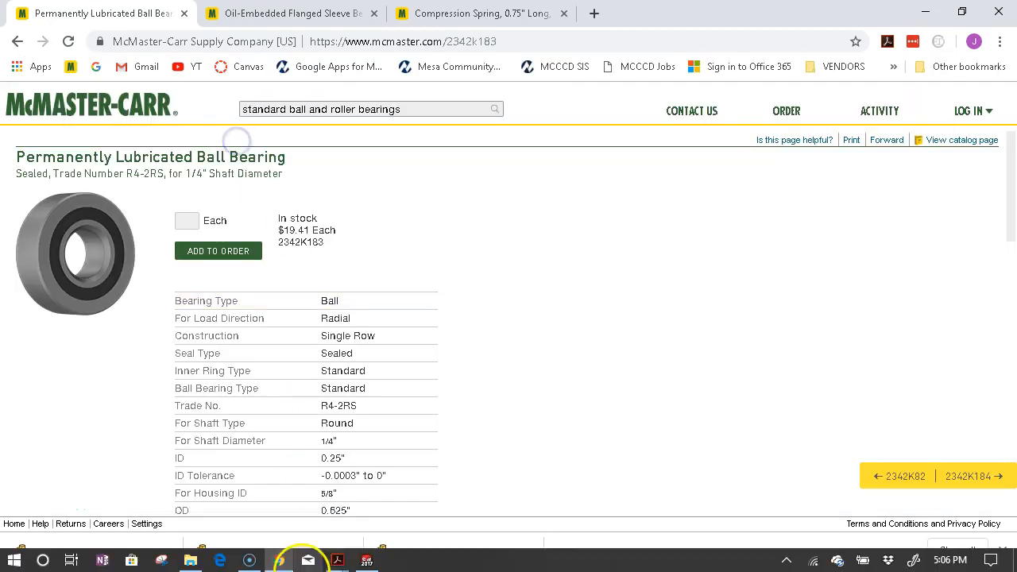
pyautogui.click(338, 560)
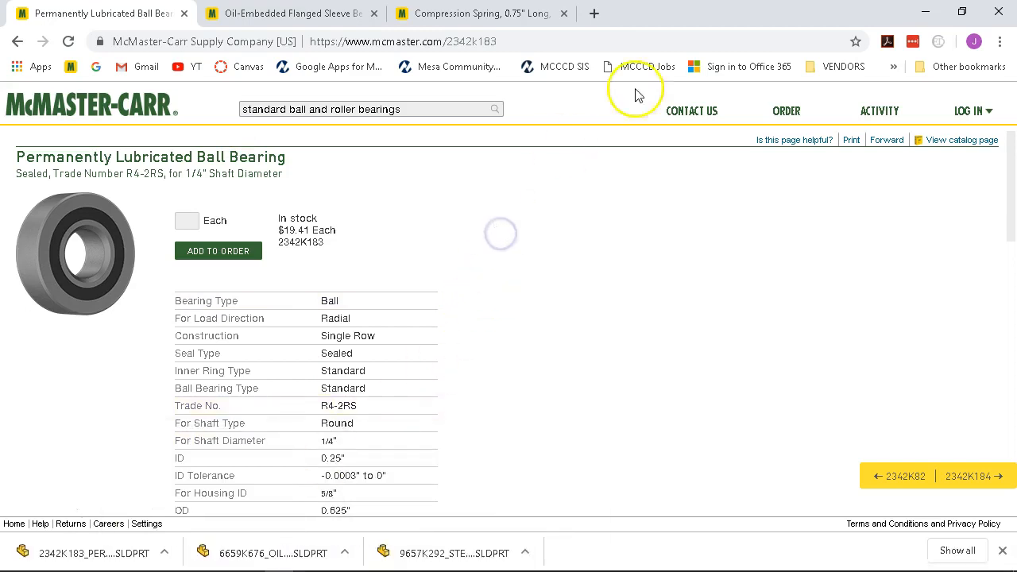
pyautogui.click(922, 14)
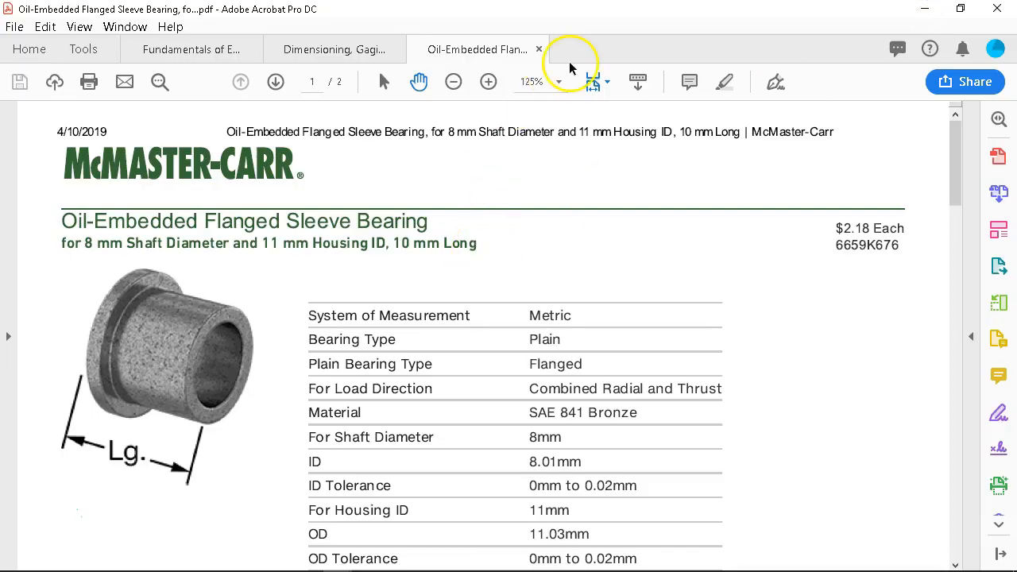
pyautogui.click(923, 9)
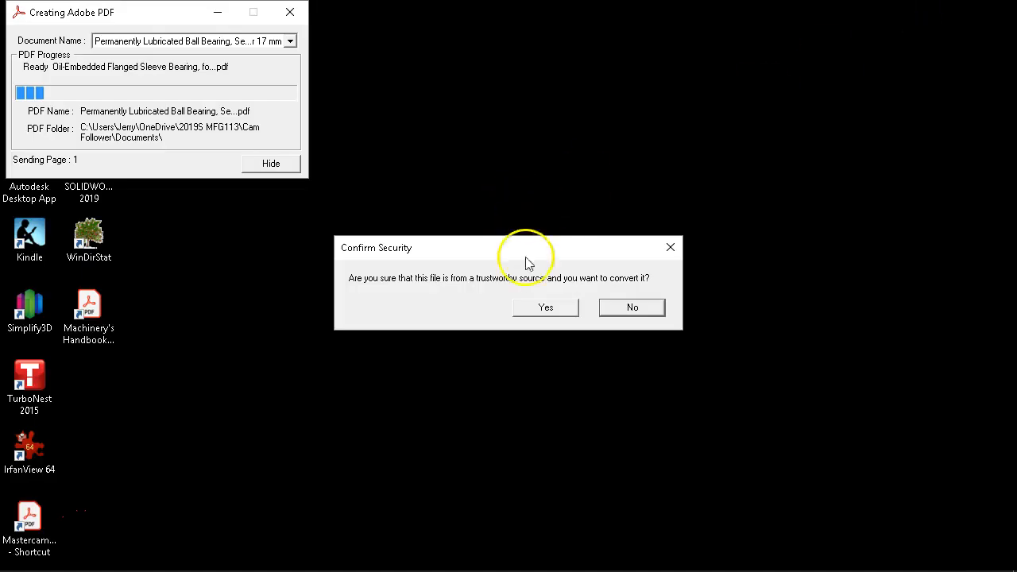
pyautogui.click(555, 311)
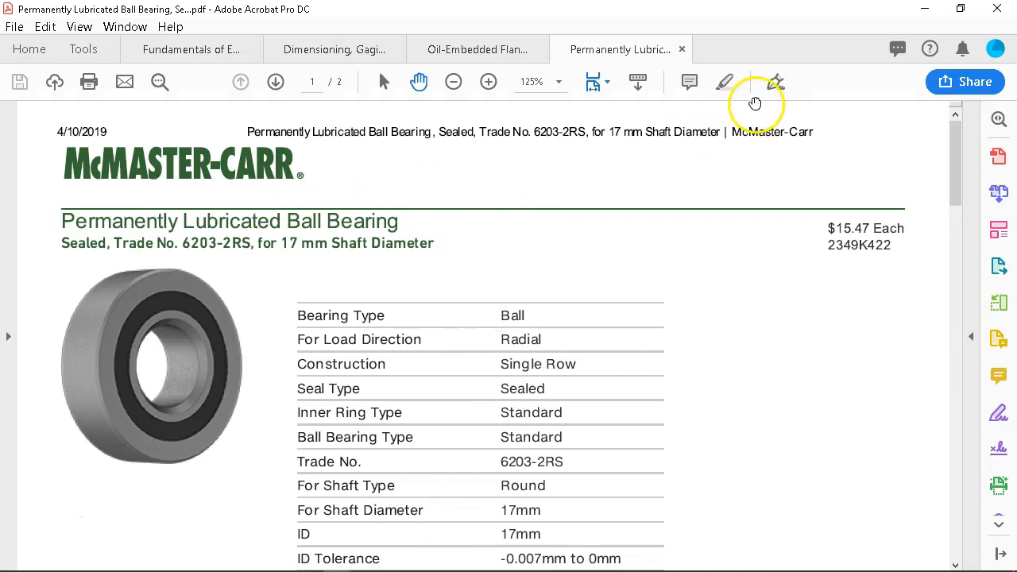
pyautogui.scroll(-1, 676, 202)
pyautogui.scroll(1, 676, 202)
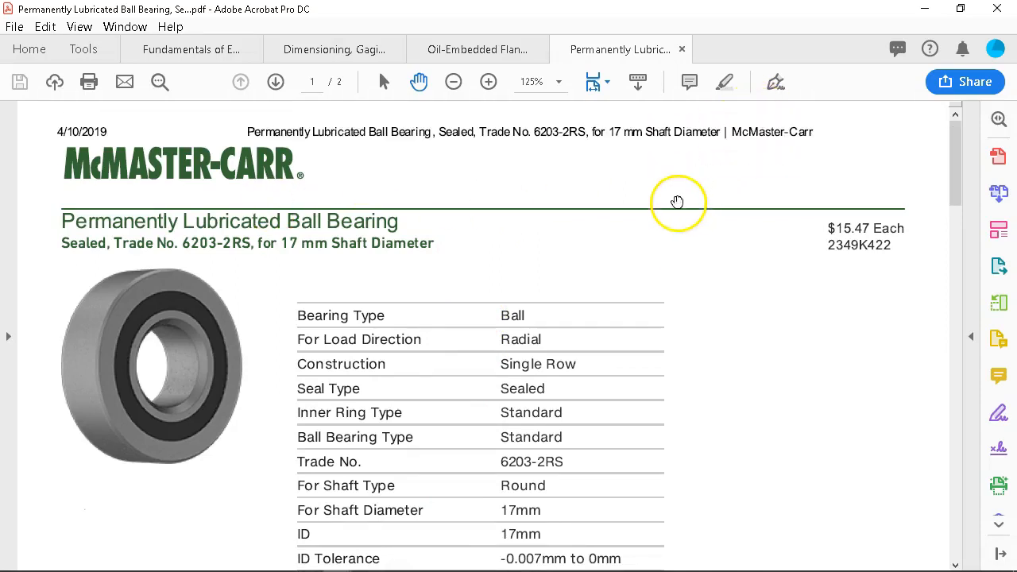
pyautogui.click(924, 11)
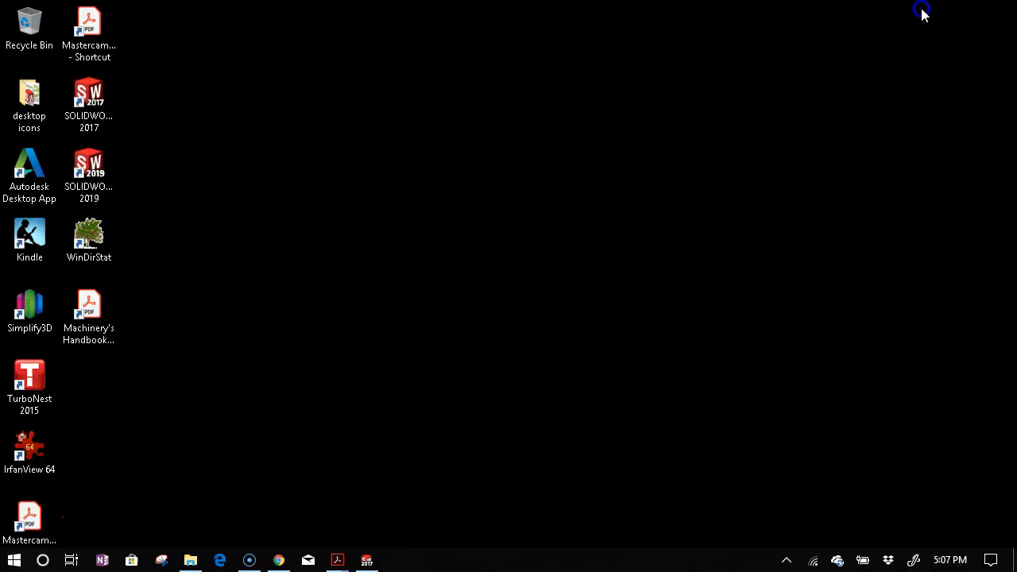
# Print the 1/4" shaft bearing page to Adobe PDF in Cam Follower\Documents, dismissing the Distiller error.
pyautogui.click(280, 560)
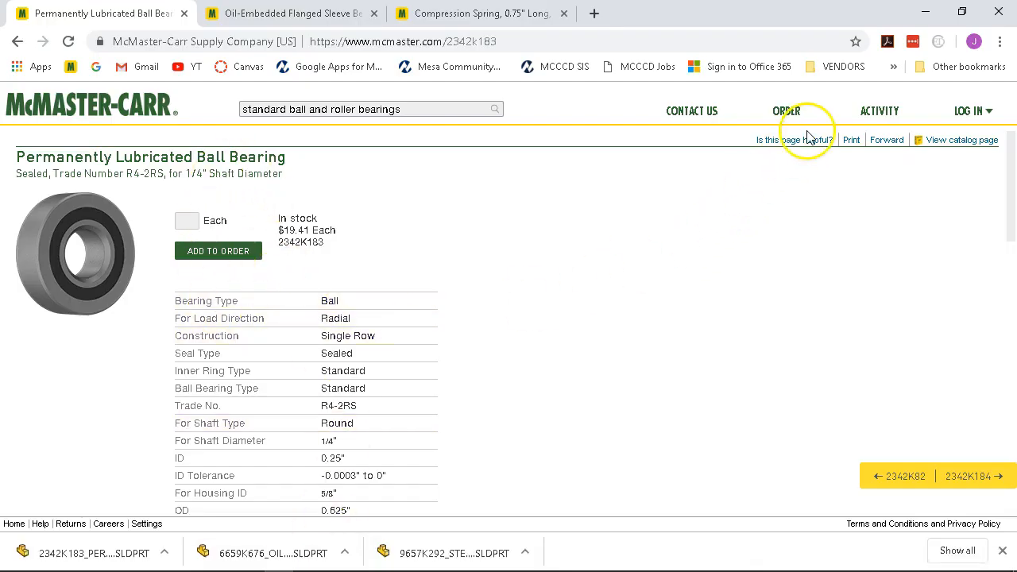
pyautogui.click(851, 142)
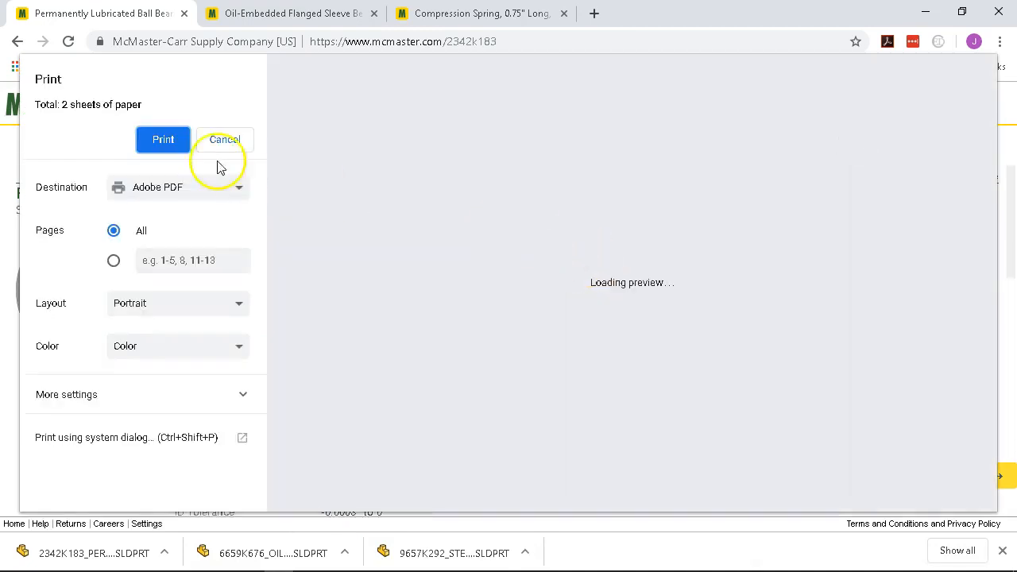
pyautogui.click(151, 138)
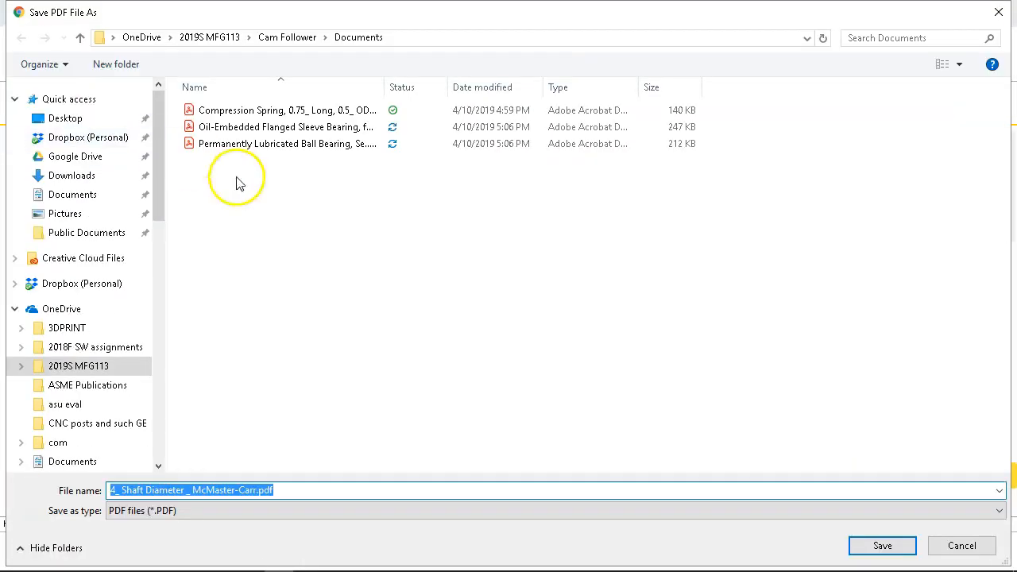
pyautogui.click(866, 545)
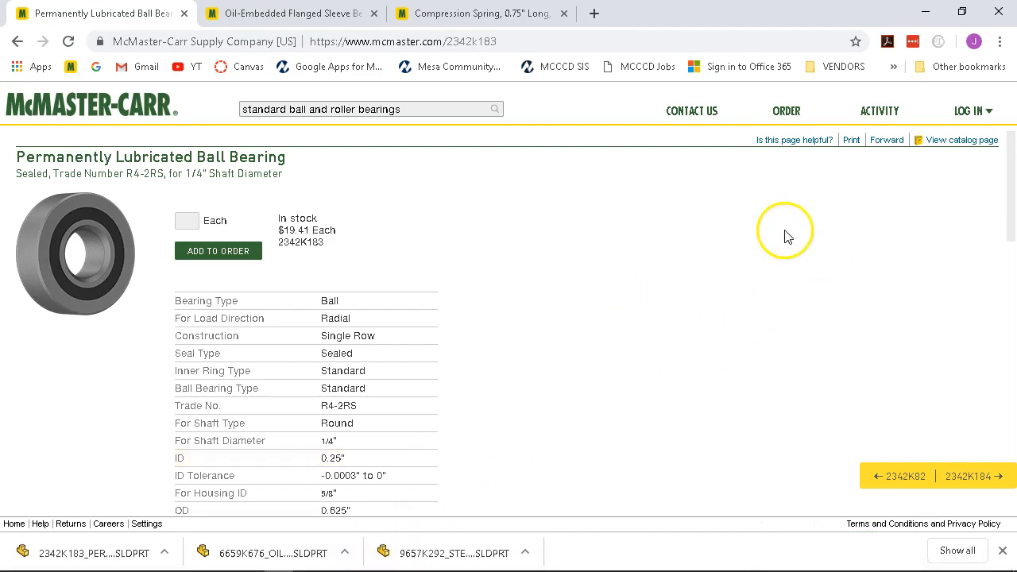
pyautogui.click(923, 13)
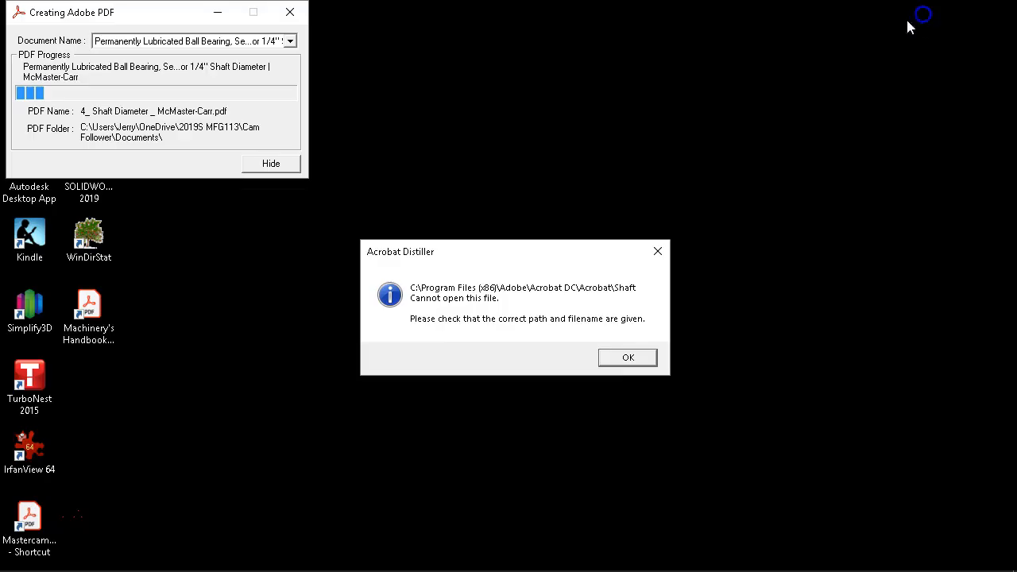
pyautogui.click(621, 359)
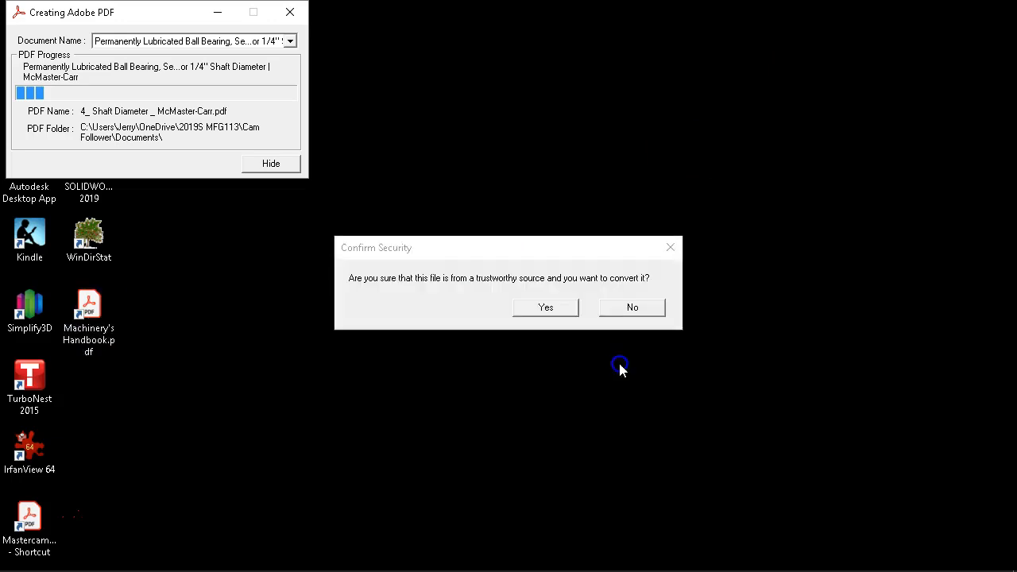
pyautogui.click(545, 308)
pyautogui.moveTo(367, 563)
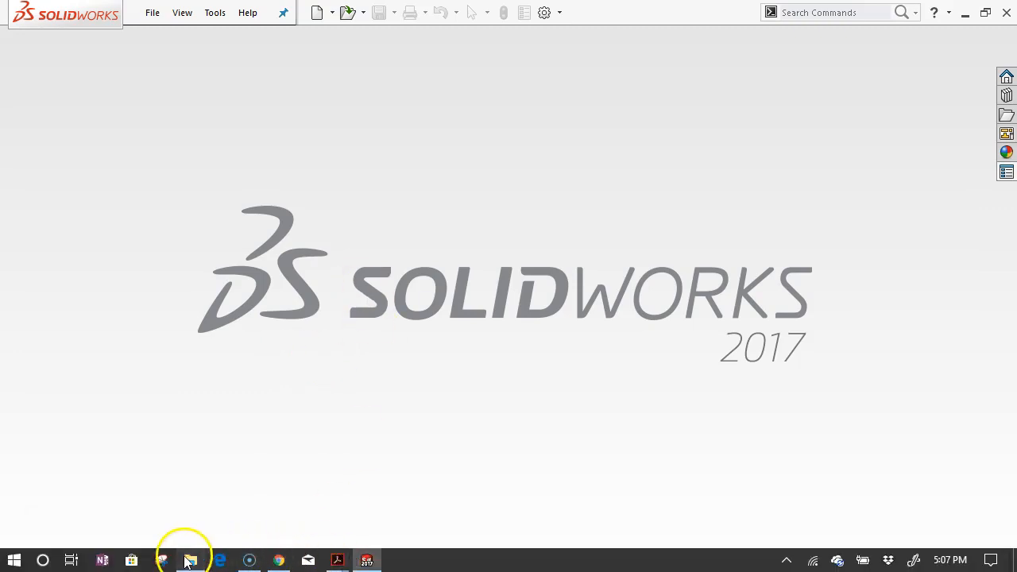
# Create a folder named CF in OneDrive's 2019S MFG113 > Cam Follower folder.
pyautogui.click(186, 556)
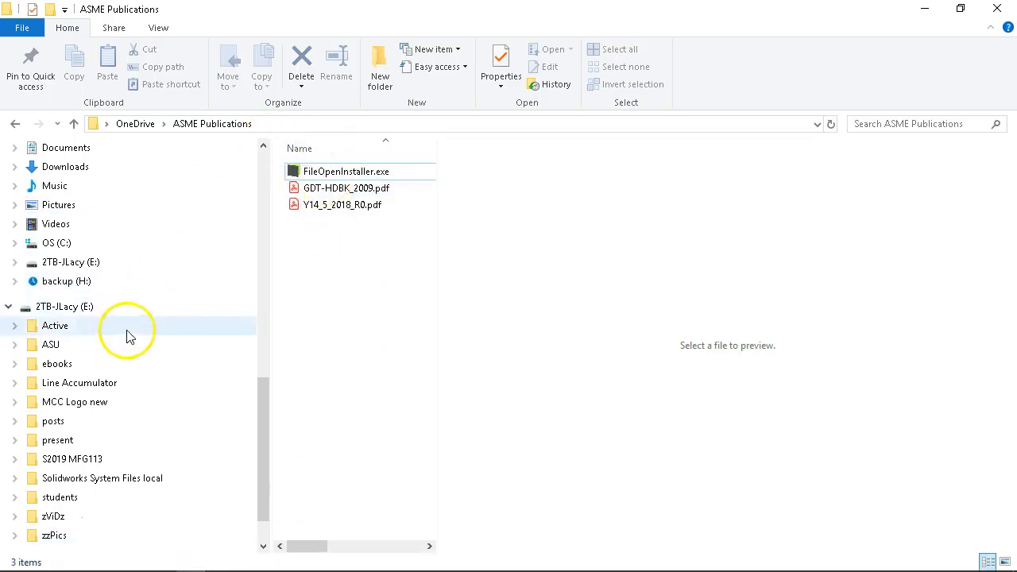
pyautogui.scroll(1, 109, 284)
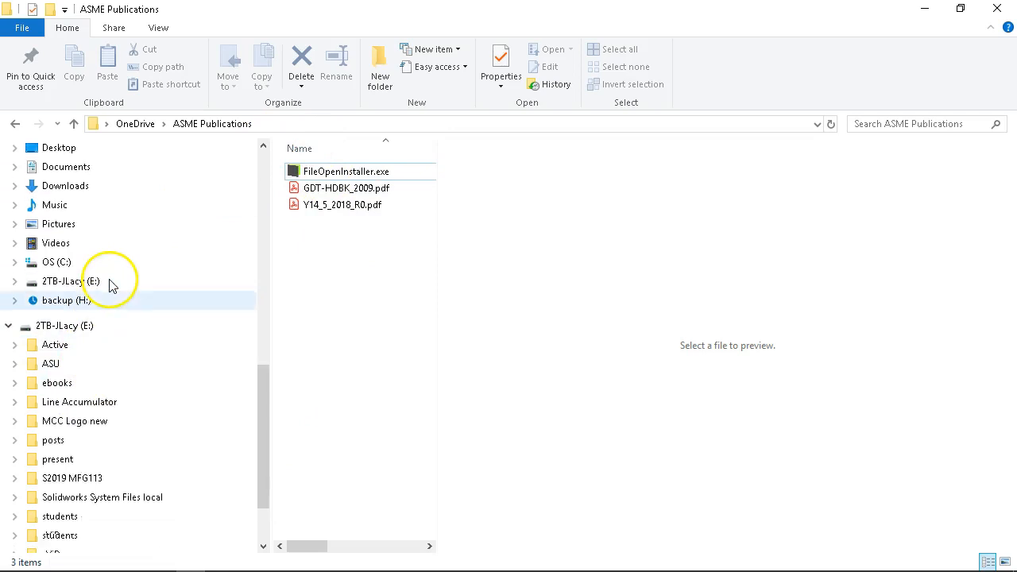
pyautogui.scroll(-1, 116, 366)
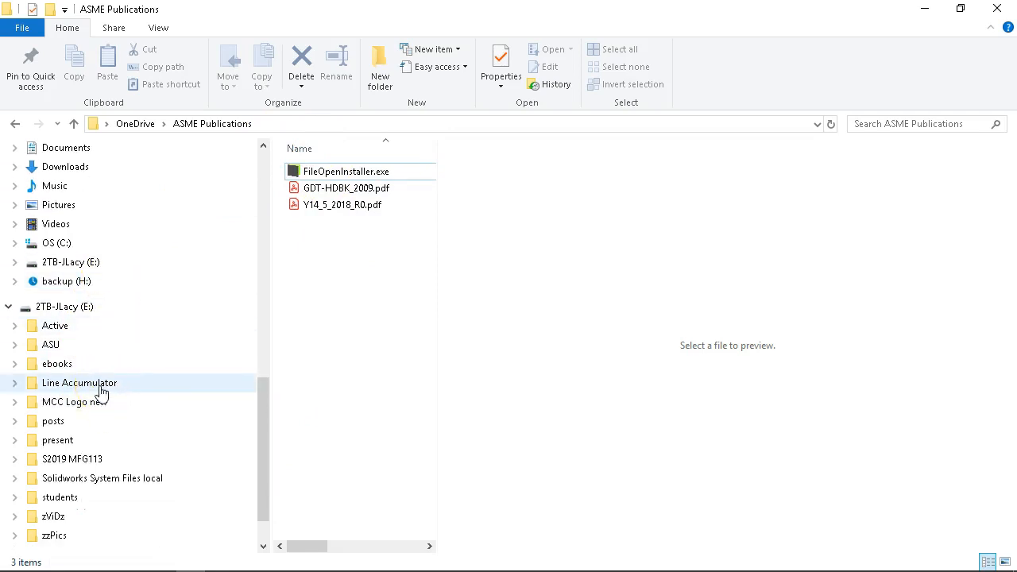
pyautogui.scroll(-1, 102, 393)
pyautogui.click(93, 439)
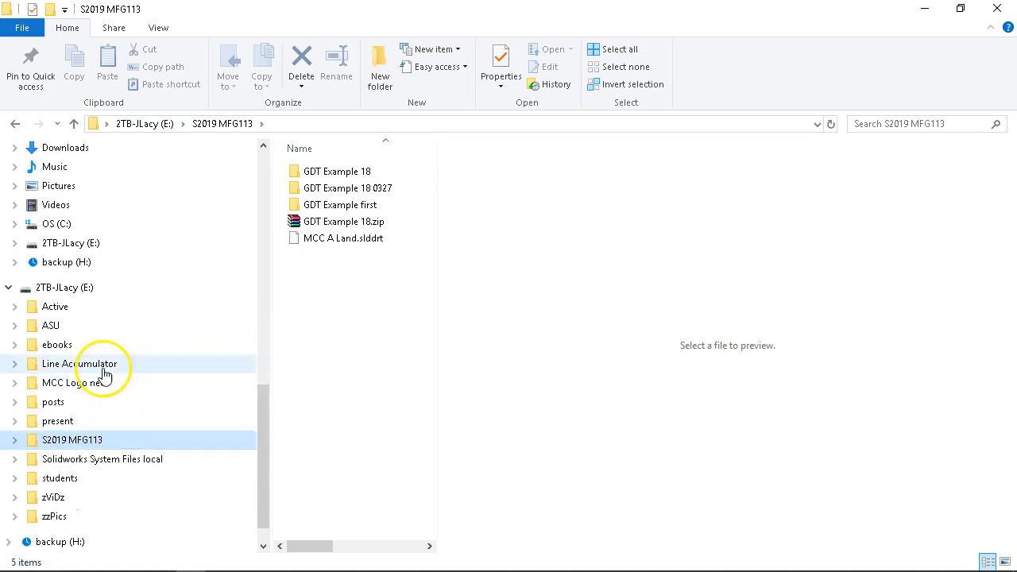
pyautogui.scroll(5, 100, 366)
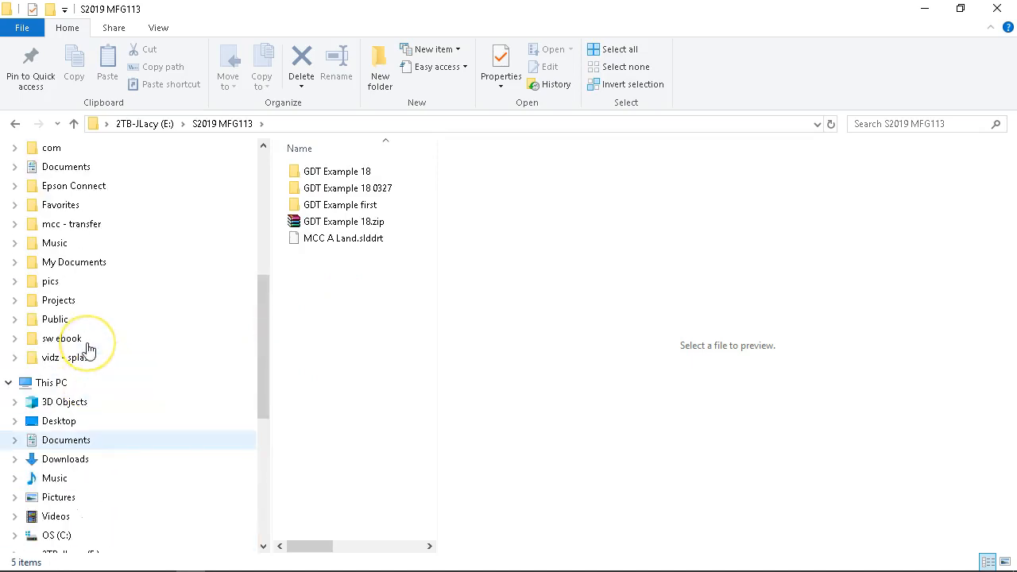
pyautogui.scroll(4, 86, 350)
pyautogui.click(85, 281)
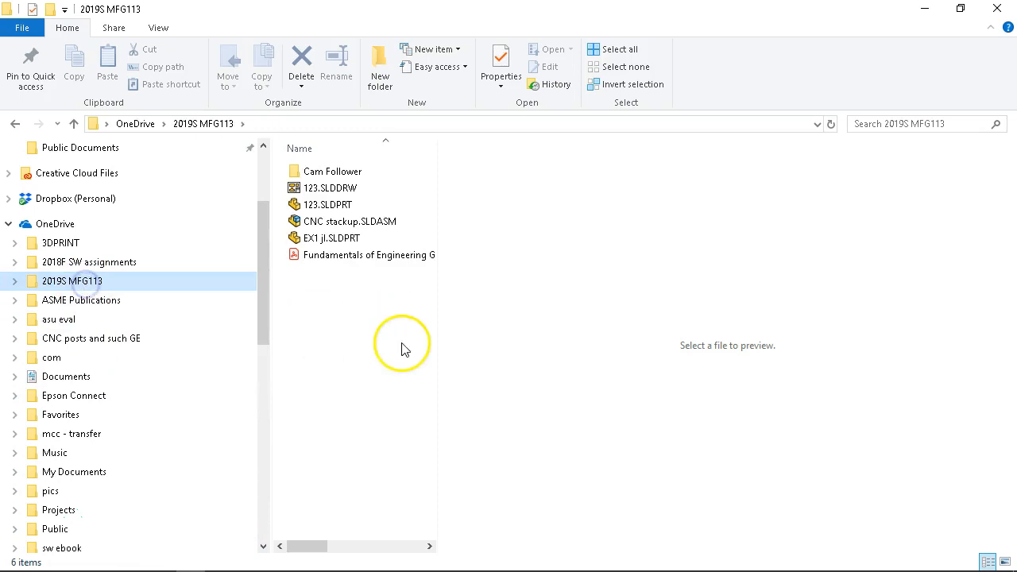
pyautogui.doubleClick(330, 172)
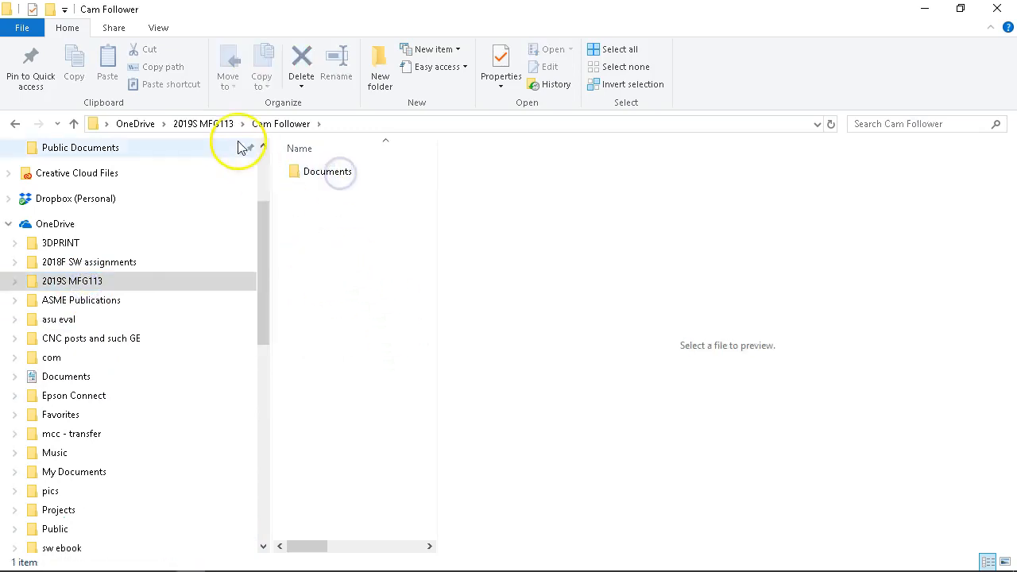
pyautogui.click(379, 62)
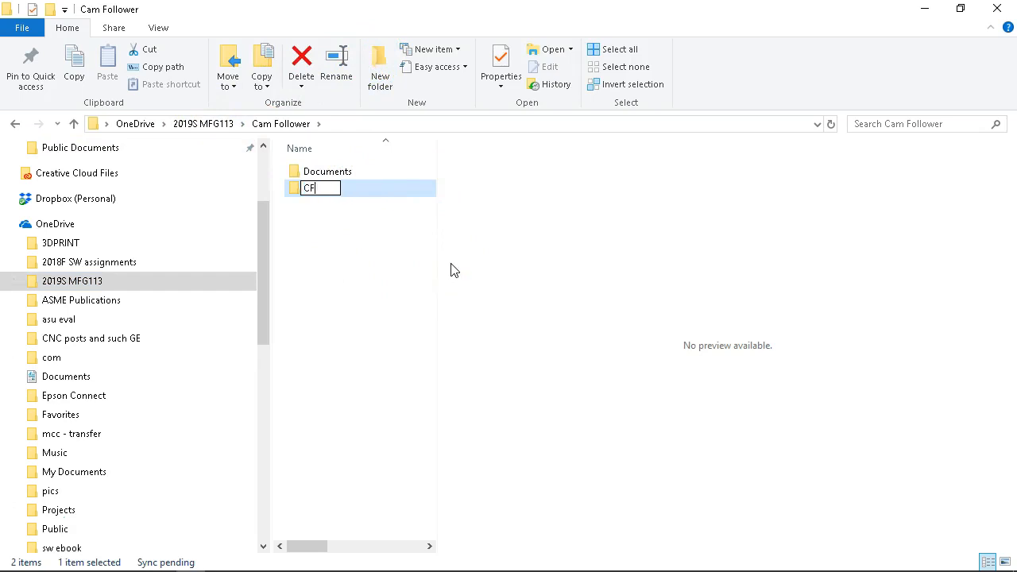
pyautogui.press('Return')
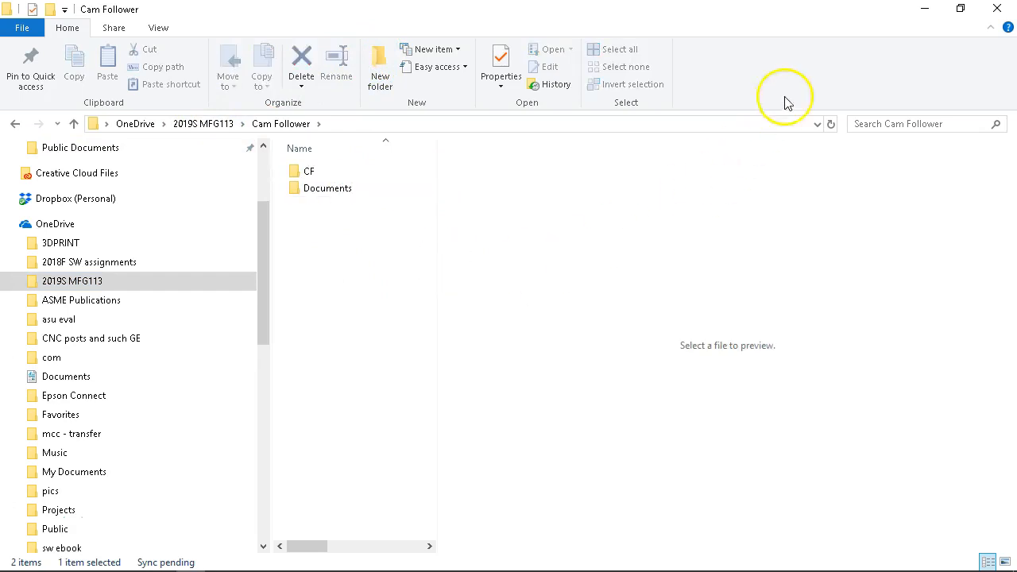
pyautogui.click(921, 10)
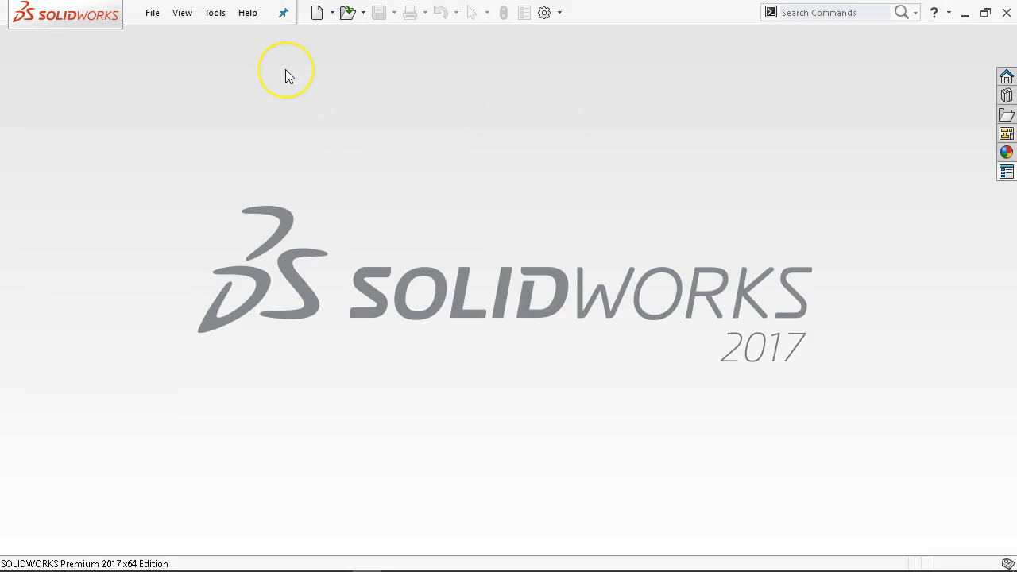
# Create a new part from the Part Metric template, accepting the template-version warning.
pyautogui.click(153, 13)
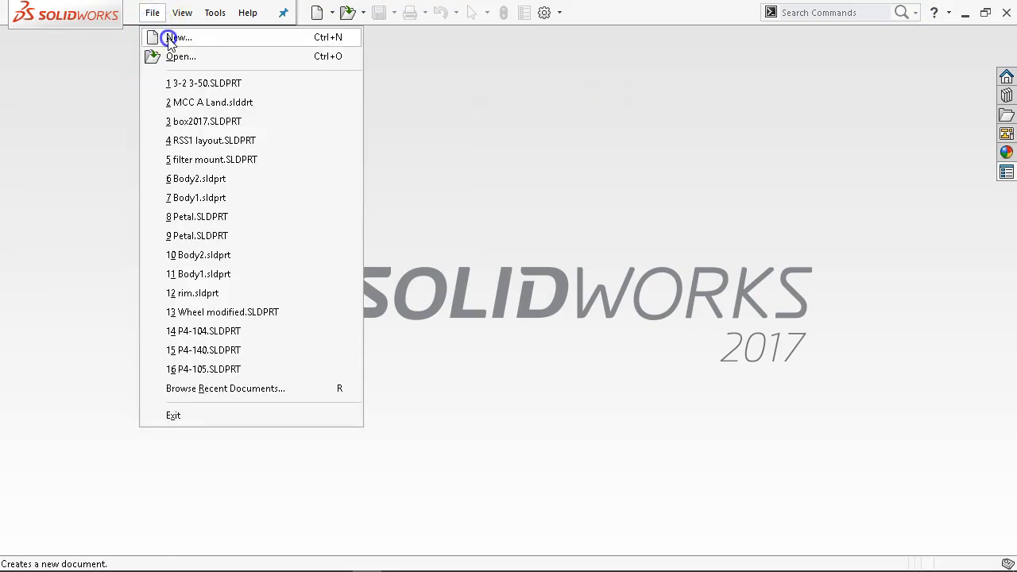
pyautogui.click(169, 40)
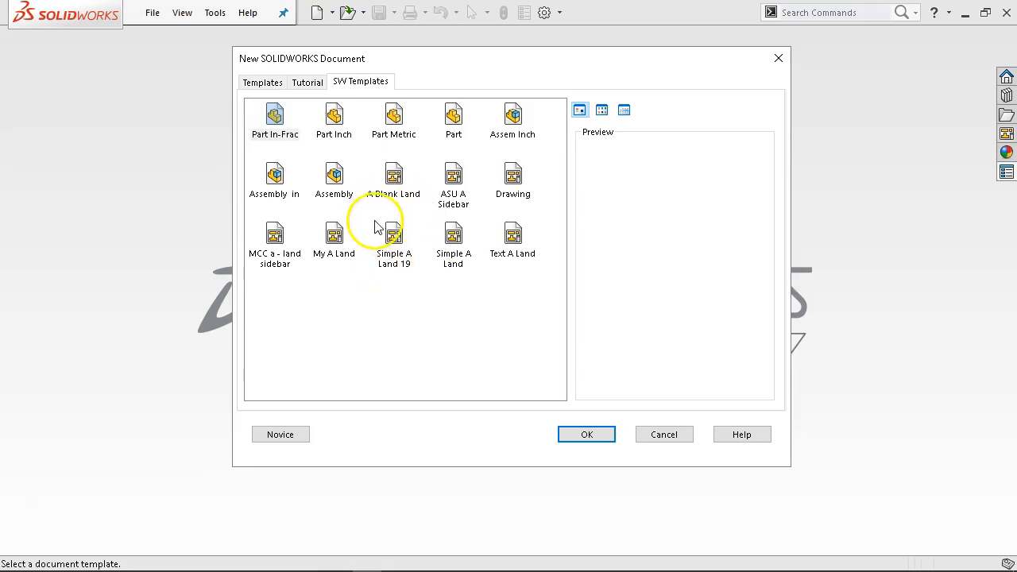
pyautogui.click(392, 116)
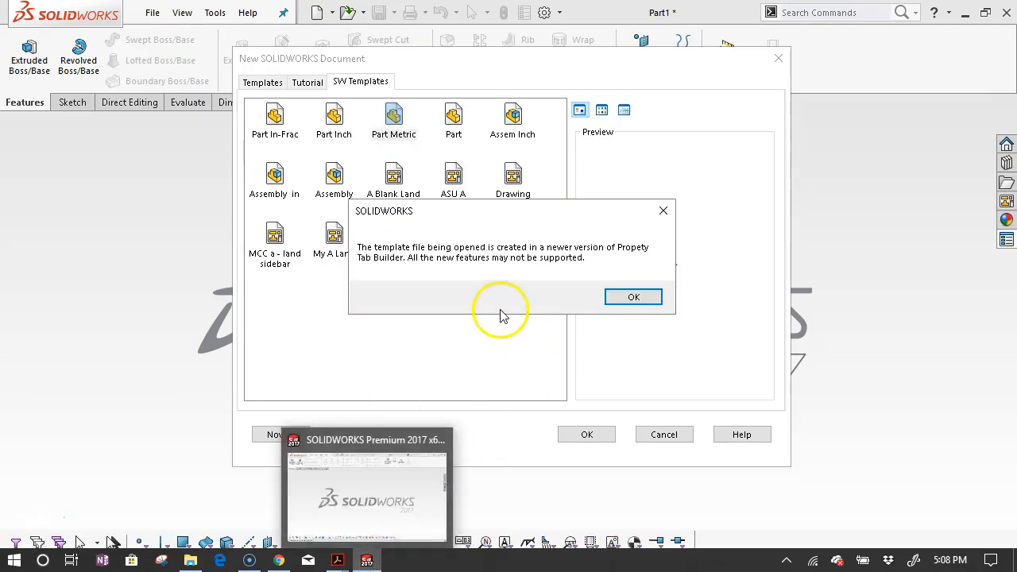
pyautogui.click(635, 297)
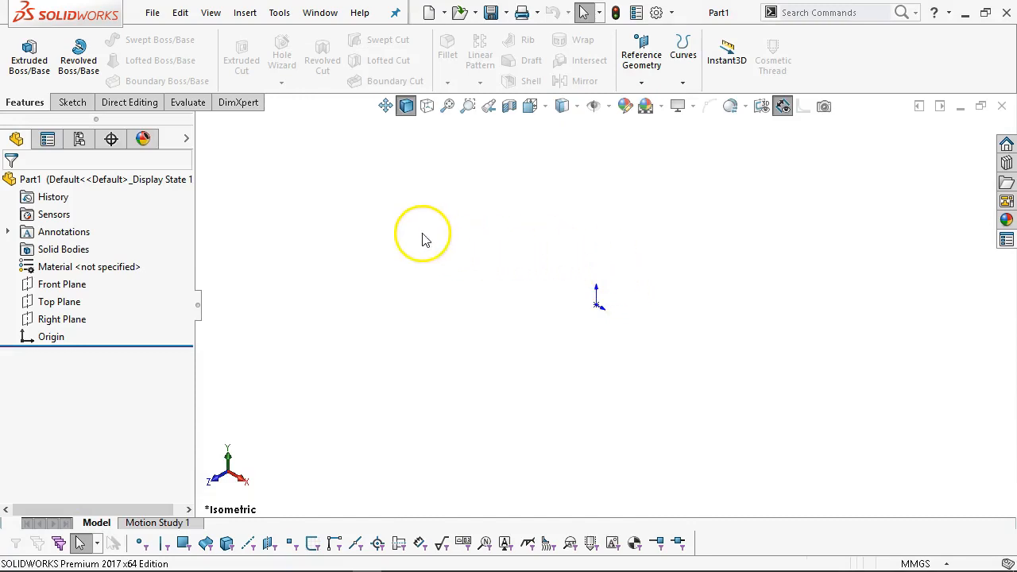
# Start a sketch on the Front Plane and draw a circle centred on the origin.
pyautogui.click(1005, 239)
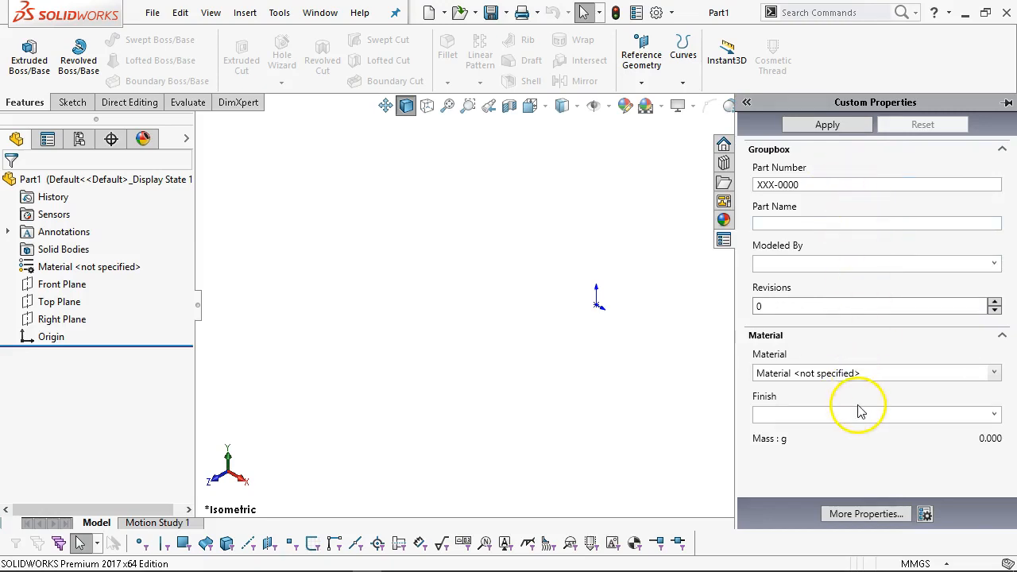
pyautogui.click(613, 254)
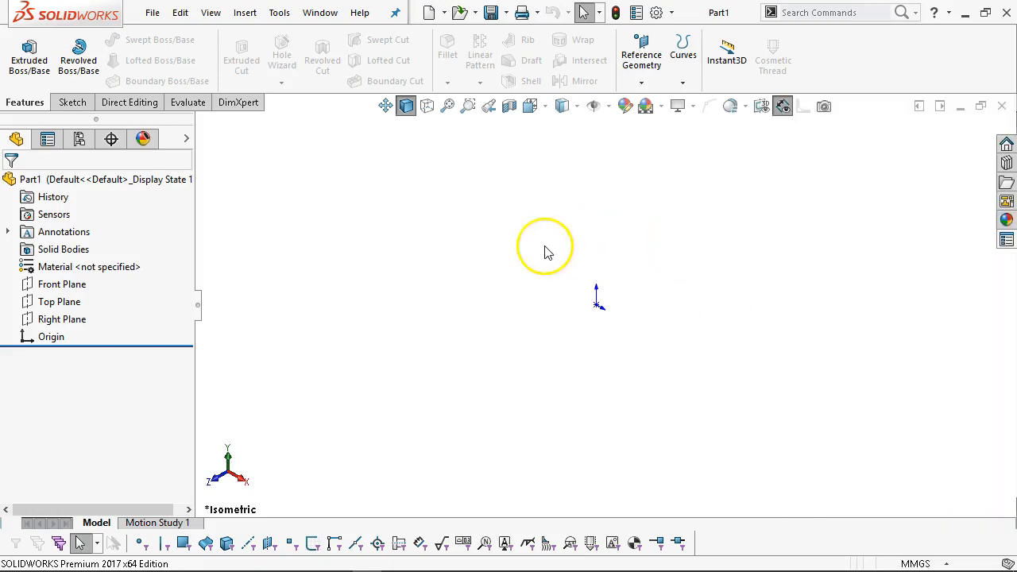
pyautogui.click(78, 284)
pyautogui.click(93, 264)
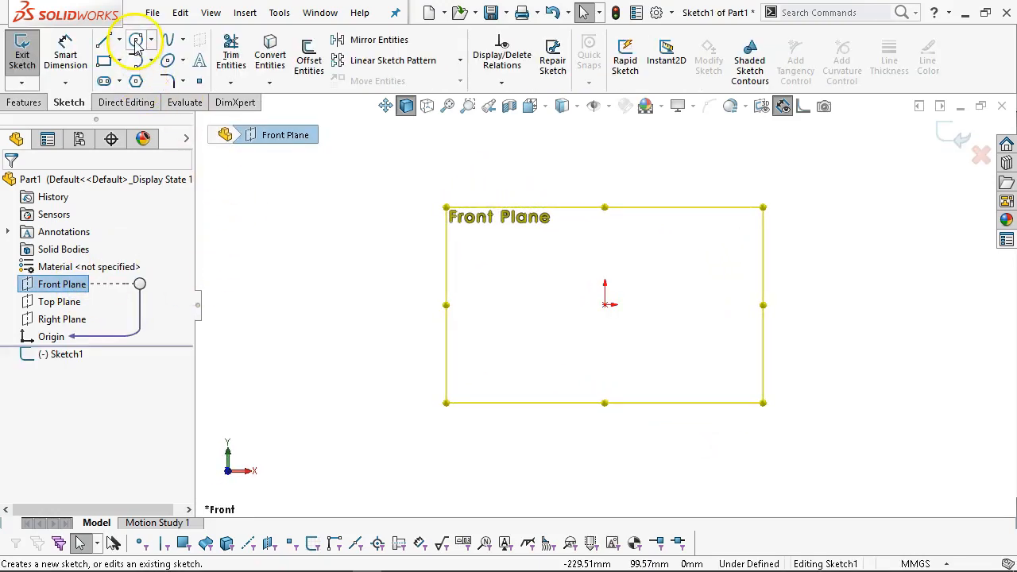
pyautogui.click(136, 39)
pyautogui.click(606, 303)
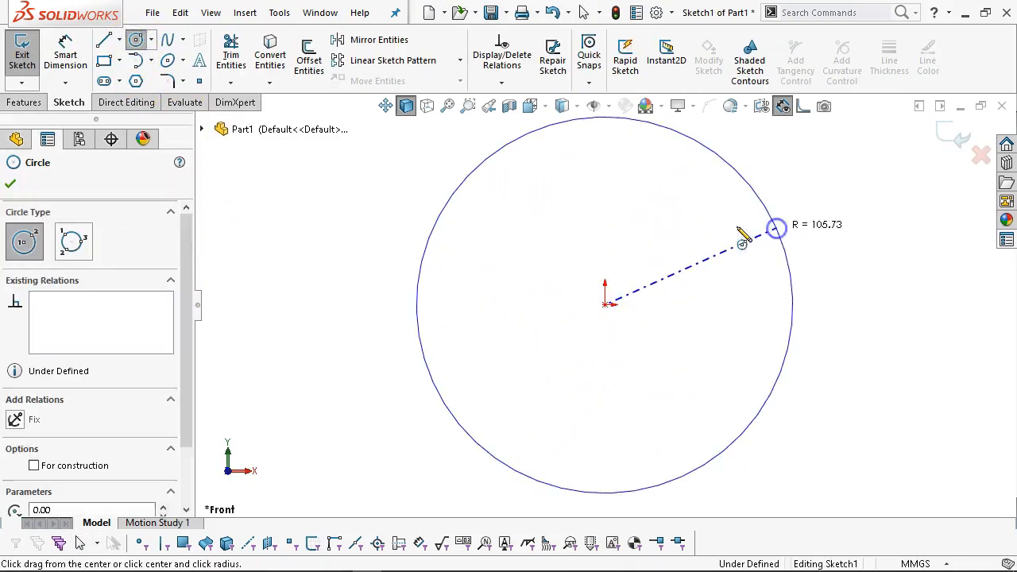
pyautogui.click(773, 222)
# Dimension the circle to Ø146 mm, place it left, and open Edit Document Units.
pyautogui.rightClick(685, 231)
pyautogui.click(842, 205)
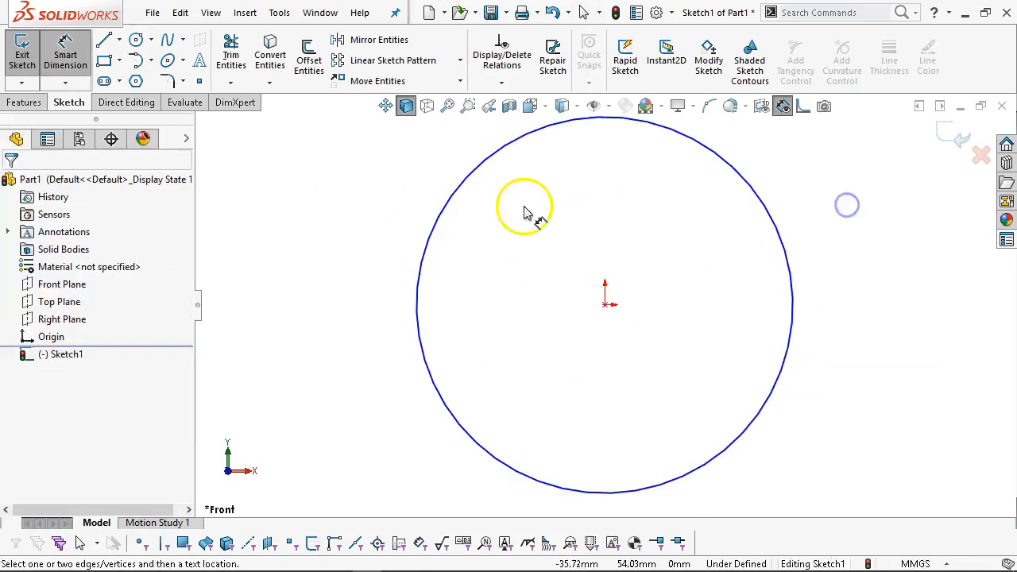
pyautogui.click(448, 188)
pyautogui.click(400, 170)
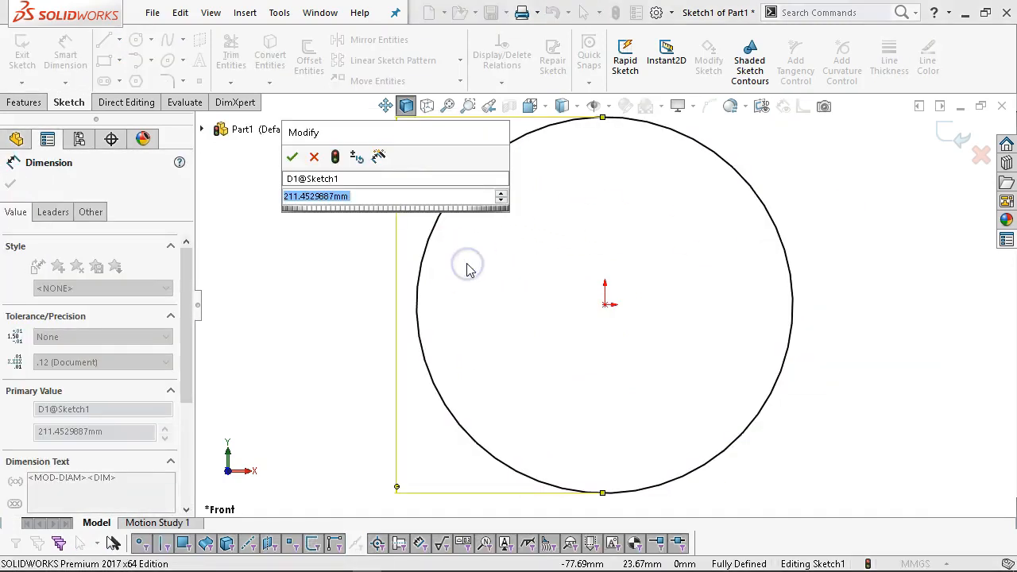
pyautogui.write('146')
pyautogui.press('Return')
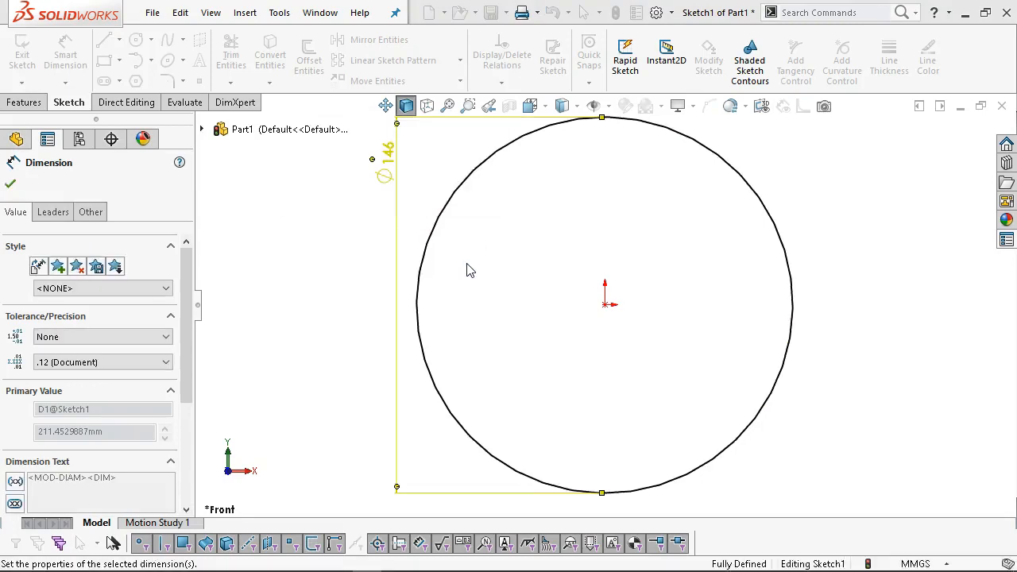
pyautogui.moveTo(395, 167); pyautogui.dragTo(358, 266)
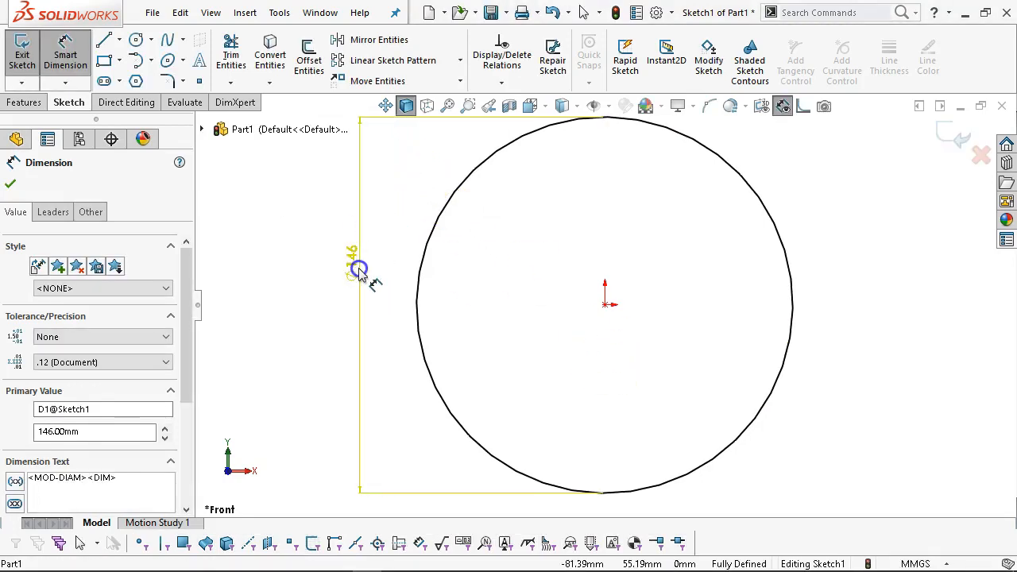
pyautogui.click(946, 564)
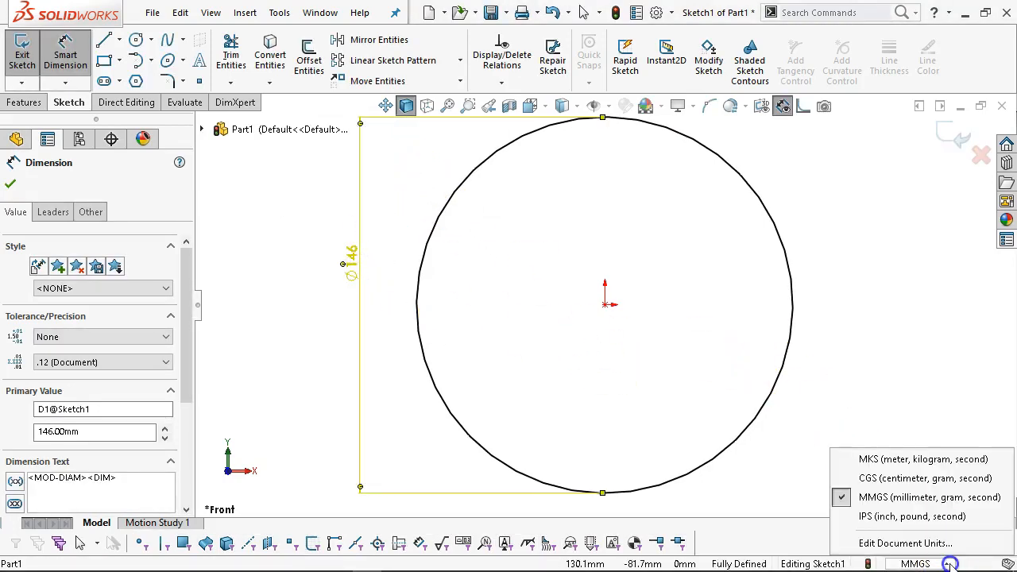
pyautogui.click(941, 544)
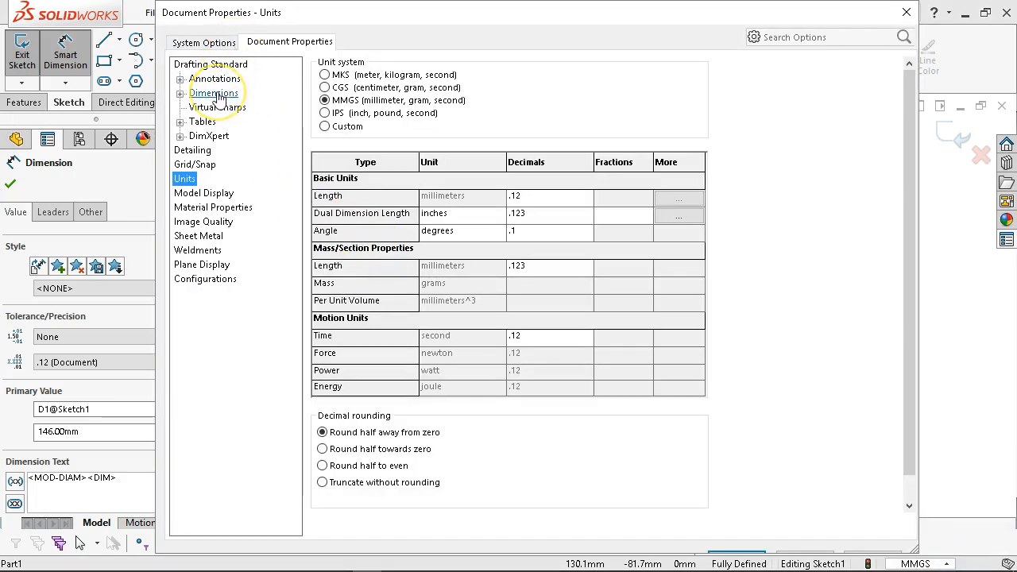
# Enable Dual dimensions display so the Ø146 dimension also reads 5.748 inches.
pyautogui.click(216, 93)
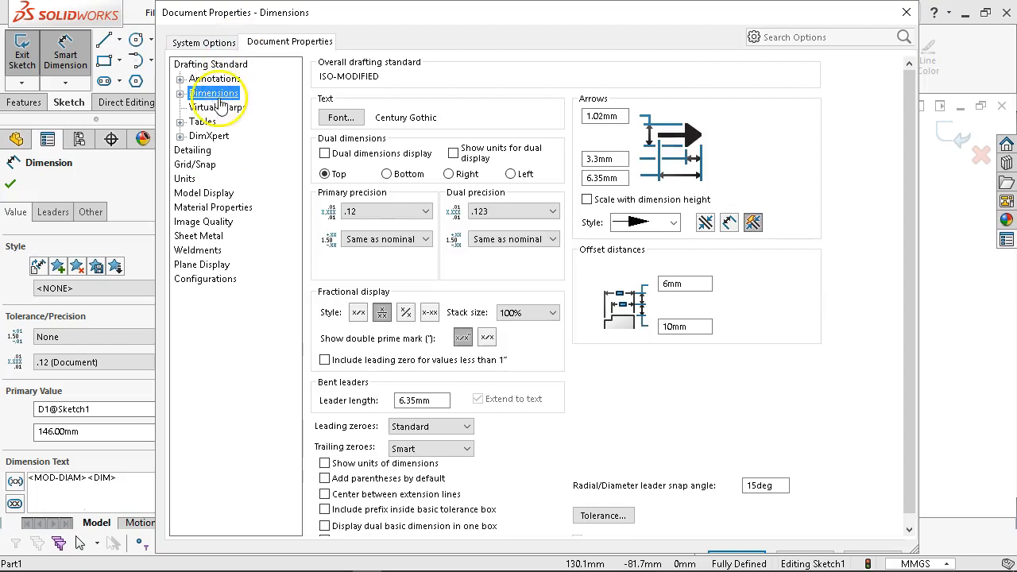
pyautogui.click(324, 154)
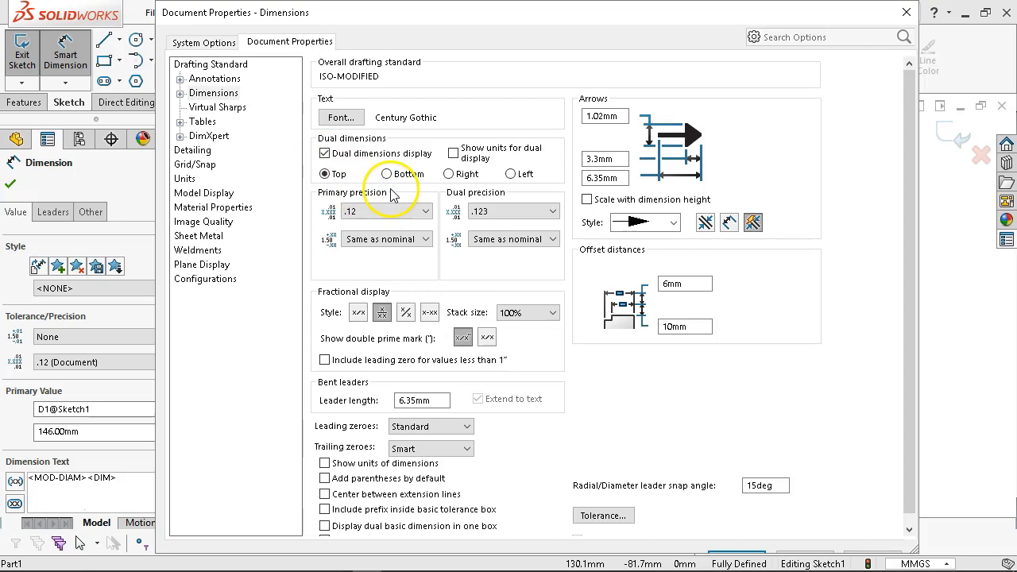
pyautogui.click(876, 356)
pyautogui.press('Return')
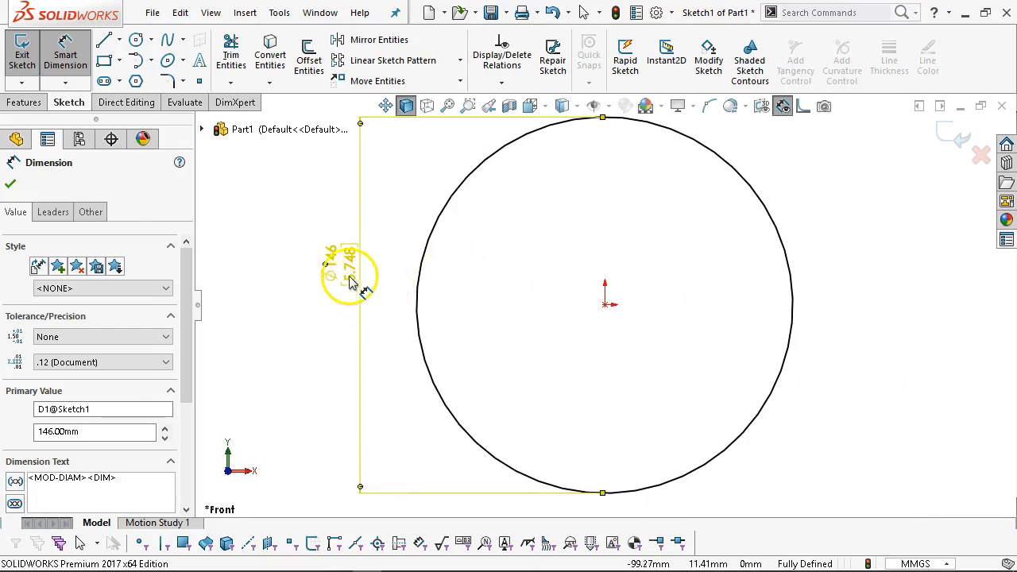
# Drag the Ø146 [5.748] dimension further left of the disc and select the Circle tool.
pyautogui.click(371, 235)
pyautogui.moveTo(350, 258); pyautogui.dragTo(328, 302)
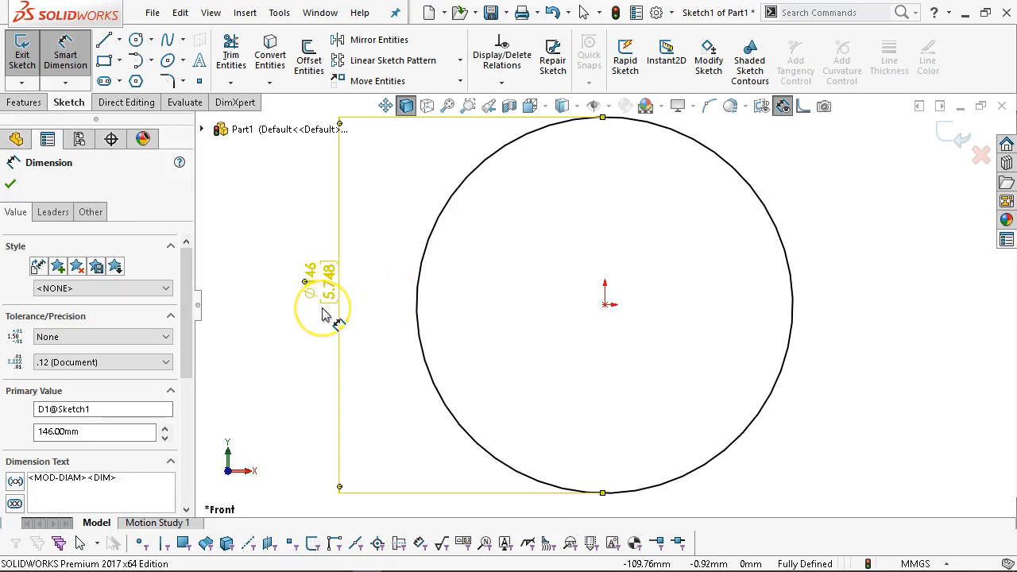
pyautogui.click(387, 265)
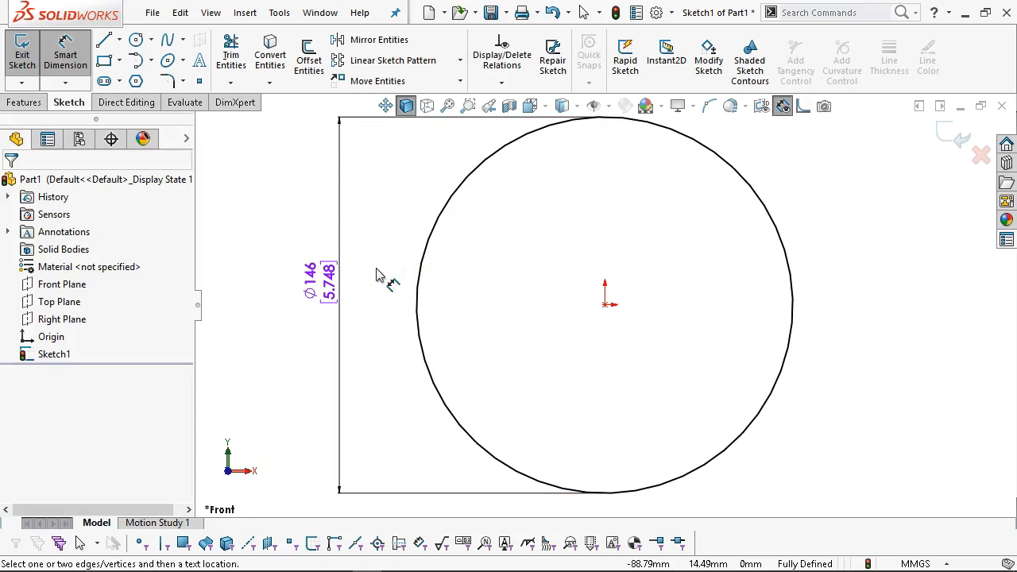
pyautogui.scroll(3, 620, 274)
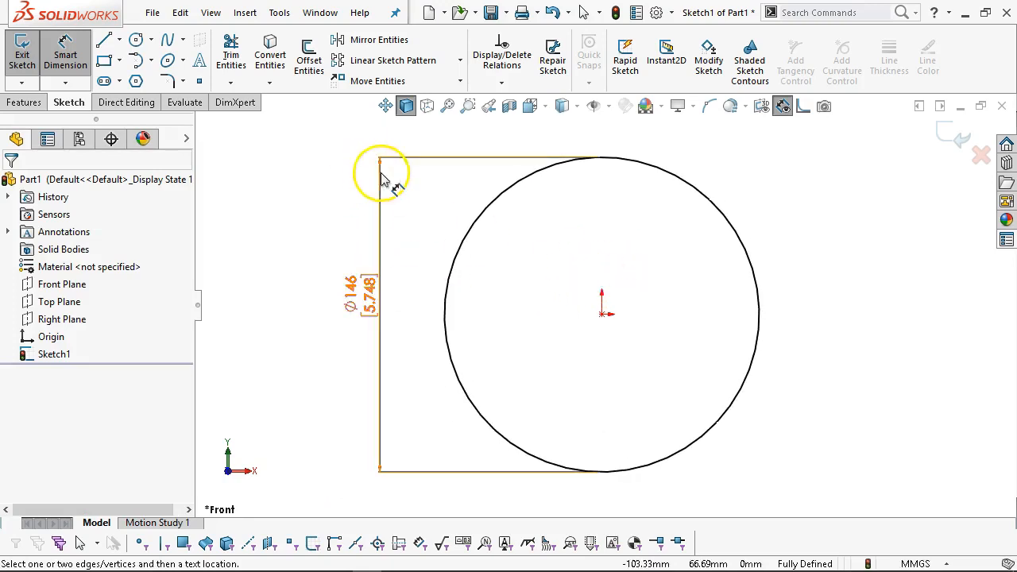
pyautogui.click(136, 41)
pyautogui.scroll(-2, 615, 270)
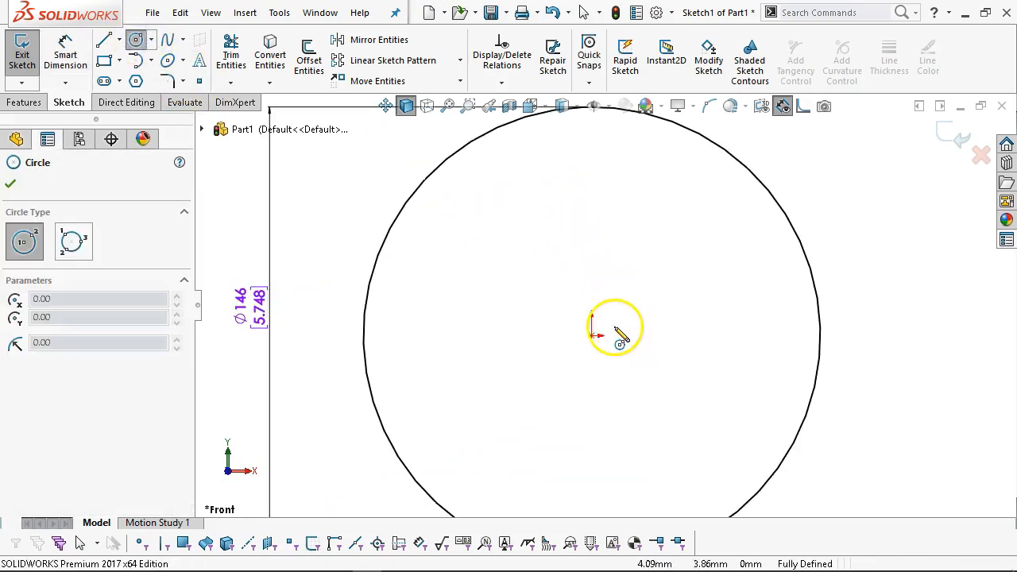
pyautogui.click(592, 297)
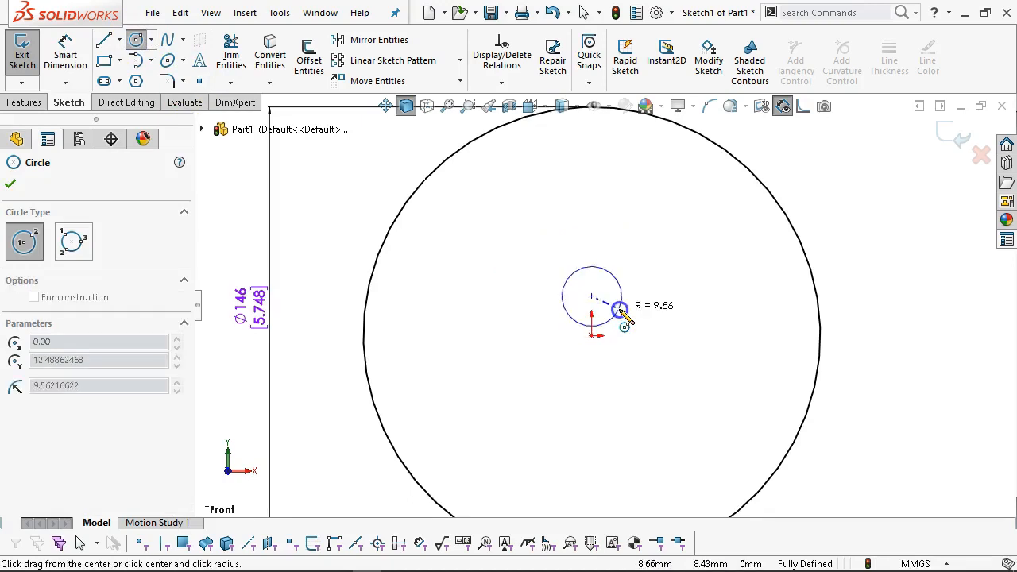
pyautogui.click(618, 308)
pyautogui.rightClick(669, 247)
pyautogui.click(826, 224)
pyautogui.click(611, 315)
pyautogui.click(715, 361)
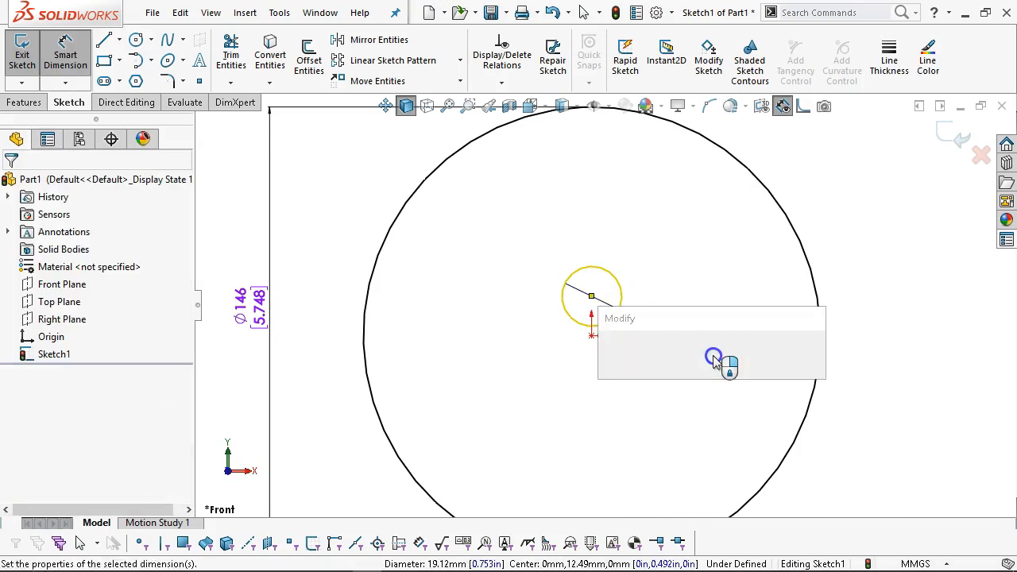
pyautogui.write('16')
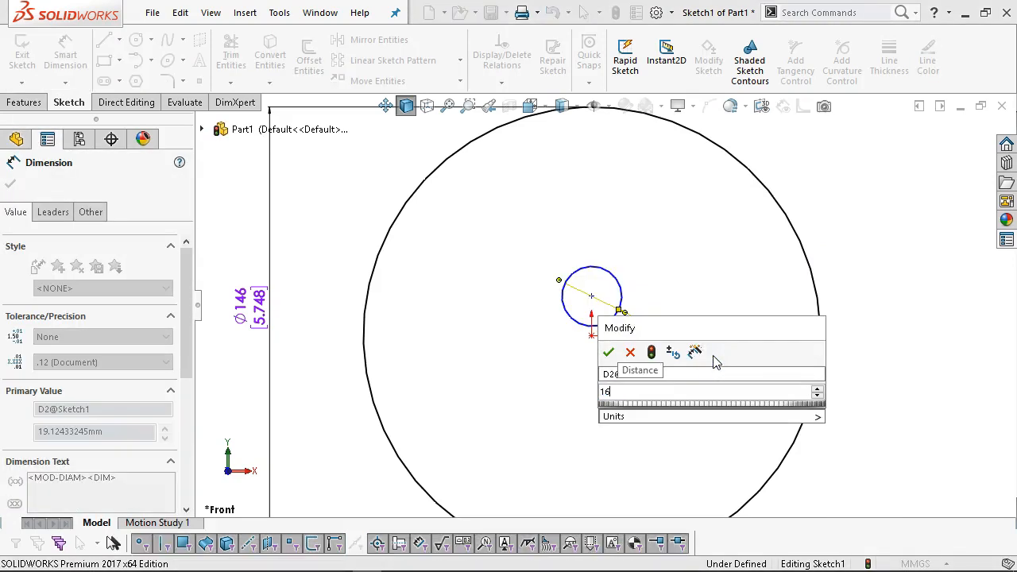
pyautogui.press('Return')
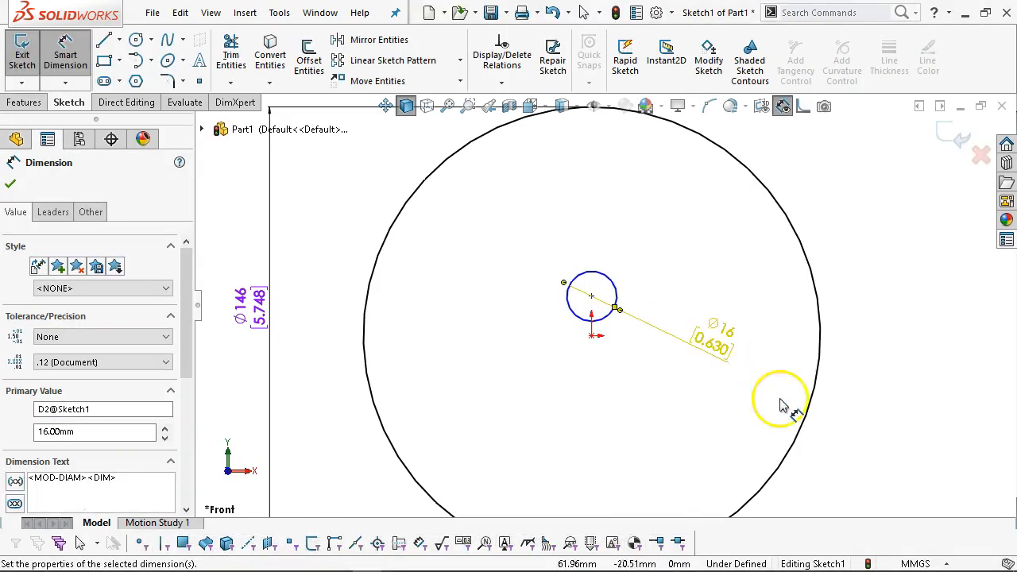
pyautogui.scroll(-1, 618, 327)
pyautogui.rightClick(651, 235)
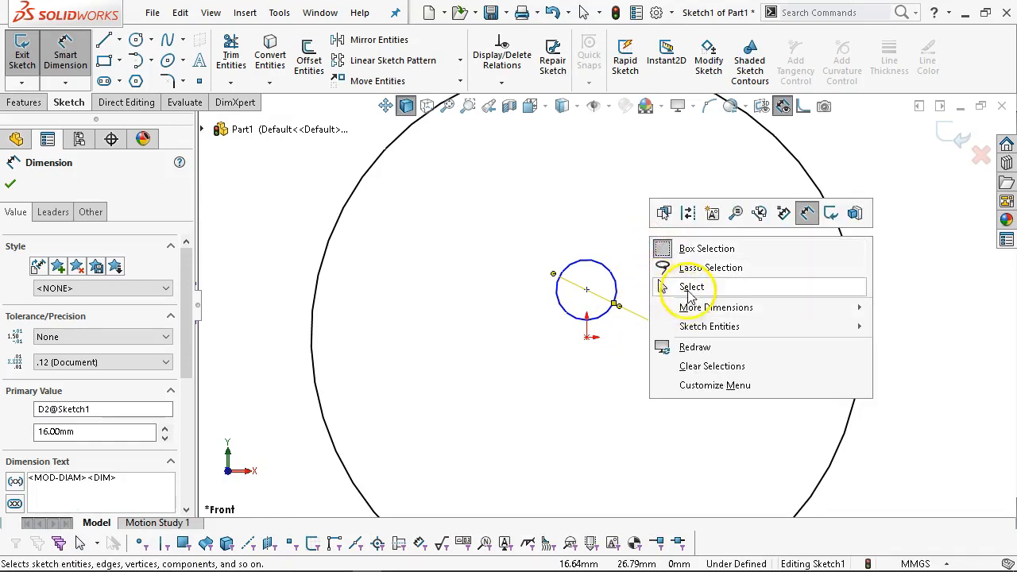
pyautogui.click(687, 287)
pyautogui.moveTo(586, 289)
pyautogui.mouseDown()
pyautogui.moveTo(533, 291)
pyautogui.moveTo(617, 305)
pyautogui.moveTo(586, 294)
pyautogui.mouseUp()
pyautogui.moveTo(586, 338); pyautogui.dragTo(625, 368)
pyautogui.click(654, 266)
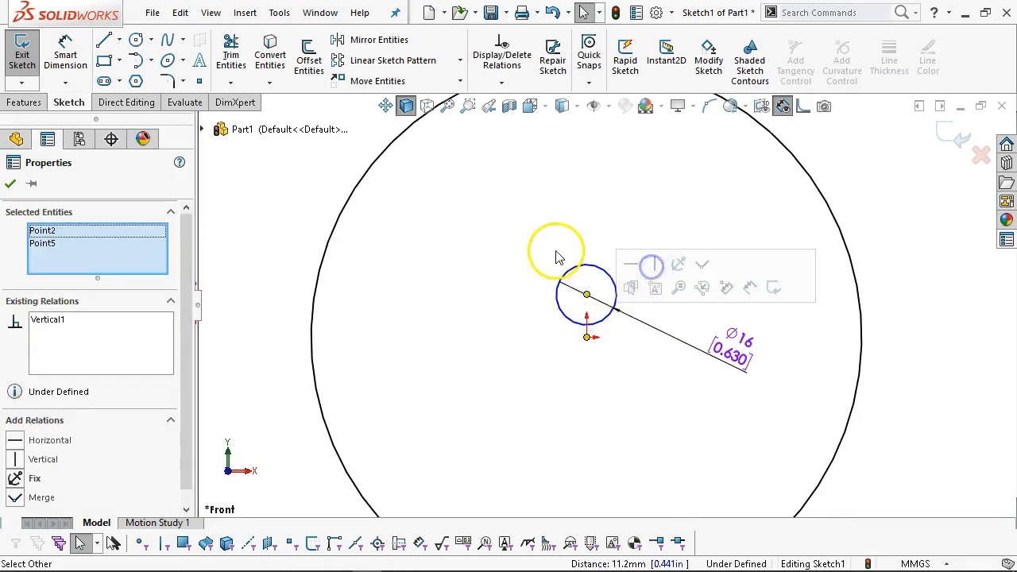
pyautogui.click(554, 237)
pyautogui.scroll(-1, 628, 294)
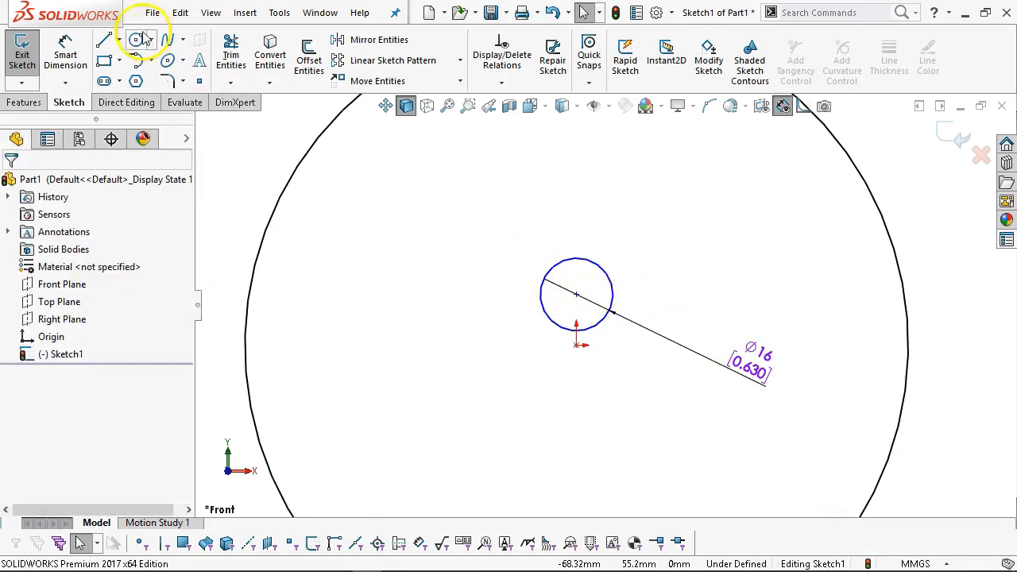
pyautogui.click(67, 44)
pyautogui.click(891, 232)
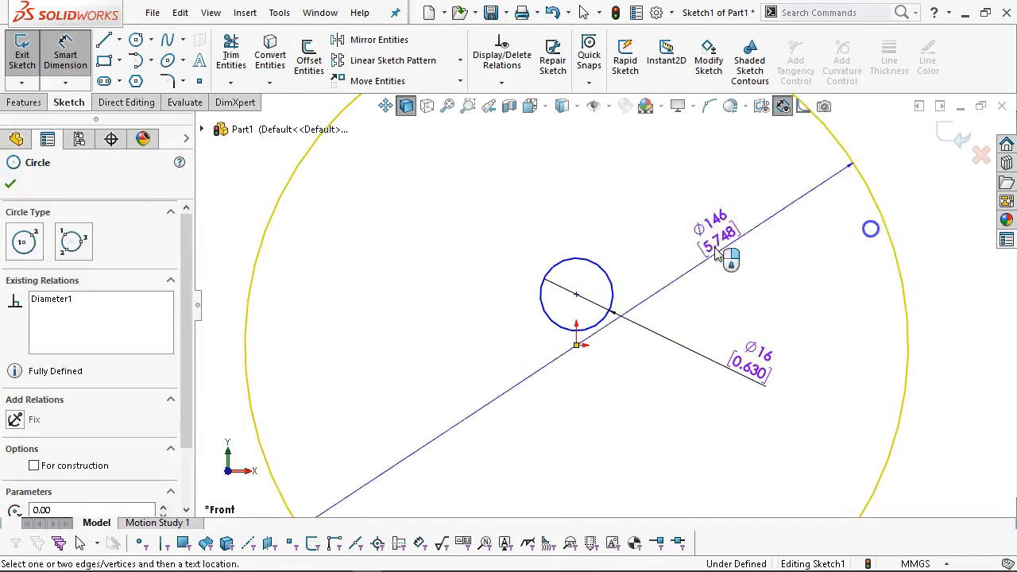
pyautogui.click(612, 290)
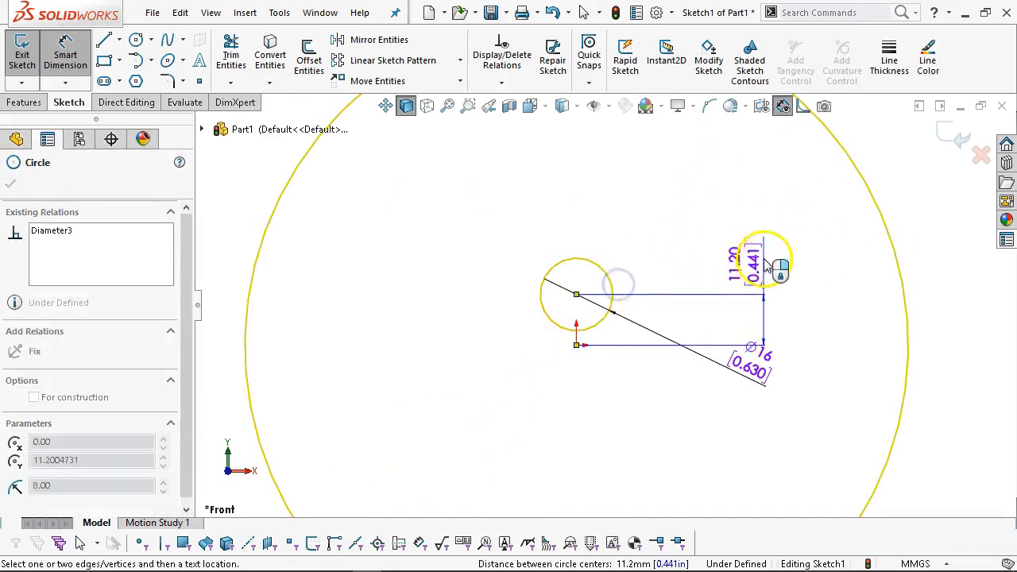
pyautogui.click(764, 256)
pyautogui.write('10')
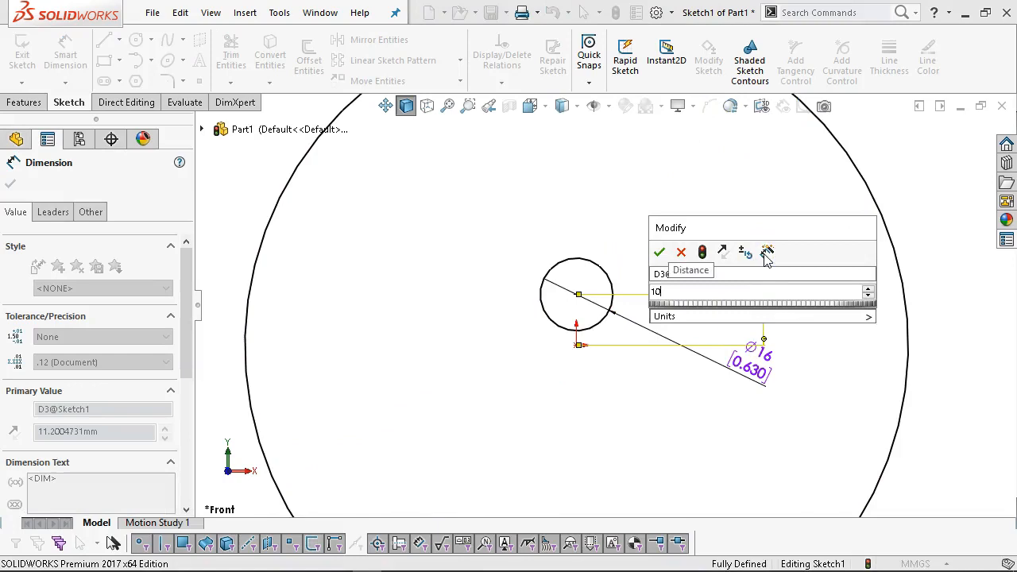
pyautogui.press('Return')
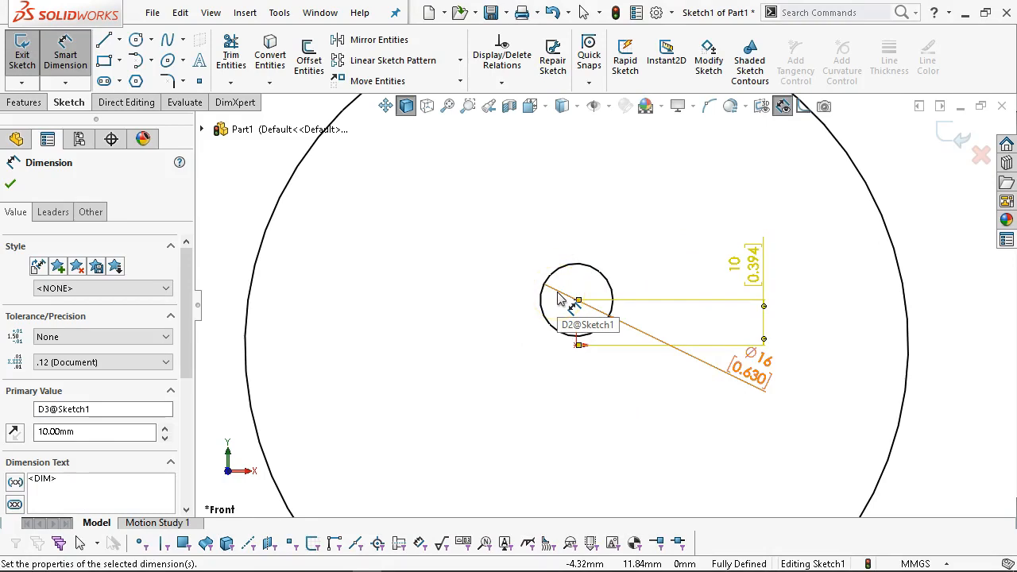
pyautogui.scroll(-1, 588, 317)
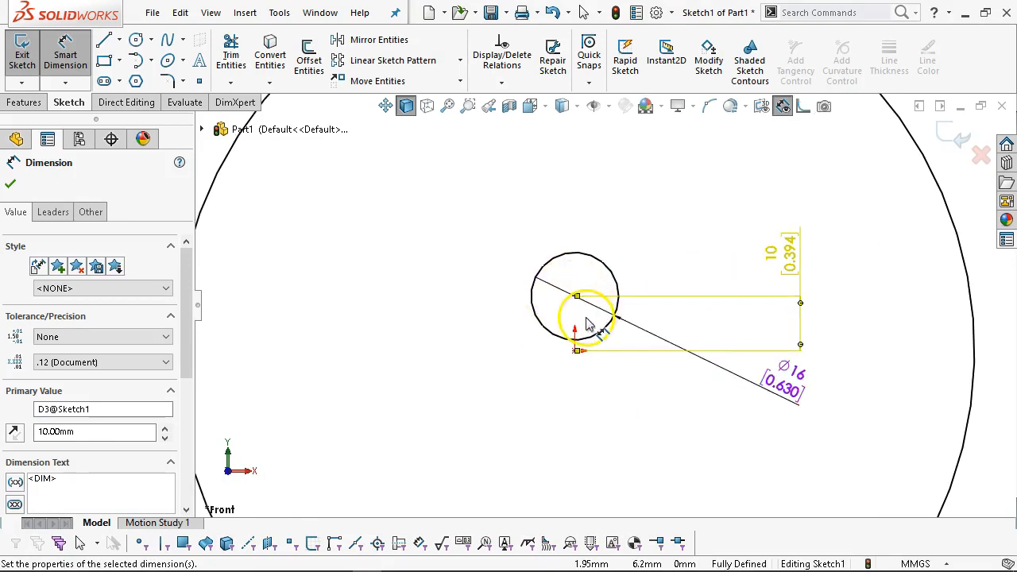
pyautogui.scroll(-2, 588, 349)
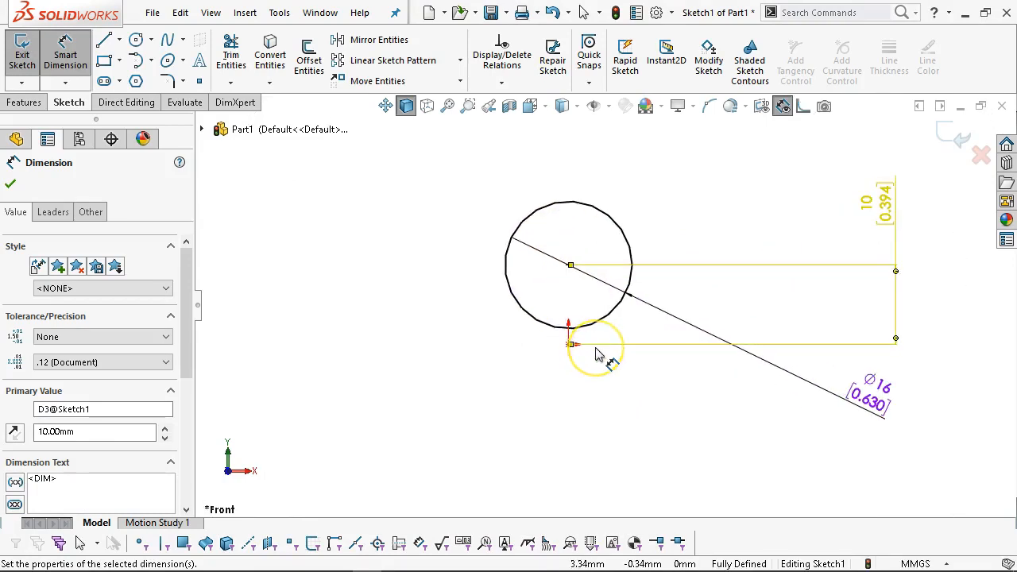
pyautogui.scroll(-1, 598, 355)
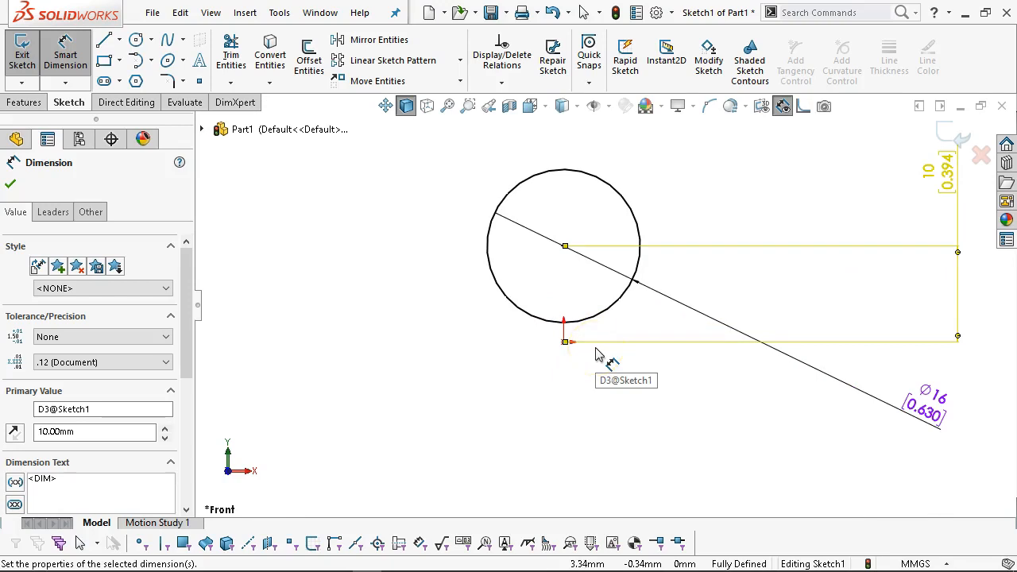
pyautogui.scroll(-2, 593, 365)
pyautogui.rightClick(544, 247)
pyautogui.click(599, 293)
pyautogui.click(647, 352)
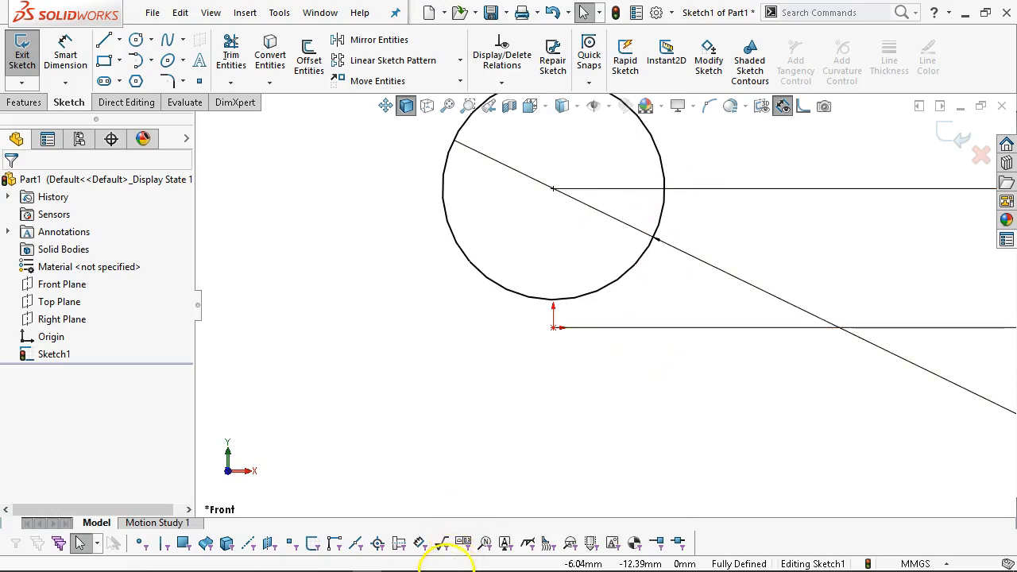
pyautogui.moveTo(444, 571)
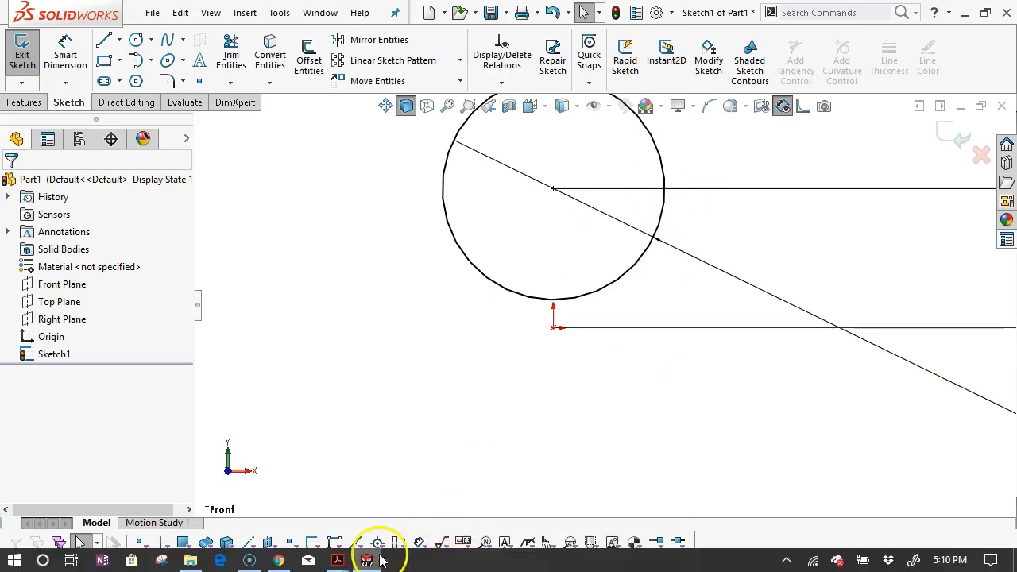
# Search McMaster-Carr for keystock, filter to Metric, and check the 5mm × 5mm 92288A120 row.
pyautogui.click(278, 560)
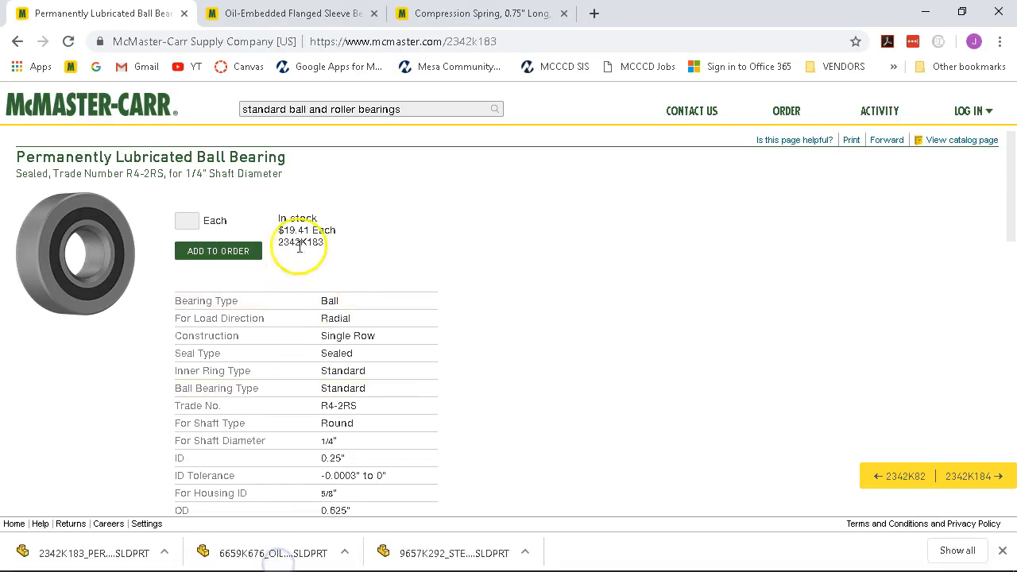
pyautogui.click(597, 16)
pyautogui.click(71, 67)
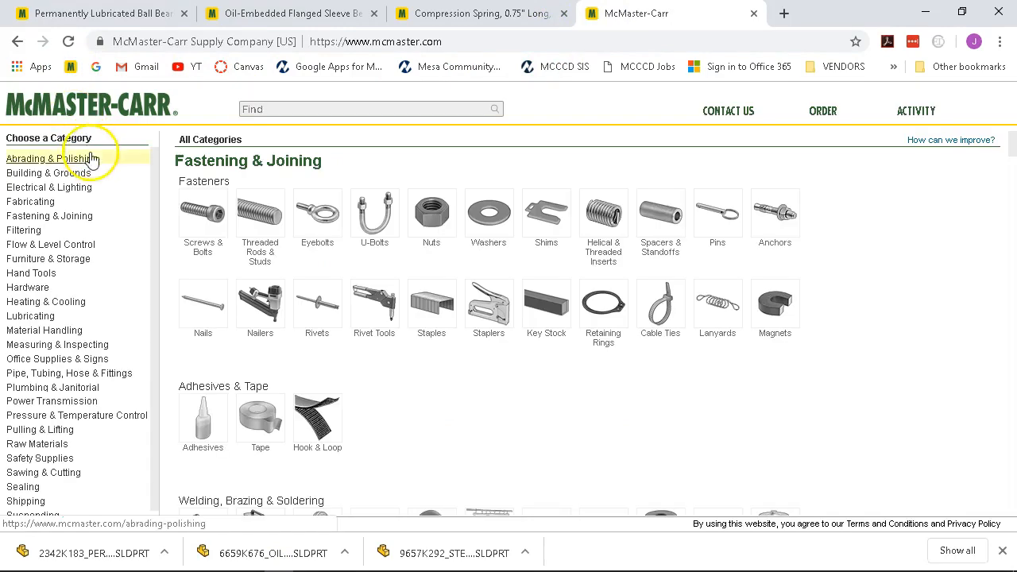
pyautogui.click(258, 109)
pyautogui.write('keyst')
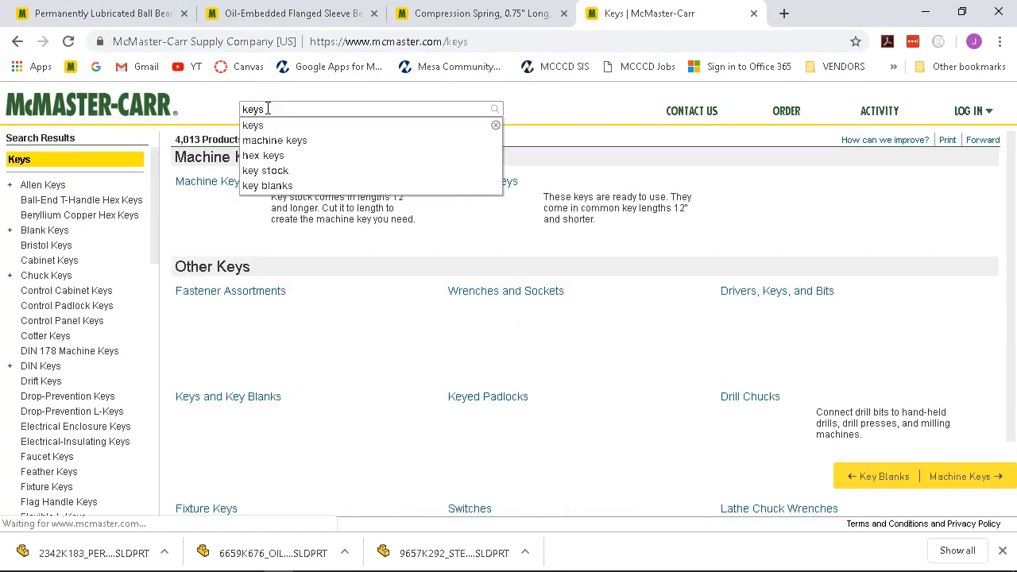
pyautogui.write('ock')
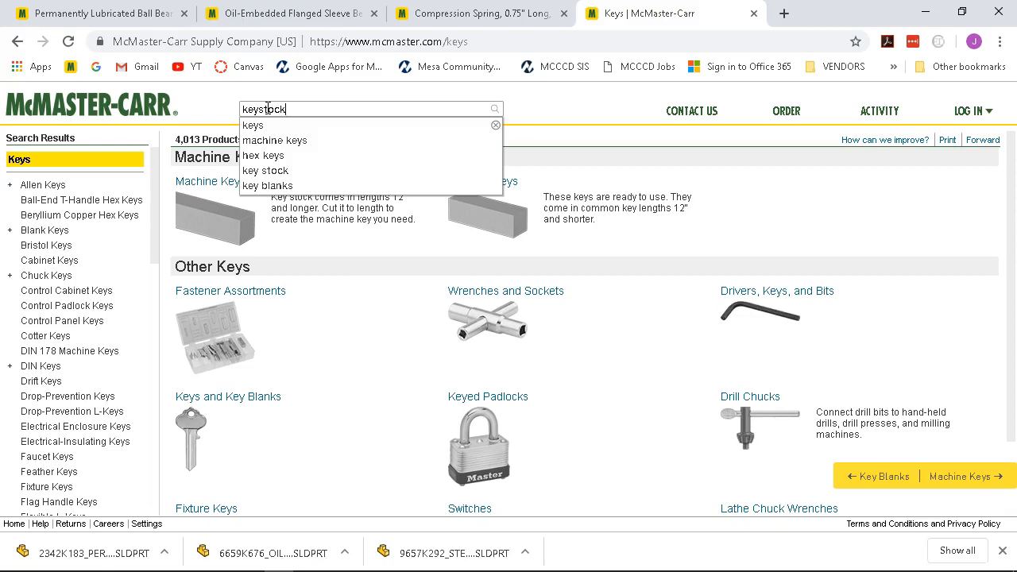
pyautogui.press('Return')
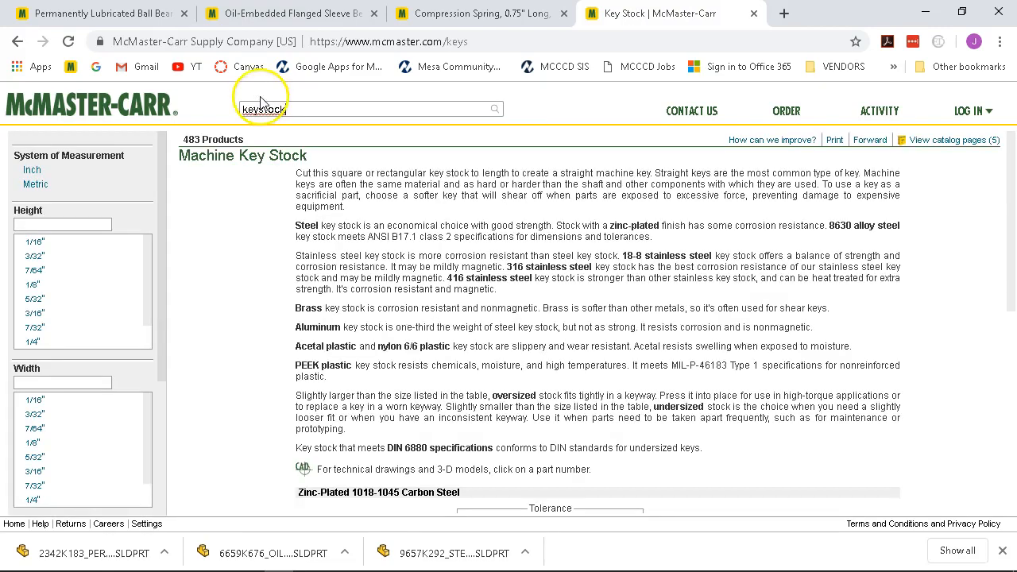
pyautogui.scroll(-3, 282, 259)
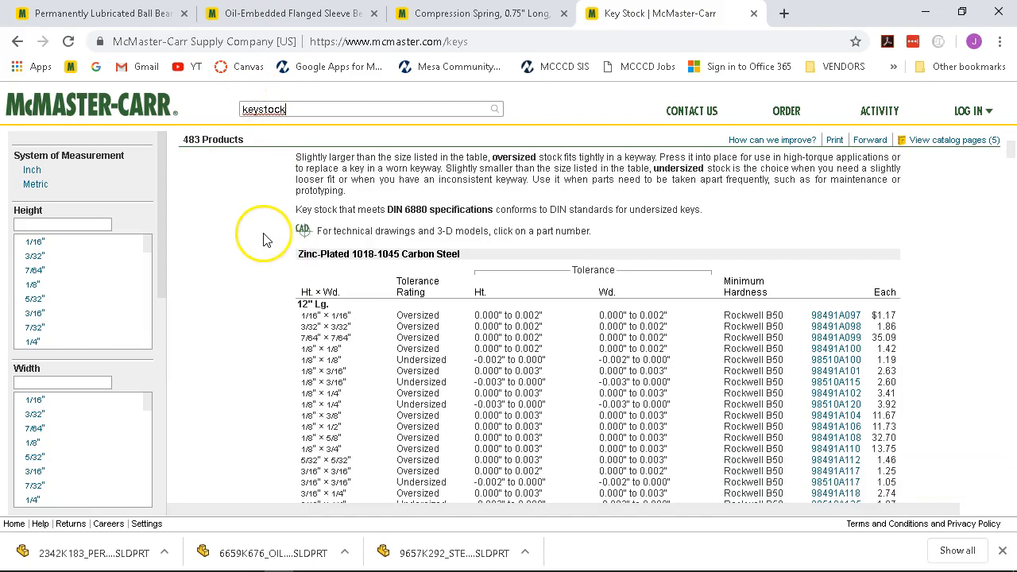
pyautogui.scroll(-2, 288, 261)
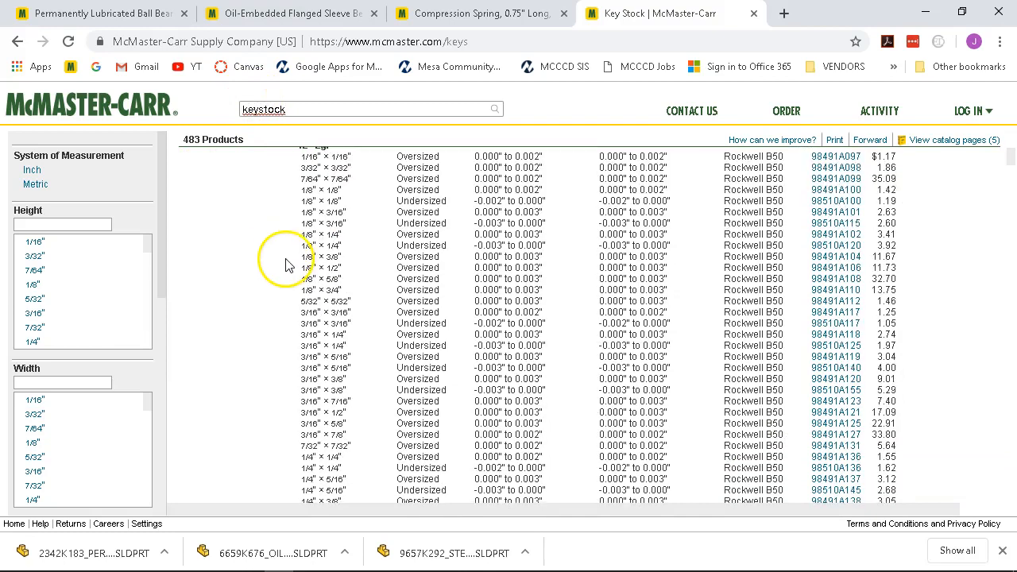
pyautogui.click(32, 185)
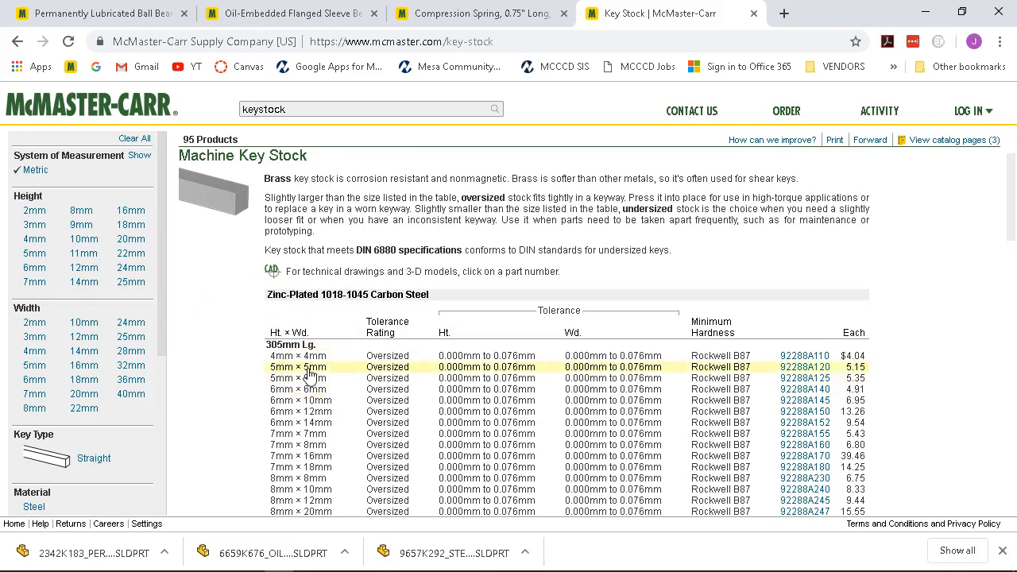
pyautogui.click(606, 370)
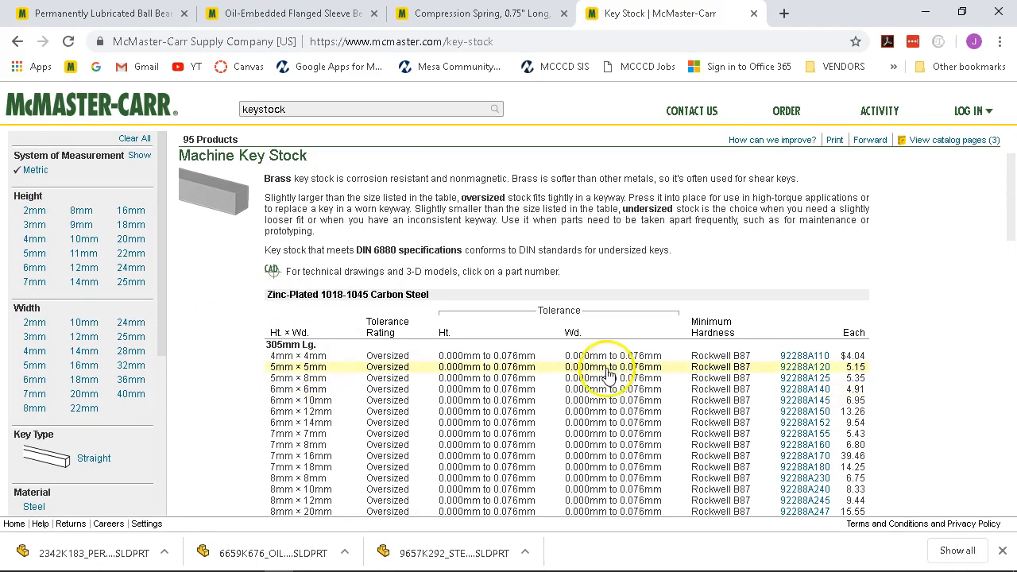
pyautogui.click(926, 12)
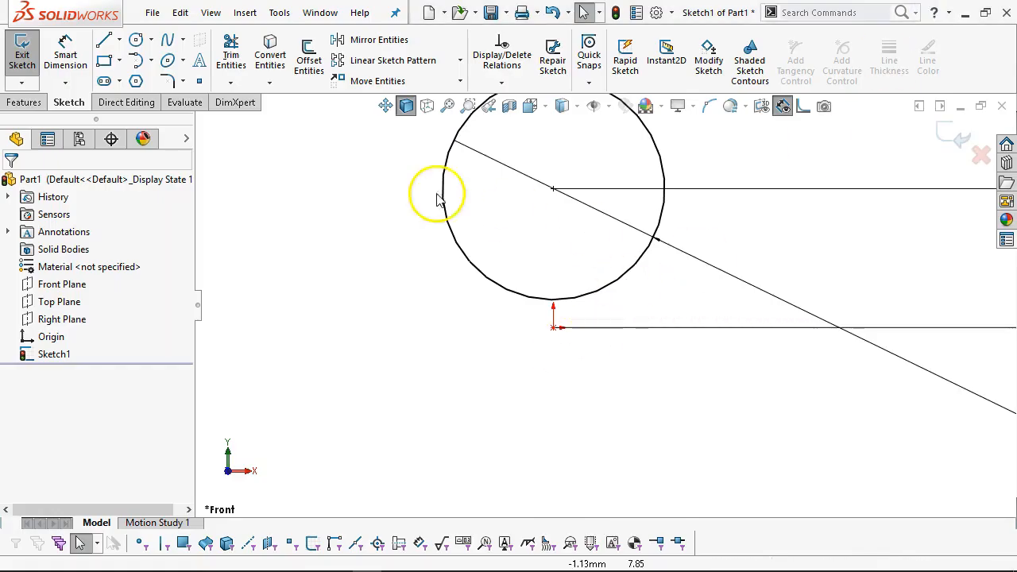
# Draw a corner rectangle across the bottom of the Ø16 bore for the keyway.
pyautogui.click(120, 61)
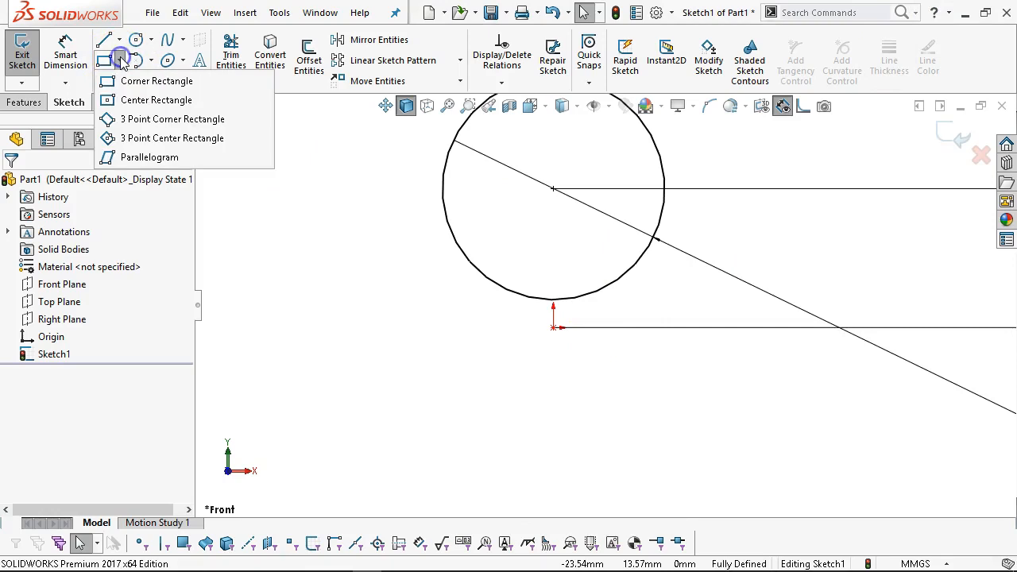
pyautogui.click(151, 83)
pyautogui.scroll(-2, 540, 294)
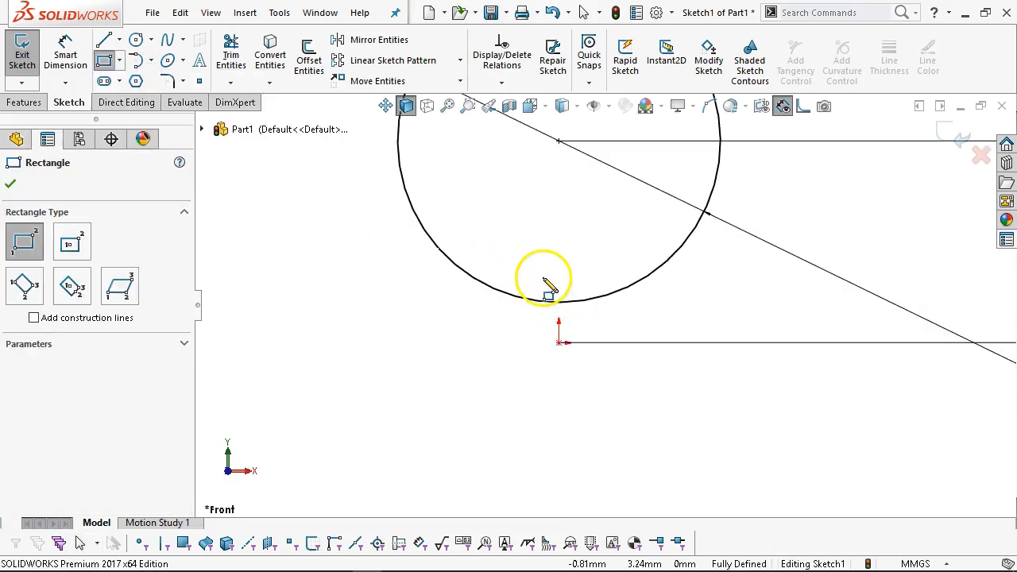
pyautogui.click(584, 318)
pyautogui.scroll(-2, 625, 317)
pyautogui.rightClick(632, 288)
pyautogui.click(698, 299)
# Align the rectangle's bottom-edge midpoint vertically with the sketch origin.
pyautogui.click(507, 355)
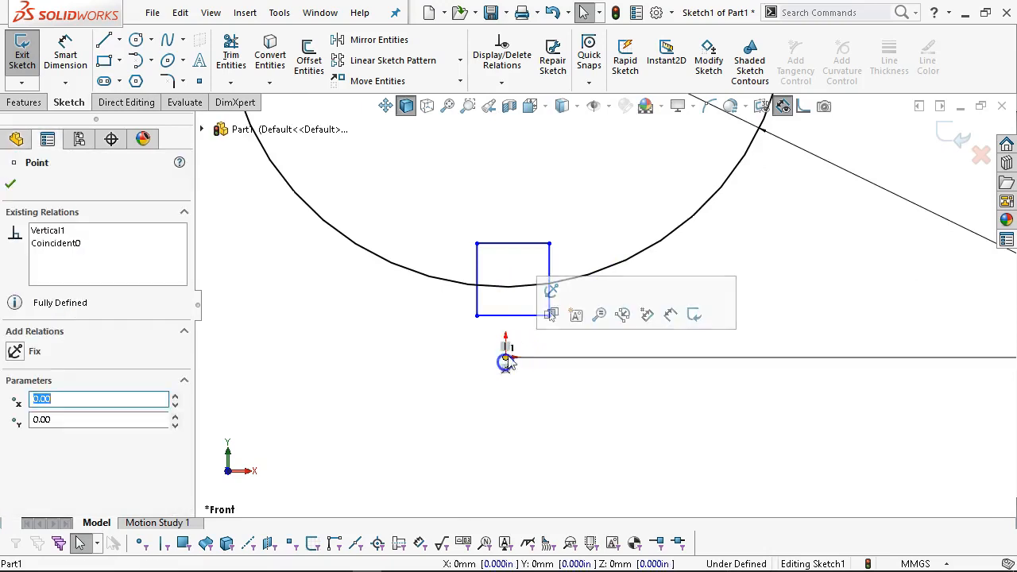
pyautogui.click(517, 316)
pyautogui.rightClick(517, 316)
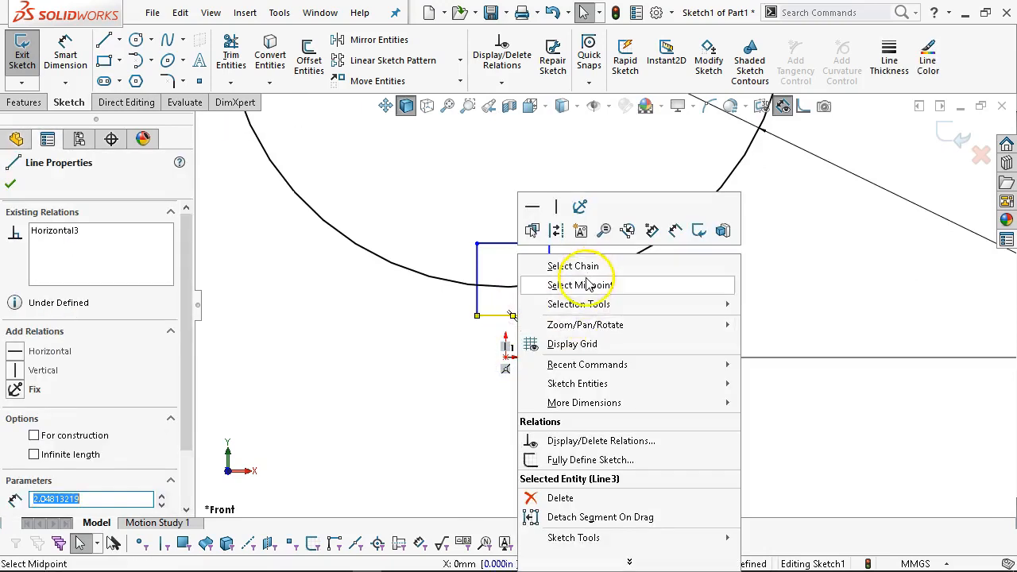
pyautogui.click(588, 279)
pyautogui.keyDown('ctrl'); pyautogui.click(507, 355); pyautogui.keyUp('ctrl')
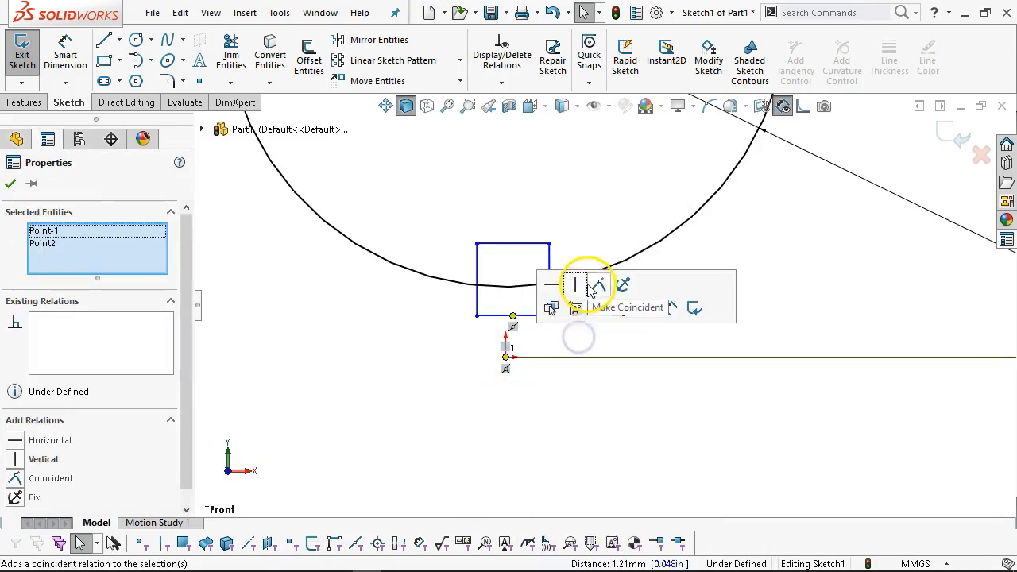
pyautogui.click(574, 283)
# Make the rectangle's left-edge midpoint concentric with the bore circle.
pyautogui.scroll(4, 512, 237)
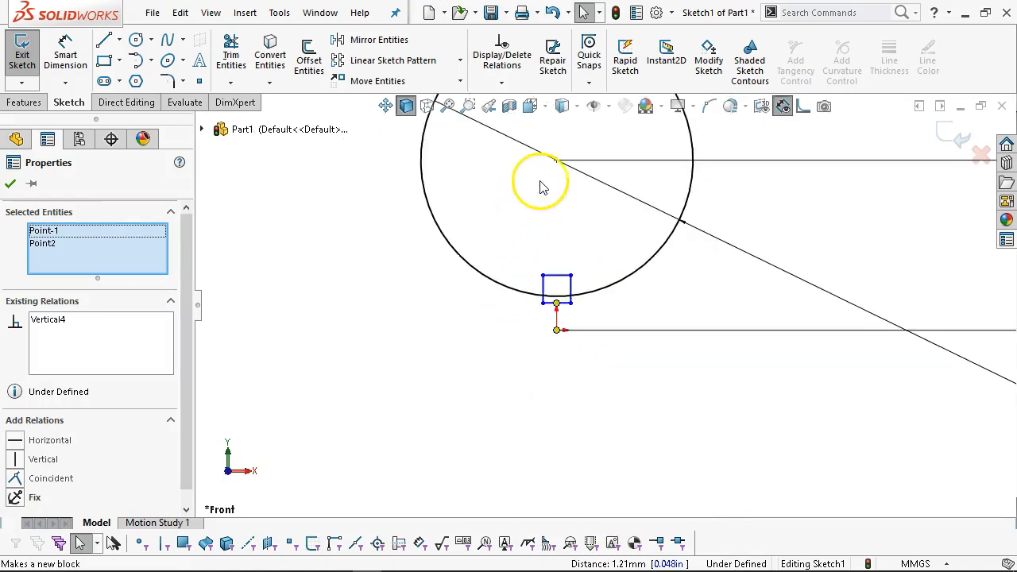
pyautogui.scroll(-2, 540, 186)
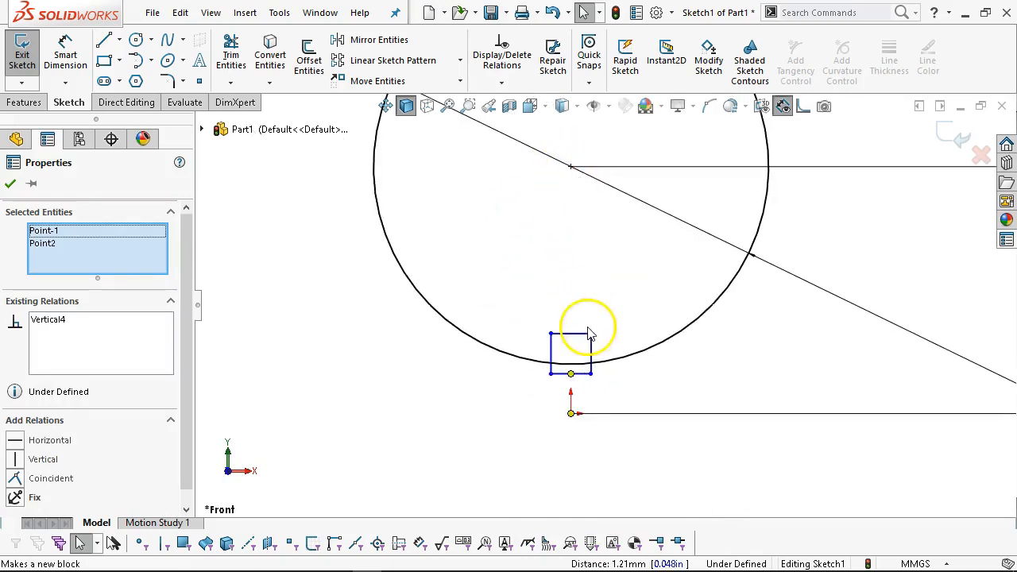
pyautogui.scroll(-3, 584, 350)
pyautogui.rightClick(518, 349)
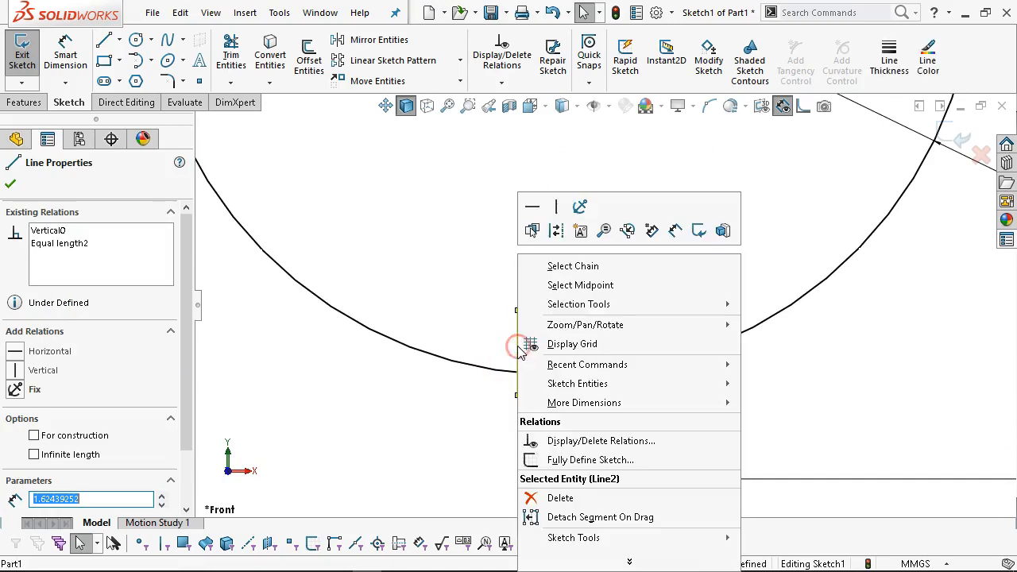
pyautogui.click(583, 280)
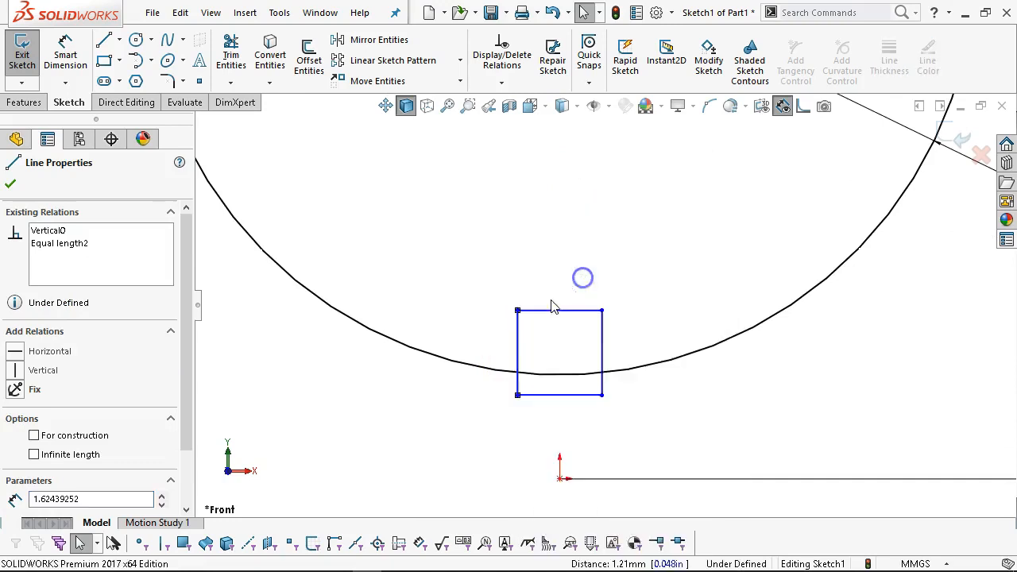
pyautogui.keyDown('ctrl'); pyautogui.click(459, 366); pyautogui.keyUp('ctrl')
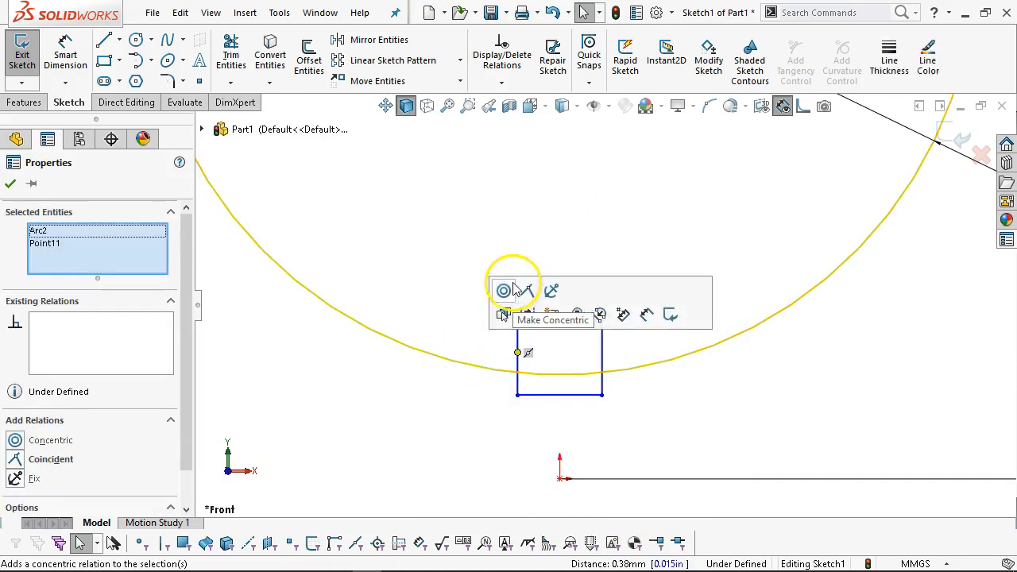
pyautogui.click(508, 290)
# Dimension the keyway width to 5 mm and zoom out to view the fully defined sketch.
pyautogui.rightClick(397, 375)
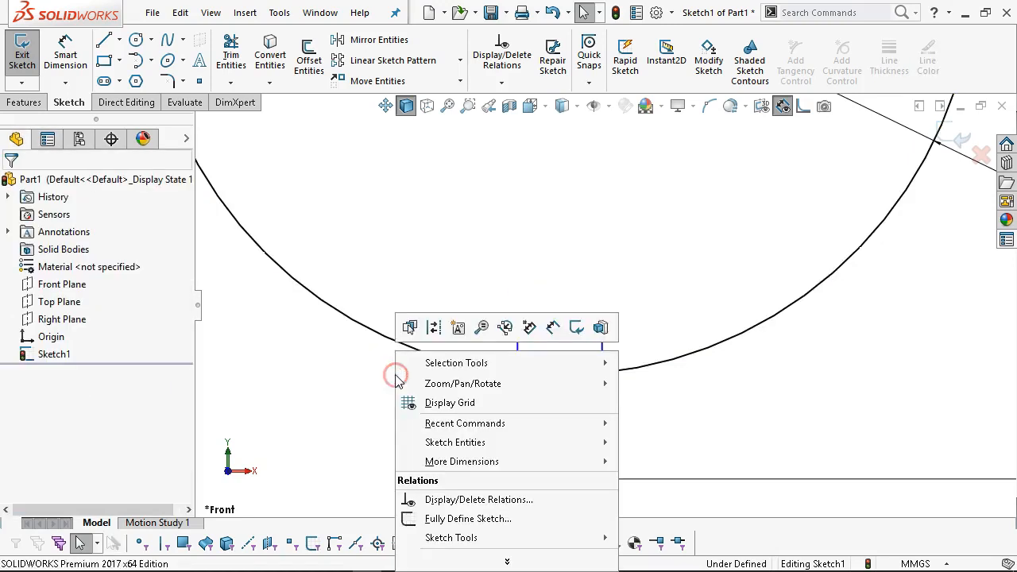
pyautogui.click(553, 327)
pyautogui.click(556, 416)
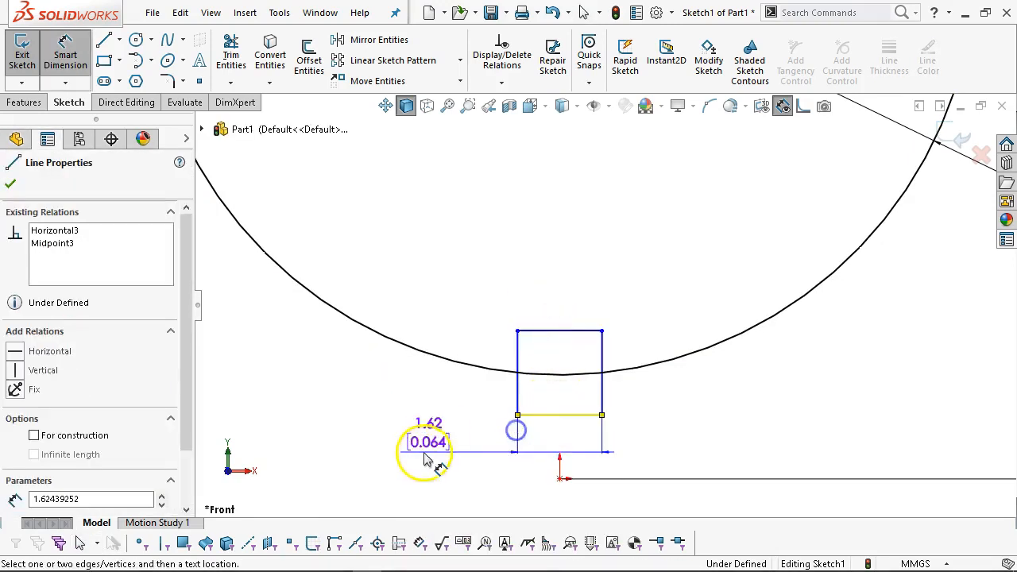
pyautogui.click(427, 457)
pyautogui.write('5')
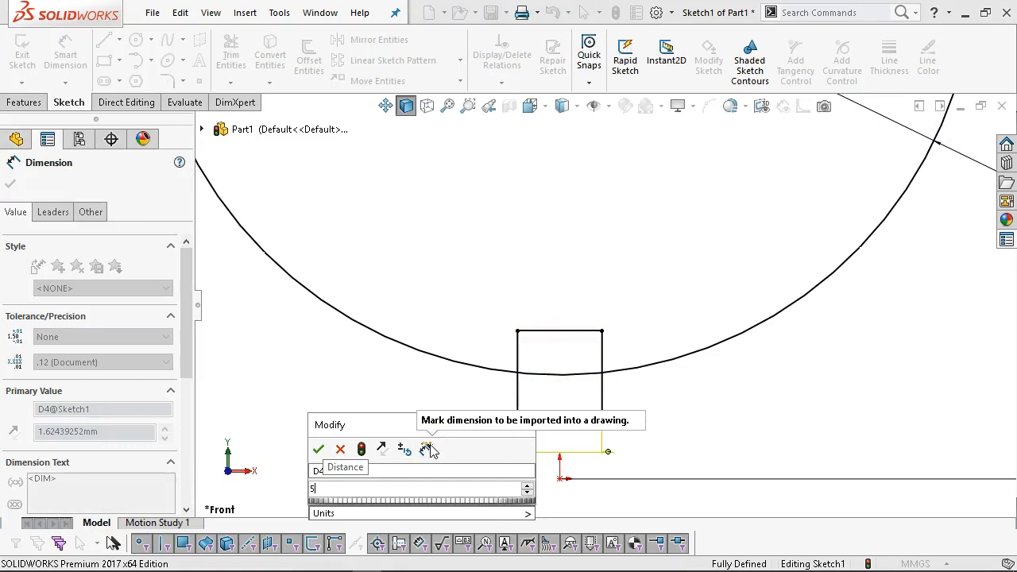
pyautogui.press('Return')
pyautogui.scroll(3, 494, 484)
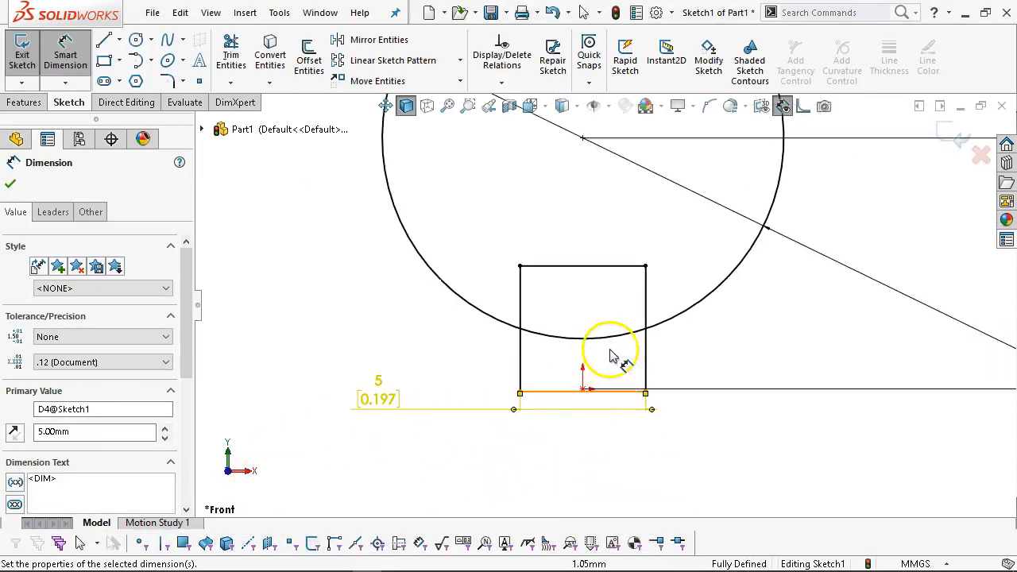
pyautogui.scroll(3, 611, 352)
pyautogui.scroll(-1, 618, 306)
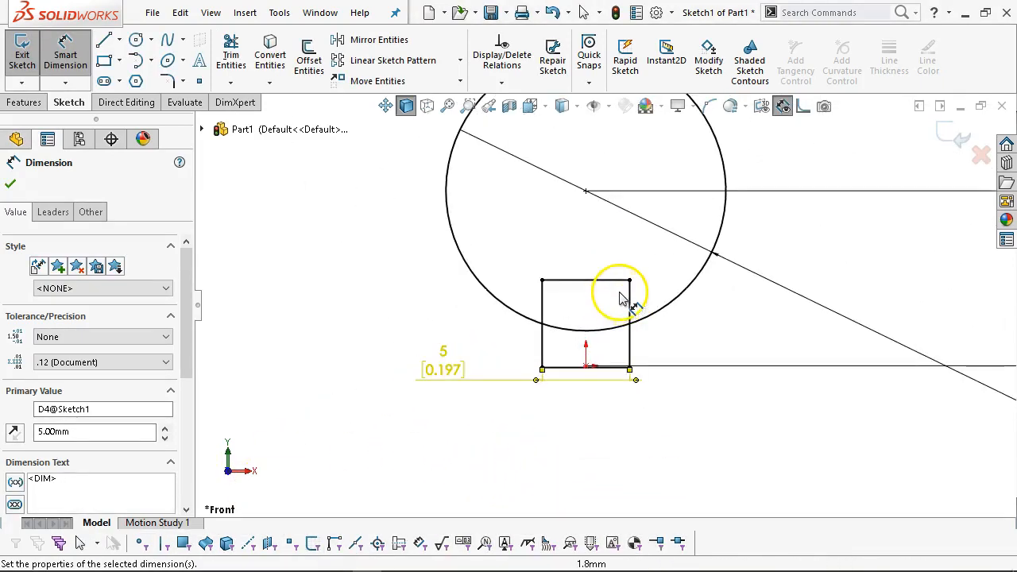
pyautogui.scroll(-1, 619, 292)
pyautogui.rightClick(307, 238)
pyautogui.click(366, 288)
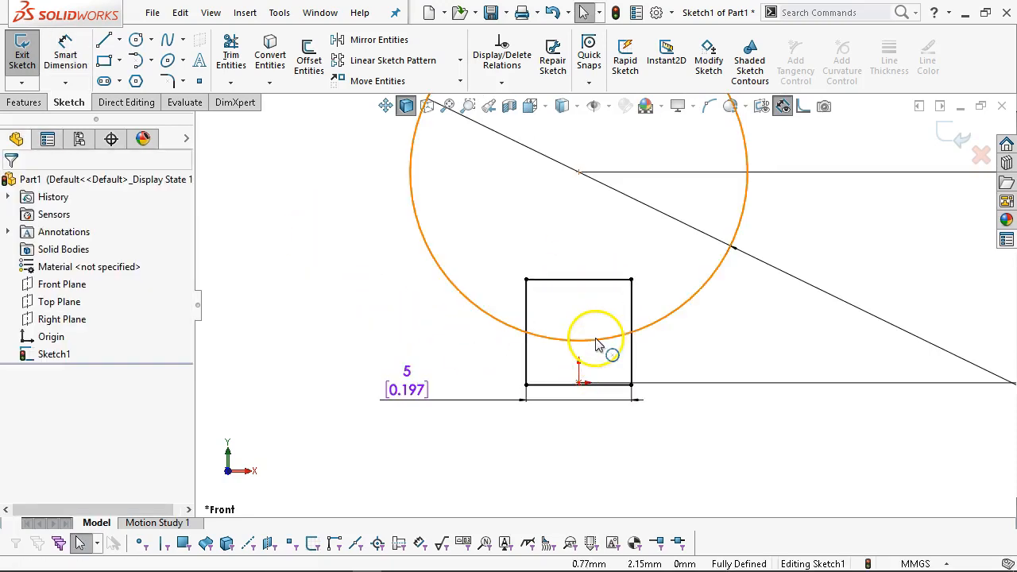
pyautogui.scroll(3, 620, 344)
pyautogui.scroll(-3, 629, 292)
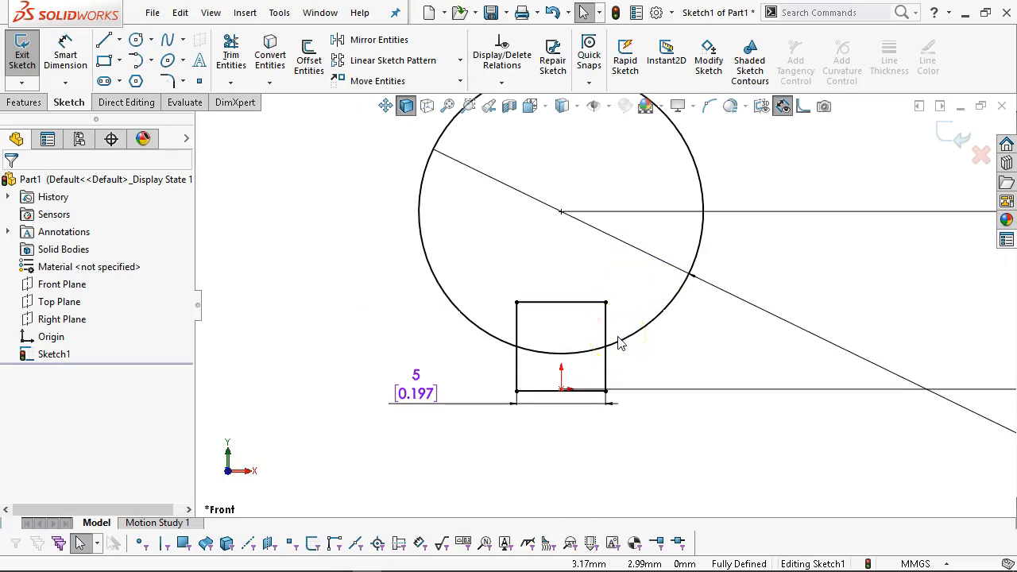
pyautogui.scroll(8, 618, 354)
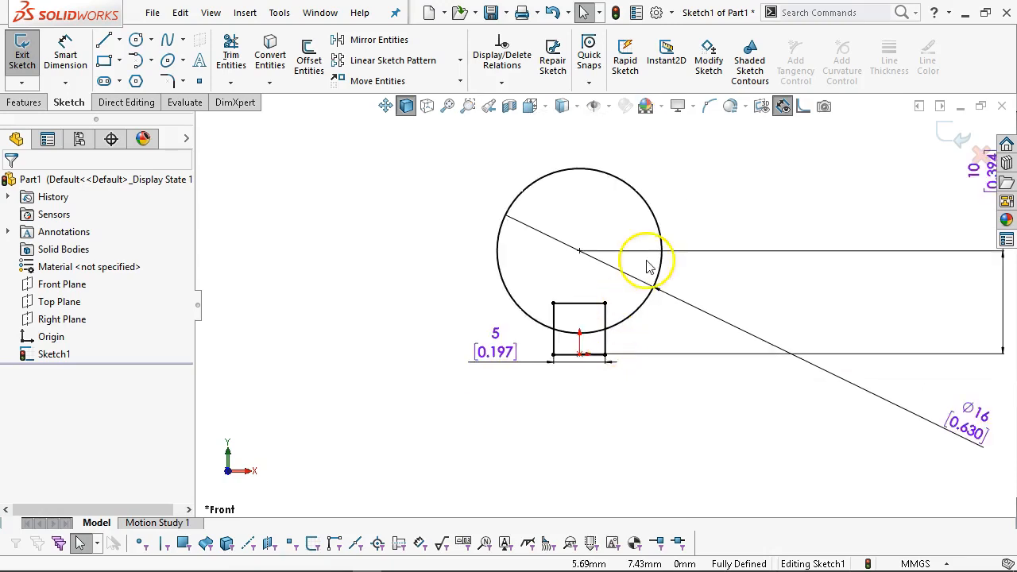
pyautogui.scroll(-1, 633, 355)
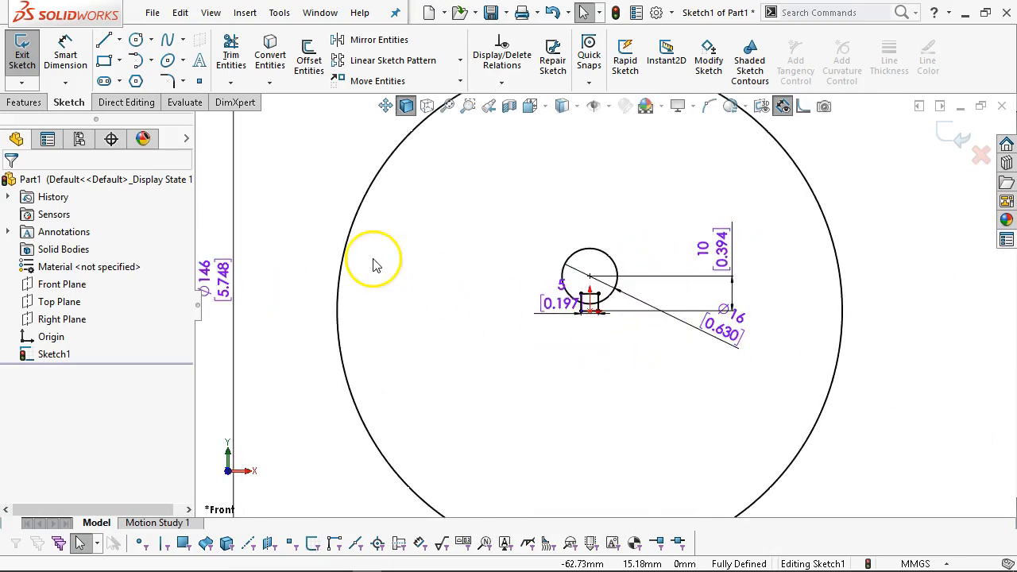
# Extrude the ring region around the keyed bore 16 mm blind, then view it from the front.
pyautogui.click(23, 103)
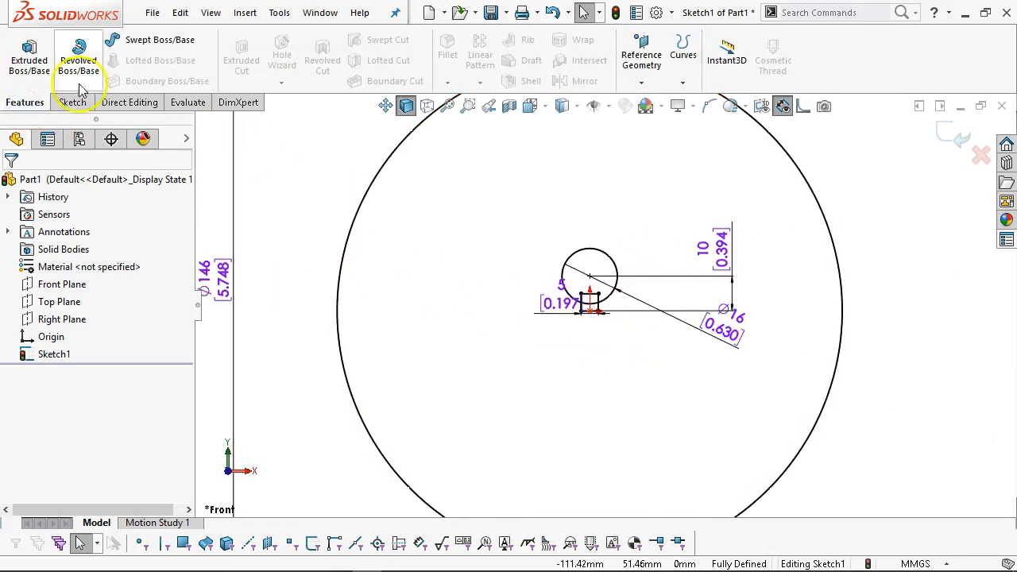
pyautogui.click(29, 57)
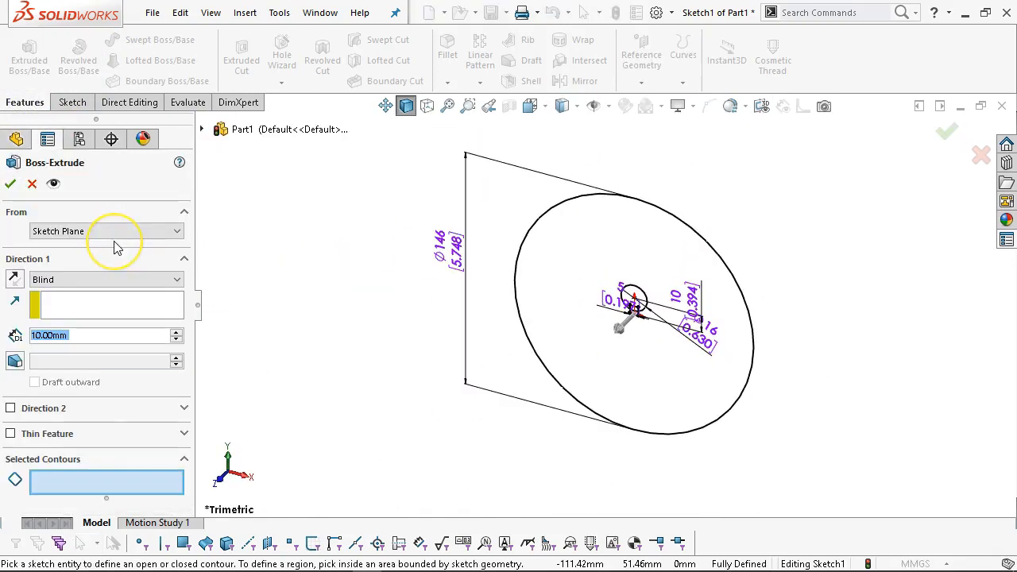
pyautogui.write('16')
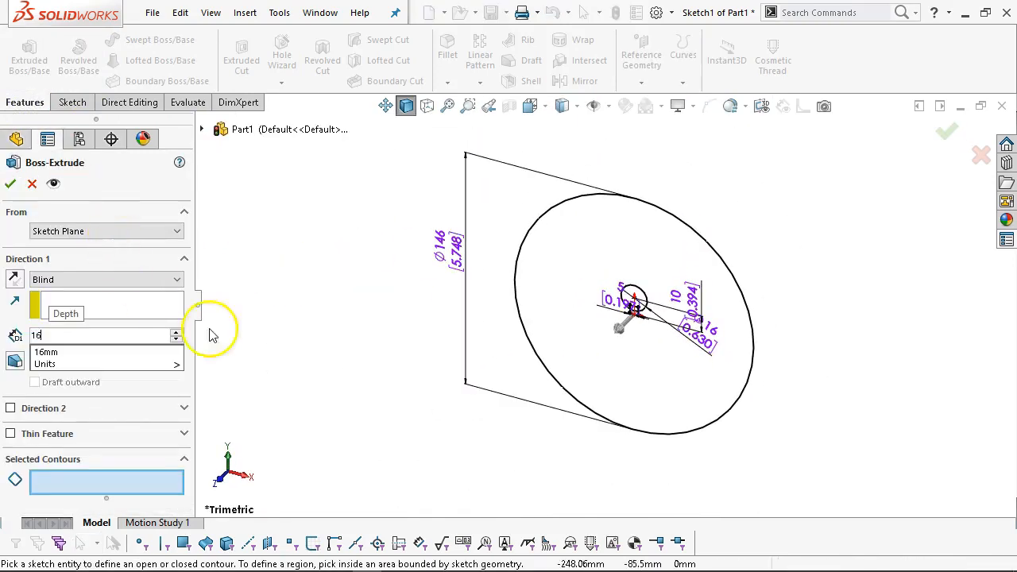
pyautogui.click(624, 322)
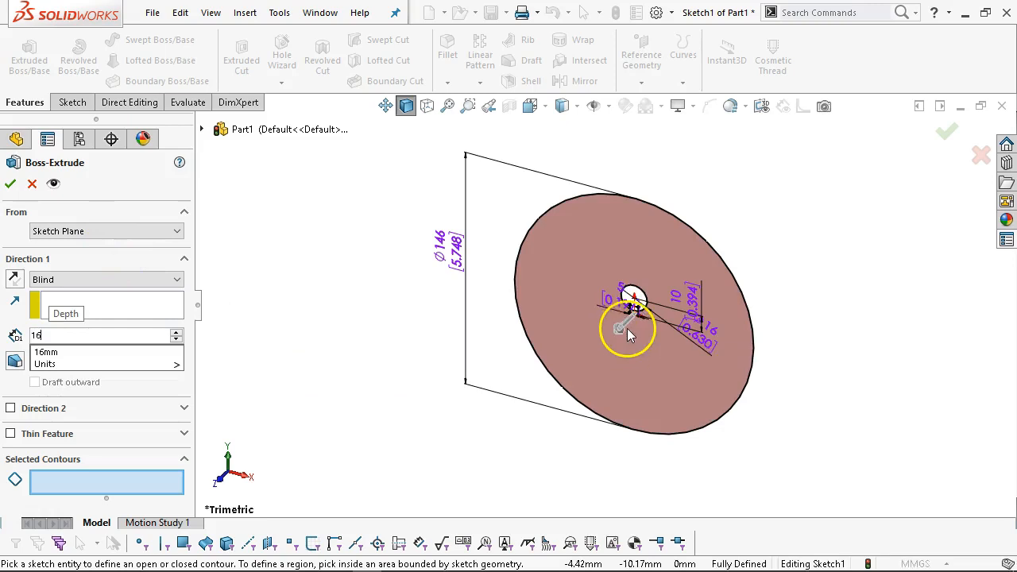
pyautogui.scroll(-5, 636, 362)
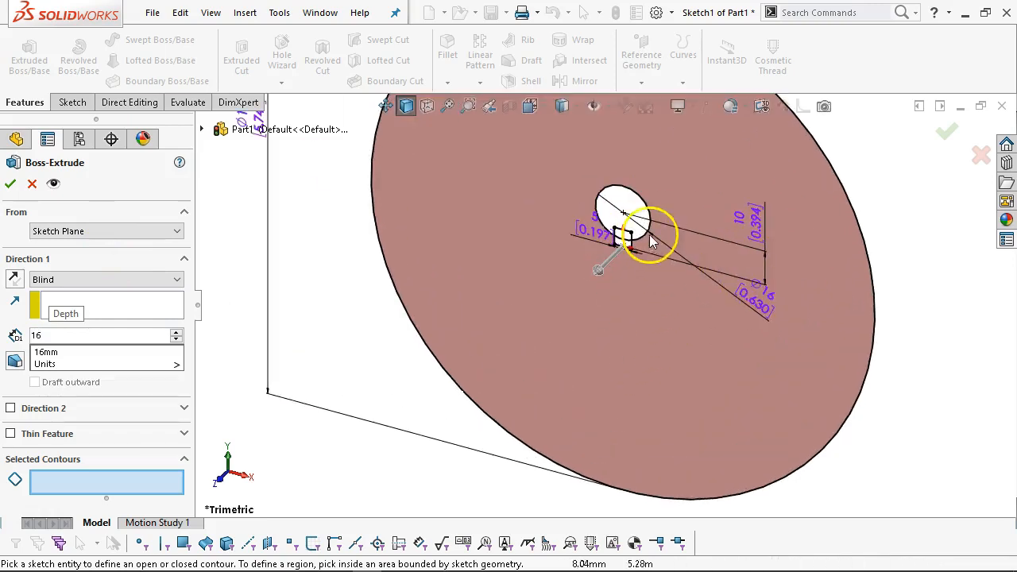
pyautogui.click(639, 375)
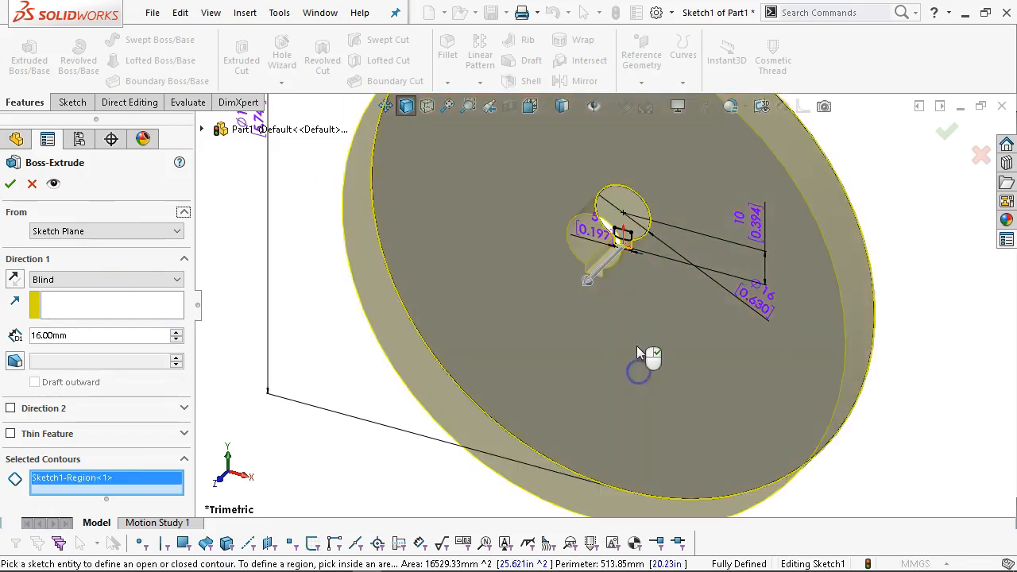
pyautogui.scroll(4, 639, 357)
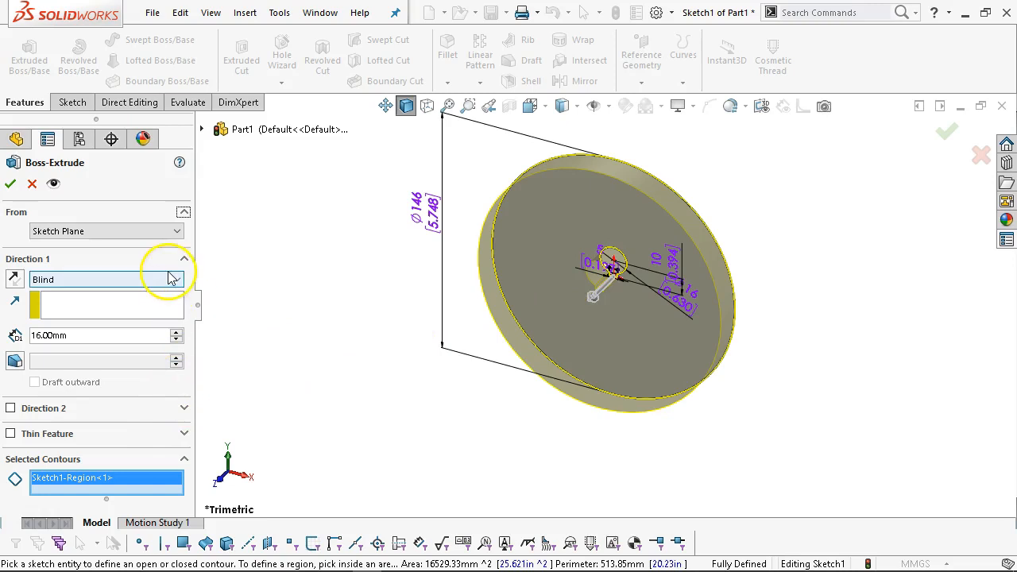
pyautogui.click(10, 183)
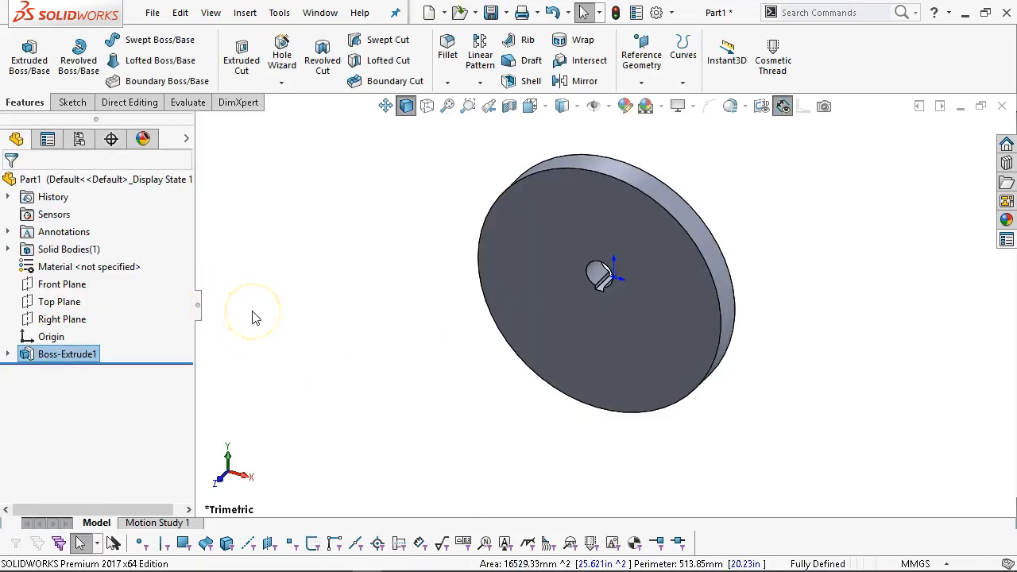
pyautogui.hotkey('ctrl', '1')
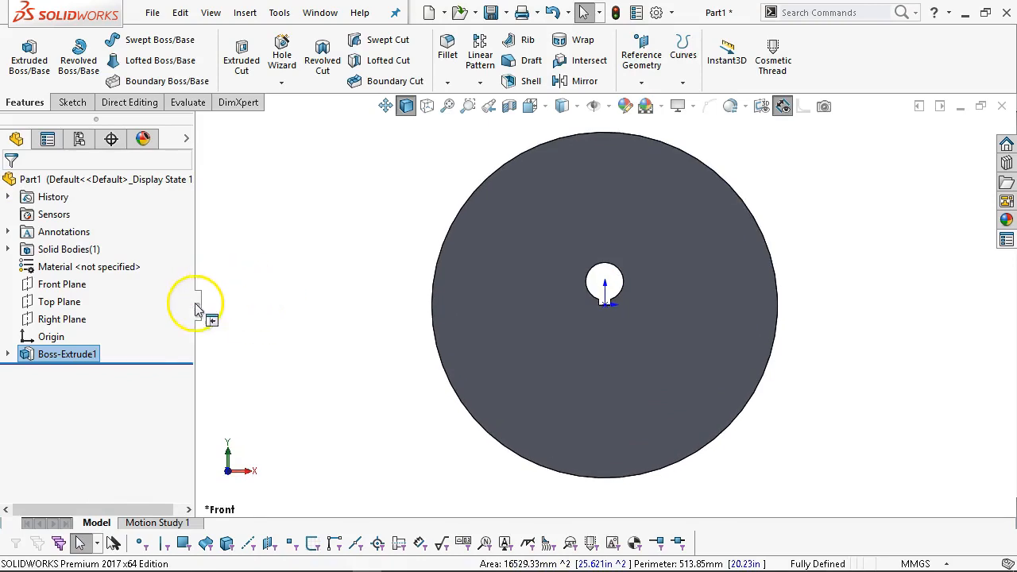
# Apply AISI 304 steel from the material library to the part.
pyautogui.rightClick(60, 267)
pyautogui.click(109, 282)
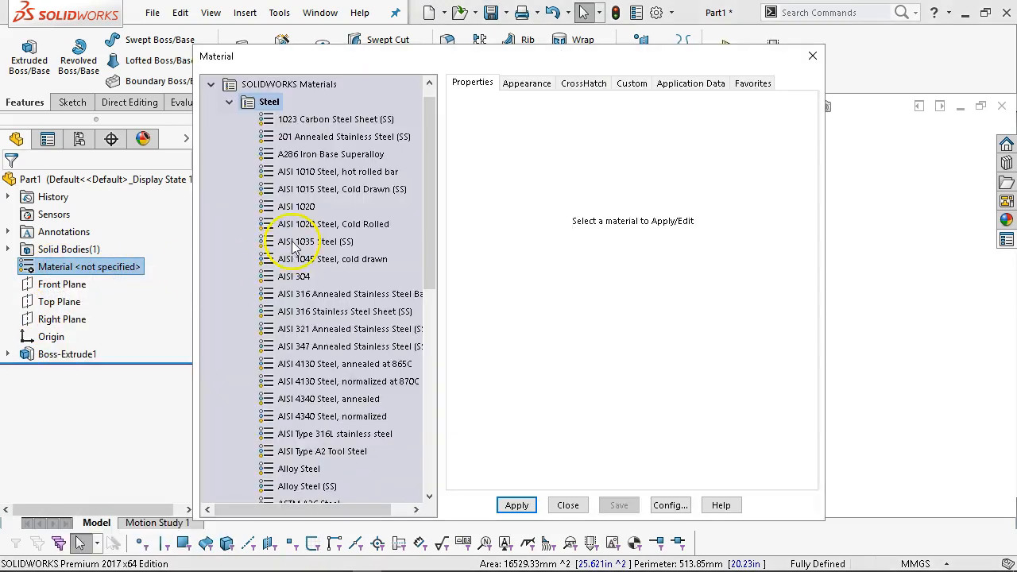
pyautogui.moveTo(429, 246)
pyautogui.mouseDown()
pyautogui.moveTo(421, 326)
pyautogui.moveTo(412, 242)
pyautogui.mouseUp()
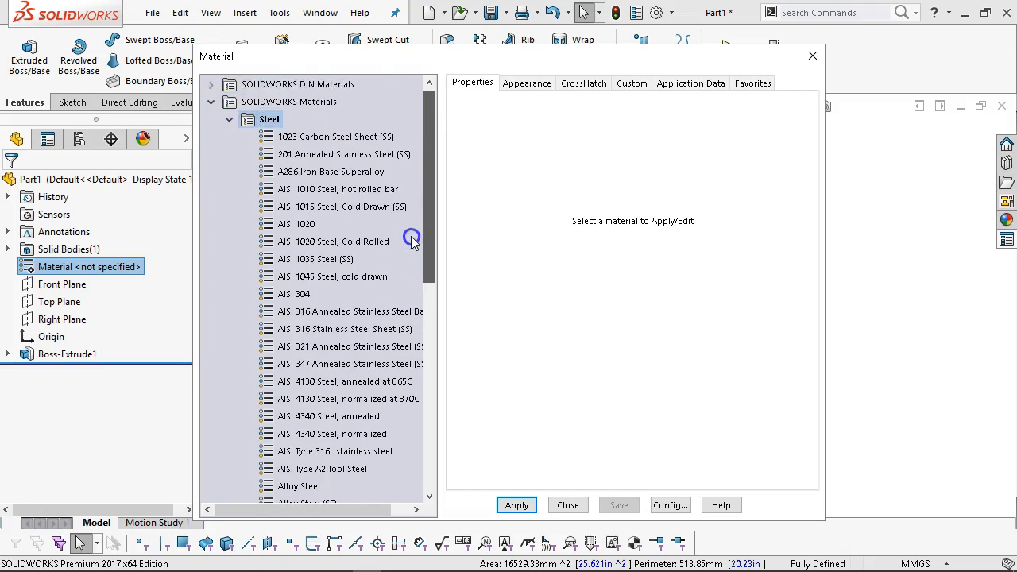
pyautogui.moveTo(411, 241); pyautogui.dragTo(429, 256)
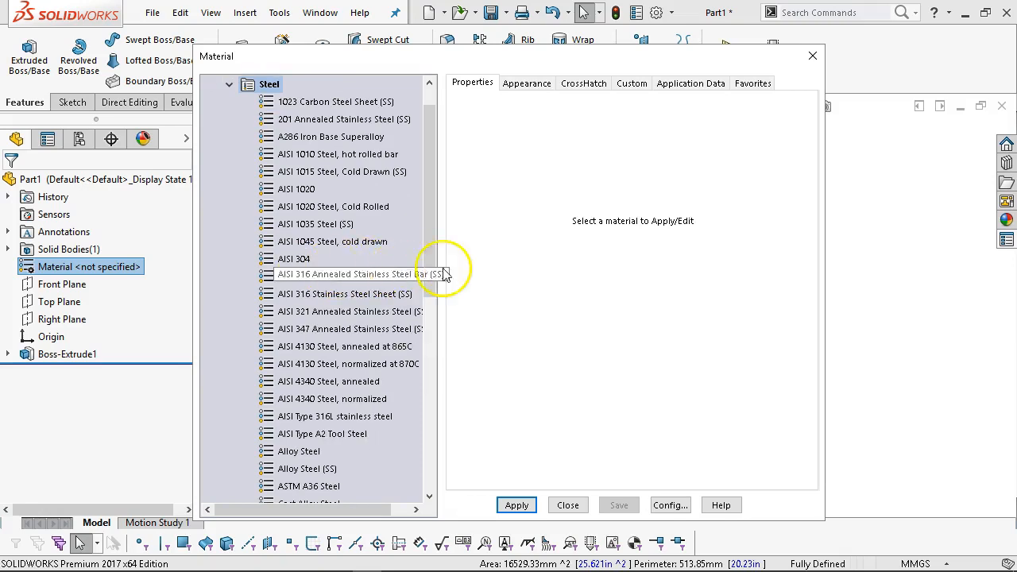
pyautogui.moveTo(428, 263); pyautogui.dragTo(439, 240)
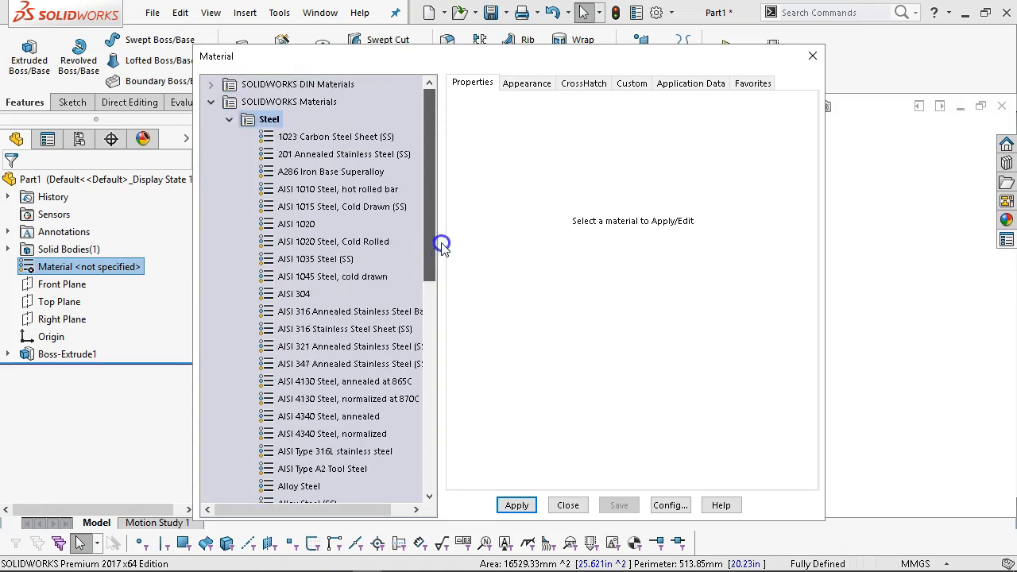
pyautogui.click(284, 295)
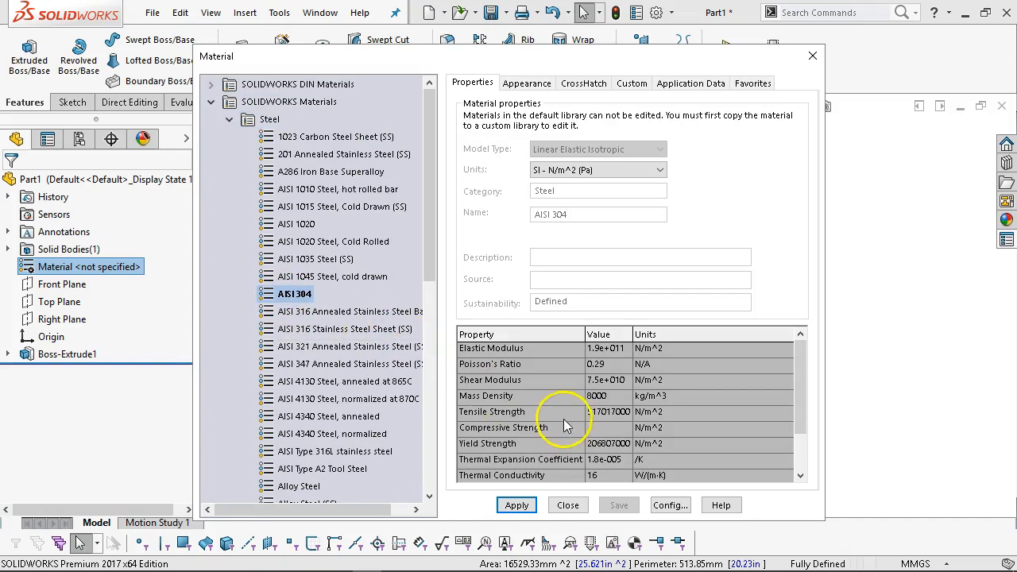
pyautogui.moveTo(477, 57); pyautogui.dragTo(461, 20)
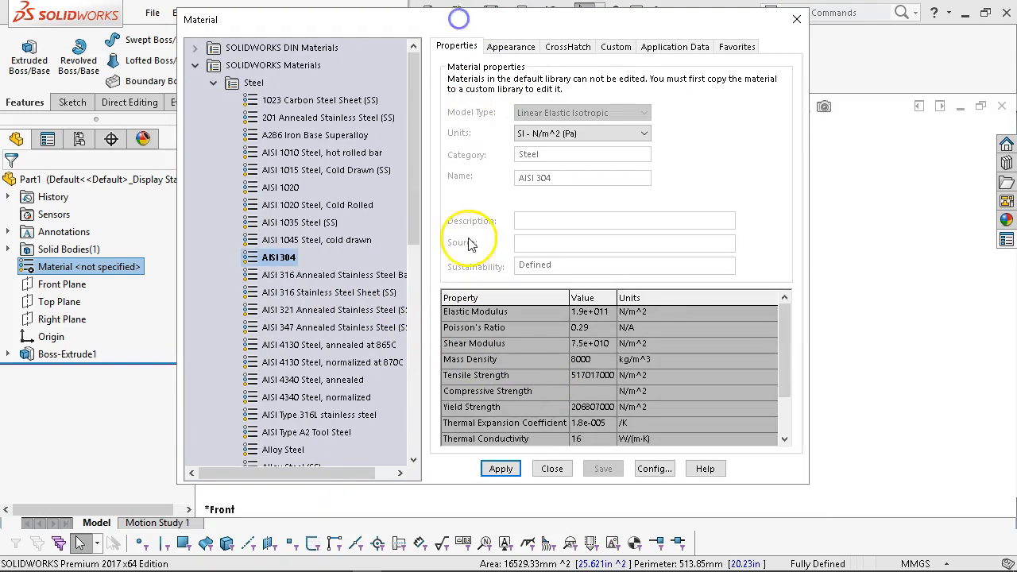
pyautogui.click(500, 469)
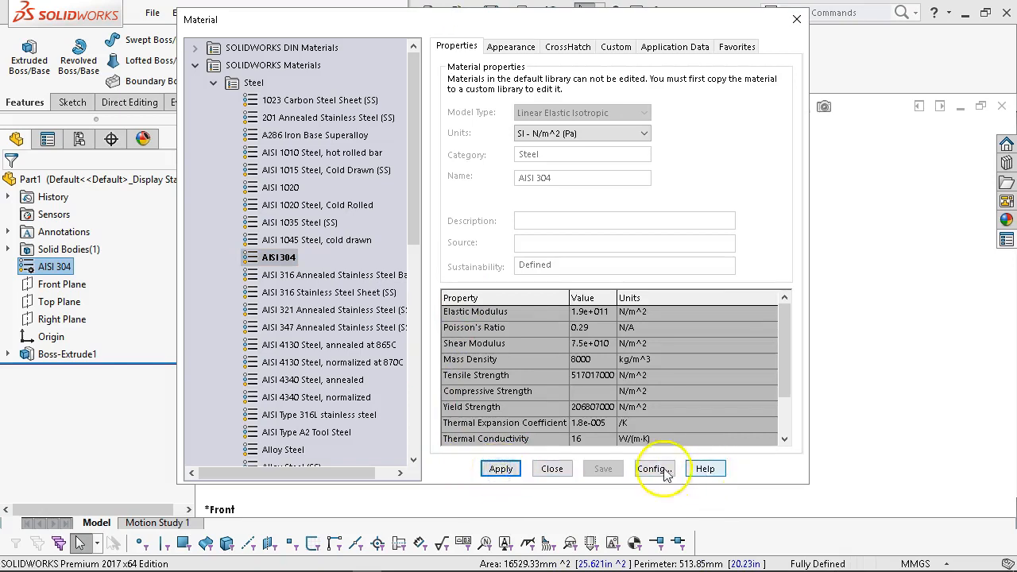
pyautogui.click(551, 469)
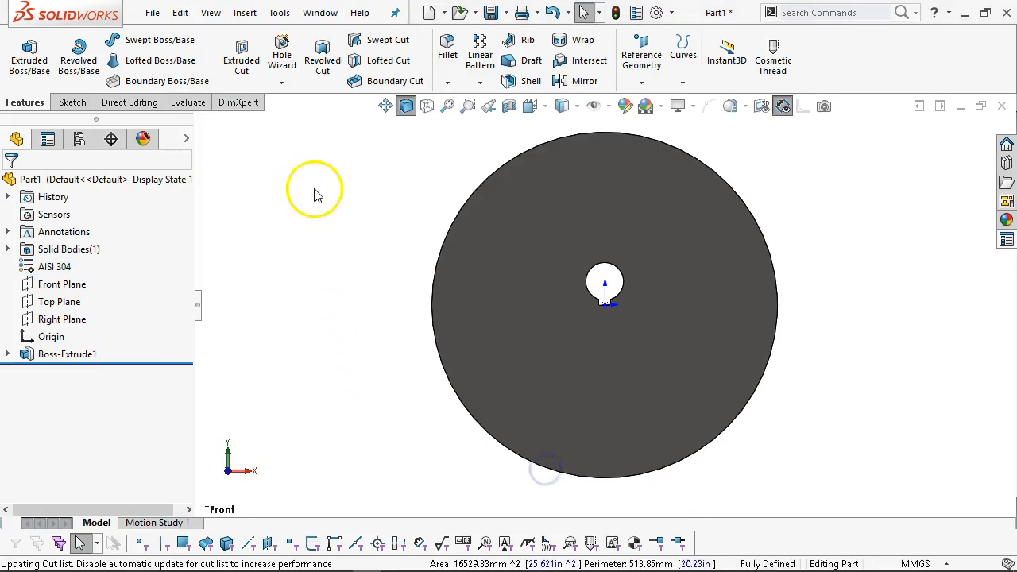
pyautogui.click(184, 104)
# Compute mass properties (2115.754 g, 264469.243 mm³) and orbit the disc while reviewing them.
pyautogui.click(112, 62)
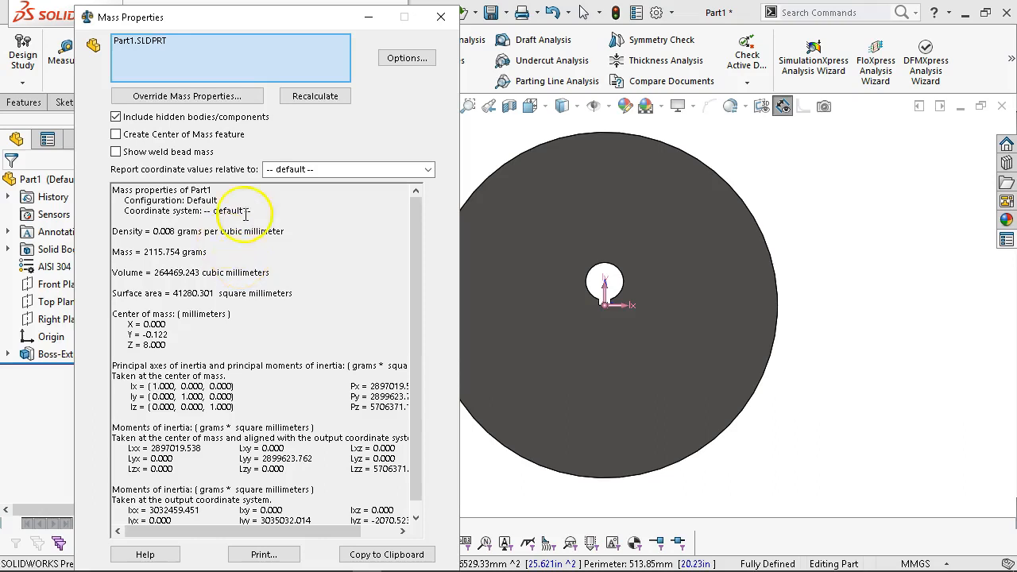
pyautogui.scroll(-3, 584, 306)
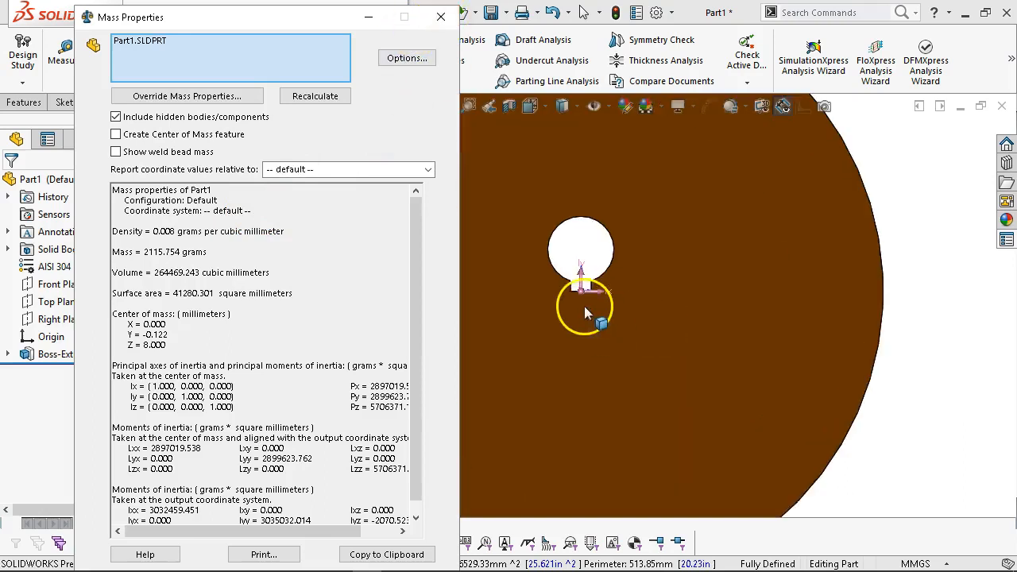
pyautogui.scroll(4, 588, 301)
pyautogui.moveTo(628, 283); pyautogui.dragTo(679, 387, button='middle')
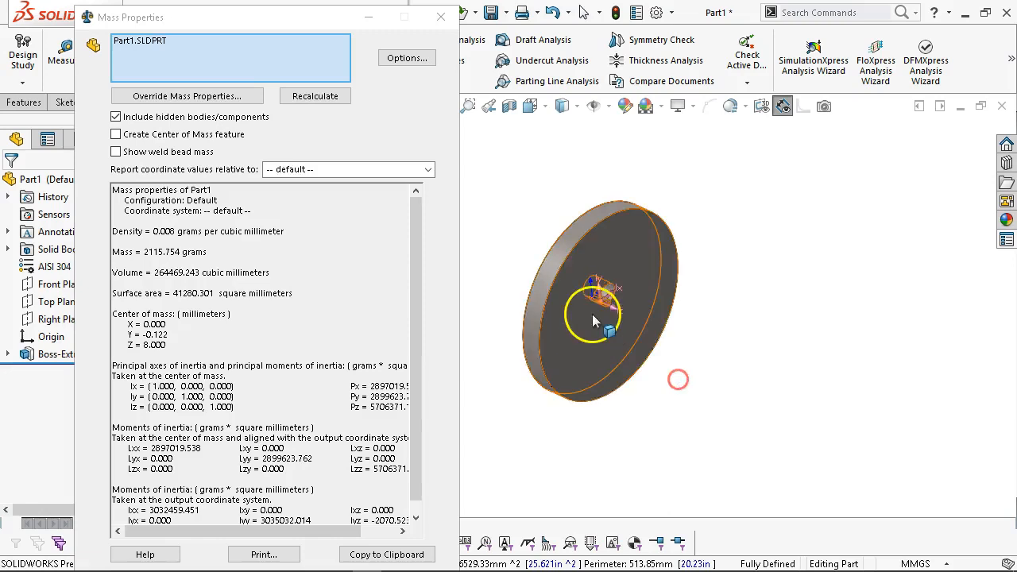
pyautogui.scroll(-5, 603, 306)
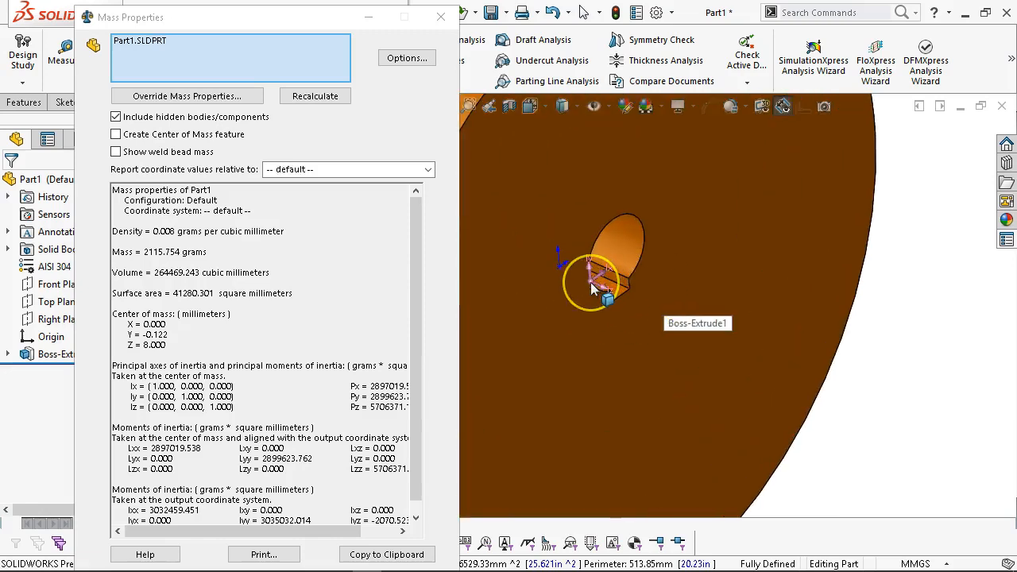
pyautogui.click(850, 390)
pyautogui.hotkey('ctrl', '1')
pyautogui.scroll(-4, 608, 309)
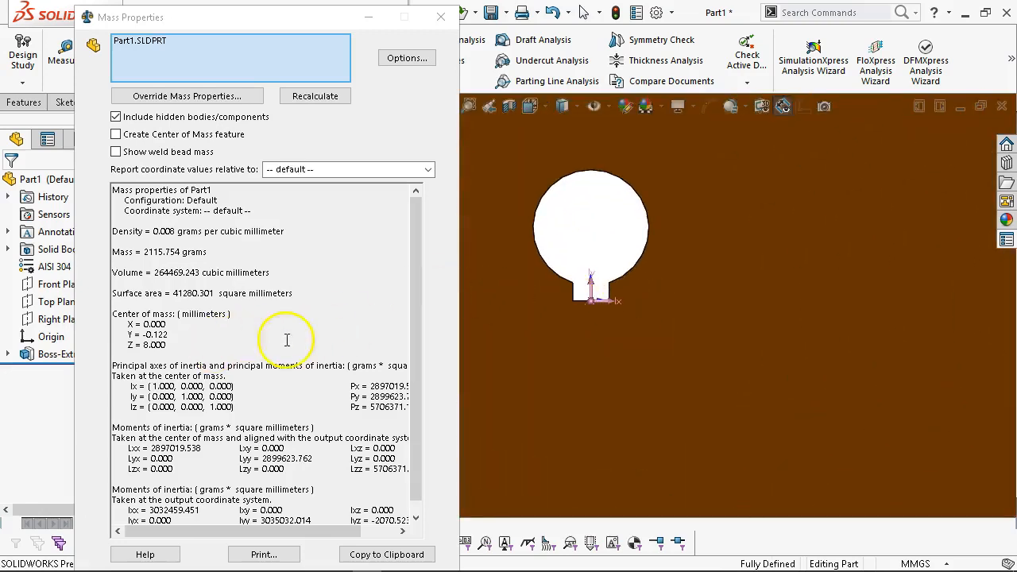
pyautogui.scroll(4, 587, 347)
pyautogui.moveTo(313, 16); pyautogui.dragTo(717, 39)
pyautogui.moveTo(317, 381); pyautogui.dragTo(270, 432, button='middle')
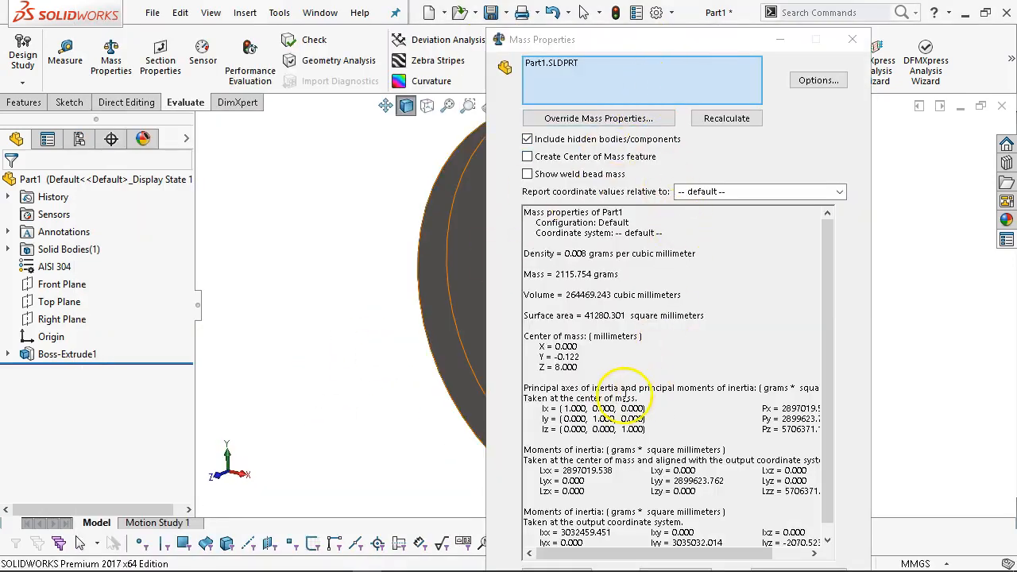
pyautogui.moveTo(679, 43); pyautogui.dragTo(204, 17)
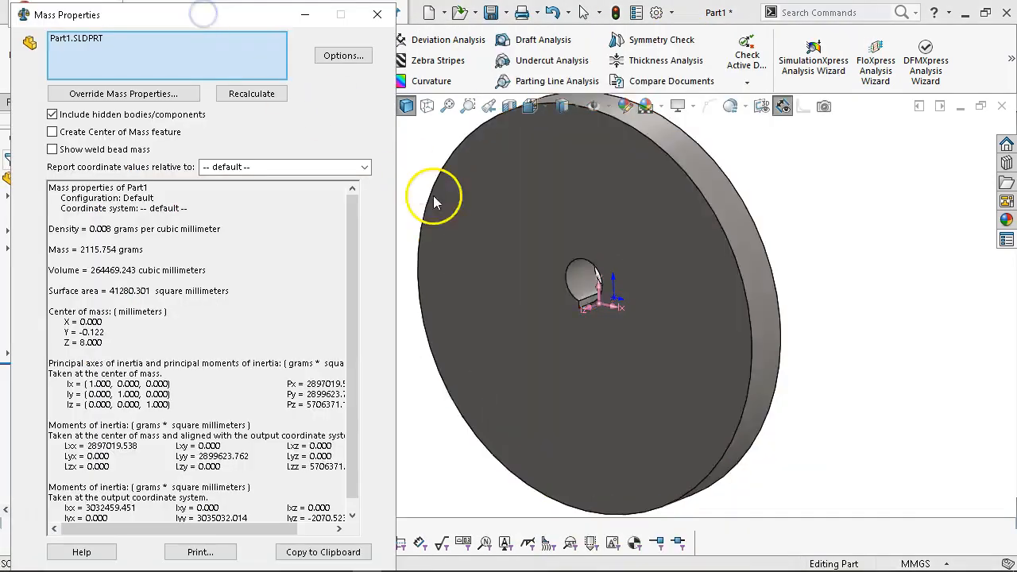
pyautogui.scroll(-1, 541, 300)
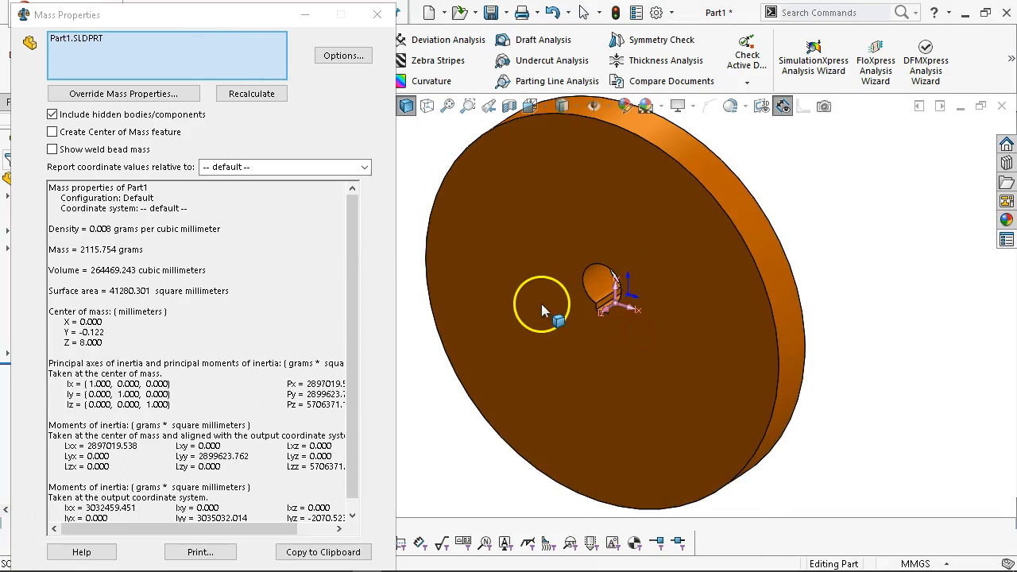
pyautogui.scroll(-2, 554, 292)
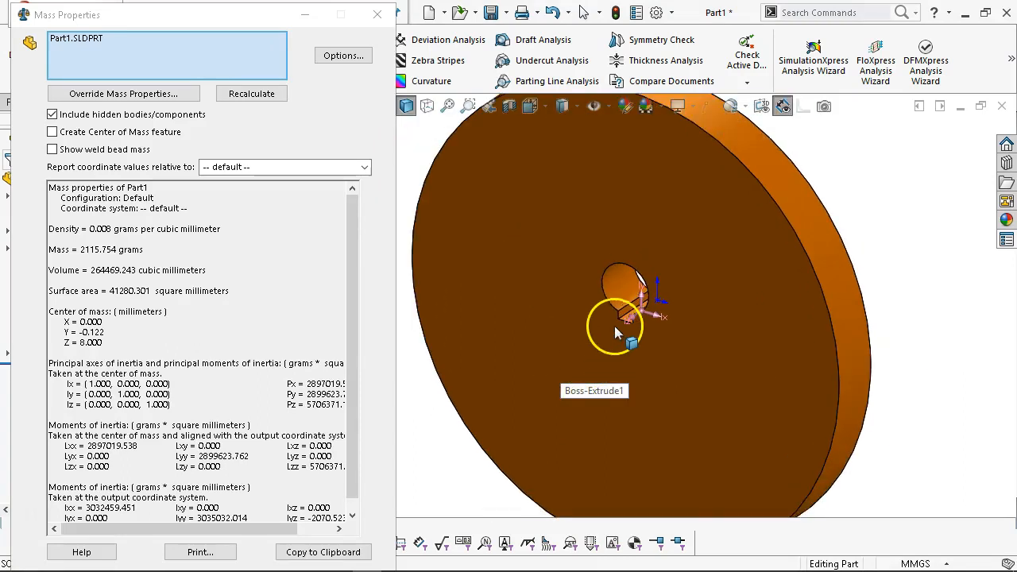
pyautogui.scroll(-1, 508, 267)
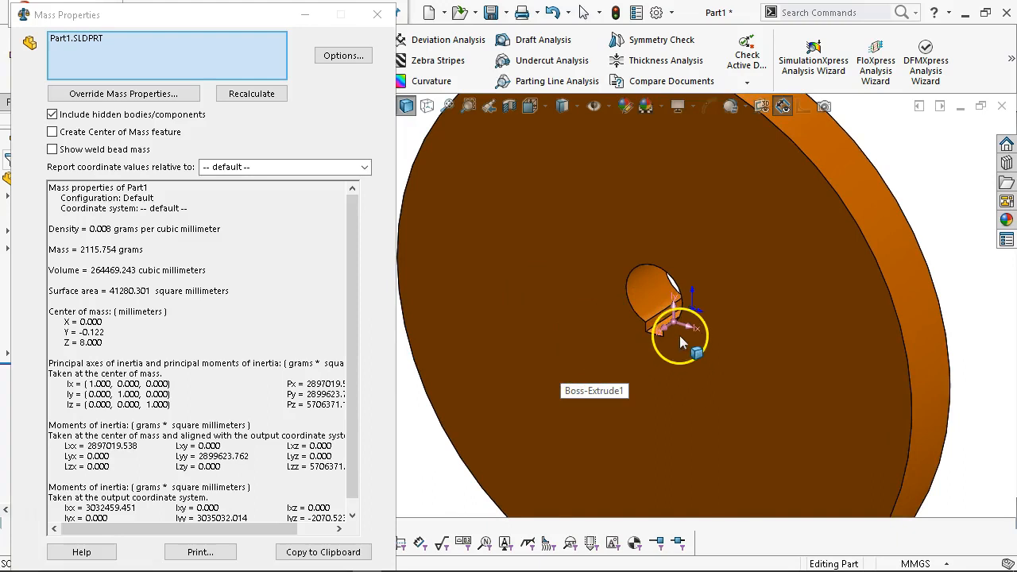
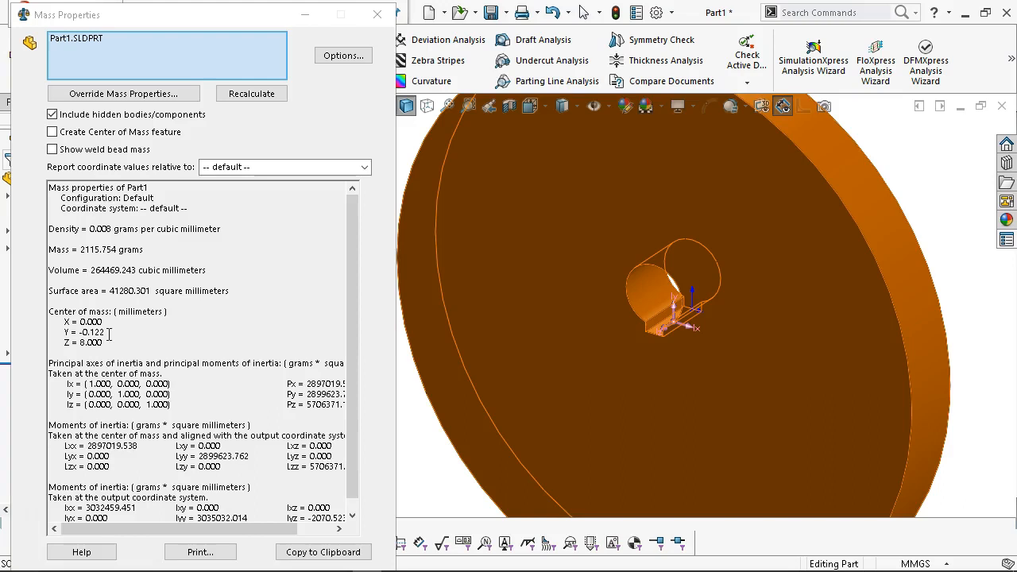
# Fit the disc in view and close the Mass Properties report.
pyautogui.press('f')
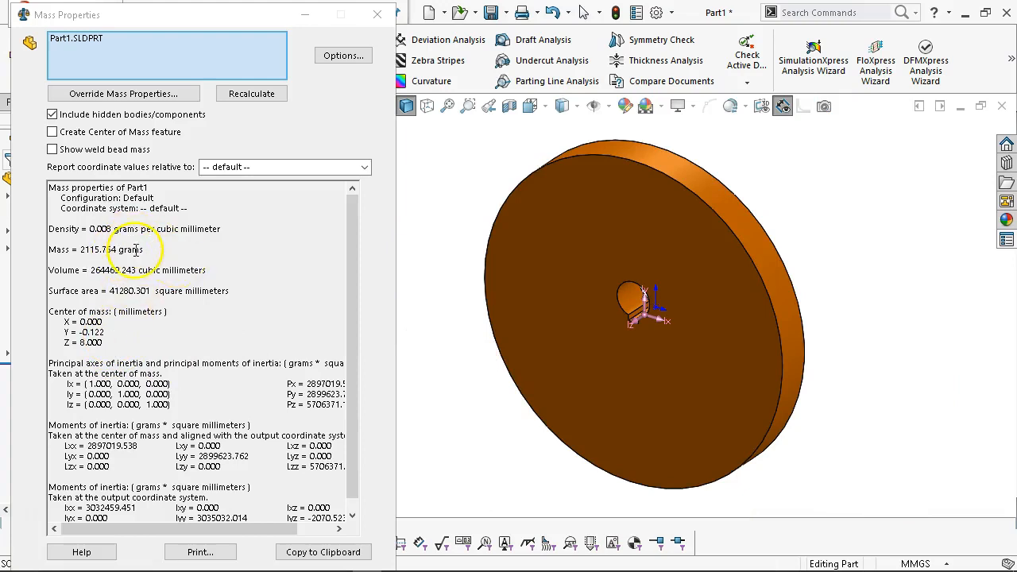
pyautogui.click(378, 15)
pyautogui.click(449, 350)
# From Front view, save the disc as CAM in OneDrive > 2019S MFG113 > Cam Follower > CF.
pyautogui.hotkey('ctrl', '1')
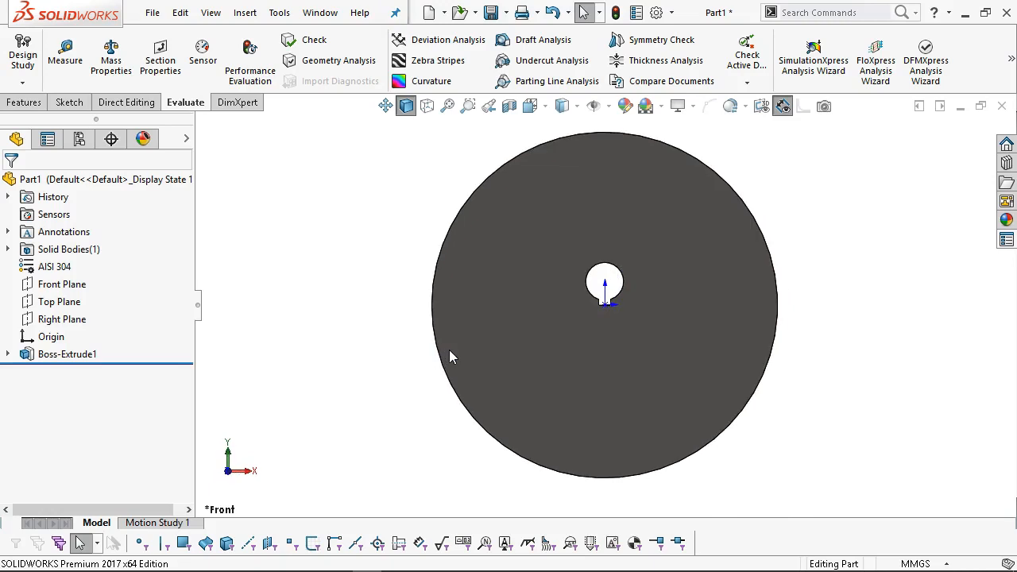
pyautogui.click(492, 12)
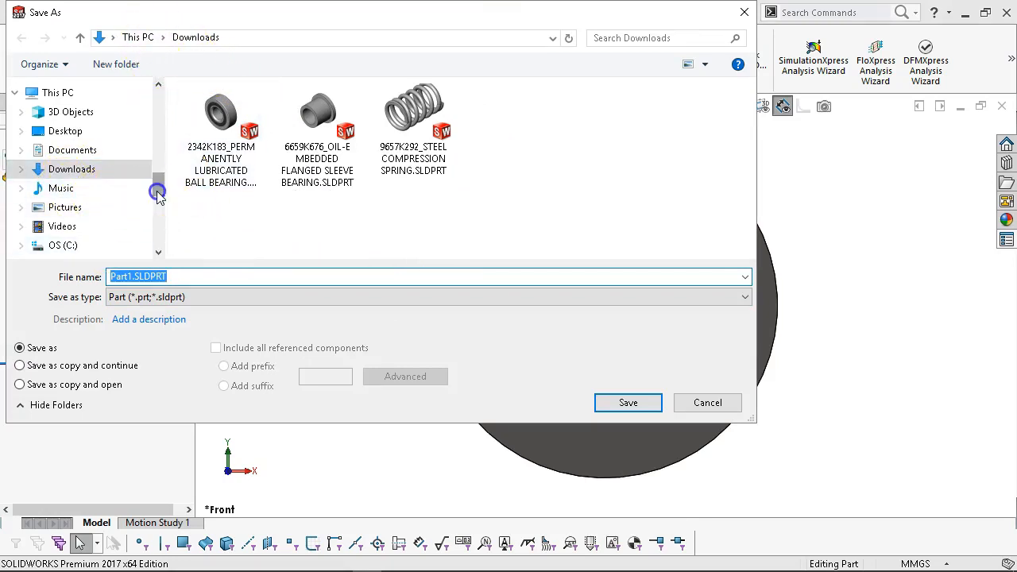
pyautogui.moveTo(157, 193); pyautogui.dragTo(158, 209)
pyautogui.scroll(2, 65, 139)
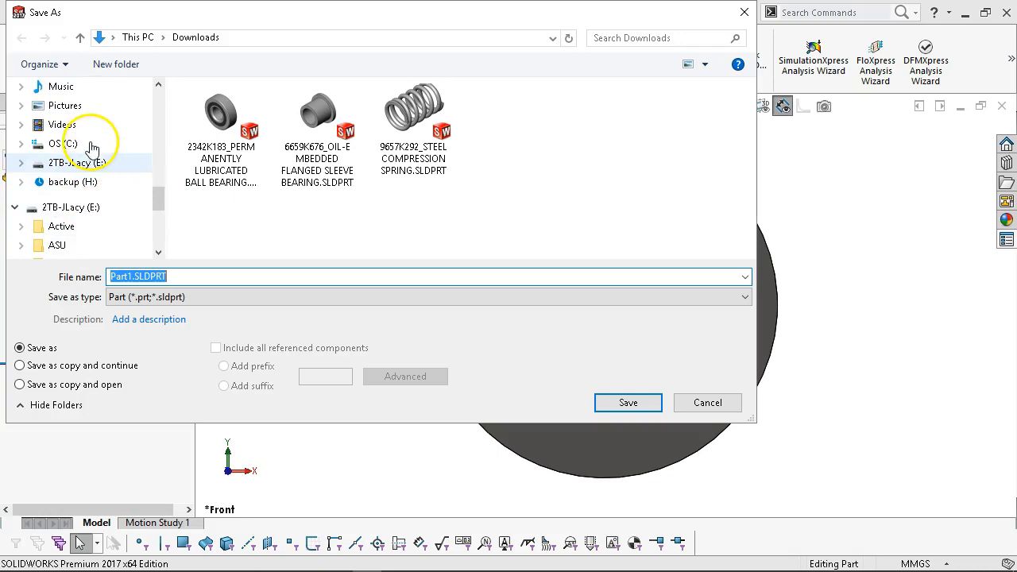
pyautogui.scroll(2, 93, 148)
pyautogui.scroll(-1, 91, 151)
pyautogui.scroll(4, 91, 150)
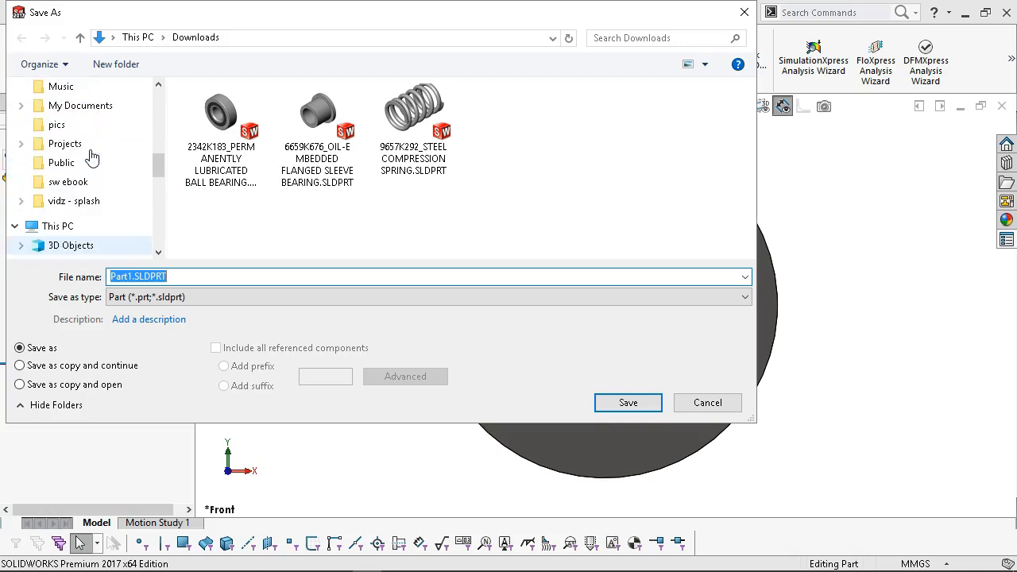
pyautogui.click(90, 150)
pyautogui.scroll(4, 75, 158)
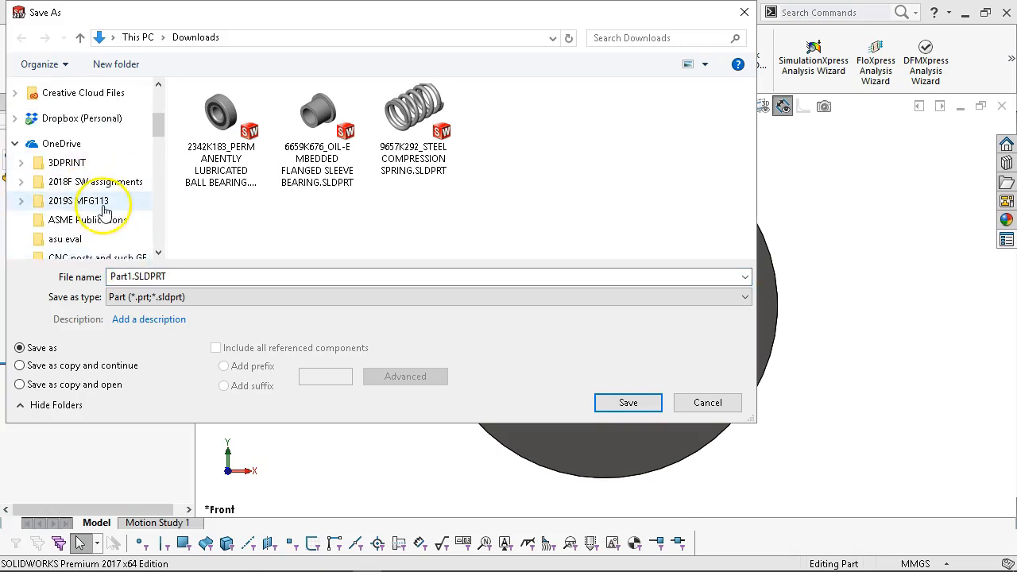
pyautogui.click(101, 205)
pyautogui.doubleClick(262, 111)
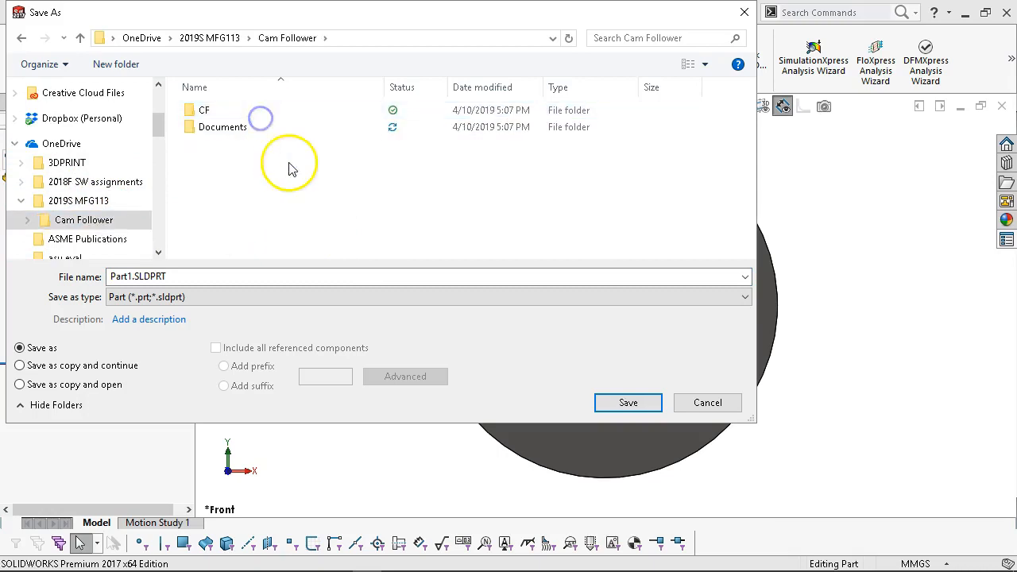
pyautogui.doubleClick(204, 109)
pyautogui.doubleClick(201, 275)
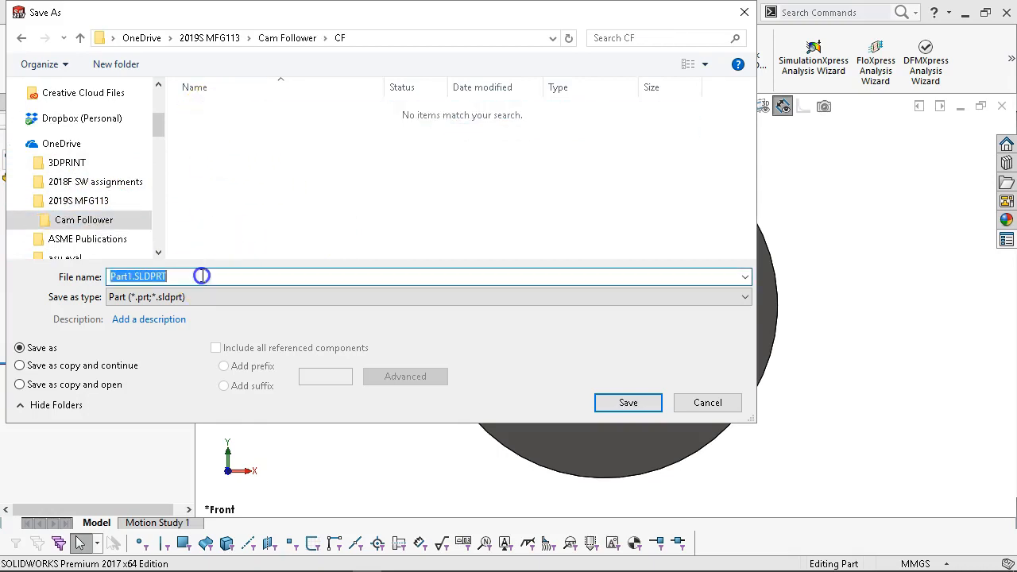
pyautogui.write('CAM')
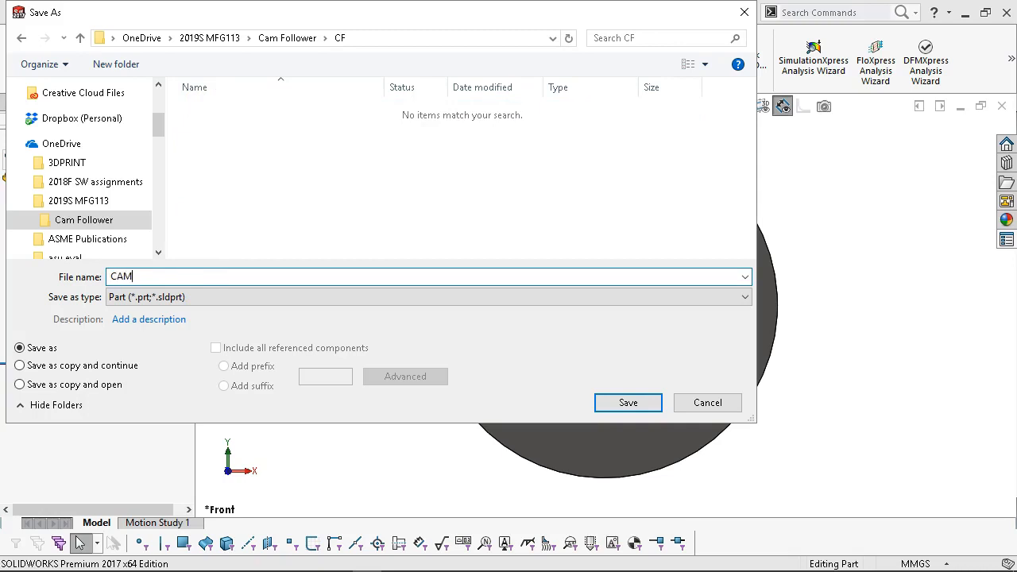
pyautogui.press('Return')
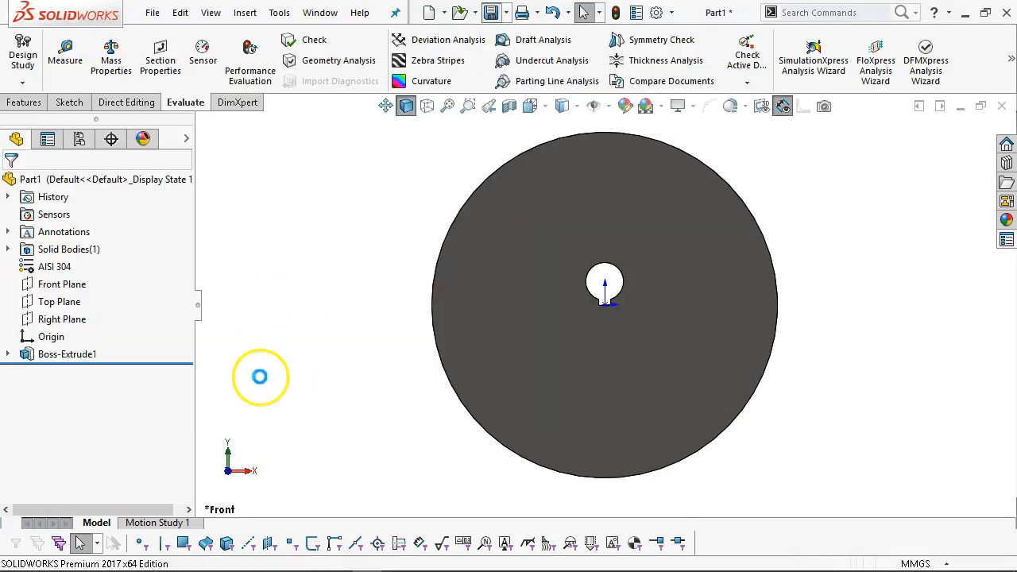
# Orbit the disc to show its thickness, then close the CAM part.
pyautogui.moveTo(493, 251); pyautogui.dragTo(528, 317, button='middle')
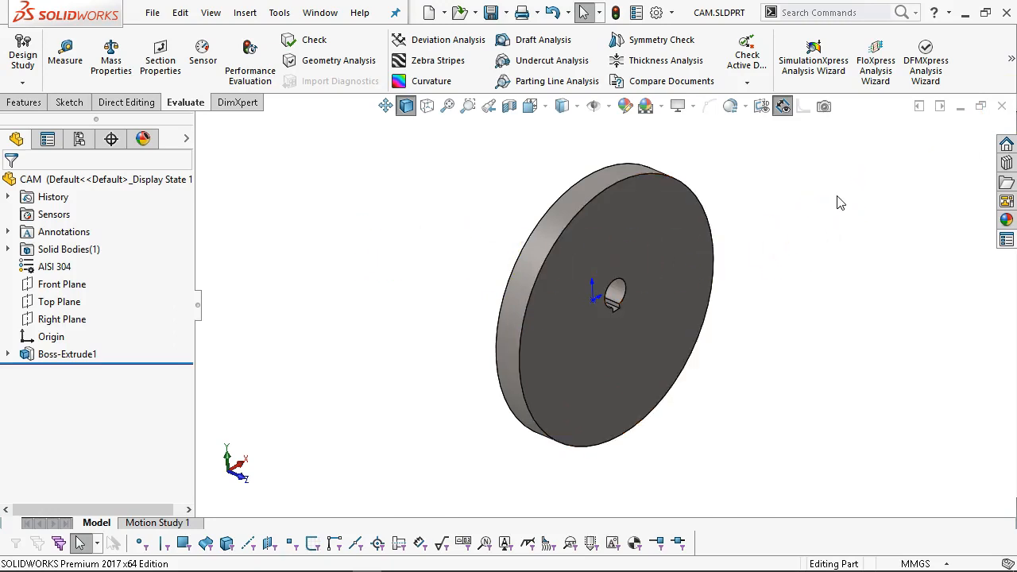
pyautogui.click(1001, 105)
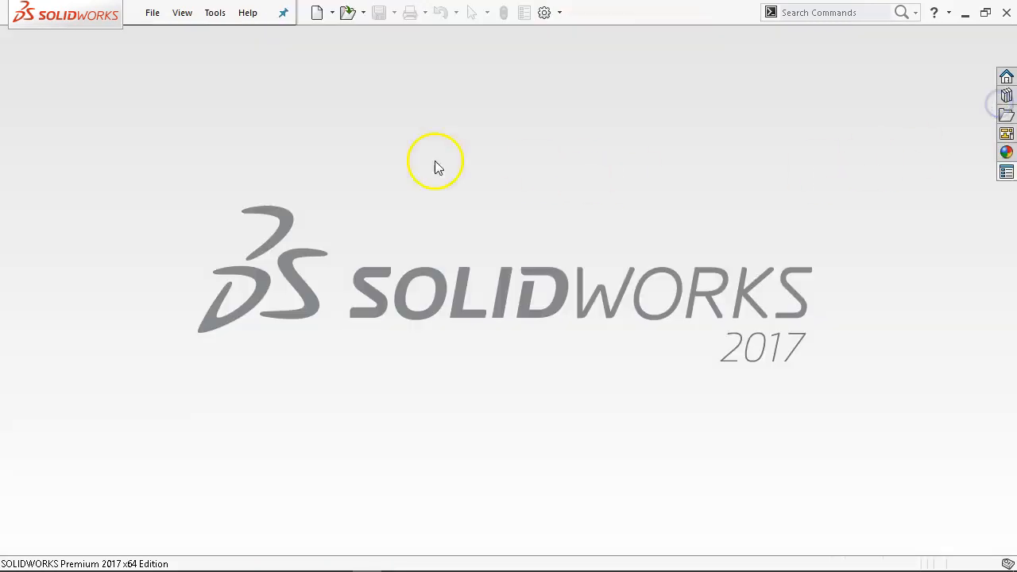
# Create a new part from the Part Metric template via File > New.
pyautogui.click(151, 13)
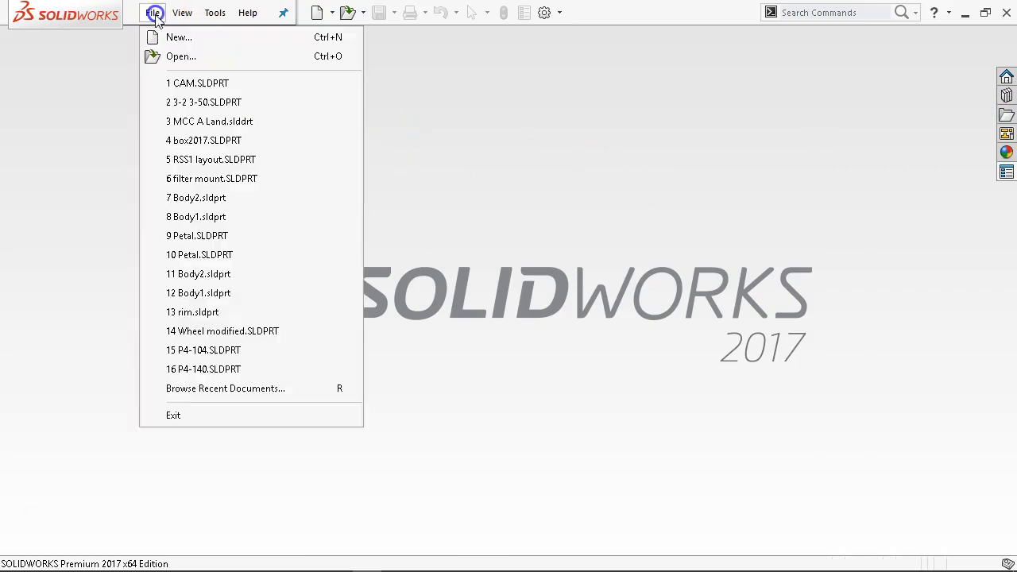
pyautogui.click(169, 37)
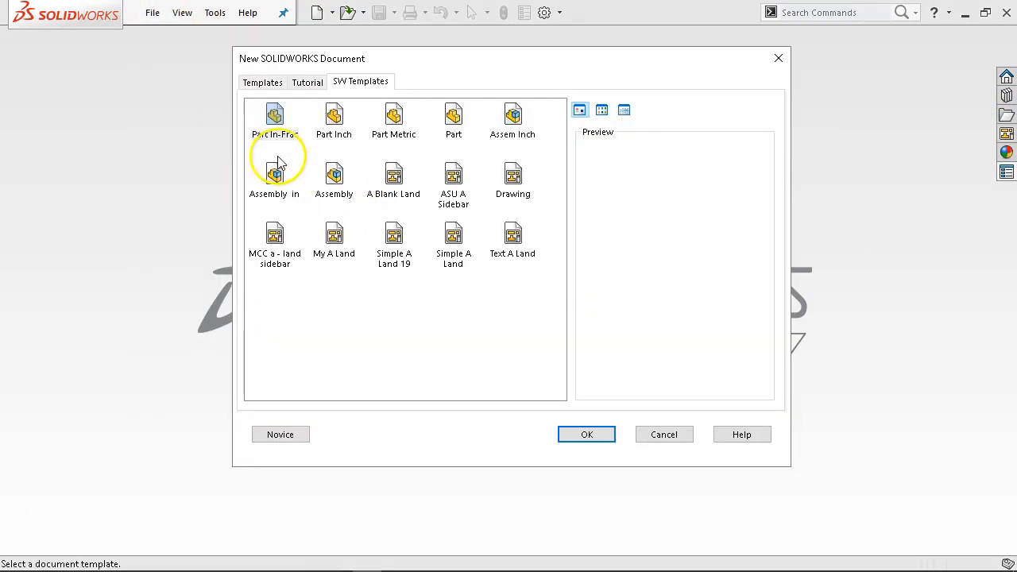
pyautogui.doubleClick(386, 124)
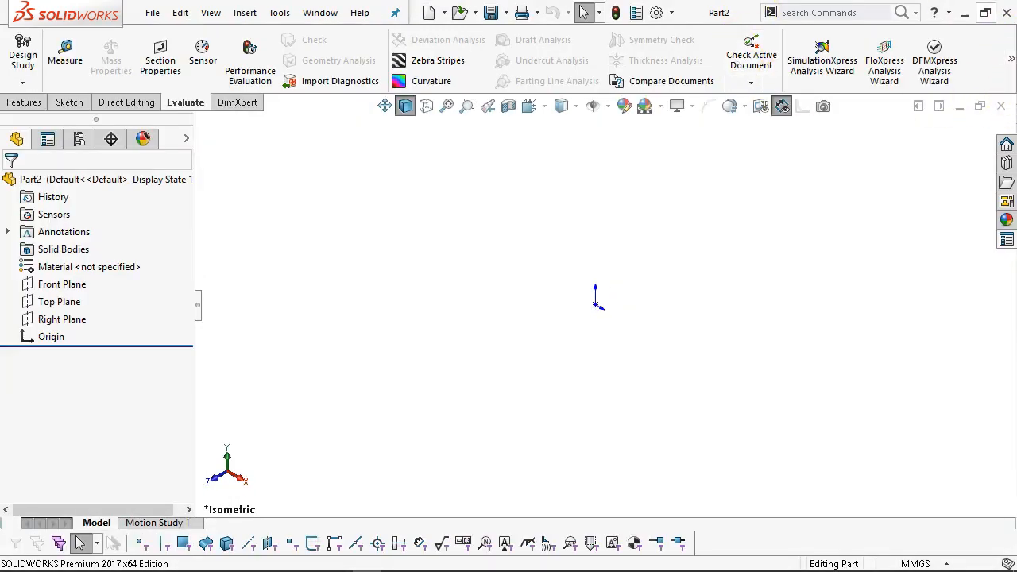
pyautogui.scroll(-3, 482, 204)
pyautogui.click(187, 296)
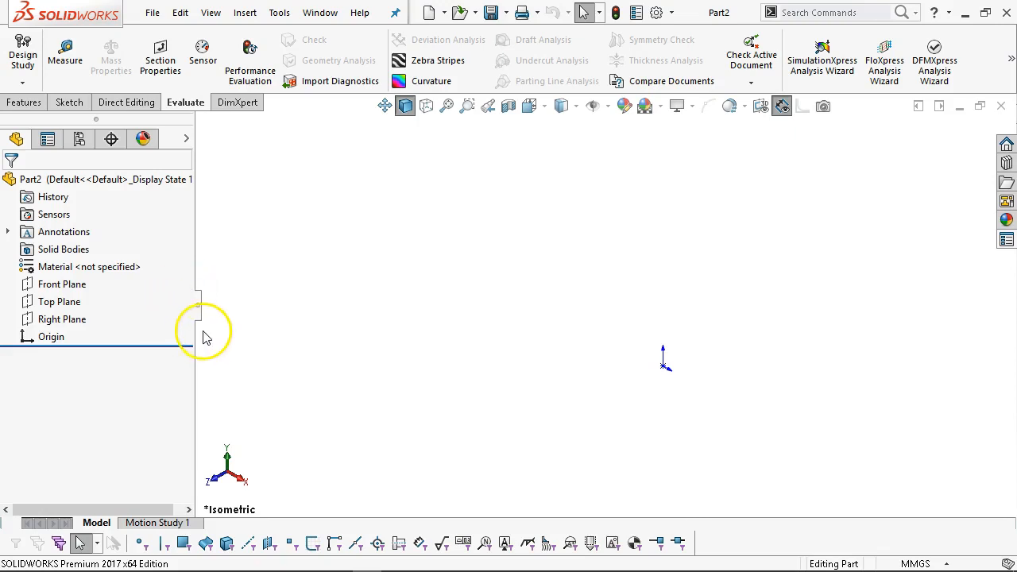
# On the Front Plane, sketch a long thin corner rectangle from the origin up and left.
pyautogui.click(68, 288)
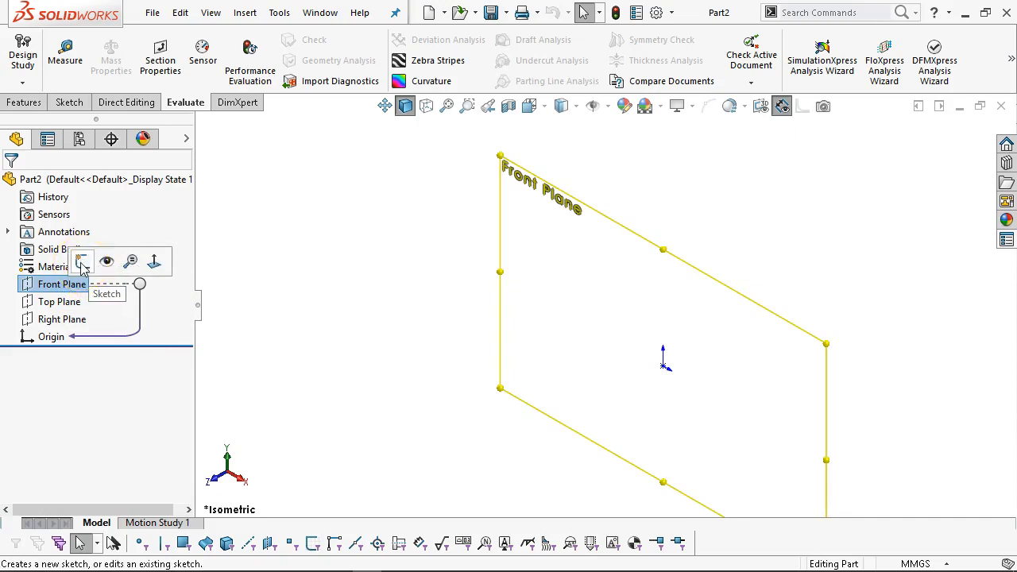
pyautogui.click(82, 263)
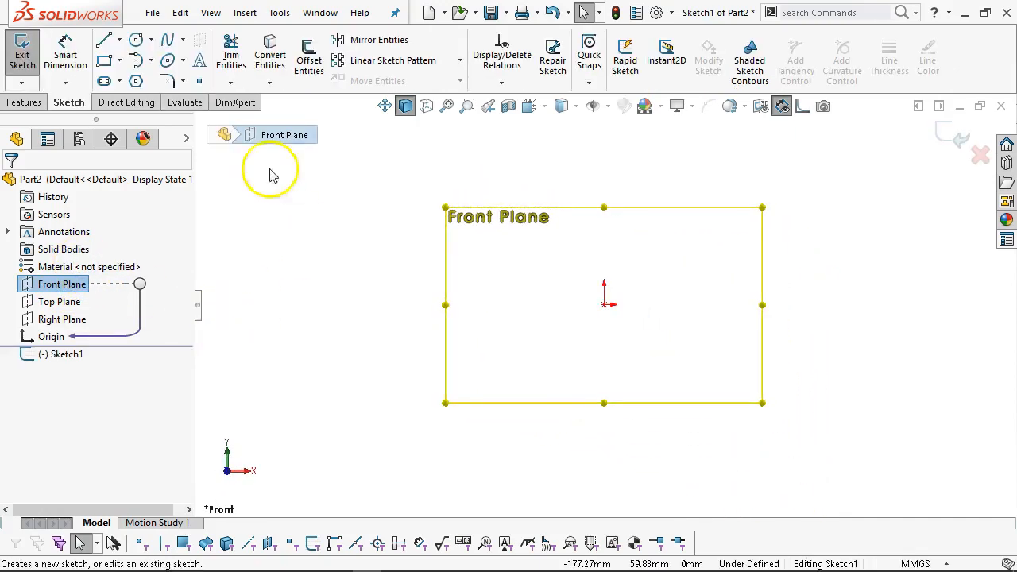
pyautogui.click(104, 62)
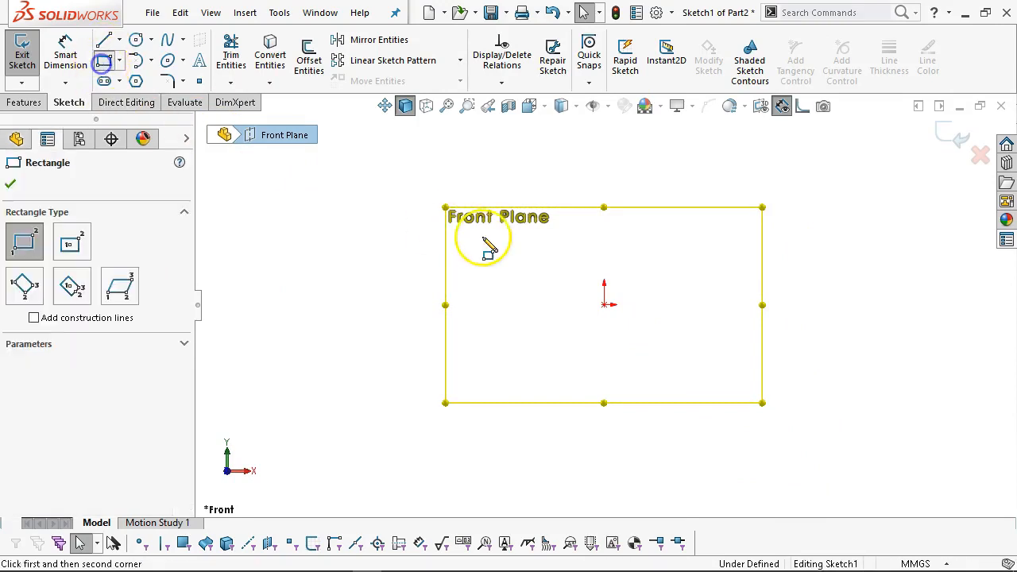
pyautogui.click(604, 304)
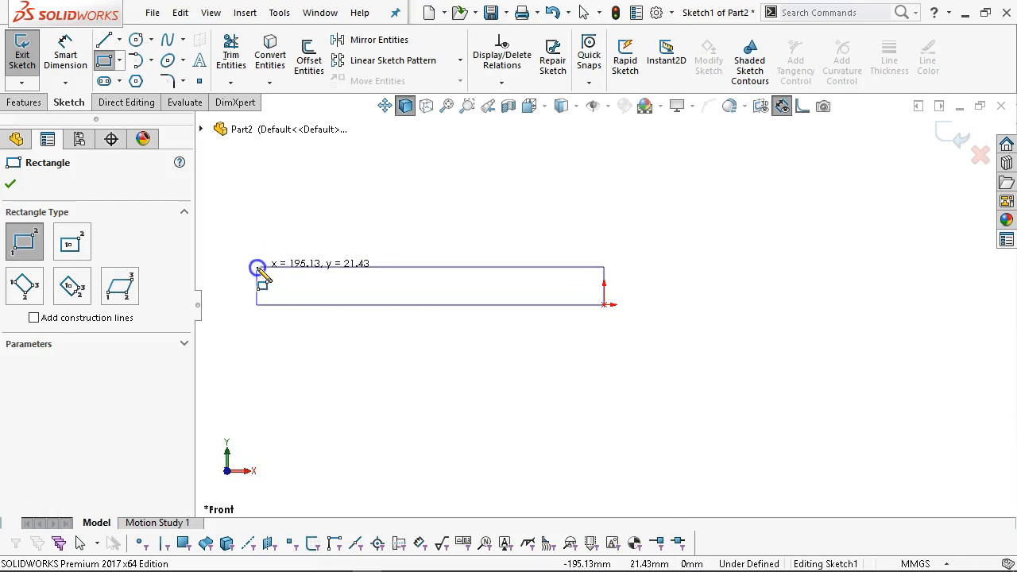
pyautogui.click(257, 267)
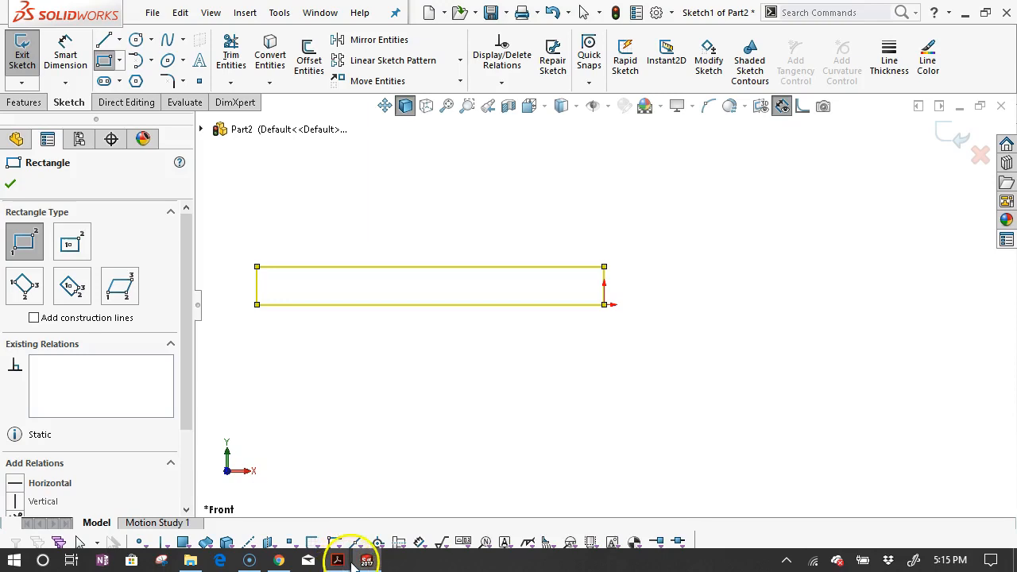
# Check the bracket drawing in the Fundamentals PDF, then return to SOLIDWORKS with Smart Dimension active.
pyautogui.moveTo(342, 561)
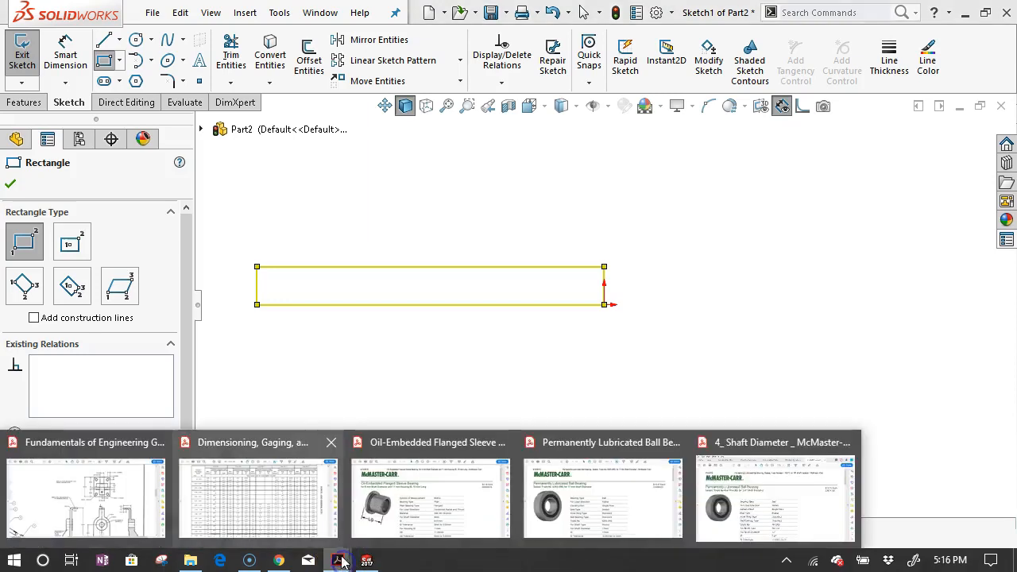
pyautogui.click(82, 473)
pyautogui.scroll(-1, 421, 385)
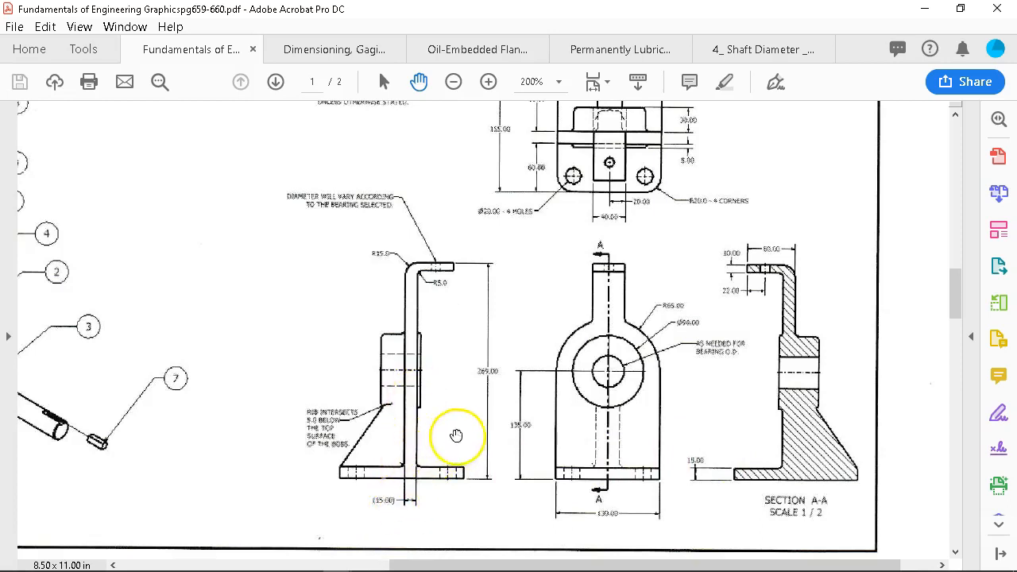
pyautogui.click(922, 10)
pyautogui.rightClick(623, 197)
pyautogui.click(784, 172)
# Dimension the base rectangle 15 mm high and 155 mm long, then exit dimensioning.
pyautogui.click(603, 294)
pyautogui.click(677, 368)
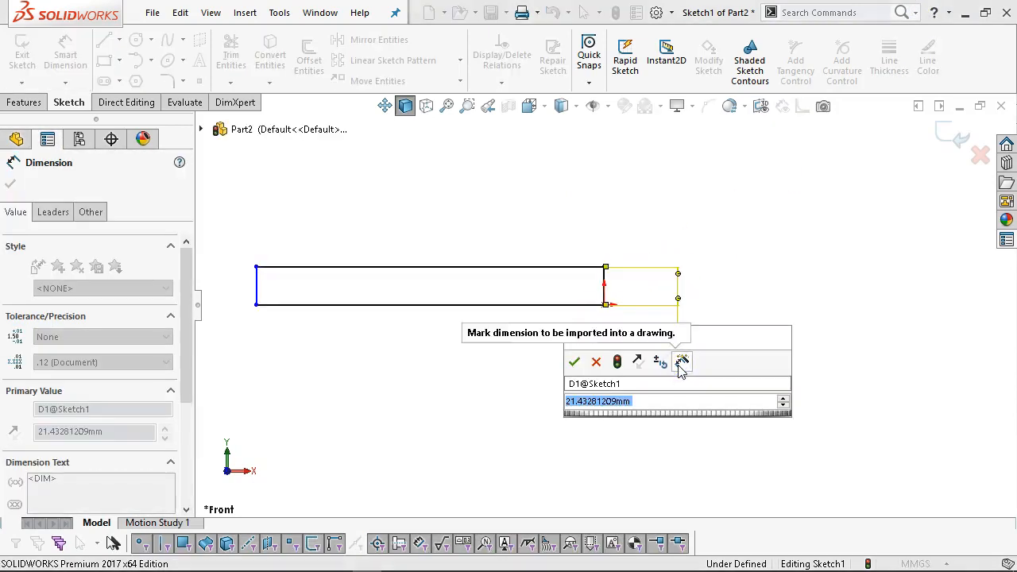
pyautogui.write('1')
pyautogui.press('Return')
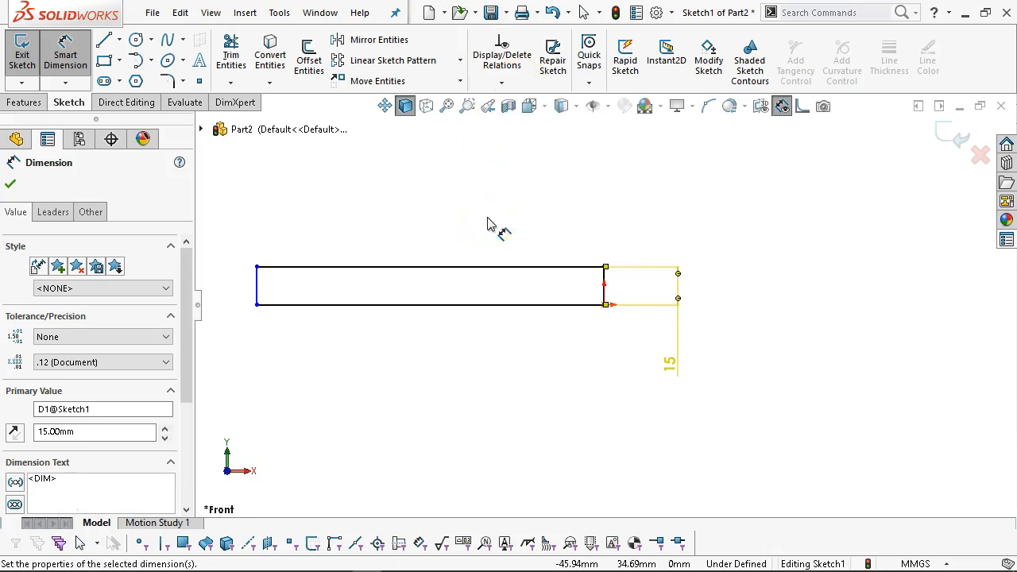
pyautogui.click(405, 315)
pyautogui.click(418, 376)
pyautogui.write('155')
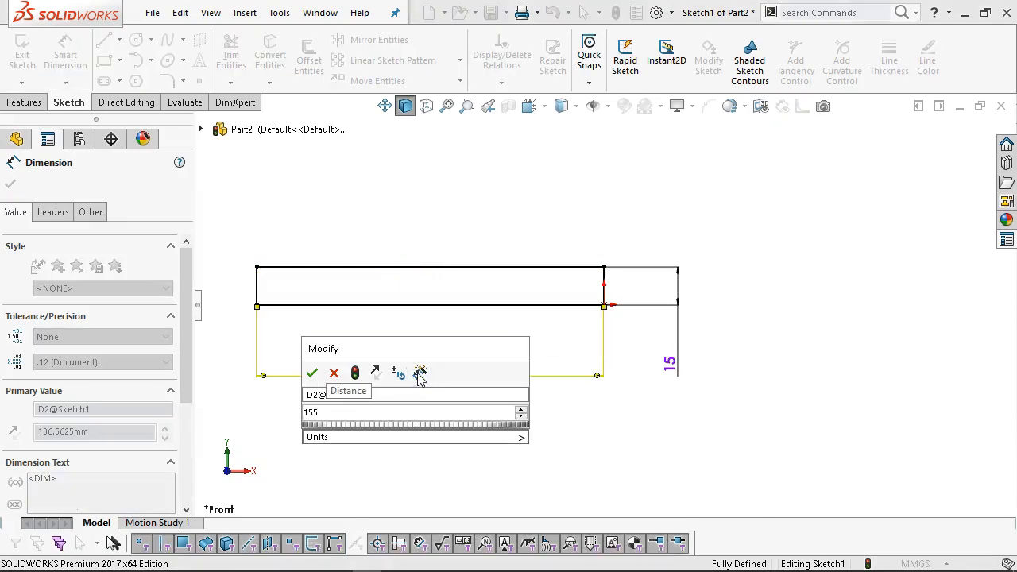
pyautogui.press('Return')
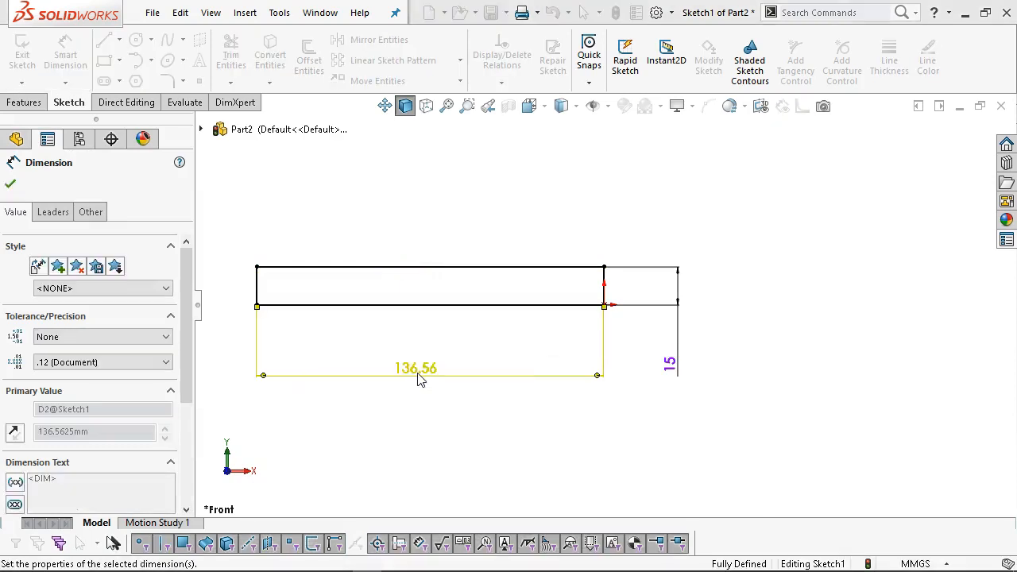
pyautogui.scroll(1, 307, 362)
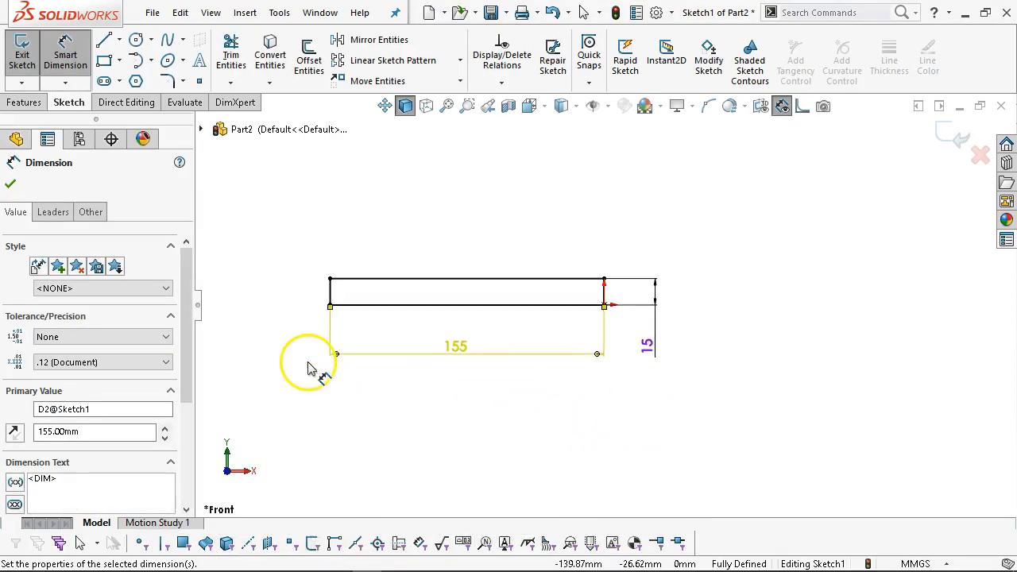
pyautogui.scroll(-1, 310, 362)
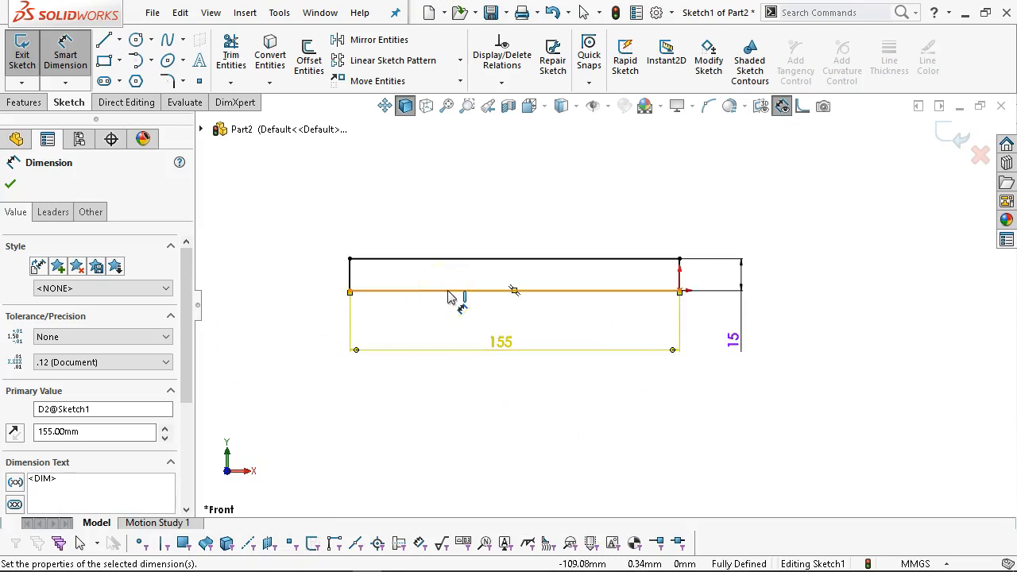
pyautogui.rightClick(608, 222)
pyautogui.click(678, 276)
pyautogui.press('Escape')
pyautogui.scroll(3, 545, 249)
pyautogui.scroll(-3, 633, 325)
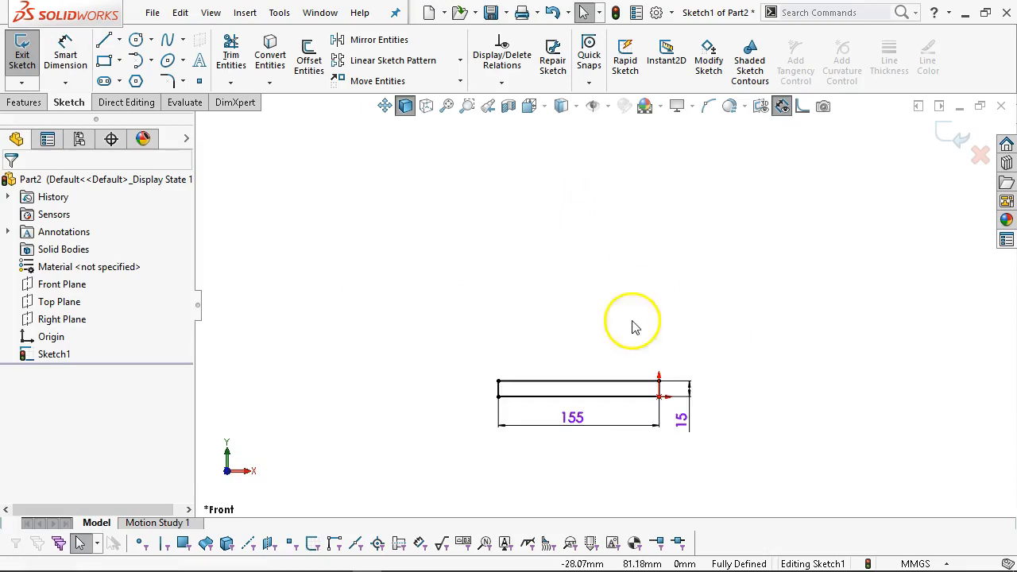
# Draw a tall narrow corner rectangle rising from the base rectangle's top edge.
pyautogui.click(108, 61)
pyautogui.click(591, 374)
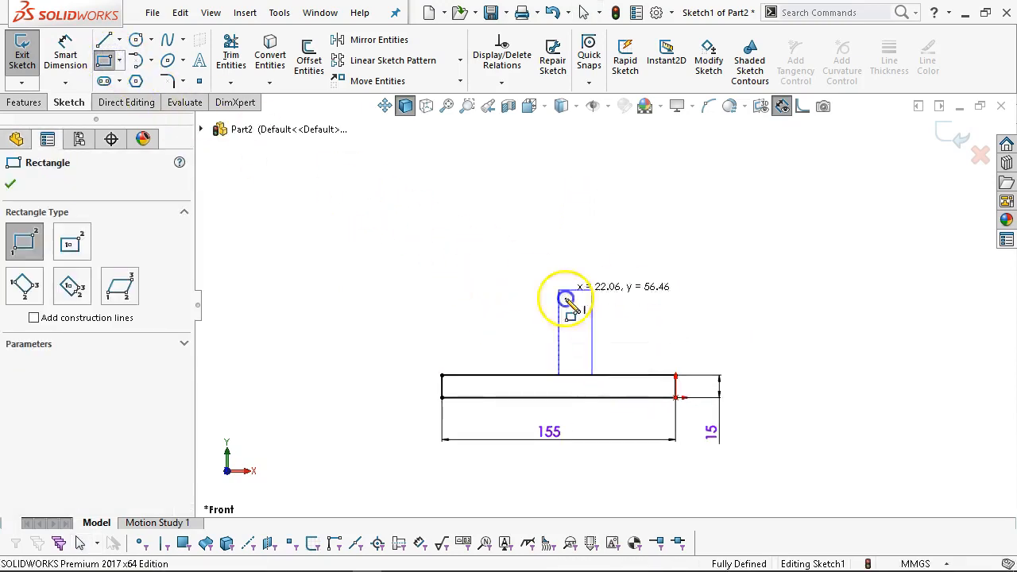
pyautogui.click(560, 131)
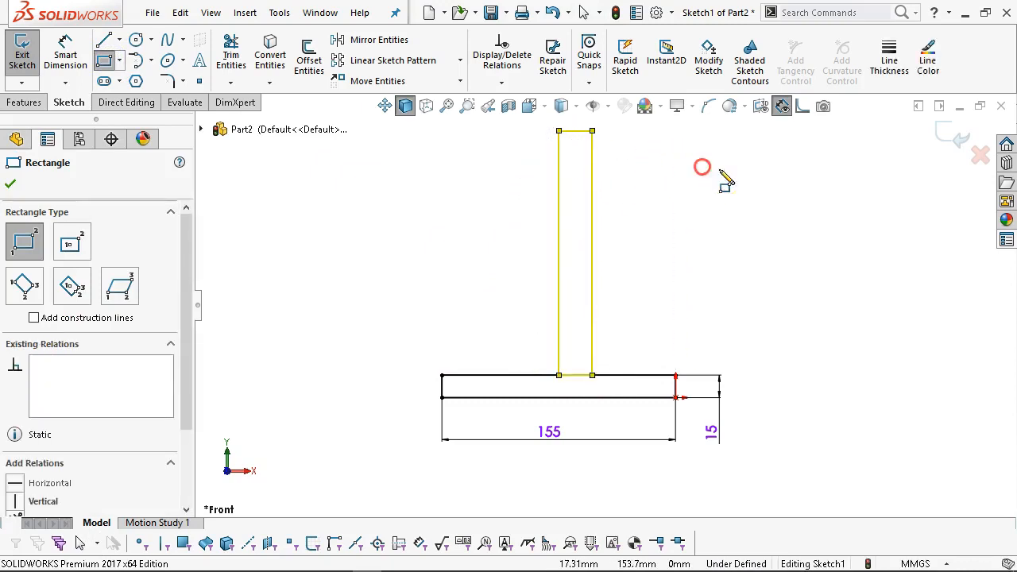
pyautogui.press('Escape')
pyautogui.press('Escape')
pyautogui.moveTo(538, 346); pyautogui.dragTo(608, 382)
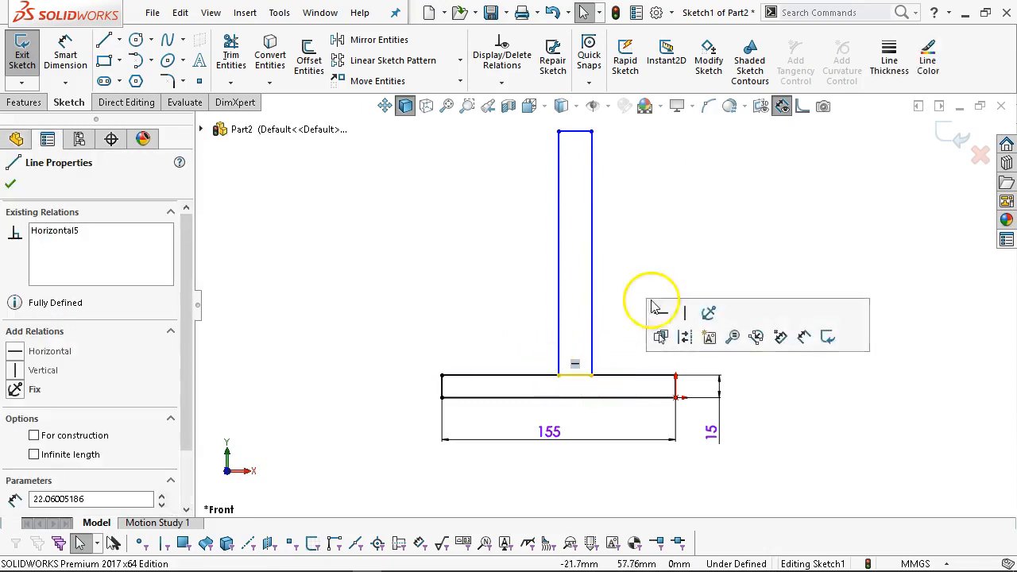
pyautogui.click(674, 248)
pyautogui.scroll(1, 673, 248)
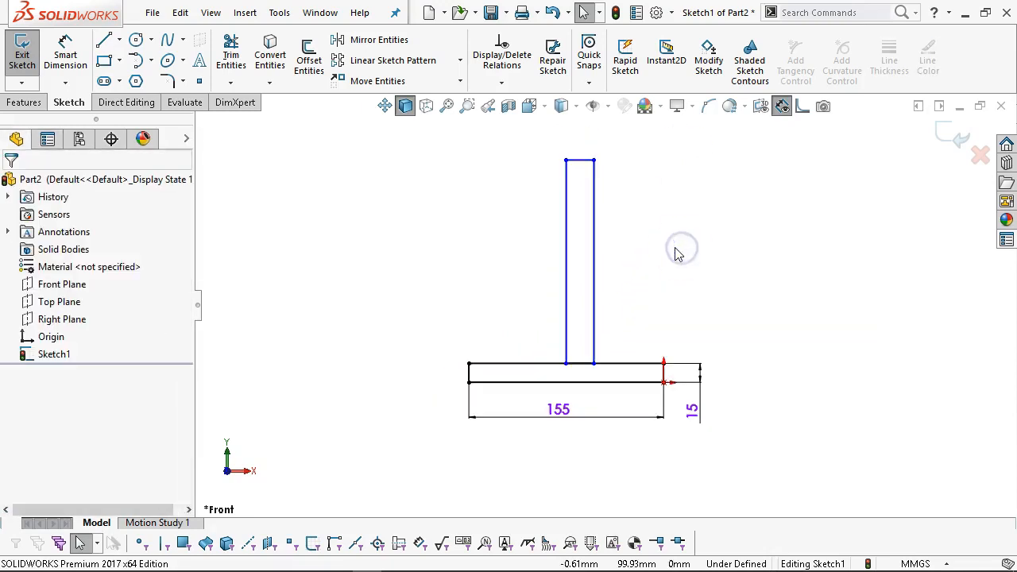
pyautogui.scroll(-1, 673, 248)
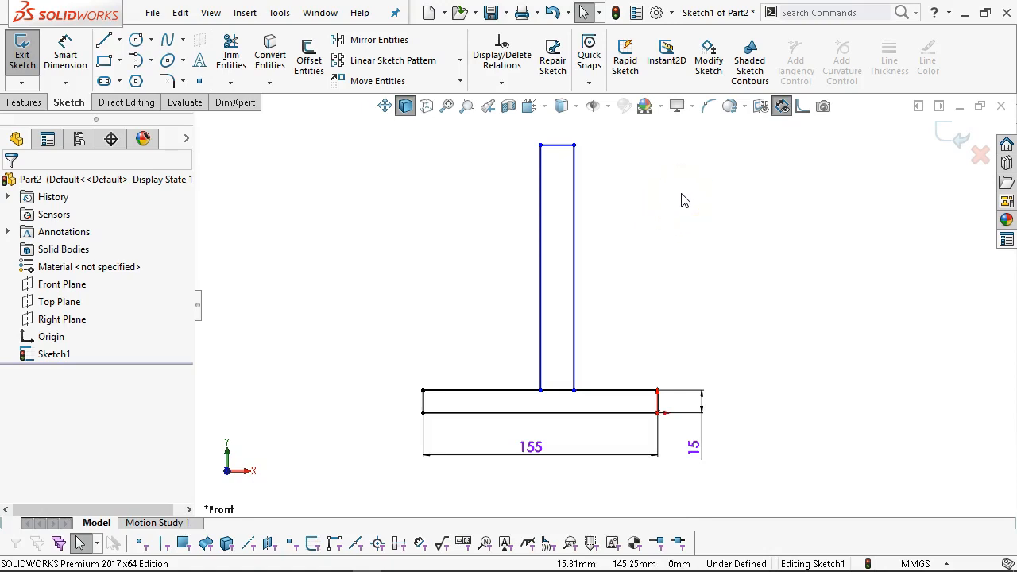
# Dimension the upright 259 mm tall overall from the base bottom and 15 mm wide.
pyautogui.click(65, 55)
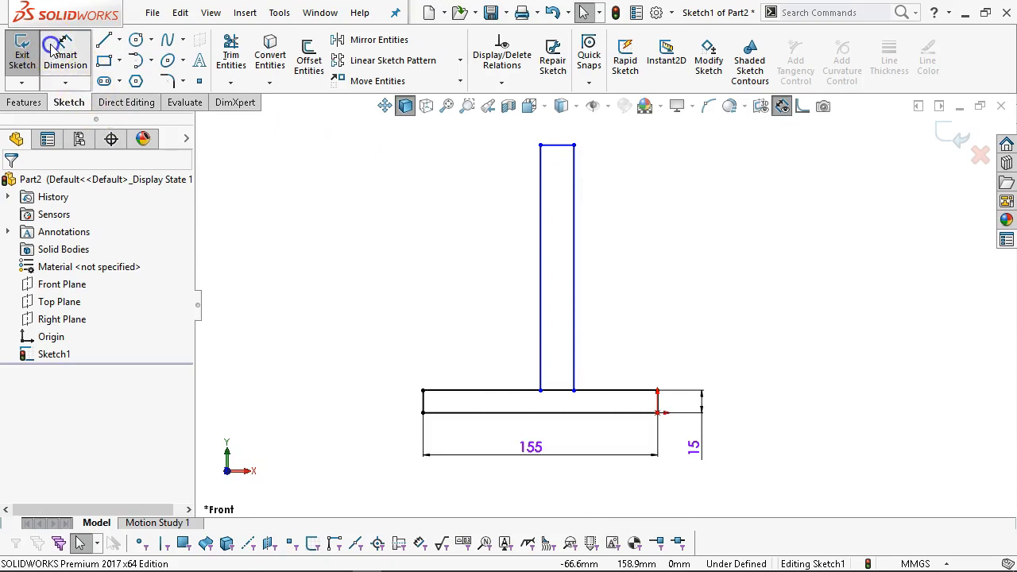
pyautogui.click(599, 411)
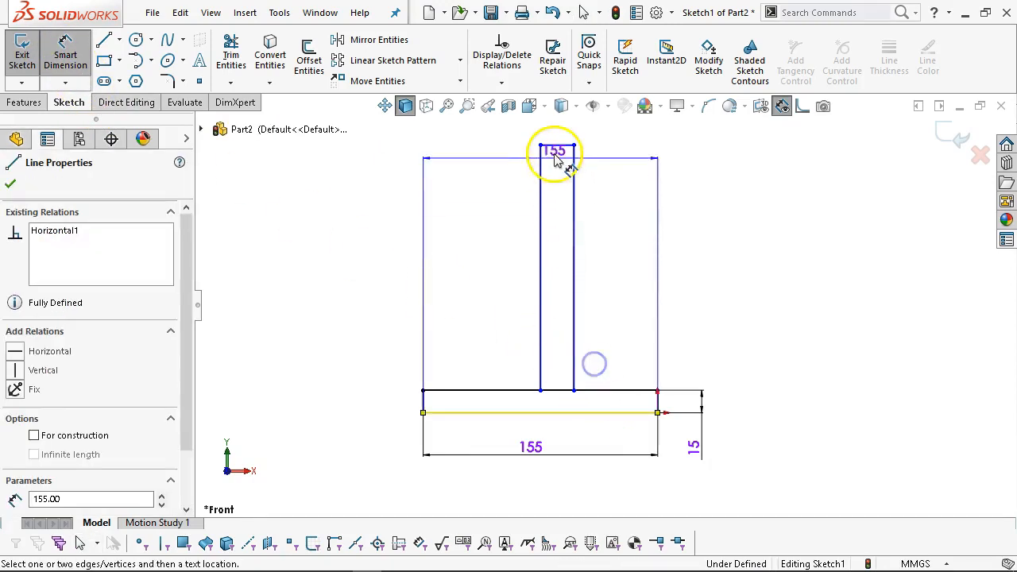
pyautogui.click(557, 145)
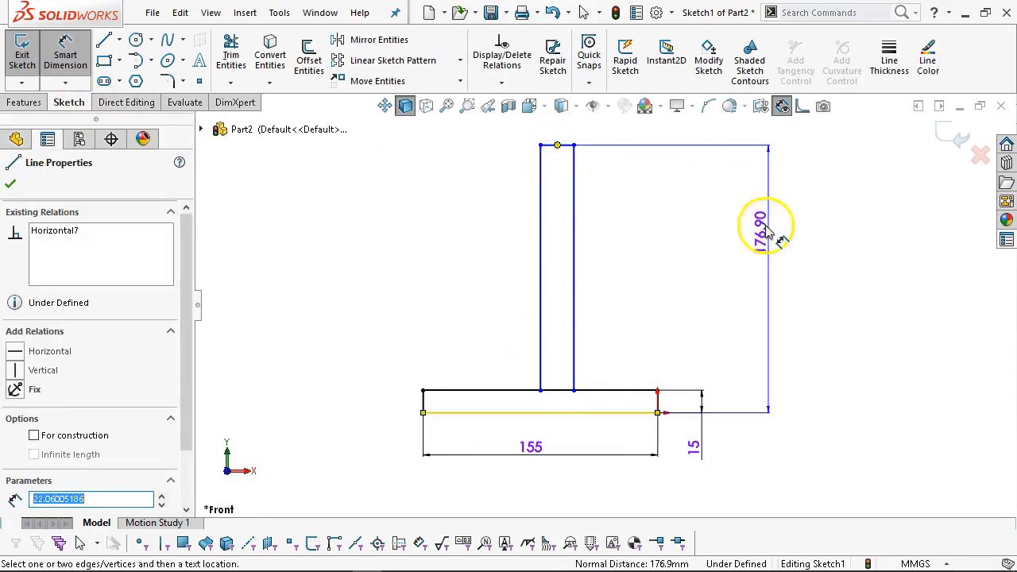
pyautogui.click(854, 314)
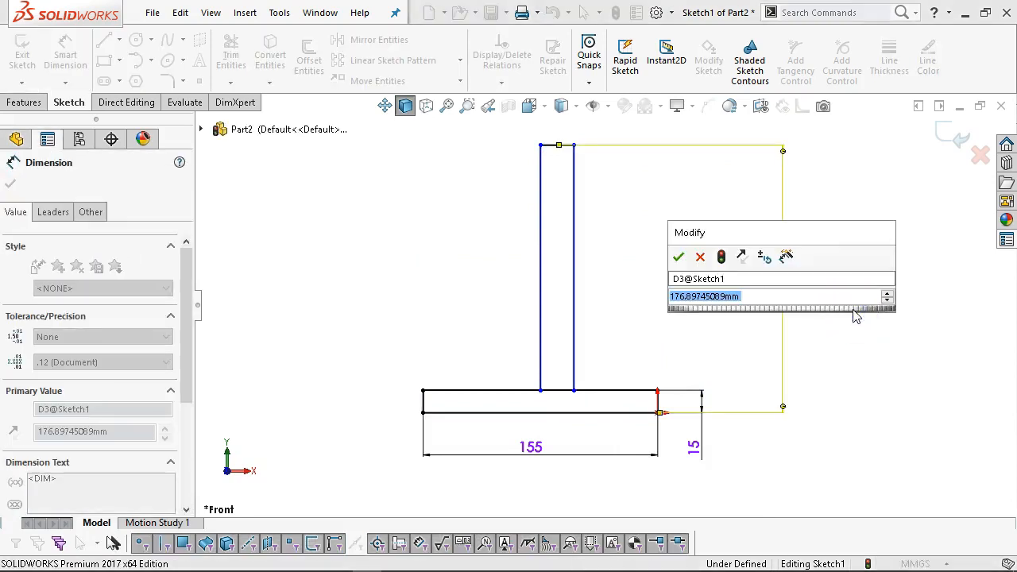
pyautogui.write('25')
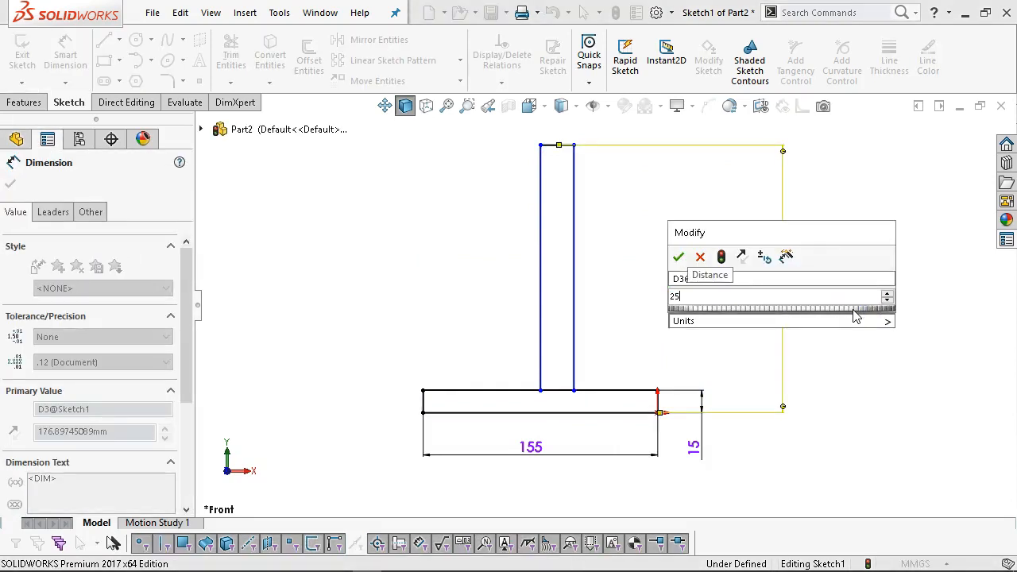
pyautogui.press('Return')
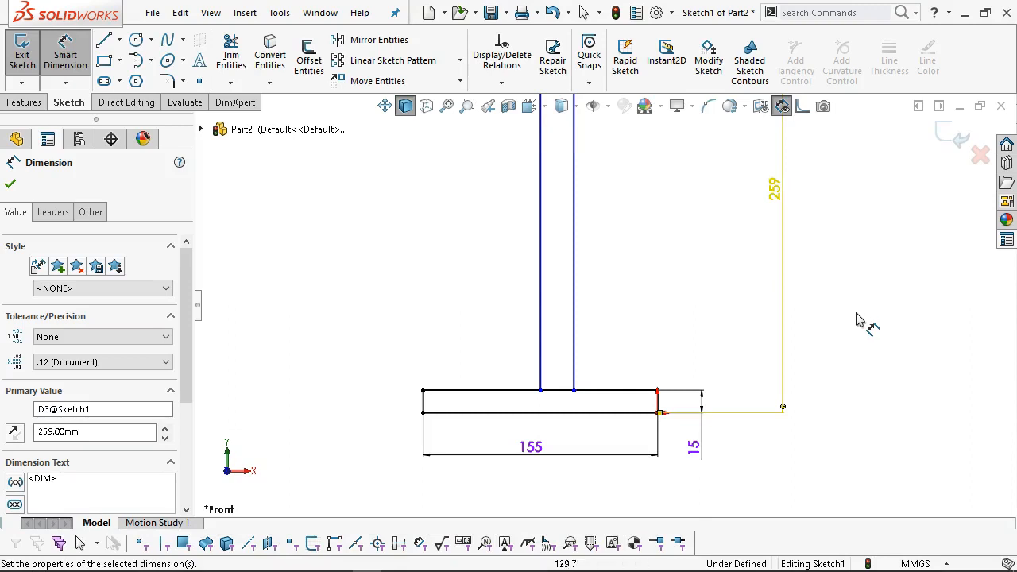
pyautogui.scroll(5, 721, 243)
pyautogui.scroll(-3, 630, 220)
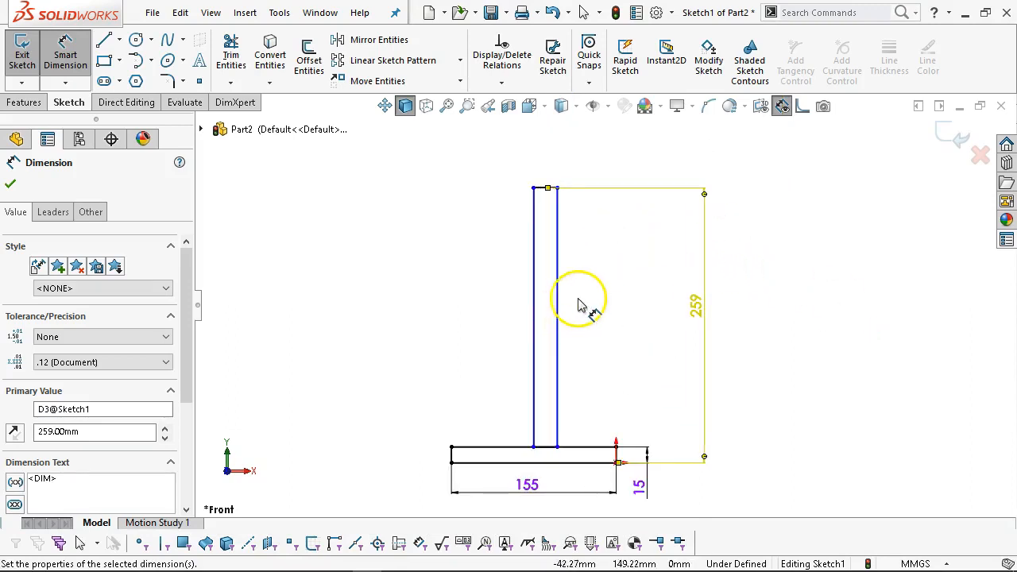
pyautogui.click(545, 188)
pyautogui.click(407, 163)
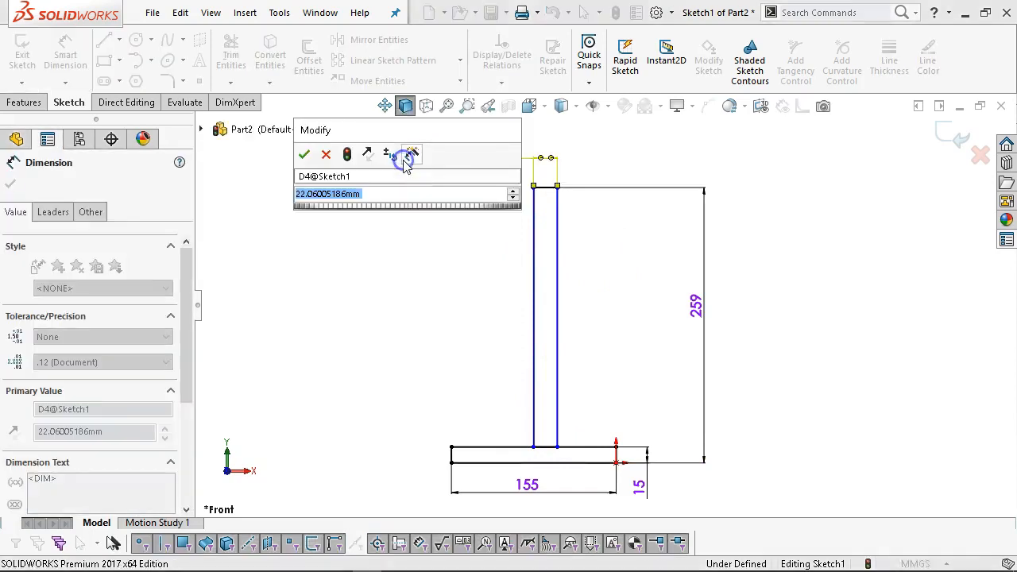
pyautogui.press('Return')
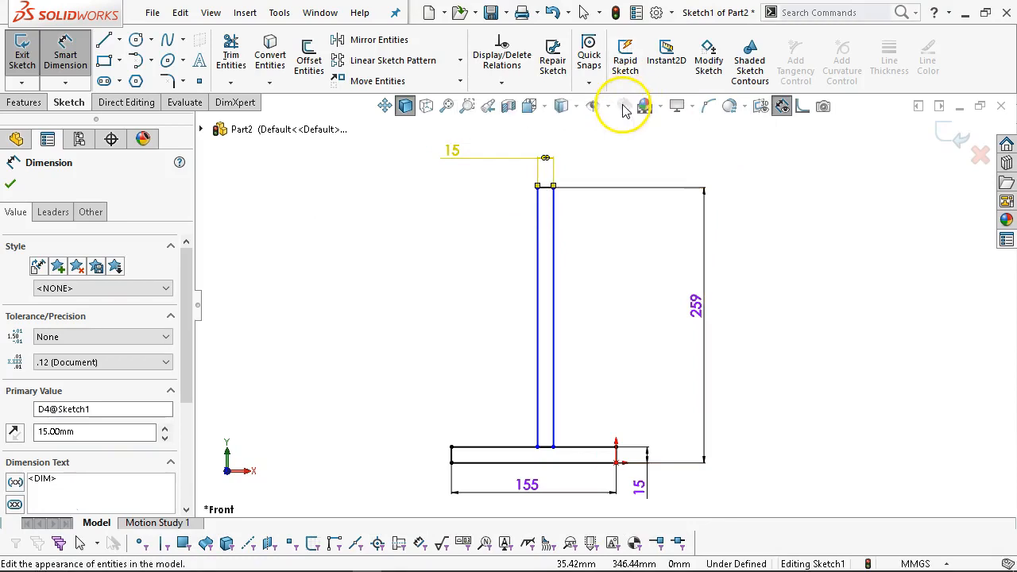
# Place the upright 80 mm from the base's left end and add a driven 60 mm reference.
pyautogui.click(537, 410)
pyautogui.click(451, 456)
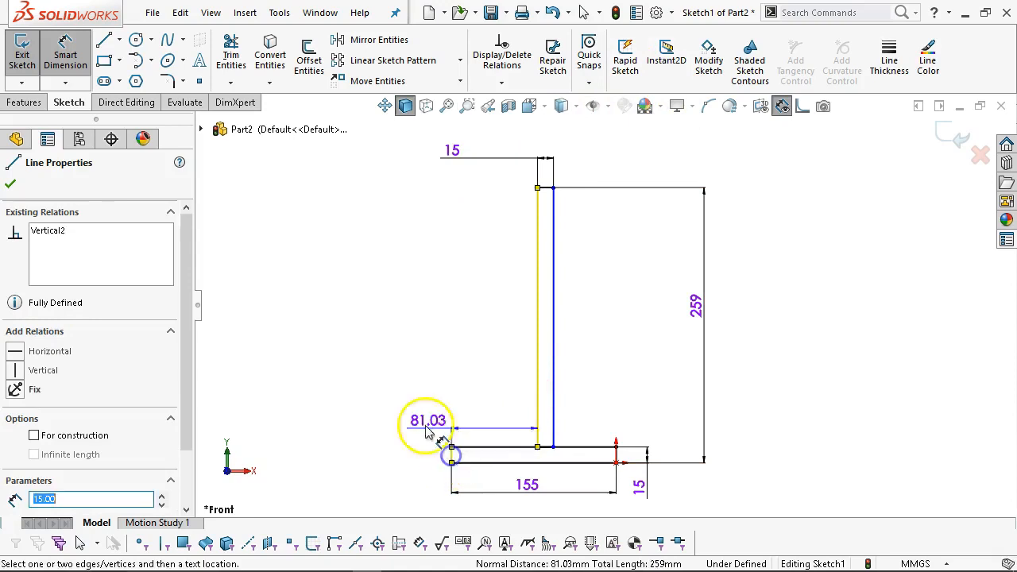
pyautogui.click(397, 410)
pyautogui.write('80')
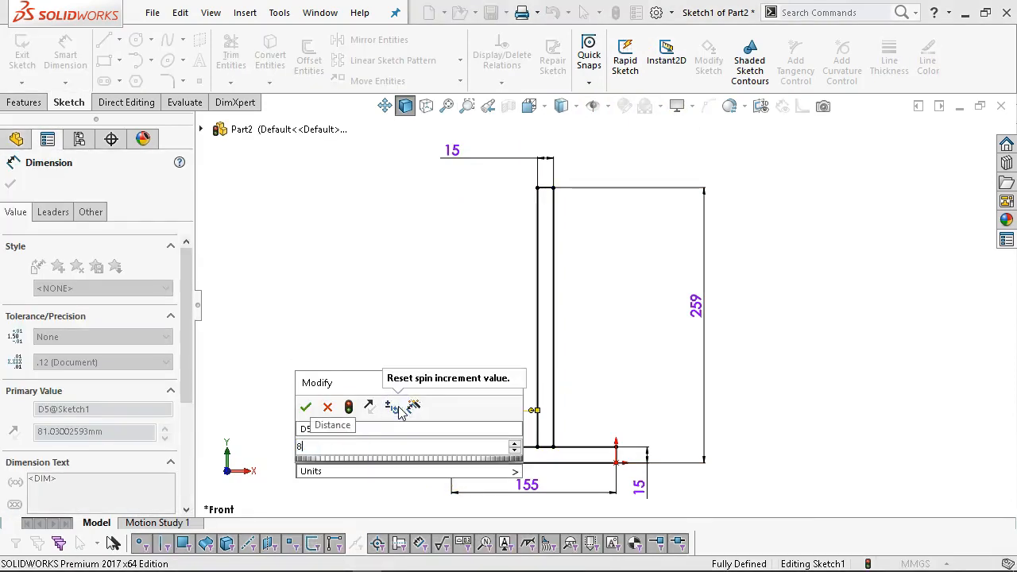
pyautogui.press('Return')
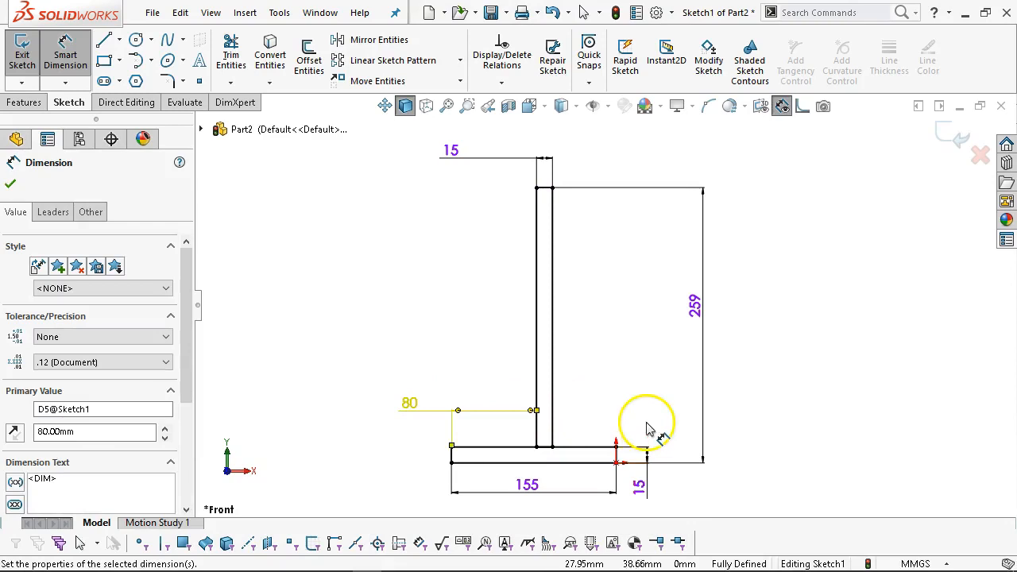
pyautogui.scroll(-1, 598, 431)
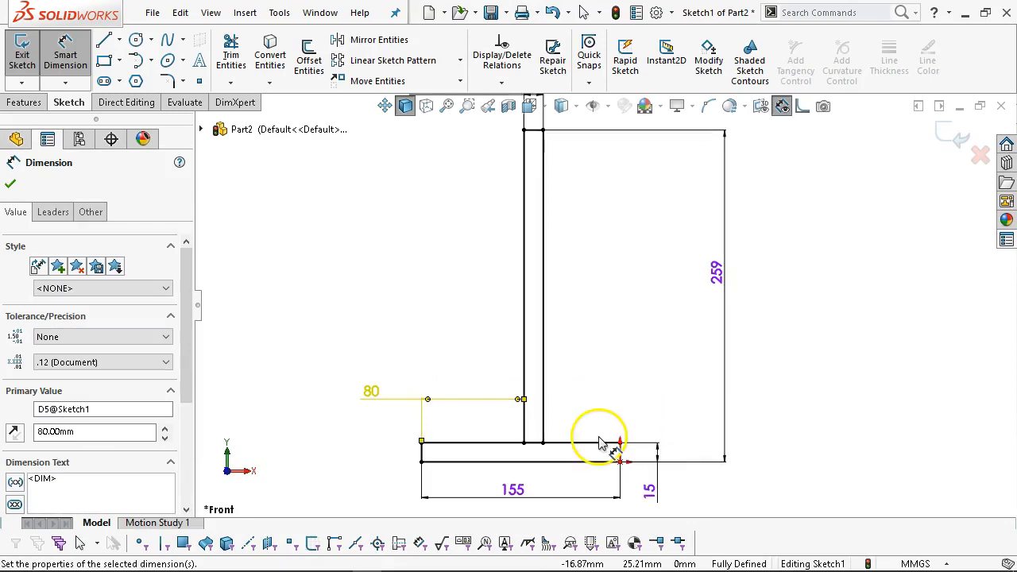
pyautogui.click(544, 407)
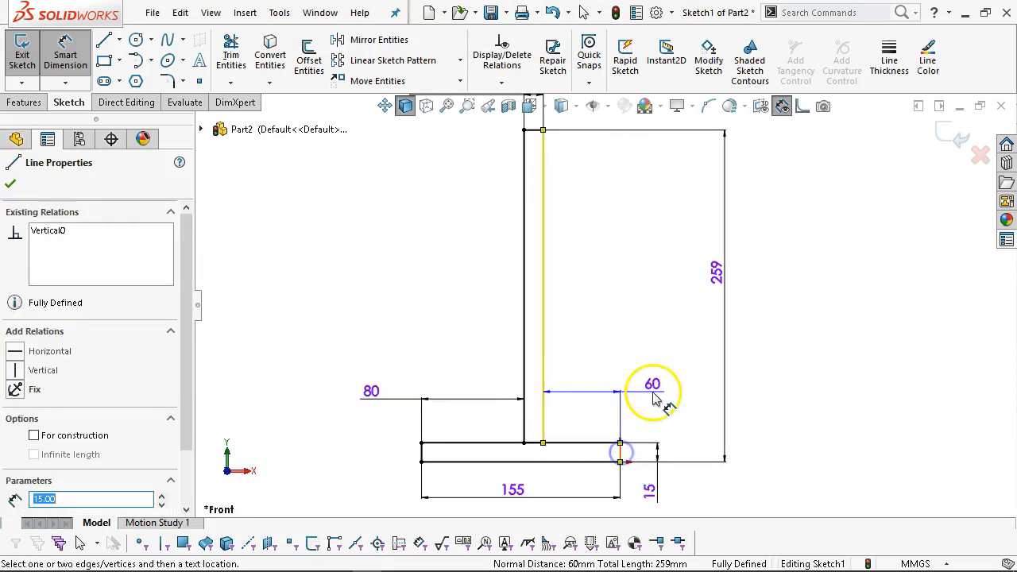
pyautogui.click(652, 386)
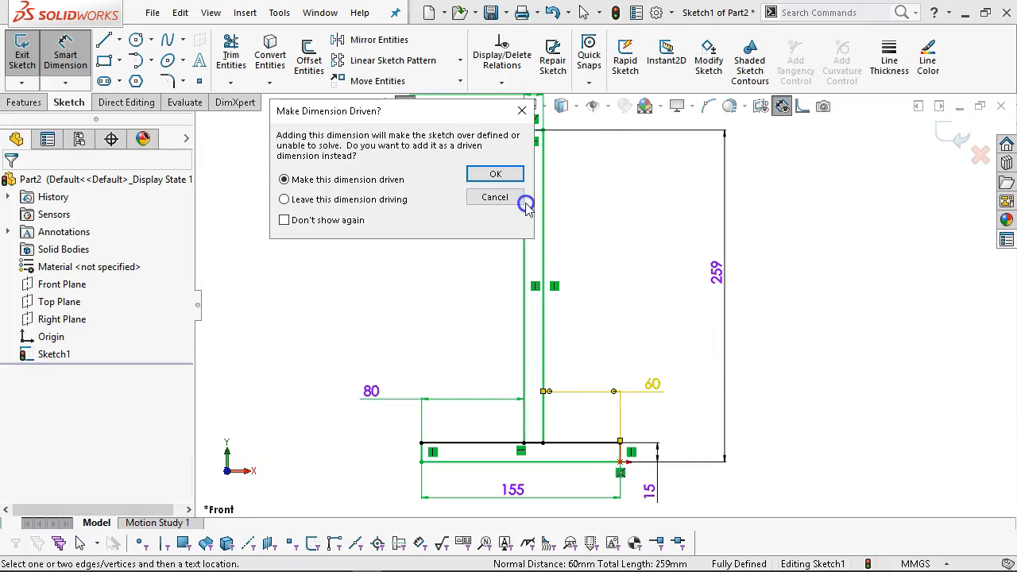
pyautogui.click(494, 174)
pyautogui.rightClick(352, 225)
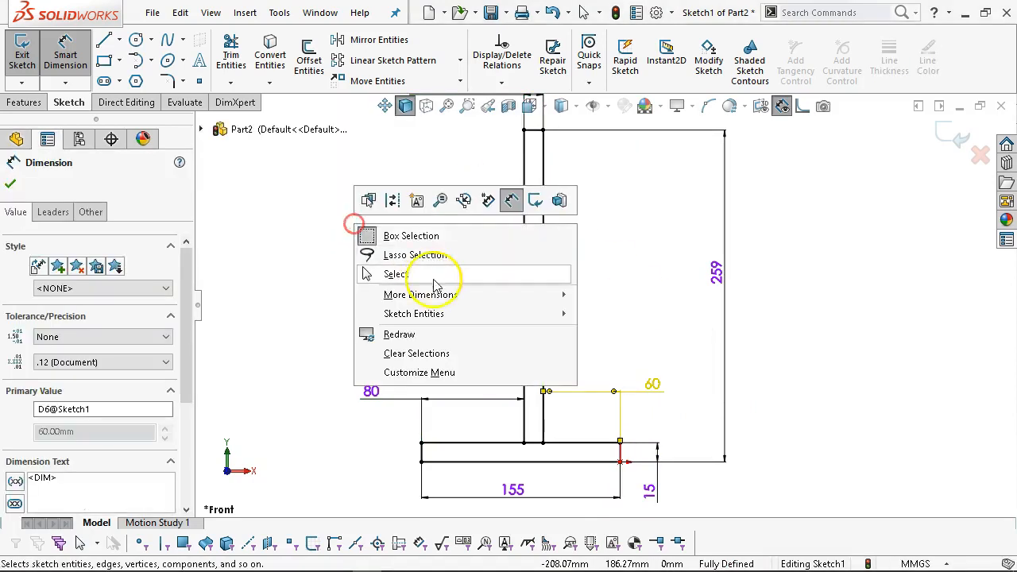
pyautogui.click(437, 278)
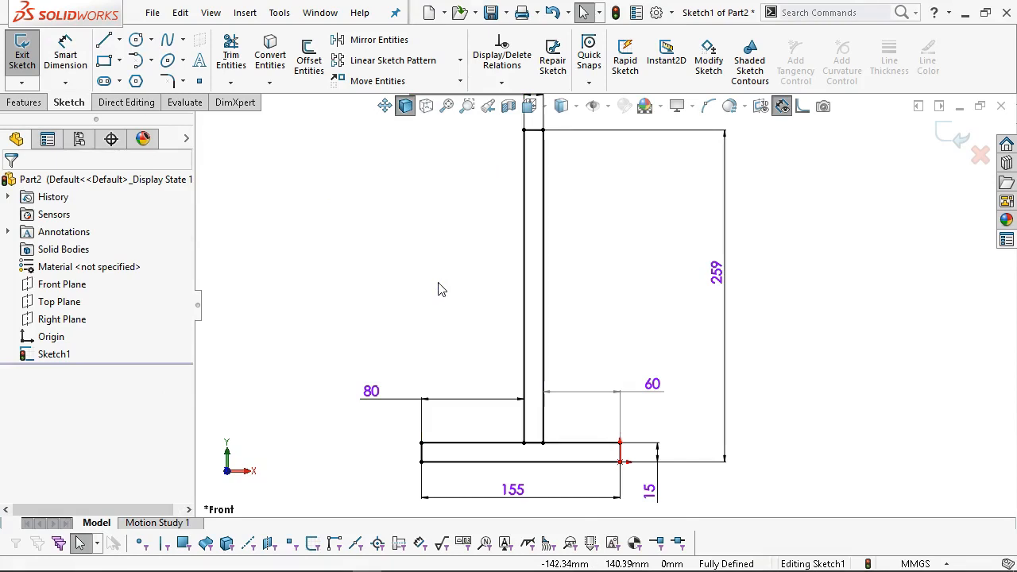
pyautogui.scroll(1, 588, 304)
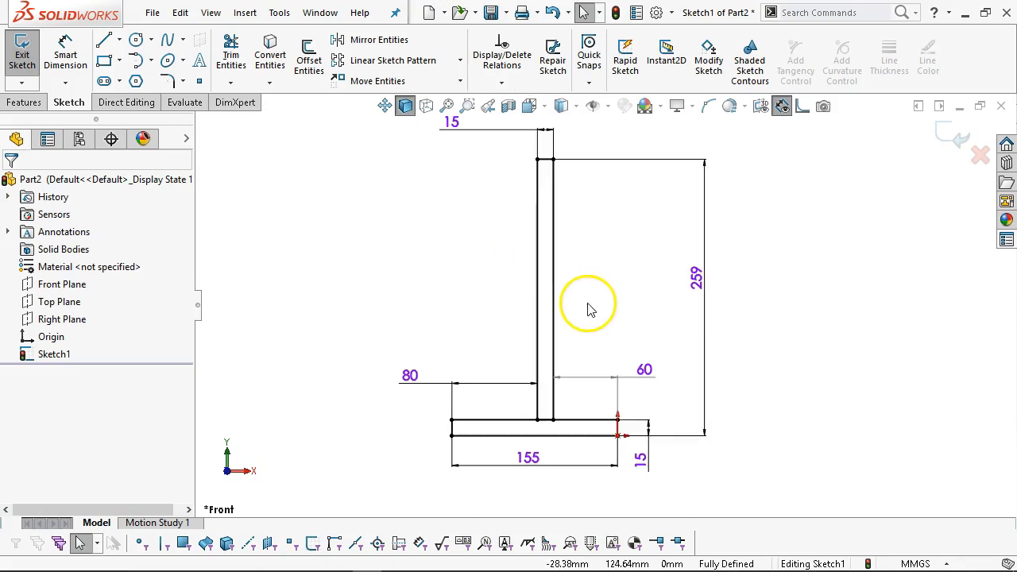
pyautogui.scroll(-1, 602, 301)
pyautogui.scroll(2, 696, 198)
pyautogui.scroll(-1, 531, 263)
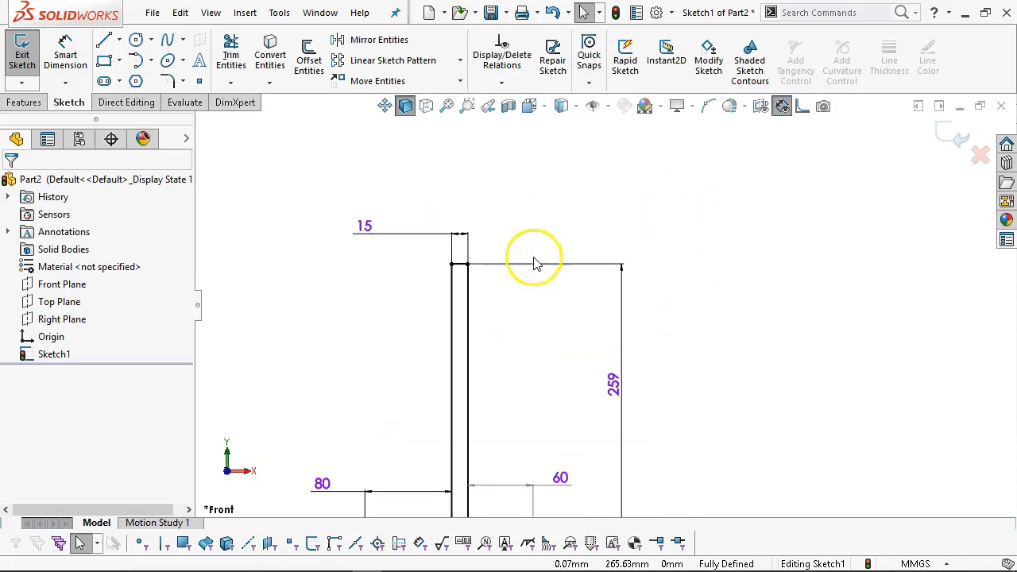
pyautogui.scroll(-1, 413, 193)
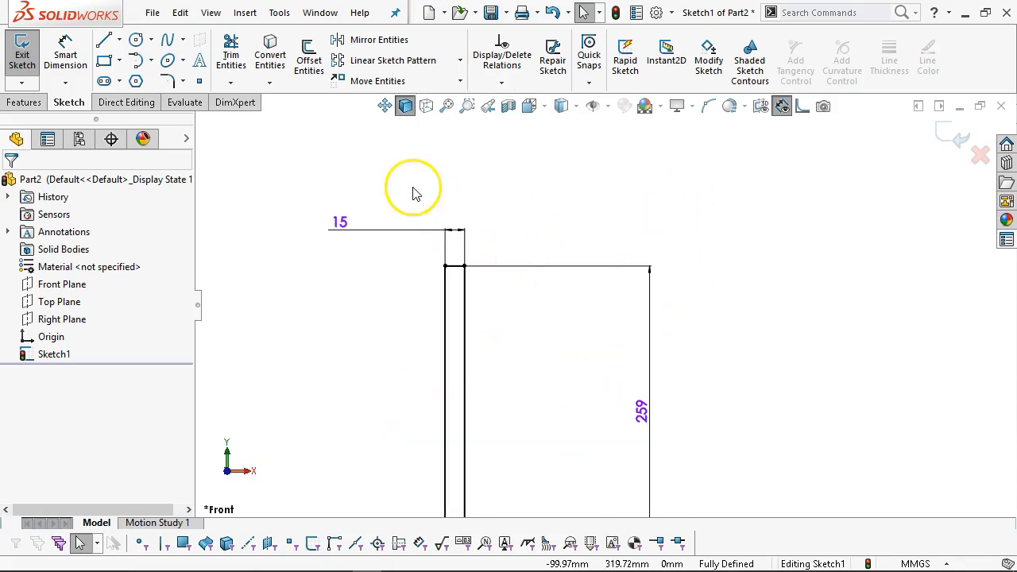
# Draw a thin cap rectangle across the top of the upright.
pyautogui.click(102, 61)
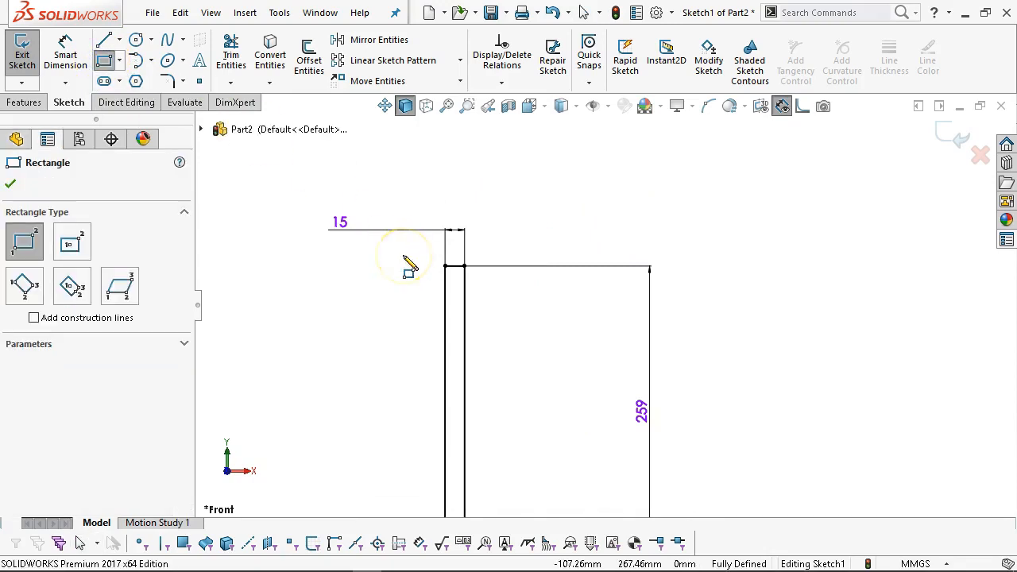
pyautogui.moveTo(447, 266)
pyautogui.mouseDown()
pyautogui.moveTo(529, 231)
pyautogui.moveTo(560, 243)
pyautogui.mouseUp()
pyautogui.rightClick(500, 174)
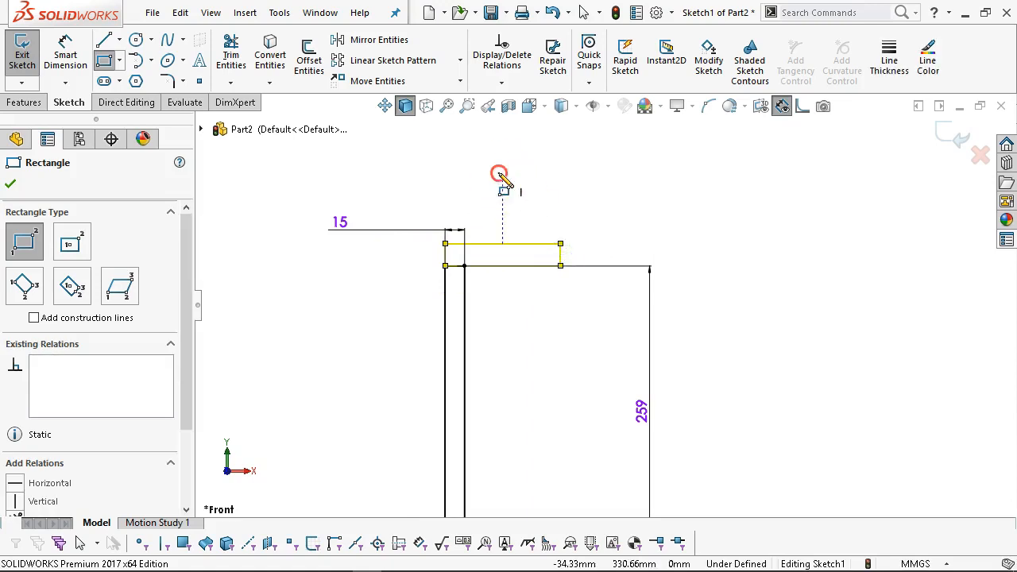
pyautogui.click(558, 185)
# Dimension the cap 10 mm thick and 80 mm long, then fit the profile in view.
pyautogui.click(65, 57)
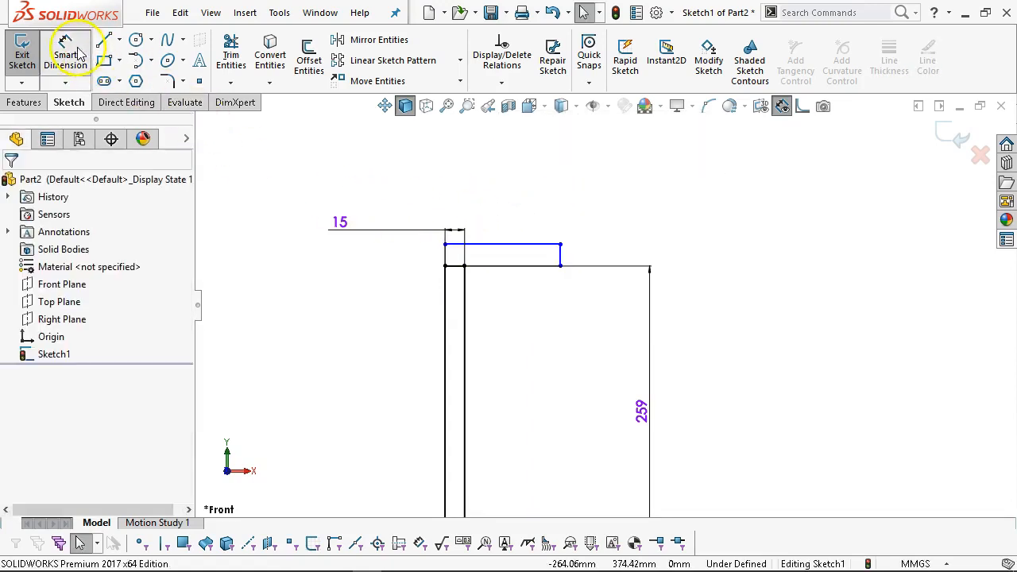
pyautogui.click(444, 256)
pyautogui.click(367, 308)
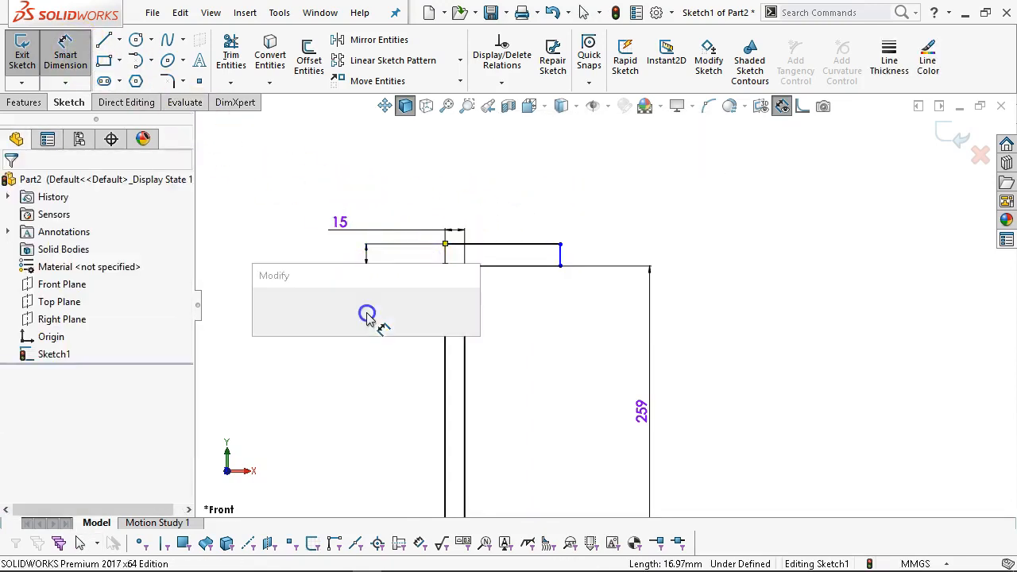
pyautogui.write('10')
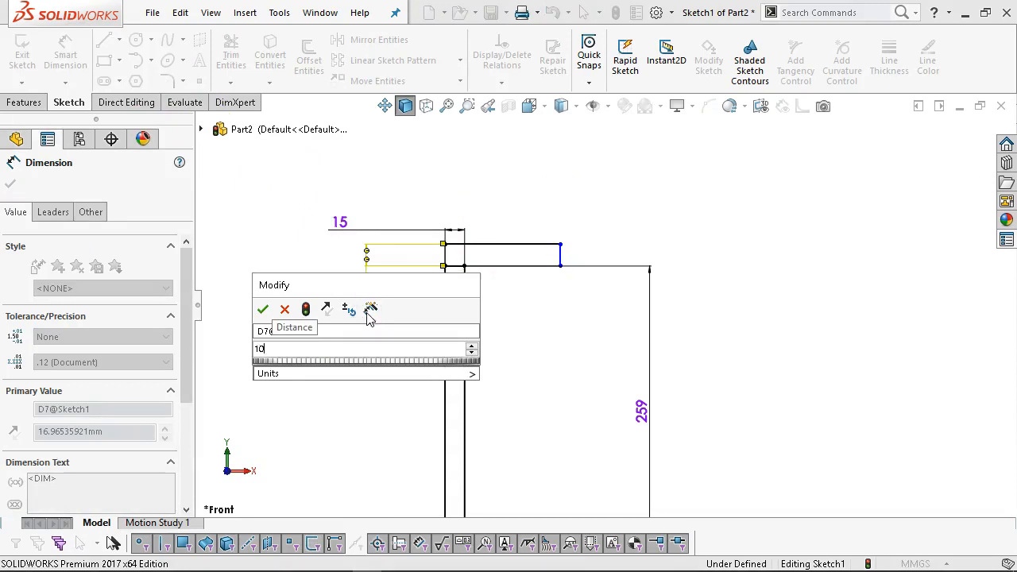
pyautogui.press('Return')
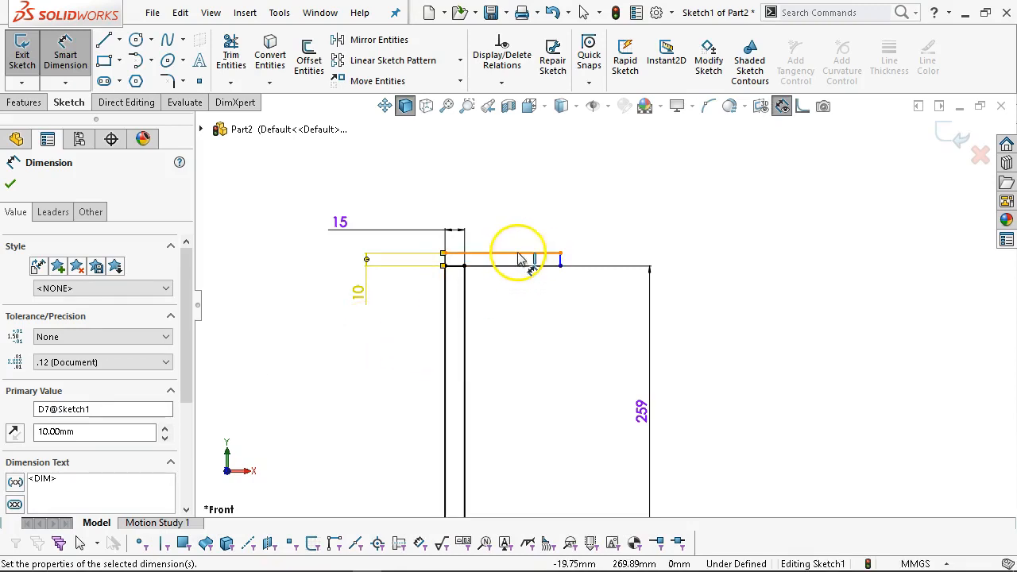
pyautogui.click(522, 254)
pyautogui.click(497, 188)
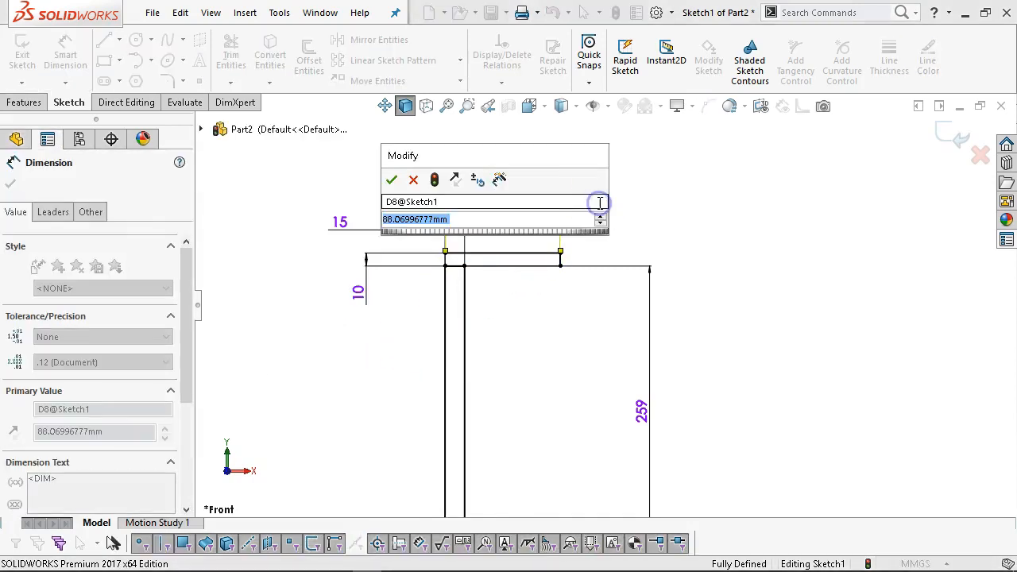
pyautogui.write('80')
pyautogui.press('Return')
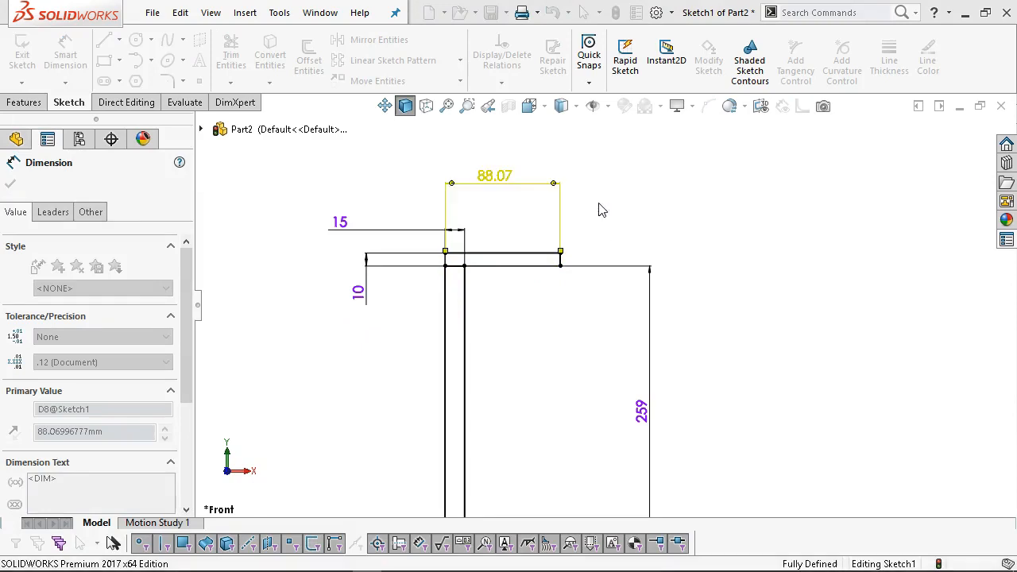
pyautogui.rightClick(540, 315)
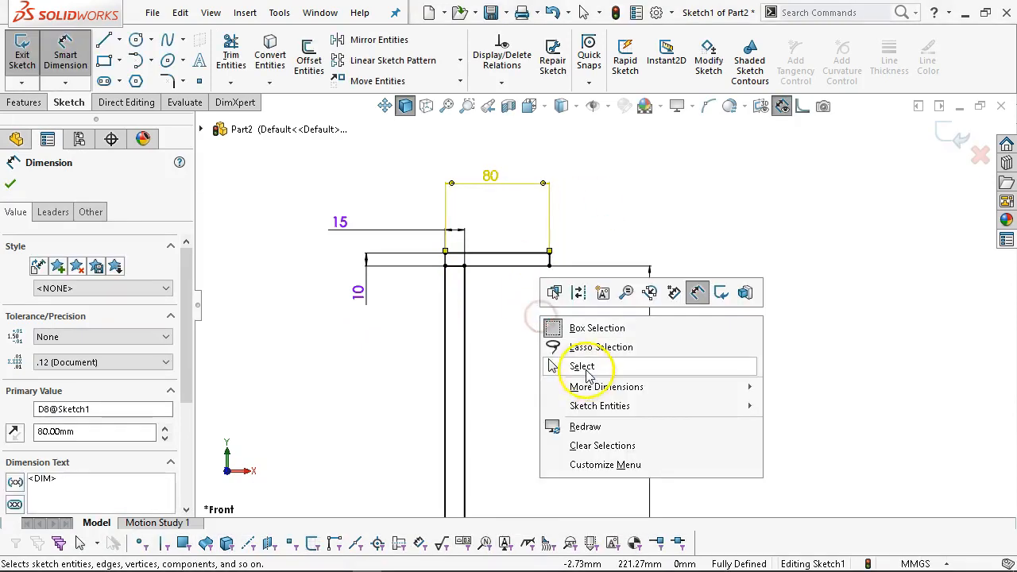
pyautogui.click(576, 364)
pyautogui.press('f')
pyautogui.scroll(-5, 570, 379)
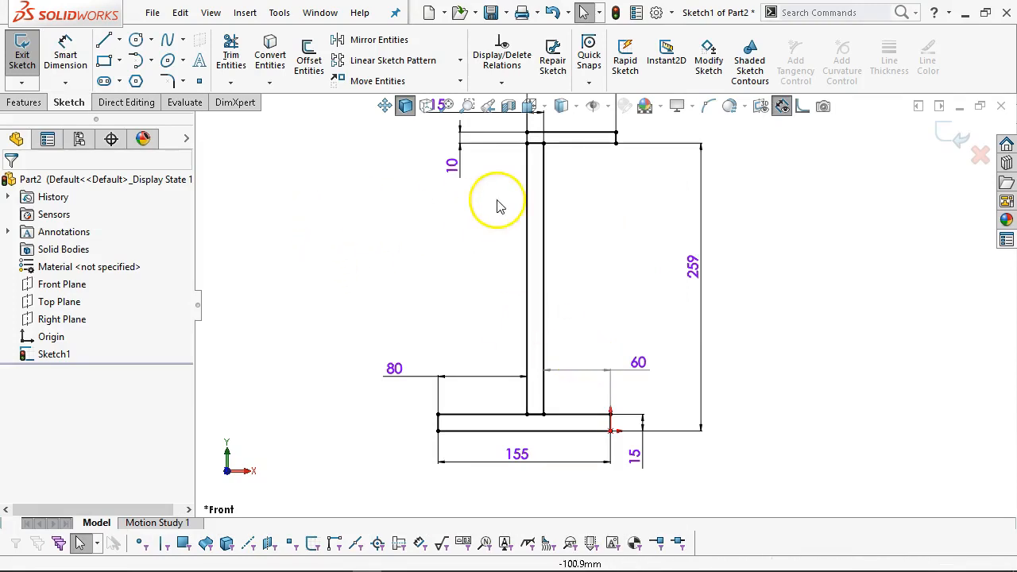
pyautogui.press('f')
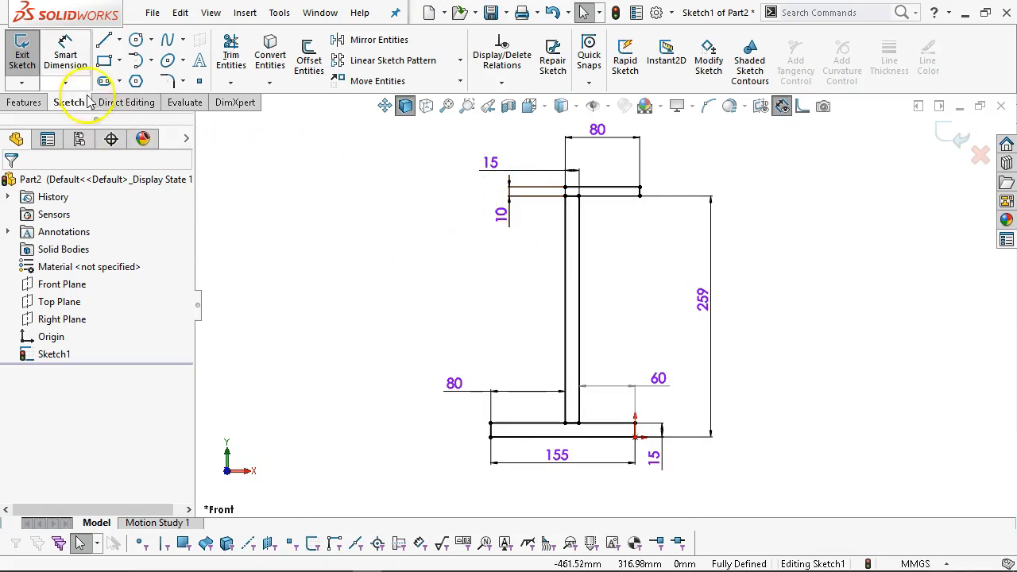
# Draw a diagonal brace line from the base bar's left corner up to the upright.
pyautogui.click(103, 39)
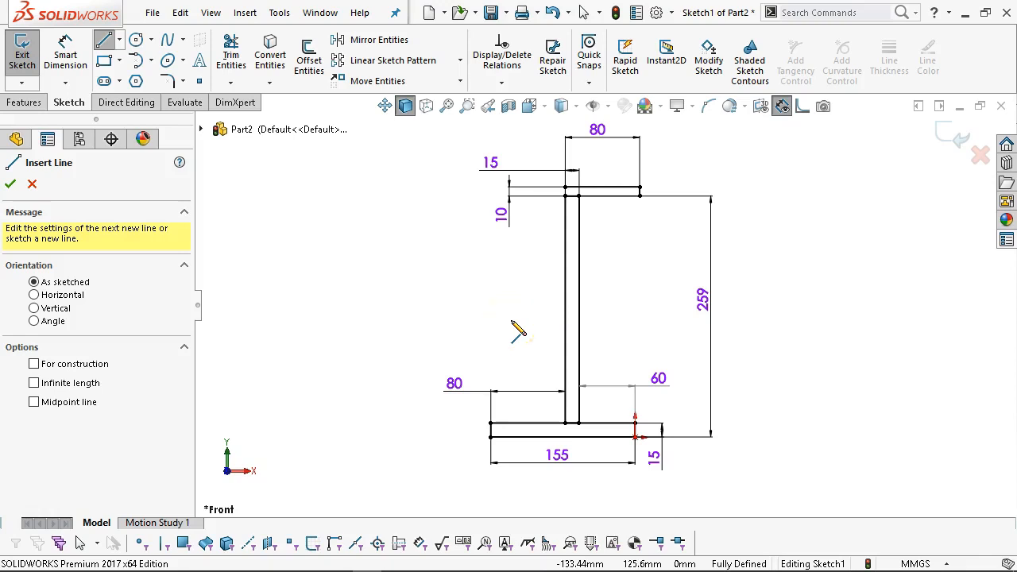
pyautogui.click(490, 423)
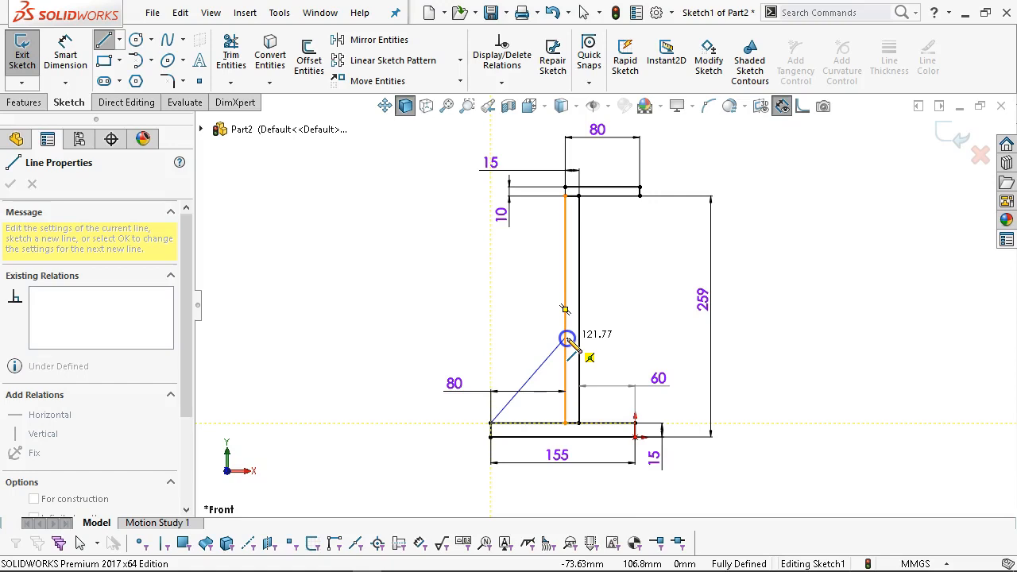
pyautogui.click(566, 338)
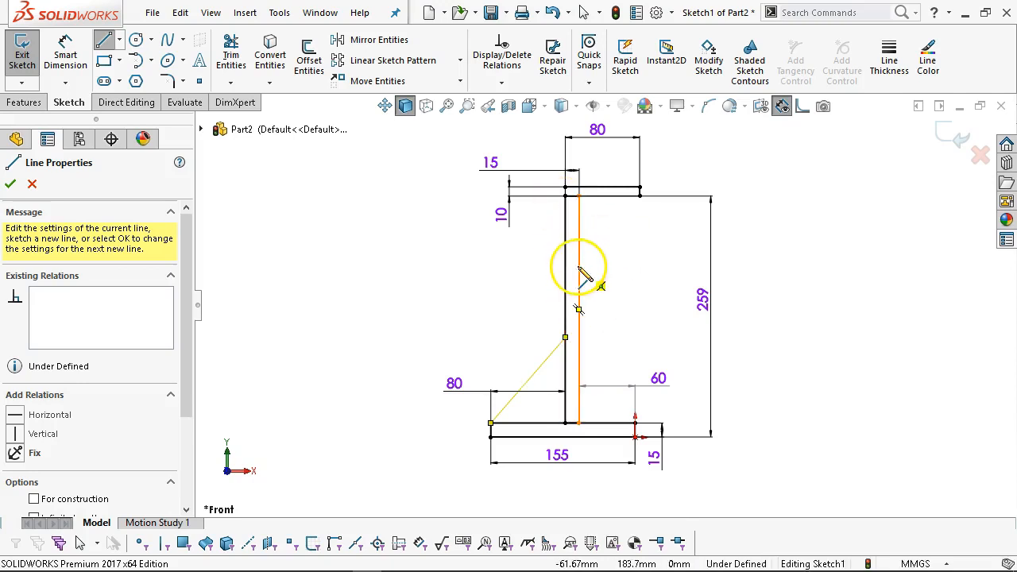
pyautogui.rightClick(611, 278)
pyautogui.click(640, 281)
# Dimension the brace at 45° to the base bar, cancelling the redundant length dimension.
pyautogui.click(62, 53)
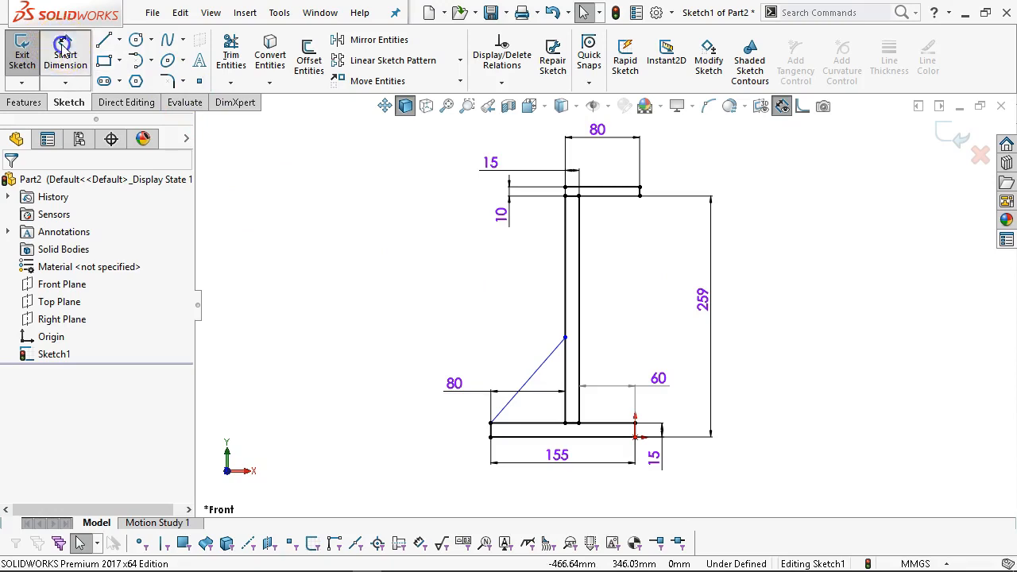
pyautogui.click(523, 421)
pyautogui.click(511, 403)
pyautogui.click(494, 197)
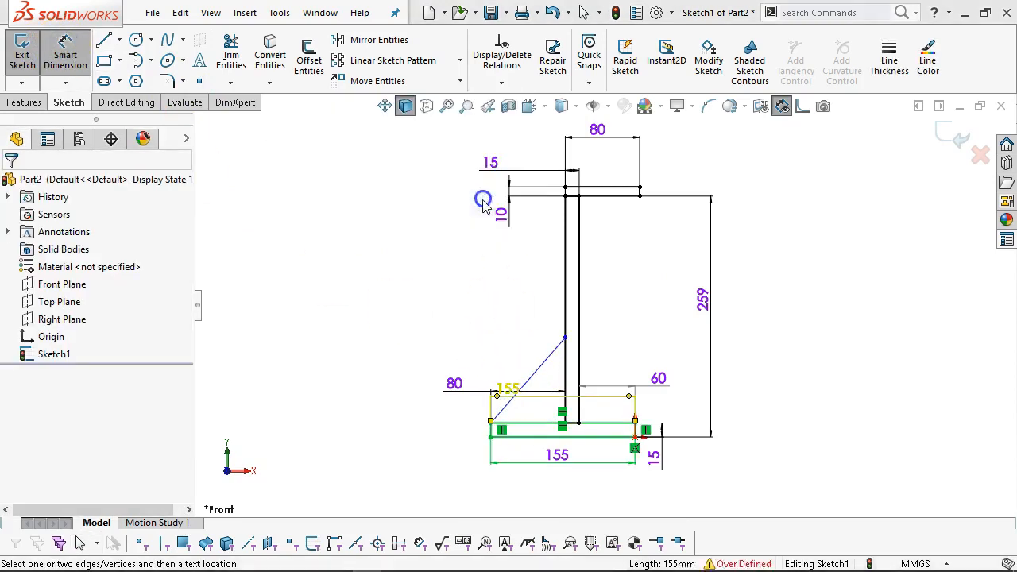
pyautogui.click(517, 421)
pyautogui.click(511, 405)
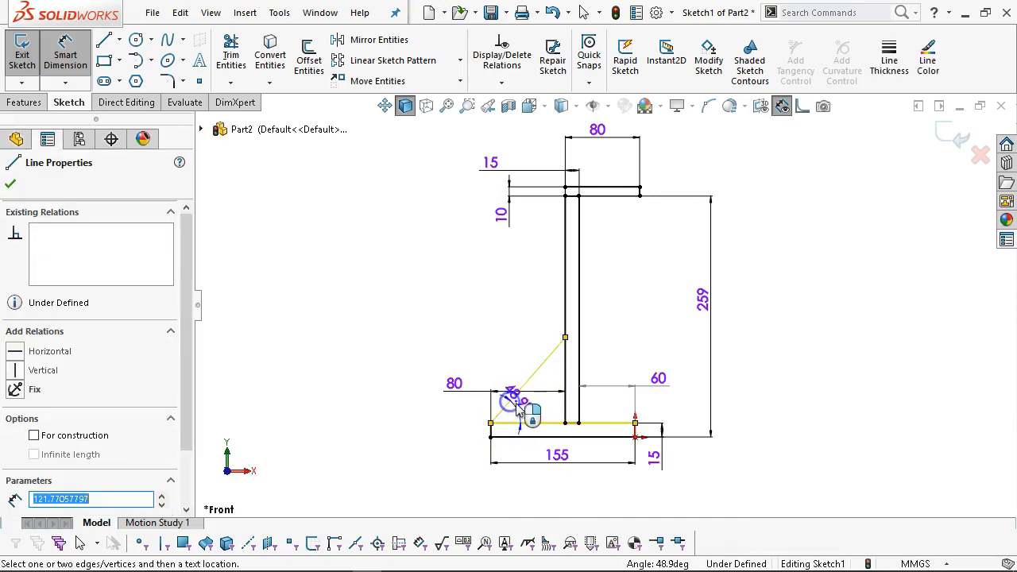
pyautogui.click(529, 407)
pyautogui.write('45')
pyautogui.press('Return')
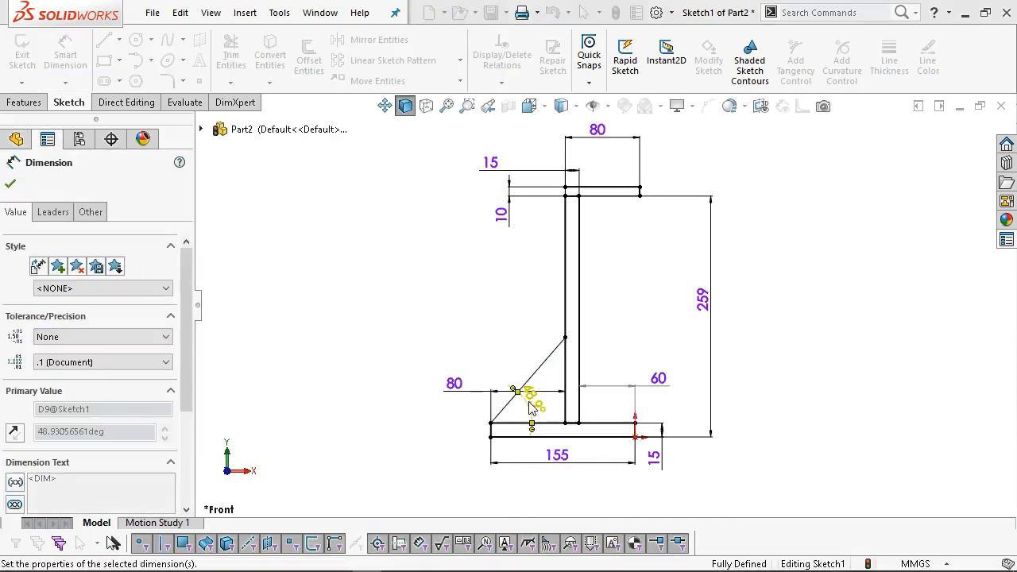
pyautogui.rightClick(617, 265)
pyautogui.click(664, 314)
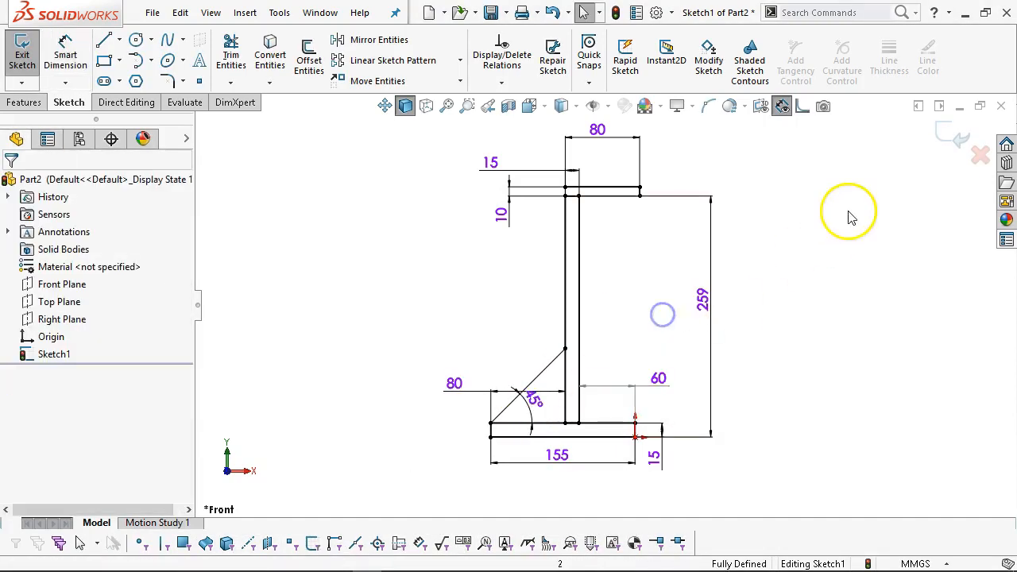
# Exit the profile sketch and rename Sketch1 to 'layout' in the FeatureManager tree.
pyautogui.click(947, 138)
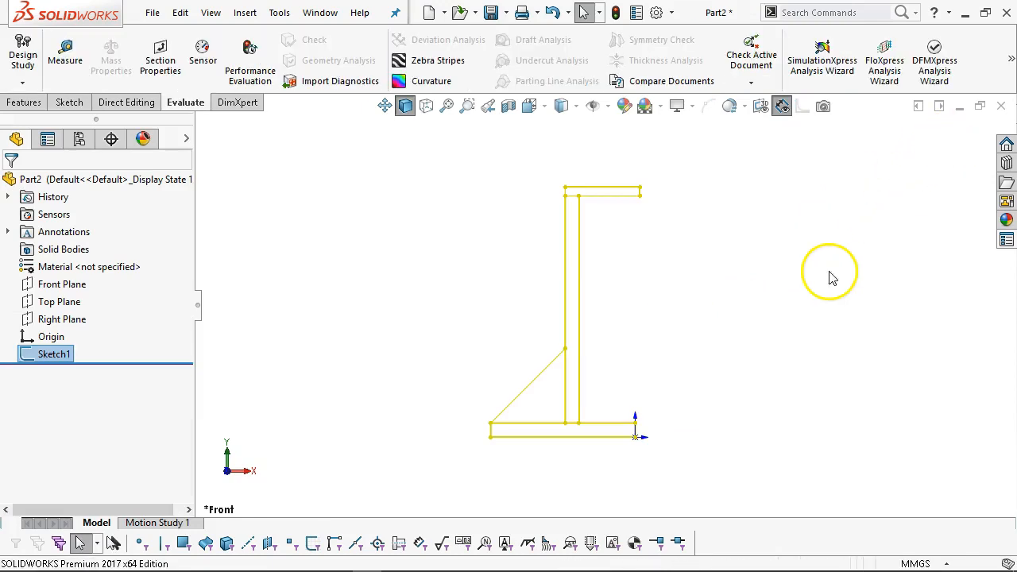
pyautogui.scroll(-1, 594, 362)
pyautogui.click(429, 262)
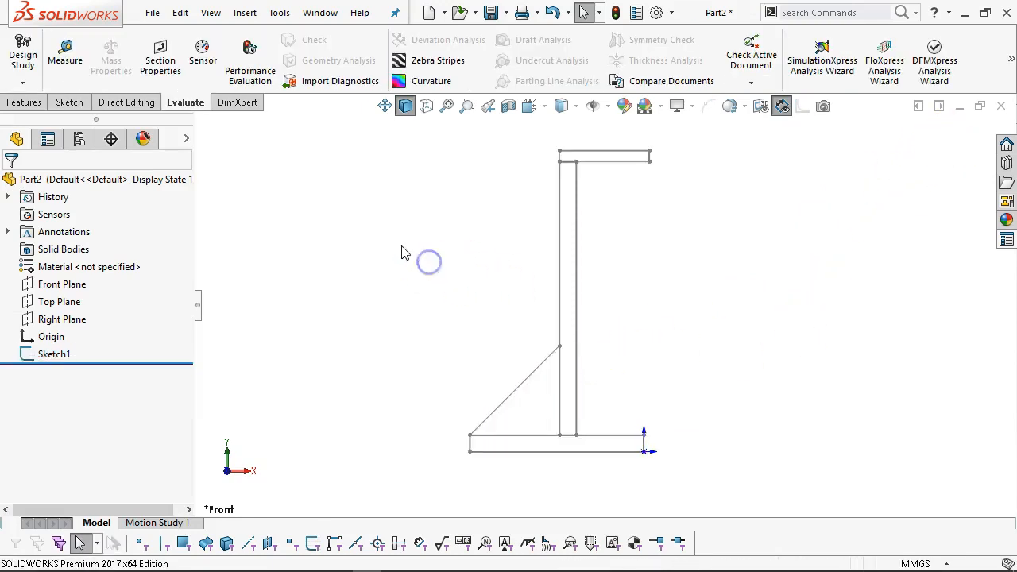
pyautogui.click(45, 357)
pyautogui.click(56, 353)
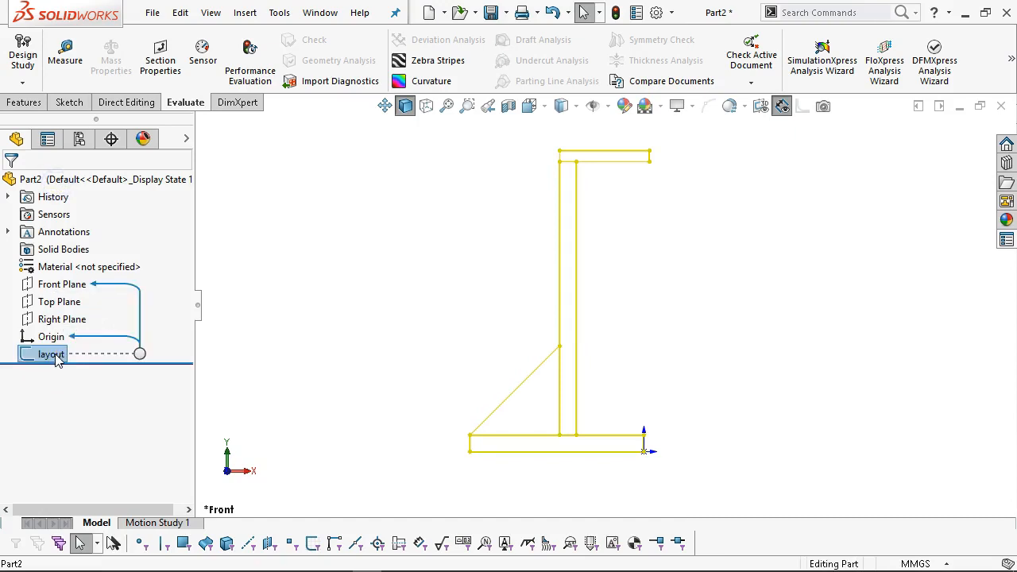
pyautogui.click(274, 340)
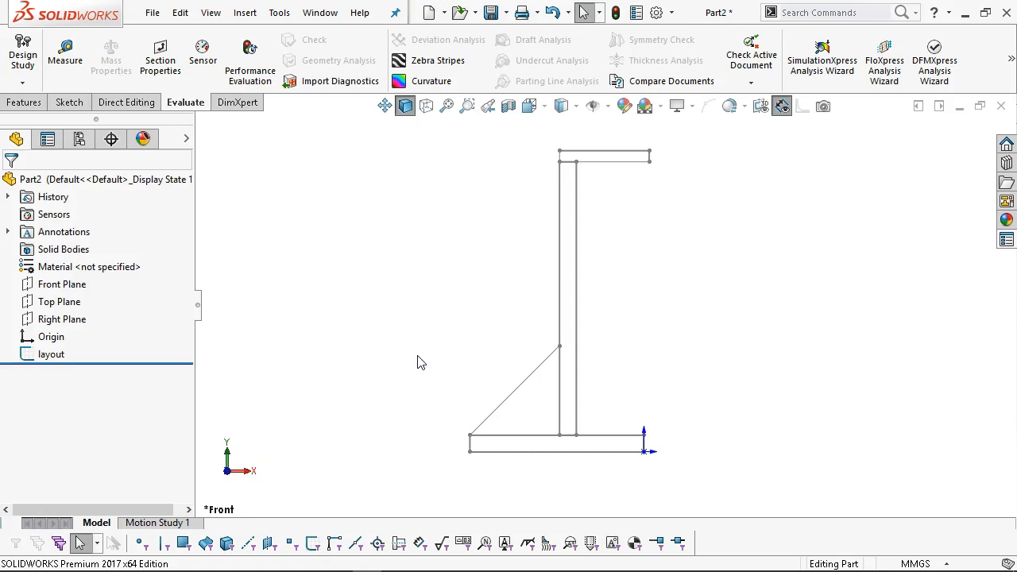
pyautogui.click(65, 285)
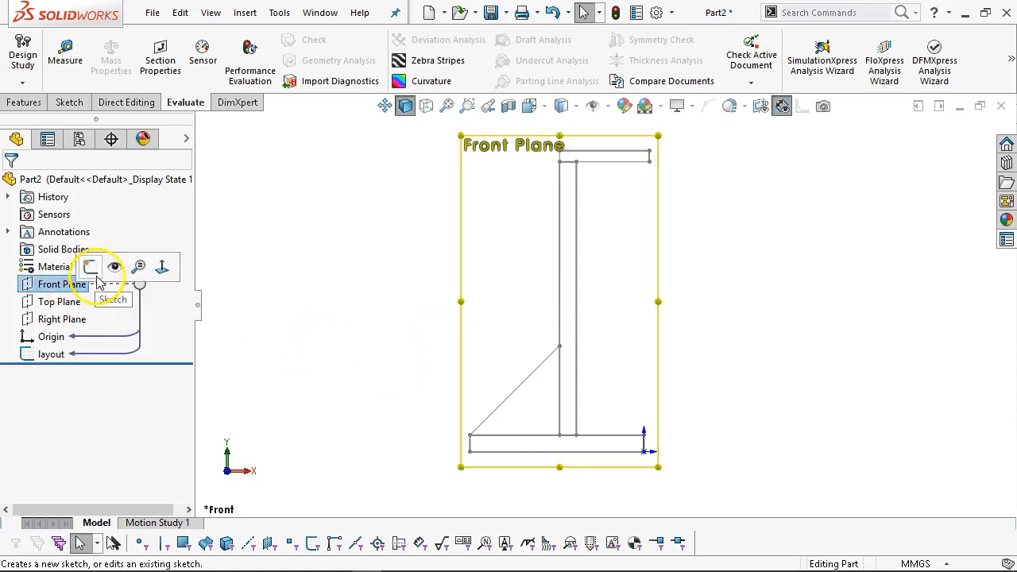
# Sketch a rectangle on the Front Plane covering the layout's base bar.
pyautogui.click(84, 267)
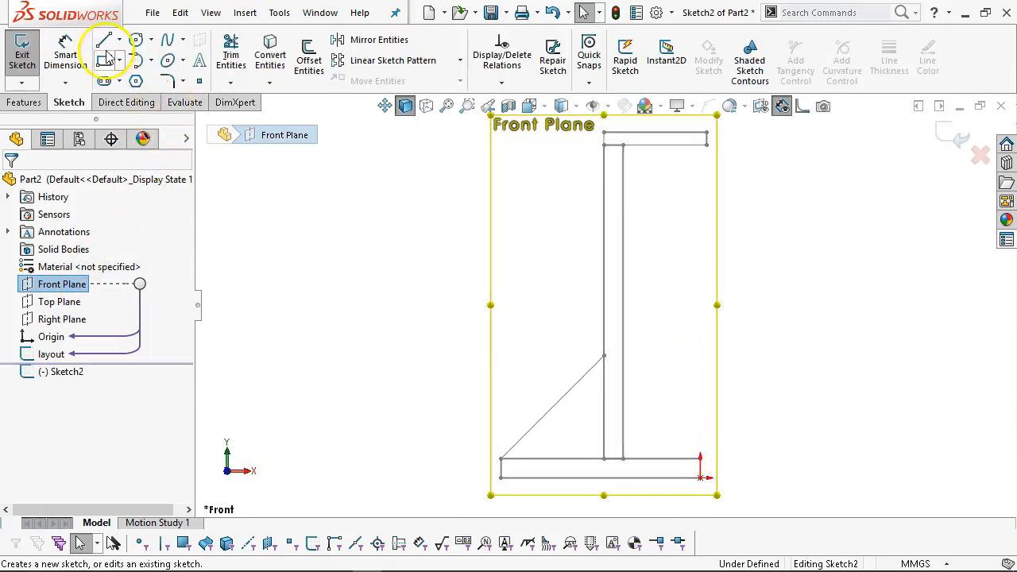
pyautogui.click(104, 60)
pyautogui.click(501, 459)
pyautogui.click(702, 478)
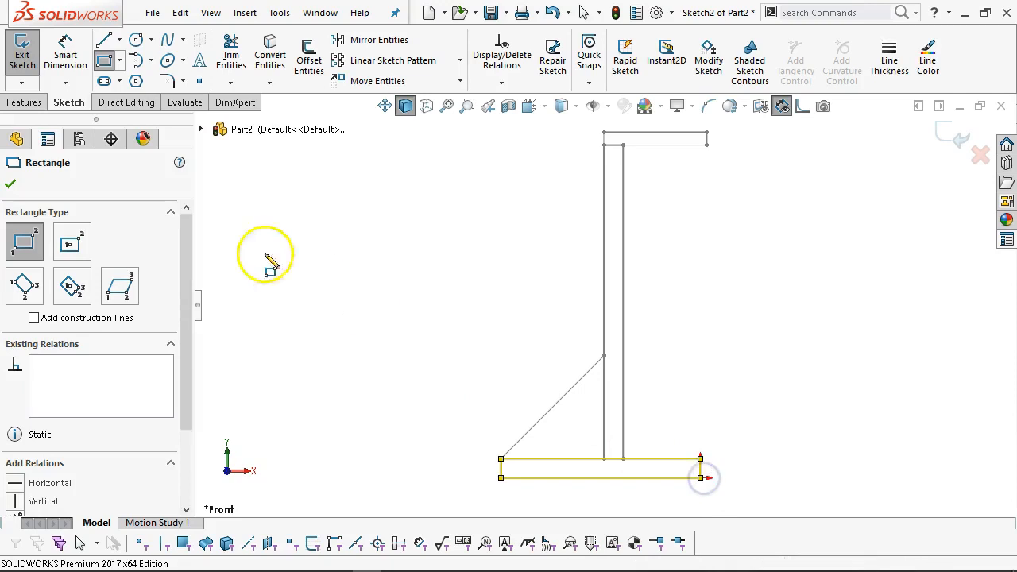
# Extrude the rectangle Mid Plane to 130 mm as the base plate.
pyautogui.click(24, 104)
pyautogui.click(29, 55)
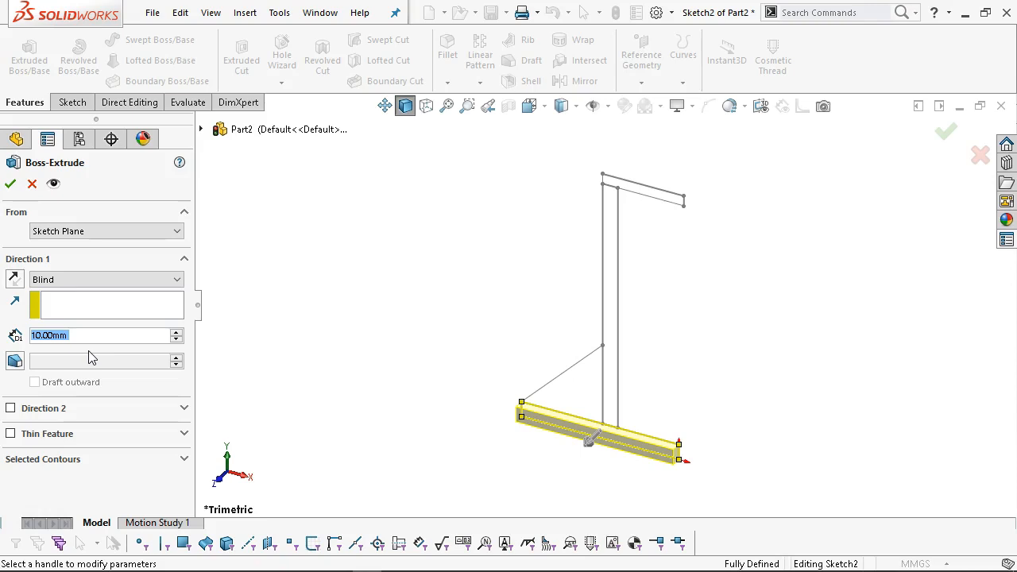
pyautogui.write('12')
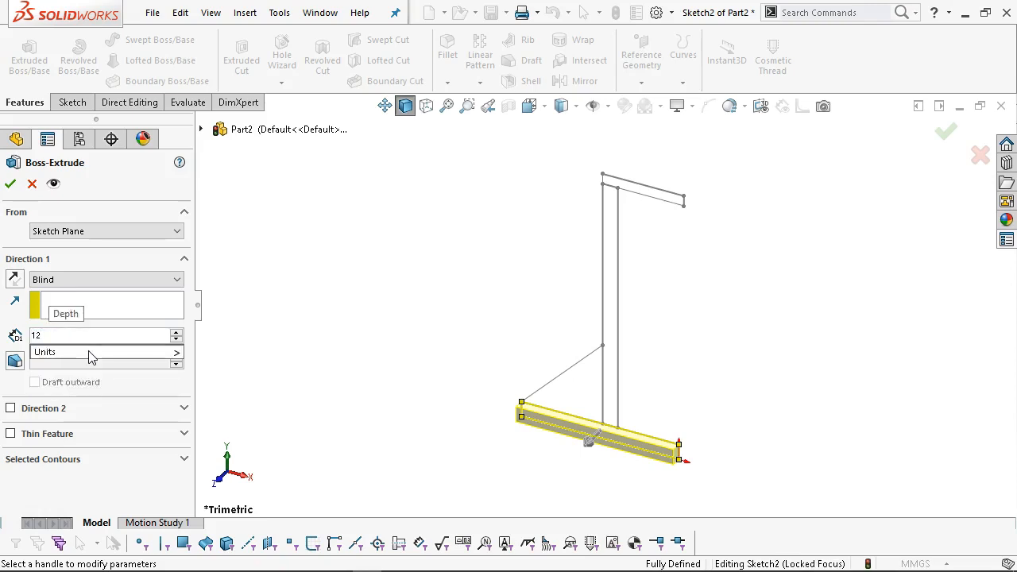
pyautogui.press('BackSpace')
pyautogui.write('30')
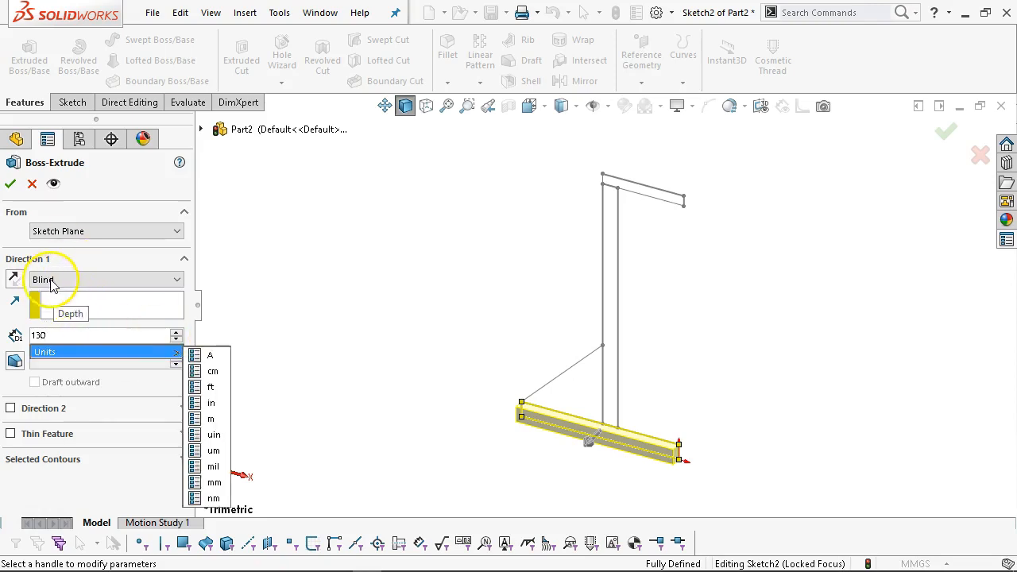
pyautogui.click(68, 279)
pyautogui.click(65, 347)
pyautogui.click(10, 185)
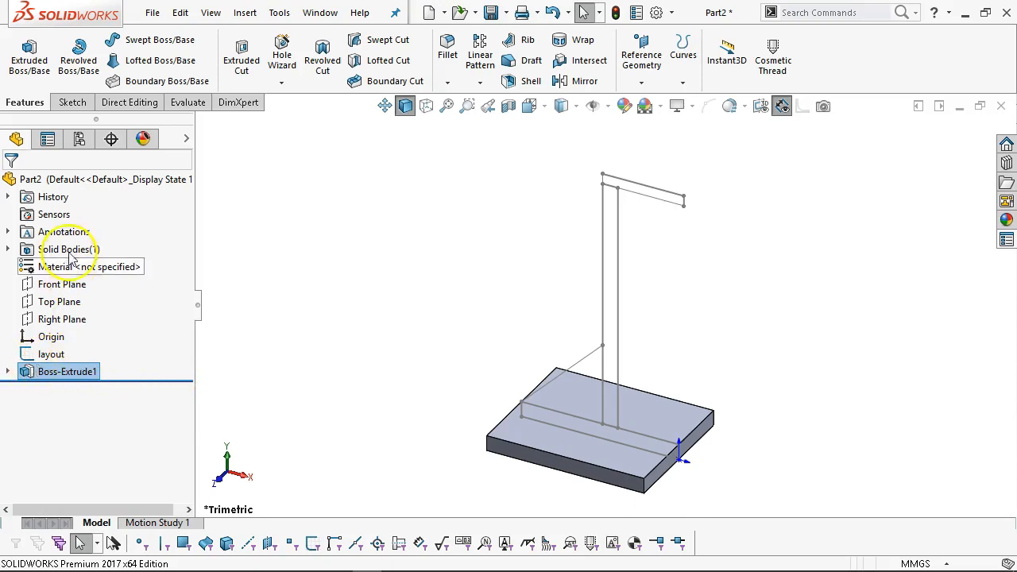
# Sketch a rectangle on the Front Plane outlining the upright down to the base.
pyautogui.click(61, 284)
pyautogui.click(84, 259)
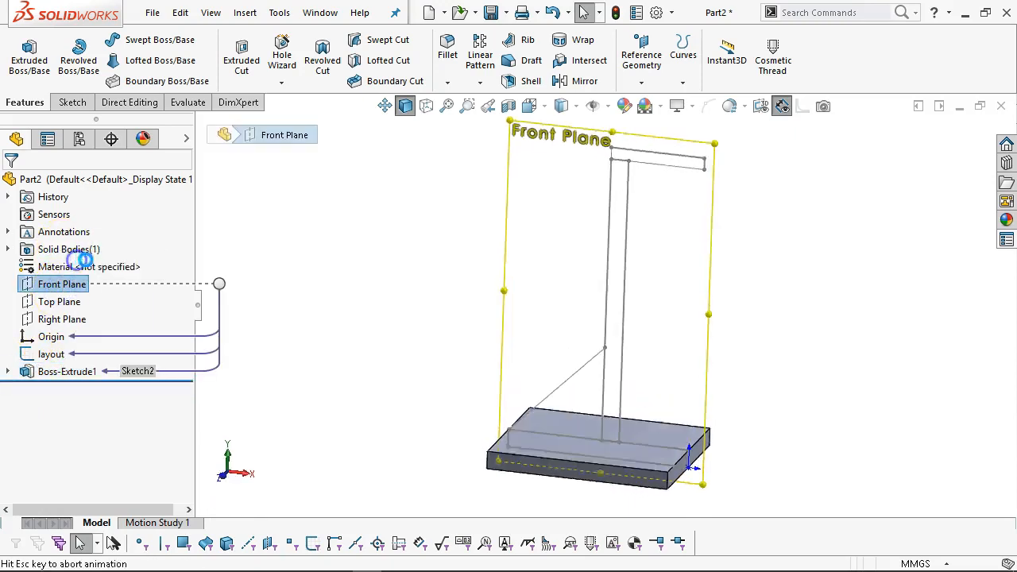
pyautogui.click(105, 61)
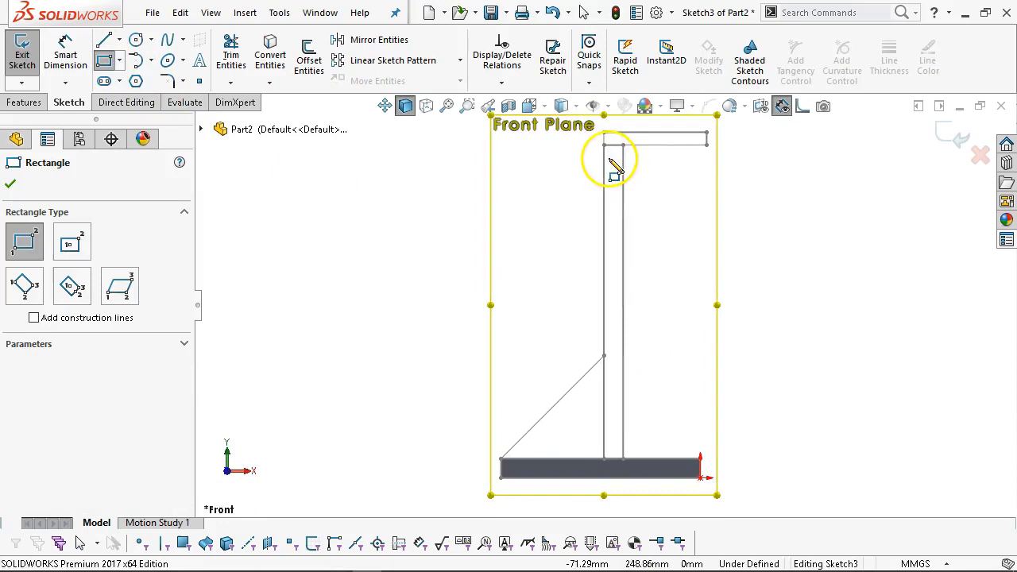
pyautogui.moveTo(605, 146); pyautogui.dragTo(622, 459)
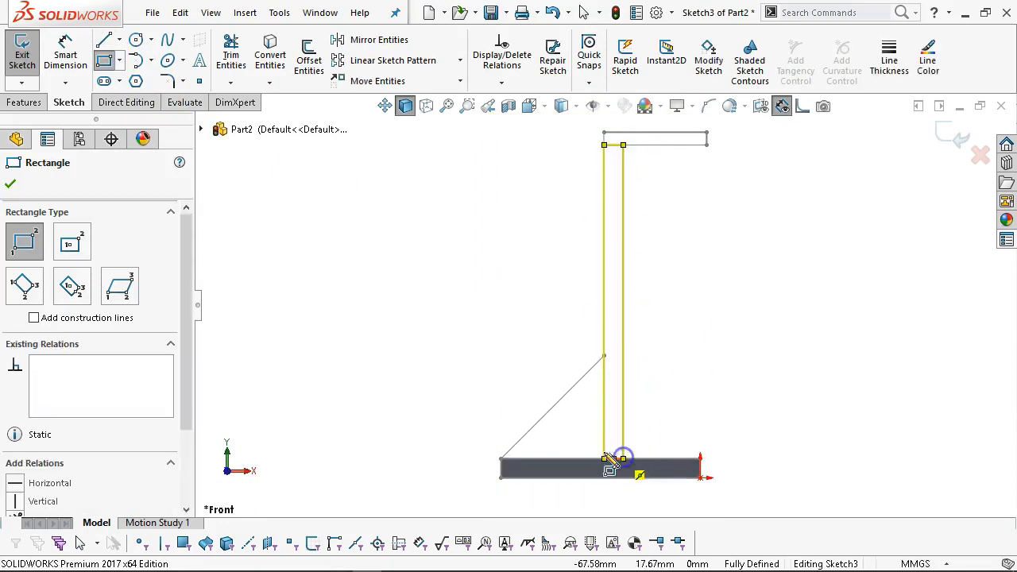
# Extrude the wall Mid Plane with Merge result unchecked, then check the solid bodies.
pyautogui.click(23, 104)
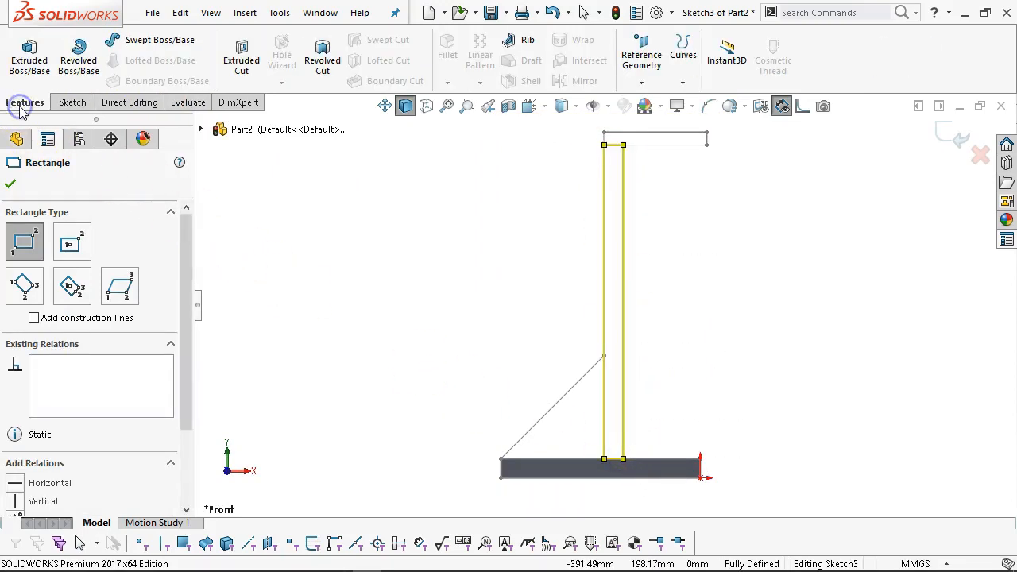
pyautogui.click(31, 57)
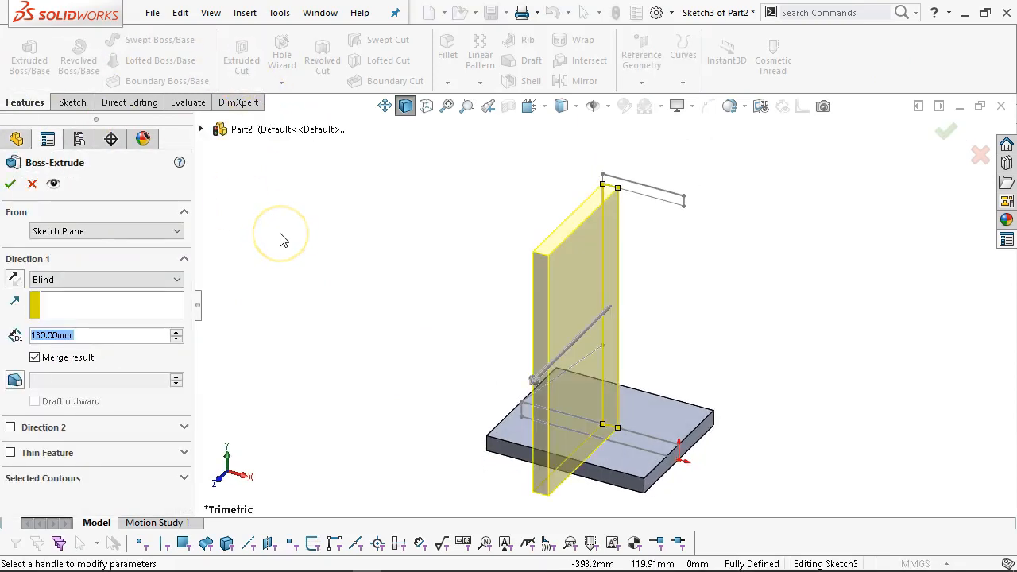
pyautogui.click(97, 280)
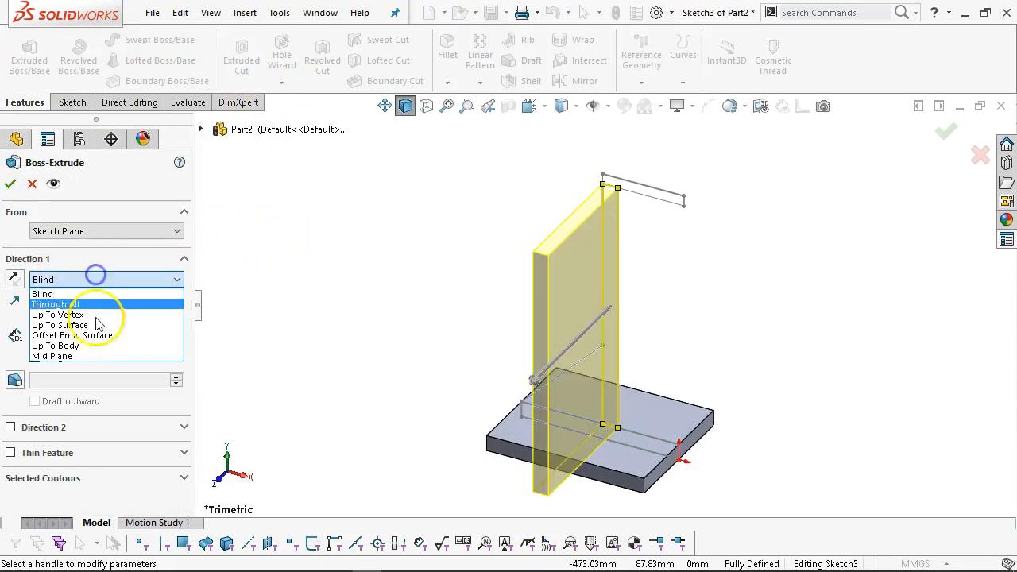
pyautogui.click(77, 354)
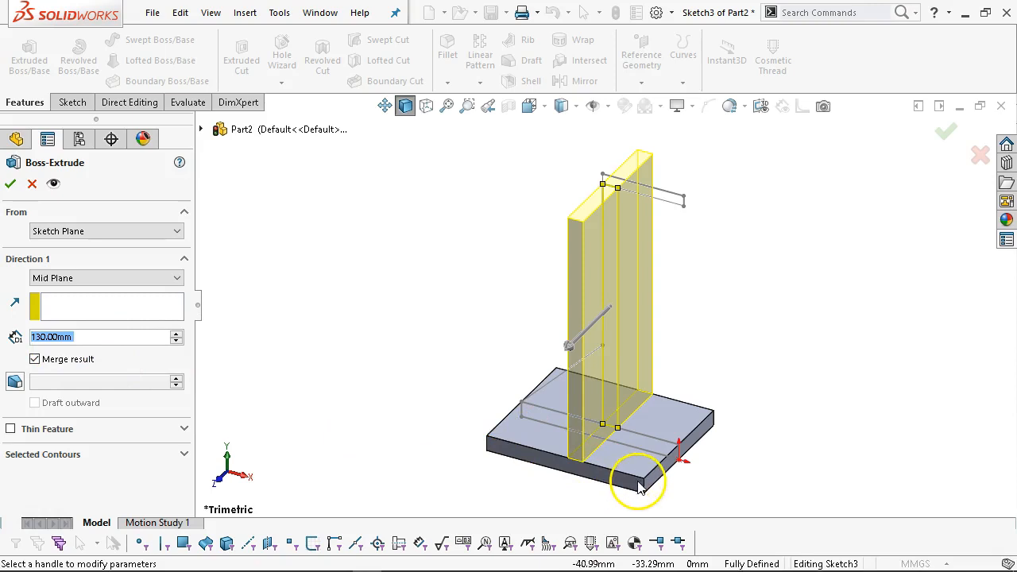
pyautogui.click(35, 360)
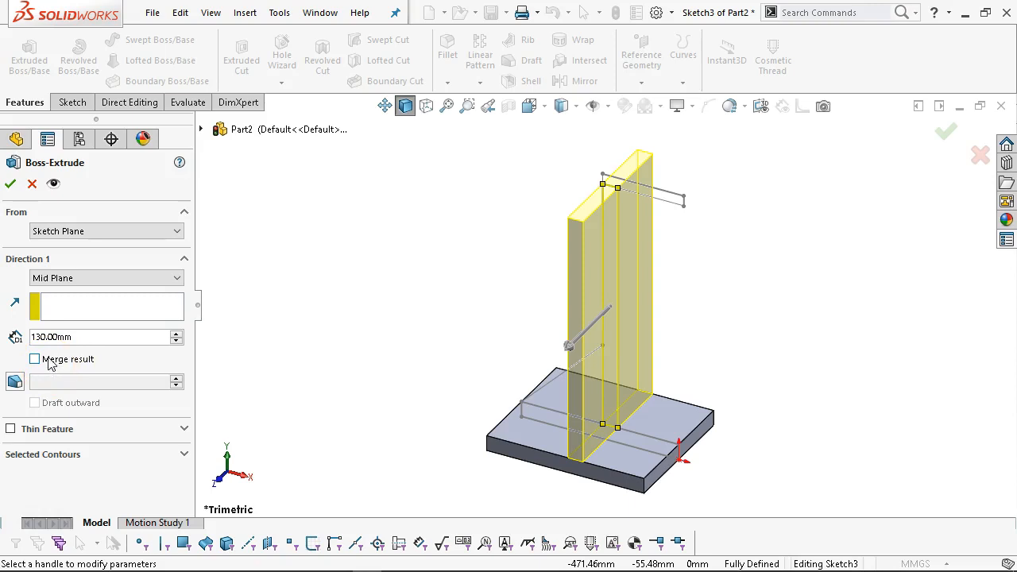
pyautogui.click(10, 184)
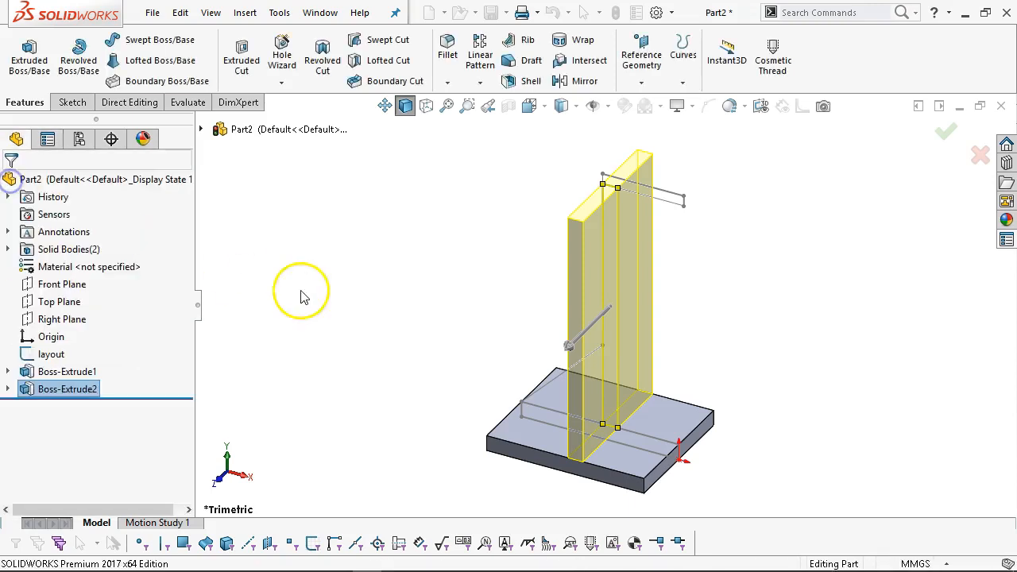
pyautogui.click(7, 248)
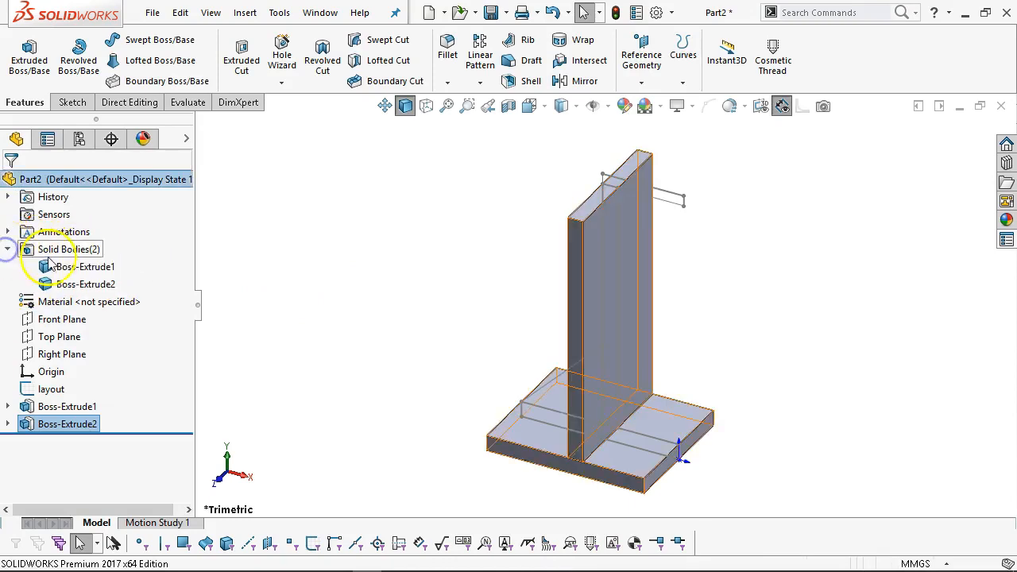
pyautogui.click(84, 269)
# Check the wall body in Solid Bodies and orbit the model into a 3-D view.
pyautogui.click(83, 285)
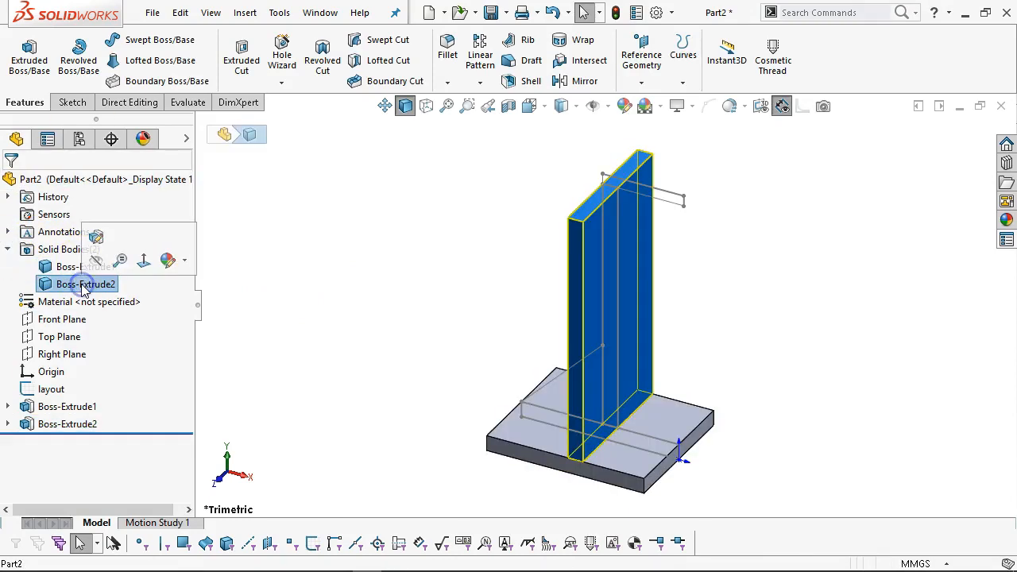
pyautogui.click(8, 248)
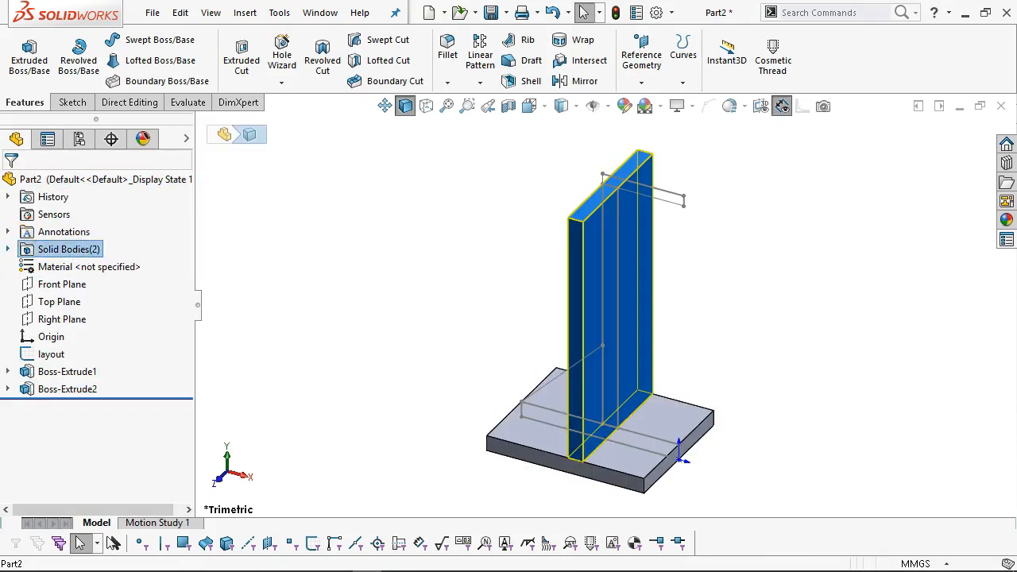
pyautogui.click(281, 290)
pyautogui.click(271, 308)
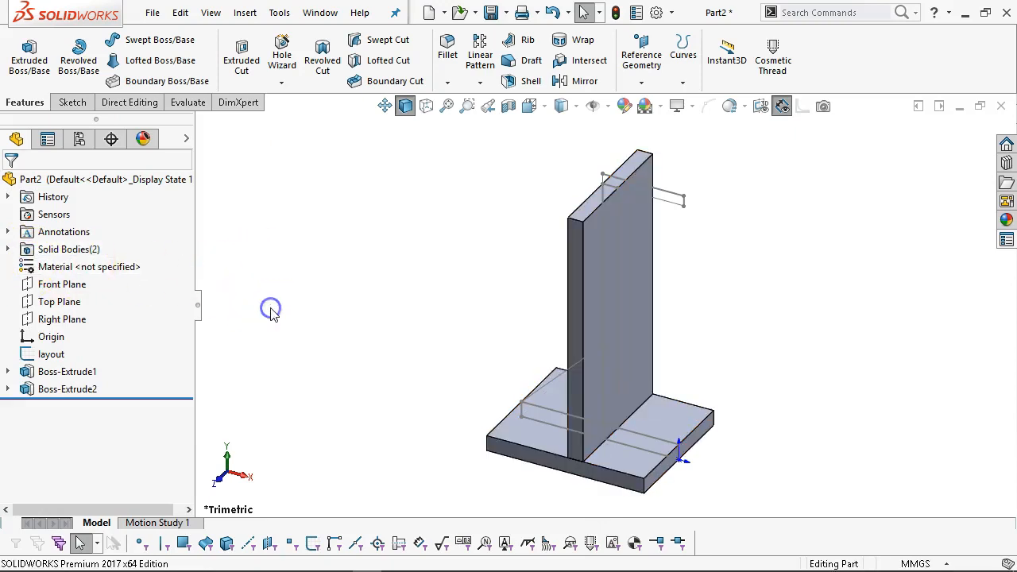
pyautogui.hotkey('ctrl', '1')
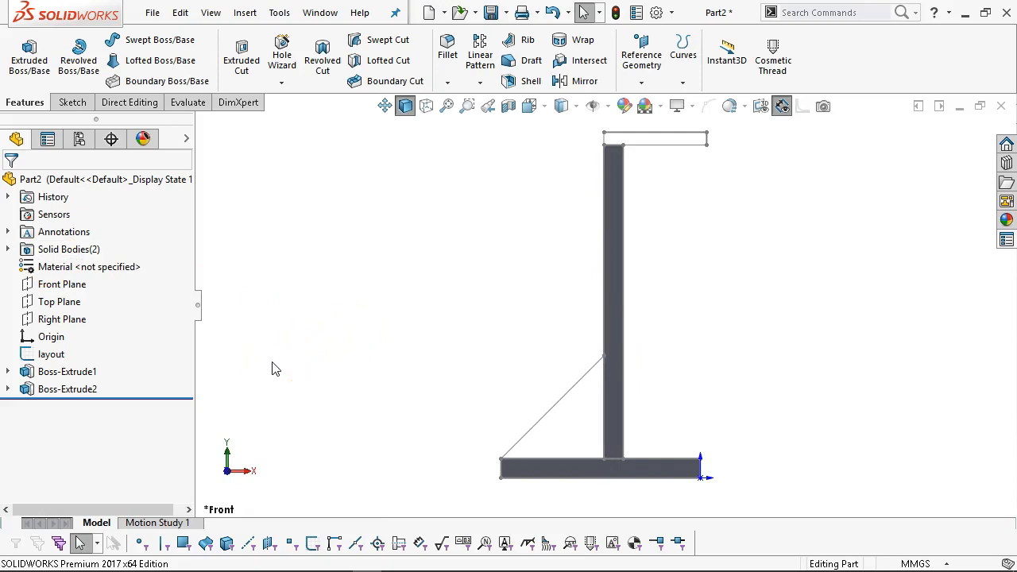
pyautogui.moveTo(612, 374); pyautogui.dragTo(579, 431, button='middle')
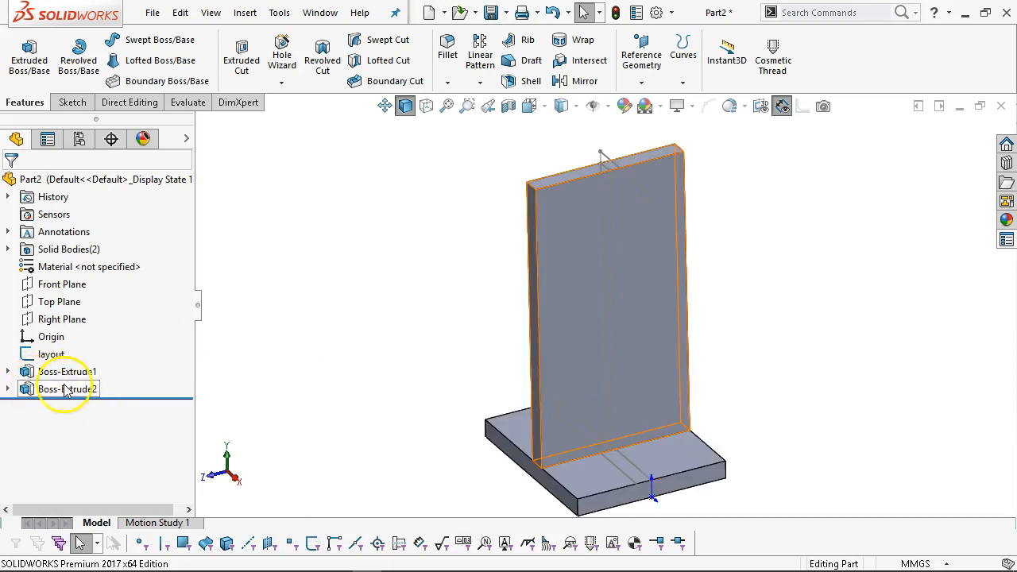
pyautogui.moveTo(560, 295); pyautogui.dragTo(602, 304, button='middle')
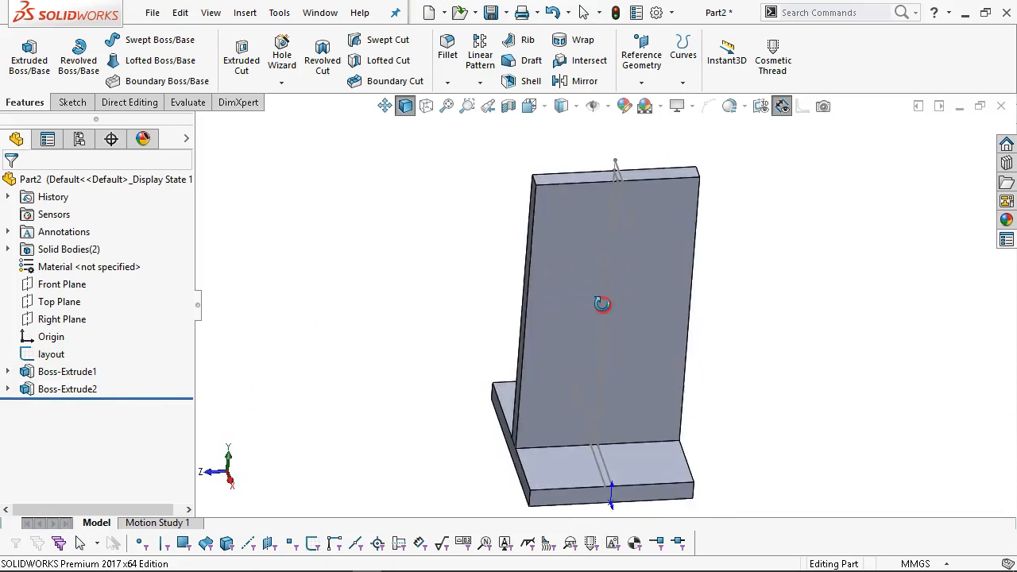
# Hide the layout sketch and select the wall's large side face, viewed from the left.
pyautogui.rightClick(50, 354)
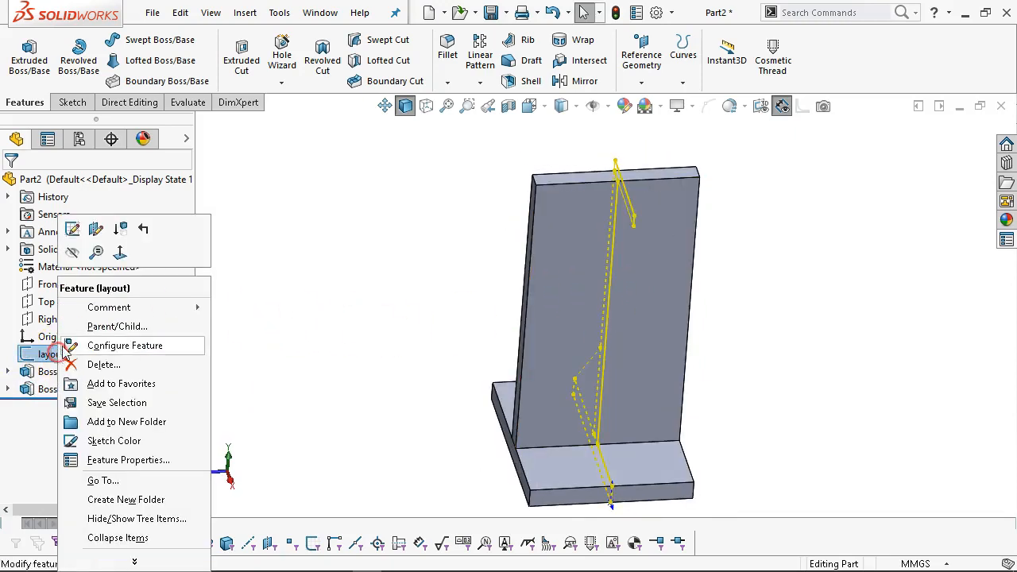
pyautogui.click(72, 251)
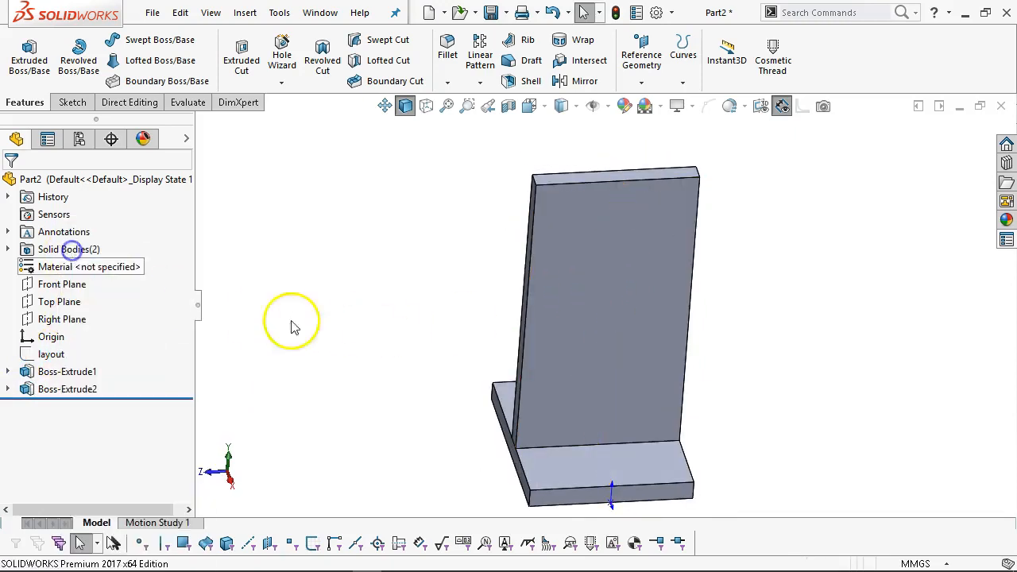
pyautogui.click(586, 314)
pyautogui.hotkey('ctrl', '1')
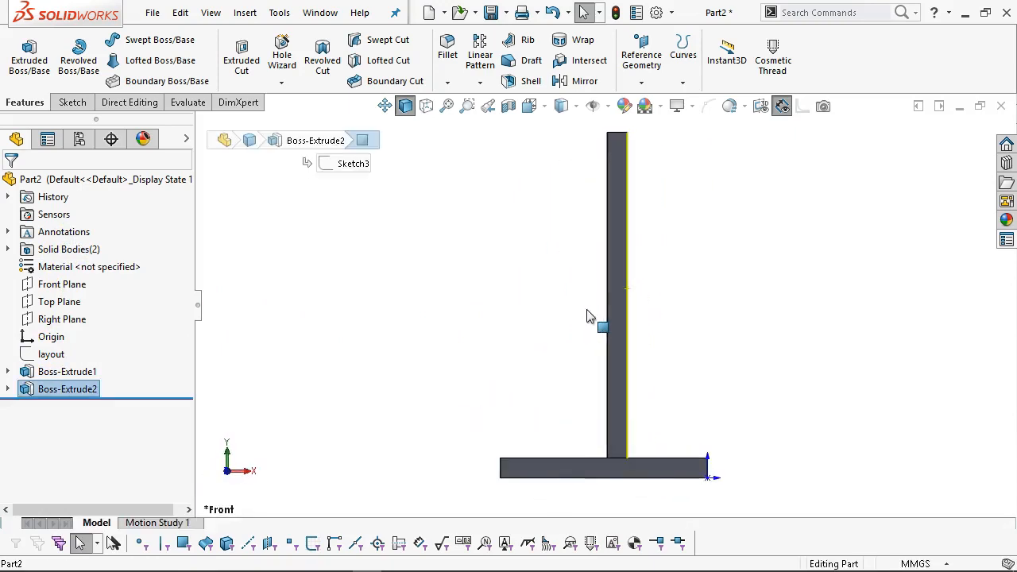
pyautogui.hotkey('ctrl', '3')
pyautogui.rightClick(590, 264)
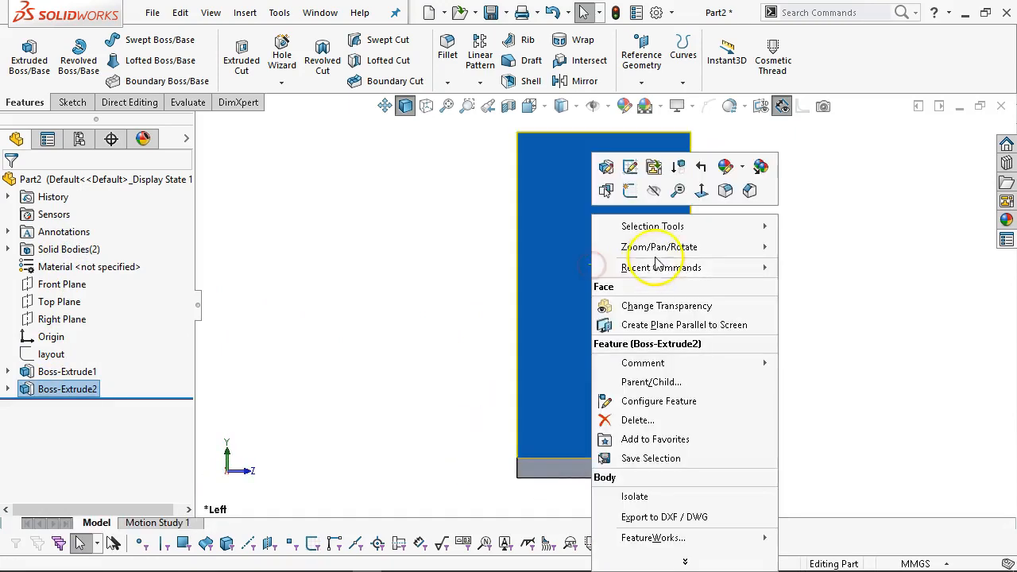
# Sketch a circle on the wall face, its centre dimensioned 135 mm above the bottom edge.
pyautogui.click(629, 190)
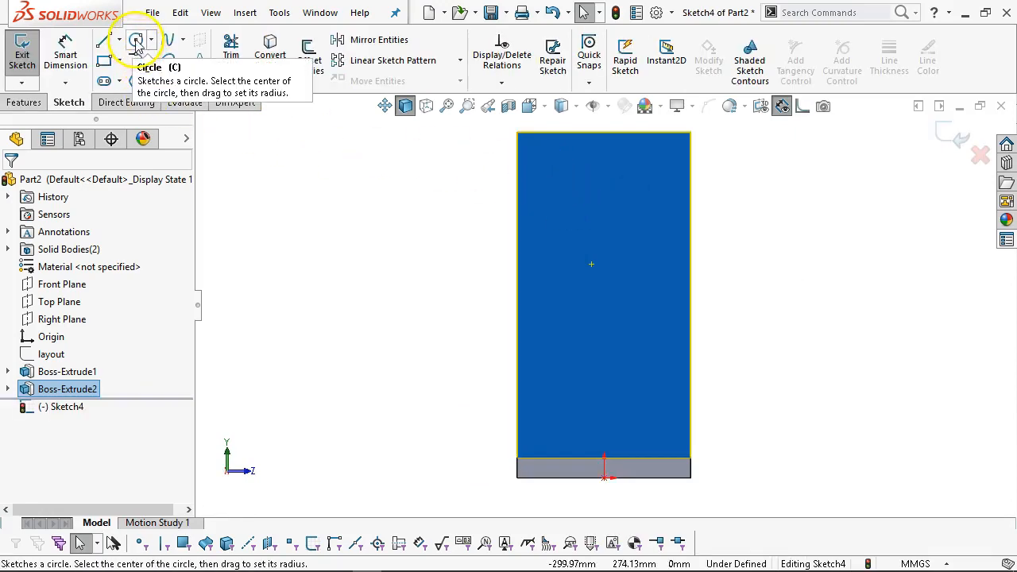
pyautogui.click(137, 41)
pyautogui.click(605, 307)
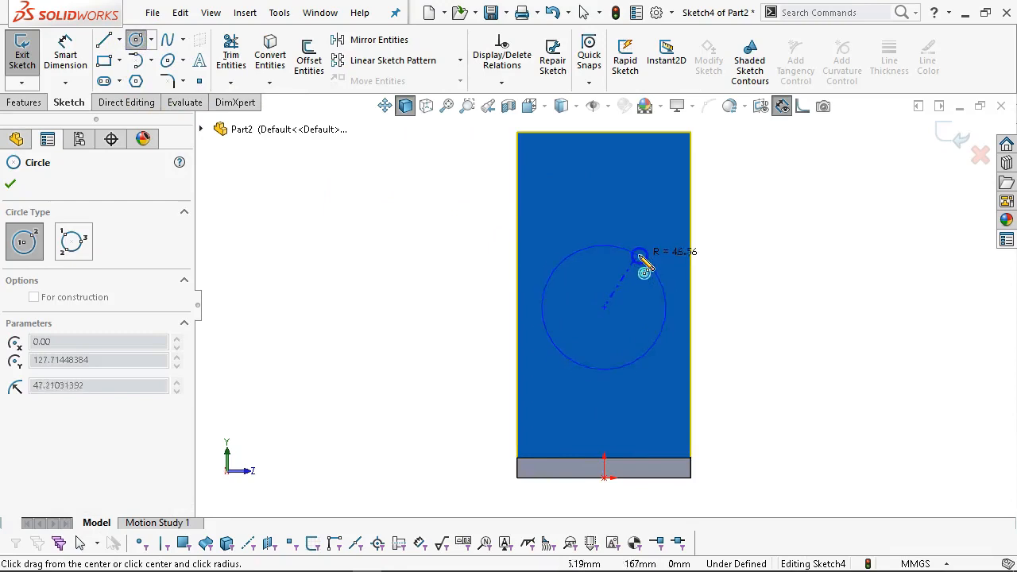
pyautogui.click(688, 295)
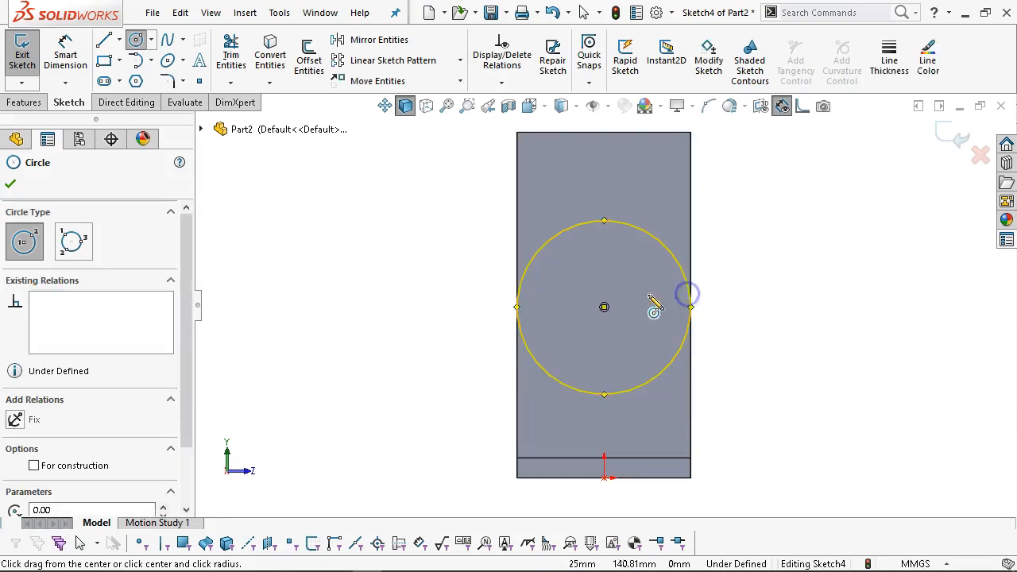
pyautogui.rightClick(731, 202)
pyautogui.click(887, 181)
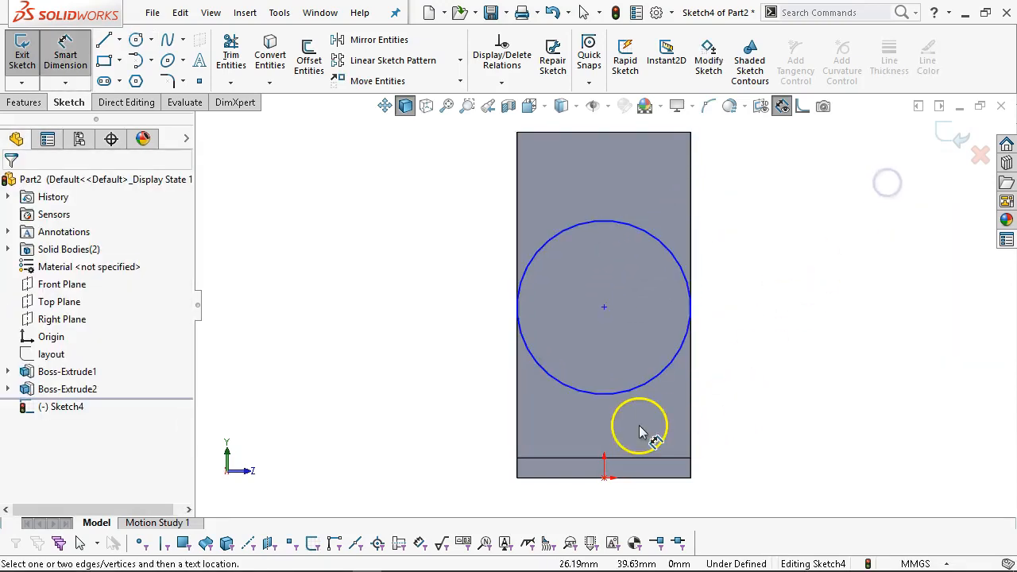
pyautogui.click(548, 479)
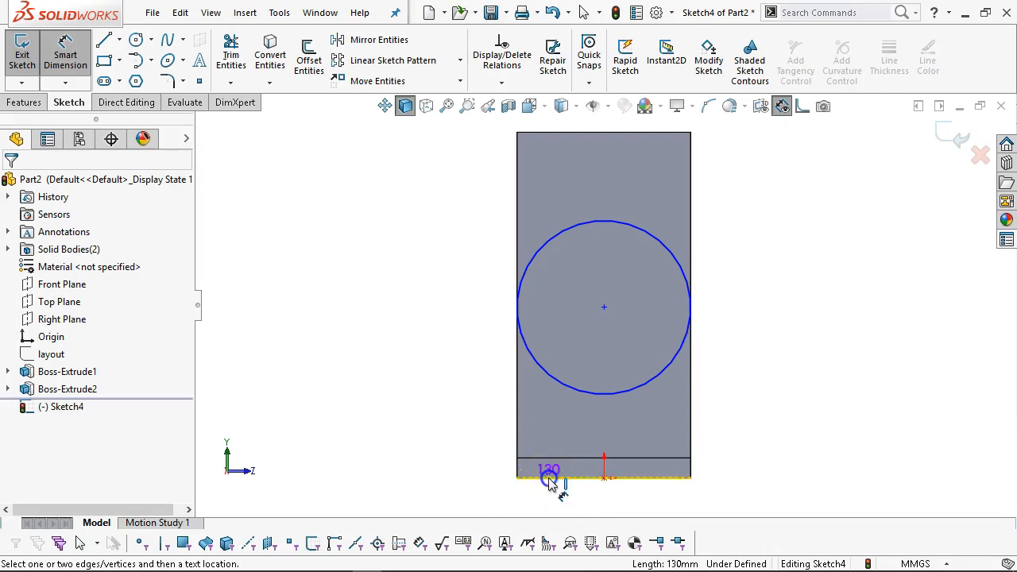
pyautogui.click(567, 386)
pyautogui.click(471, 400)
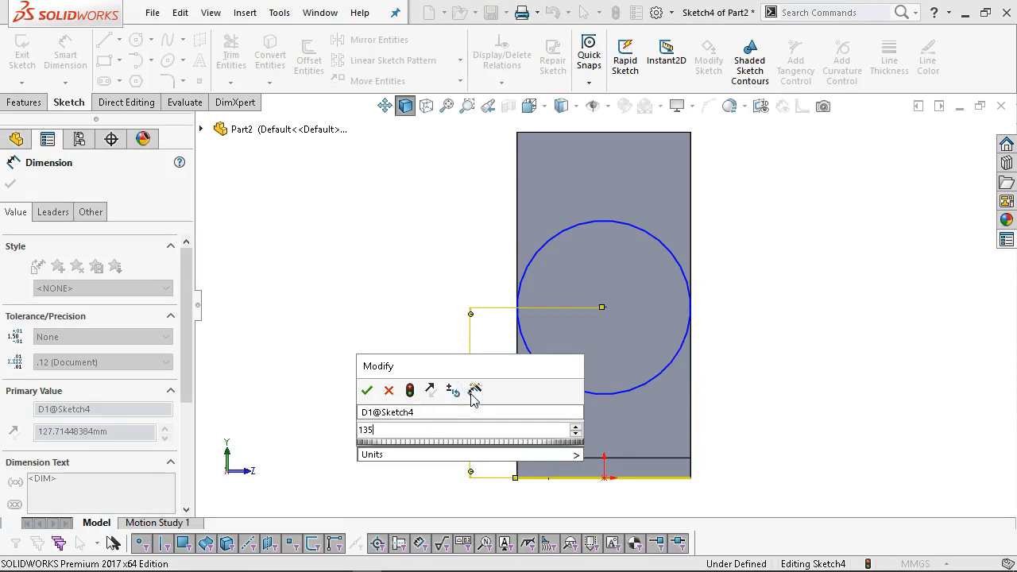
pyautogui.press('Return')
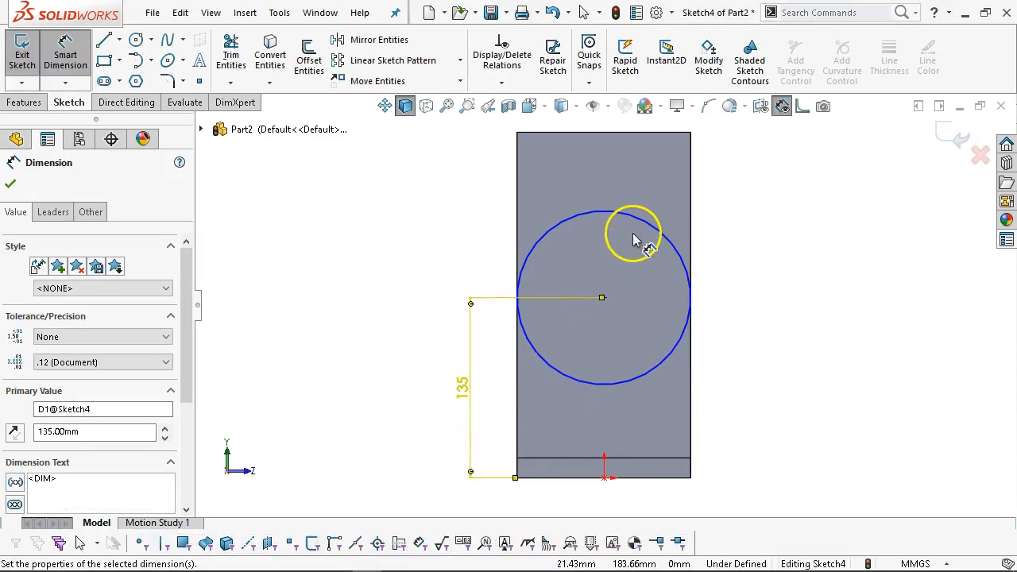
pyautogui.rightClick(464, 188)
pyautogui.click(502, 235)
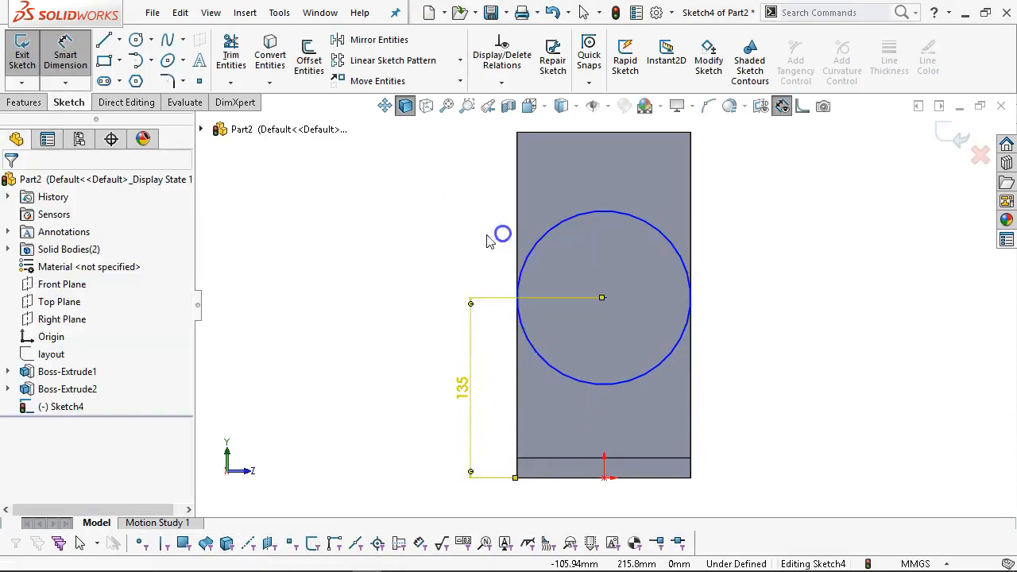
# Make the circle tangent to both the right and left edges of the wall.
pyautogui.moveTo(678, 260); pyautogui.dragTo(693, 228)
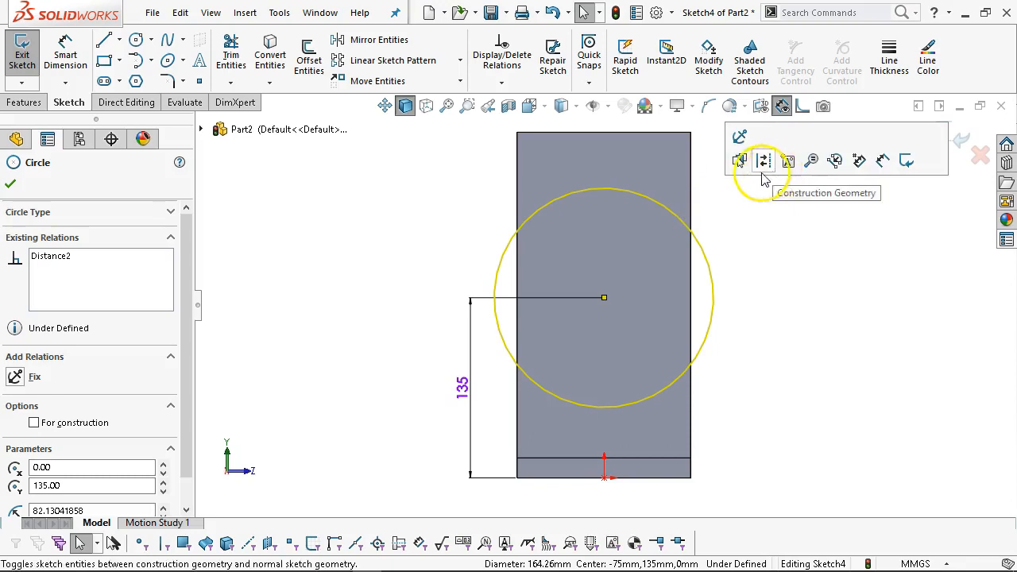
pyautogui.keyDown('ctrl'); pyautogui.click(691, 219); pyautogui.keyUp('ctrl')
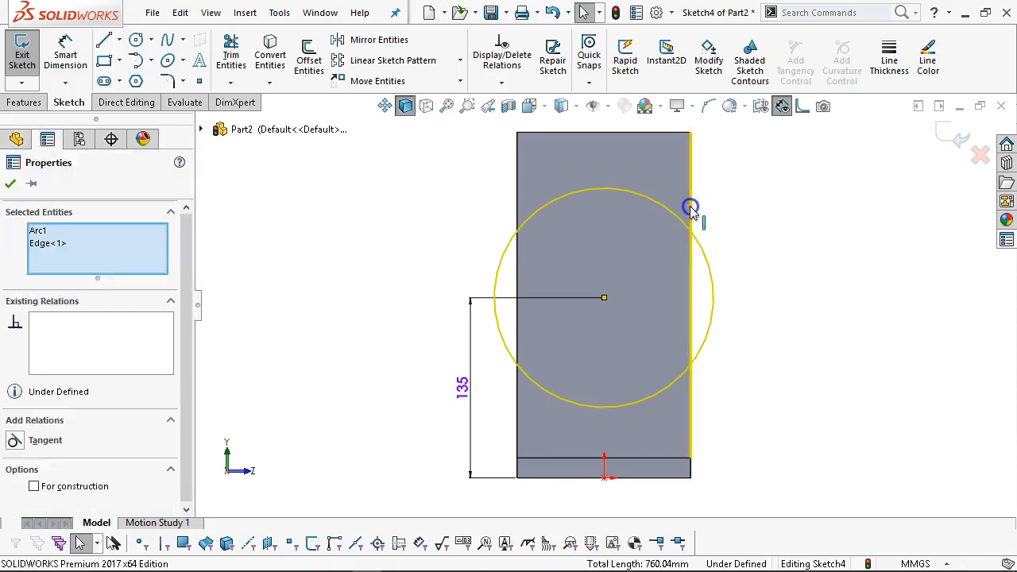
pyautogui.click(735, 136)
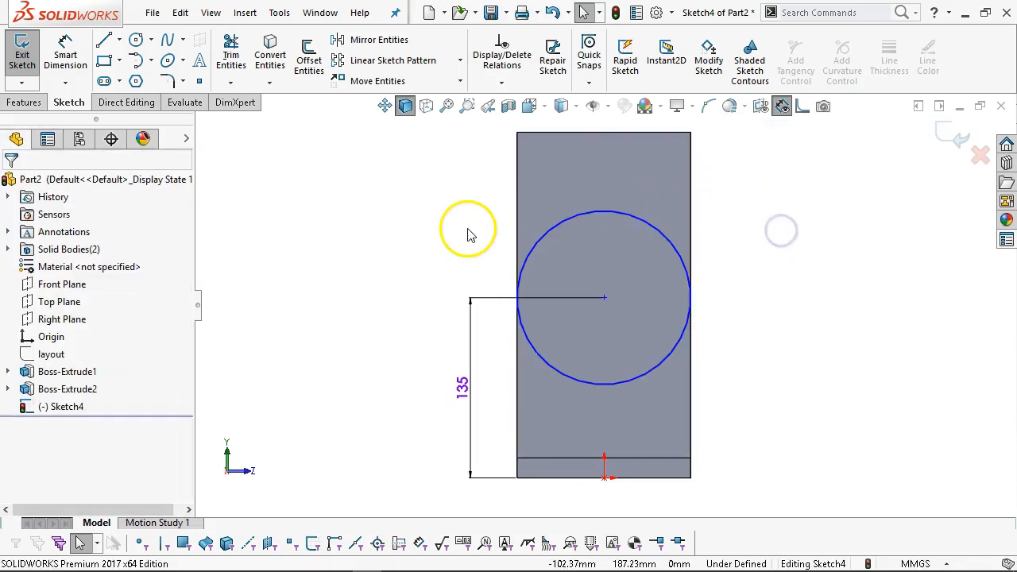
pyautogui.moveTo(620, 303); pyautogui.dragTo(603, 240)
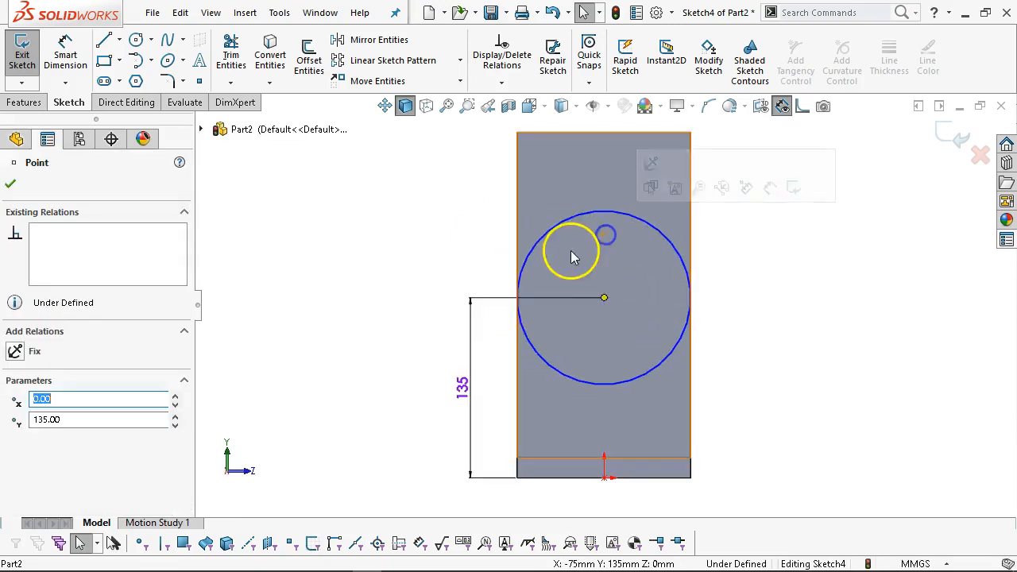
pyautogui.click(529, 252)
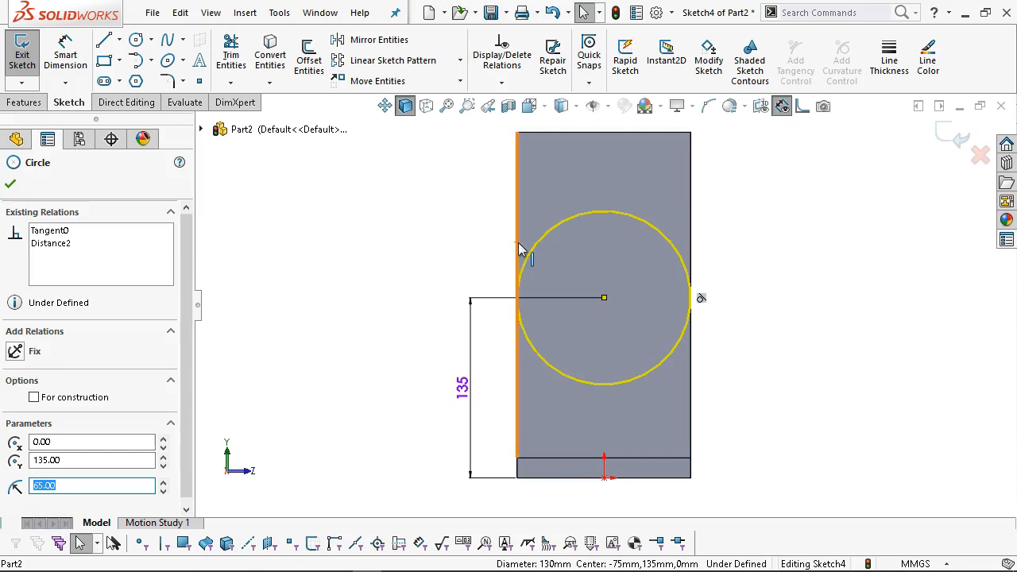
pyautogui.keyDown('ctrl'); pyautogui.click(517, 245); pyautogui.keyUp('ctrl')
pyautogui.click(722, 288)
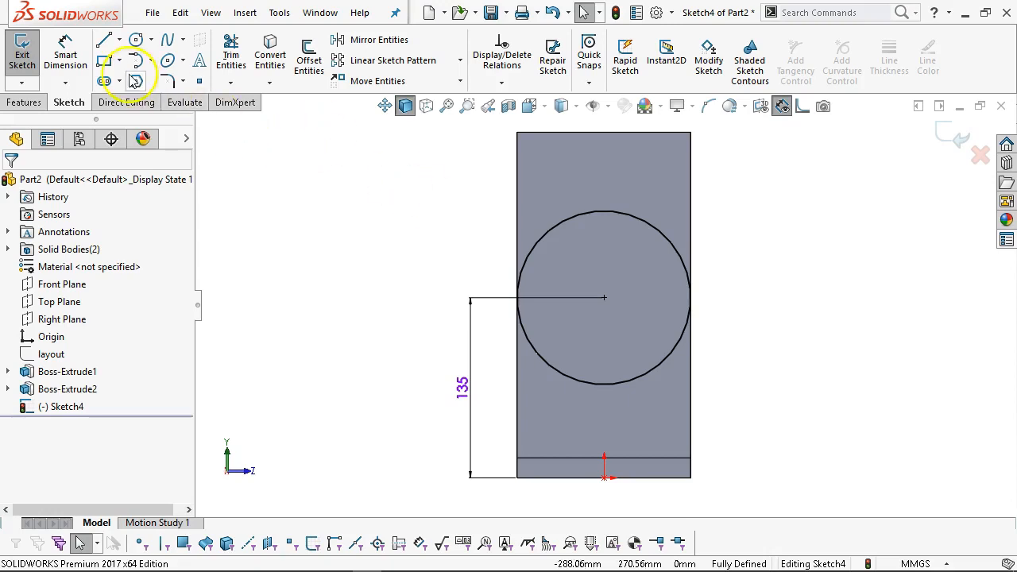
pyautogui.click(104, 60)
# Draw a narrow rectangle up from the circle's centre and make that centre its bottom edge's midpoint.
pyautogui.moveTo(580, 287); pyautogui.dragTo(640, 132)
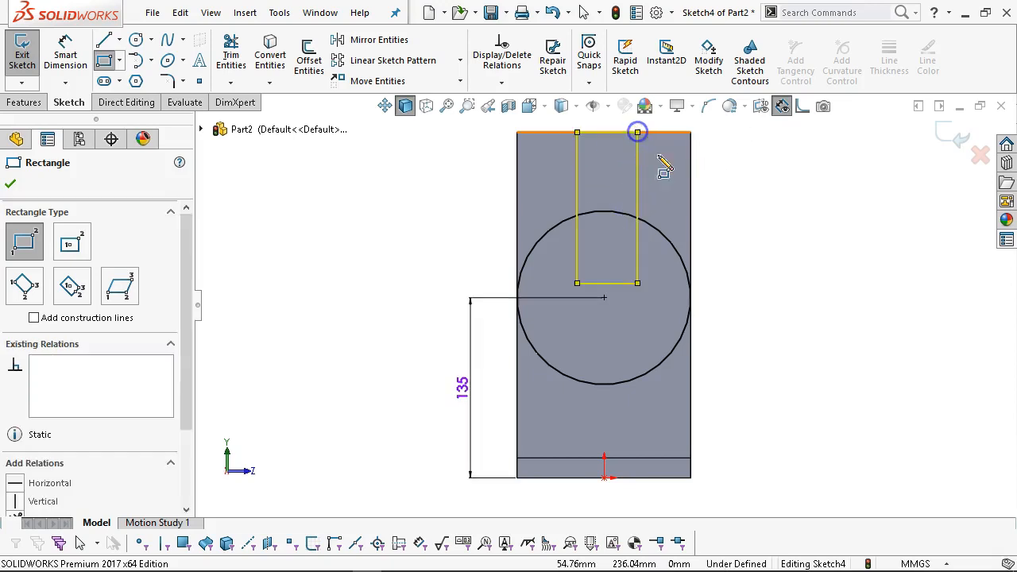
pyautogui.rightClick(739, 163)
pyautogui.click(779, 181)
pyautogui.click(603, 298)
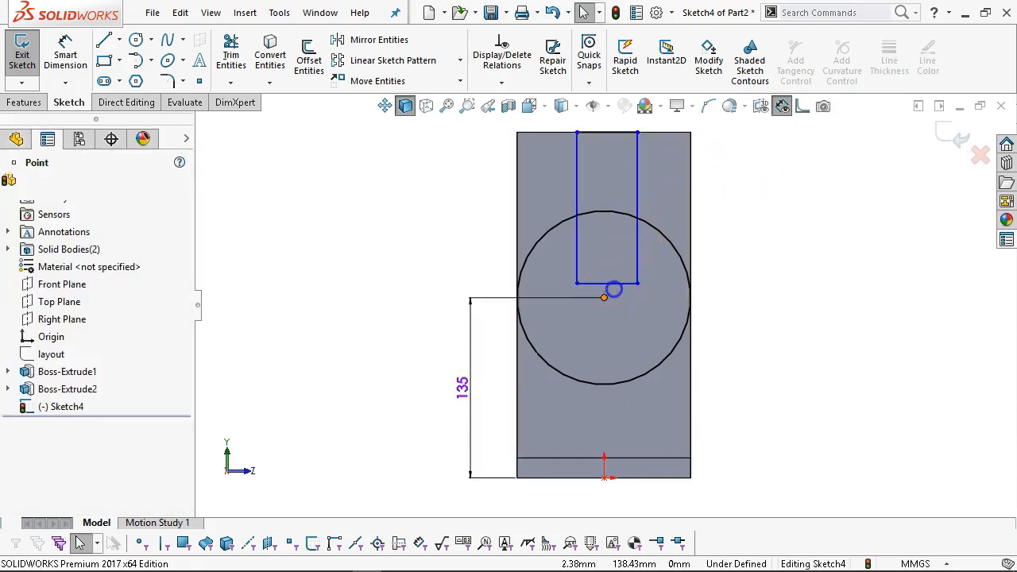
pyautogui.keyDown('ctrl'); pyautogui.click(641, 291); pyautogui.keyUp('ctrl')
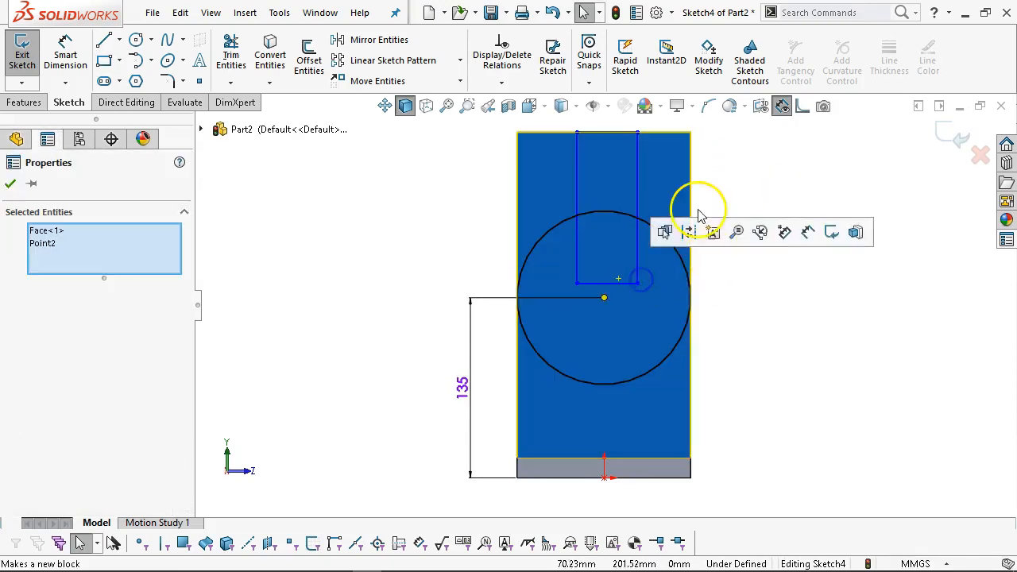
pyautogui.keyDown('ctrl'); pyautogui.click(623, 285); pyautogui.keyUp('ctrl')
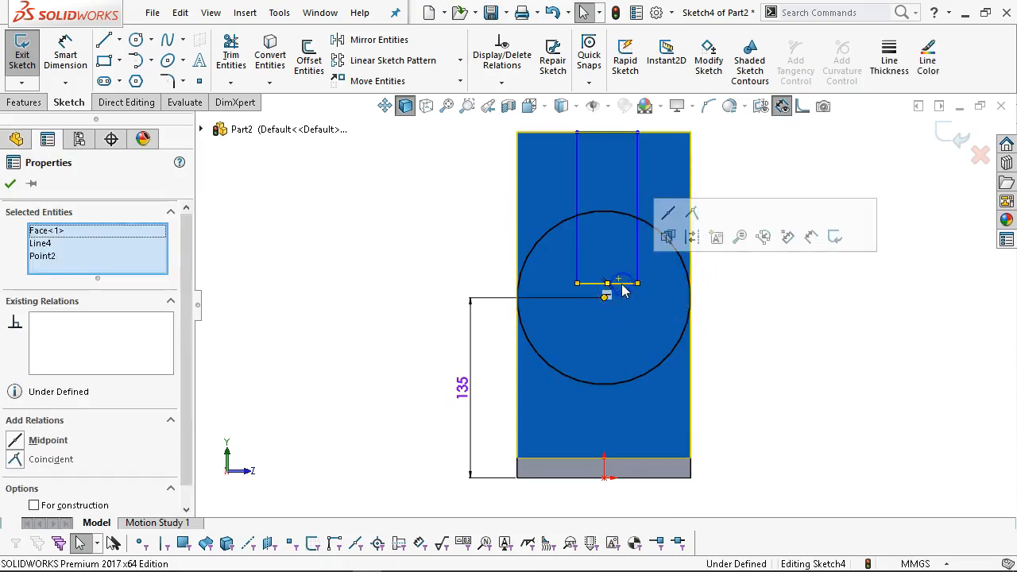
pyautogui.click(669, 217)
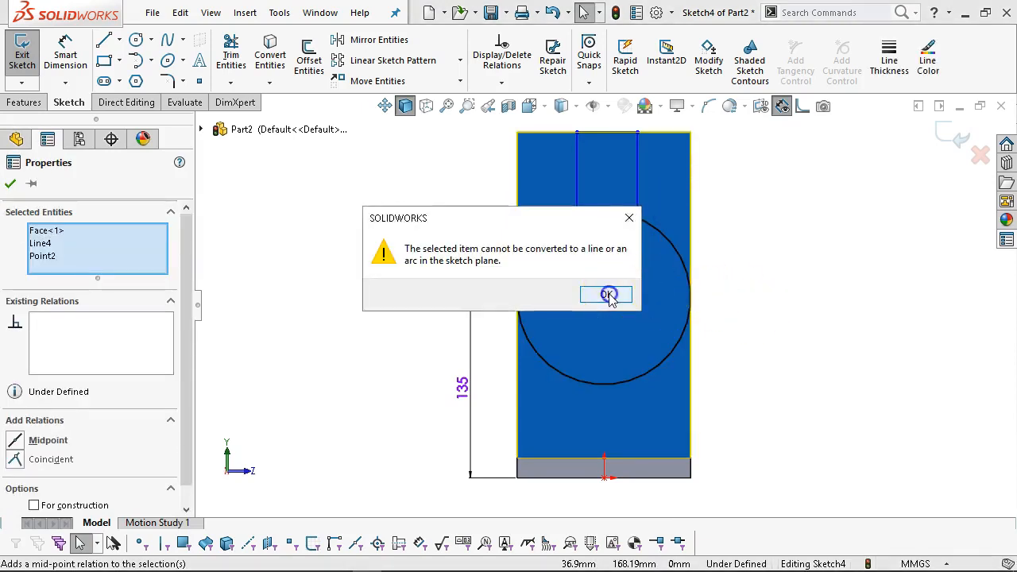
pyautogui.click(606, 294)
# Dimension the slot rectangle's top edge to 40 mm wide.
pyautogui.rightClick(390, 213)
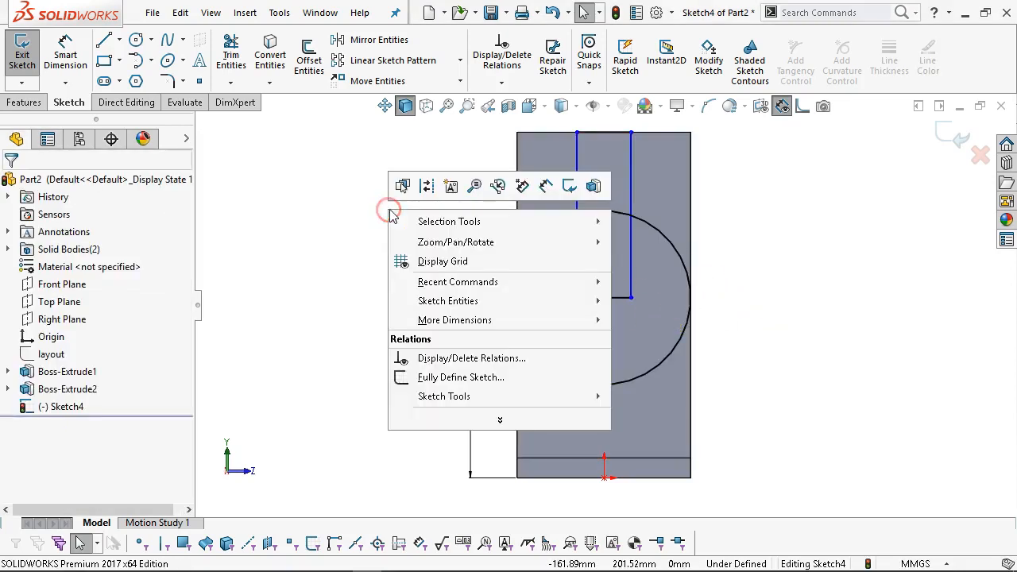
pyautogui.click(544, 189)
pyautogui.scroll(3, 631, 227)
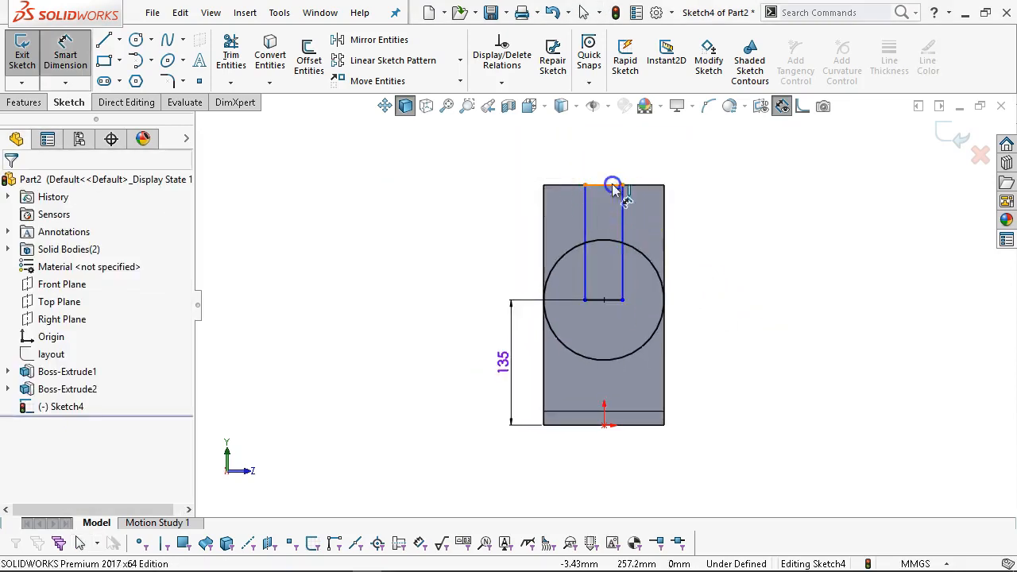
pyautogui.click(608, 185)
pyautogui.click(687, 170)
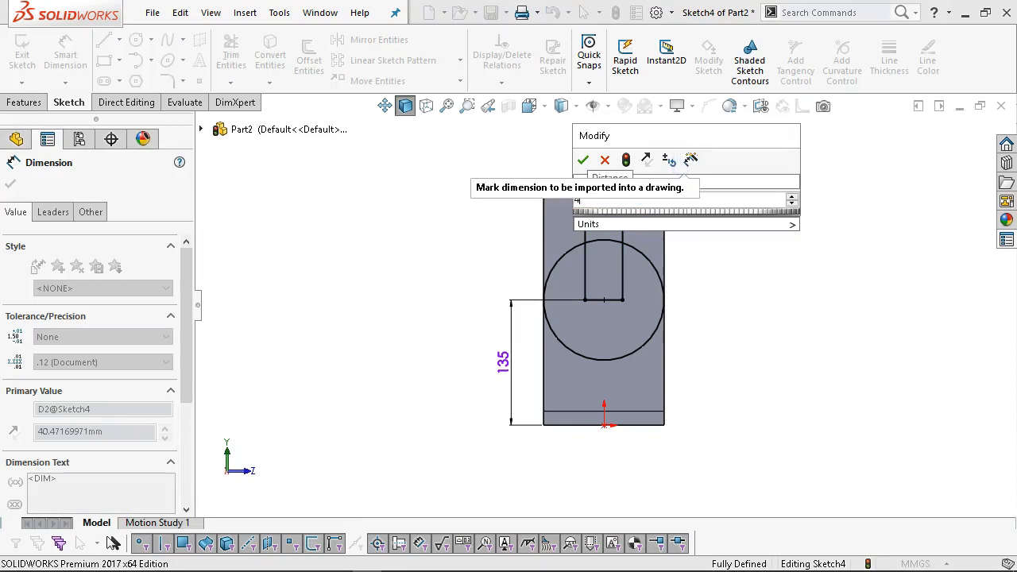
pyautogui.press('Return')
pyautogui.scroll(3, 705, 223)
pyautogui.rightClick(722, 230)
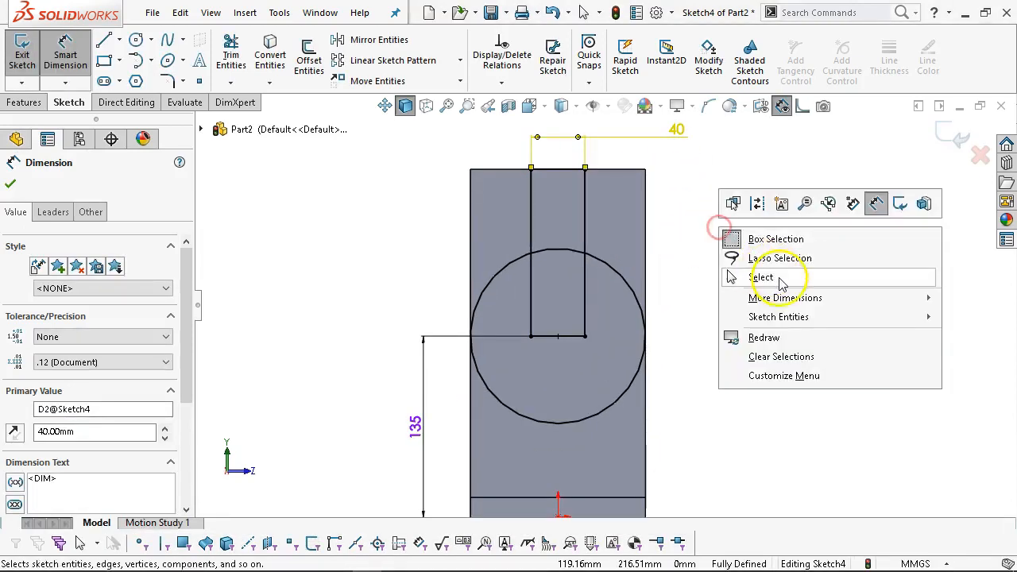
pyautogui.click(778, 278)
pyautogui.scroll(3, 680, 307)
pyautogui.moveTo(618, 354); pyautogui.dragTo(705, 430, button='middle')
pyautogui.scroll(-2, 613, 397)
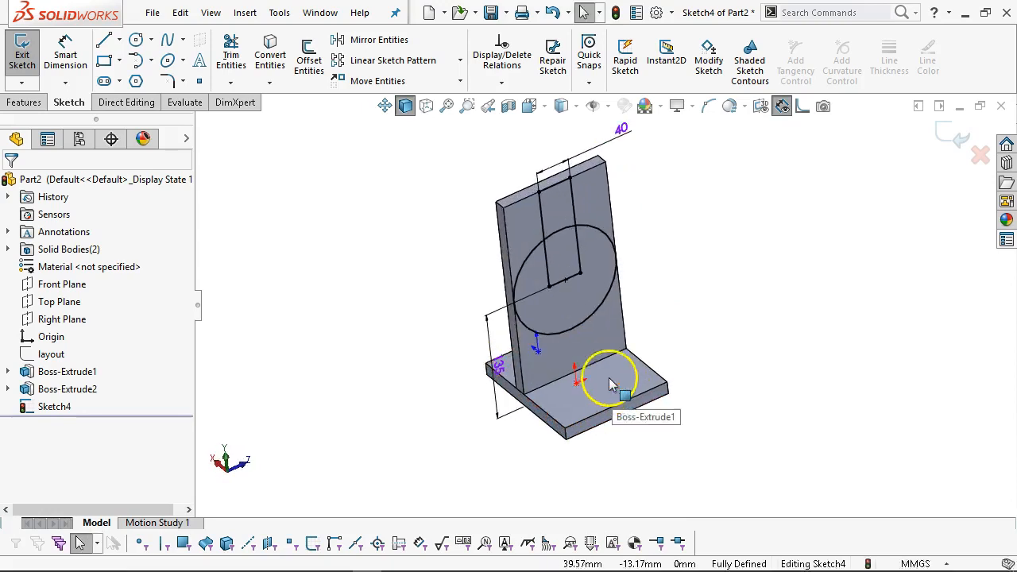
pyautogui.moveTo(578, 207); pyautogui.dragTo(619, 232, button='middle')
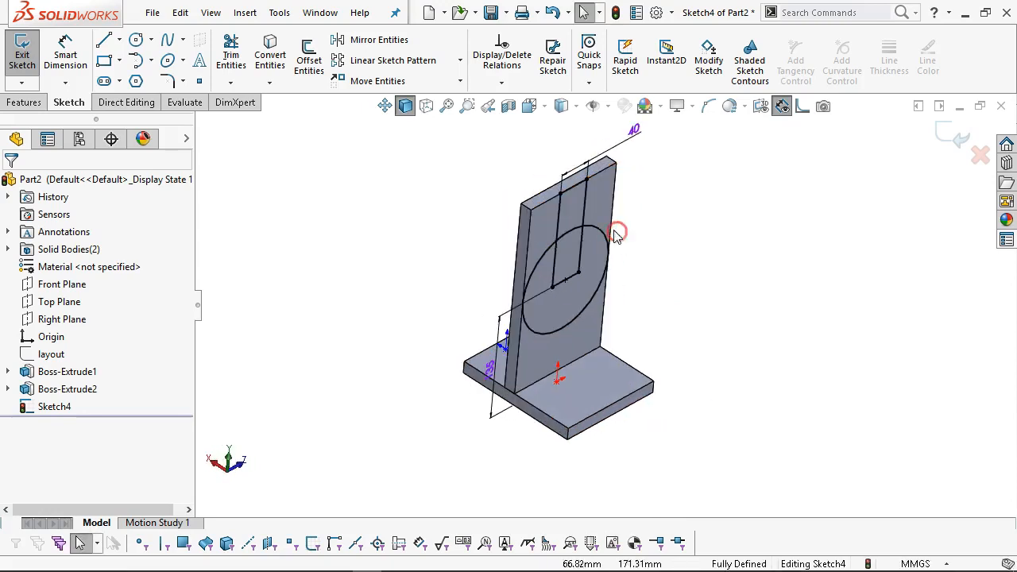
pyautogui.scroll(-1, 604, 192)
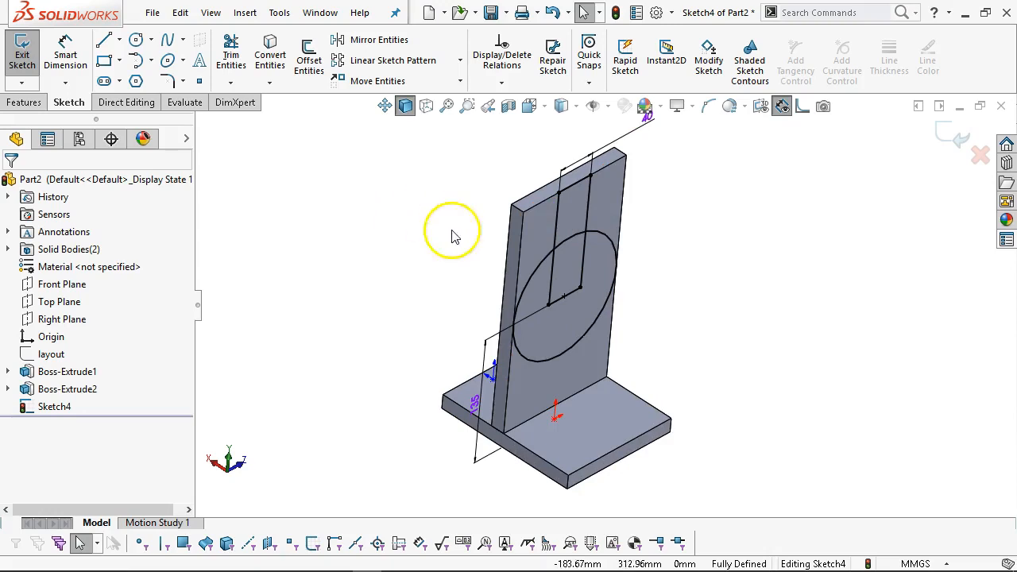
pyautogui.click(23, 103)
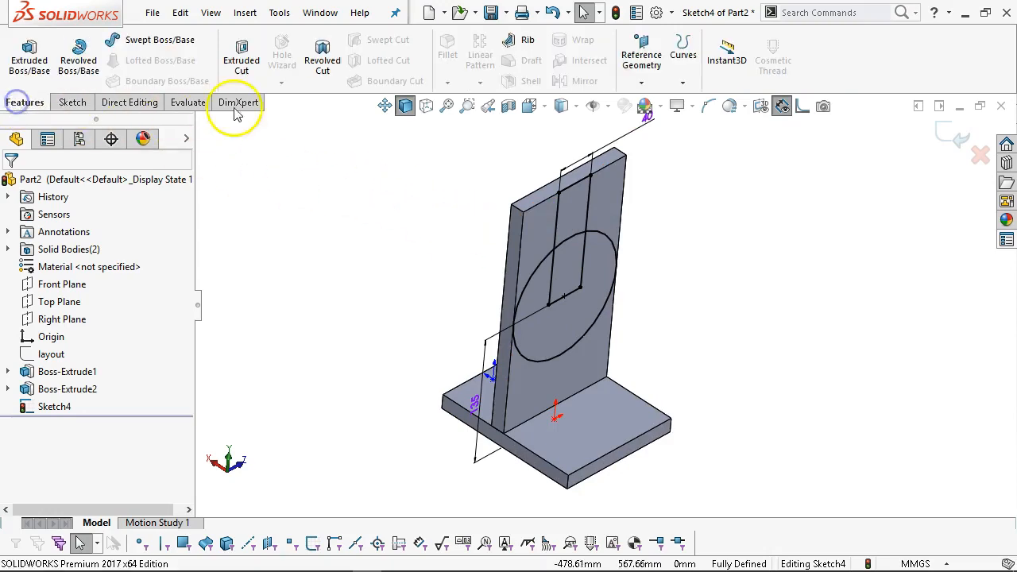
# Extruded-cut the left and right sketch regions Up To Next, leaving the 40 mm neck.
pyautogui.click(241, 59)
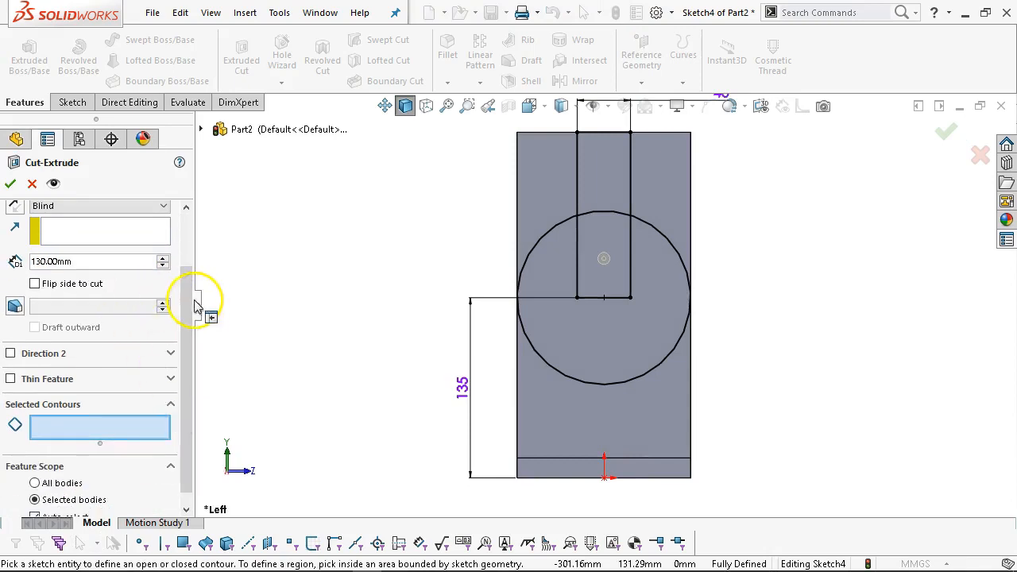
pyautogui.moveTo(187, 307); pyautogui.dragTo(181, 239)
pyautogui.click(103, 279)
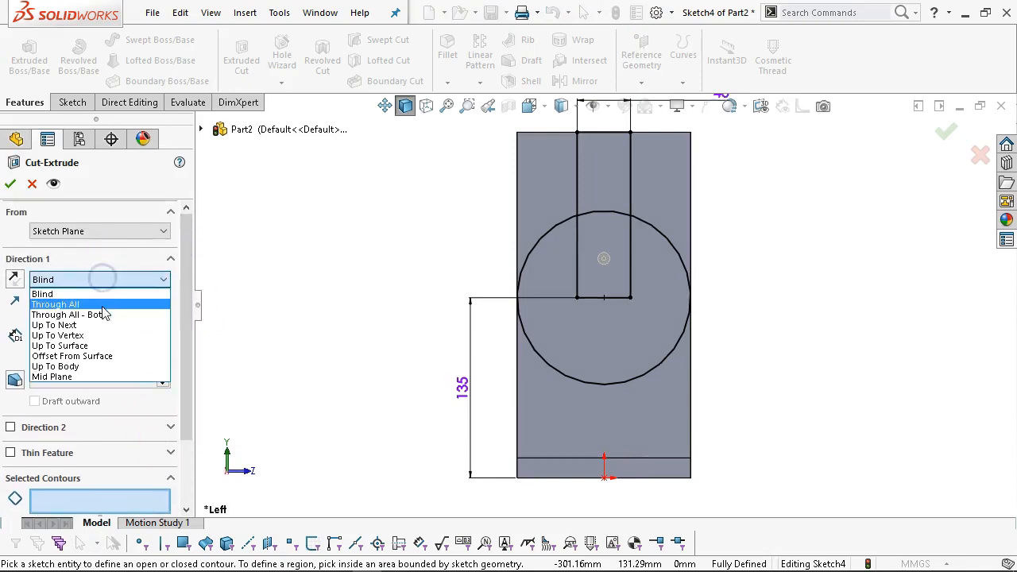
pyautogui.click(57, 325)
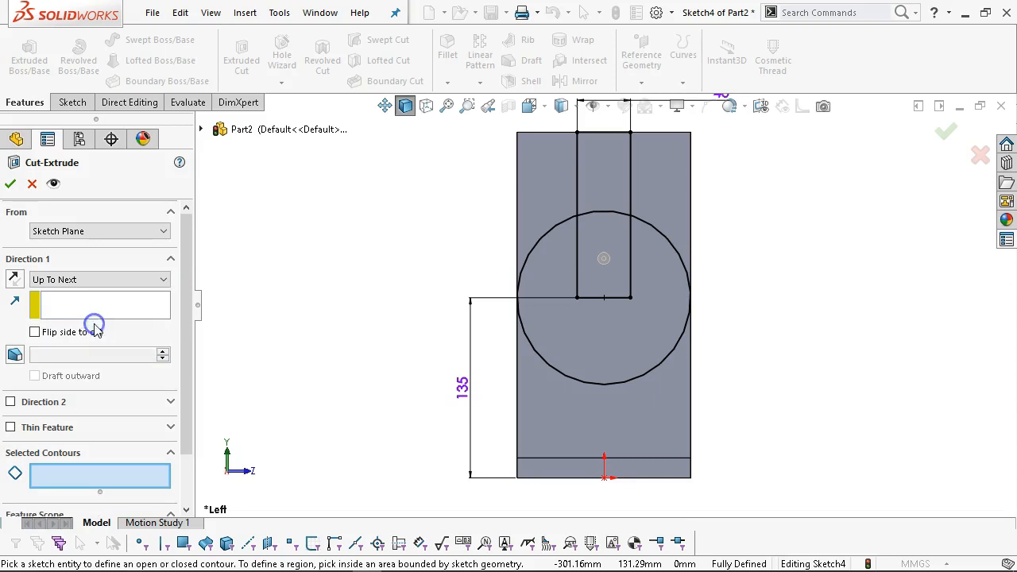
pyautogui.moveTo(186, 336); pyautogui.dragTo(187, 417)
pyautogui.click(113, 418)
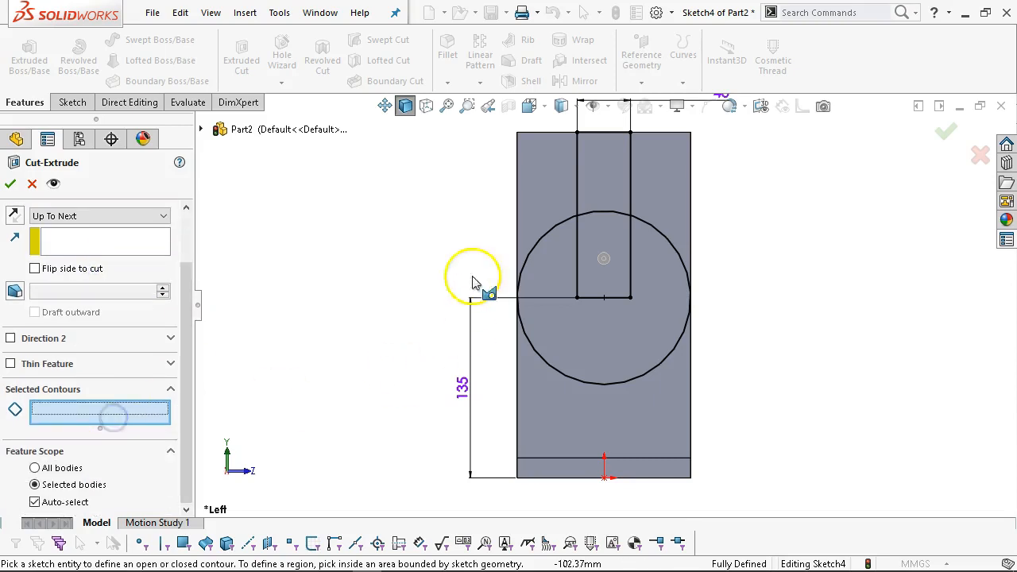
pyautogui.click(534, 206)
pyautogui.click(656, 198)
pyautogui.moveTo(363, 238); pyautogui.dragTo(424, 310, button='middle')
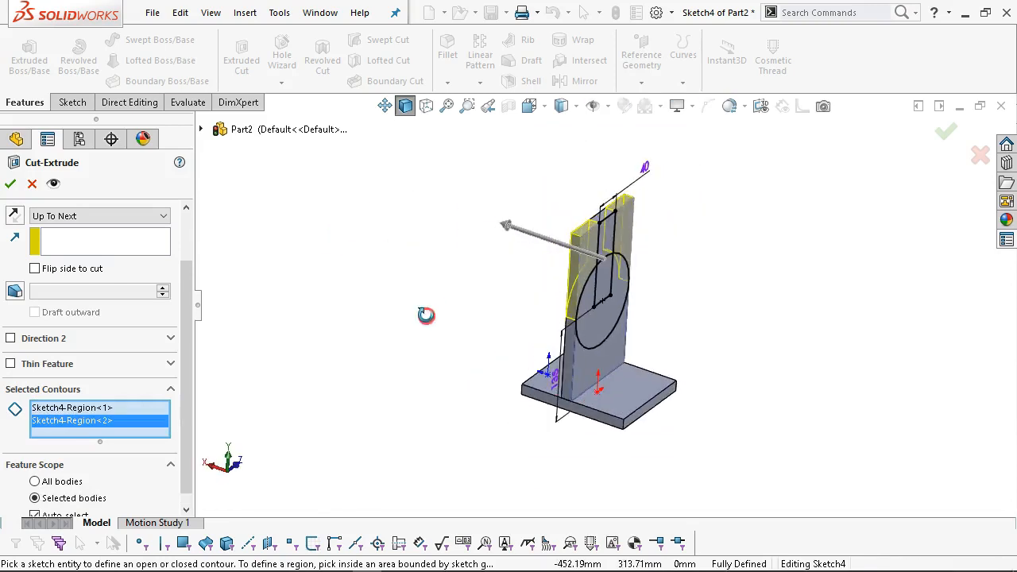
pyautogui.click(11, 184)
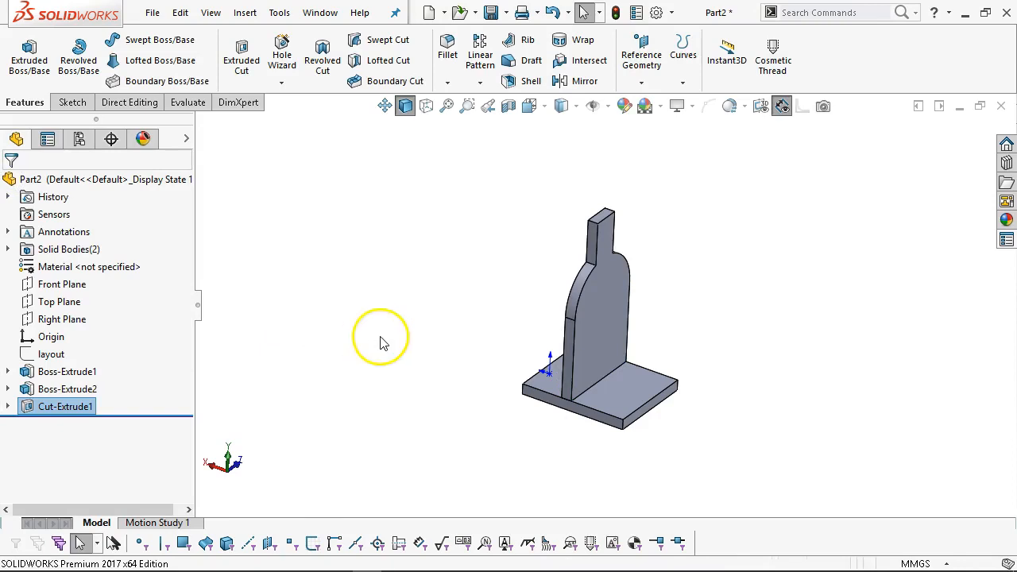
pyautogui.moveTo(405, 329); pyautogui.dragTo(658, 365, button='middle')
pyautogui.scroll(-3, 556, 267)
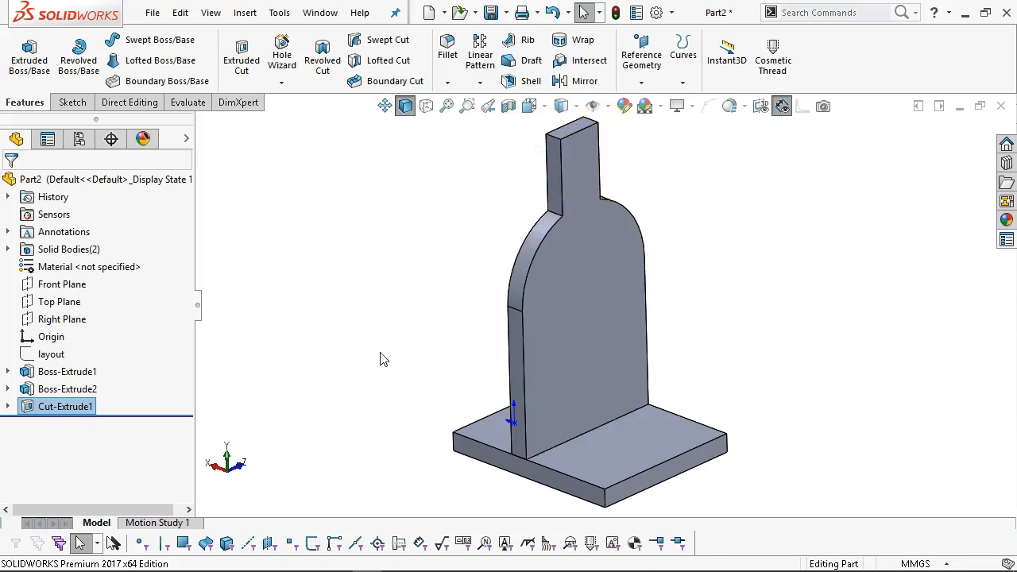
pyautogui.click(580, 296)
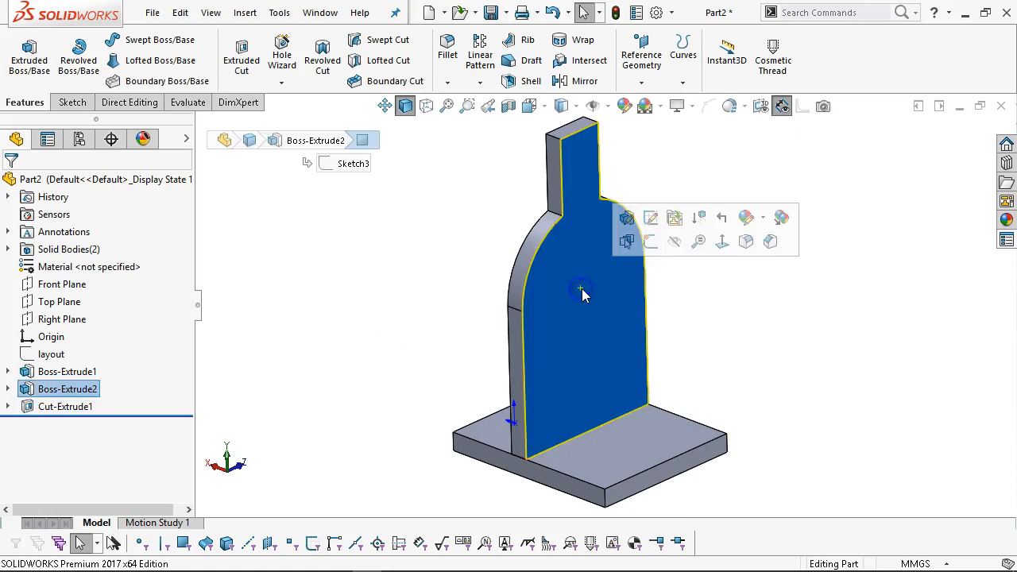
# Sketch a 90 mm diameter circle on the upright, centred on the rounded top.
pyautogui.click(650, 242)
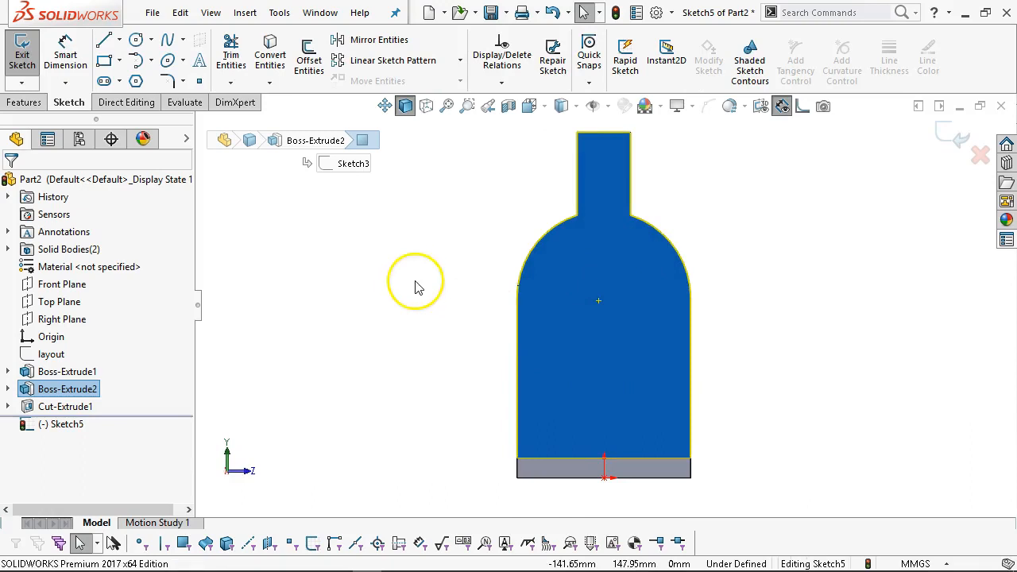
pyautogui.click(136, 38)
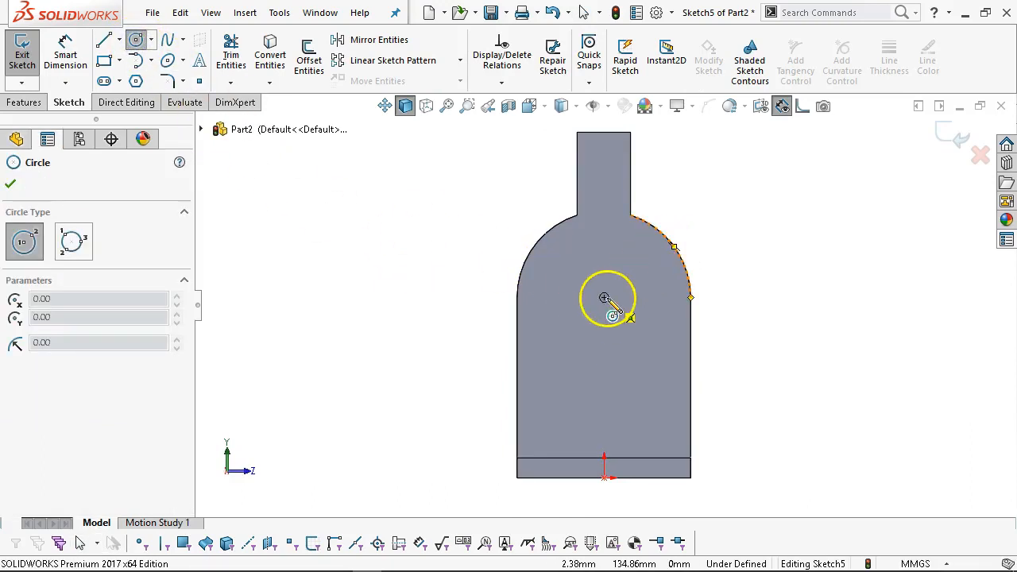
pyautogui.click(603, 297)
pyautogui.click(647, 325)
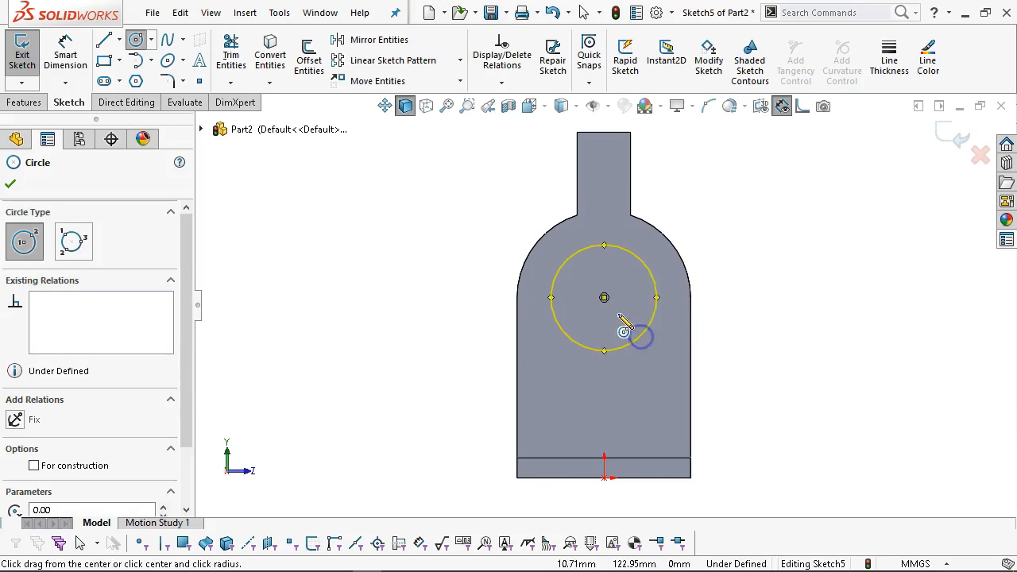
pyautogui.rightClick(692, 193)
pyautogui.click(847, 168)
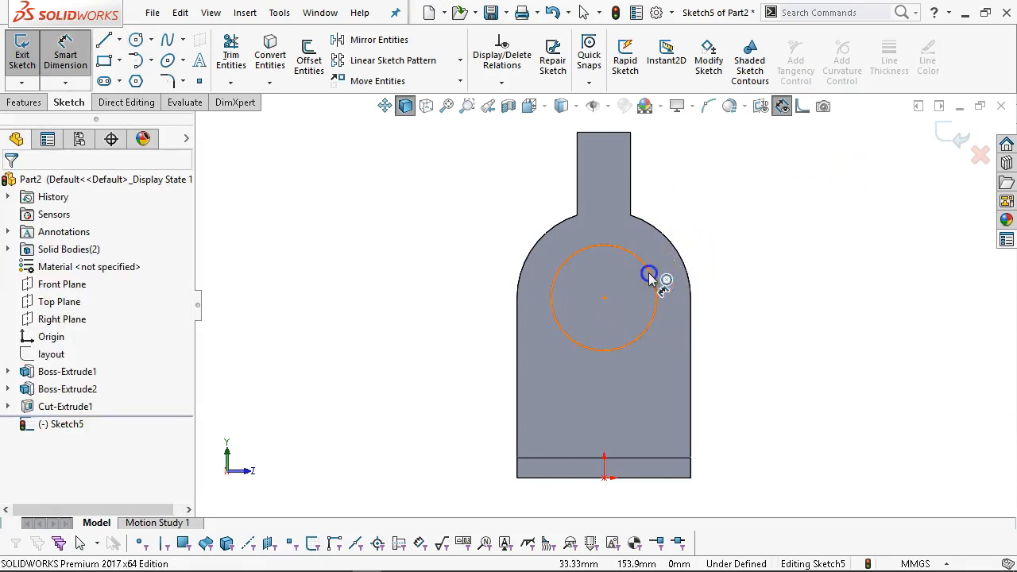
pyautogui.click(652, 278)
pyautogui.click(765, 266)
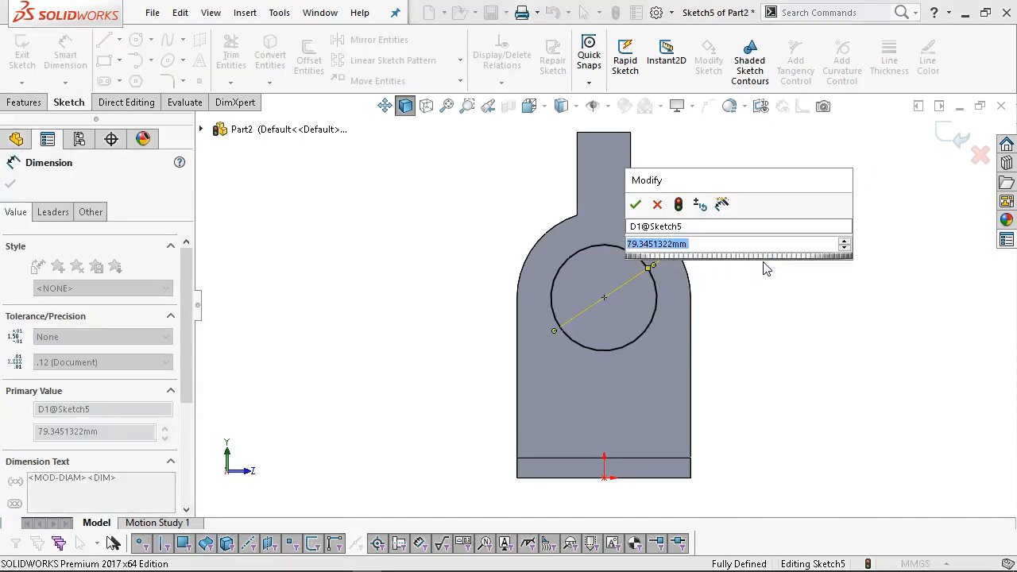
pyautogui.write('90')
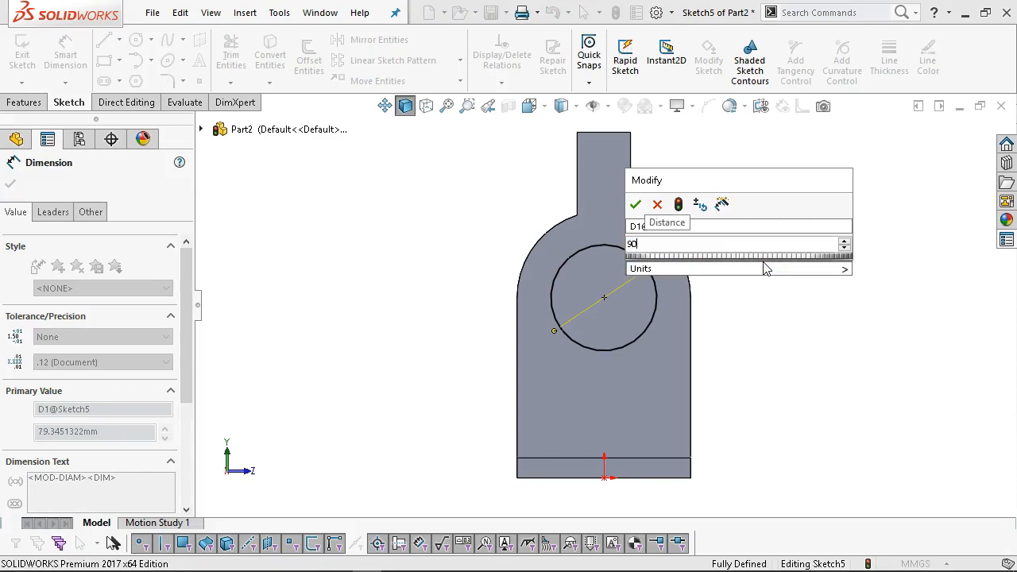
pyautogui.press('Return')
pyautogui.click(705, 267)
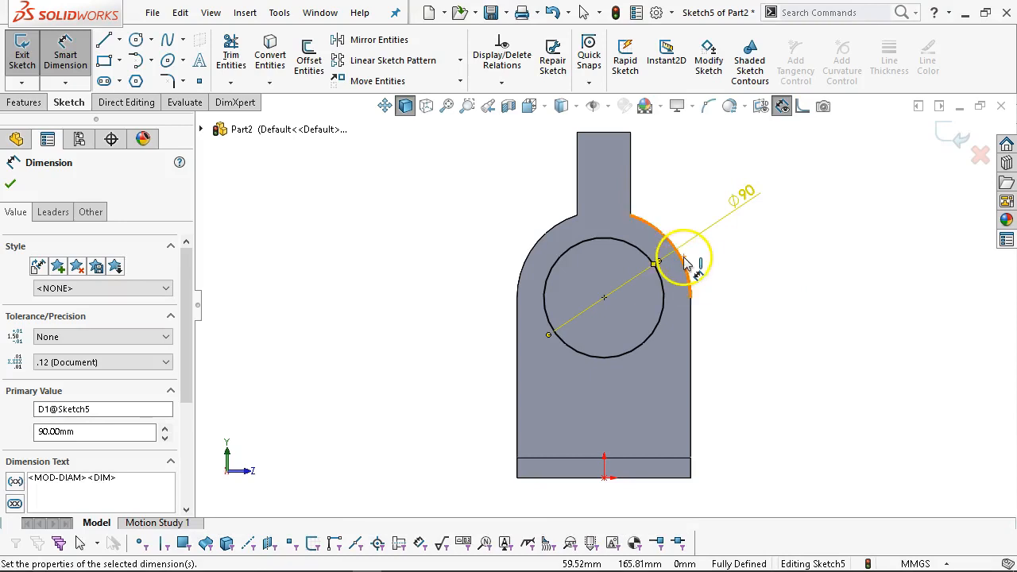
# Draw a concentric smaller circle and dimension it to 40 mm diameter.
pyautogui.click(136, 39)
pyautogui.click(604, 297)
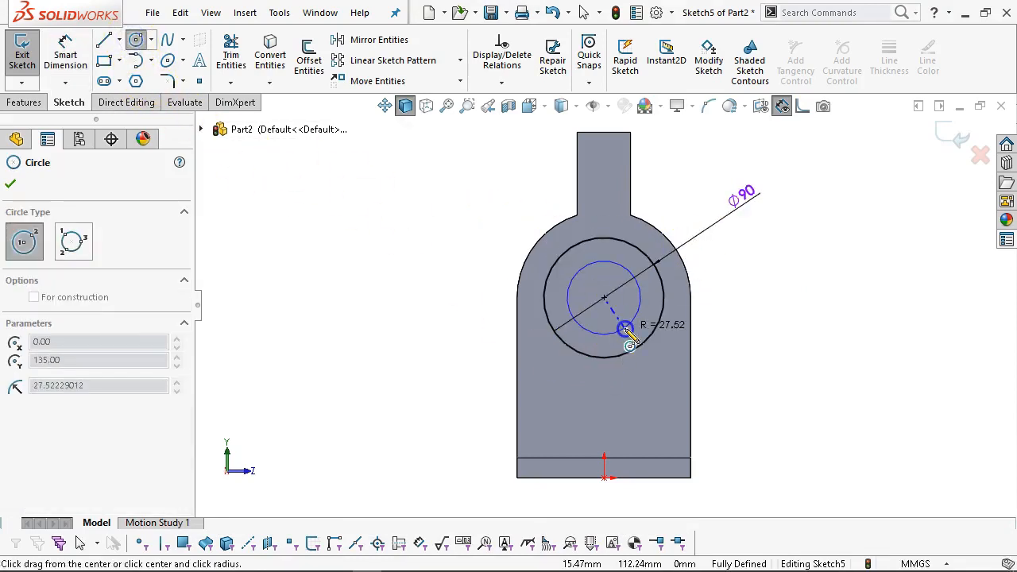
pyautogui.click(618, 319)
pyautogui.rightClick(624, 320)
pyautogui.click(755, 293)
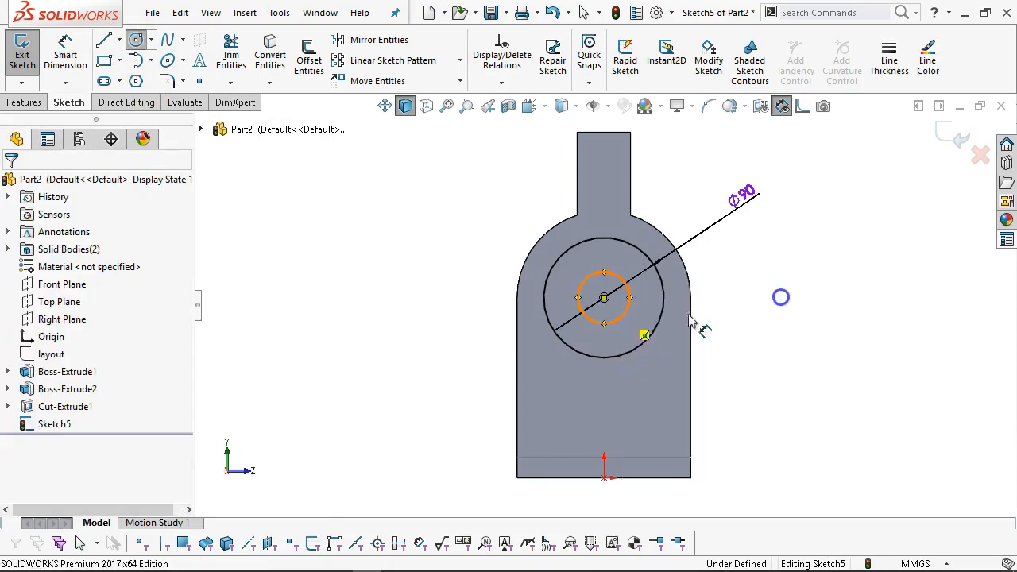
pyautogui.click(629, 307)
pyautogui.click(761, 274)
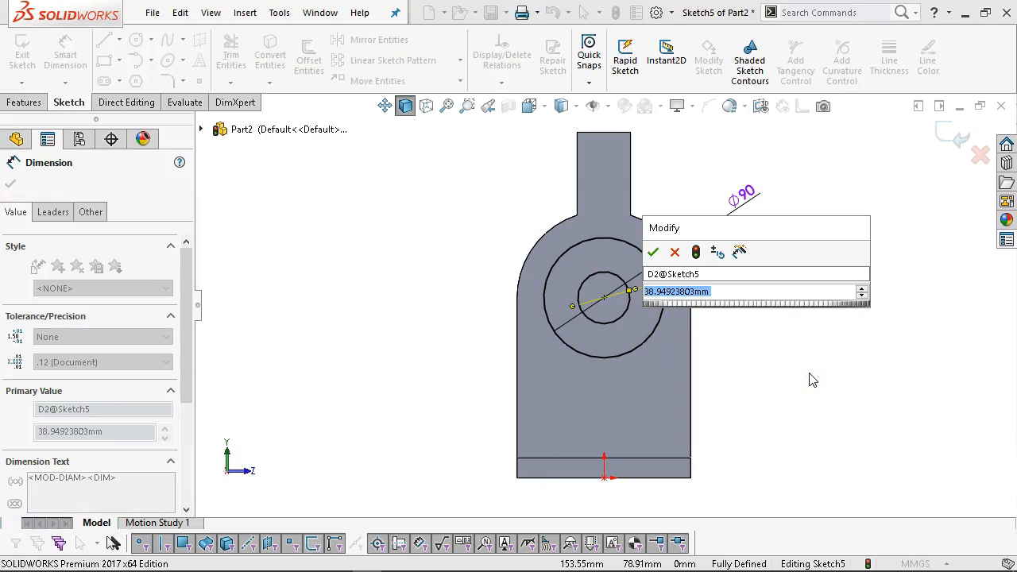
pyautogui.write('40')
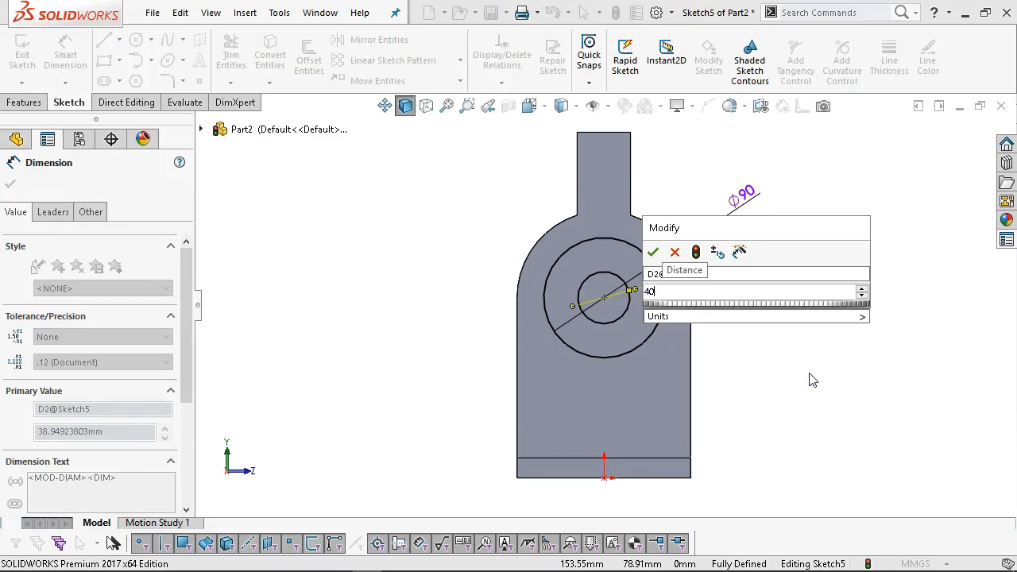
pyautogui.press('Return')
# Make the 40 mm inner circle construction geometry, so only the 90 mm circle remains as the profile.
pyautogui.moveTo(384, 298)
pyautogui.mouseDown(button='middle')
pyautogui.moveTo(399, 294)
pyautogui.moveTo(434, 358)
pyautogui.moveTo(445, 288)
pyautogui.mouseUp(button='middle')
pyautogui.rightClick(444, 287)
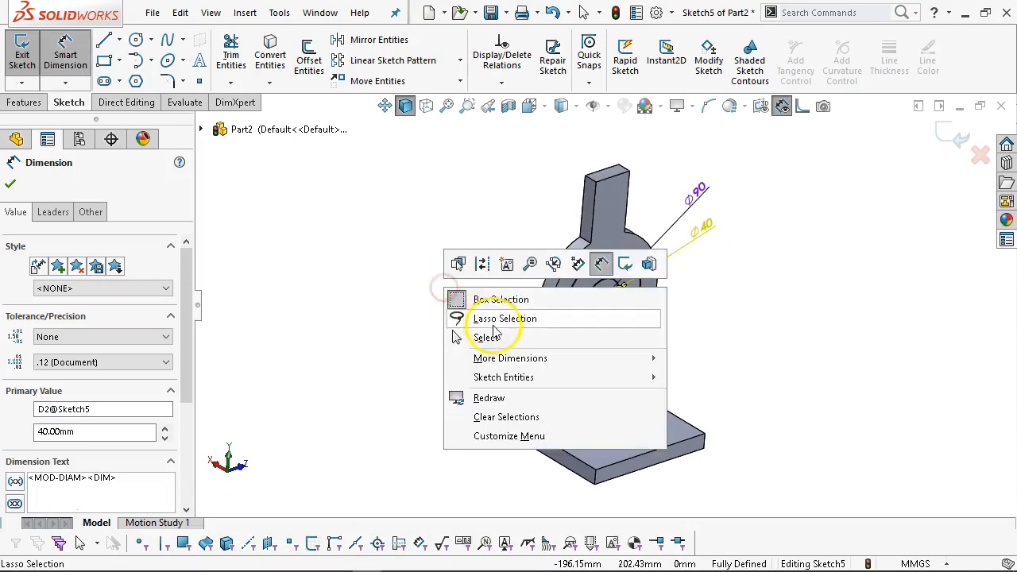
pyautogui.click(481, 337)
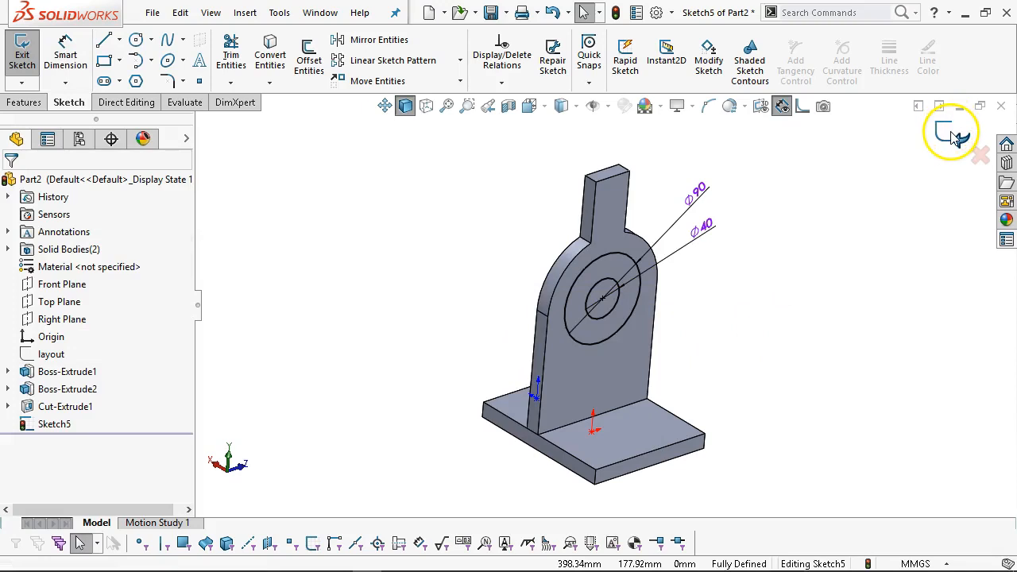
pyautogui.moveTo(799, 278)
pyautogui.mouseDown(button='middle')
pyautogui.moveTo(762, 212)
pyautogui.moveTo(796, 292)
pyautogui.moveTo(785, 270)
pyautogui.moveTo(797, 260)
pyautogui.mouseUp(button='middle')
pyautogui.click(607, 340)
pyautogui.scroll(-2, 529, 343)
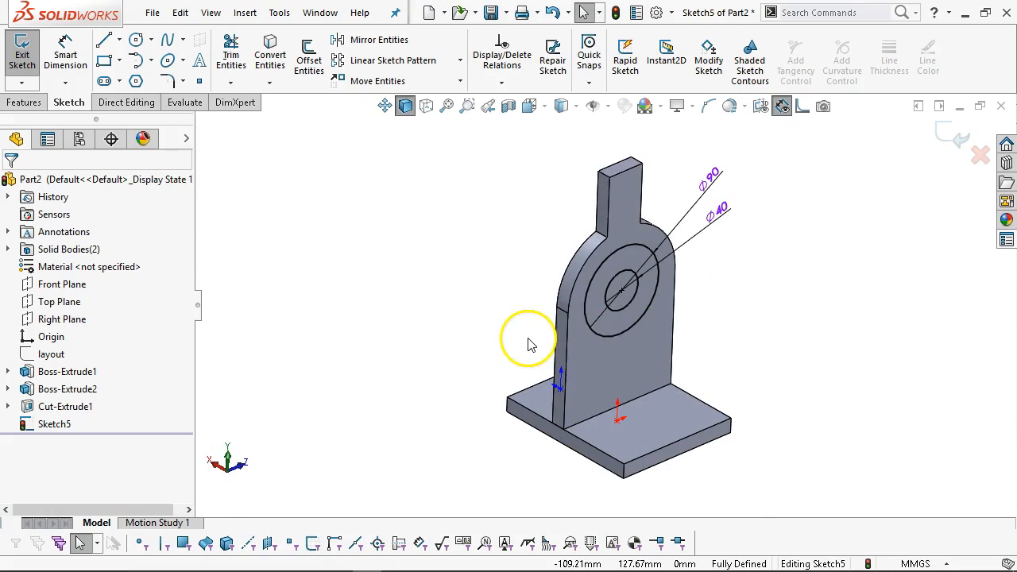
pyautogui.click(633, 306)
pyautogui.click(703, 254)
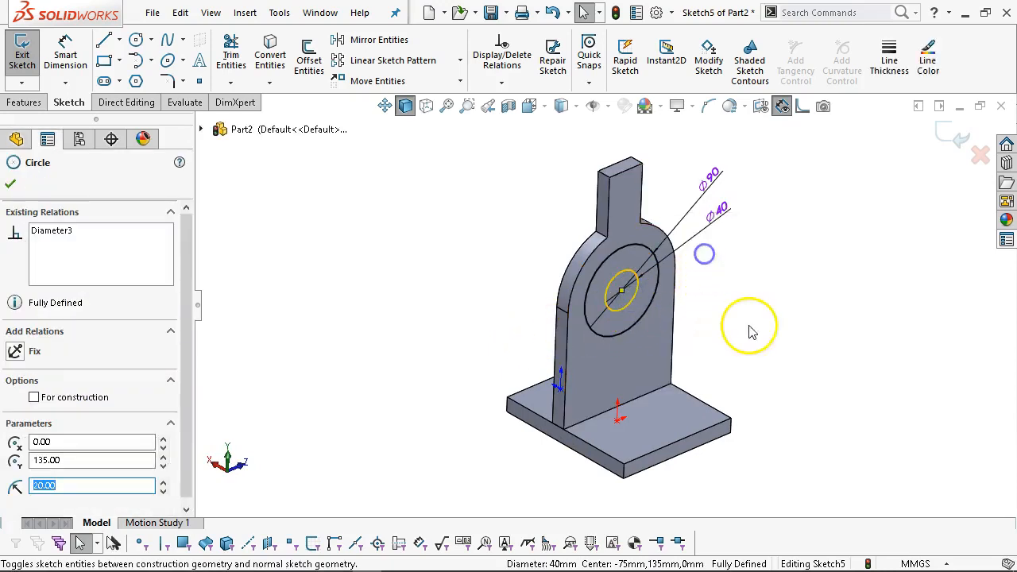
pyautogui.click(505, 248)
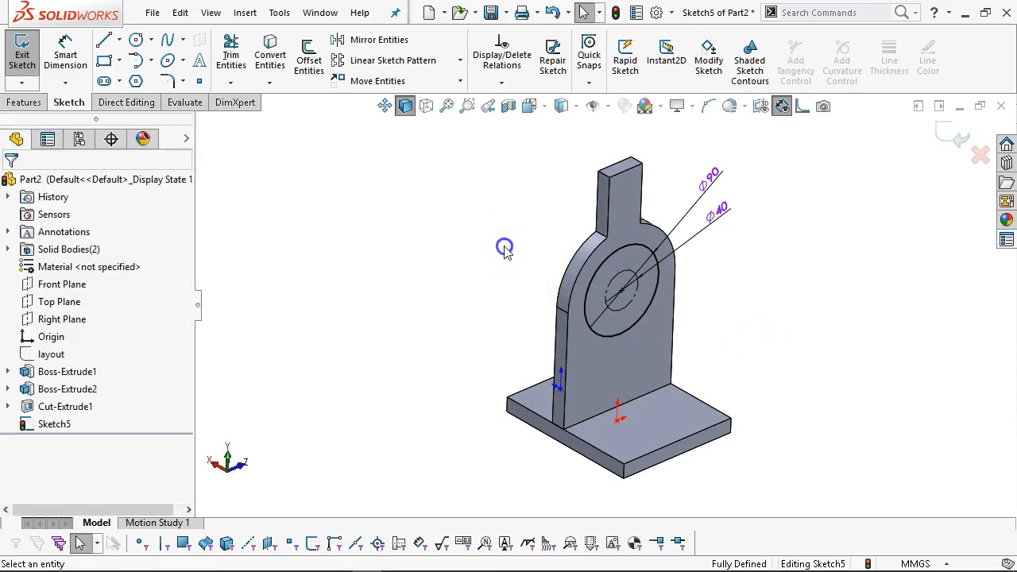
pyautogui.click(23, 102)
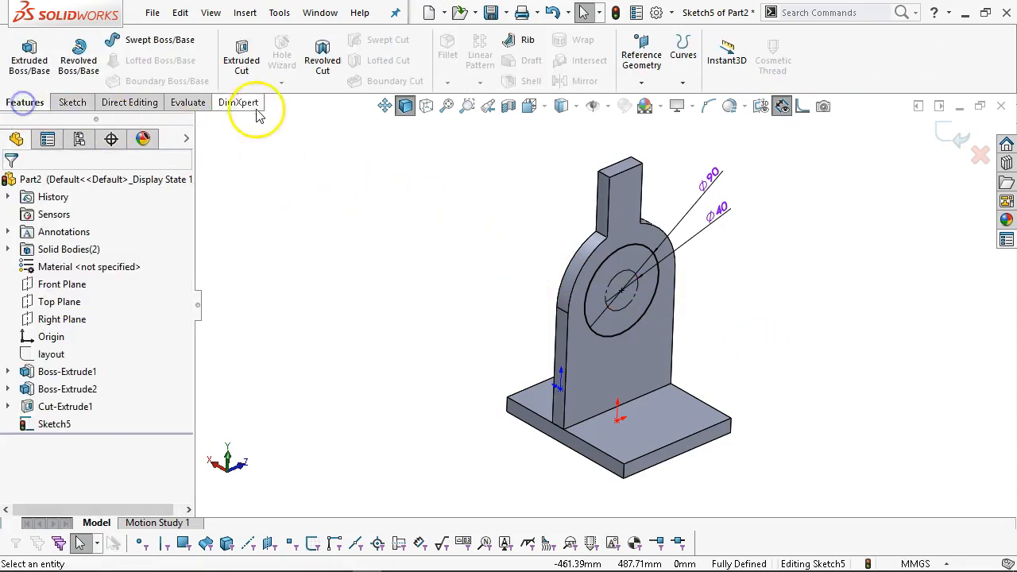
# Cut the 90 mm circle Through All into the upright's rounded top, then view from the front.
pyautogui.click(242, 65)
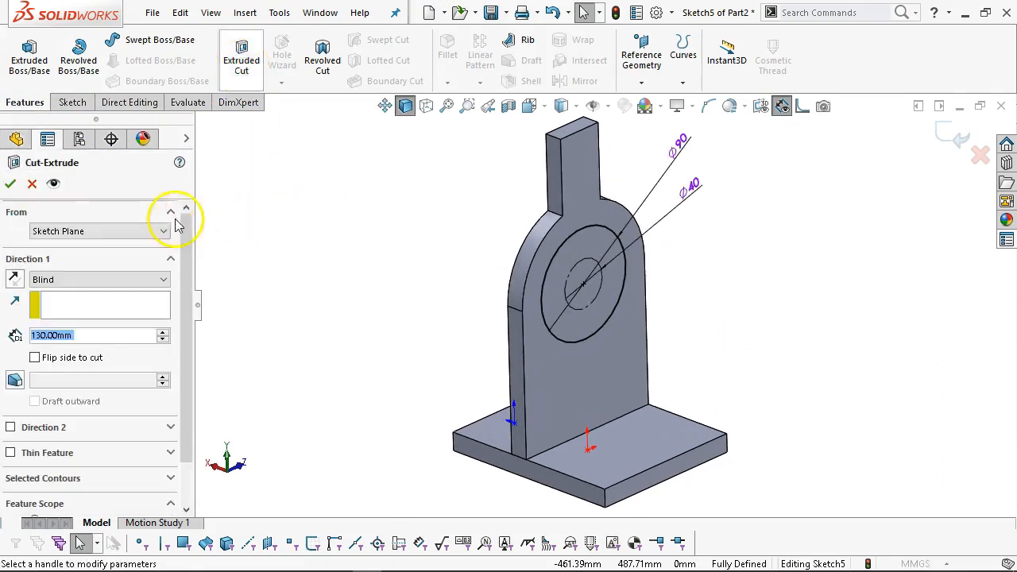
pyautogui.click(101, 278)
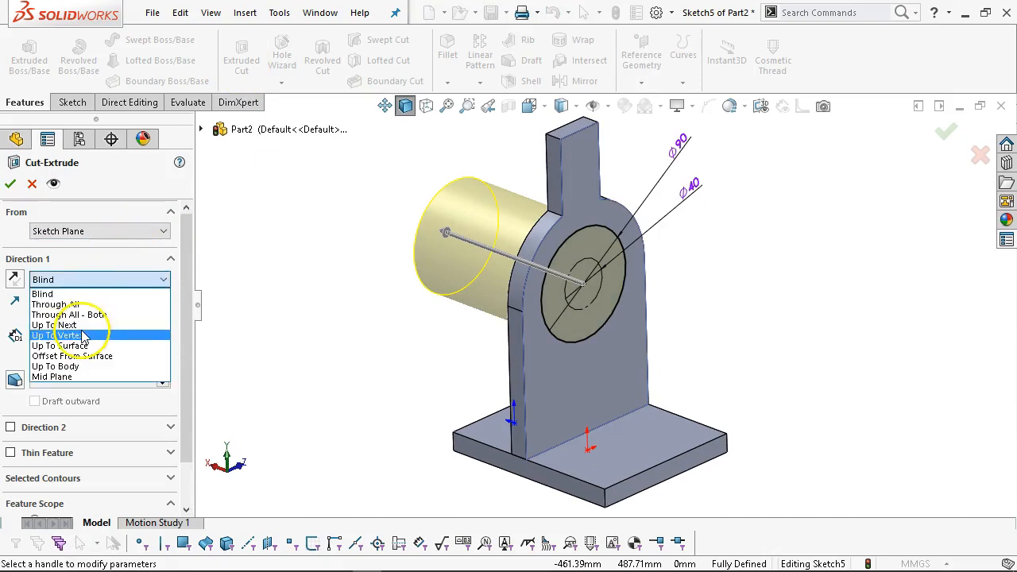
pyautogui.click(55, 304)
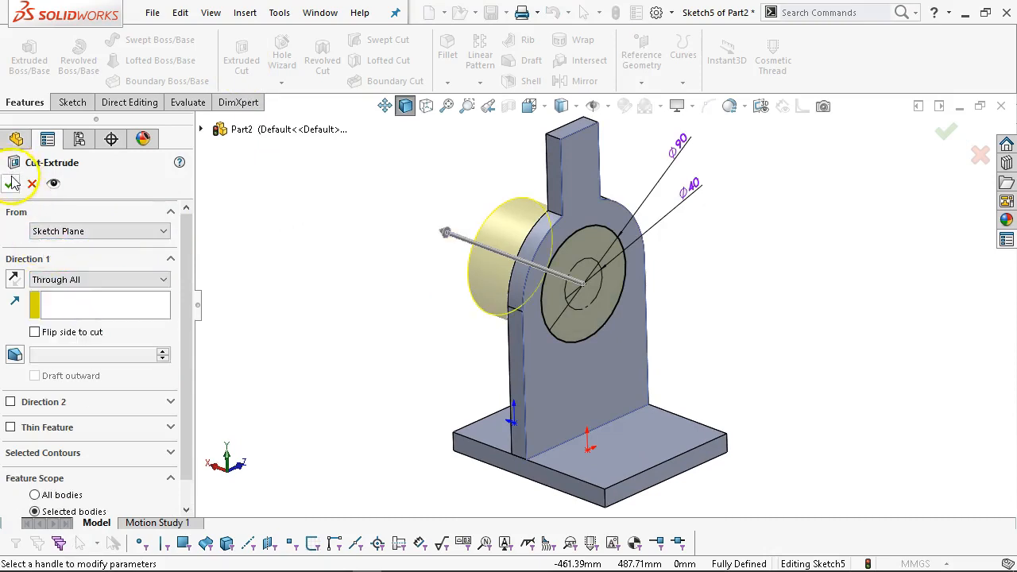
pyautogui.click(11, 183)
pyautogui.moveTo(341, 324); pyautogui.dragTo(286, 243, button='middle')
pyautogui.moveTo(631, 255); pyautogui.dragTo(751, 377, button='middle')
pyautogui.click(748, 364)
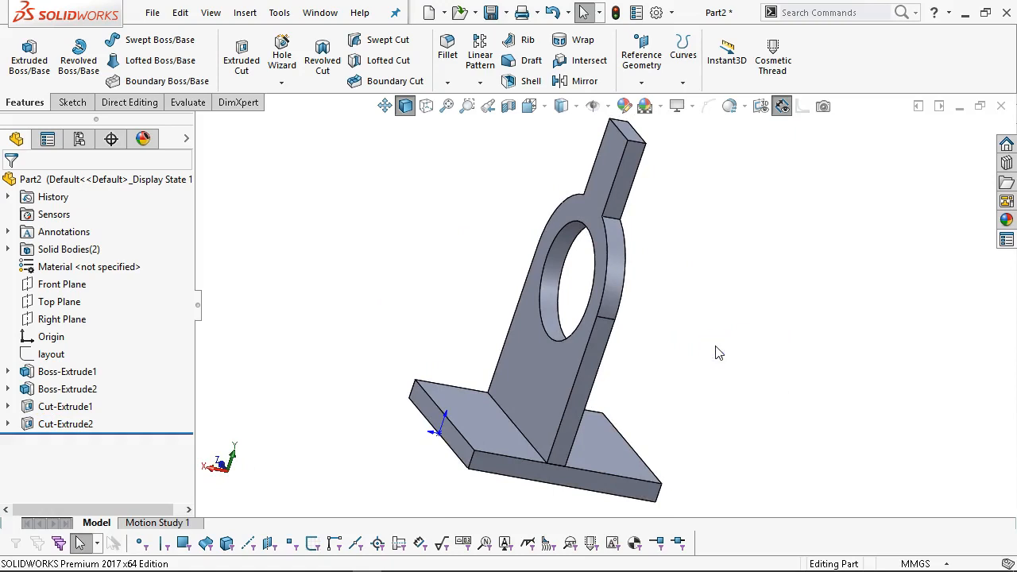
pyautogui.hotkey('ctrl', '1')
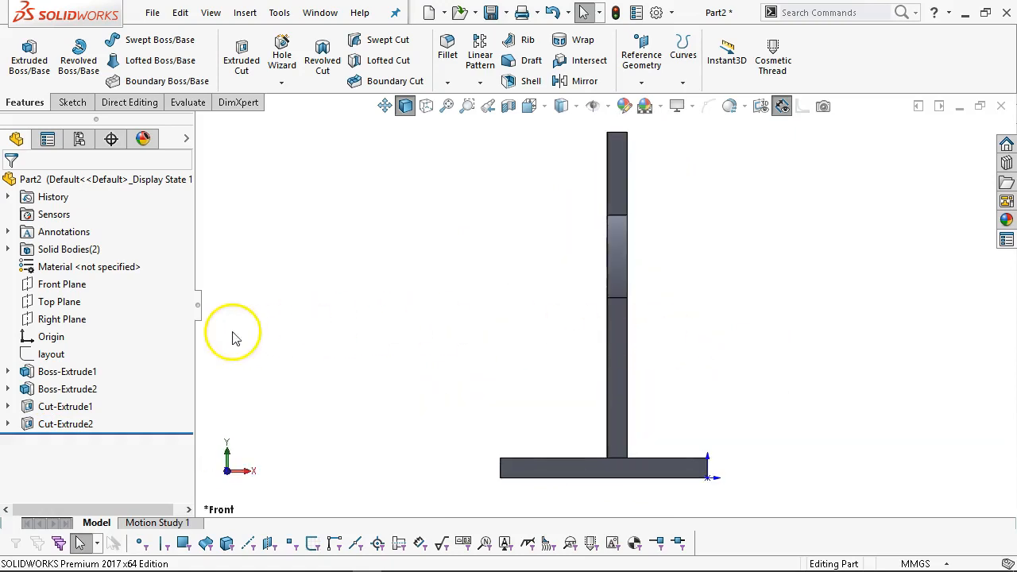
# Show the layout sketch and start a new sketch on the Front Plane.
pyautogui.rightClick(51, 354)
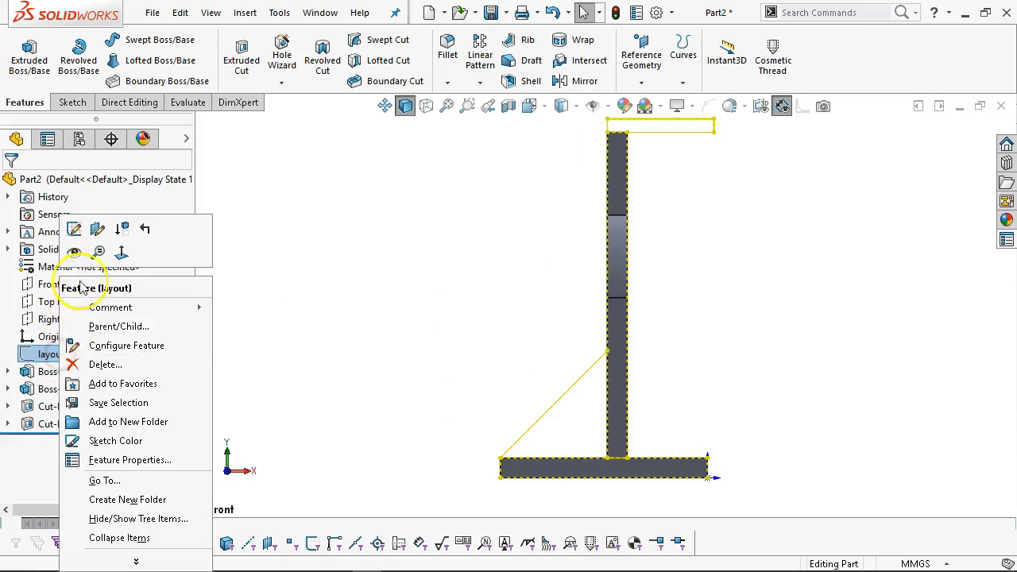
pyautogui.click(75, 251)
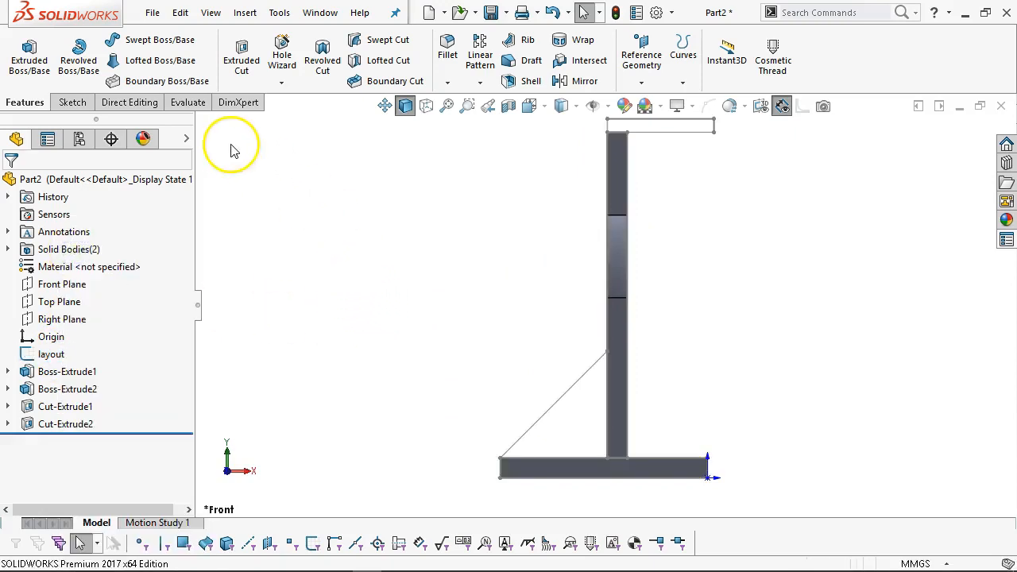
pyautogui.click(71, 103)
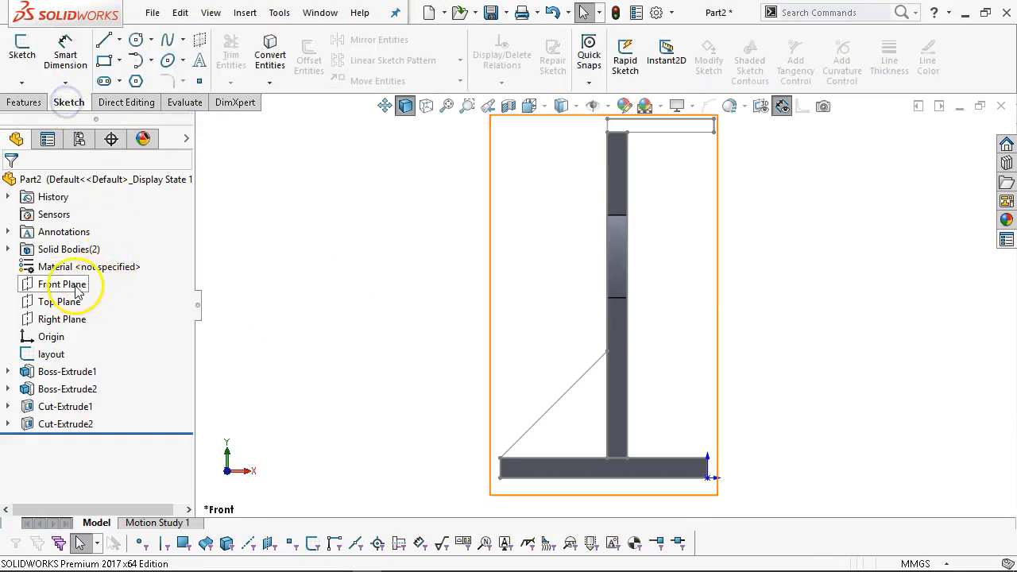
pyautogui.click(62, 283)
pyautogui.click(88, 270)
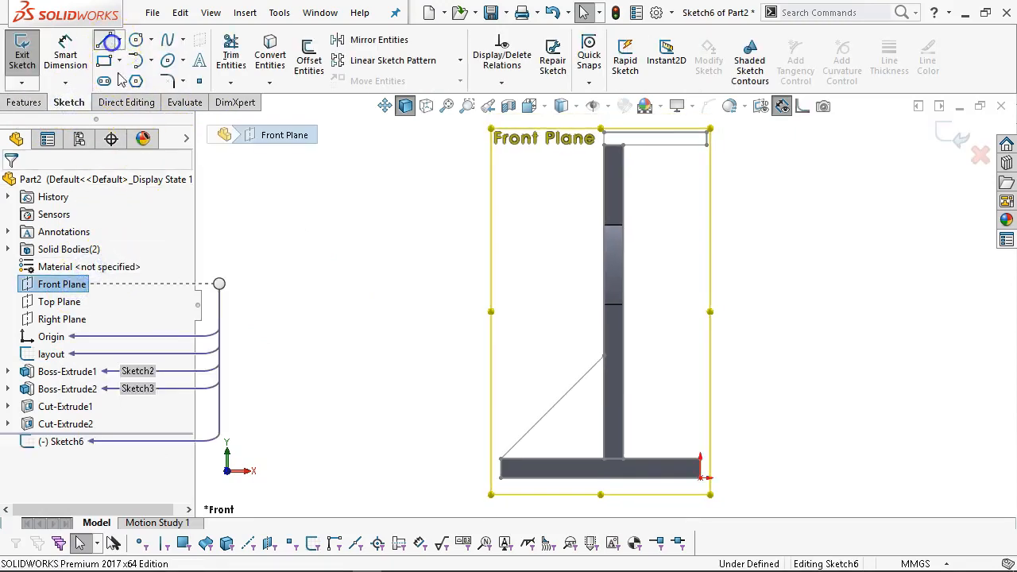
# Draw a closed three-line triangle along the layout's diagonal brace between the base and the upright.
pyautogui.click(103, 40)
pyautogui.click(500, 459)
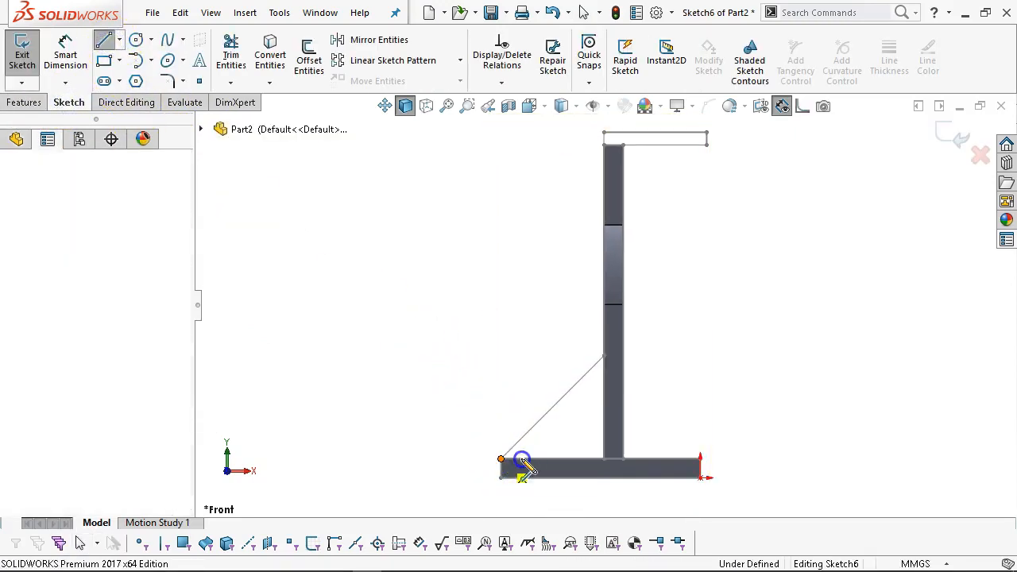
pyautogui.click(604, 458)
pyautogui.click(603, 356)
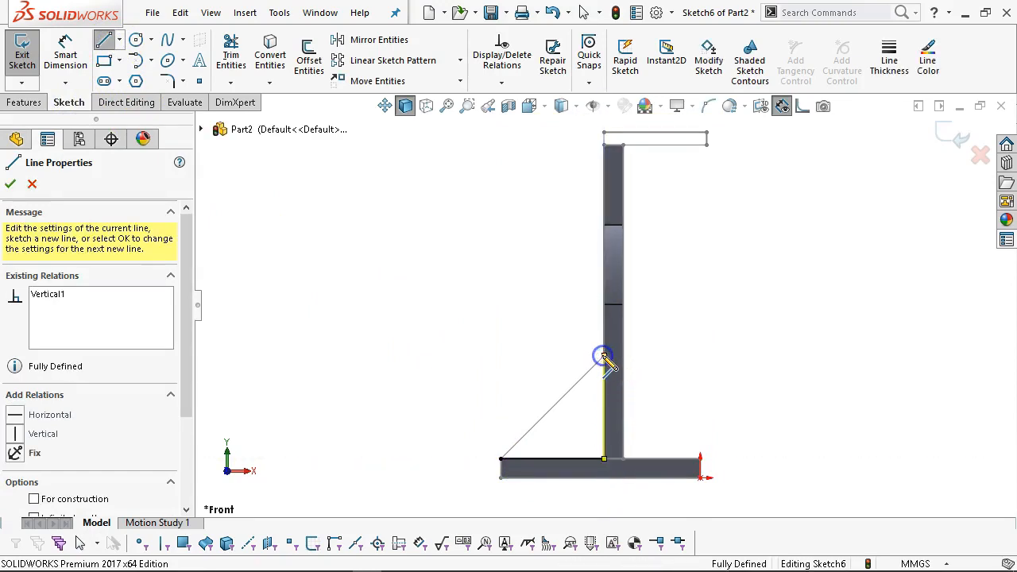
pyautogui.click(504, 459)
pyautogui.rightClick(443, 336)
pyautogui.click(492, 345)
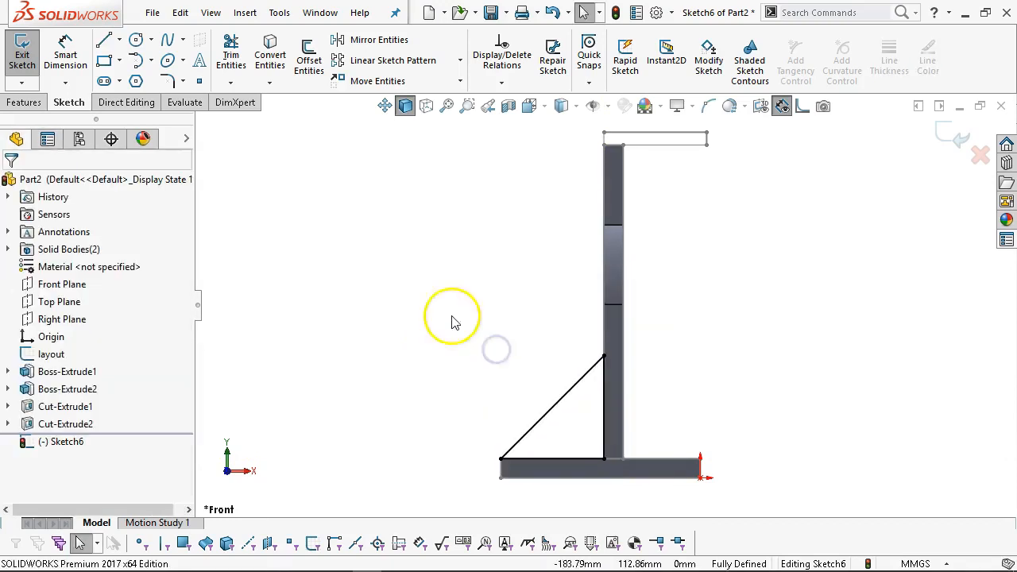
pyautogui.click(23, 103)
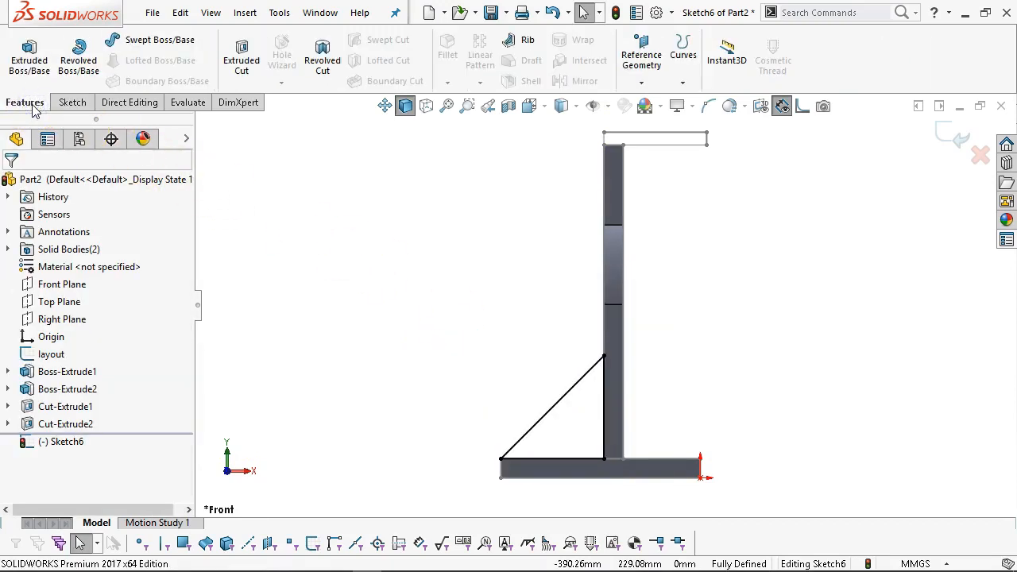
# Extrude the triangle sketch Mid Plane to a 15 mm depth as Boss-Extrude3.
pyautogui.click(30, 57)
pyautogui.click(90, 280)
pyautogui.click(73, 355)
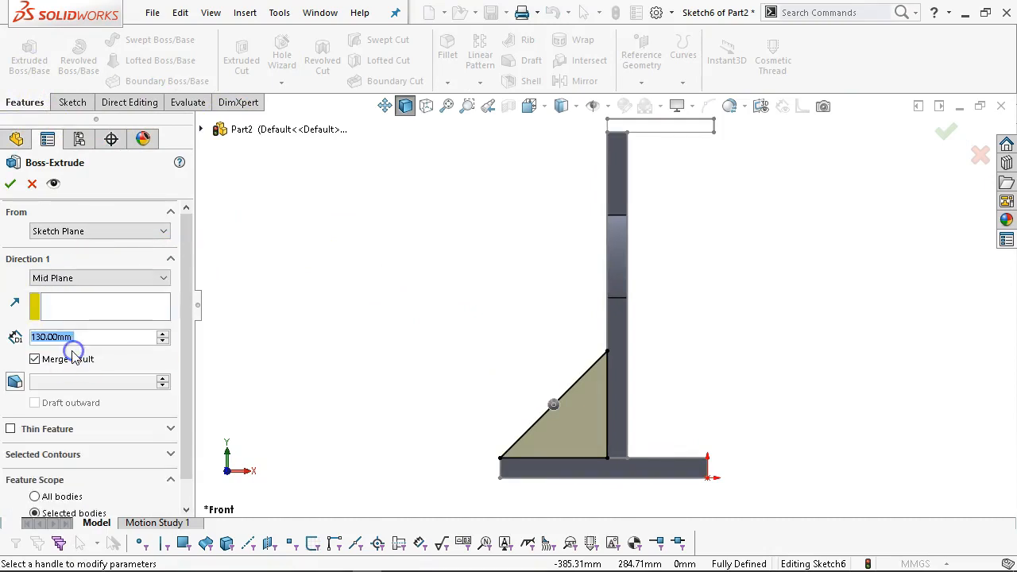
pyautogui.write('15')
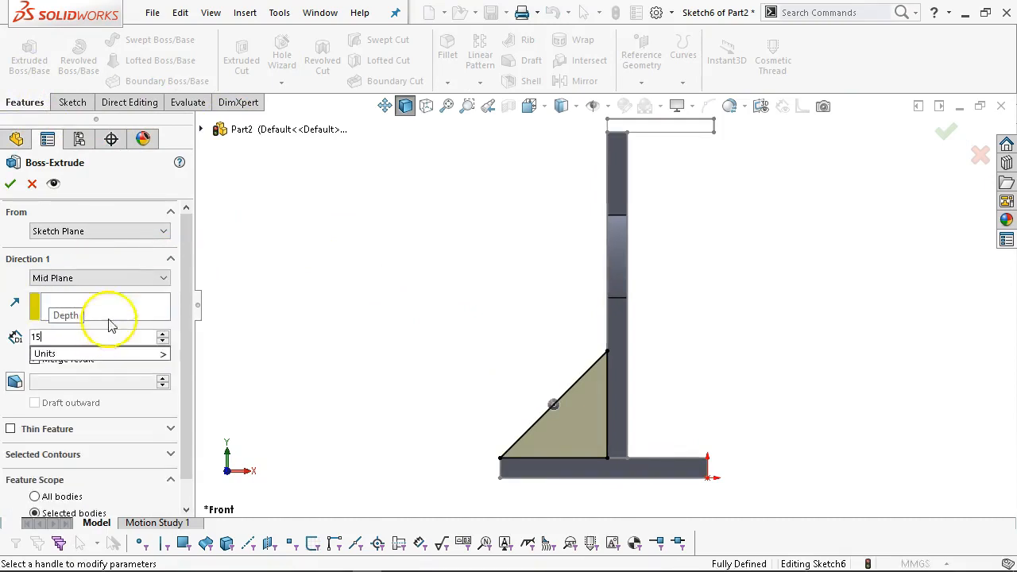
pyautogui.press('Return')
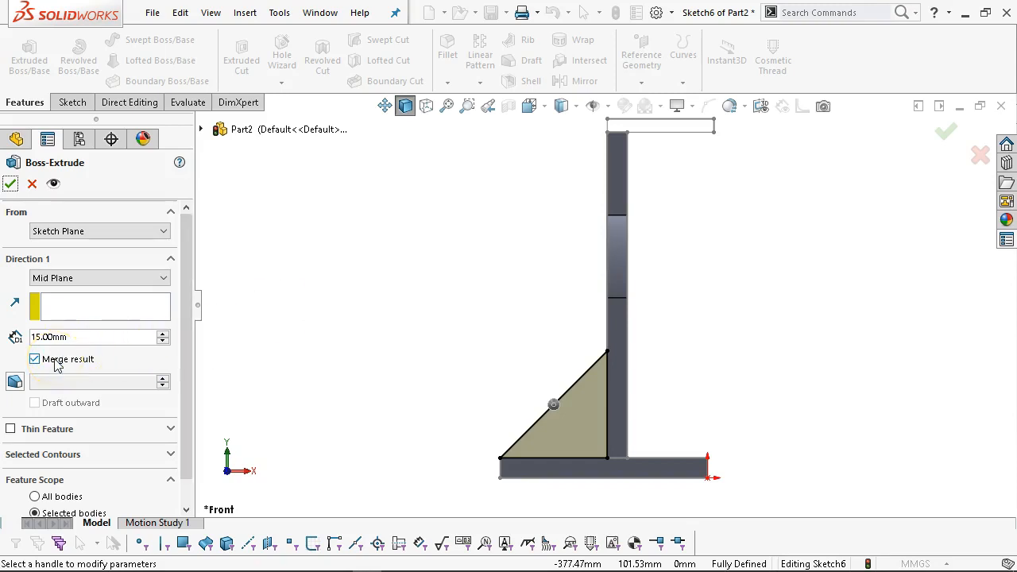
pyautogui.click(11, 185)
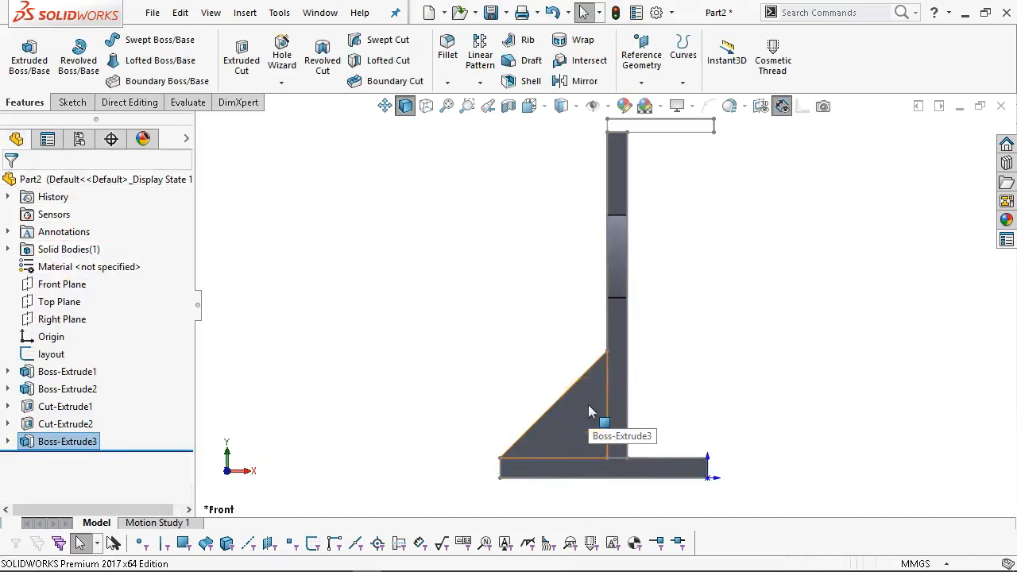
# Hide the gusset, then edit Boss-Extrude3 to keep the gusset as a separate body.
pyautogui.rightClick(80, 444)
pyautogui.click(95, 217)
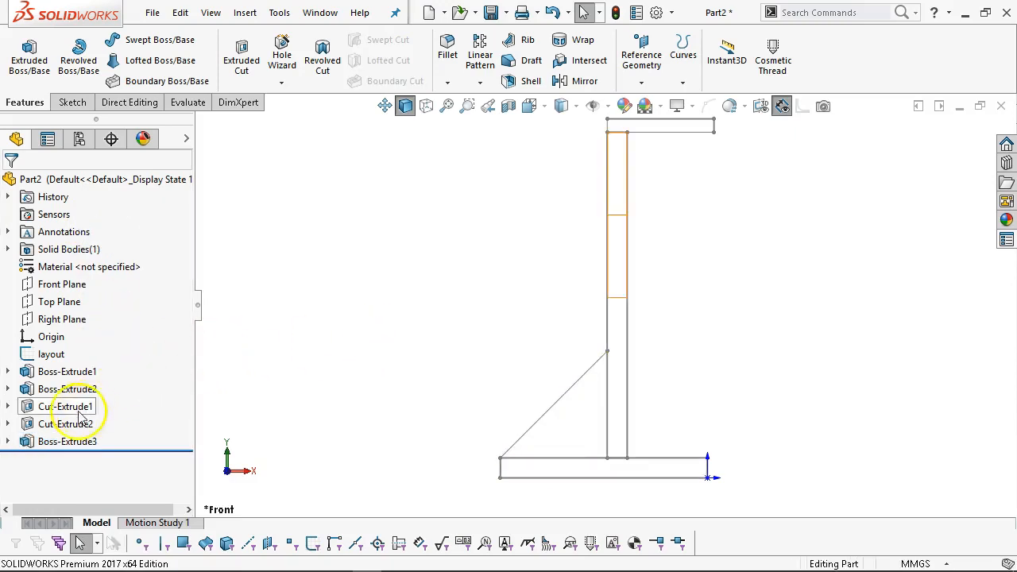
pyautogui.rightClick(74, 440)
pyautogui.click(85, 210)
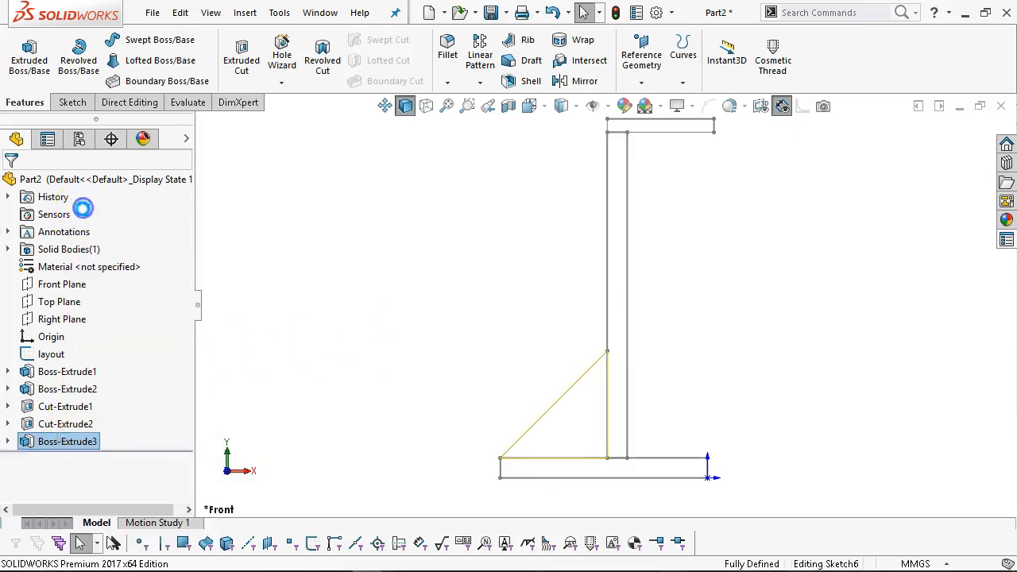
pyautogui.click(57, 359)
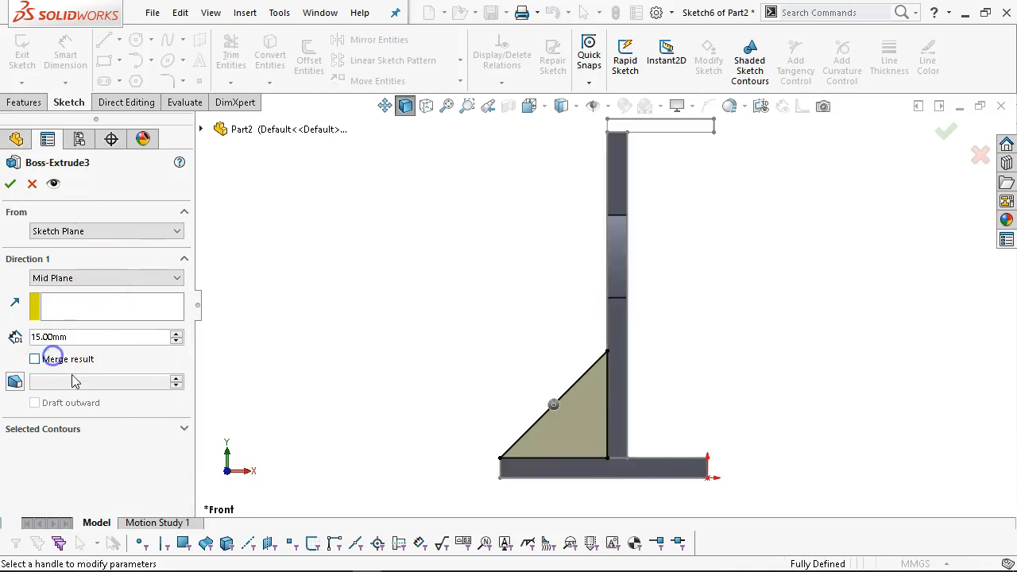
pyautogui.click(10, 183)
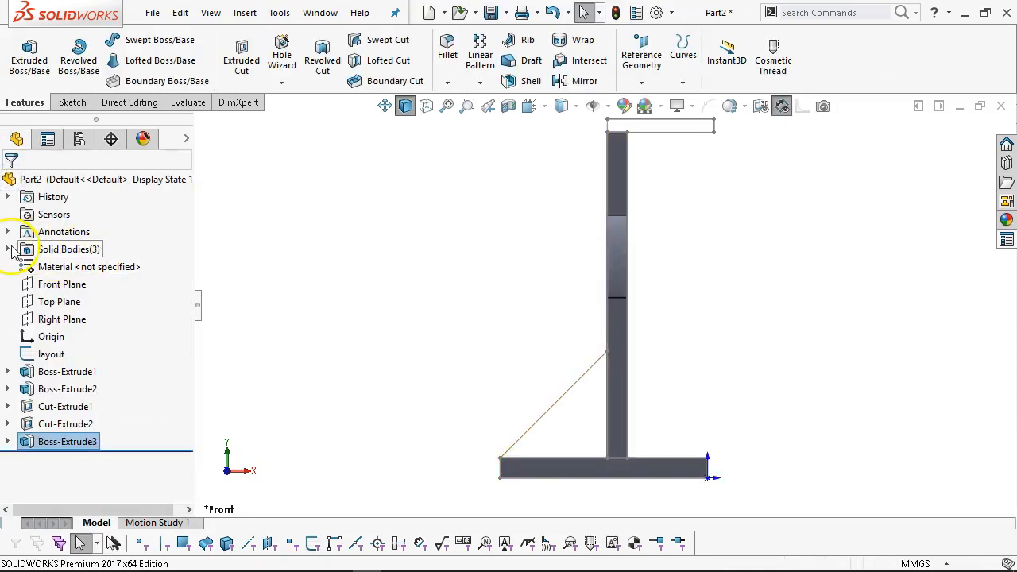
# Show the hidden rib body from the three-body Solid Bodies list.
pyautogui.moveTo(367, 366); pyautogui.dragTo(341, 366, button='middle')
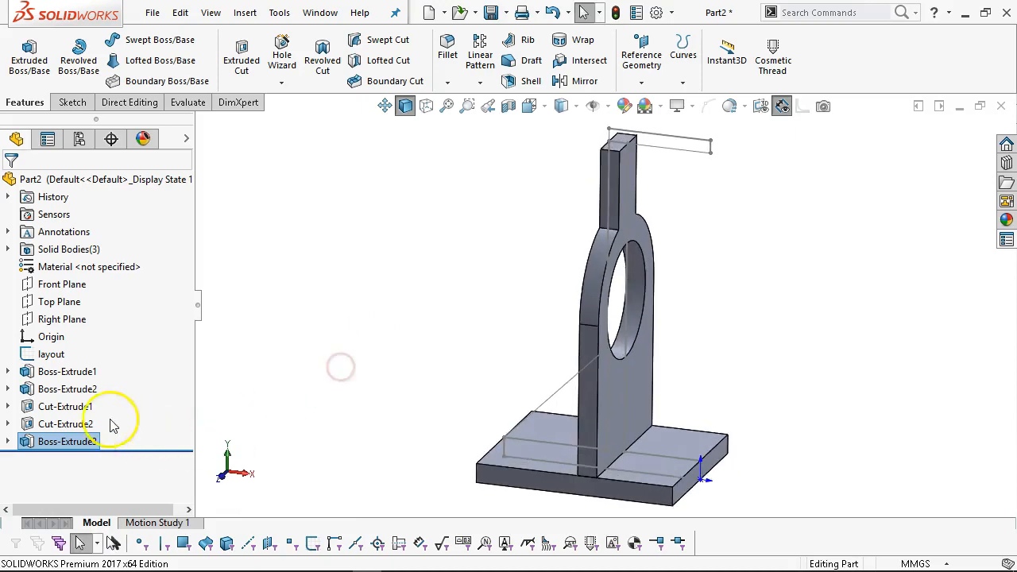
pyautogui.click(8, 249)
pyautogui.rightClick(84, 301)
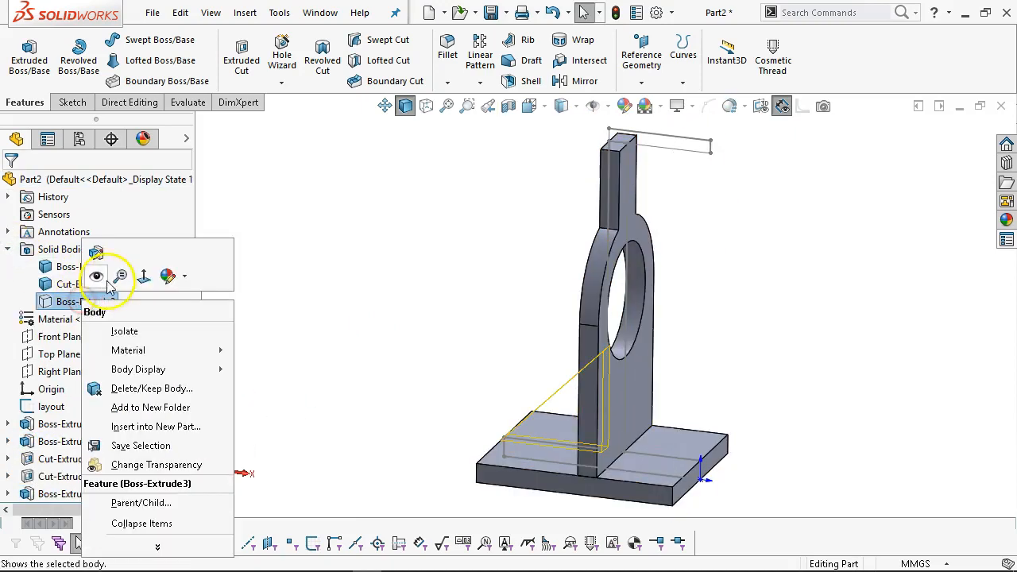
pyautogui.click(95, 273)
pyautogui.click(7, 249)
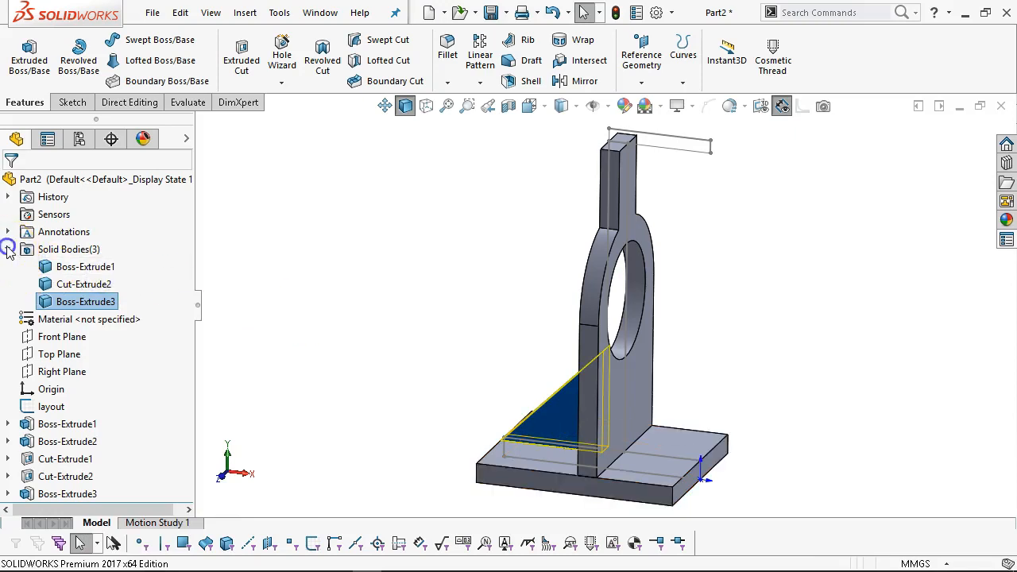
pyautogui.click(311, 295)
# Orbit and zoom around the bracket, then view it straight from the front.
pyautogui.moveTo(340, 270); pyautogui.dragTo(468, 234, button='middle')
pyautogui.scroll(-2, 626, 378)
pyautogui.scroll(2, 646, 334)
pyautogui.moveTo(683, 336); pyautogui.dragTo(611, 406, button='middle')
pyautogui.scroll(4, 856, 386)
pyautogui.scroll(-3, 774, 355)
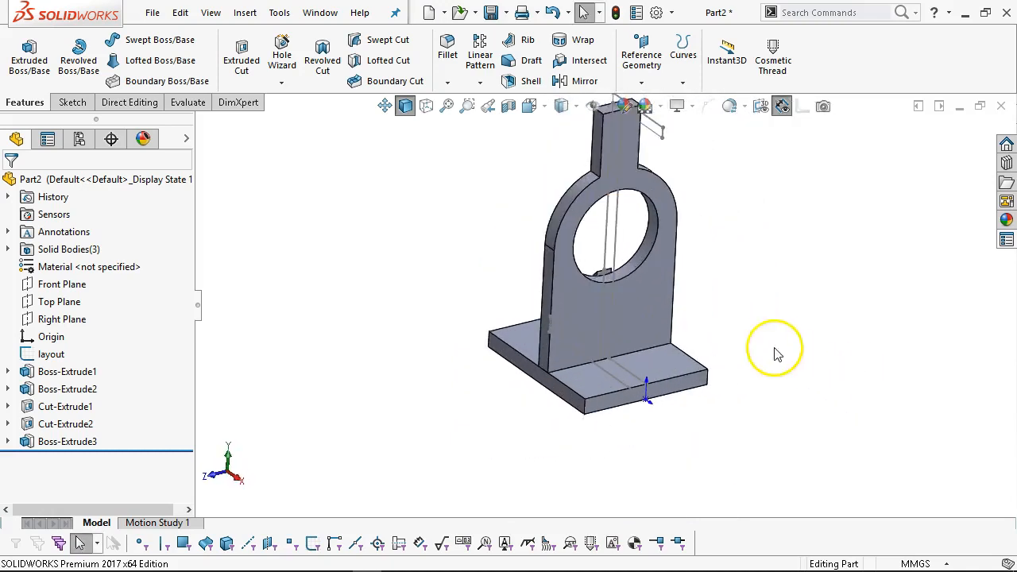
pyautogui.scroll(2, 694, 253)
pyautogui.scroll(-2, 572, 203)
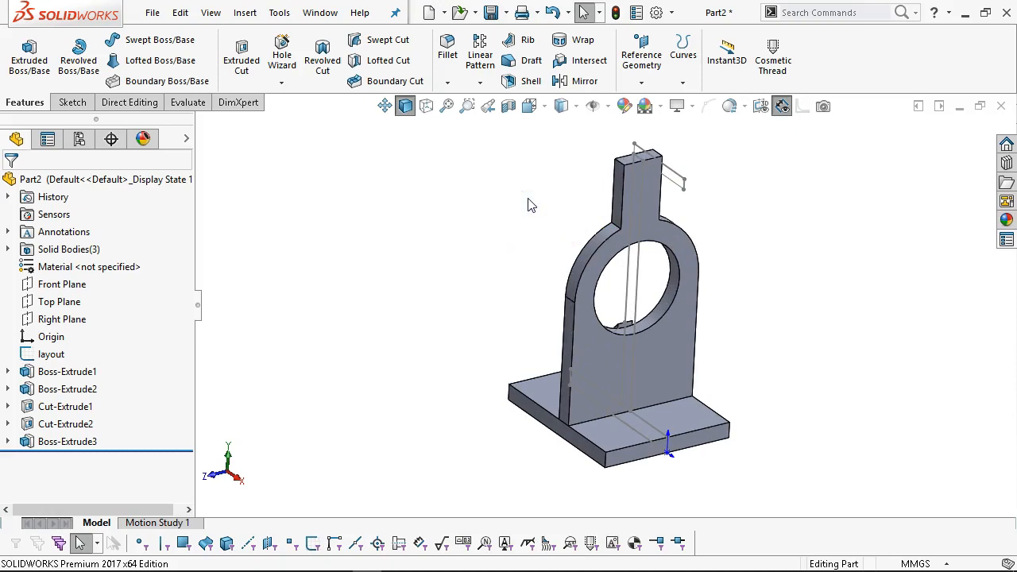
pyautogui.hotkey('ctrl', '1')
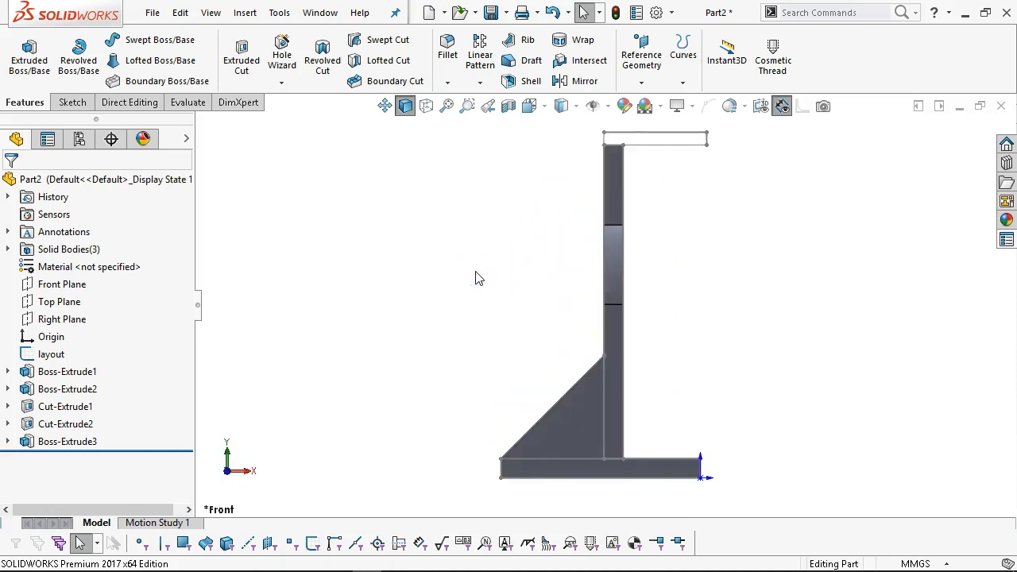
# Sketch an 80 by 10 corner rectangle on the Front Plane at the upright's top.
pyautogui.scroll(1, 728, 243)
pyautogui.scroll(-1, 726, 244)
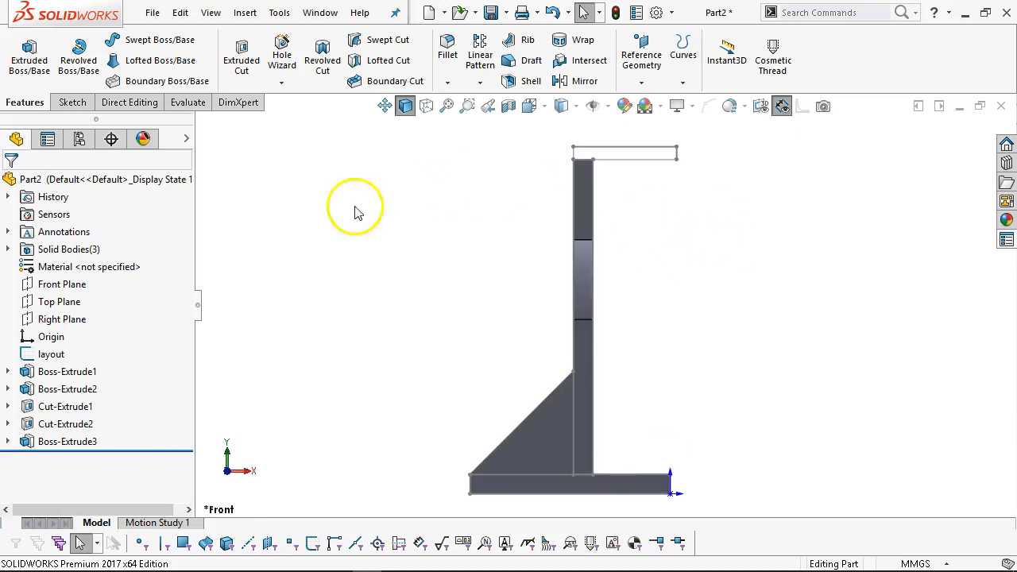
pyautogui.click(79, 286)
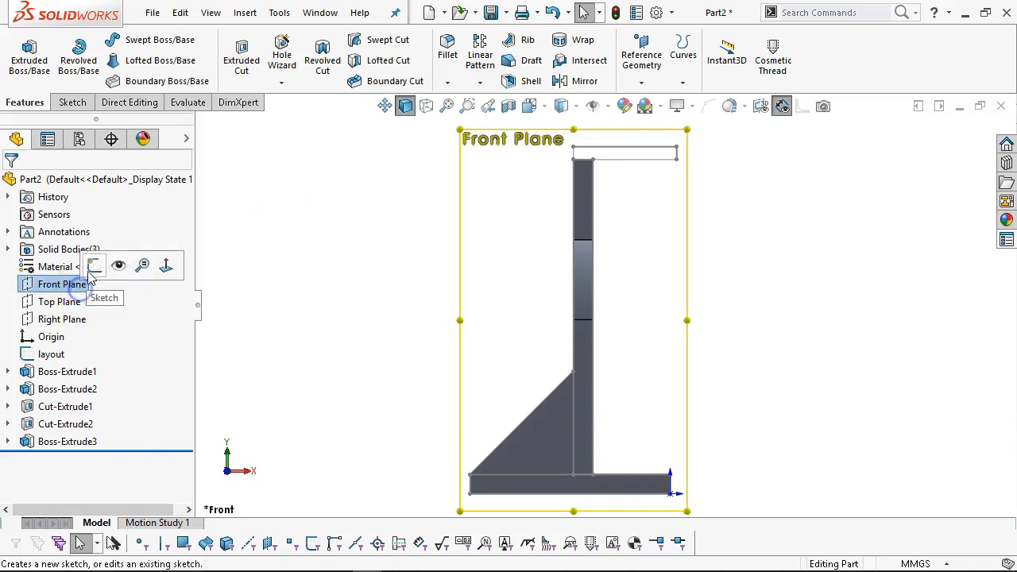
pyautogui.click(75, 266)
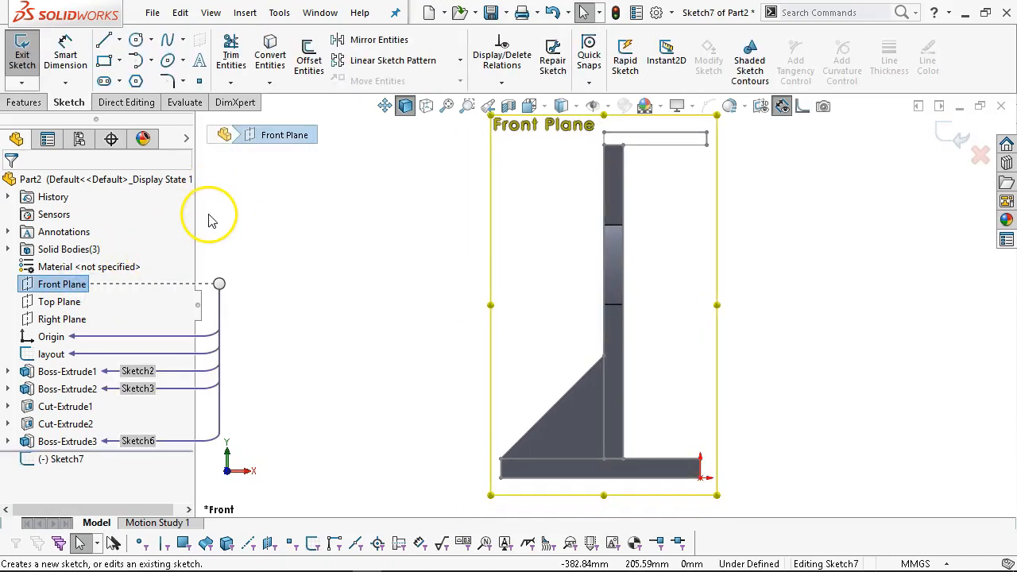
pyautogui.click(104, 60)
pyautogui.scroll(-3, 603, 151)
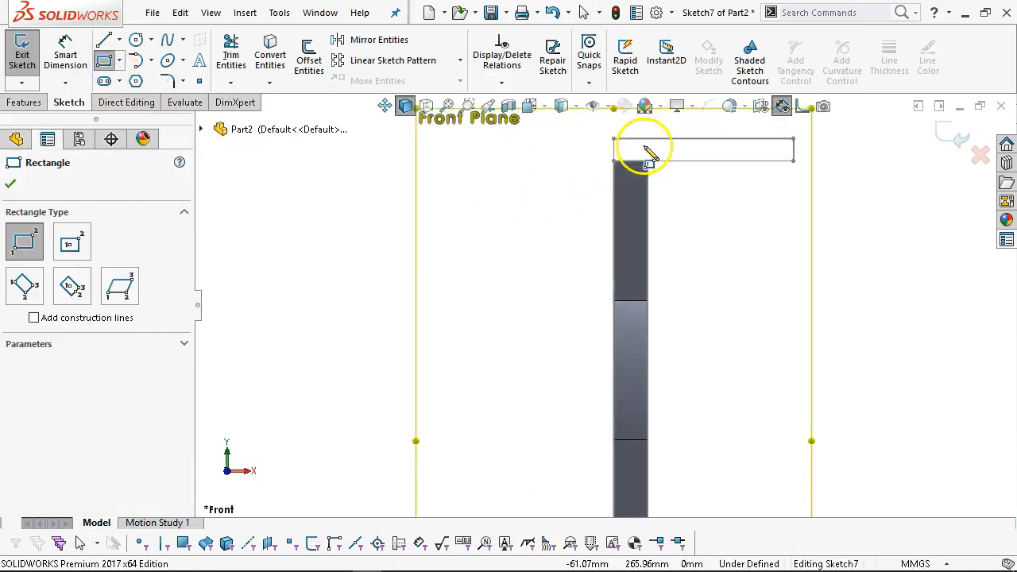
pyautogui.click(613, 139)
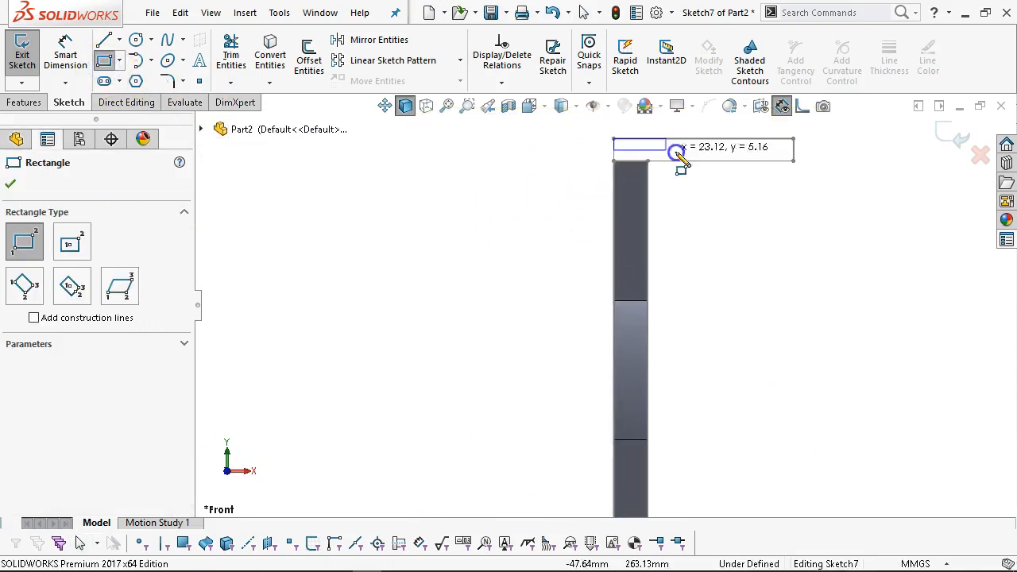
pyautogui.click(796, 162)
pyautogui.rightClick(880, 229)
pyautogui.click(880, 229)
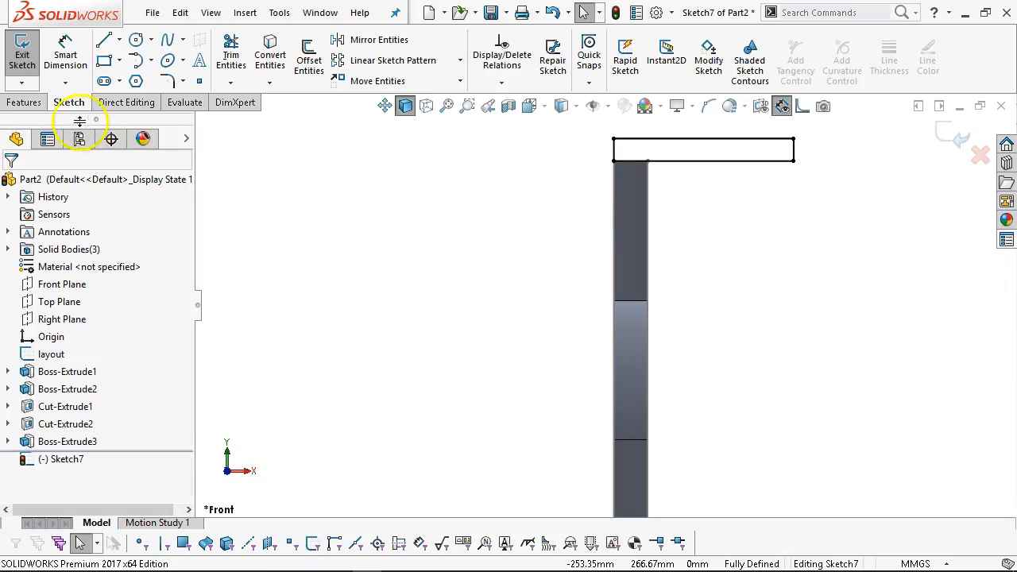
# Extrude the rectangle 40 mm Mid Plane into the top cap, then view it isometrically.
pyautogui.click(24, 103)
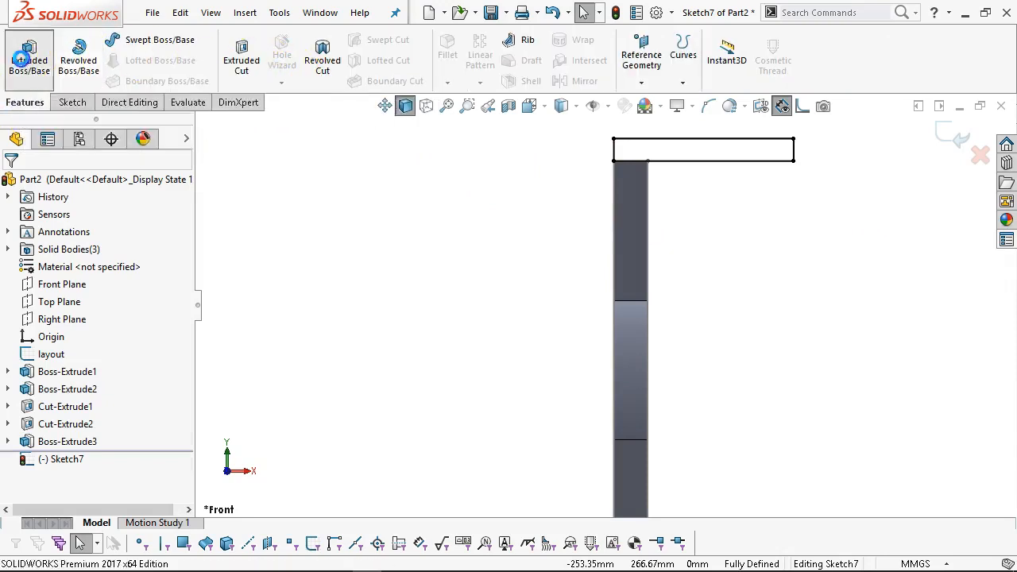
pyautogui.click(24, 60)
pyautogui.click(97, 280)
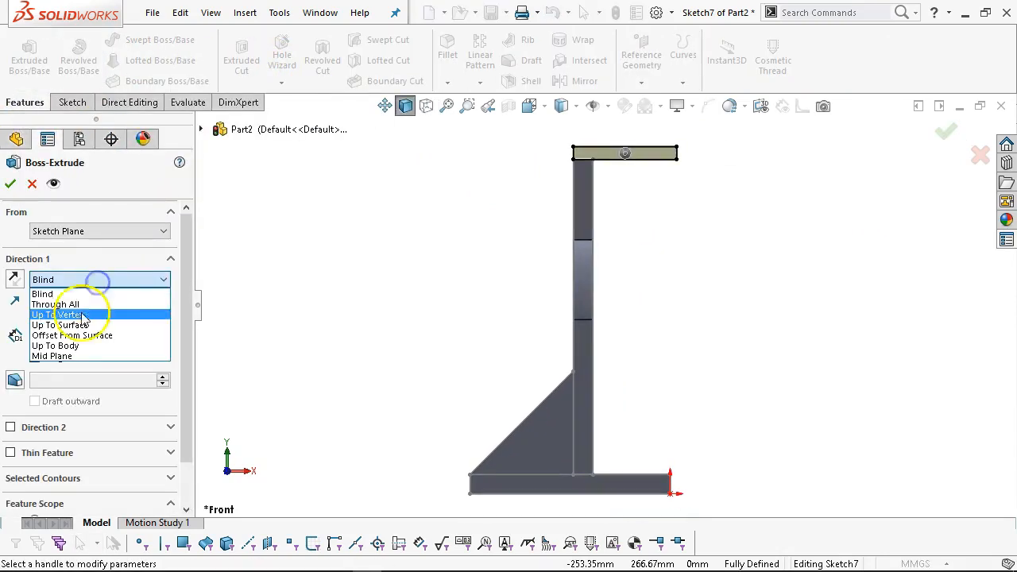
pyautogui.click(72, 355)
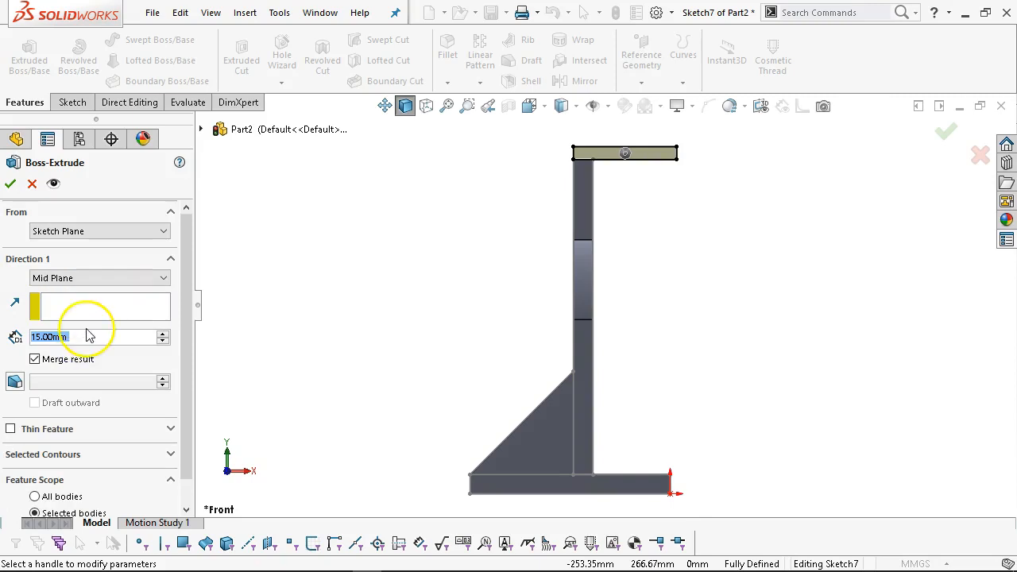
pyautogui.write('40')
pyautogui.press('Return')
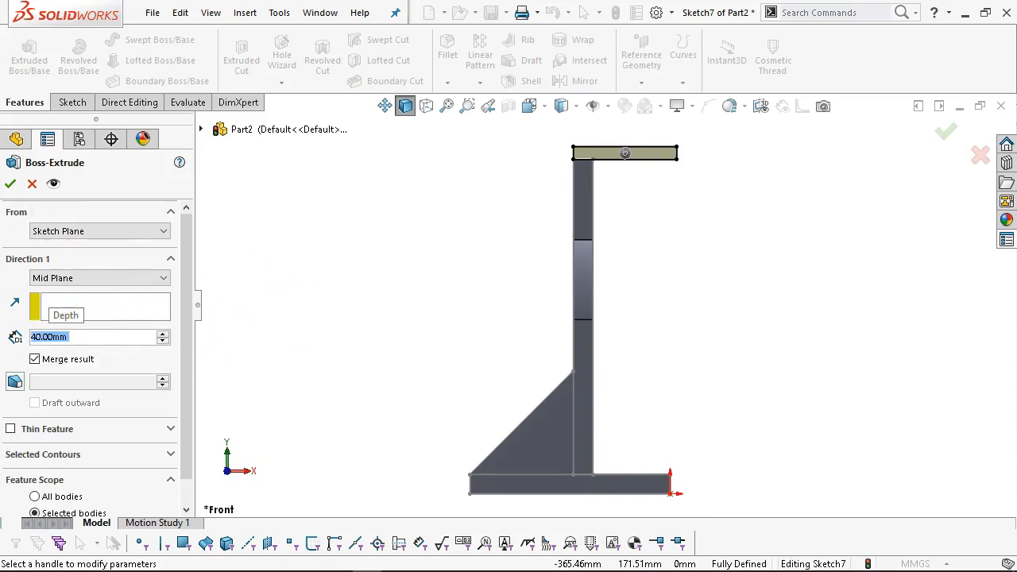
pyautogui.click(10, 184)
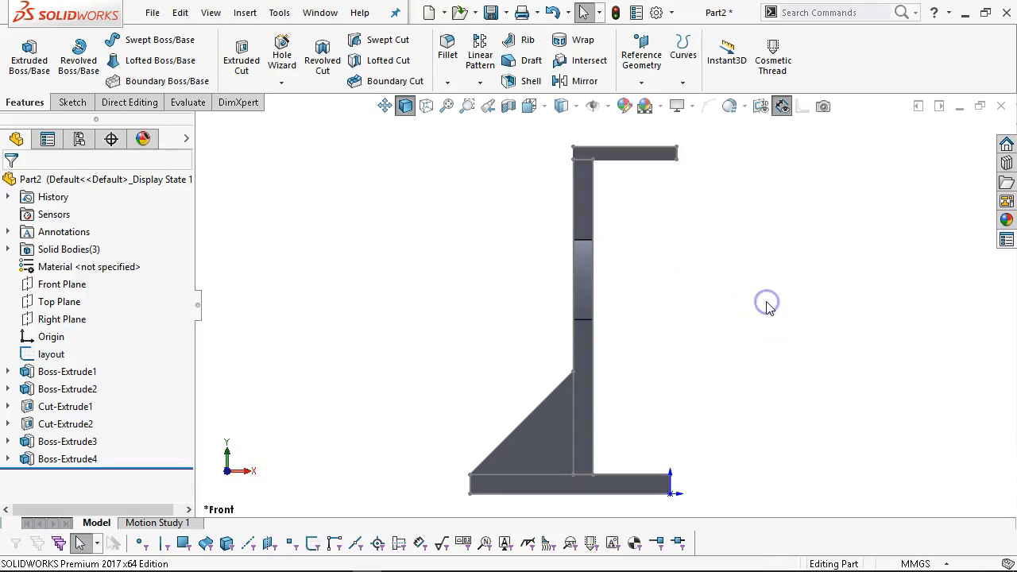
pyautogui.hotkey('ctrl', '7')
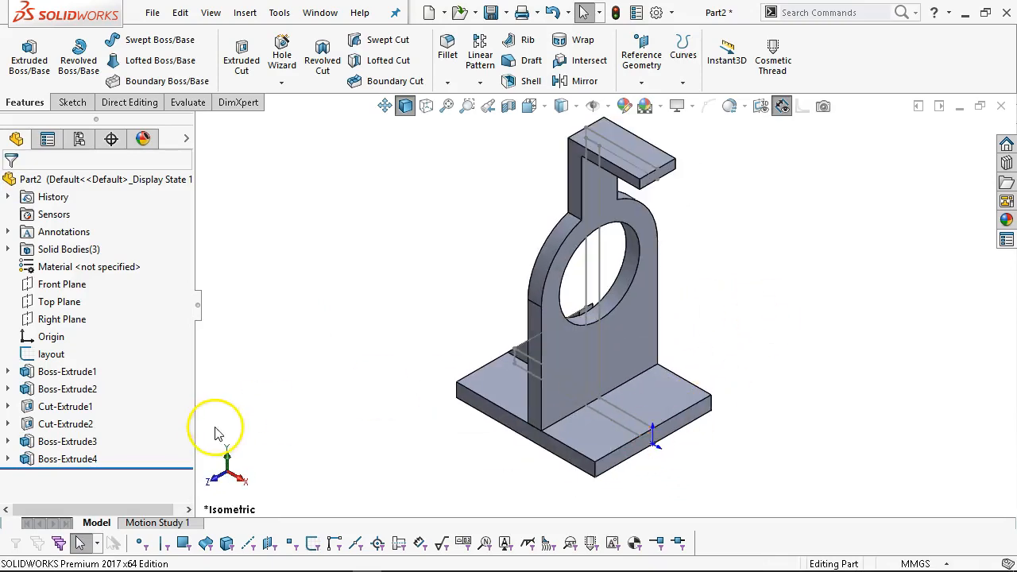
# Hide the layout sketch lines.
pyautogui.click(51, 355)
pyautogui.click(66, 334)
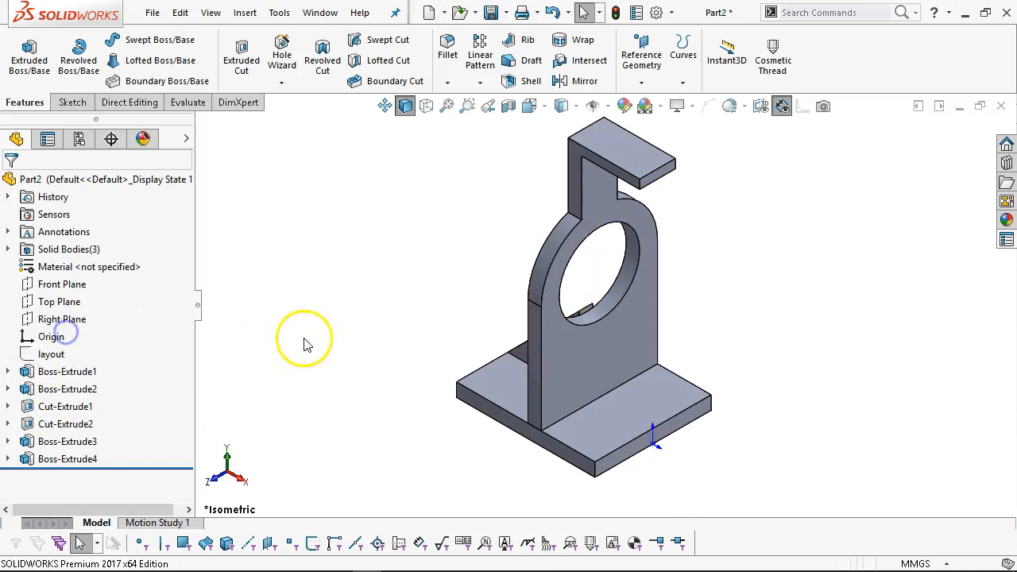
pyautogui.click(586, 130)
# Save the part as 'Base - MB' inside a new folder named Base under CF.
pyautogui.click(491, 14)
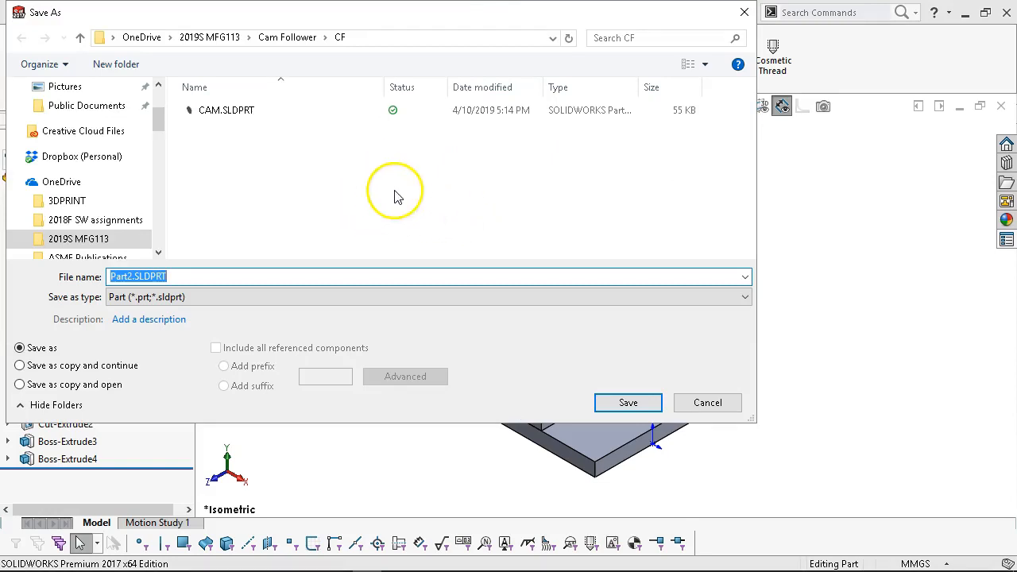
pyautogui.click(116, 64)
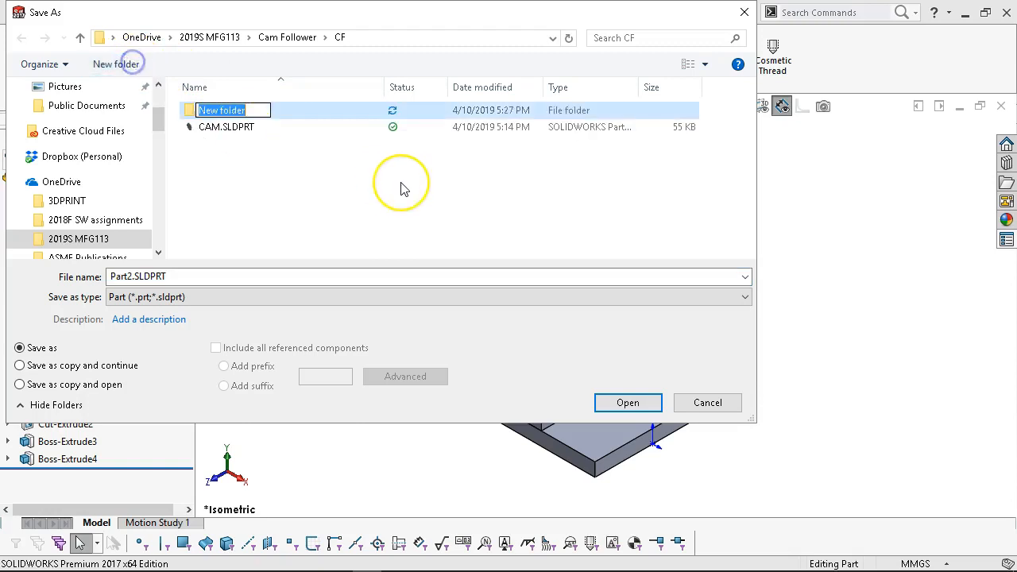
pyautogui.write('B')
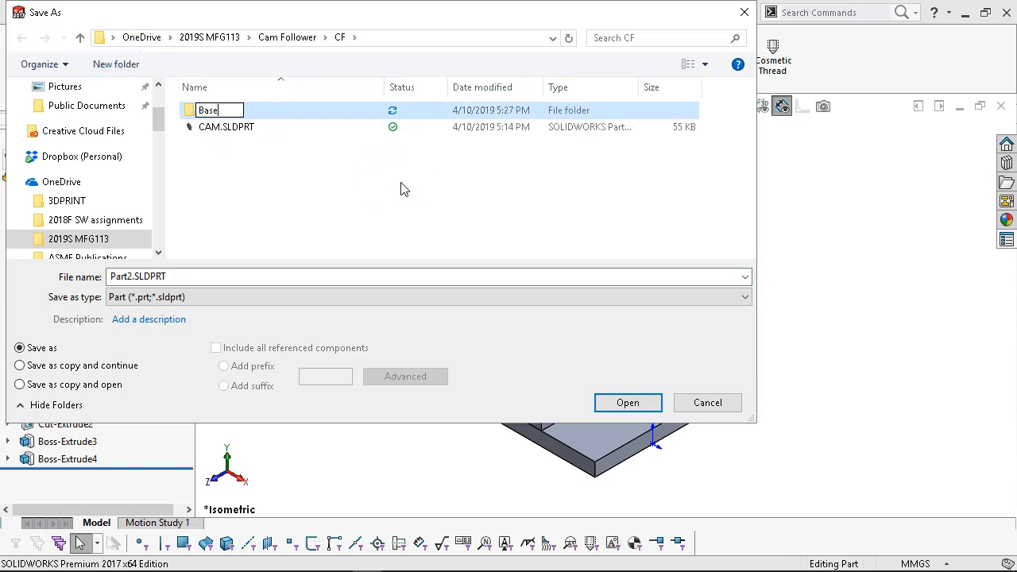
pyautogui.write('ase')
pyautogui.click(401, 188)
pyautogui.doubleClick(215, 111)
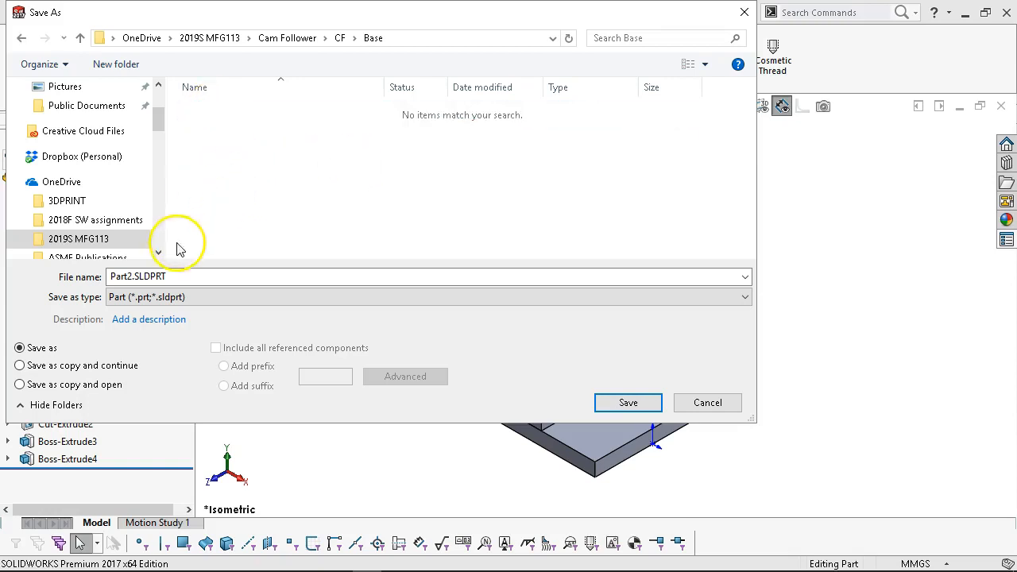
pyautogui.doubleClick(182, 276)
pyautogui.write('Base - MB')
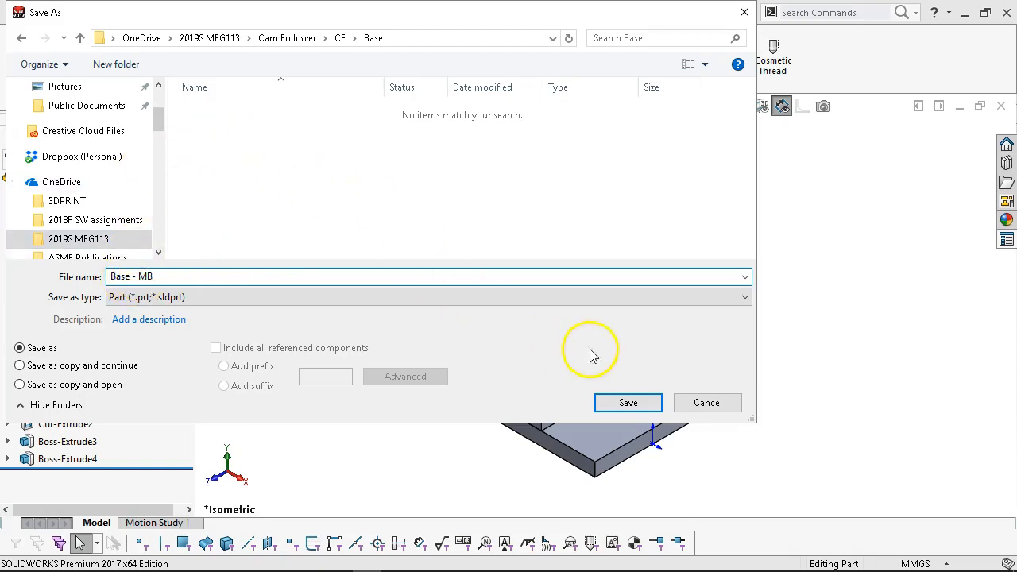
pyautogui.click(601, 404)
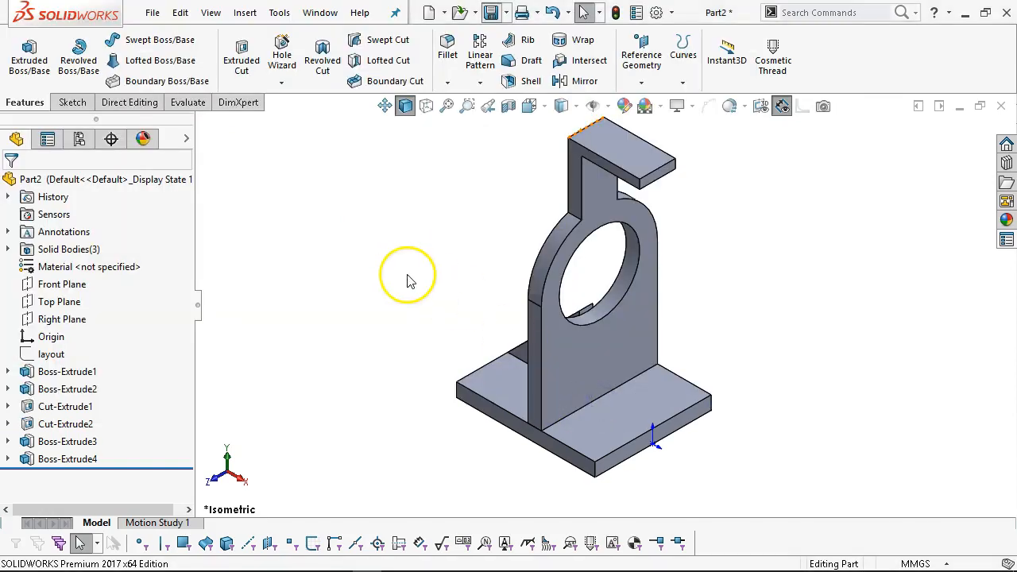
# Edit Boss-Extrude4 to turn off Merge result, making the top cap a fourth separate body.
pyautogui.moveTo(662, 204)
pyautogui.mouseDown(button='middle')
pyautogui.moveTo(674, 166)
pyautogui.moveTo(672, 220)
pyautogui.mouseUp(button='middle')
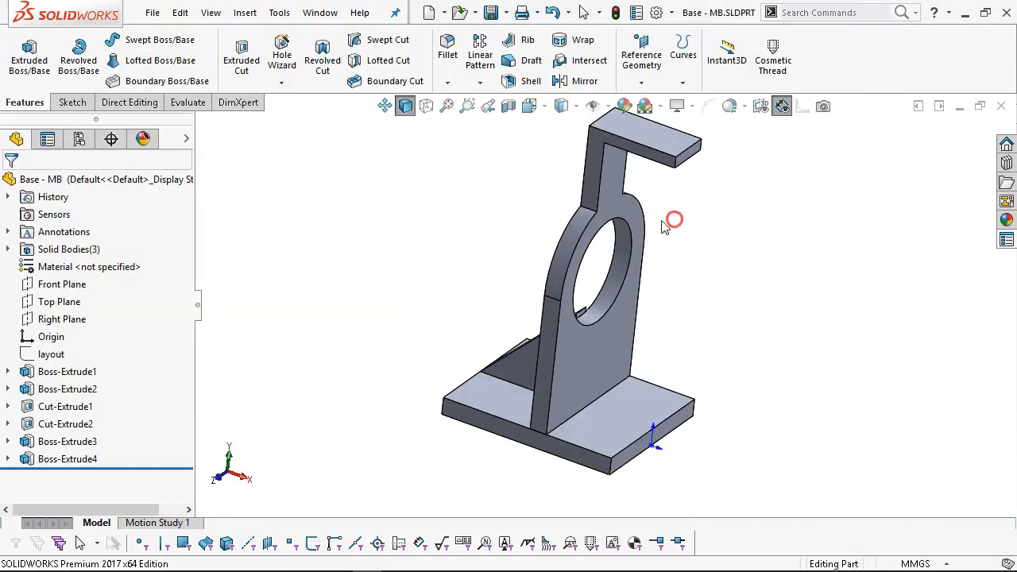
pyautogui.scroll(-4, 579, 186)
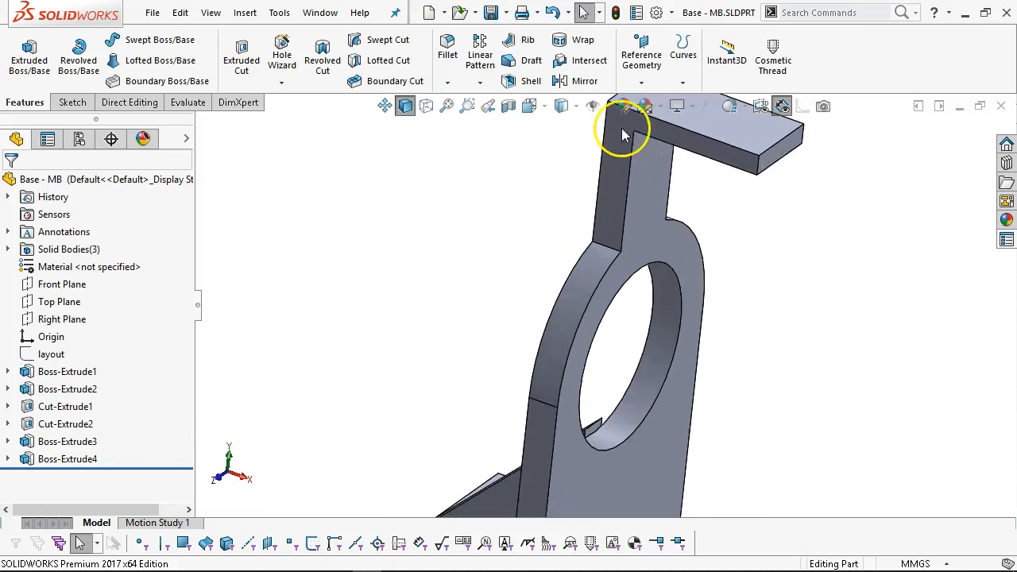
pyautogui.scroll(3, 627, 187)
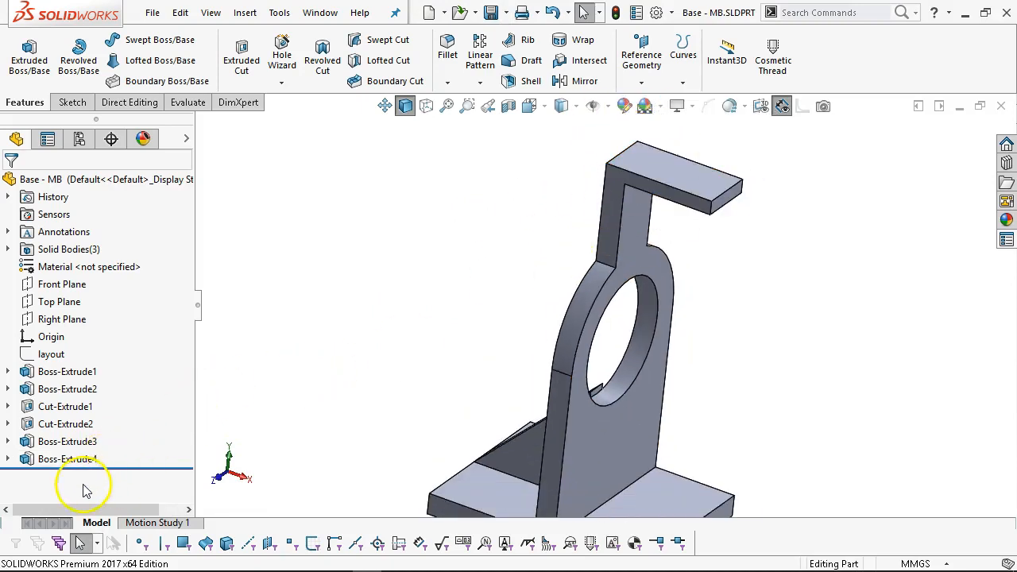
pyautogui.rightClick(89, 456)
pyautogui.click(126, 209)
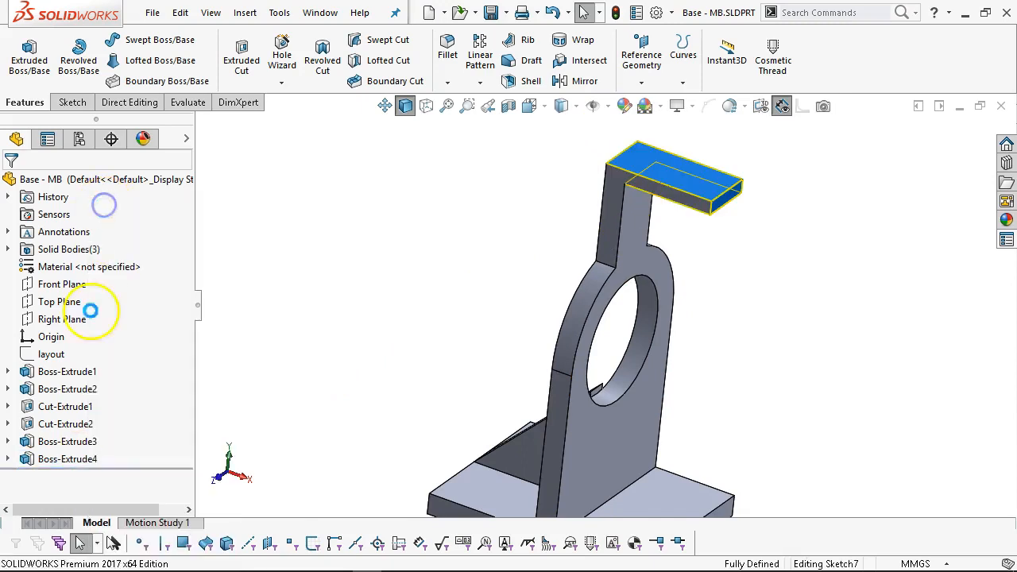
pyautogui.click(34, 359)
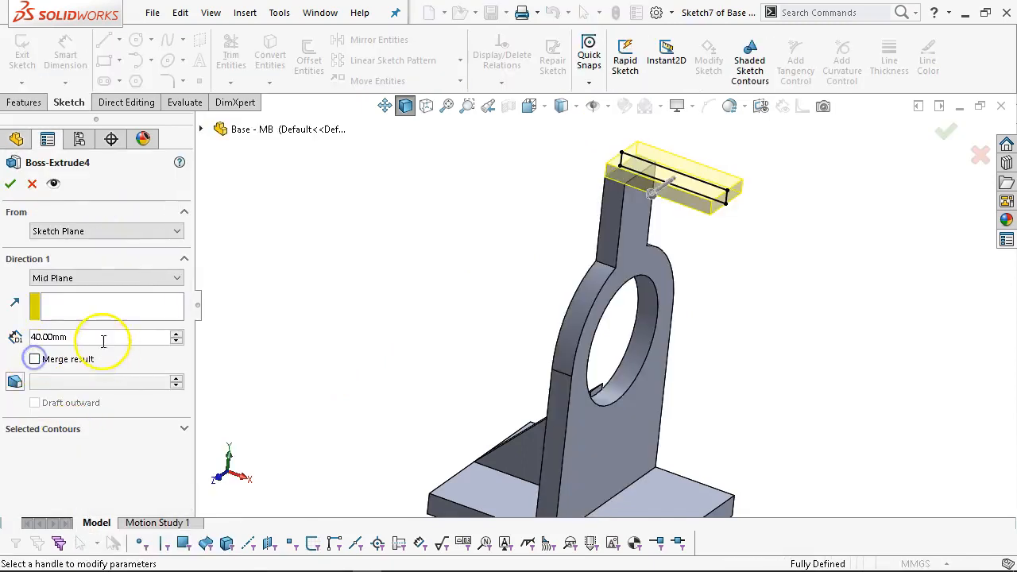
pyautogui.click(10, 183)
pyautogui.click(258, 237)
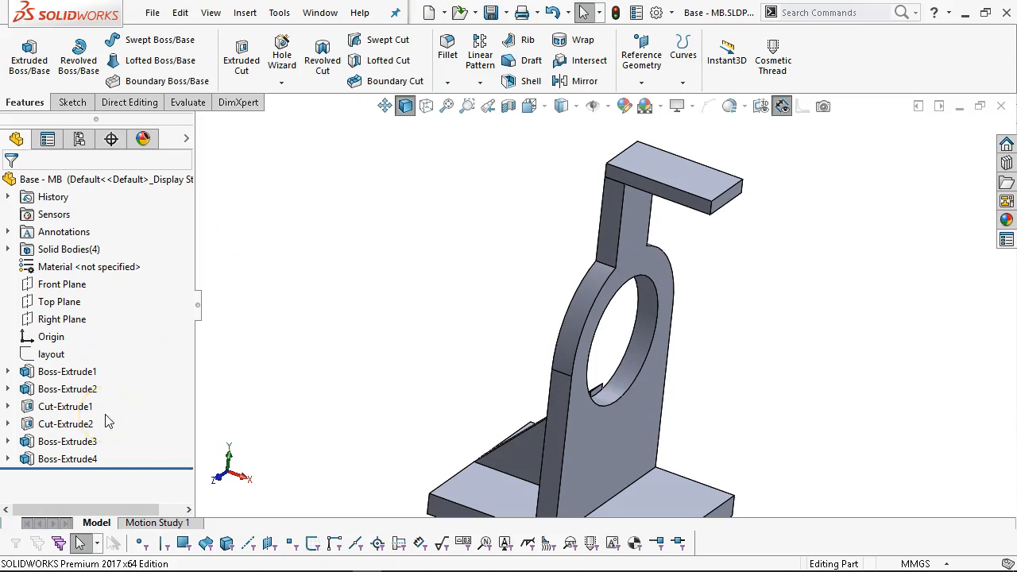
pyautogui.moveTo(336, 364); pyautogui.dragTo(397, 338, button='right')
pyautogui.click(386, 343)
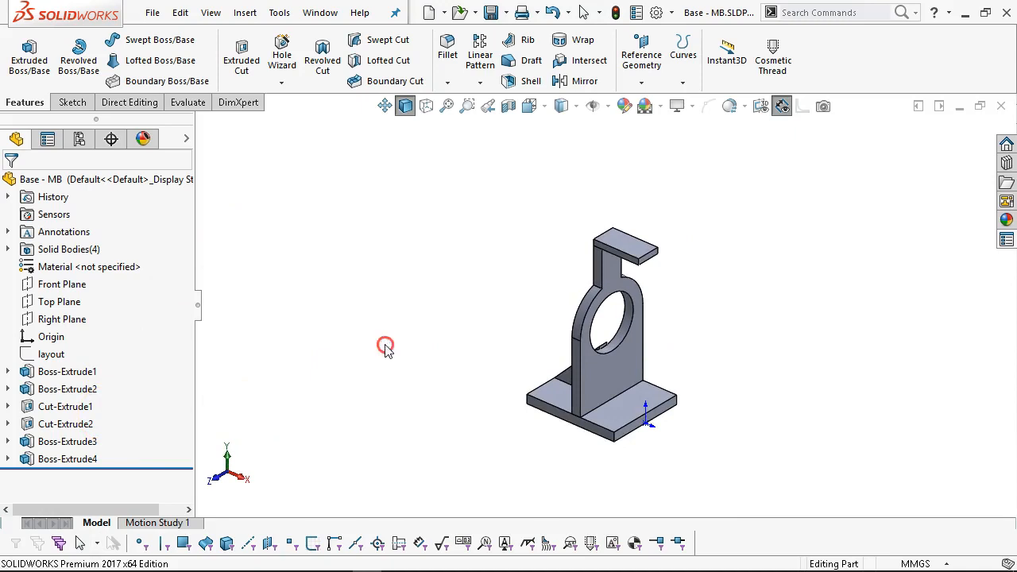
# View the part from the Bottom with Hidden Lines Visible.
pyautogui.scroll(2, 596, 436)
pyautogui.moveTo(601, 434); pyautogui.dragTo(625, 289, button='middle')
pyautogui.scroll(-2, 631, 370)
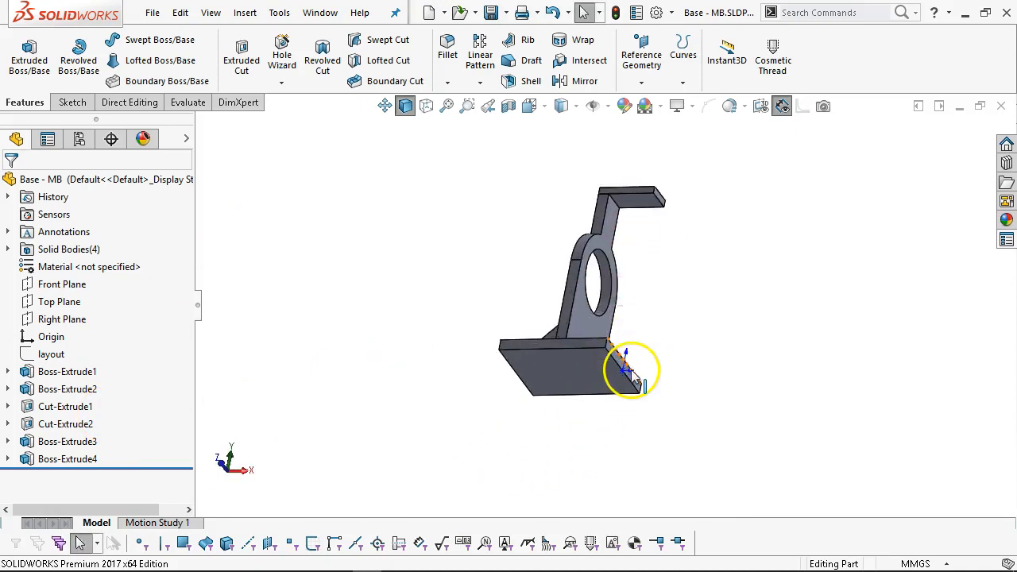
pyautogui.scroll(-1, 630, 369)
pyautogui.click(671, 347)
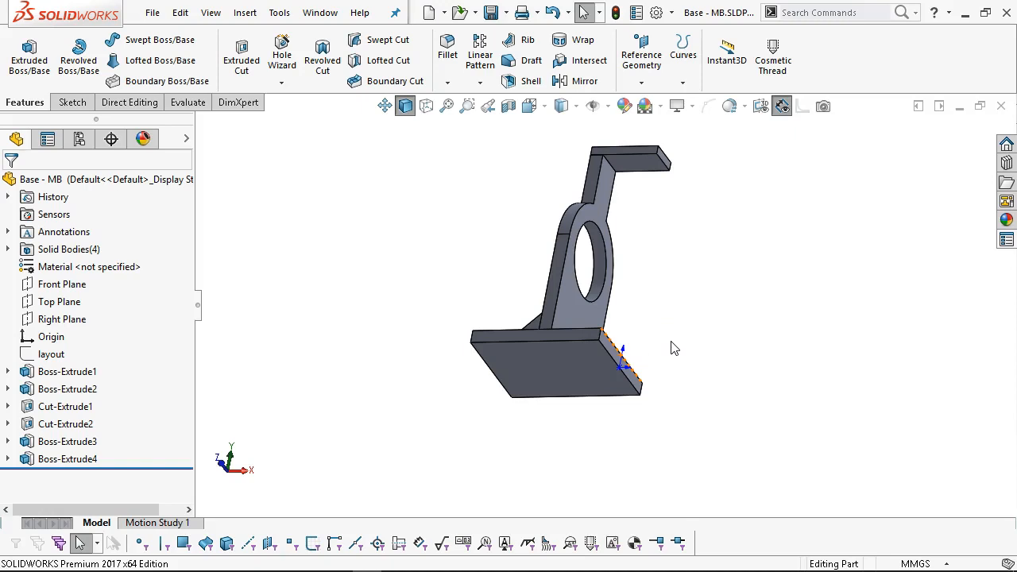
pyautogui.hotkey('ctrl', '5')
pyautogui.hotkey('ctrl', '6')
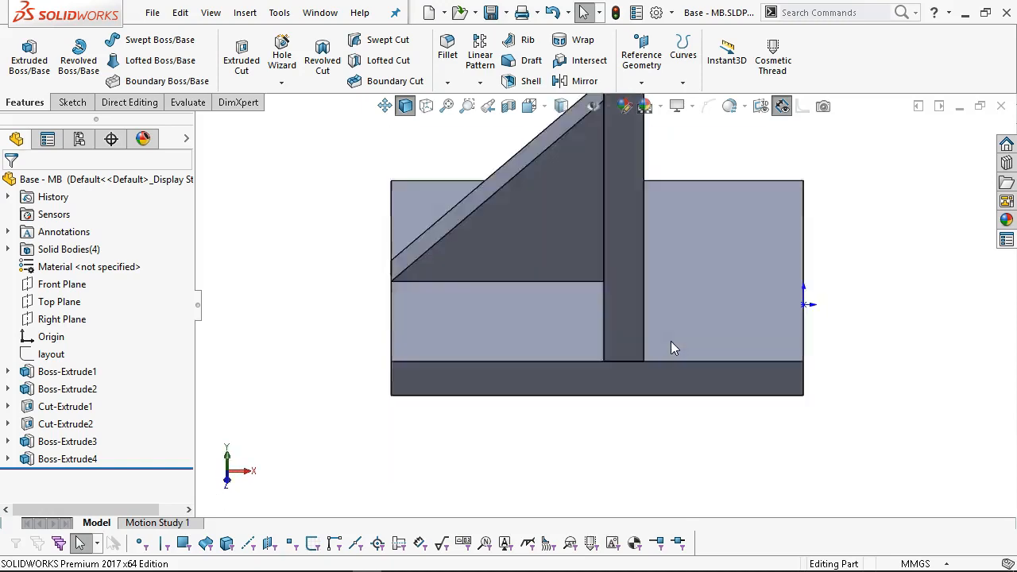
pyautogui.click(426, 107)
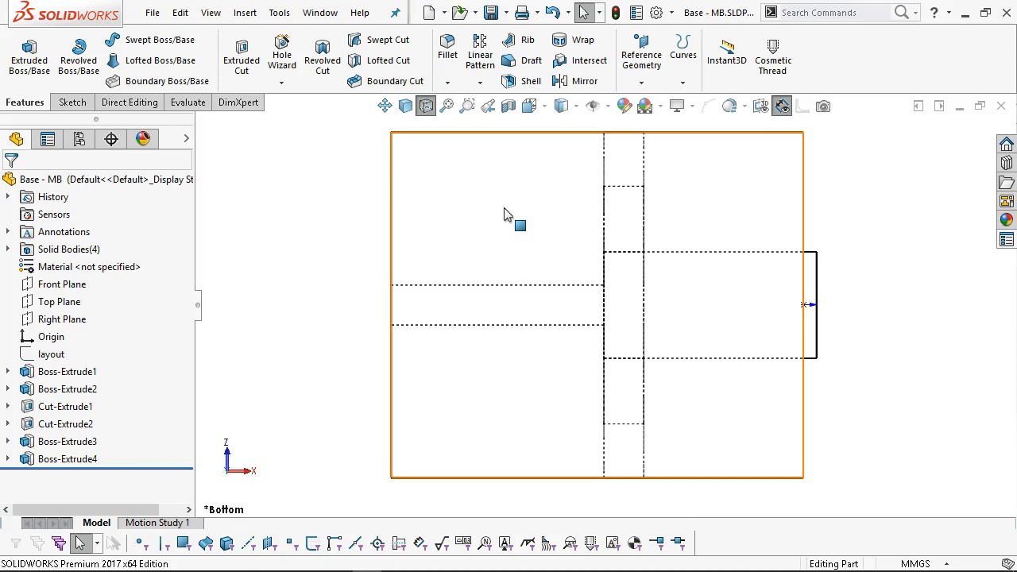
# Select the base's bottom face and start a Hole Wizard hole from the S shortcut menu.
pyautogui.click(502, 211)
pyautogui.rightClick(520, 230)
pyautogui.click(513, 238)
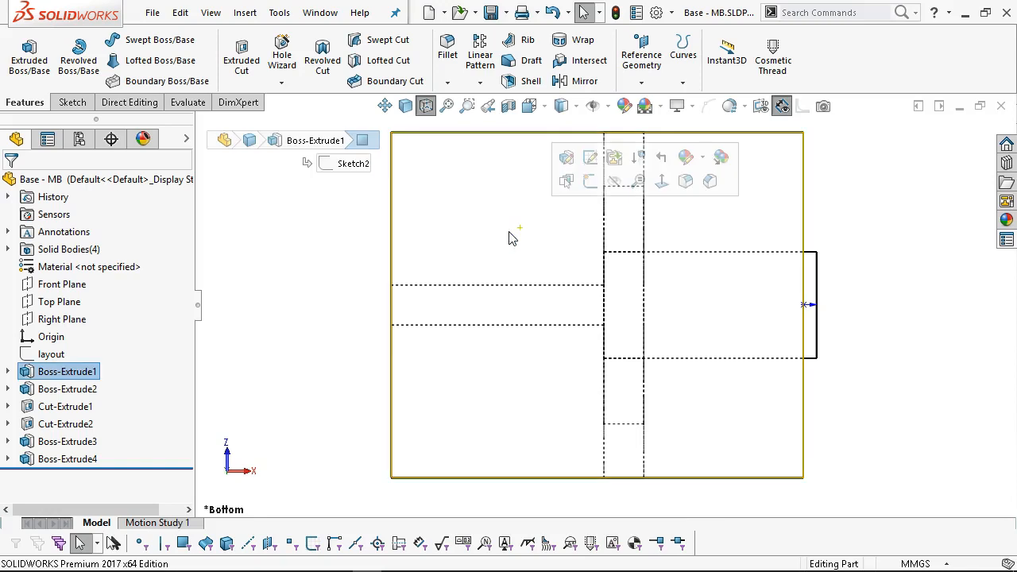
pyautogui.press('s')
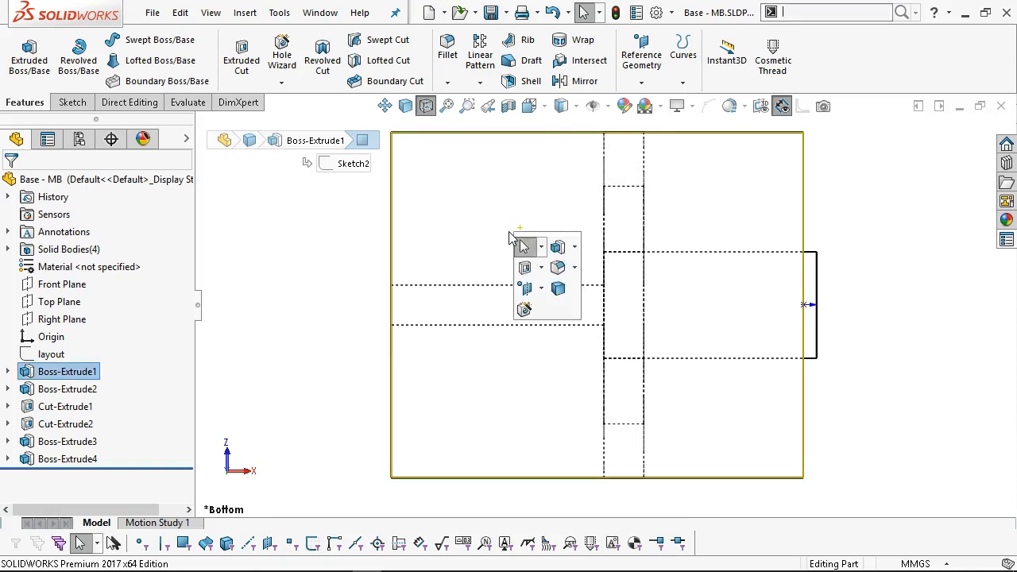
pyautogui.click(524, 309)
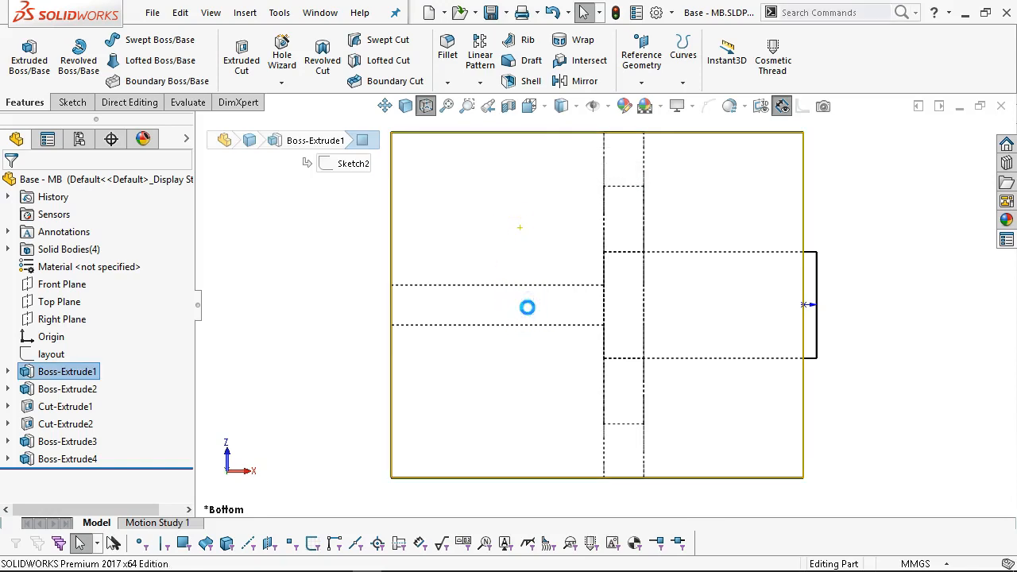
# Change the hole type from tapered pipe tap to Counterbore.
pyautogui.moveTo(190, 307); pyautogui.dragTo(189, 326)
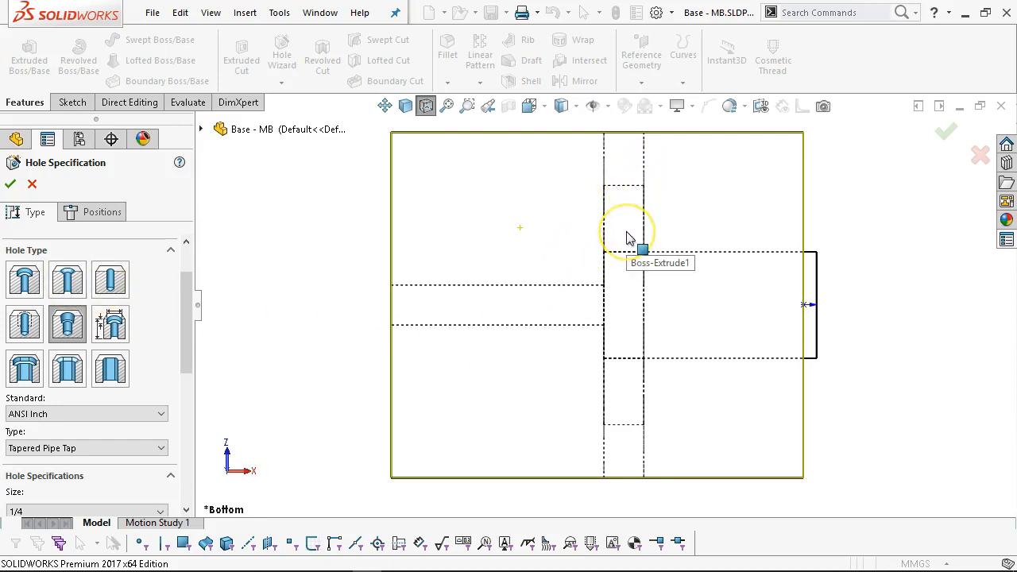
pyautogui.click(627, 402)
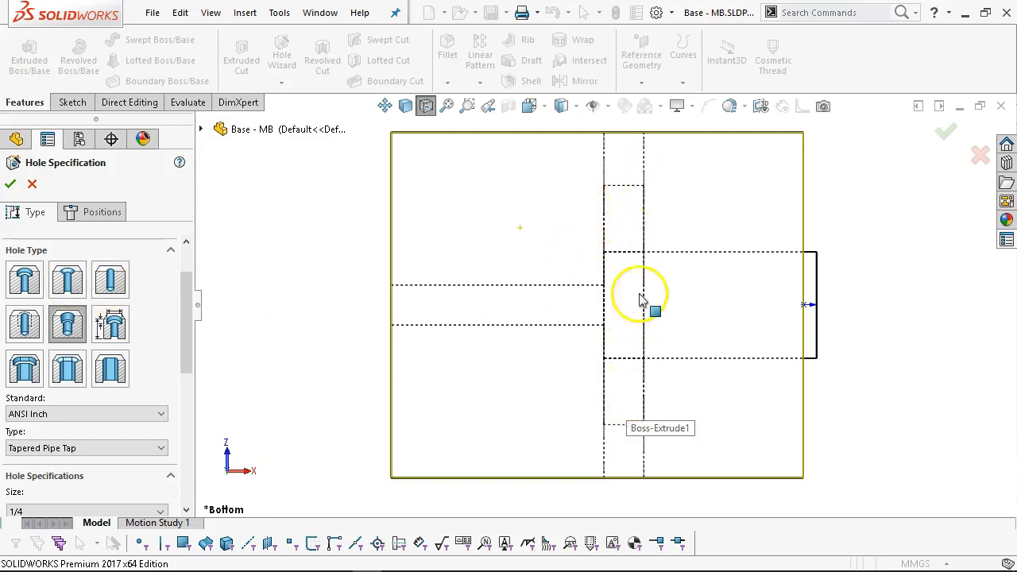
pyautogui.click(640, 238)
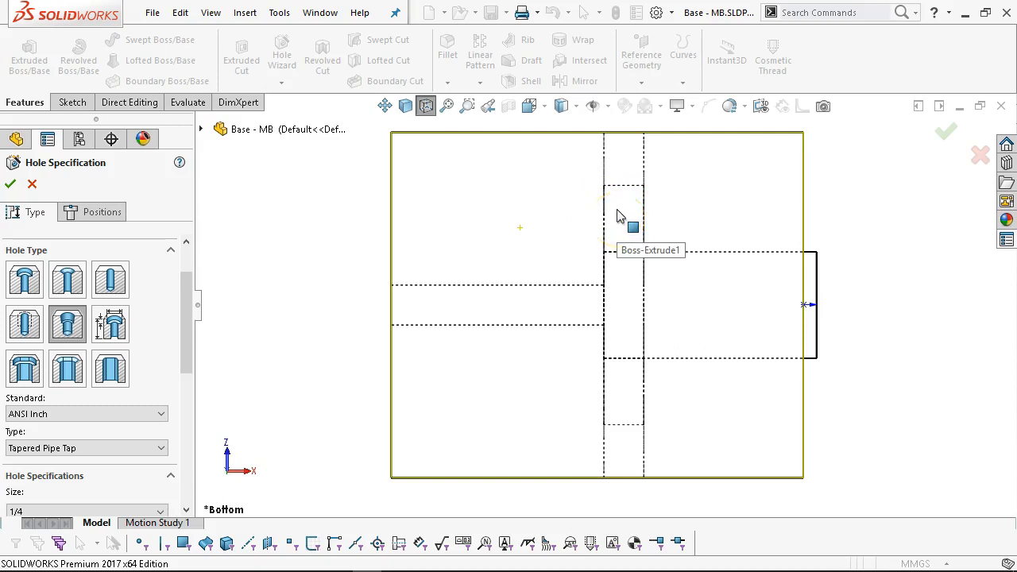
pyautogui.click(621, 230)
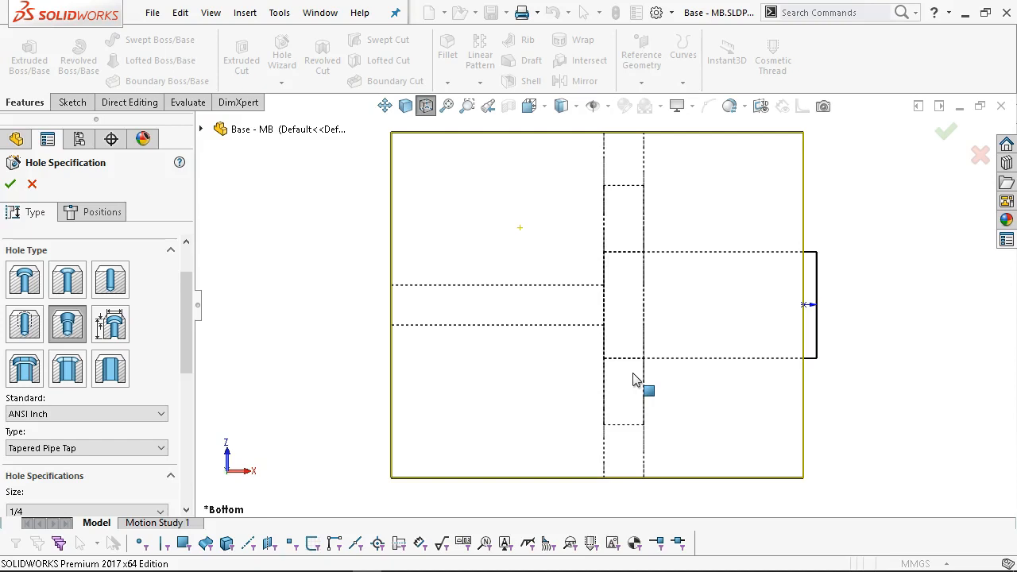
pyautogui.click(28, 290)
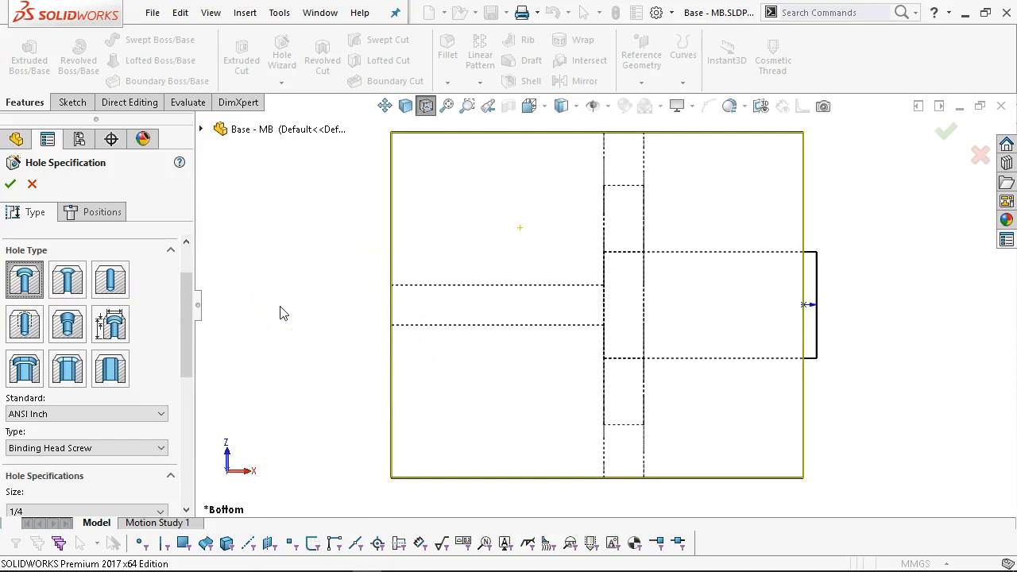
# Orbit around the base to inspect the hole, then return to the Bottom view.
pyautogui.moveTo(432, 286); pyautogui.dragTo(488, 463, button='middle')
pyautogui.scroll(2, 596, 434)
pyautogui.moveTo(604, 439); pyautogui.dragTo(669, 481, button='middle')
pyautogui.scroll(-5, 699, 420)
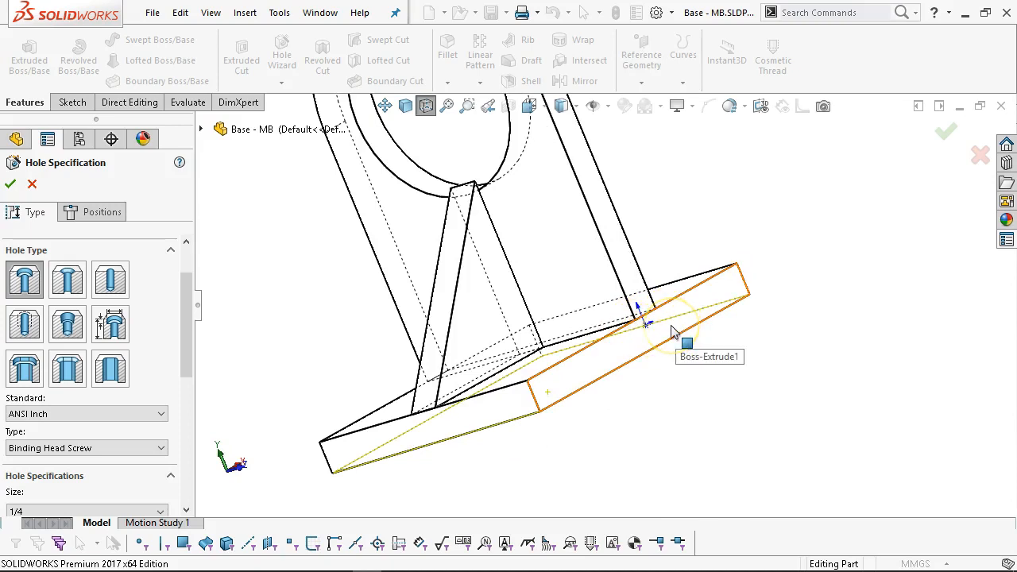
pyautogui.click(682, 357)
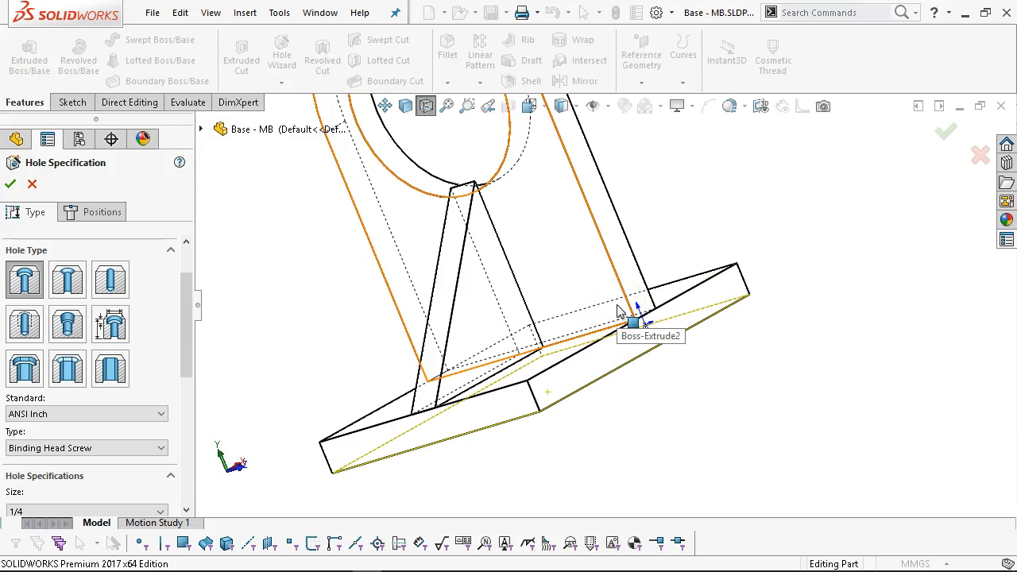
pyautogui.click(682, 380)
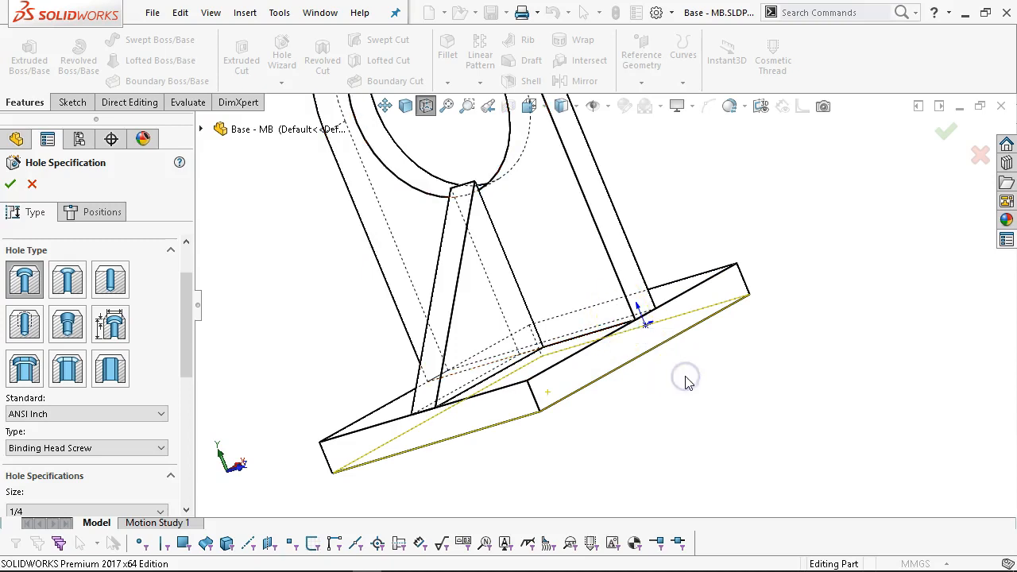
pyautogui.hotkey('ctrl', '8')
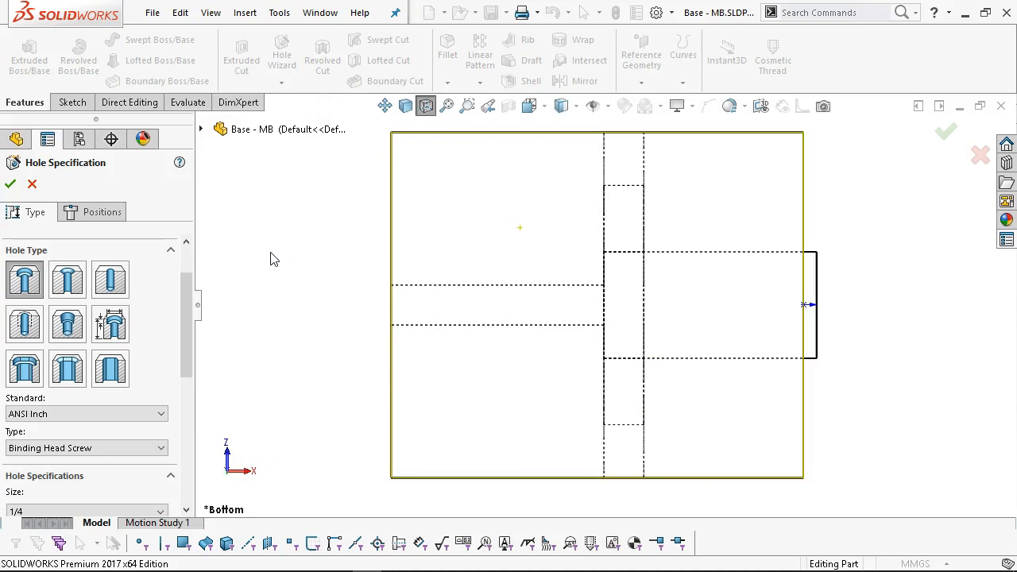
# Specify the counterbore hole as ANSI Metric, Socket Head Cap Screw, size M10.
pyautogui.scroll(1, 523, 440)
pyautogui.scroll(-1, 597, 498)
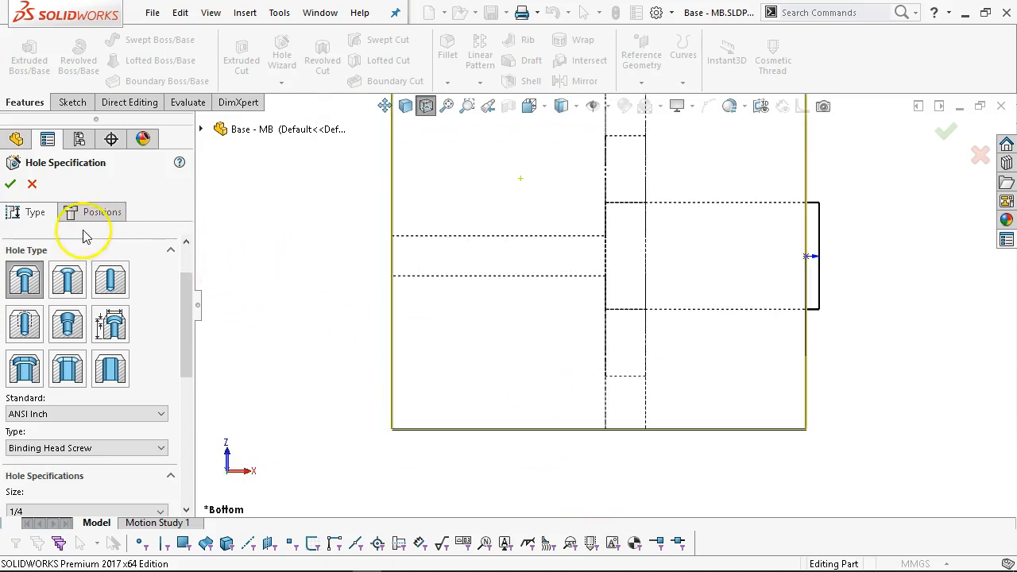
pyautogui.moveTo(186, 346); pyautogui.dragTo(186, 376)
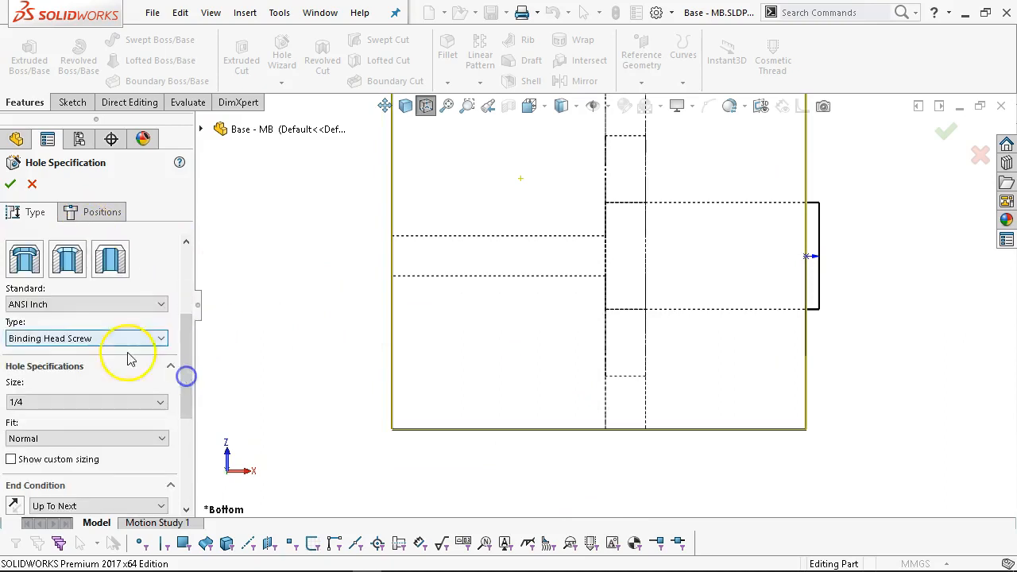
pyautogui.click(79, 304)
pyautogui.click(66, 328)
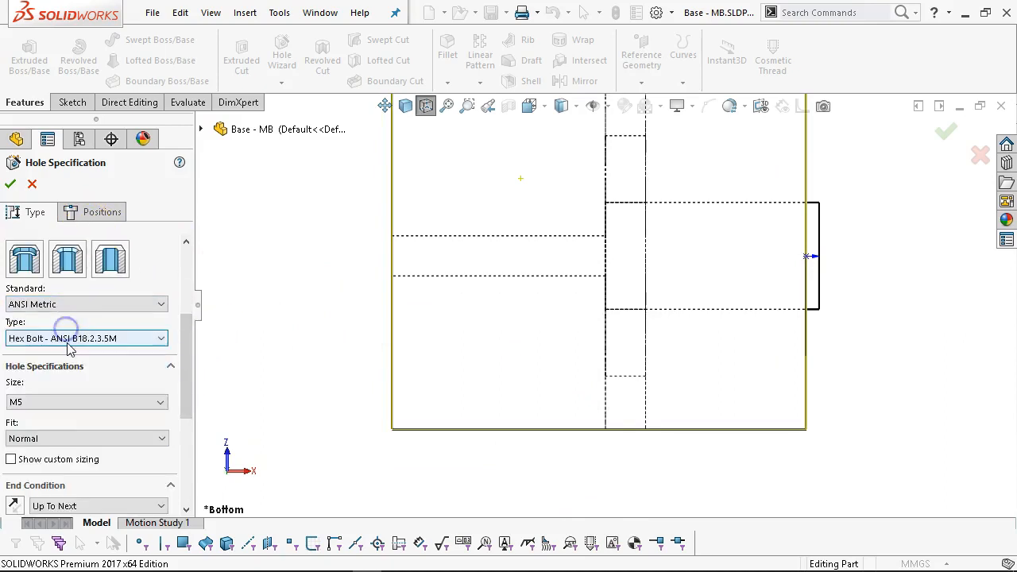
pyautogui.click(70, 338)
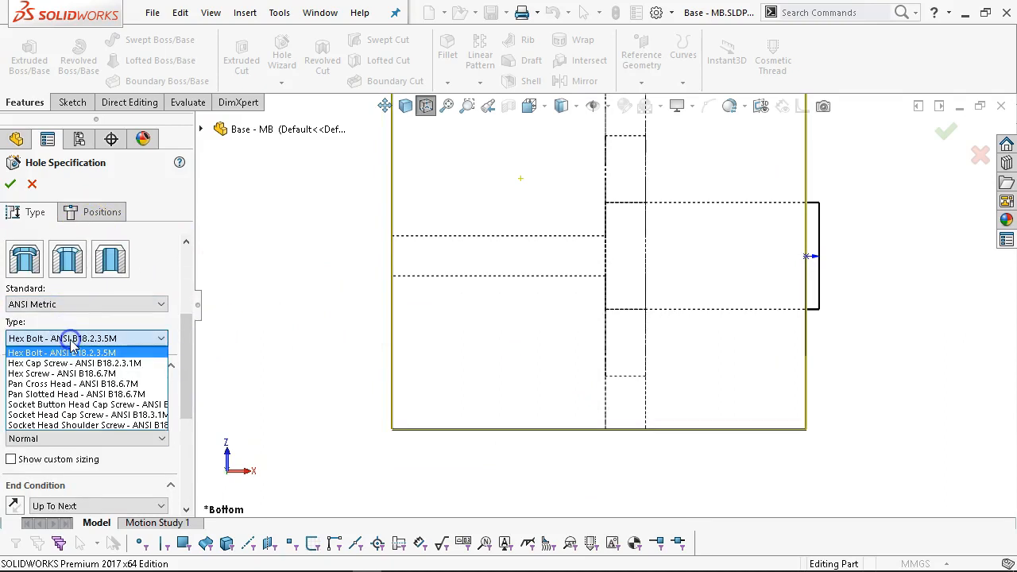
pyautogui.click(80, 416)
pyautogui.click(82, 401)
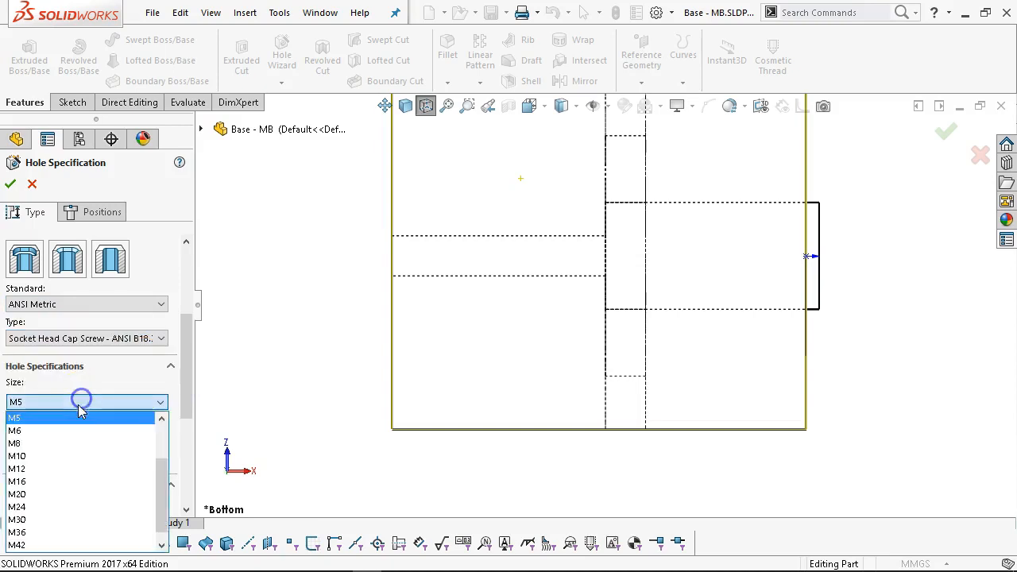
pyautogui.click(69, 456)
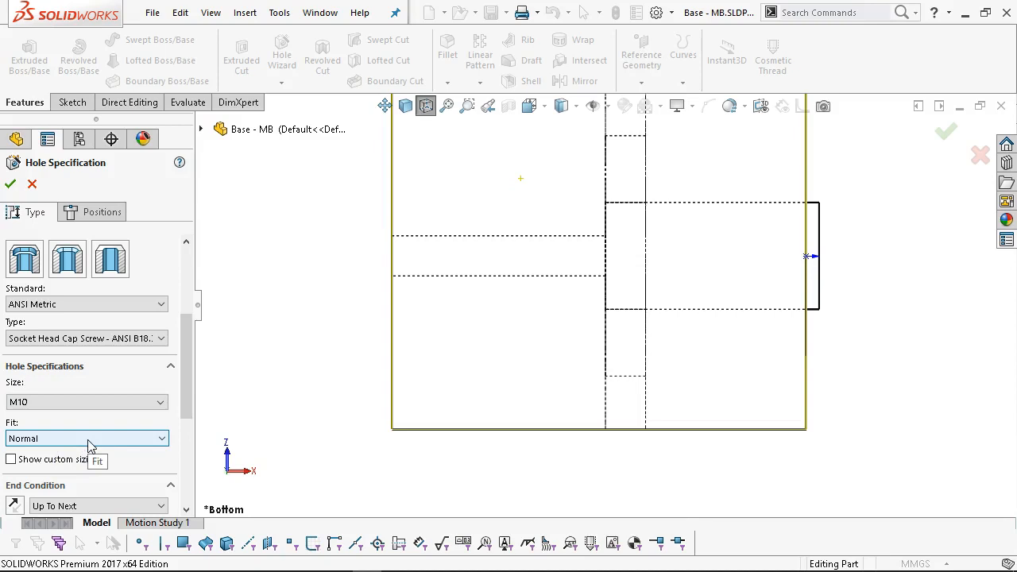
# Turn off the near-side countersink and enable custom sizing (11/18/10 mm).
pyautogui.moveTo(189, 374); pyautogui.dragTo(181, 445)
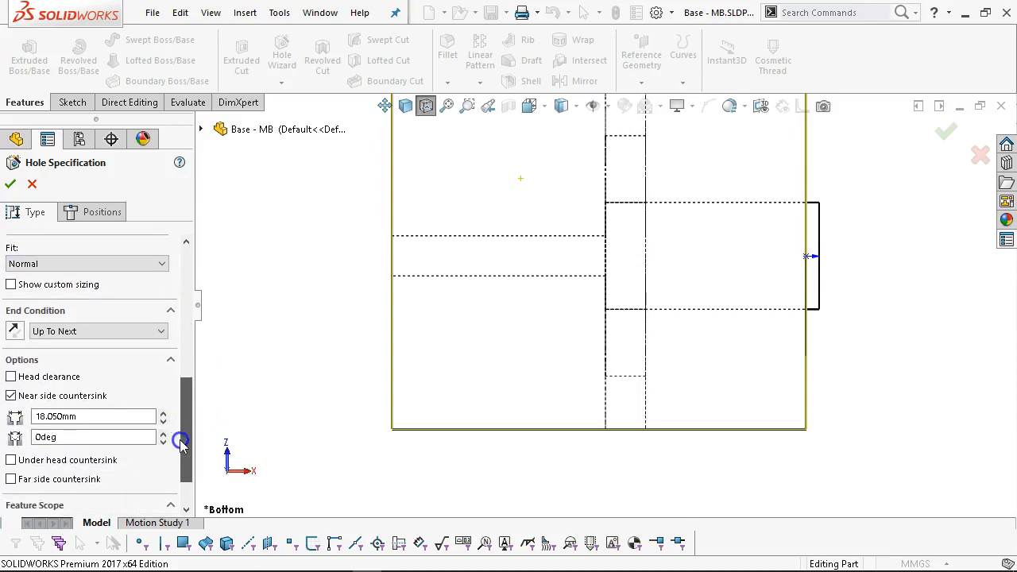
pyautogui.click(11, 394)
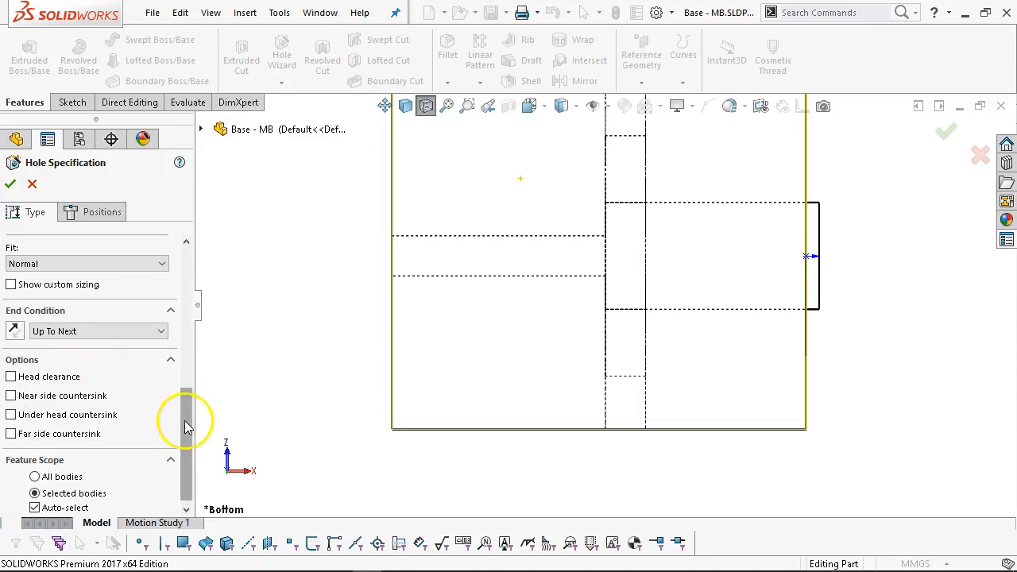
pyautogui.moveTo(188, 427); pyautogui.dragTo(182, 385)
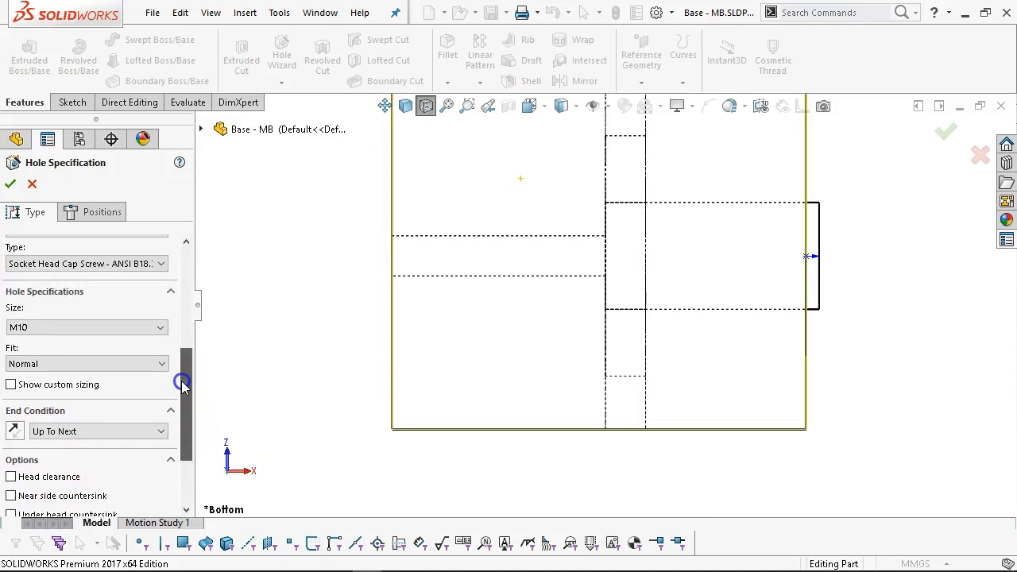
pyautogui.click(11, 384)
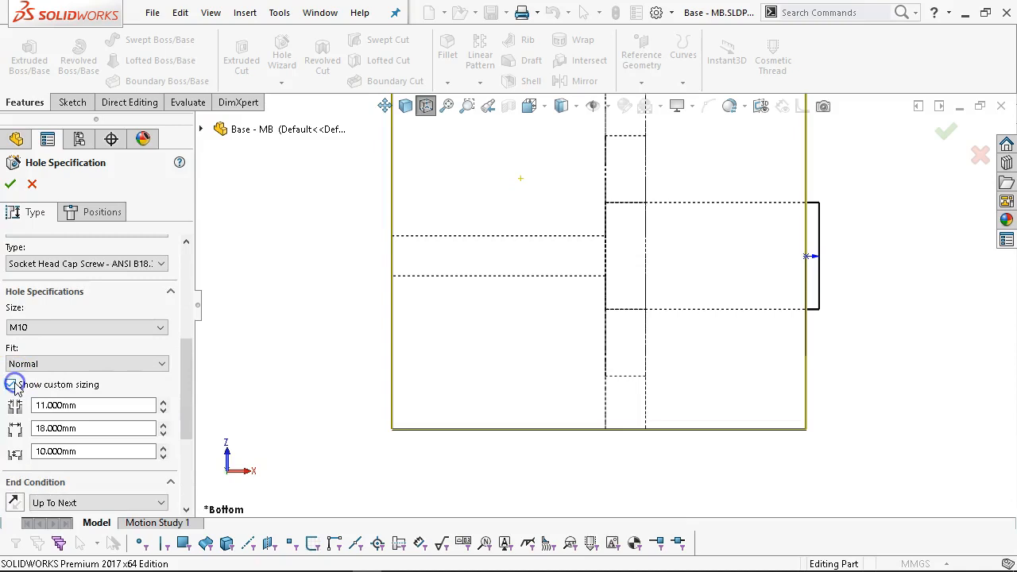
pyautogui.moveTo(182, 387); pyautogui.dragTo(183, 397)
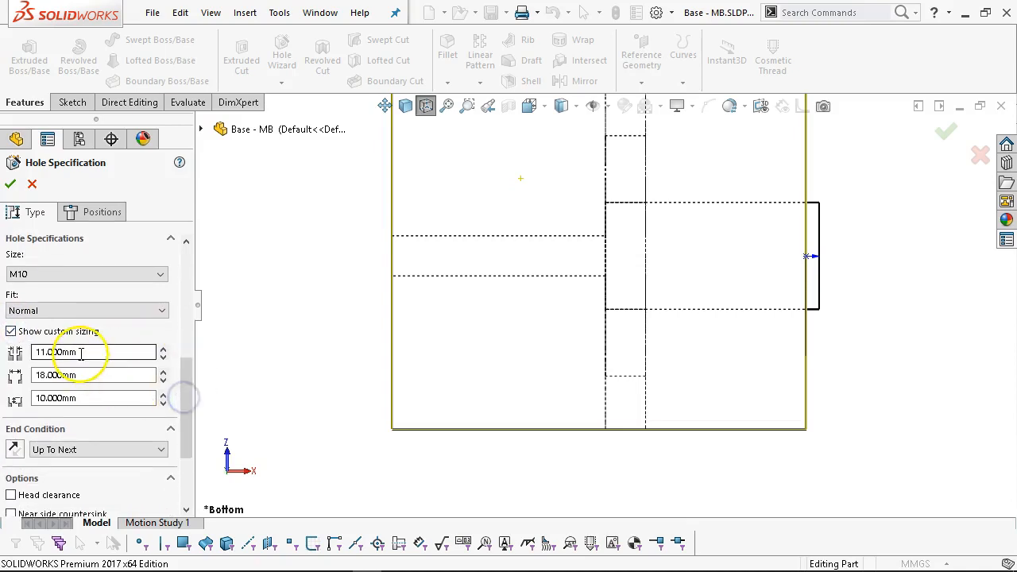
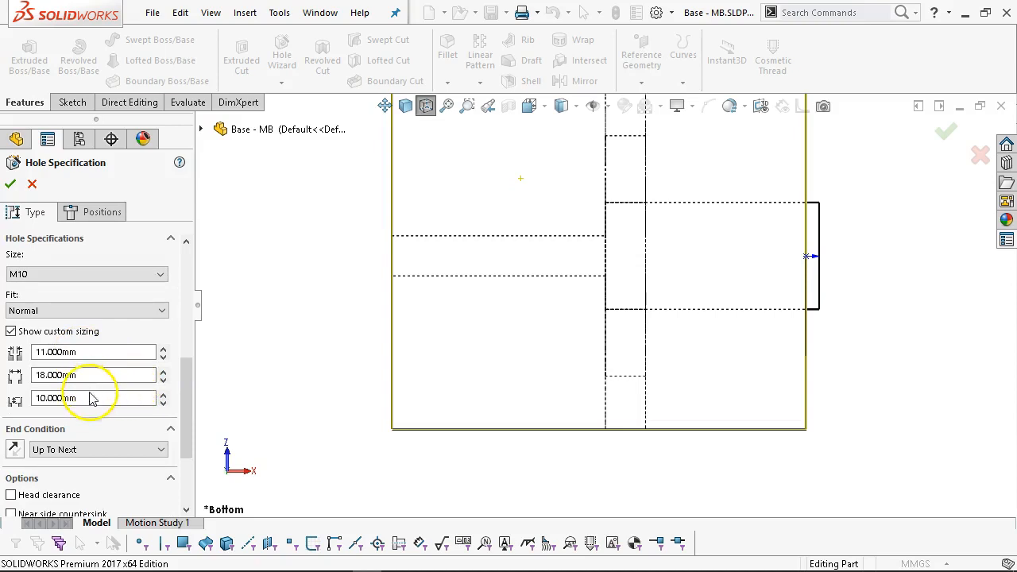
# Place five hole points on the bottom face: three in a vertical column, two left along the middle row.
pyautogui.click(89, 212)
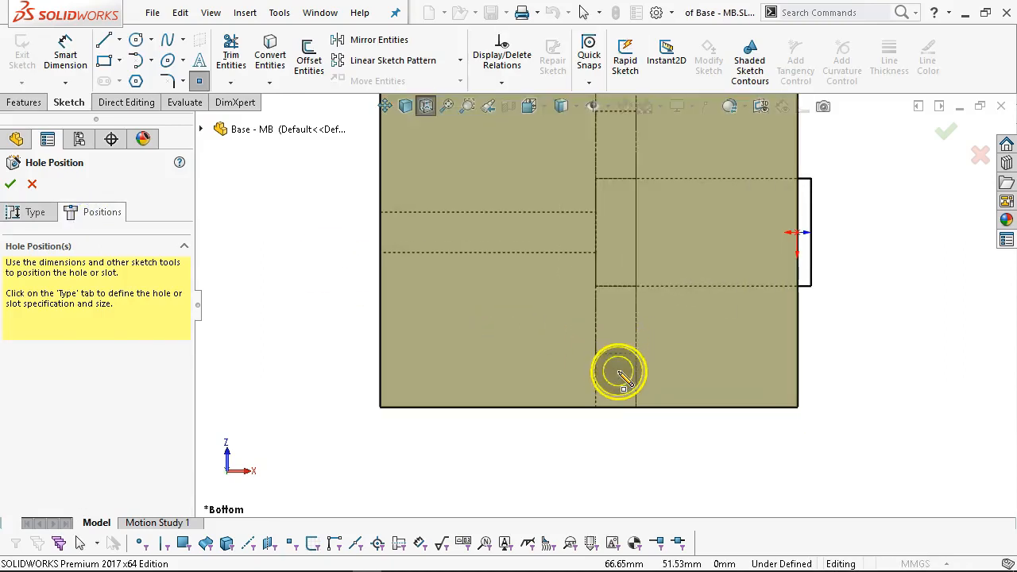
pyautogui.click(617, 377)
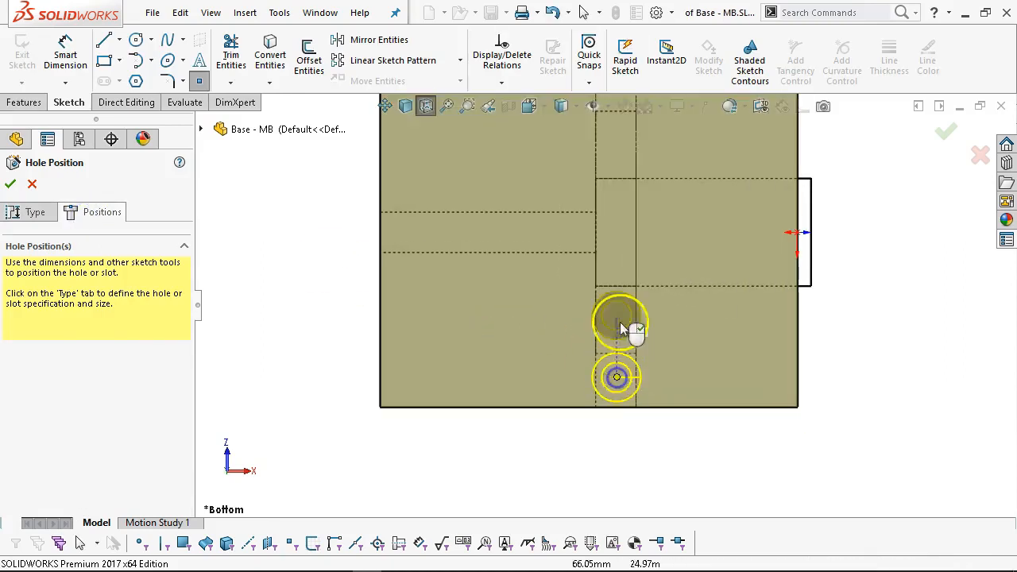
pyautogui.click(617, 232)
pyautogui.scroll(1, 616, 232)
pyautogui.scroll(-1, 614, 231)
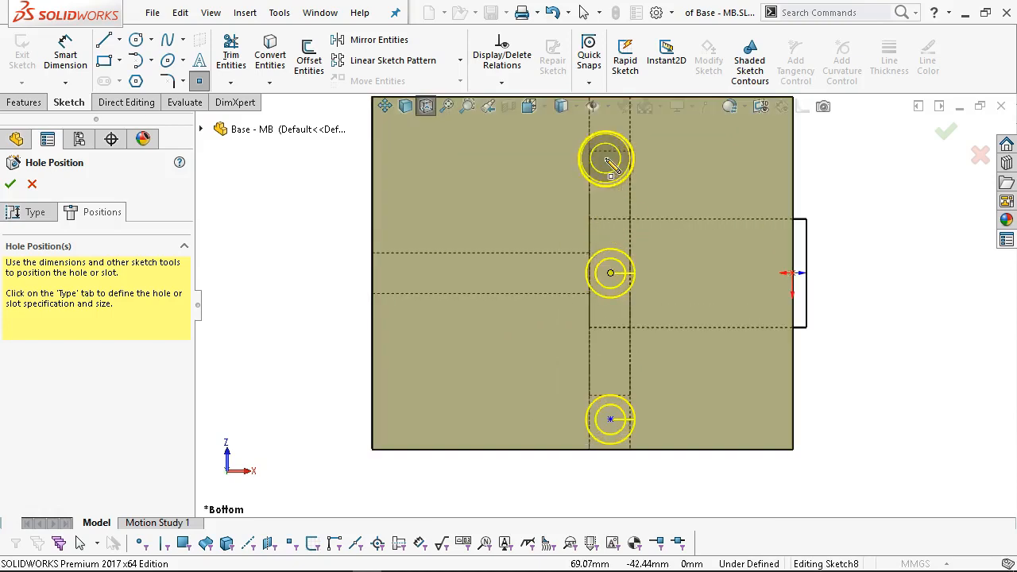
pyautogui.scroll(1, 608, 199)
pyautogui.click(607, 181)
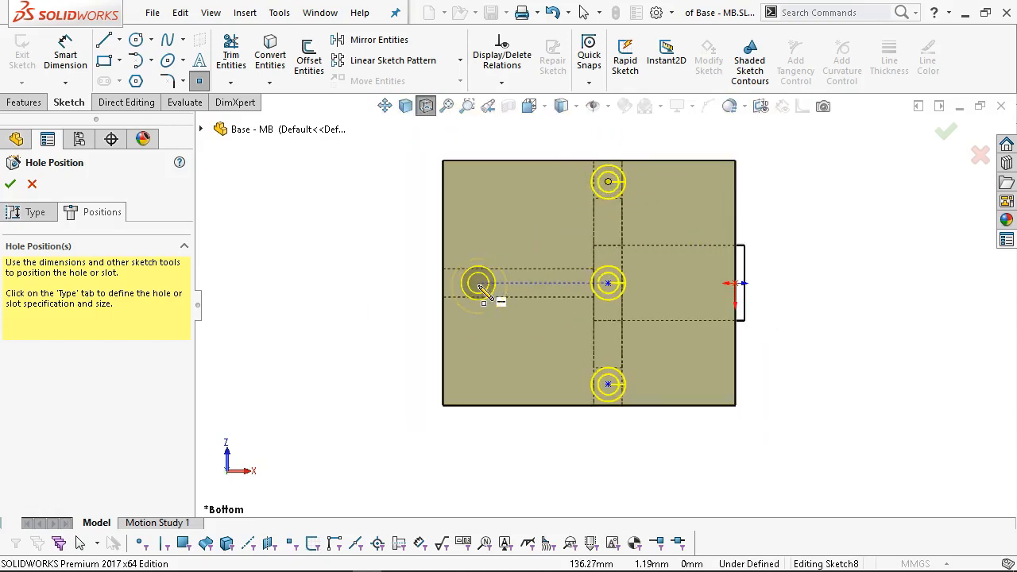
pyautogui.click(555, 283)
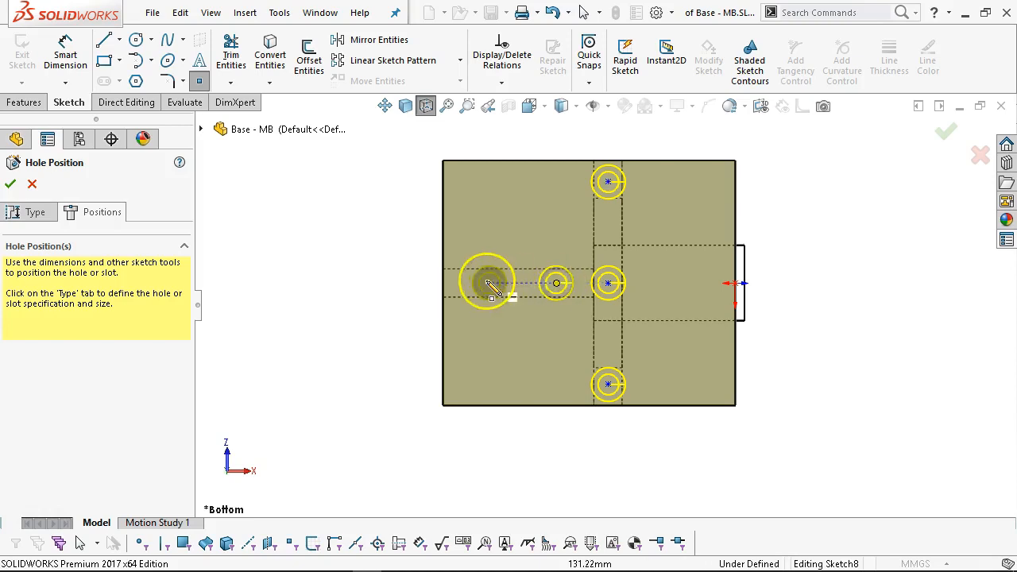
pyautogui.click(493, 283)
pyautogui.rightClick(308, 217)
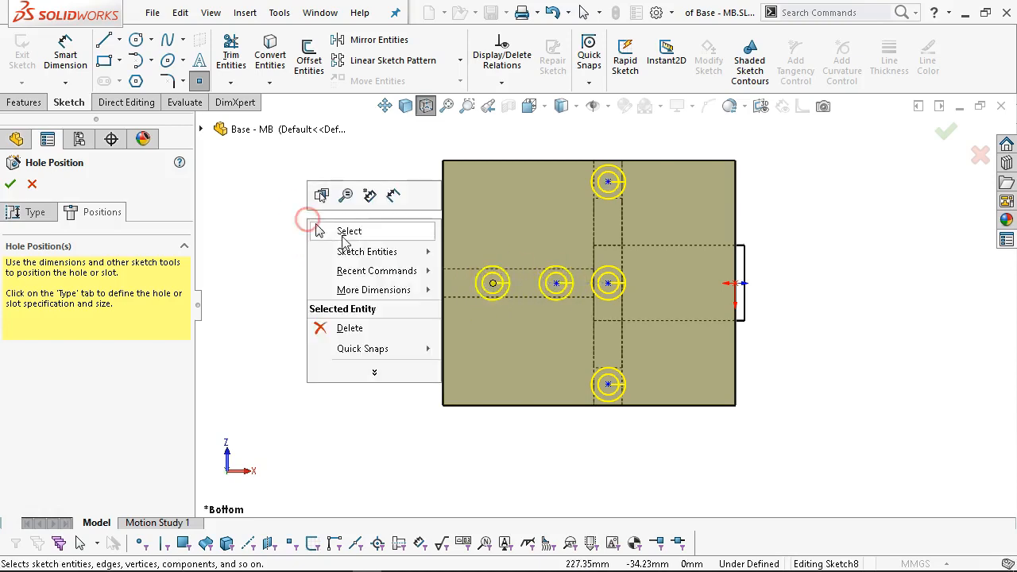
pyautogui.click(342, 227)
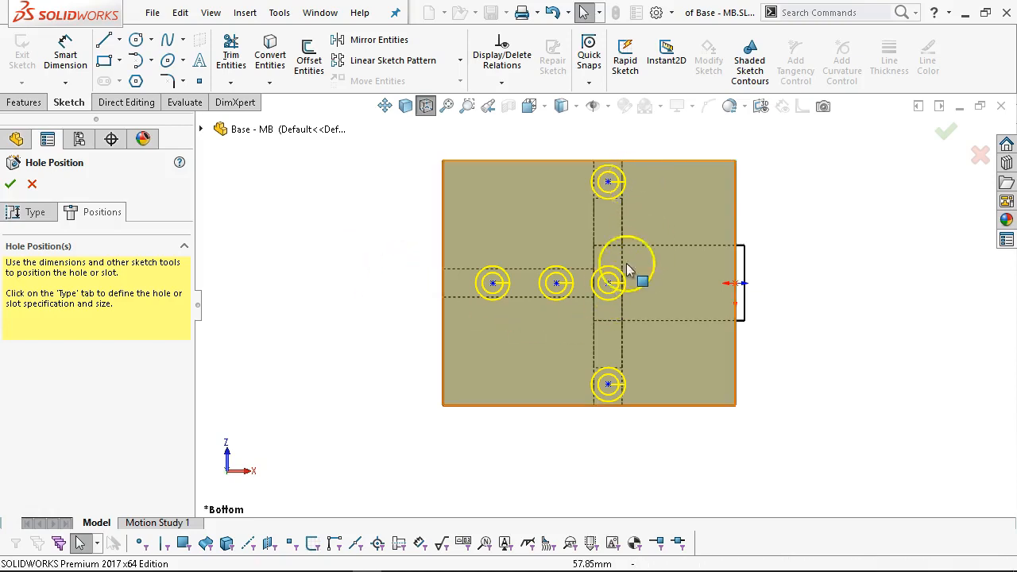
# Orbit the part to check the hole points in 3D, then return to the Bottom view.
pyautogui.moveTo(602, 246); pyautogui.dragTo(701, 495, button='middle')
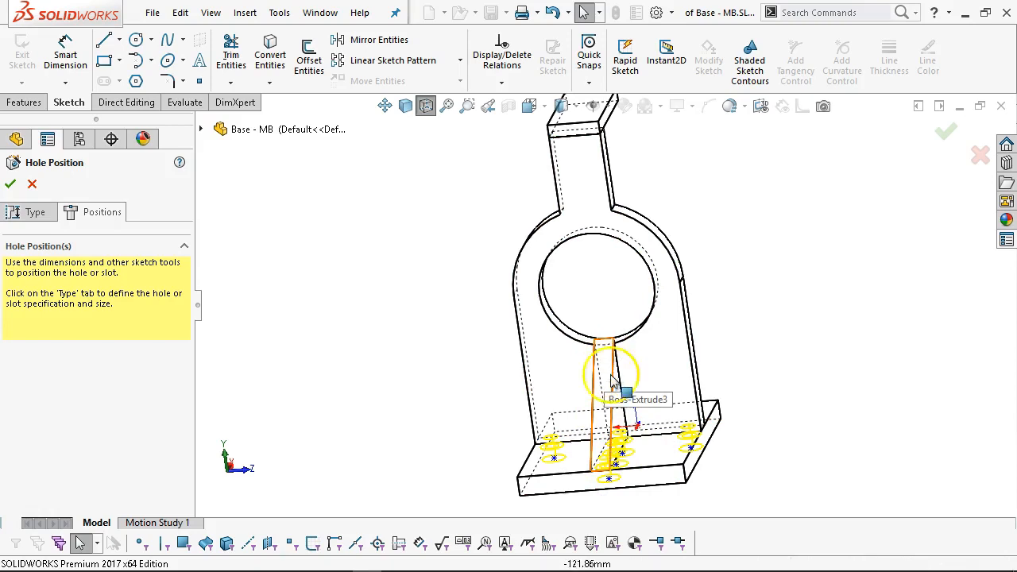
pyautogui.moveTo(644, 399)
pyautogui.mouseDown(button='middle')
pyautogui.moveTo(649, 358)
pyautogui.moveTo(640, 416)
pyautogui.moveTo(651, 449)
pyautogui.mouseUp(button='middle')
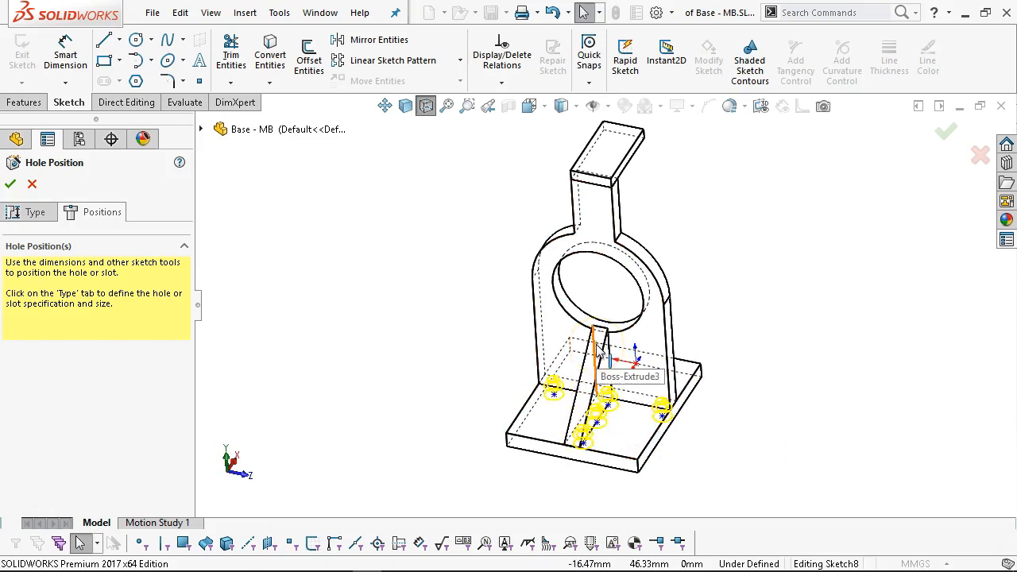
pyautogui.moveTo(648, 415)
pyautogui.mouseDown(button='middle')
pyautogui.moveTo(667, 429)
pyautogui.moveTo(609, 297)
pyautogui.moveTo(595, 295)
pyautogui.moveTo(721, 443)
pyautogui.mouseUp(button='middle')
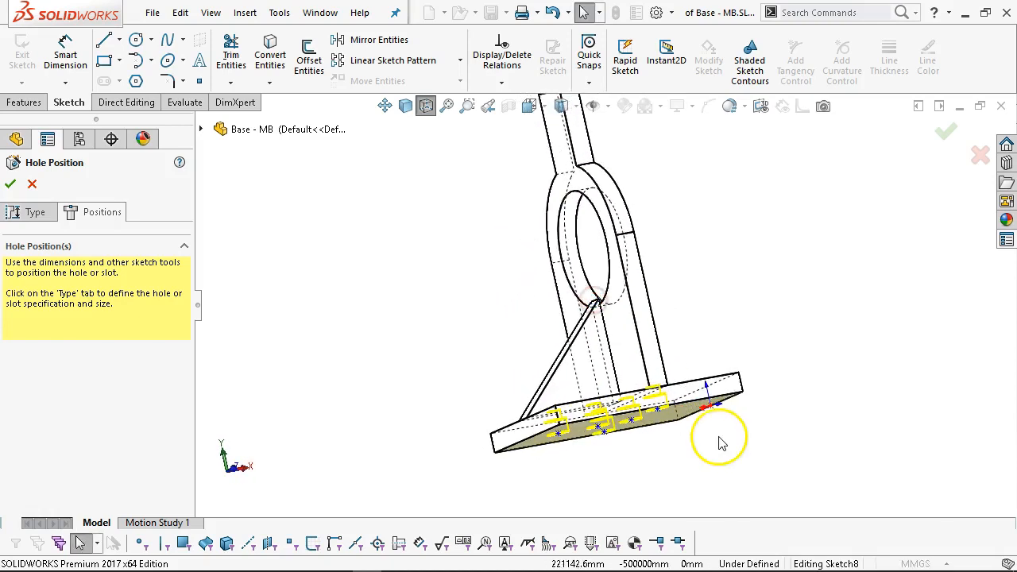
pyautogui.hotkey('ctrl', '6')
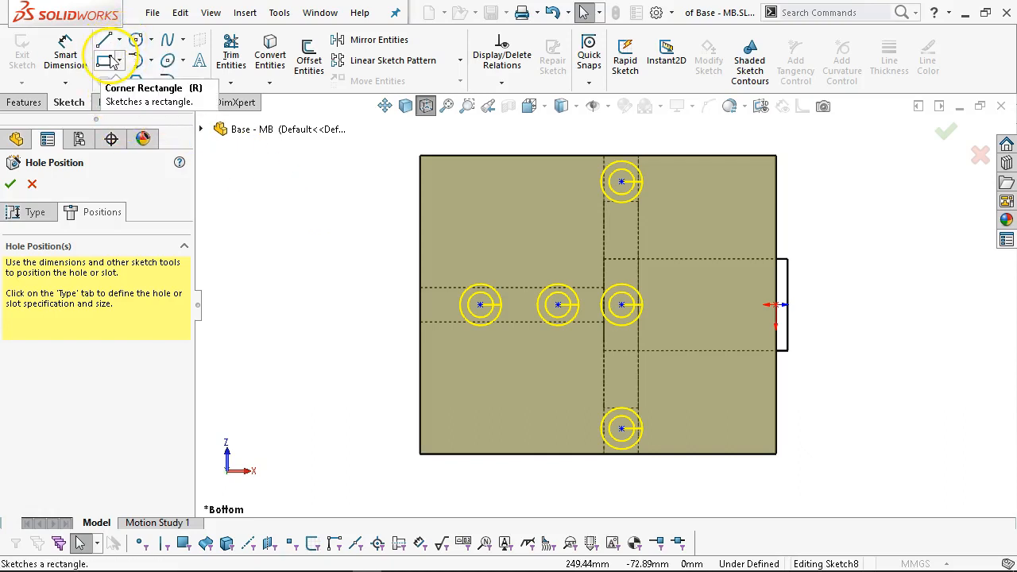
# Show the layout sketch from the feature tree.
pyautogui.click(201, 129)
pyautogui.rightClick(269, 305)
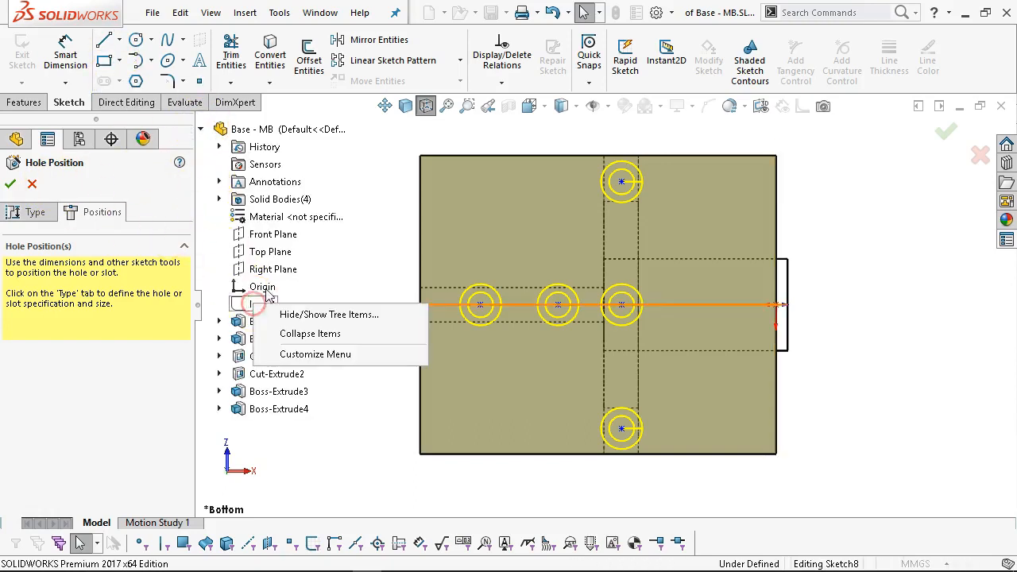
pyautogui.click(239, 303)
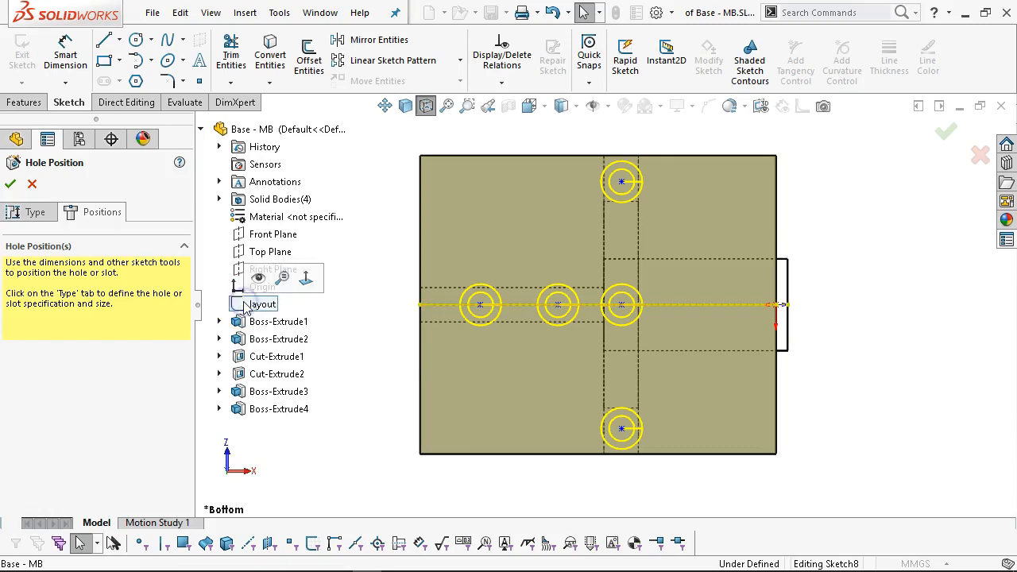
pyautogui.click(258, 278)
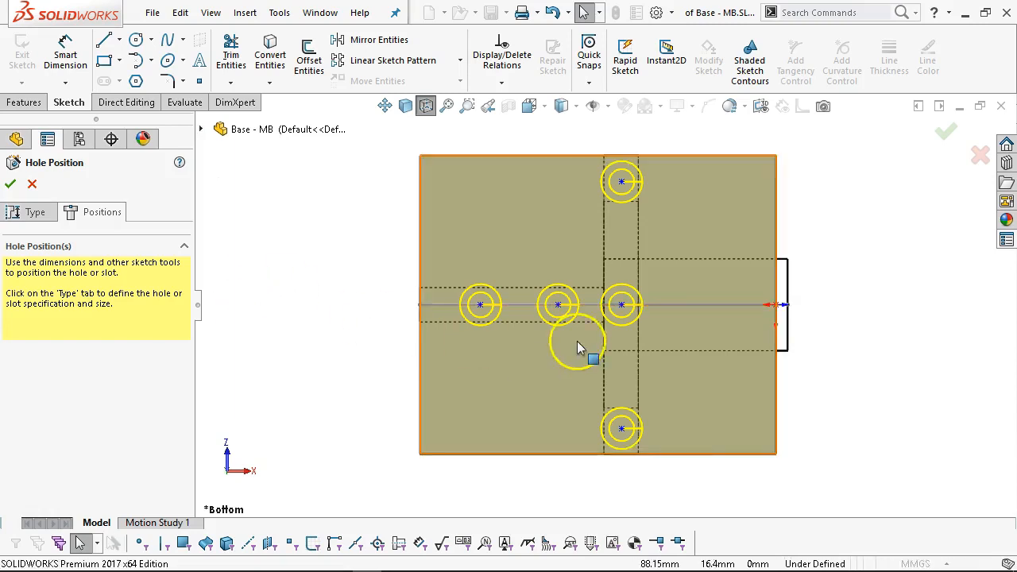
pyautogui.scroll(-2, 601, 327)
pyautogui.scroll(2, 627, 357)
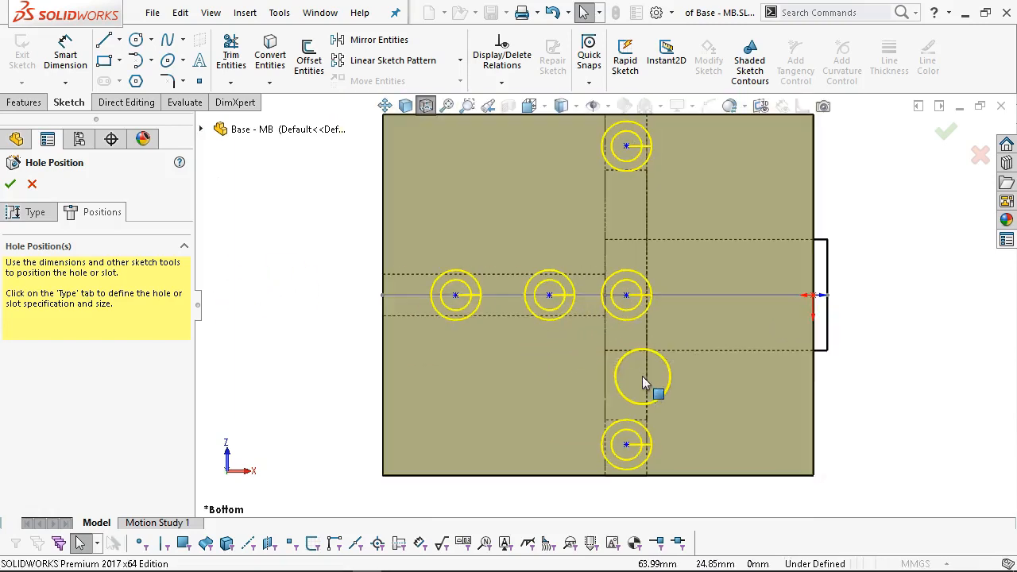
# Draw a vertical construction centerline from the top hole down to the plate's bottom edge.
pyautogui.click(119, 40)
pyautogui.click(131, 80)
pyautogui.scroll(1, 648, 143)
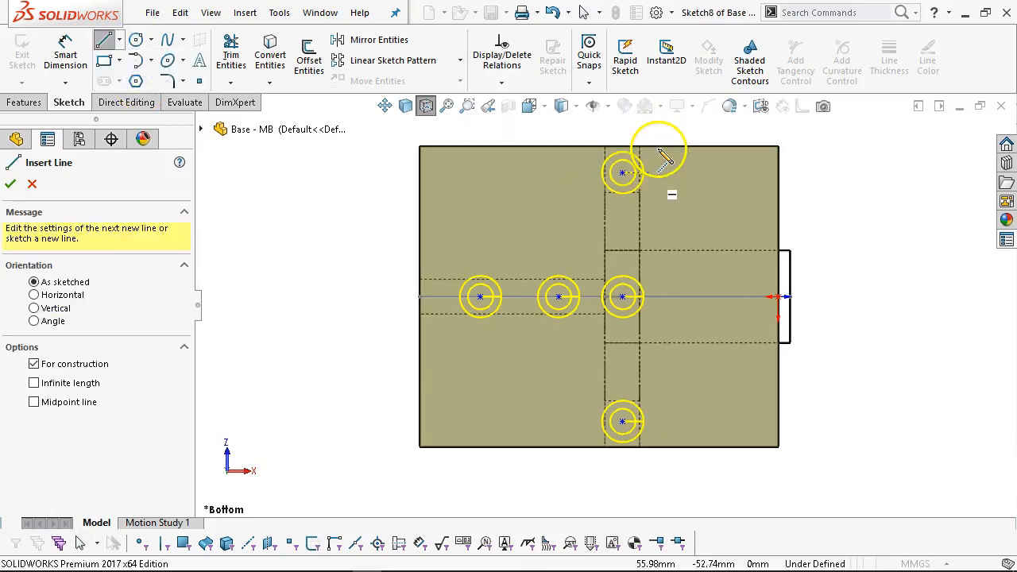
pyautogui.click(622, 172)
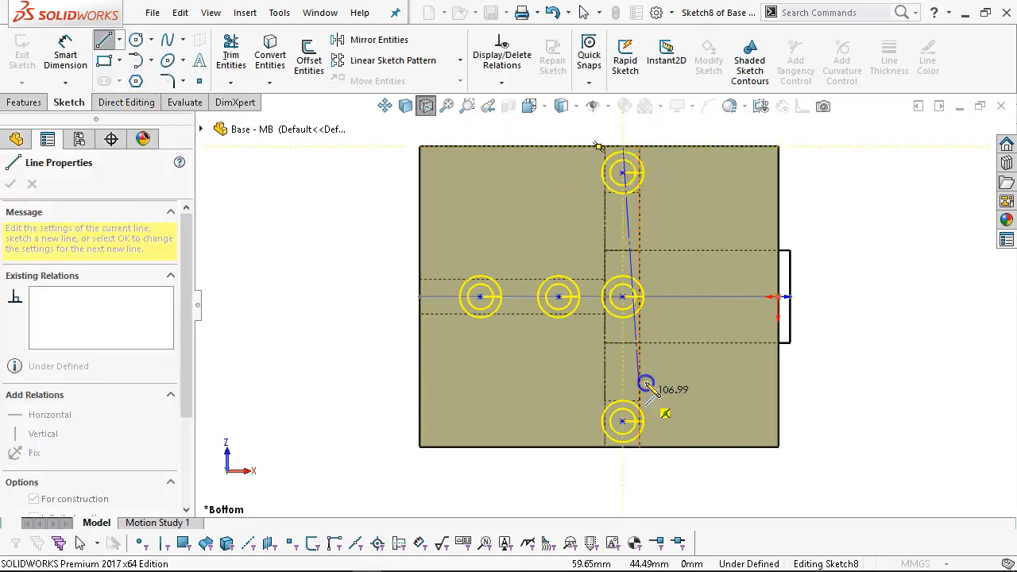
pyautogui.click(624, 448)
pyautogui.rightClick(670, 250)
pyautogui.click(708, 261)
# Inspect the layout line and new centerline from an angle, then return to the Bottom view.
pyautogui.scroll(1, 667, 266)
pyautogui.moveTo(661, 267); pyautogui.dragTo(681, 328, button='middle')
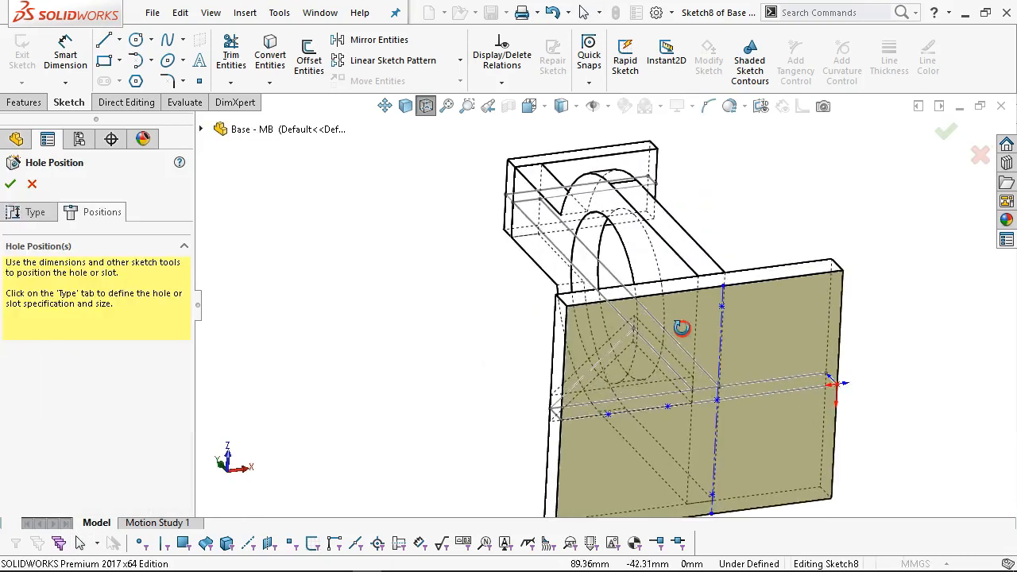
pyautogui.scroll(-4, 704, 410)
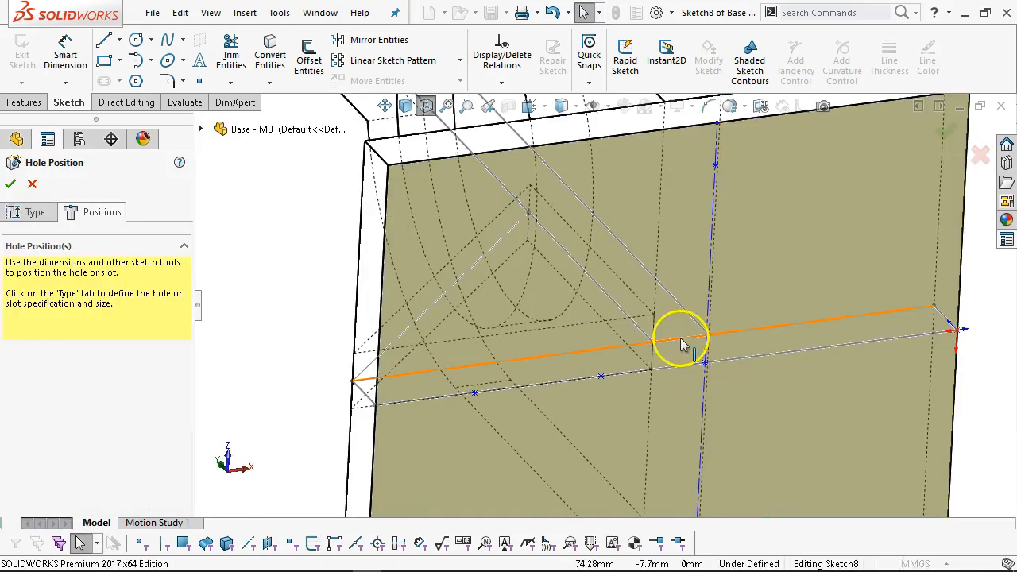
pyautogui.click(680, 340)
pyautogui.rightClick(680, 340)
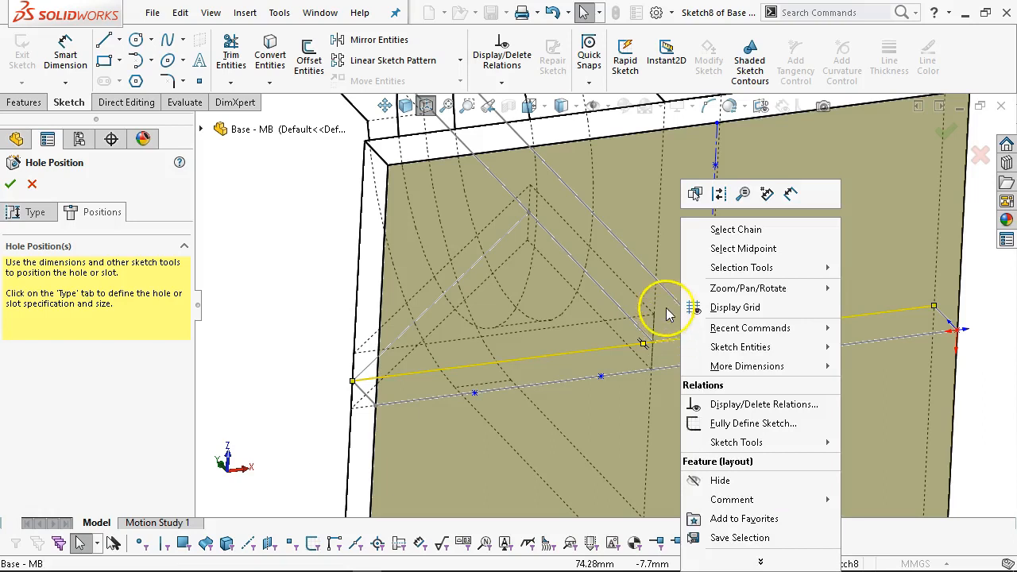
pyautogui.click(665, 334)
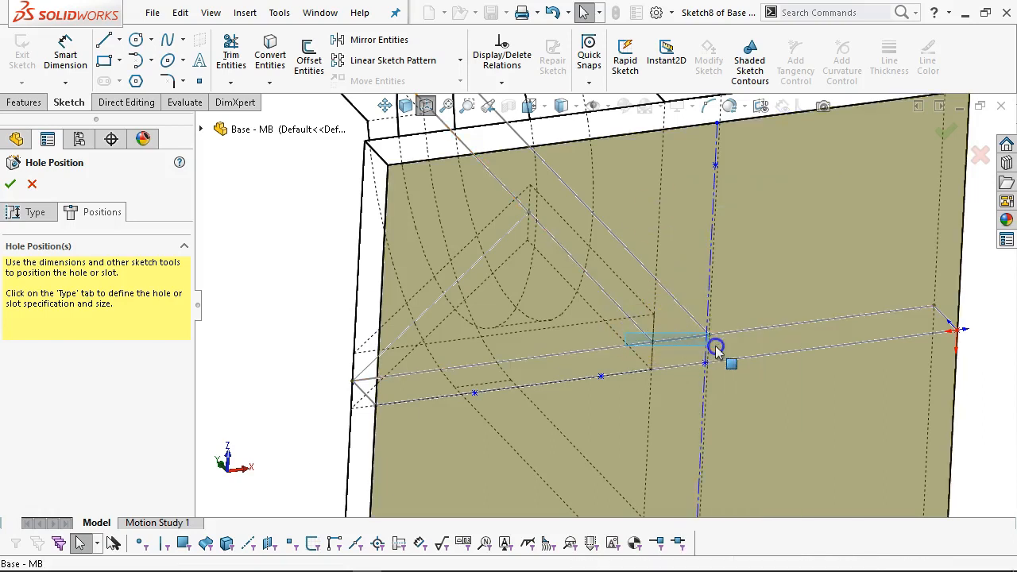
pyautogui.moveTo(727, 311); pyautogui.dragTo(642, 352)
pyautogui.click(633, 286)
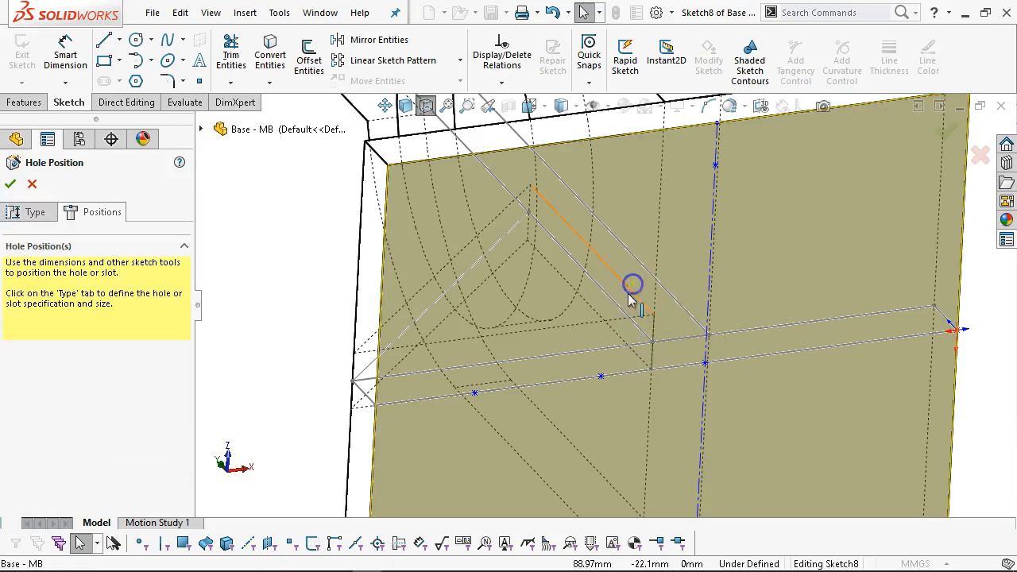
pyautogui.moveTo(597, 326); pyautogui.dragTo(742, 357)
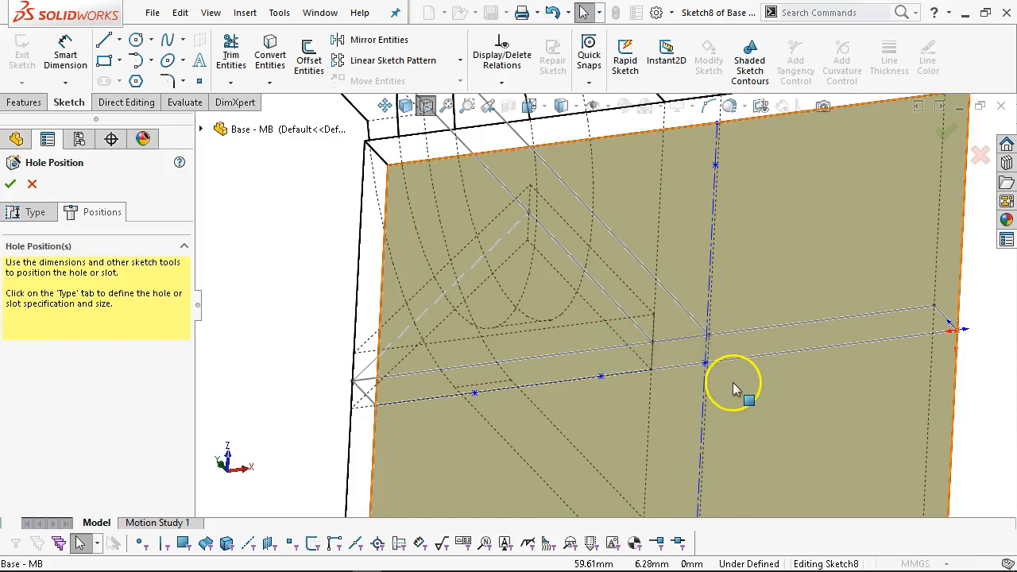
pyautogui.moveTo(732, 377); pyautogui.dragTo(735, 374, button='middle')
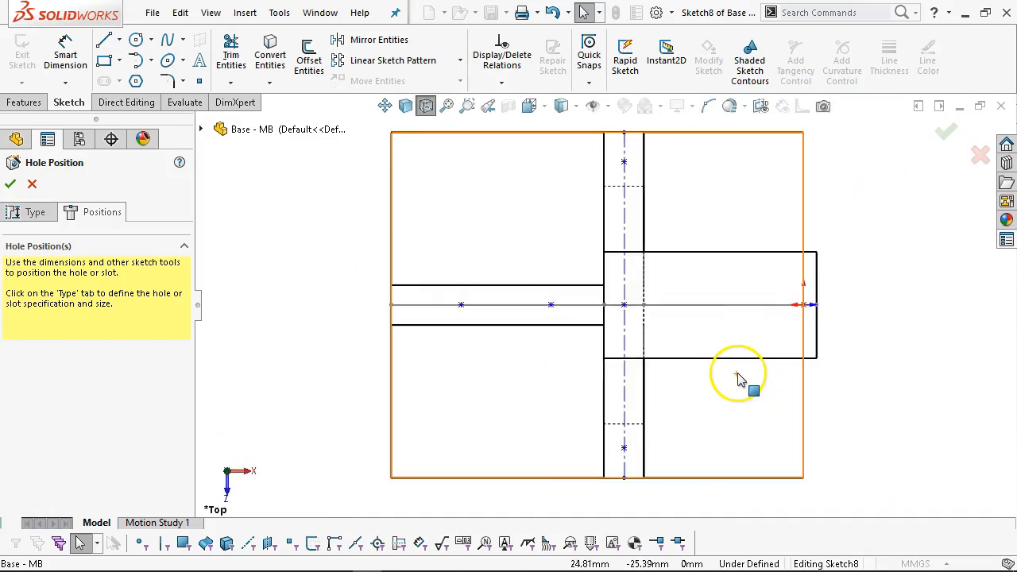
pyautogui.hotkey('ctrl', '6')
pyautogui.scroll(-4, 623, 317)
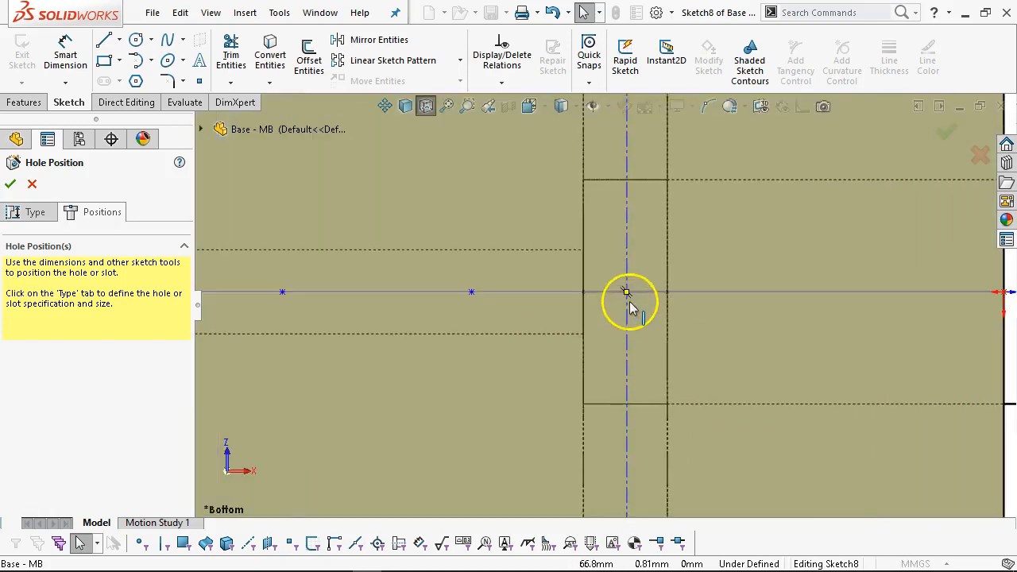
# Add a point at the centre hole and give it a Midpoint relation to the centerline.
pyautogui.click(627, 293)
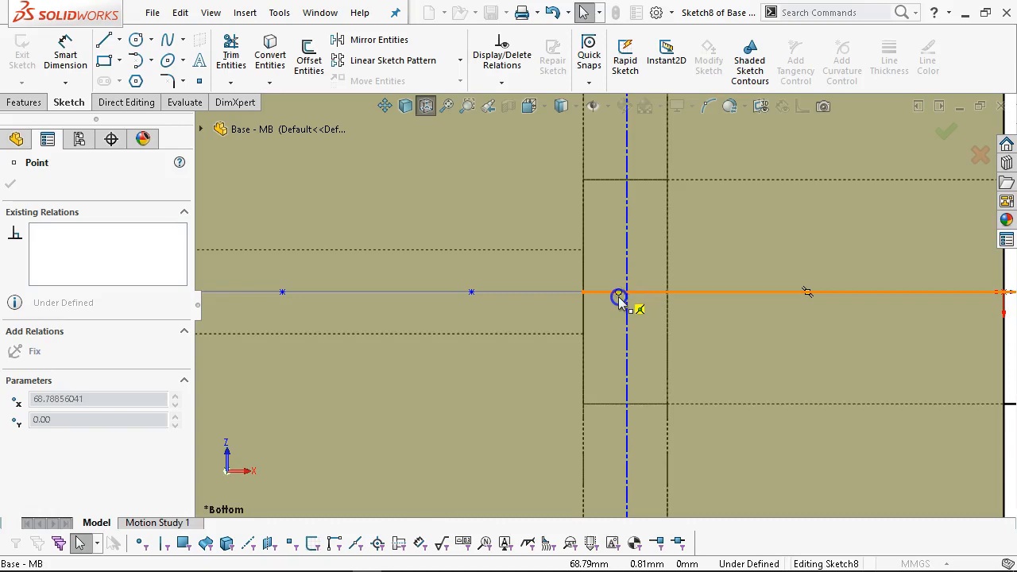
pyautogui.click(634, 299)
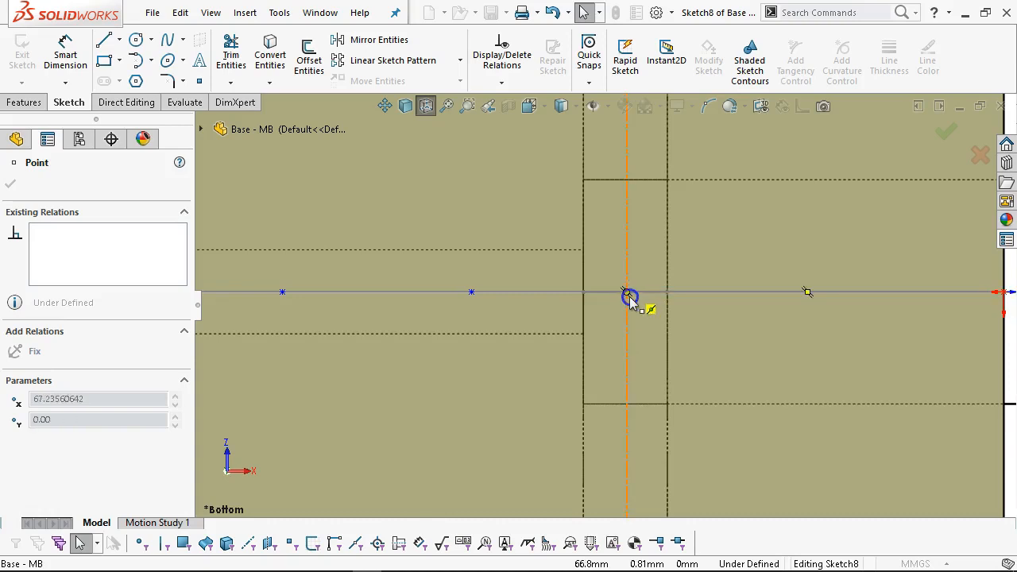
pyautogui.click(628, 294)
pyautogui.scroll(3, 631, 343)
pyautogui.scroll(-1, 627, 337)
pyautogui.click(839, 234)
pyautogui.scroll(-1, 609, 288)
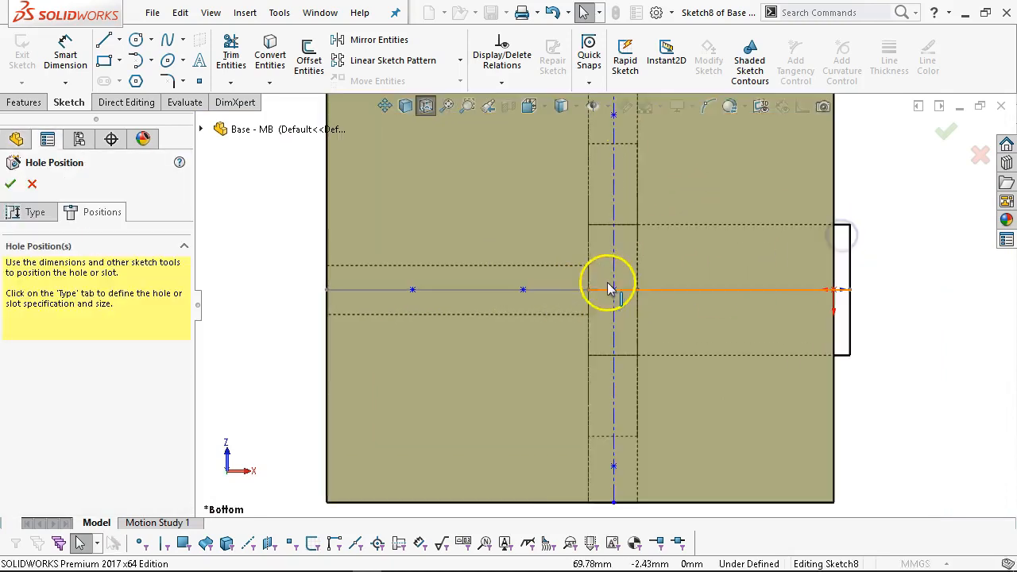
# Make the centreline's top end coincident with the plate's top edge.
pyautogui.click(616, 256)
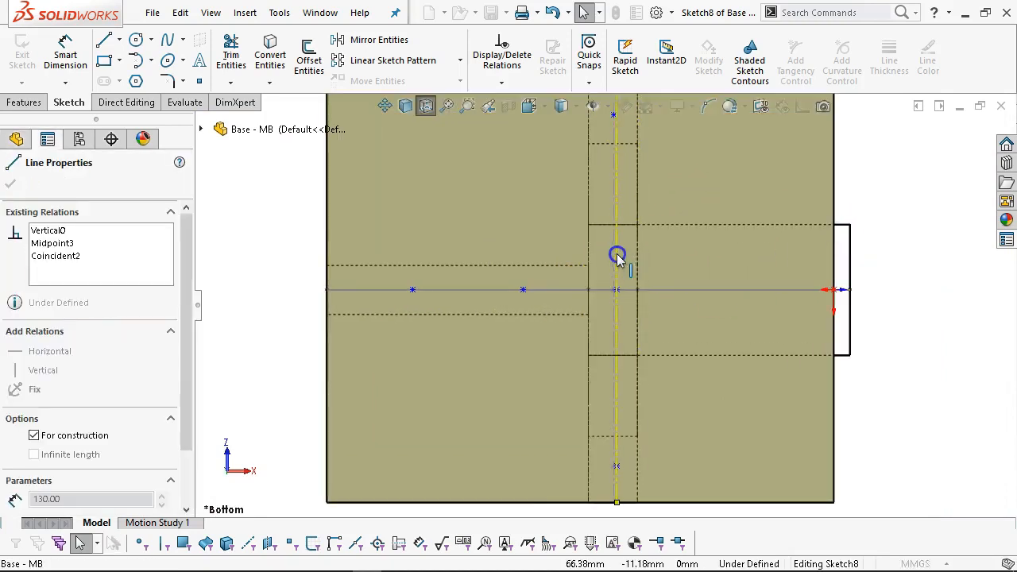
pyautogui.scroll(1, 638, 199)
pyautogui.scroll(-1, 601, 170)
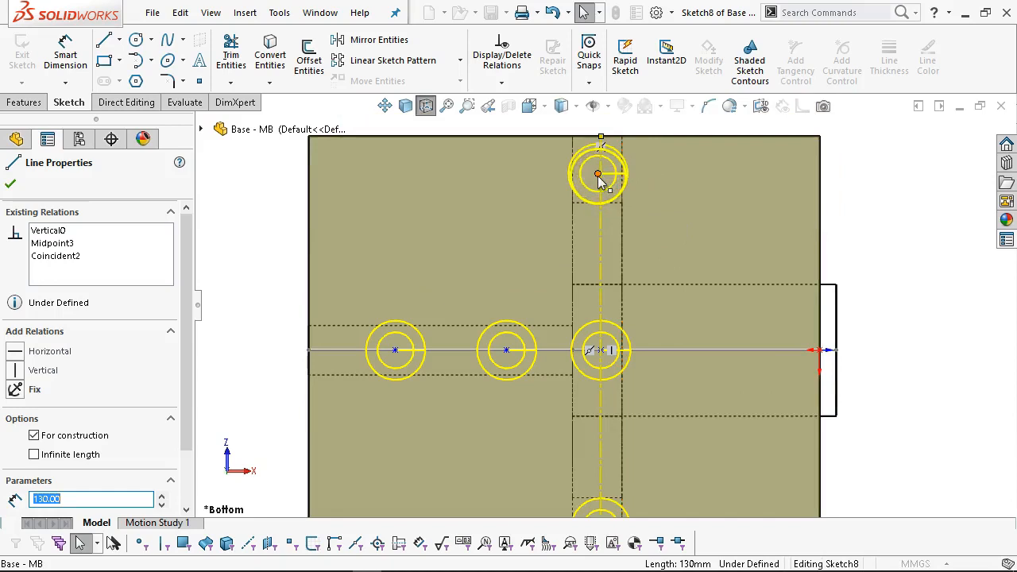
pyautogui.click(598, 176)
pyautogui.keyDown('ctrl'); pyautogui.click(601, 228); pyautogui.keyUp('ctrl')
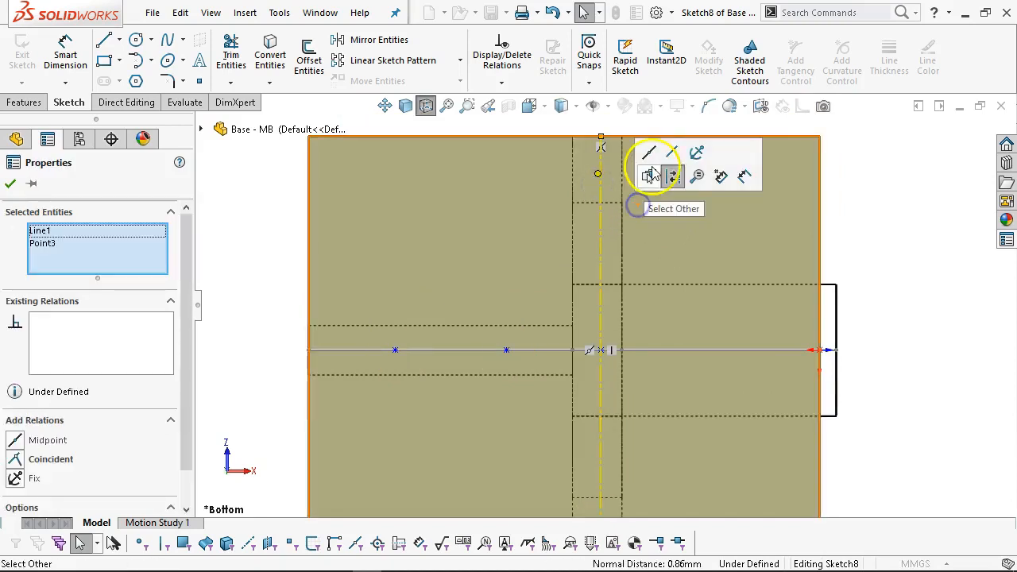
pyautogui.click(649, 152)
pyautogui.scroll(2, 618, 255)
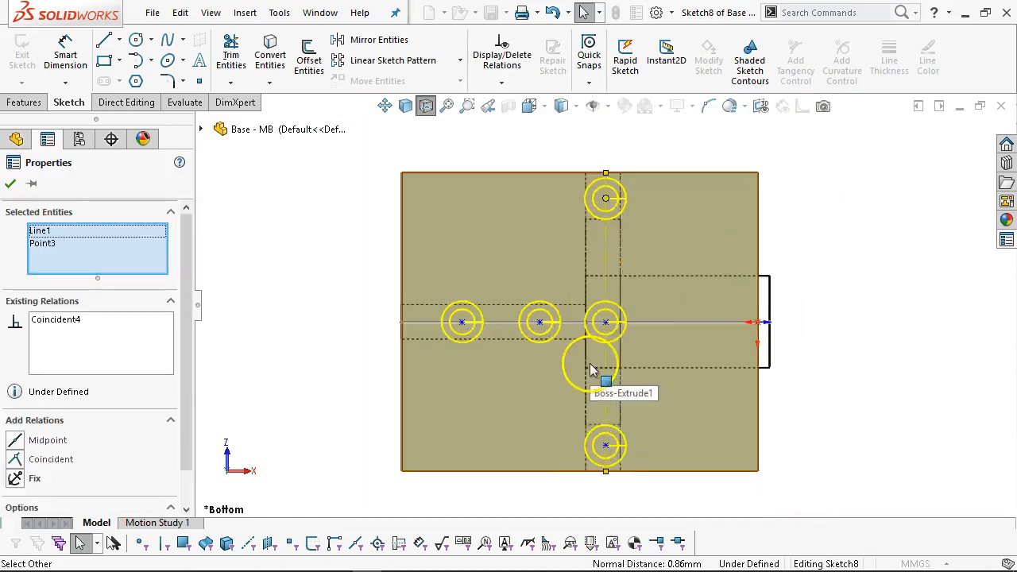
pyautogui.scroll(-1, 590, 370)
pyautogui.click(863, 218)
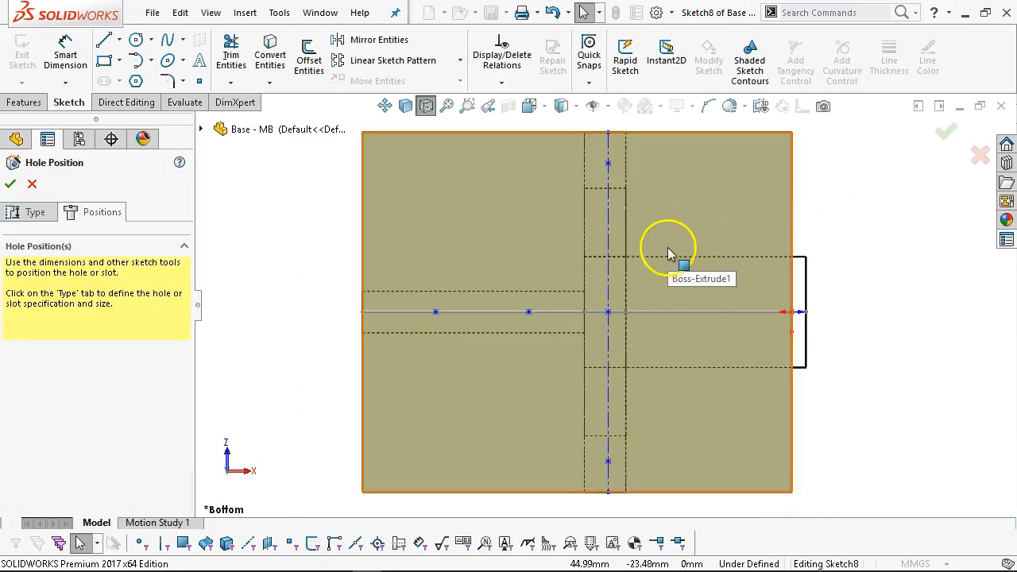
pyautogui.scroll(1, 633, 209)
pyautogui.scroll(-2, 632, 208)
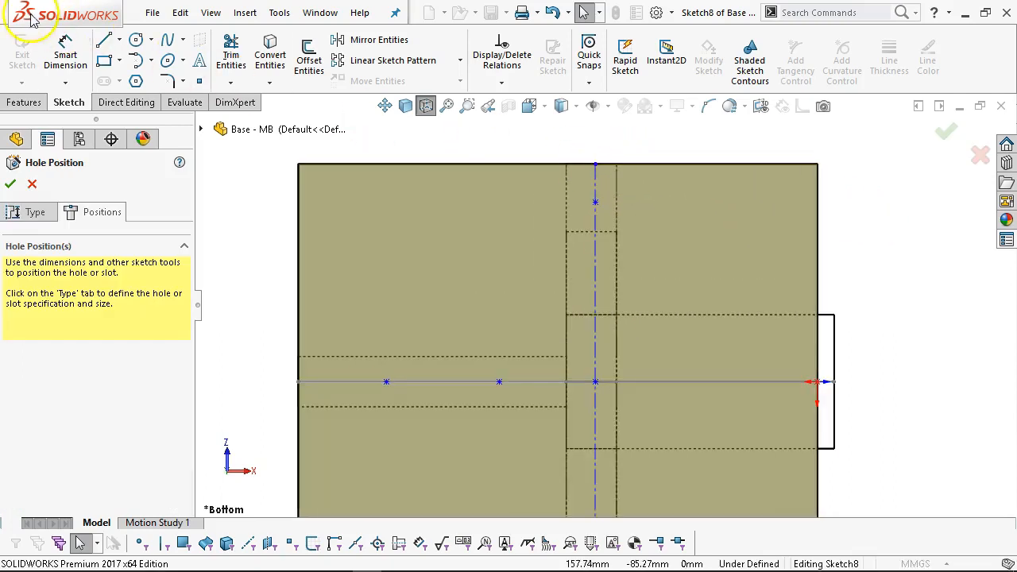
# Draw a short horizontal helper centreline along the plate's top edge.
pyautogui.click(119, 40)
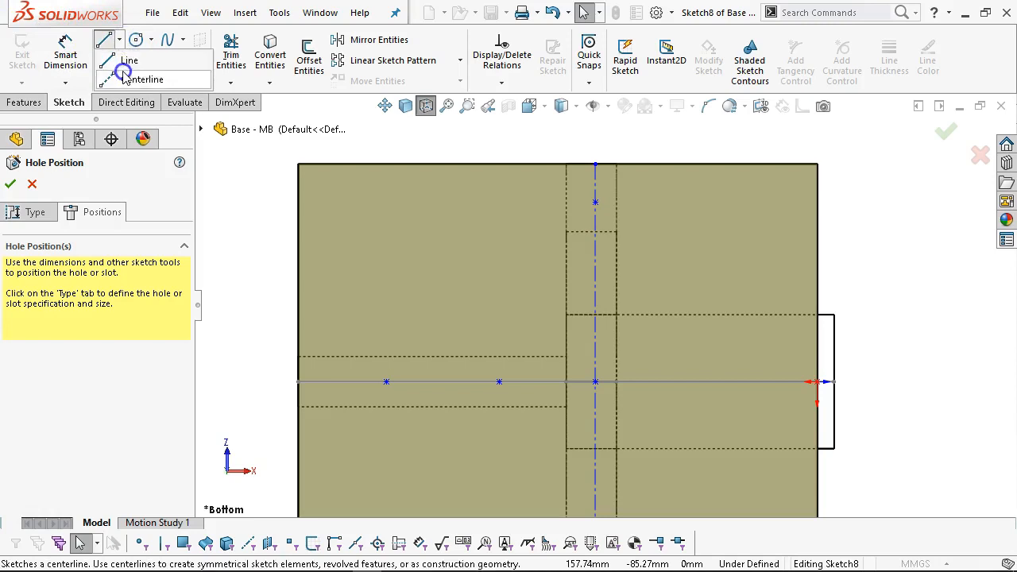
pyautogui.click(135, 77)
pyautogui.click(566, 165)
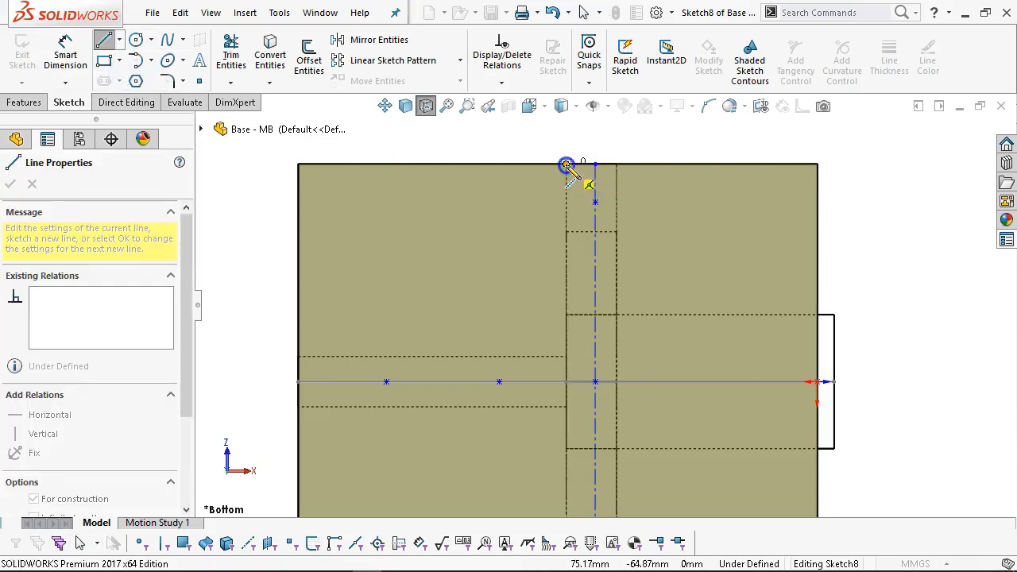
pyautogui.click(616, 165)
pyautogui.rightClick(637, 151)
pyautogui.click(667, 152)
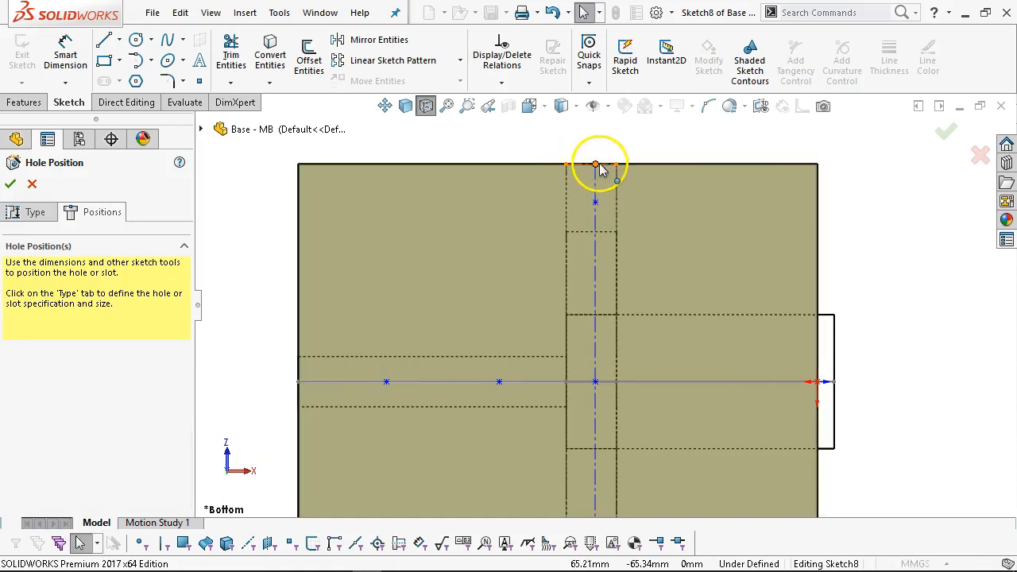
pyautogui.click(595, 165)
pyautogui.moveTo(595, 165); pyautogui.dragTo(590, 165)
pyautogui.click(709, 155)
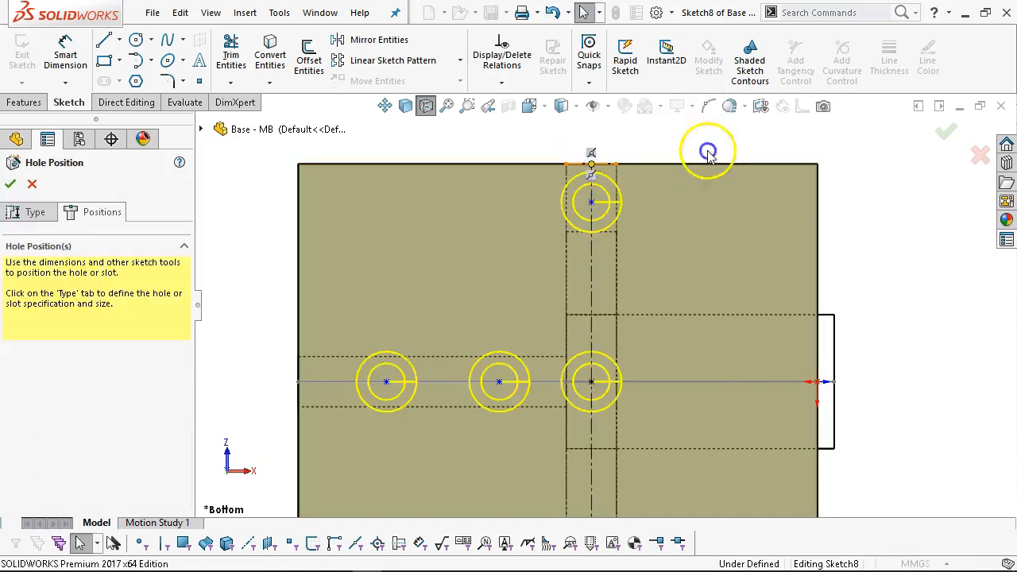
pyautogui.scroll(-4, 683, 294)
pyautogui.scroll(5, 595, 389)
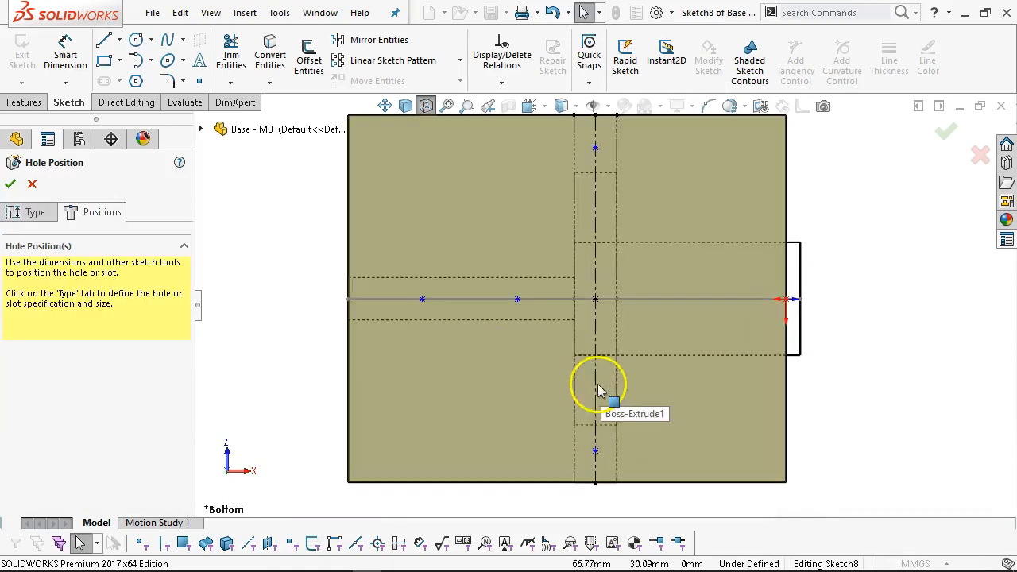
# Draw a short vertical helper centreline on the plate's left edge.
pyautogui.click(119, 41)
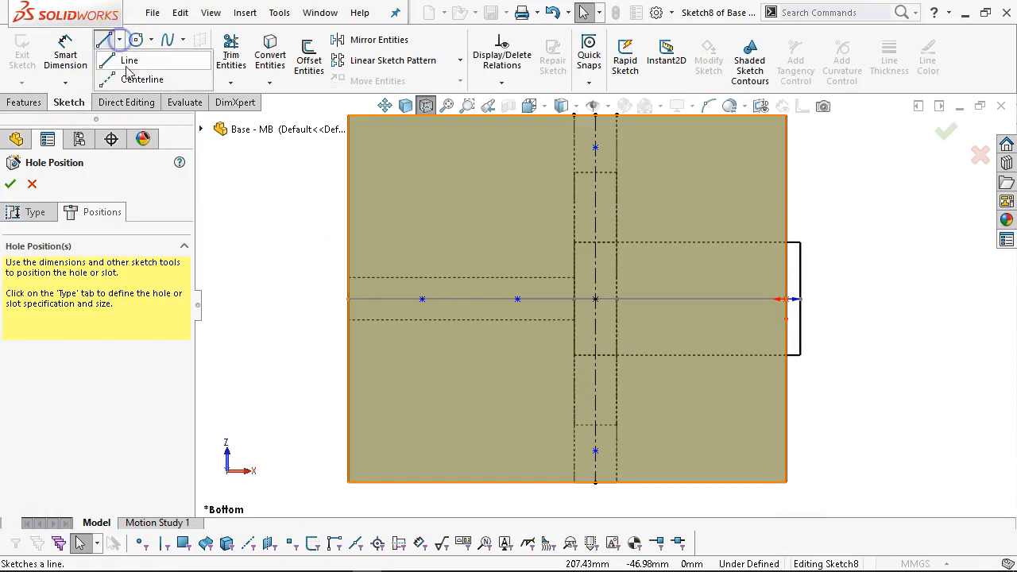
pyautogui.click(143, 77)
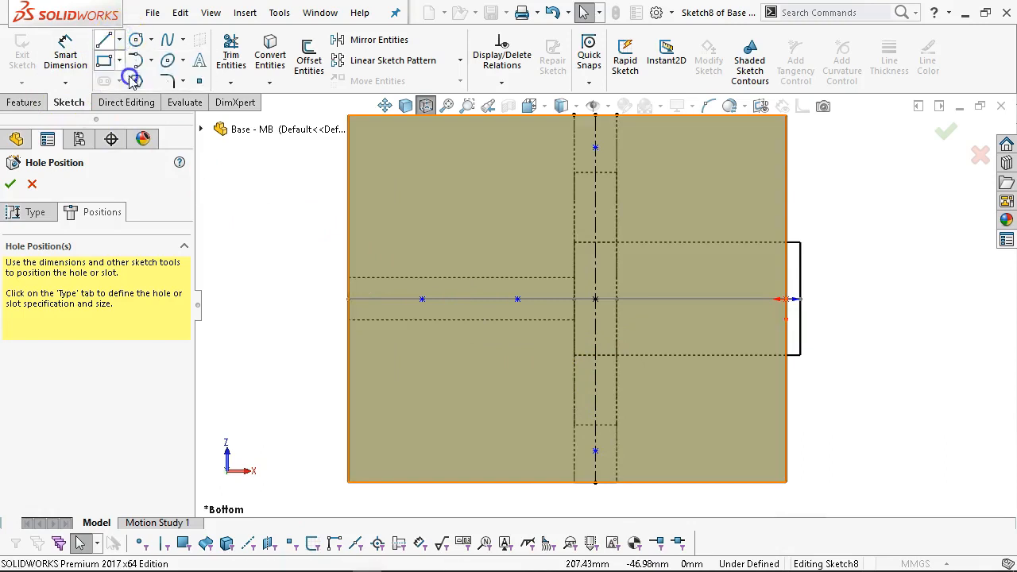
pyautogui.click(350, 280)
pyautogui.click(350, 320)
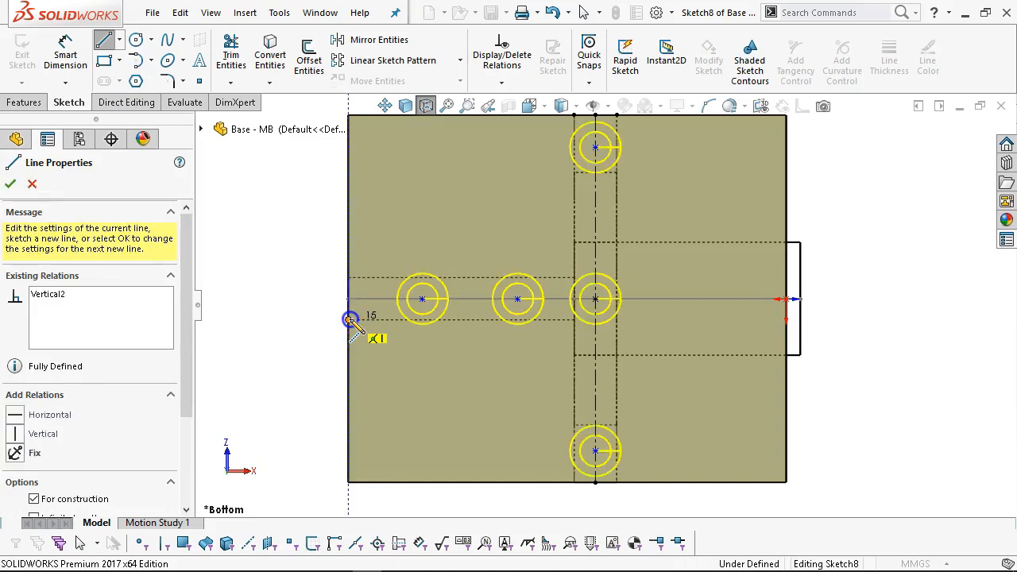
pyautogui.rightClick(297, 229)
pyautogui.click(336, 236)
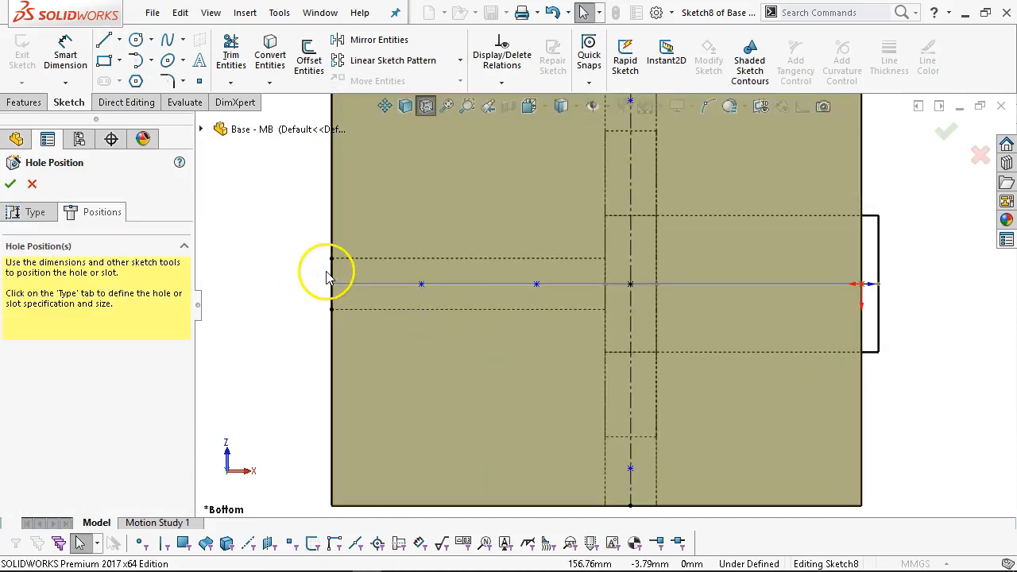
# Make the centre, middle and left hole points horizontal.
pyautogui.click(628, 284)
pyautogui.keyDown('ctrl'); pyautogui.click(538, 286); pyautogui.keyUp('ctrl')
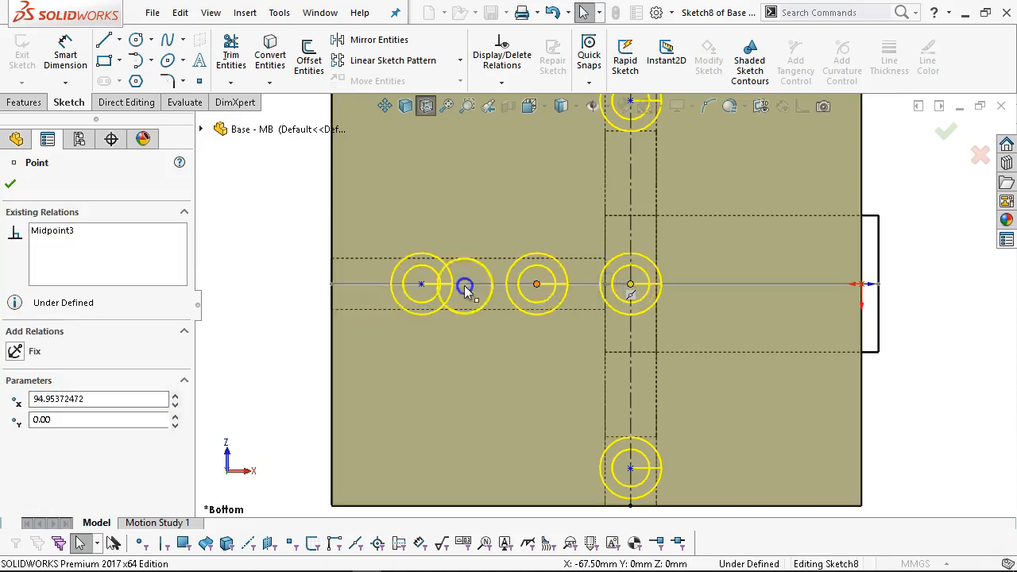
pyautogui.keyDown('ctrl'); pyautogui.click(421, 285); pyautogui.keyUp('ctrl')
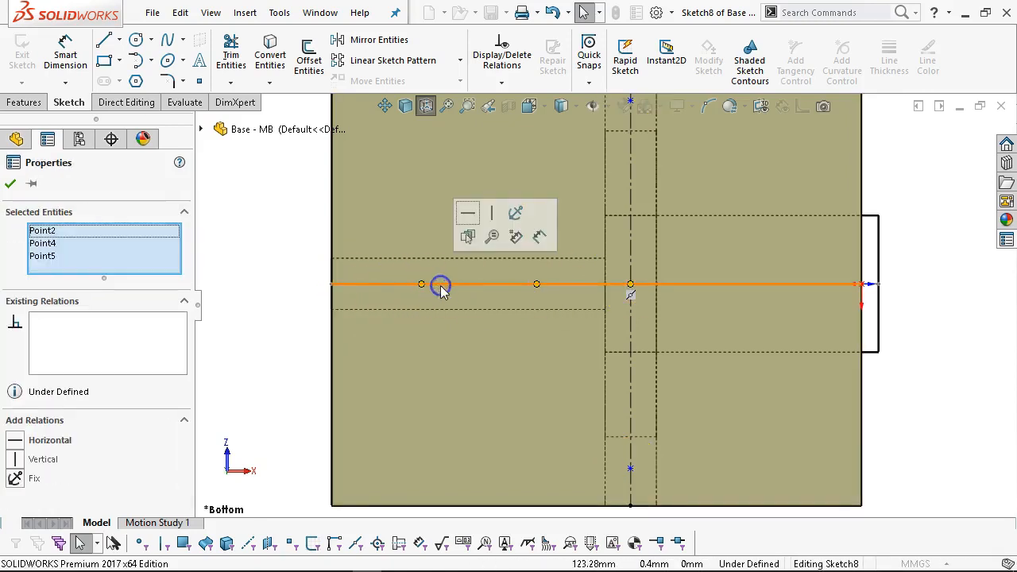
pyautogui.click(468, 214)
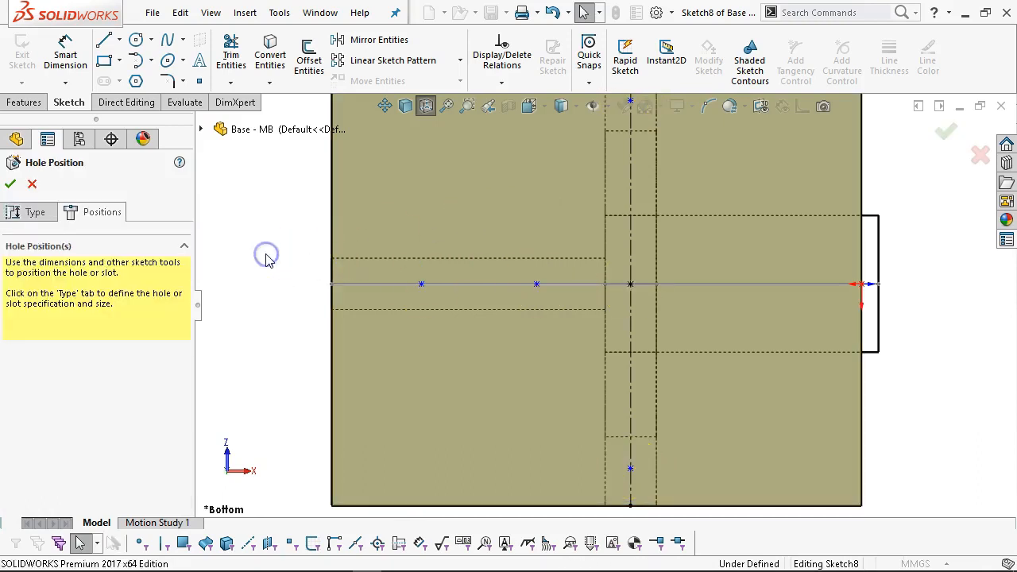
# Dimension the middle-row hole spacing as 25 mm and 25 mm.
pyautogui.press('f')
pyautogui.click(62, 56)
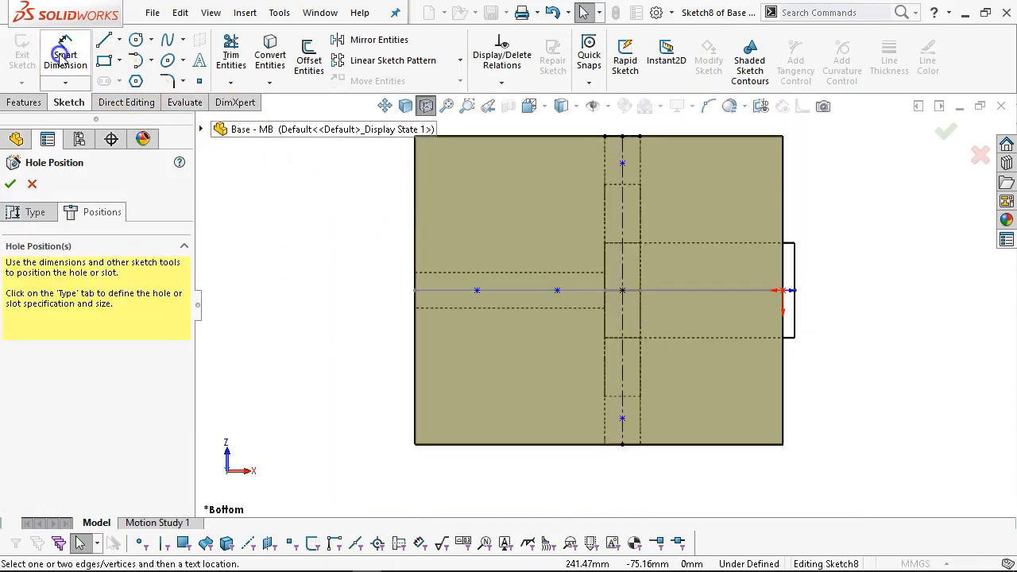
pyautogui.scroll(-3, 529, 295)
pyautogui.click(674, 294)
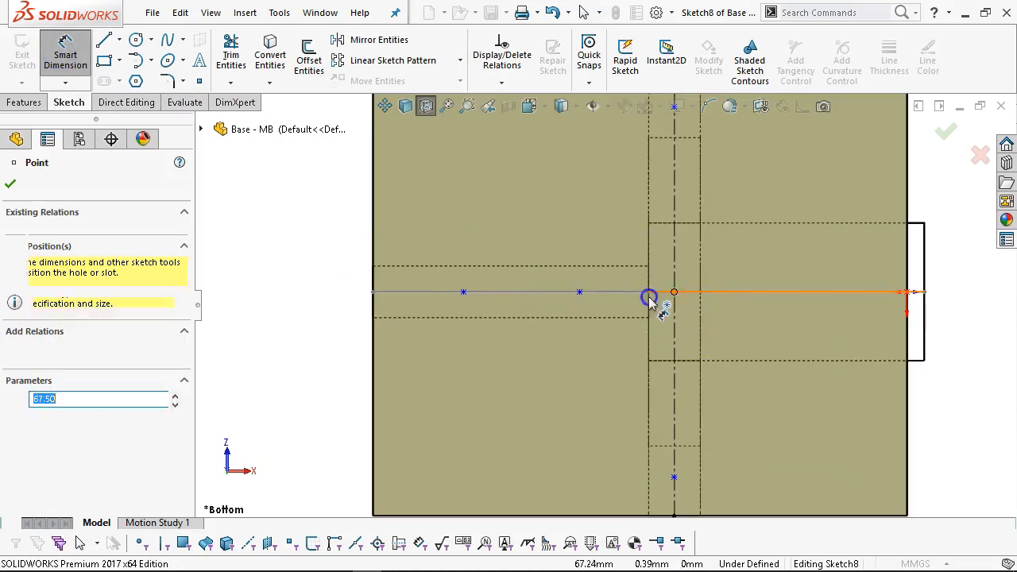
pyautogui.click(580, 293)
pyautogui.scroll(2, 627, 358)
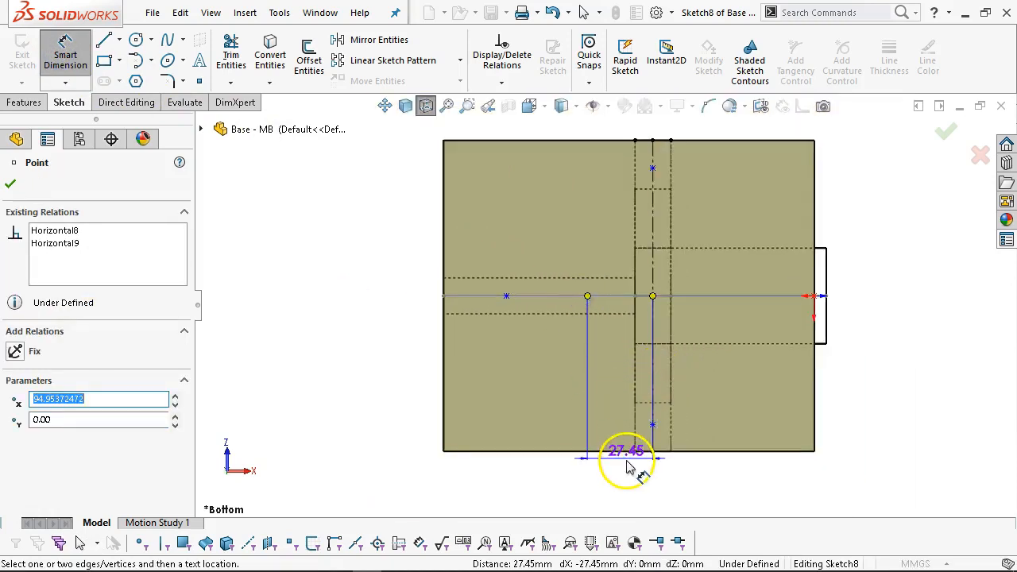
pyautogui.click(628, 467)
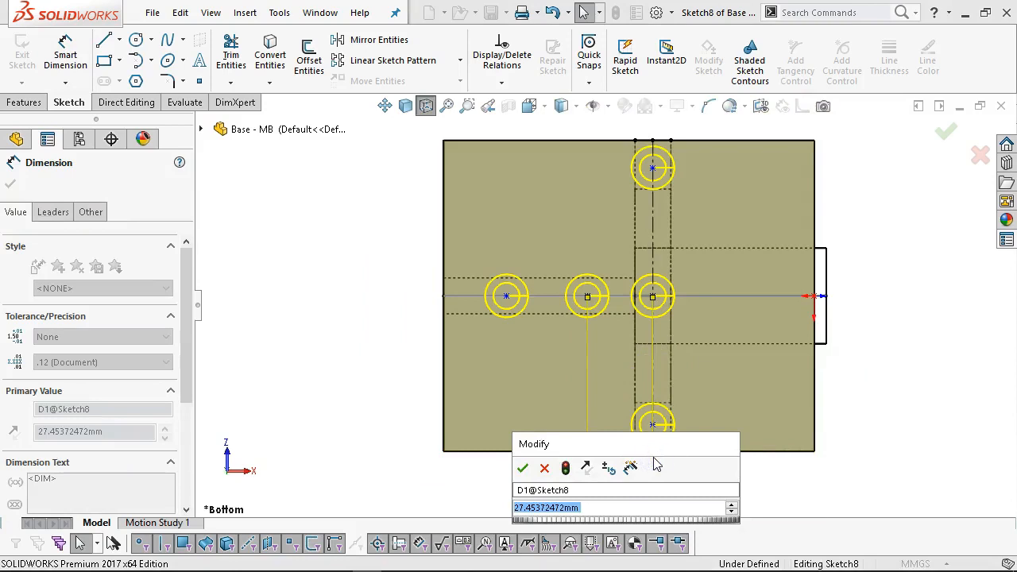
pyautogui.write('25')
pyautogui.press('Return')
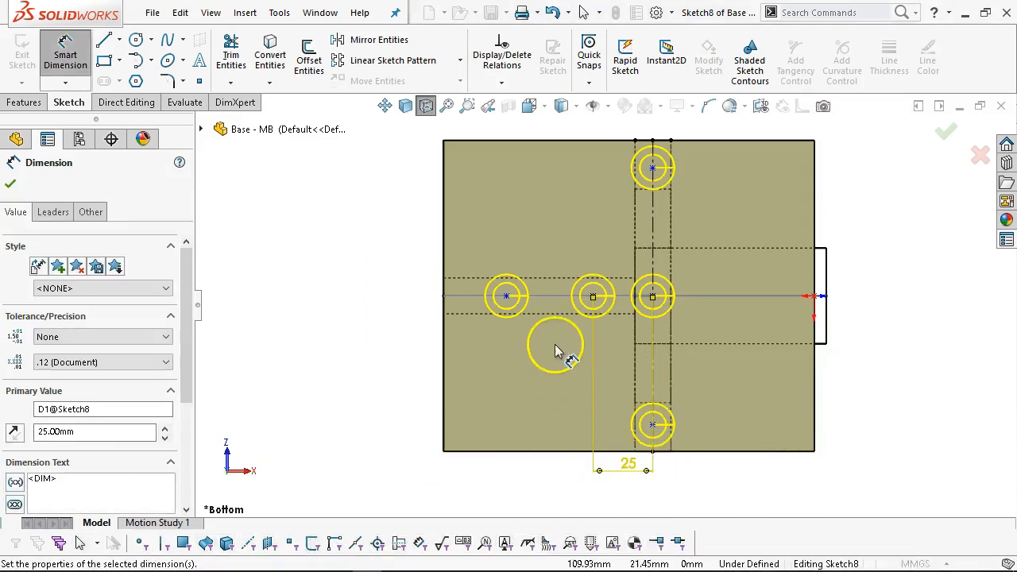
pyautogui.click(506, 296)
pyautogui.click(593, 296)
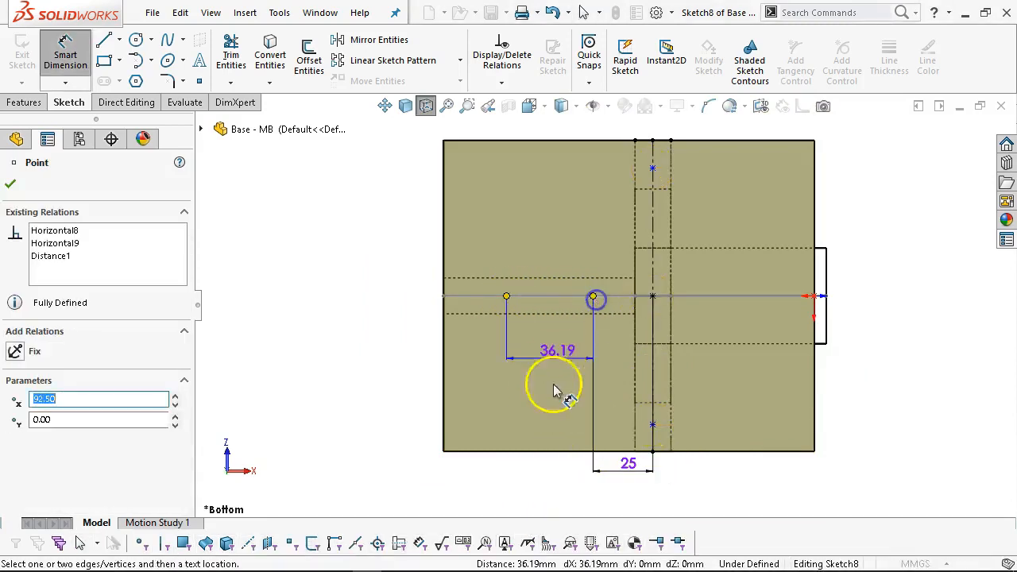
pyautogui.click(551, 469)
pyautogui.write('25')
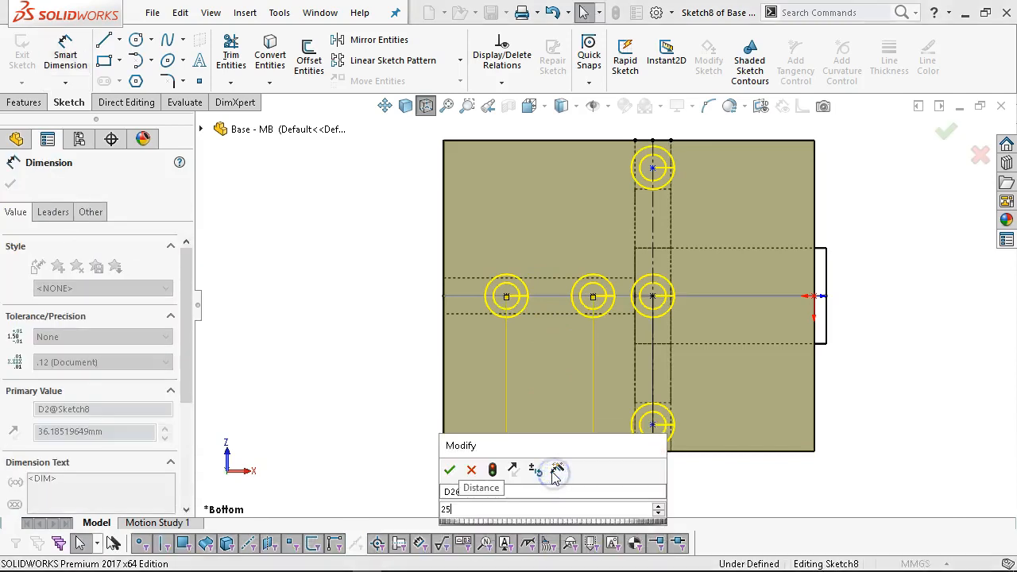
pyautogui.press('Return')
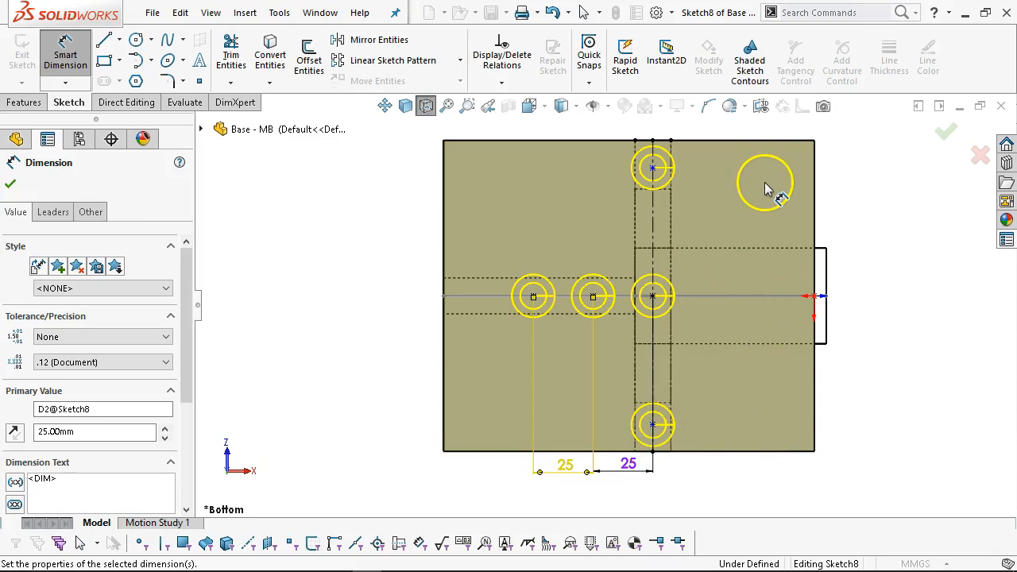
# Set the bottom and top holes 12 mm from the plate edges and confirm the hole feature.
pyautogui.click(679, 450)
pyautogui.click(652, 425)
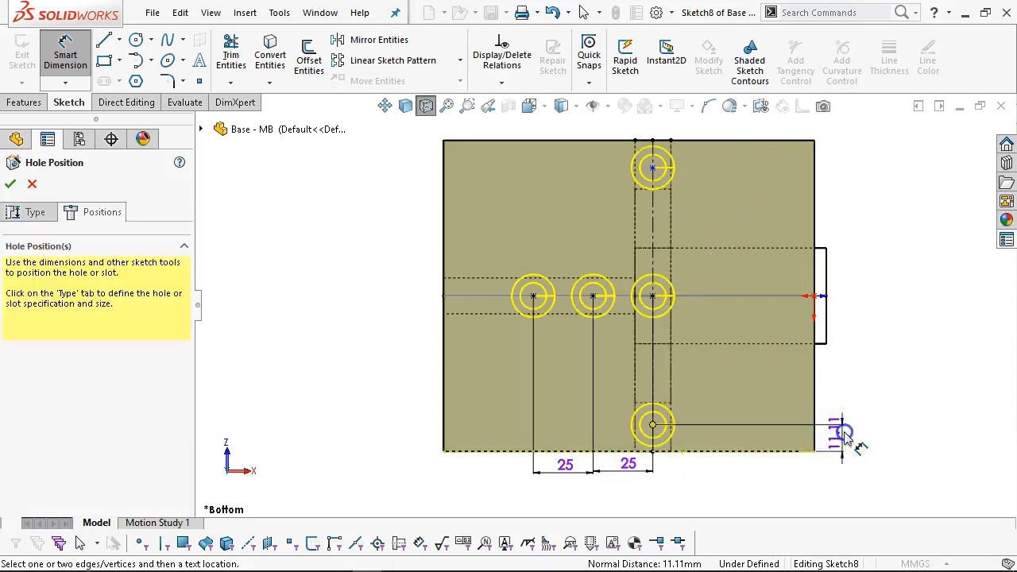
pyautogui.click(842, 432)
pyautogui.write('12')
pyautogui.press('Return')
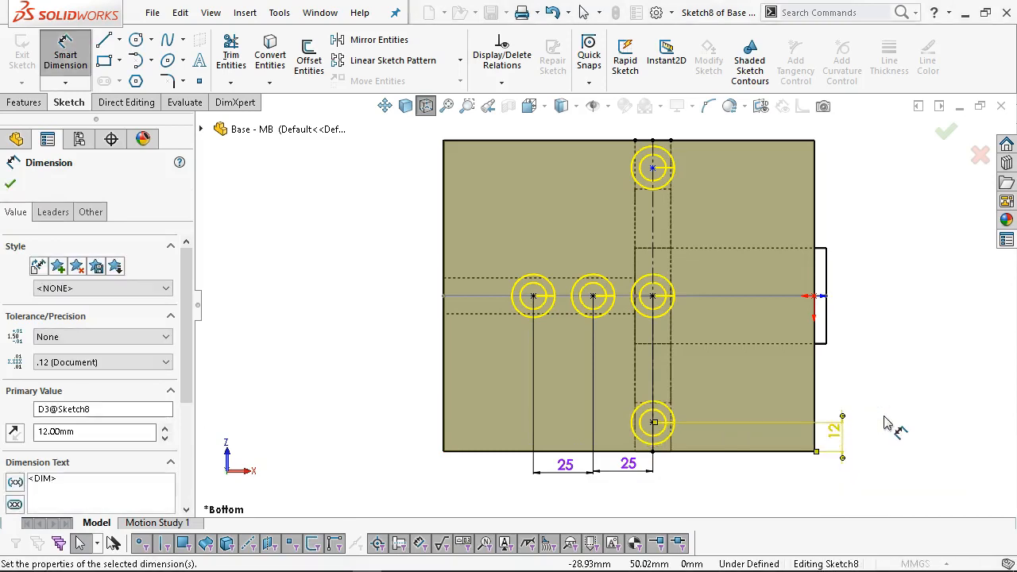
pyautogui.click(652, 168)
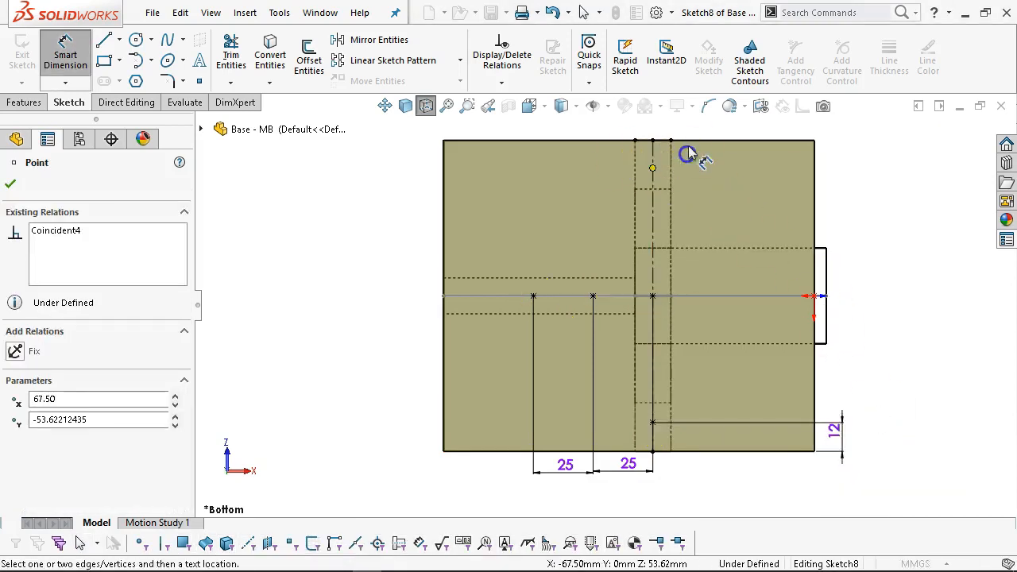
pyautogui.click(724, 141)
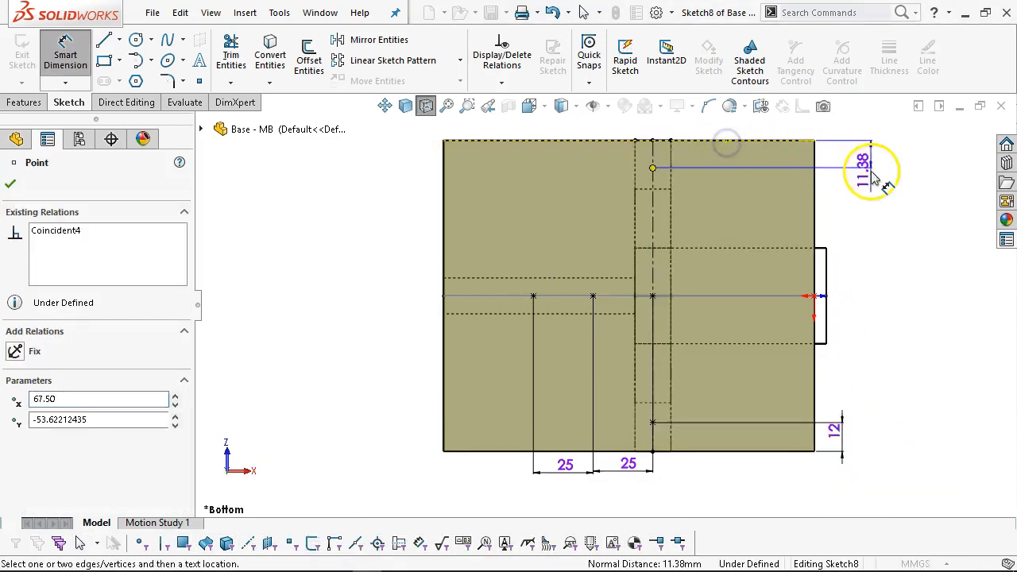
pyautogui.click(854, 203)
pyautogui.write('12')
pyautogui.press('Return')
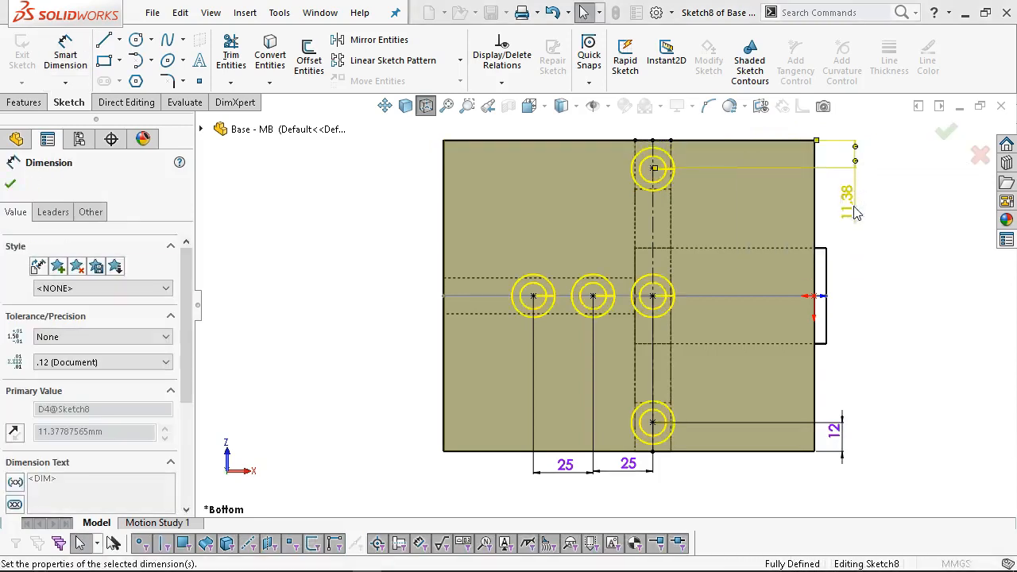
pyautogui.rightClick(846, 226)
pyautogui.click(886, 266)
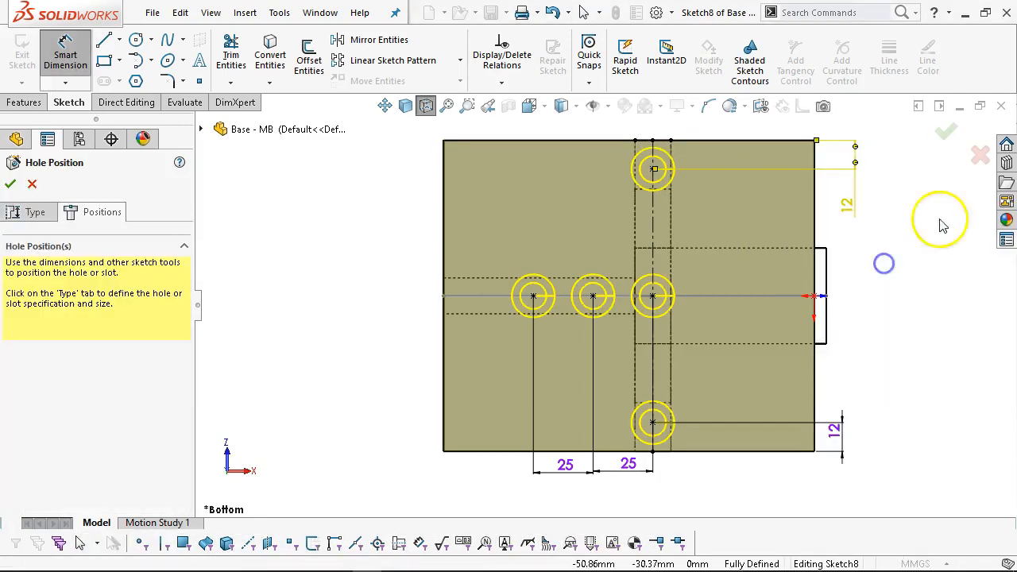
pyautogui.click(946, 132)
# Reopen CBORE for M10 SHCS1 for editing and review its Feature Scope bodies.
pyautogui.moveTo(863, 189); pyautogui.dragTo(726, 420, button='middle')
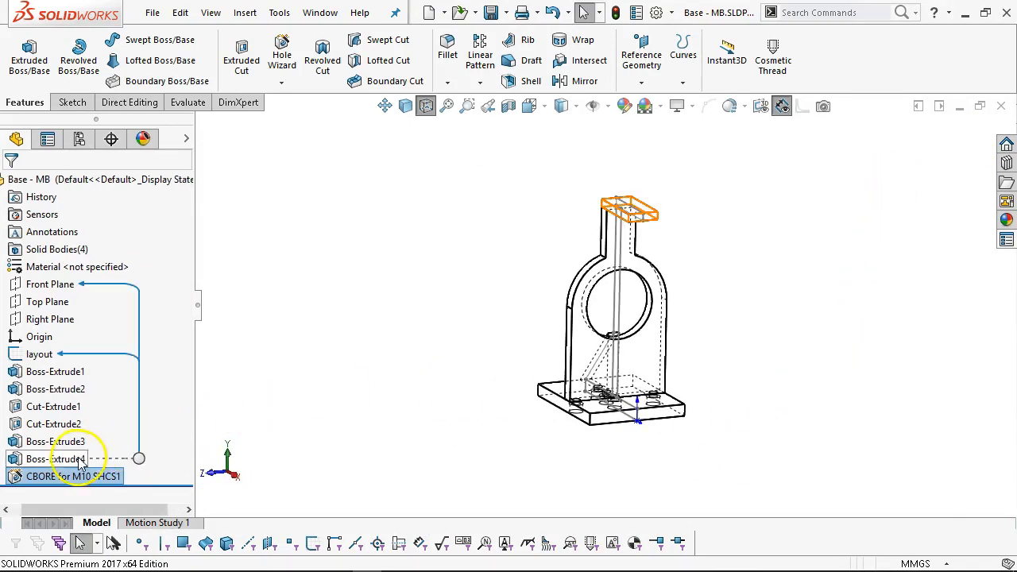
pyautogui.rightClick(97, 475)
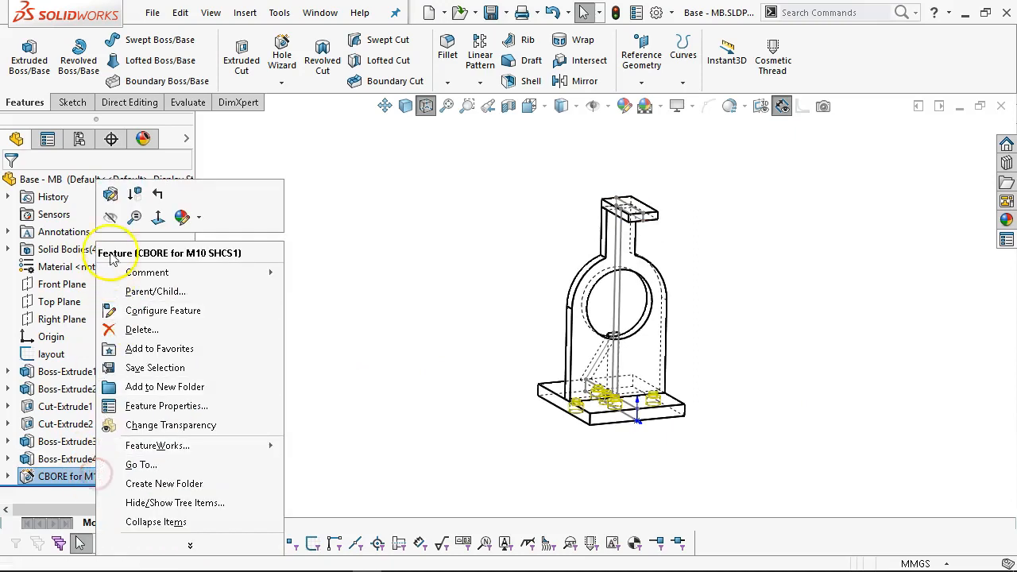
pyautogui.click(109, 197)
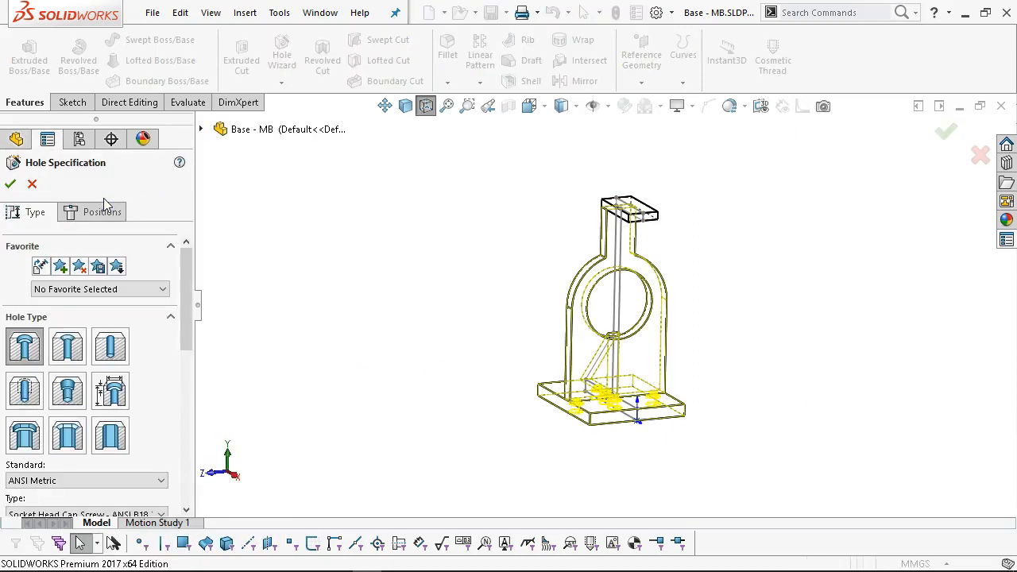
pyautogui.moveTo(188, 267); pyautogui.dragTo(191, 461)
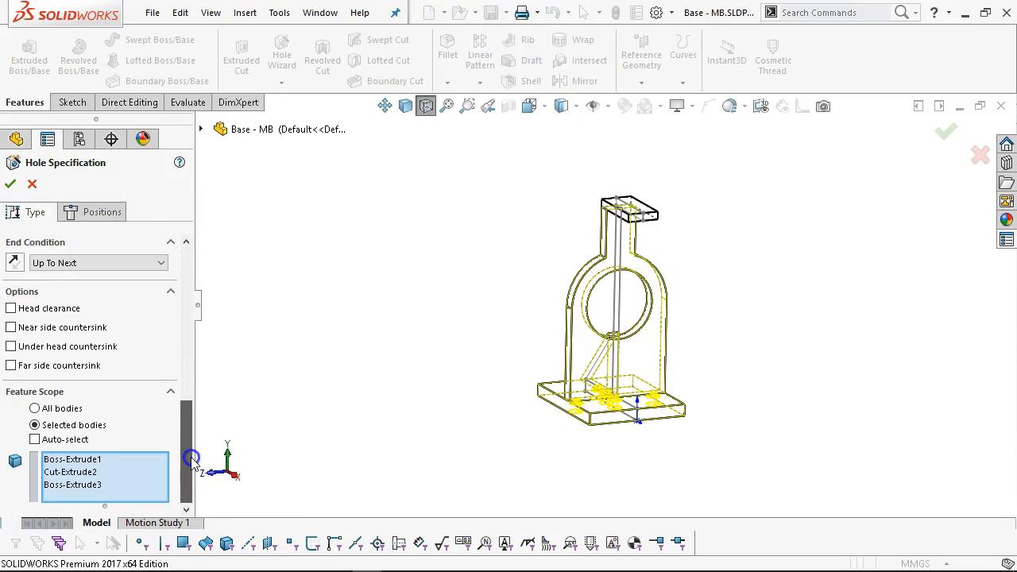
pyautogui.click(84, 460)
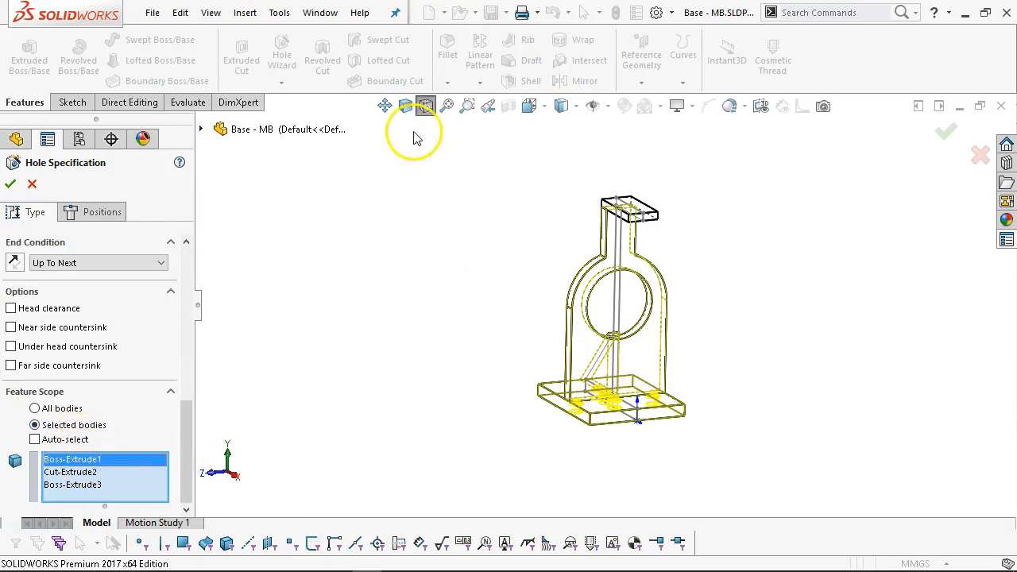
pyautogui.click(405, 106)
pyautogui.moveTo(526, 288)
pyautogui.mouseDown(button='middle')
pyautogui.moveTo(512, 274)
pyautogui.moveTo(548, 243)
pyautogui.moveTo(544, 282)
pyautogui.mouseUp(button='middle')
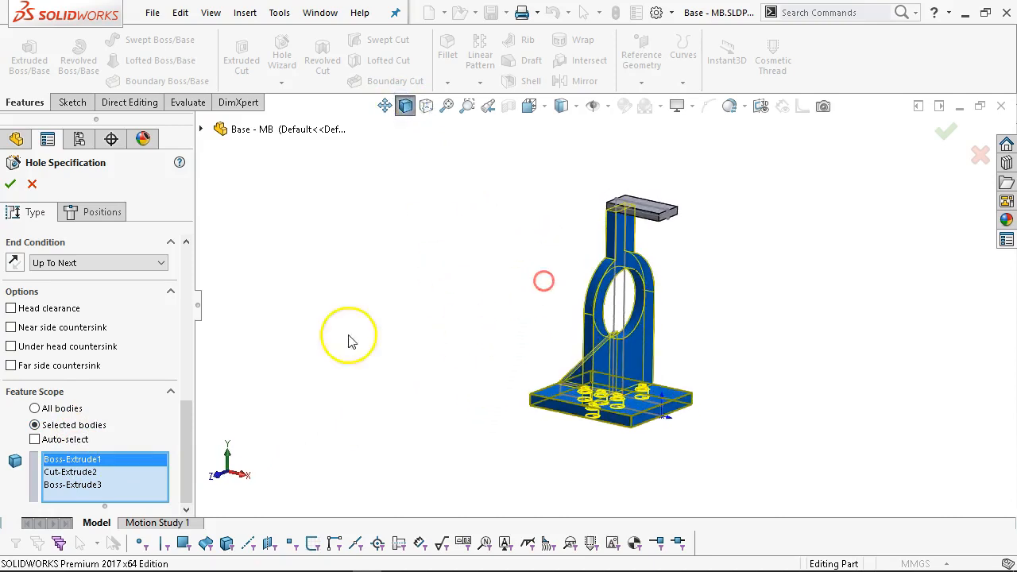
# Clear the scope bodies and keep only the base plate, Boss-Extrude1.
pyautogui.keyDown('ctrl'); pyautogui.click(94, 472); pyautogui.keyUp('ctrl')
pyautogui.keyDown('ctrl'); pyautogui.click(93, 485); pyautogui.keyUp('ctrl')
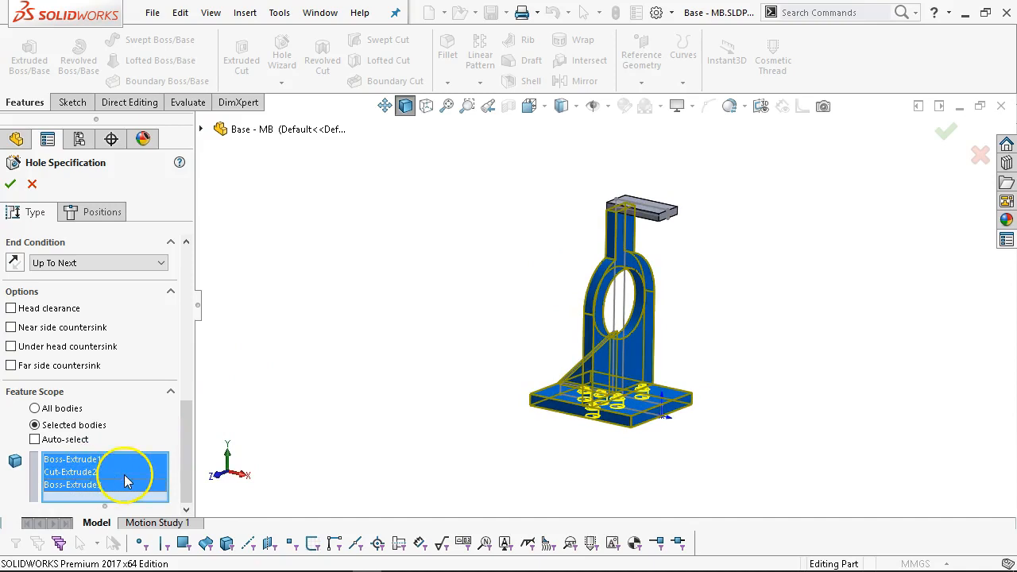
pyautogui.rightClick(124, 477)
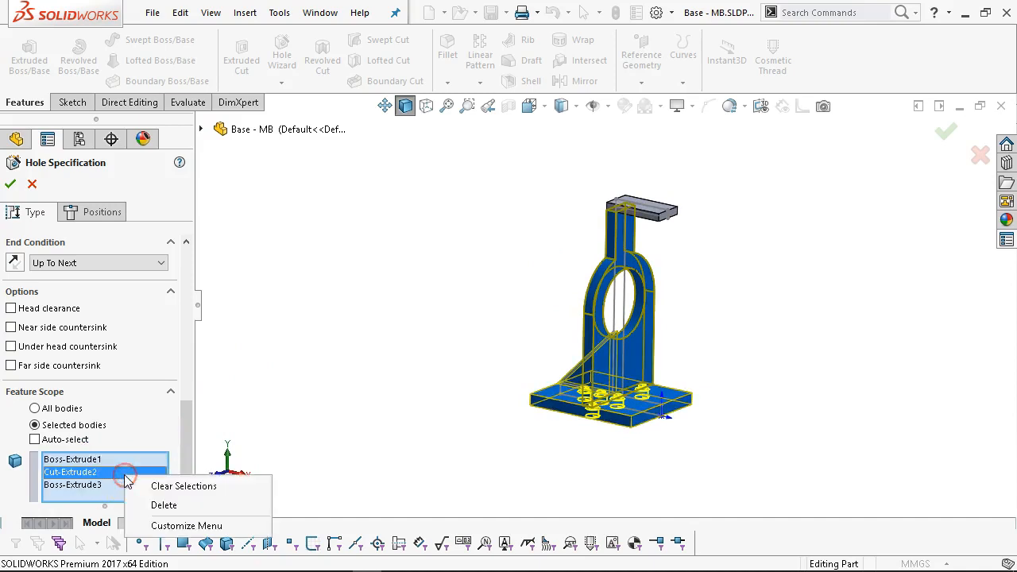
pyautogui.click(176, 487)
pyautogui.scroll(-2, 625, 448)
pyautogui.click(625, 396)
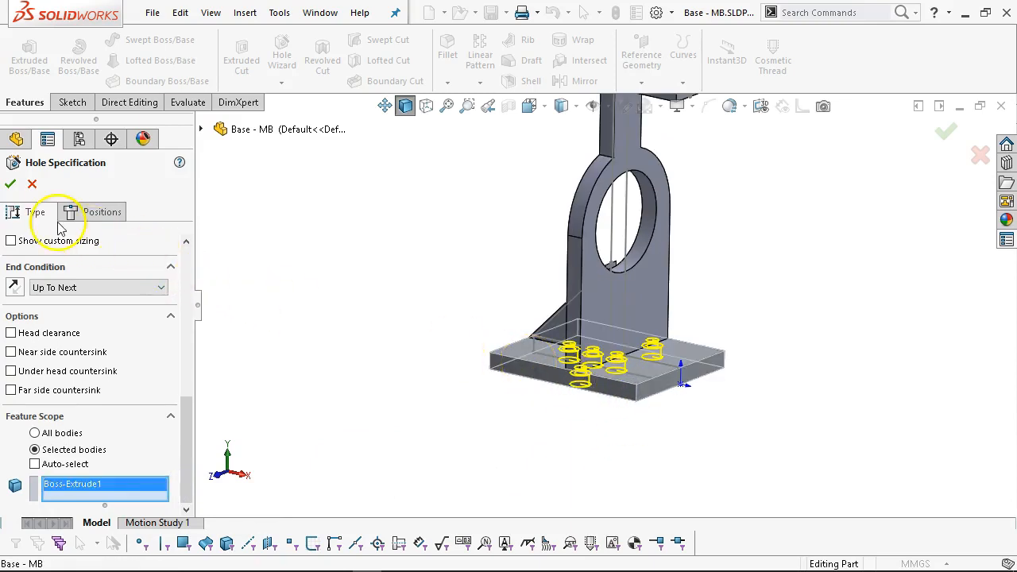
# Confirm the edited hole feature and check it in the Front, Top and Bottom views.
pyautogui.click(14, 184)
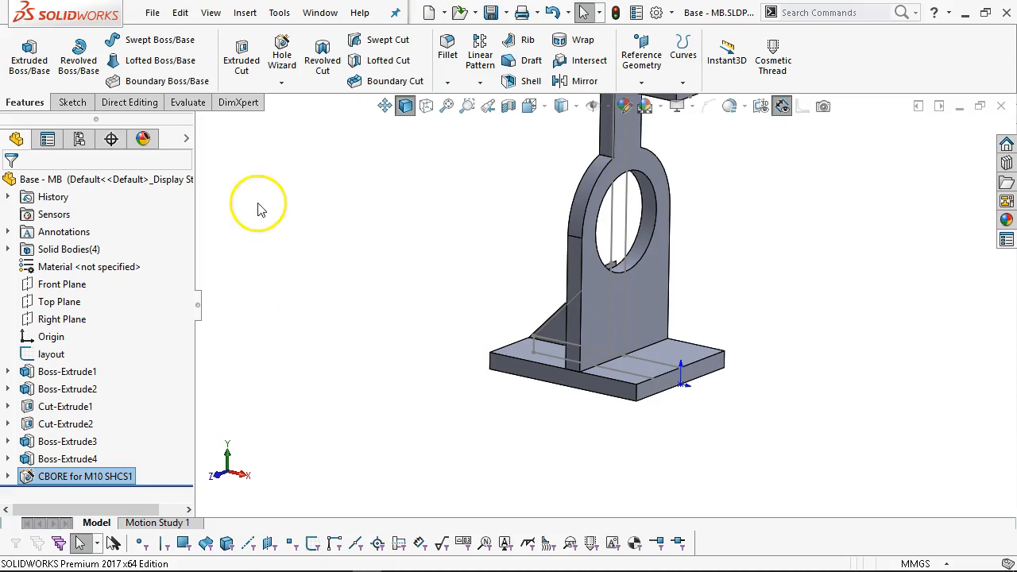
pyautogui.moveTo(450, 297); pyautogui.dragTo(601, 290, button='middle')
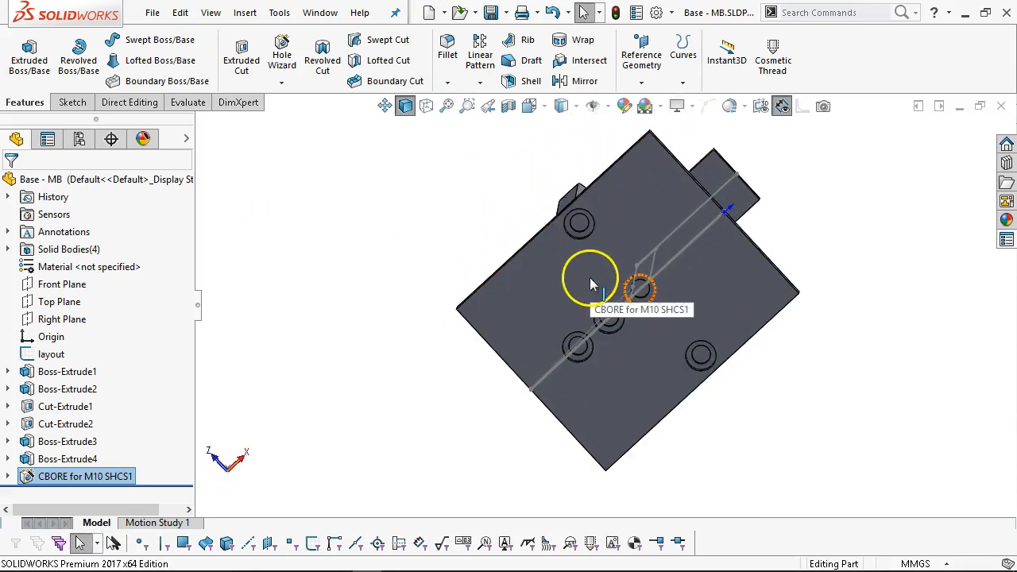
pyautogui.hotkey('ctrl', '1')
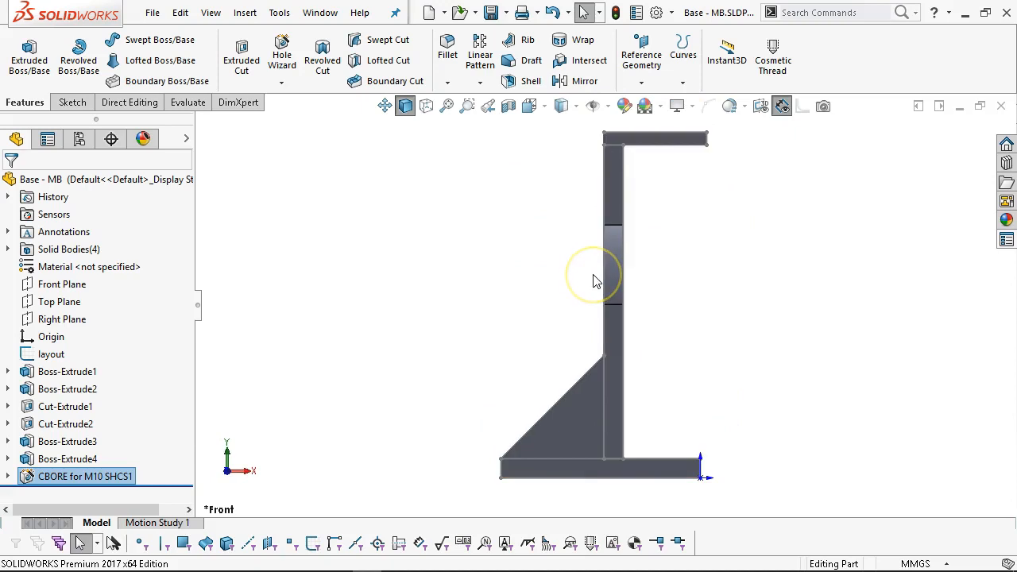
pyautogui.hotkey('ctrl', '5')
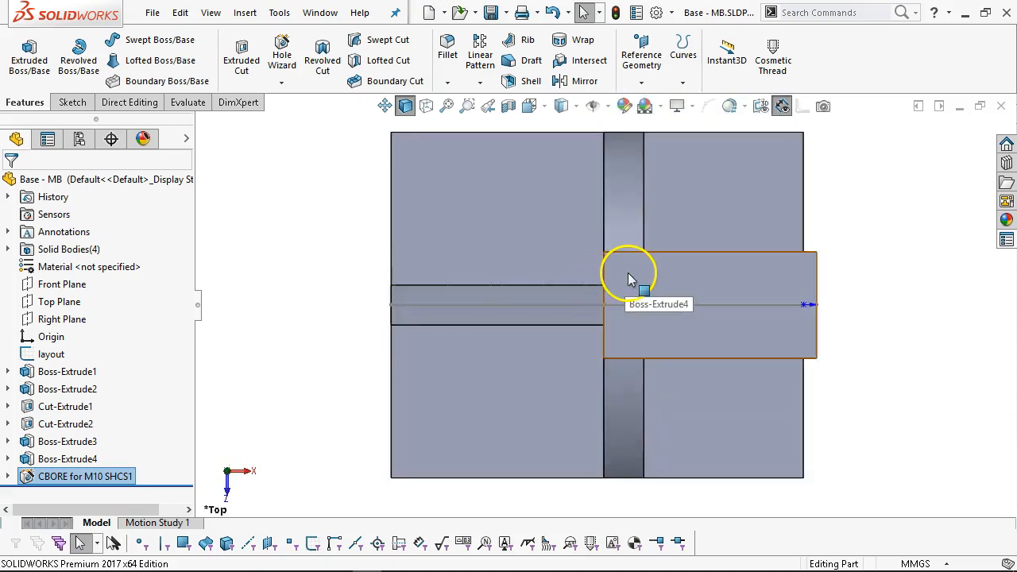
pyautogui.hotkey('ctrl', '6')
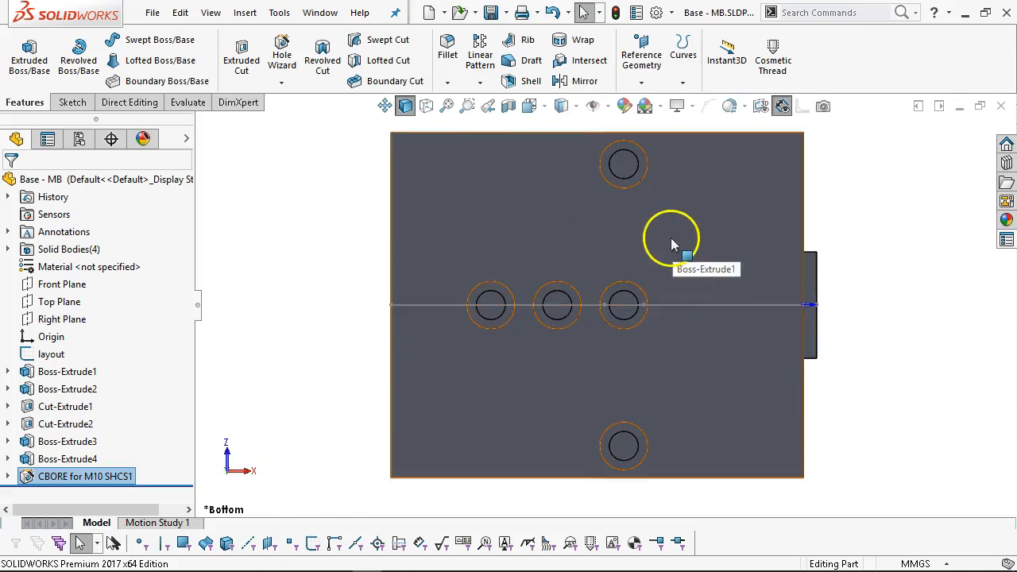
# Discard an accidental sketch and start a new Hole Wizard feature on the plate's bottom face.
pyautogui.click(645, 239)
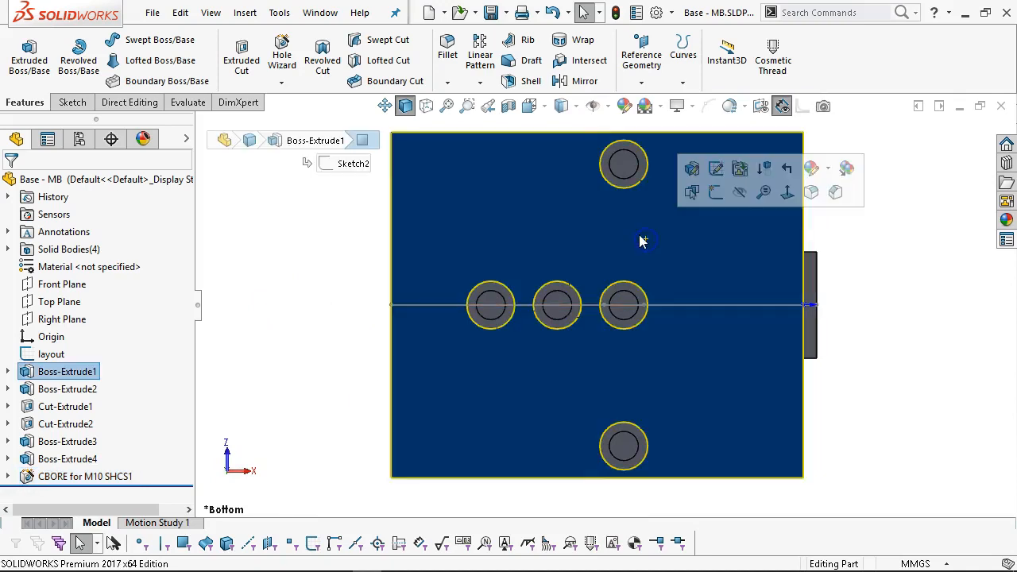
pyautogui.click(715, 193)
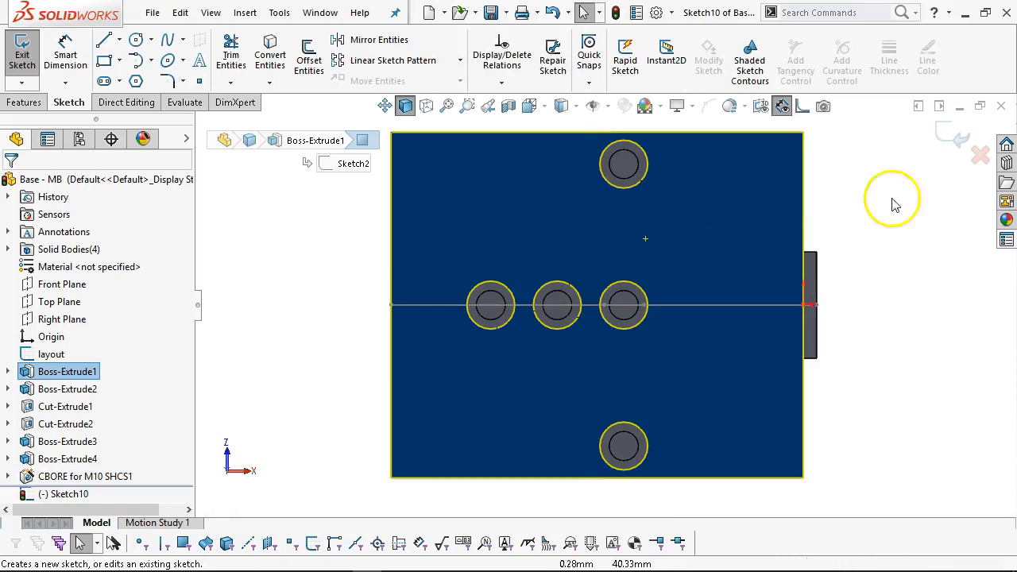
pyautogui.click(978, 157)
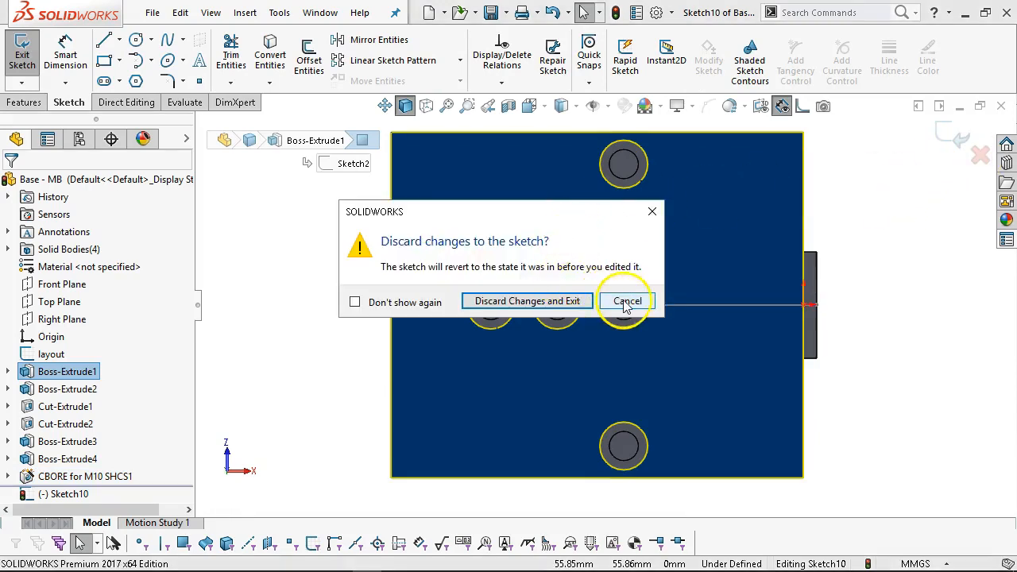
pyautogui.click(568, 300)
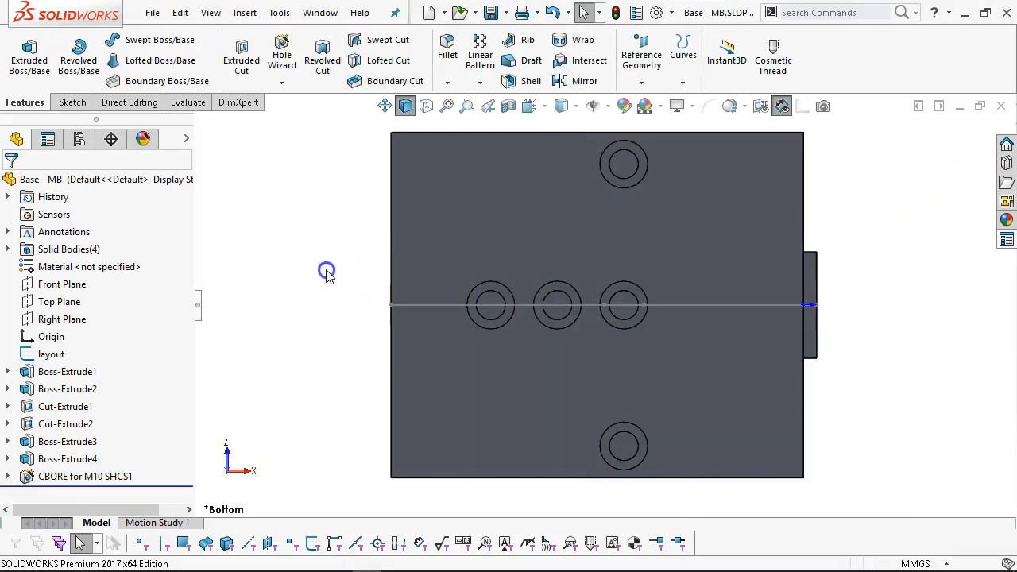
pyautogui.click(623, 241)
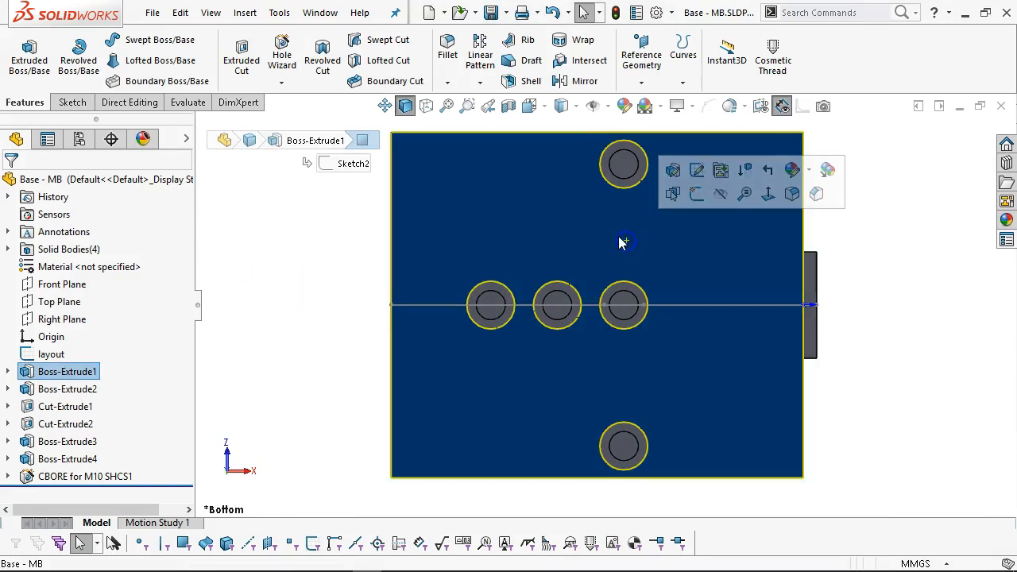
pyautogui.rightClick(620, 246)
pyautogui.click(632, 317)
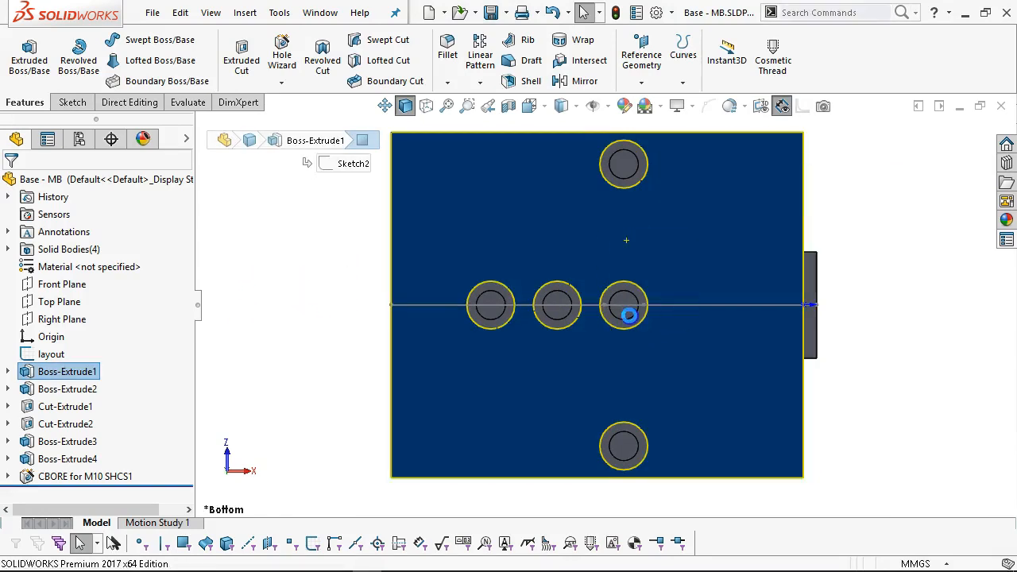
pyautogui.moveTo(185, 318); pyautogui.dragTo(180, 345)
# Choose a Dowel Holes type with the ANSI Inch standard and a 5/16 size.
pyautogui.click(110, 264)
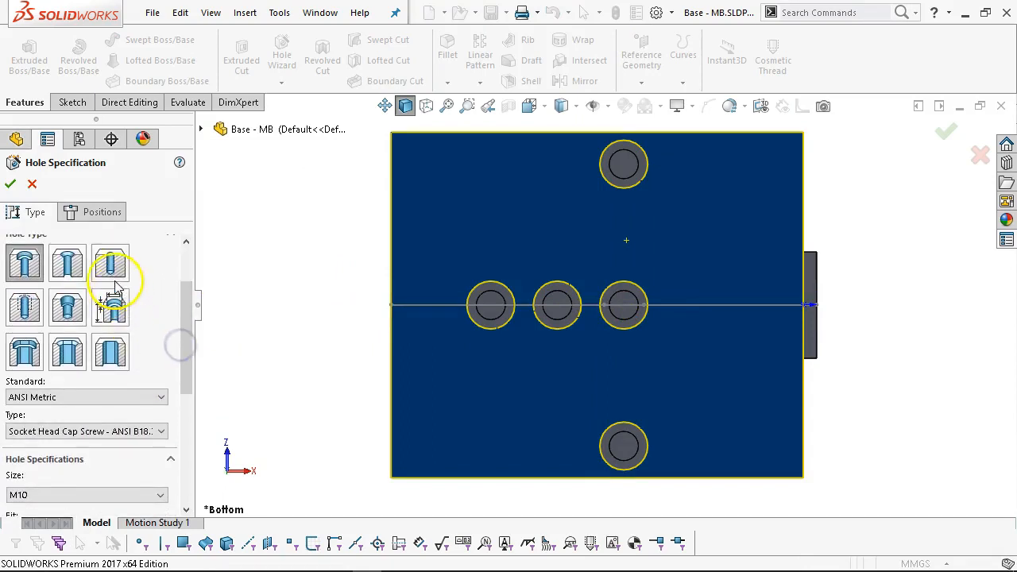
pyautogui.click(132, 396)
pyautogui.scroll(-2, 135, 413)
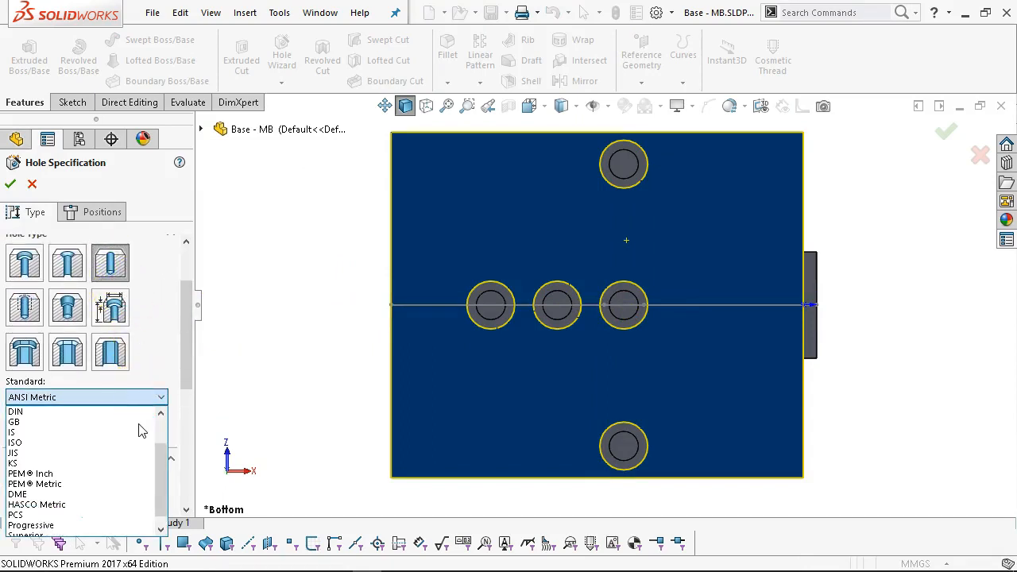
pyautogui.scroll(2, 141, 431)
pyautogui.scroll(-1, 140, 431)
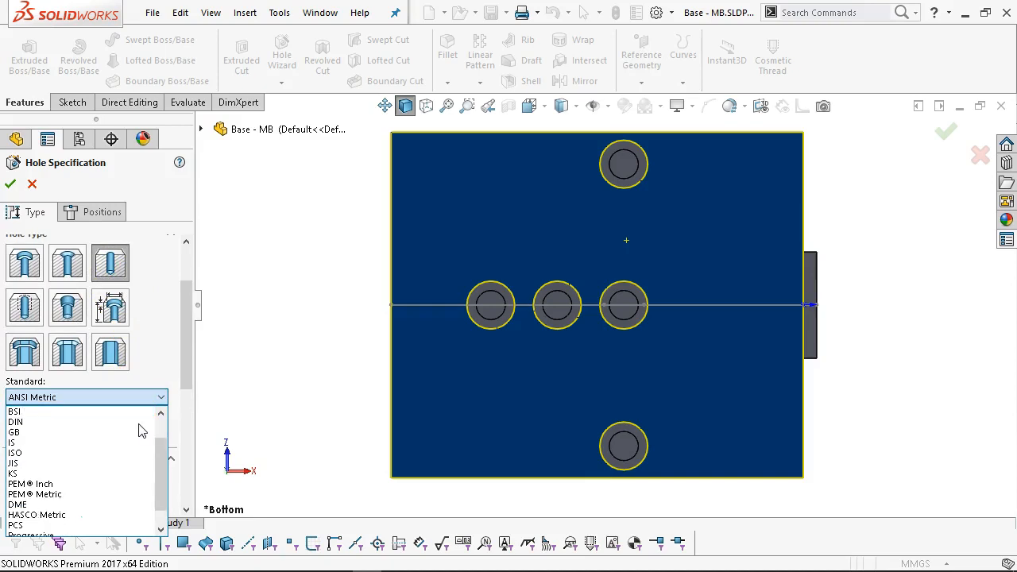
pyautogui.scroll(1, 141, 430)
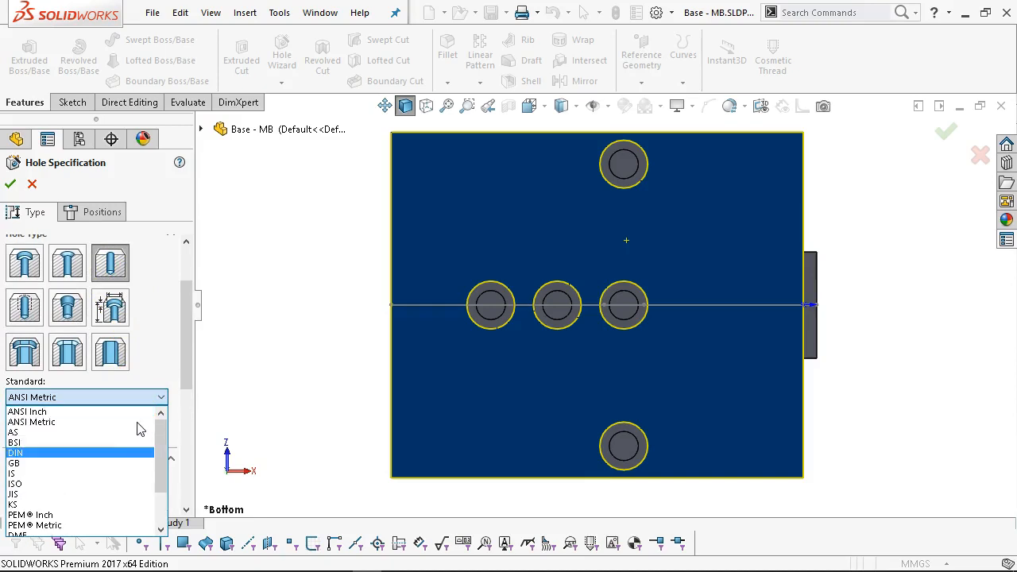
pyautogui.click(35, 411)
pyautogui.moveTo(188, 347); pyautogui.dragTo(182, 375)
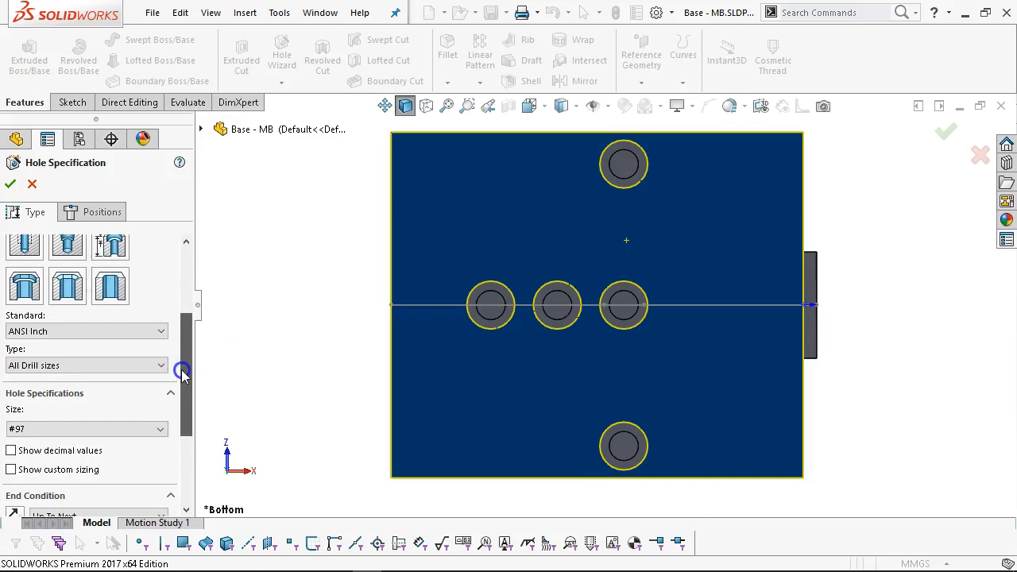
pyautogui.click(141, 365)
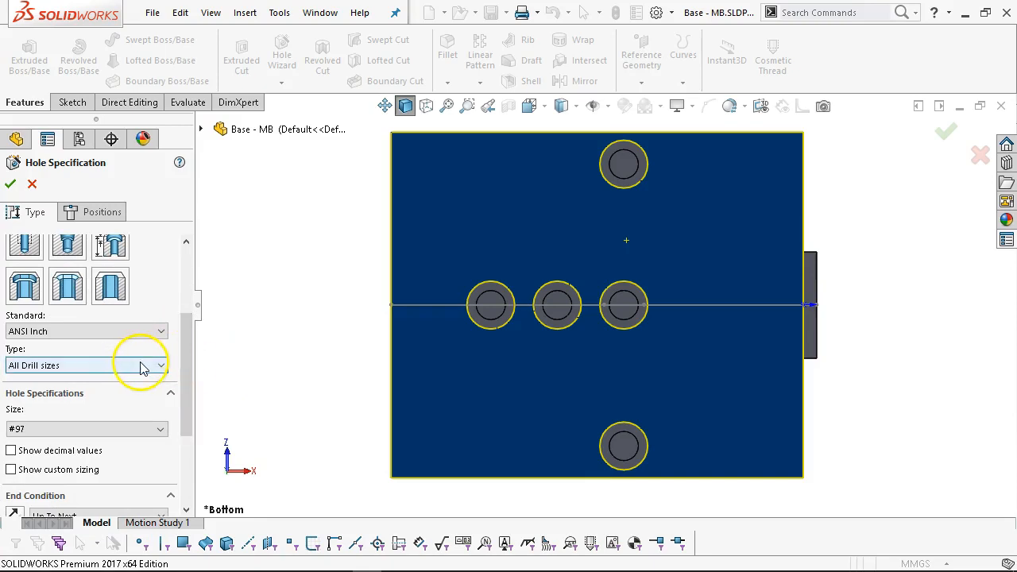
pyautogui.click(143, 367)
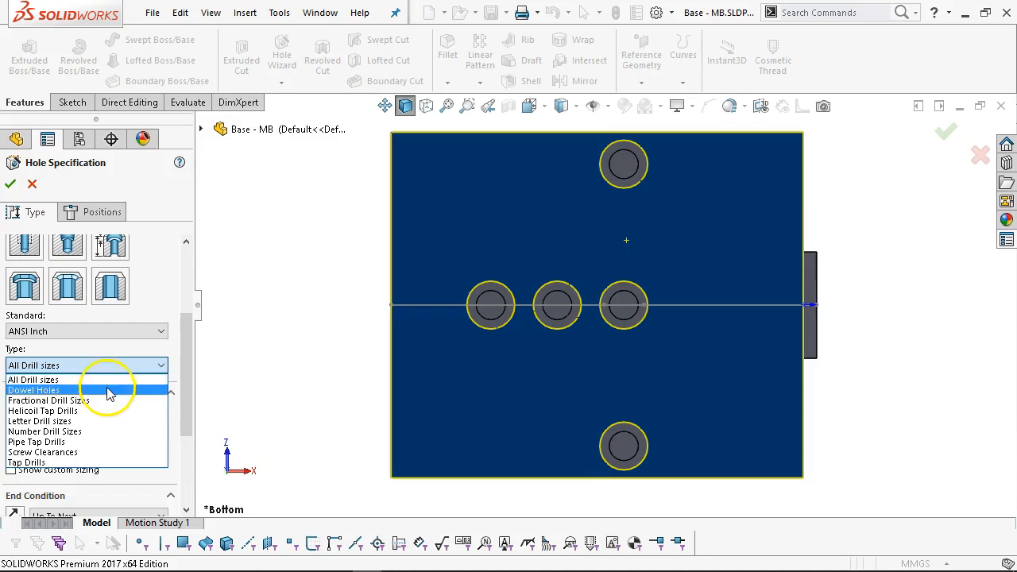
pyautogui.click(109, 390)
pyautogui.moveTo(188, 349); pyautogui.dragTo(188, 415)
pyautogui.click(163, 275)
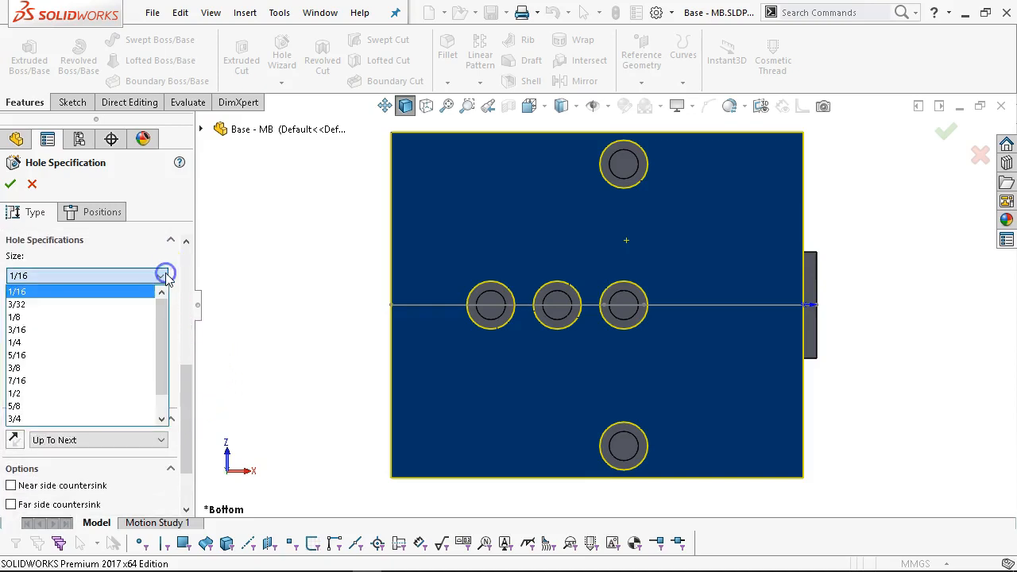
pyautogui.click(80, 354)
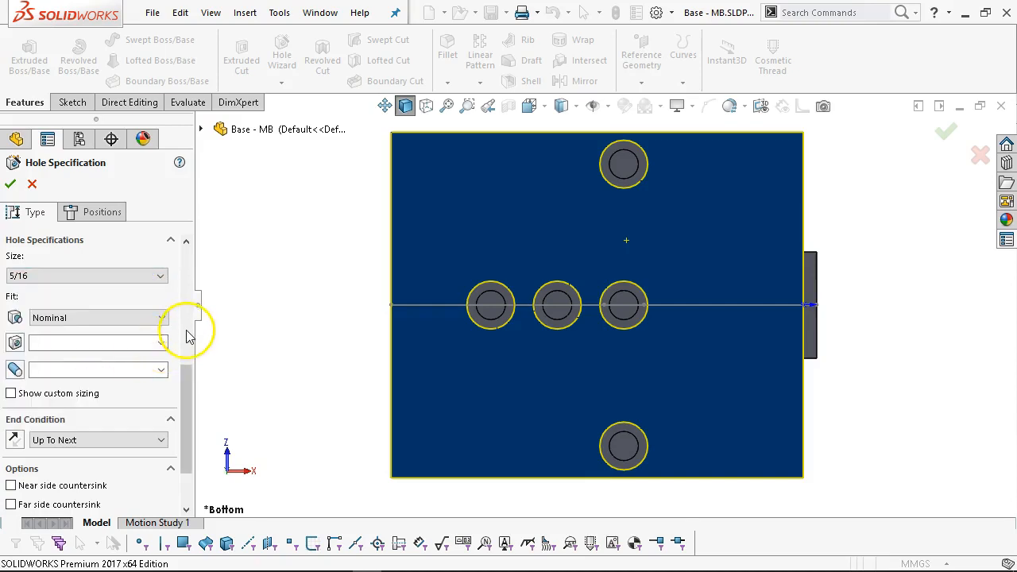
# Set a Press fit with H6 hole and n6 shaft tolerances, then go to Positions.
pyautogui.click(135, 326)
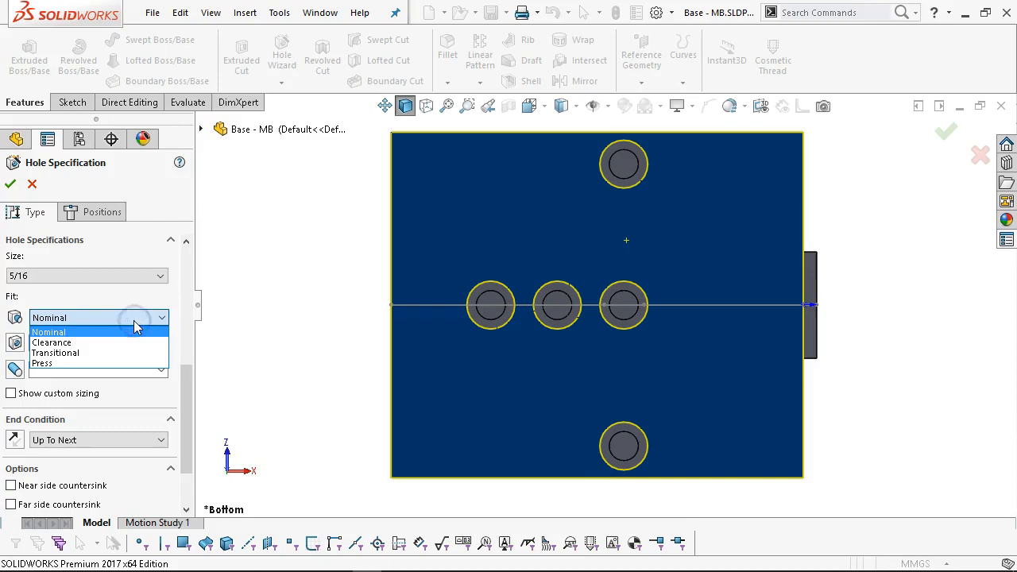
pyautogui.click(107, 363)
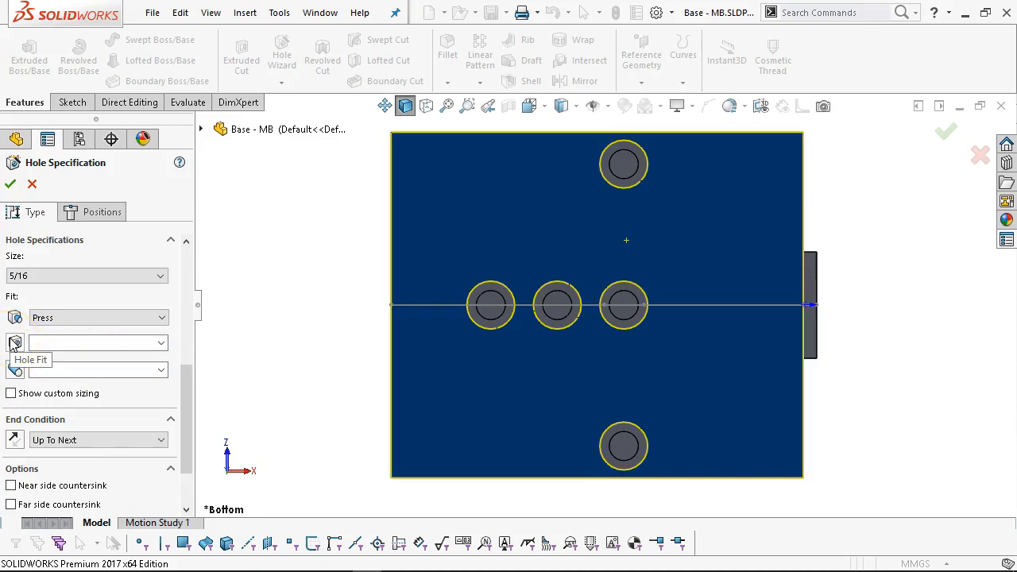
pyautogui.click(159, 343)
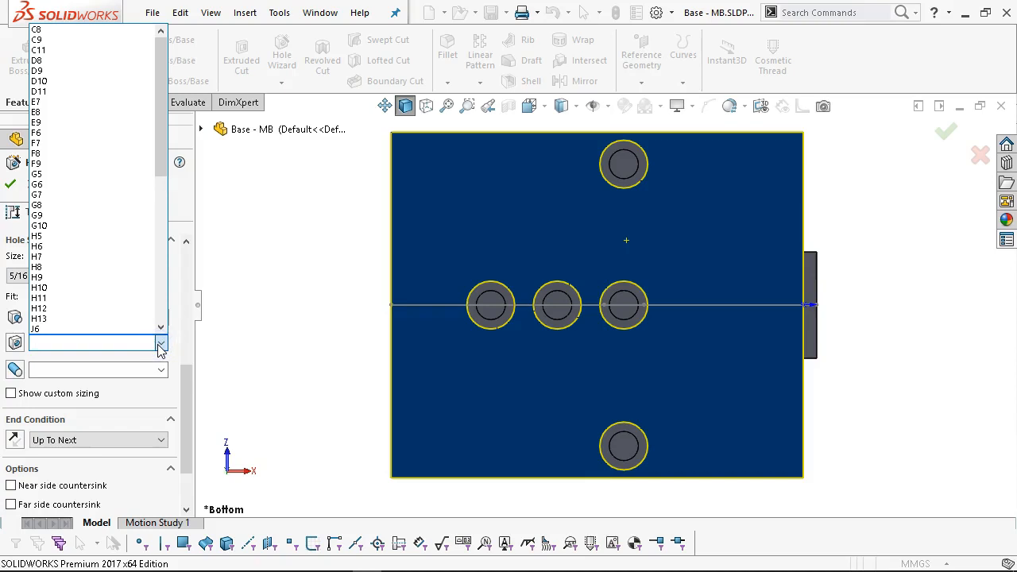
pyautogui.click(117, 229)
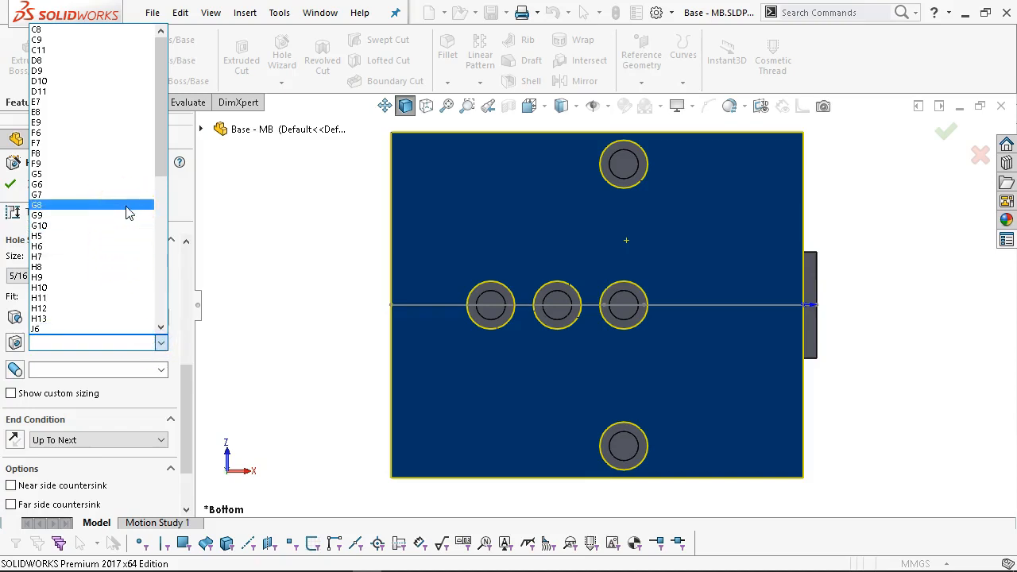
pyautogui.click(76, 202)
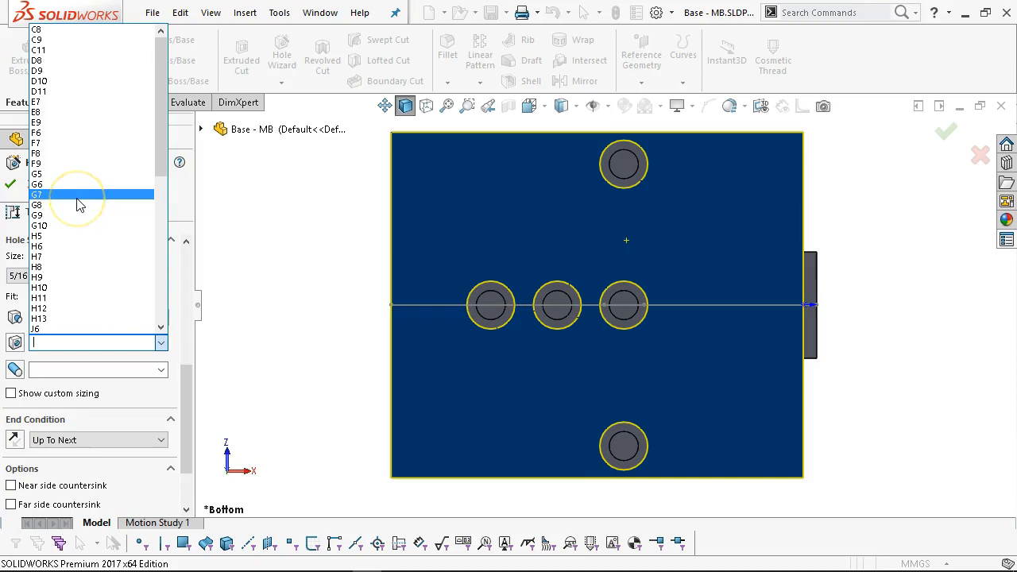
pyautogui.click(65, 248)
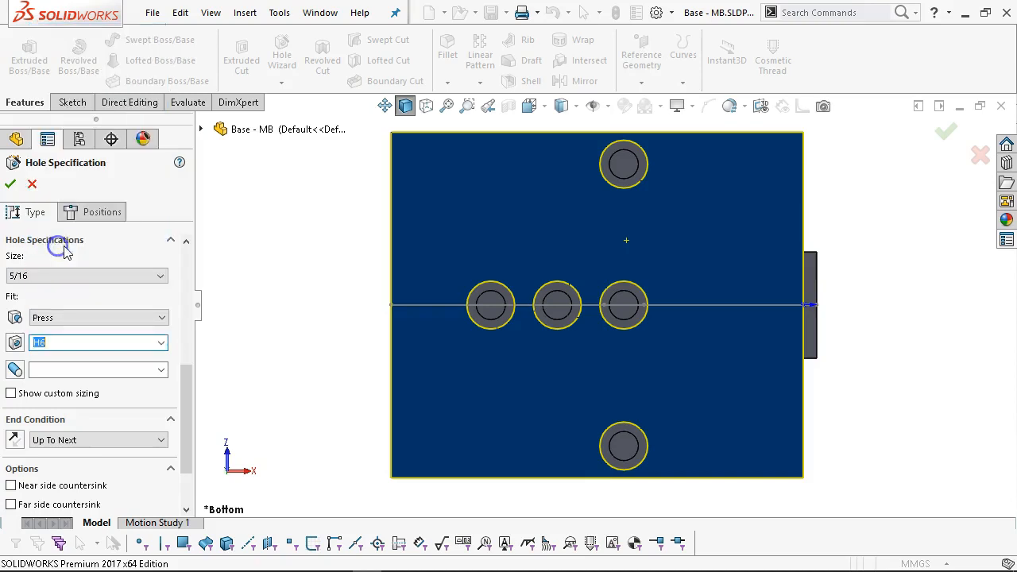
pyautogui.click(162, 370)
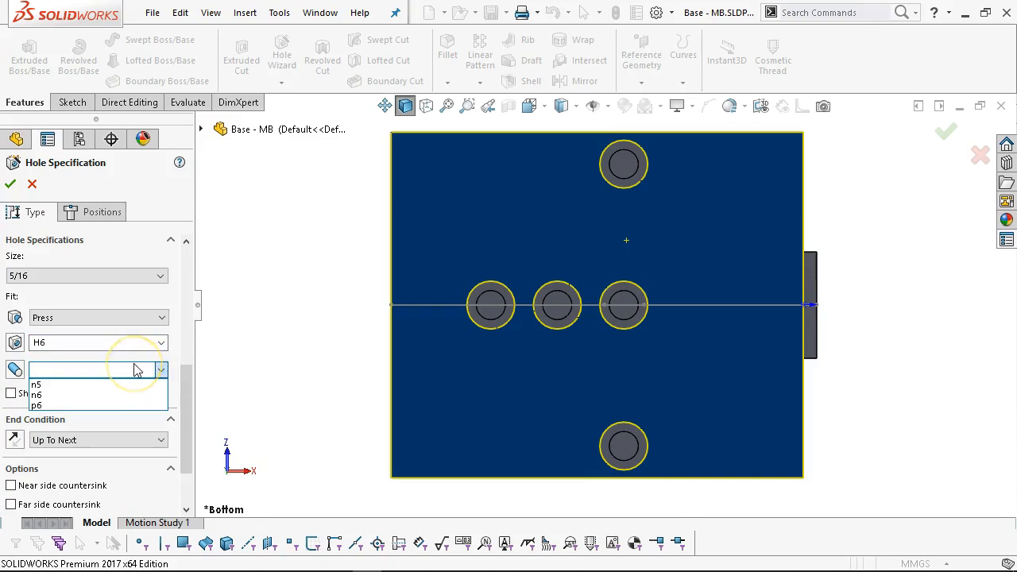
pyautogui.click(66, 395)
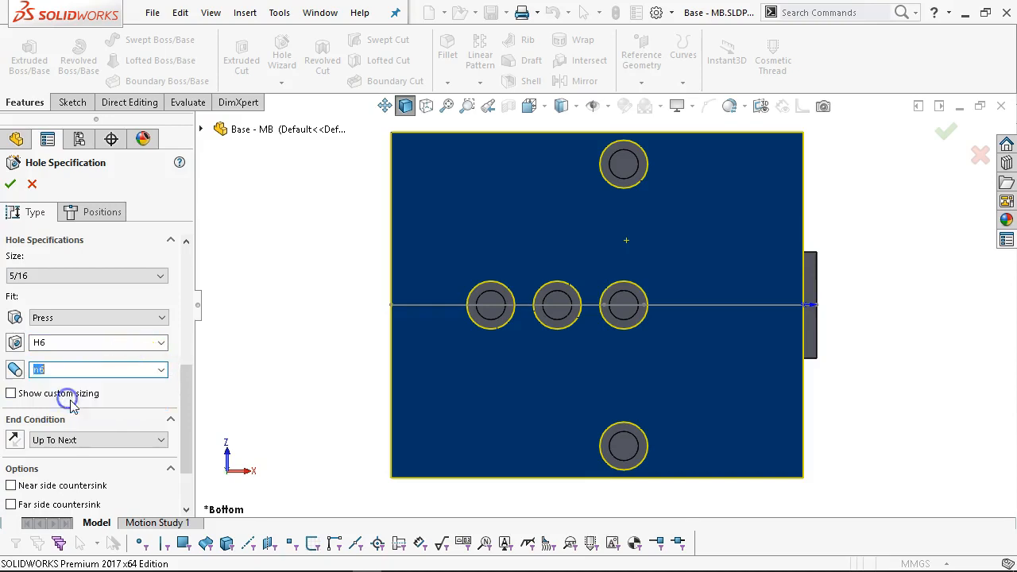
pyautogui.moveTo(187, 391); pyautogui.dragTo(189, 468)
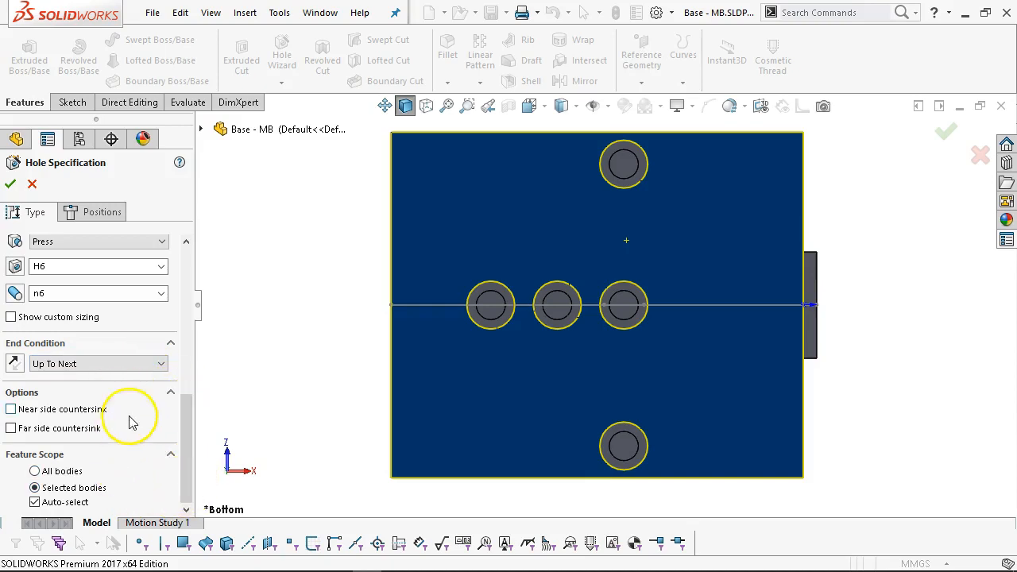
pyautogui.click(97, 225)
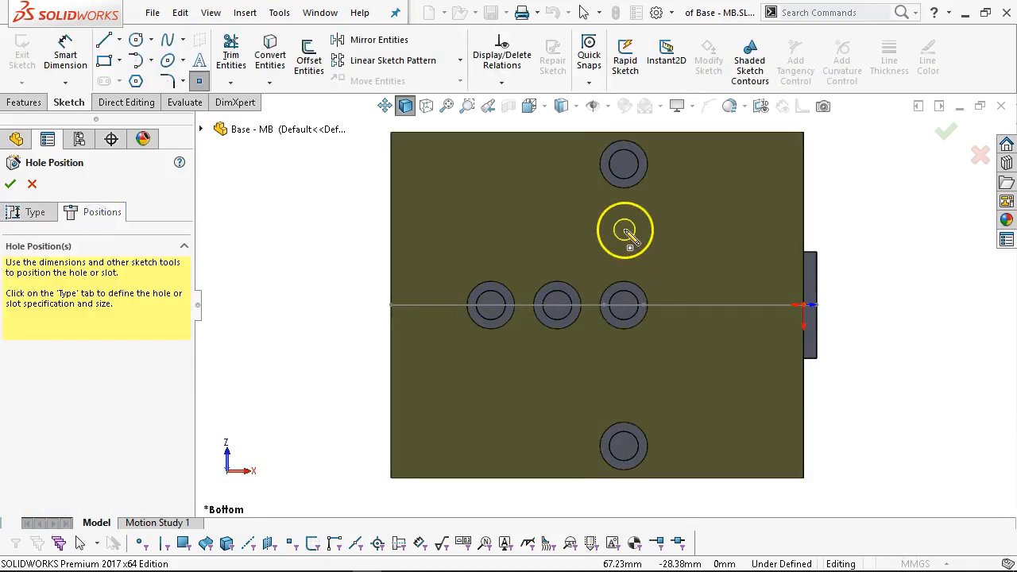
# Place two dowel hole points, one above and one below the plate's centre row.
pyautogui.click(624, 230)
pyautogui.click(623, 394)
pyautogui.rightClick(860, 241)
pyautogui.click(900, 258)
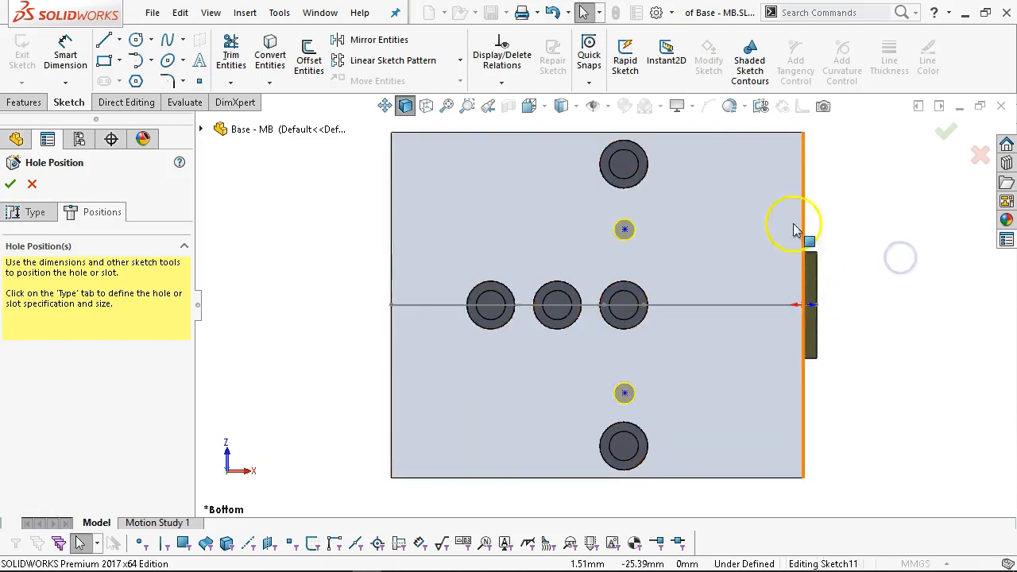
# Draw a vertical centreline between the hole positions and snap both points onto it.
pyautogui.click(119, 39)
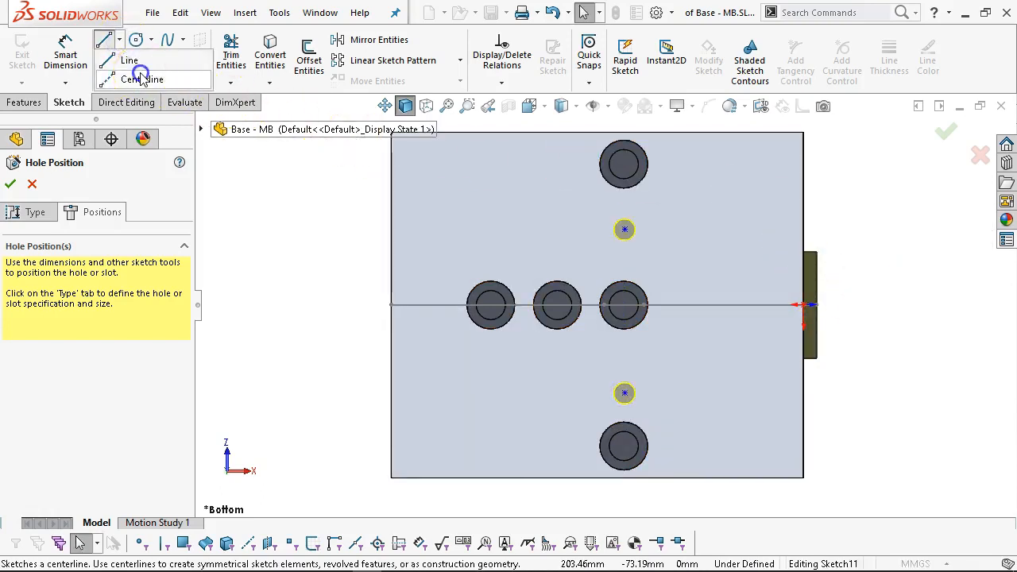
pyautogui.click(141, 79)
pyautogui.click(624, 165)
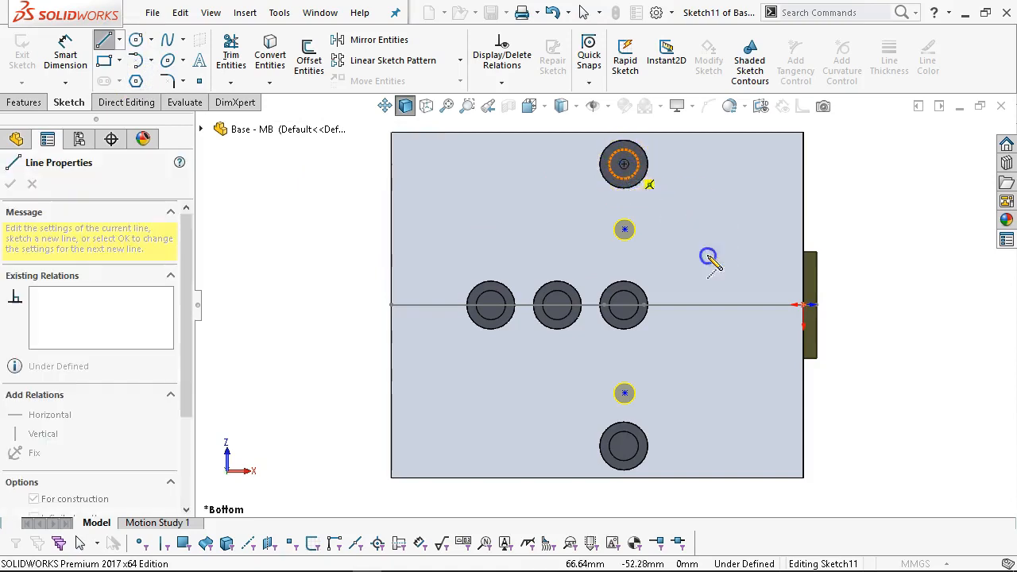
pyautogui.click(625, 448)
pyautogui.rightClick(789, 200)
pyautogui.click(824, 205)
pyautogui.click(623, 229)
pyautogui.moveTo(623, 229)
pyautogui.mouseDown()
pyautogui.moveTo(640, 251)
pyautogui.moveTo(625, 248)
pyautogui.mouseUp()
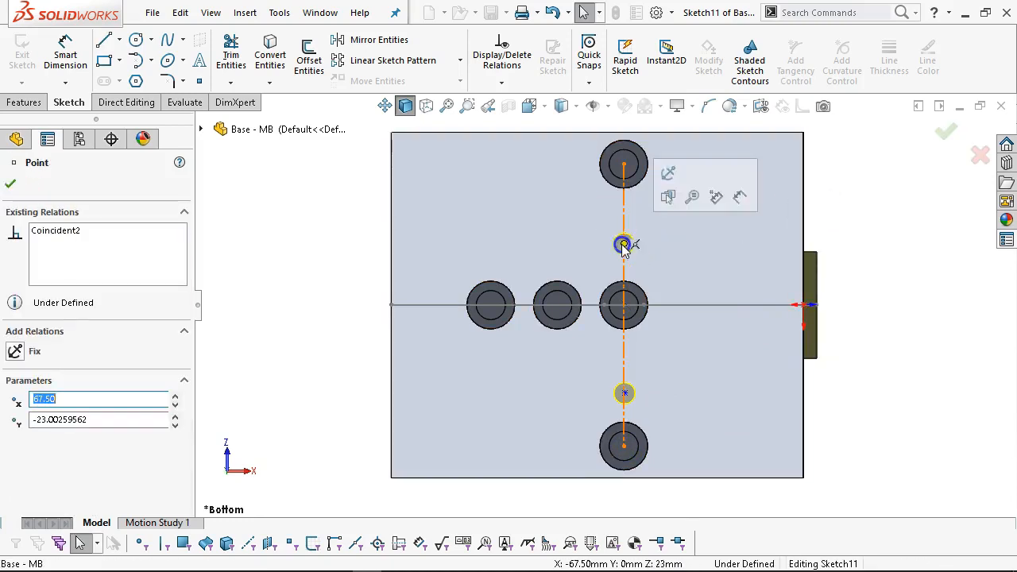
pyautogui.click(625, 392)
pyautogui.moveTo(625, 395); pyautogui.dragTo(623, 390)
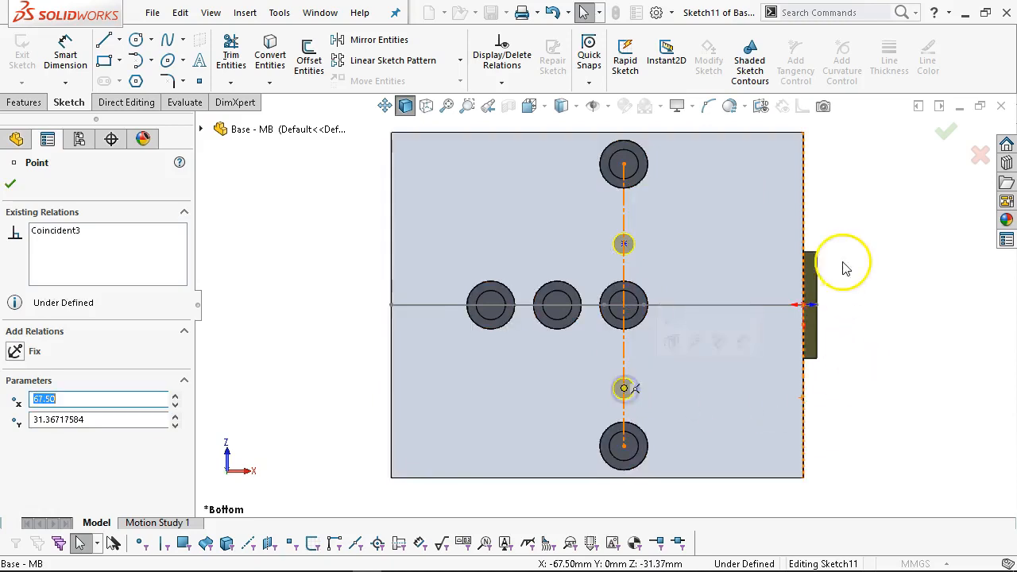
pyautogui.click(840, 215)
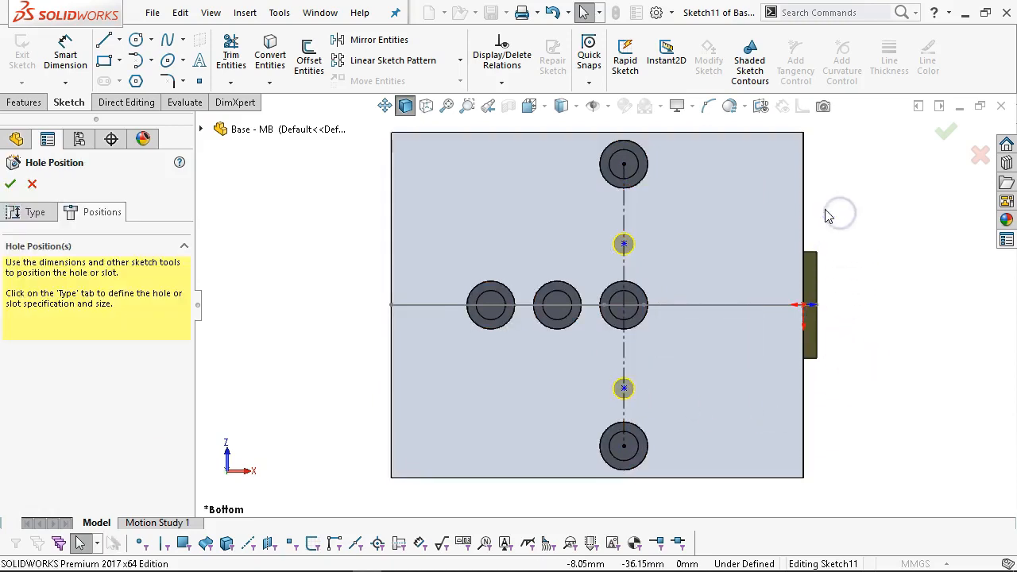
# Draw a horizontal centreline across the plate and make the hole points symmetric about it.
pyautogui.click(118, 40)
pyautogui.click(132, 80)
pyautogui.click(391, 305)
pyautogui.click(804, 305)
pyautogui.rightClick(849, 245)
pyautogui.click(871, 259)
pyautogui.click(624, 387)
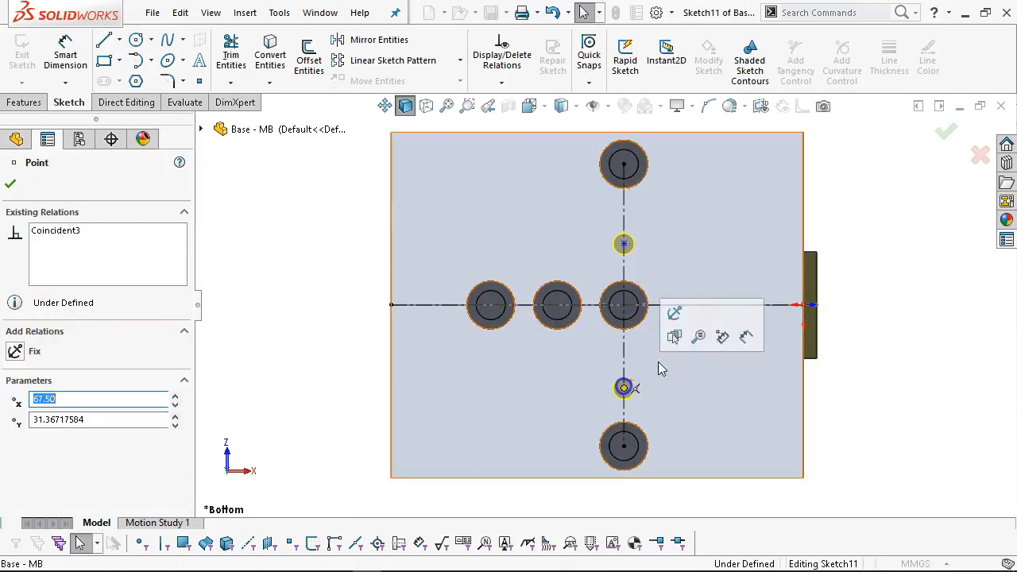
pyautogui.click(704, 304)
pyautogui.keyDown('ctrl'); pyautogui.click(624, 243); pyautogui.keyUp('ctrl')
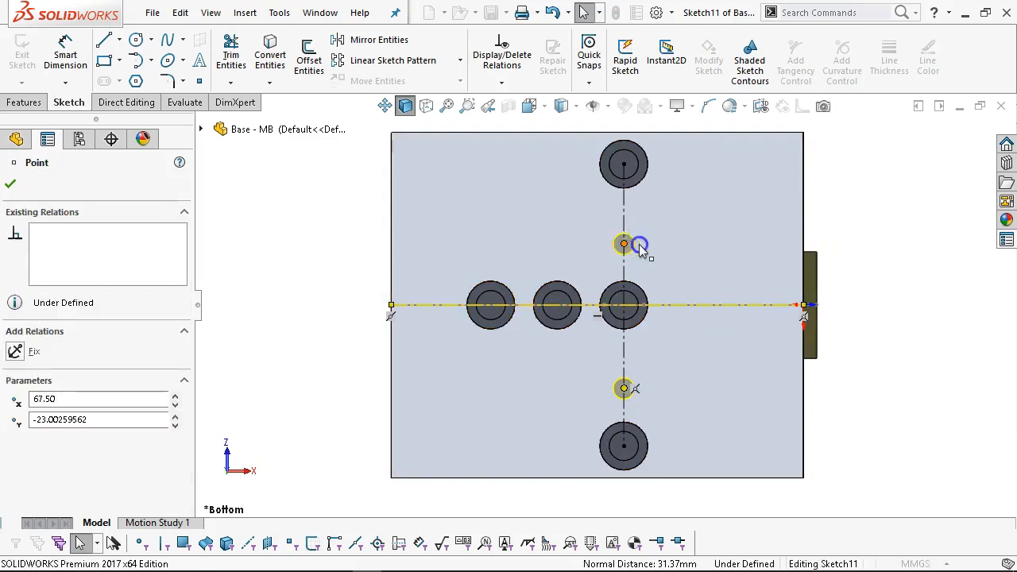
pyautogui.click(667, 172)
pyautogui.press('Escape')
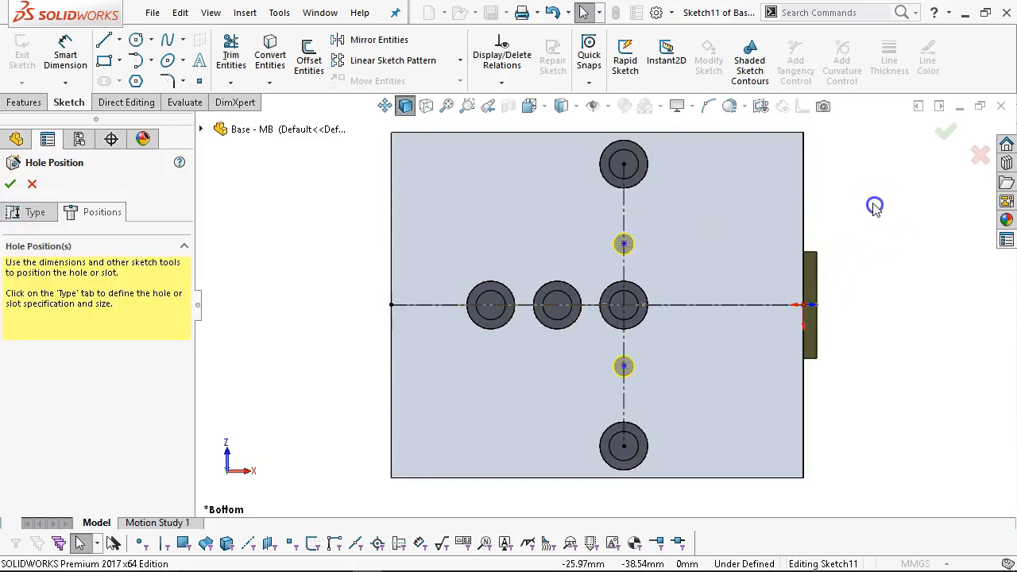
# Dimension the two hole points 50 mm apart and confirm the dowel hole feature.
pyautogui.rightClick(868, 195)
pyautogui.click(965, 177)
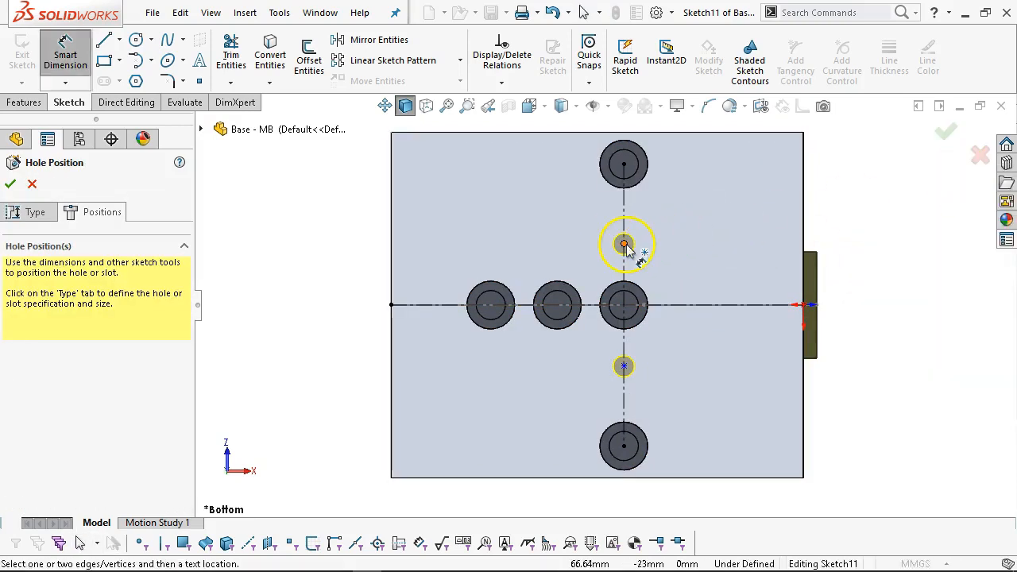
pyautogui.click(625, 245)
pyautogui.click(624, 367)
pyautogui.click(908, 305)
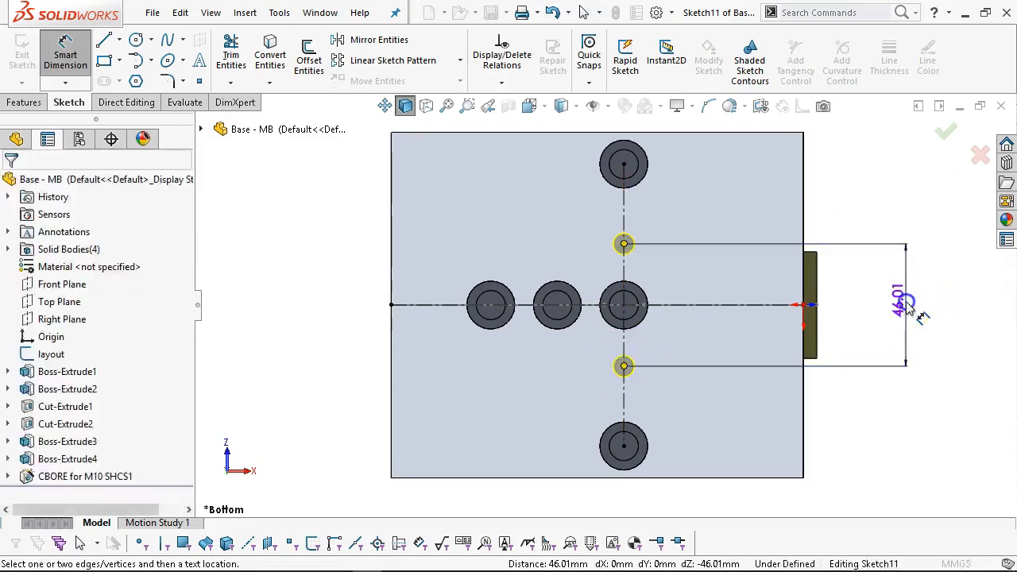
pyautogui.write('5')
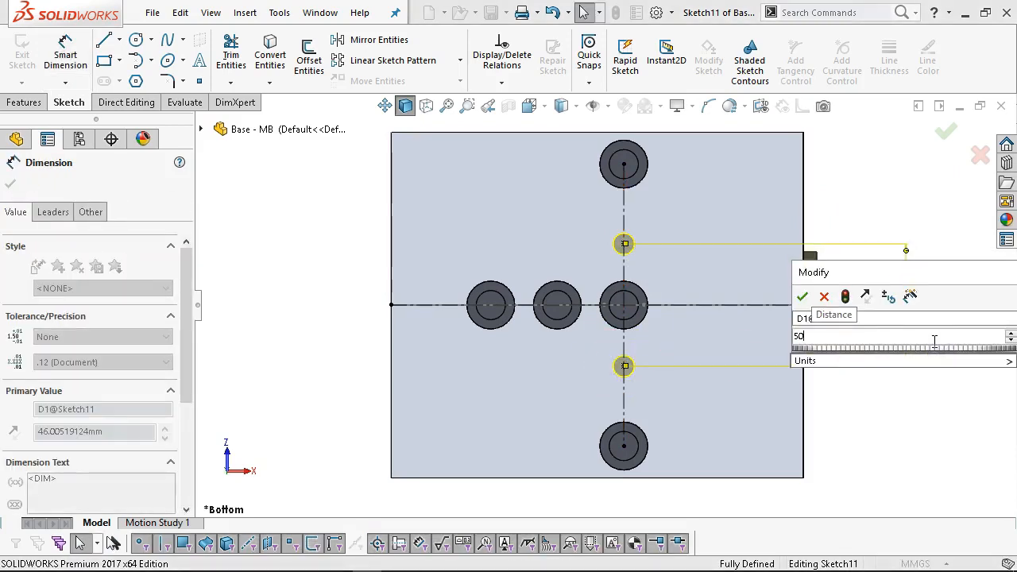
pyautogui.write('0')
pyautogui.press('Return')
pyautogui.rightClick(858, 179)
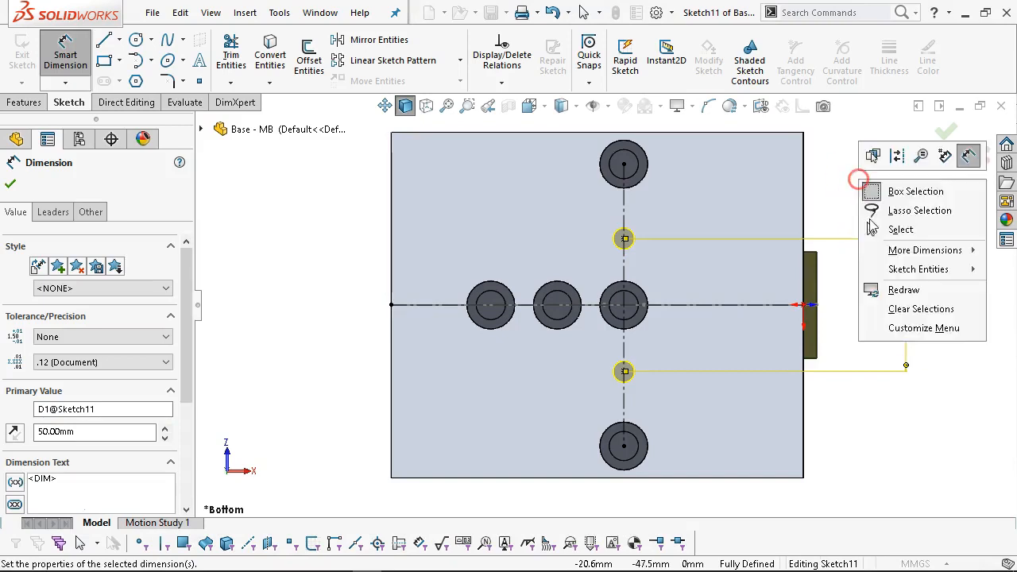
pyautogui.click(897, 229)
pyautogui.click(942, 131)
pyautogui.moveTo(874, 159); pyautogui.dragTo(673, 306, button='middle')
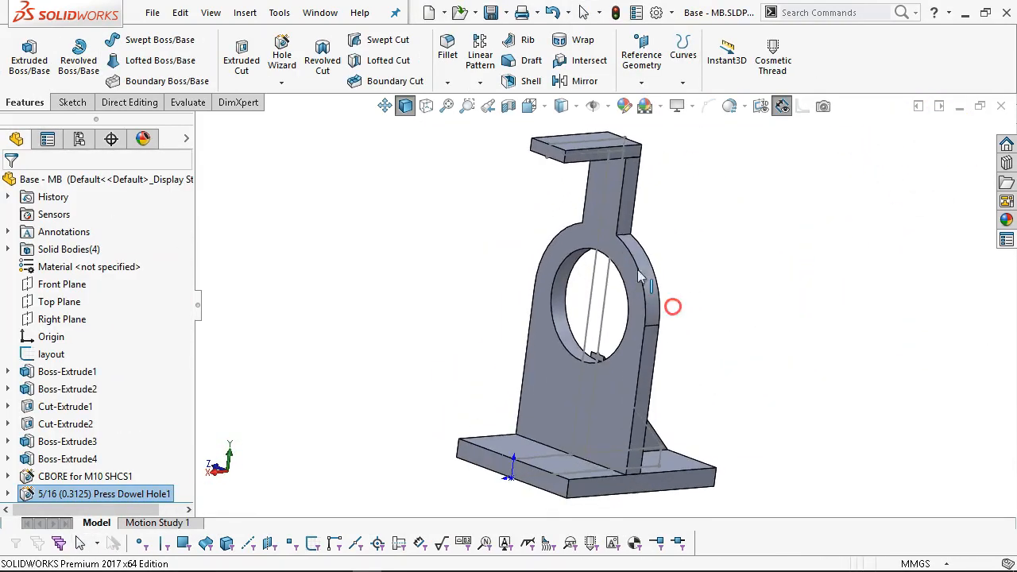
# Inspect the part with hidden edges and shaded display, ending in the Bottom view.
pyautogui.click(425, 106)
pyautogui.moveTo(513, 290); pyautogui.dragTo(524, 342, button='middle')
pyautogui.scroll(-5, 608, 459)
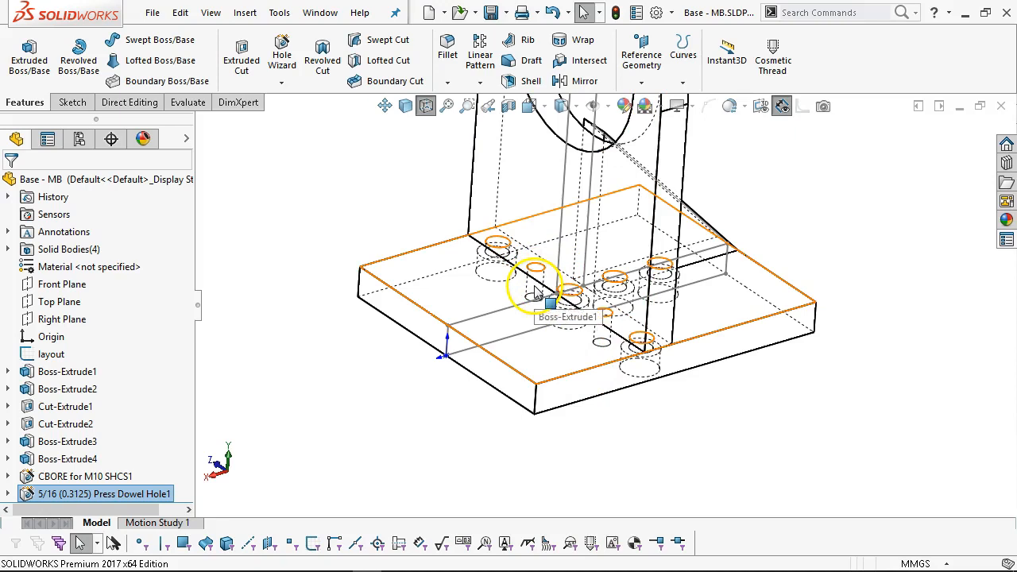
pyautogui.moveTo(642, 358)
pyautogui.mouseDown(button='middle')
pyautogui.moveTo(603, 346)
pyautogui.moveTo(657, 356)
pyautogui.mouseUp(button='middle')
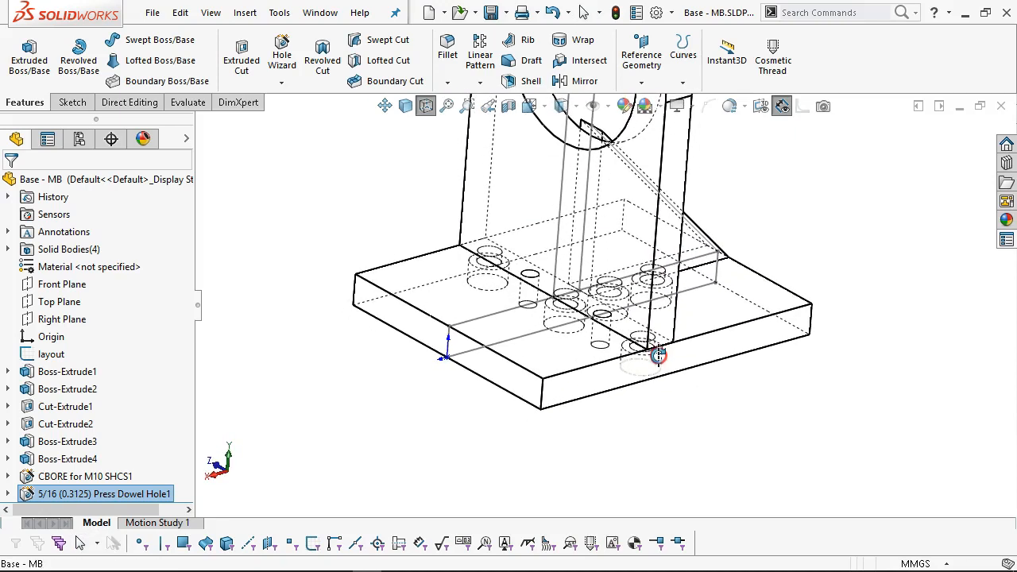
pyautogui.scroll(2, 631, 232)
pyautogui.moveTo(630, 235); pyautogui.dragTo(722, 263, button='middle')
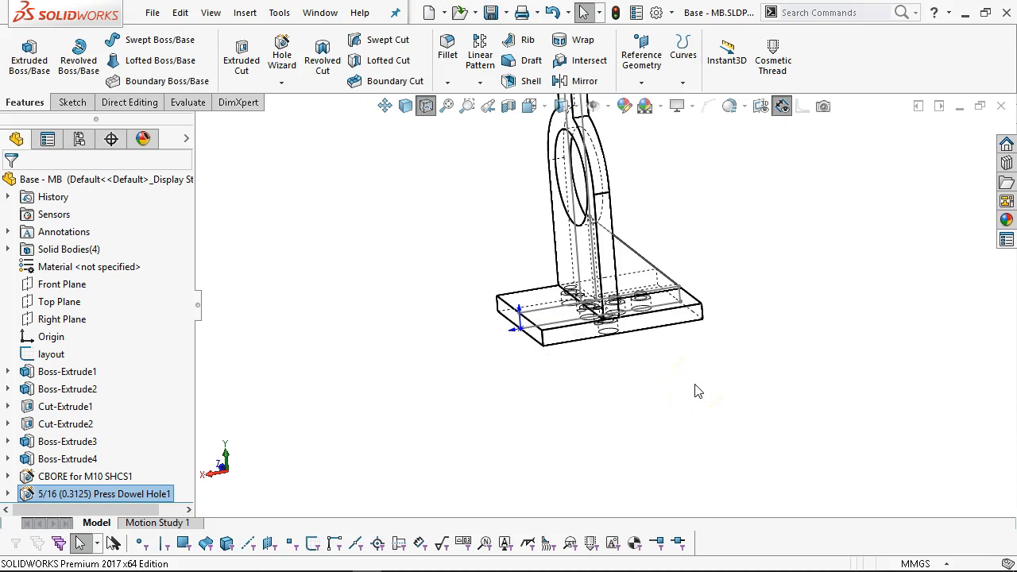
pyautogui.moveTo(690, 373); pyautogui.dragTo(717, 386, button='middle')
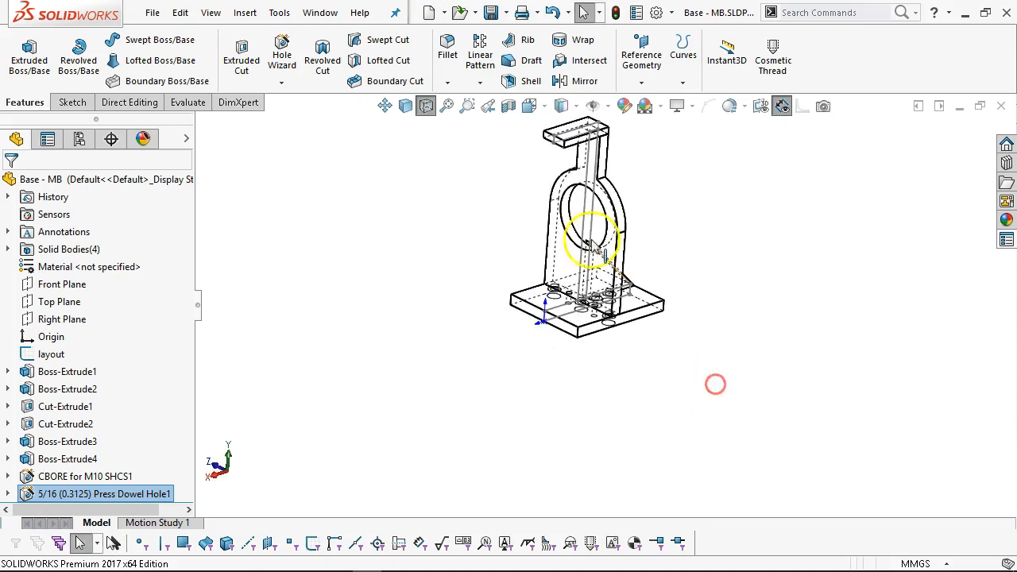
pyautogui.click(405, 105)
pyautogui.moveTo(705, 259)
pyautogui.mouseDown(button='middle')
pyautogui.moveTo(694, 199)
pyautogui.moveTo(710, 270)
pyautogui.mouseUp(button='middle')
pyautogui.moveTo(571, 274); pyautogui.dragTo(640, 198, button='middle')
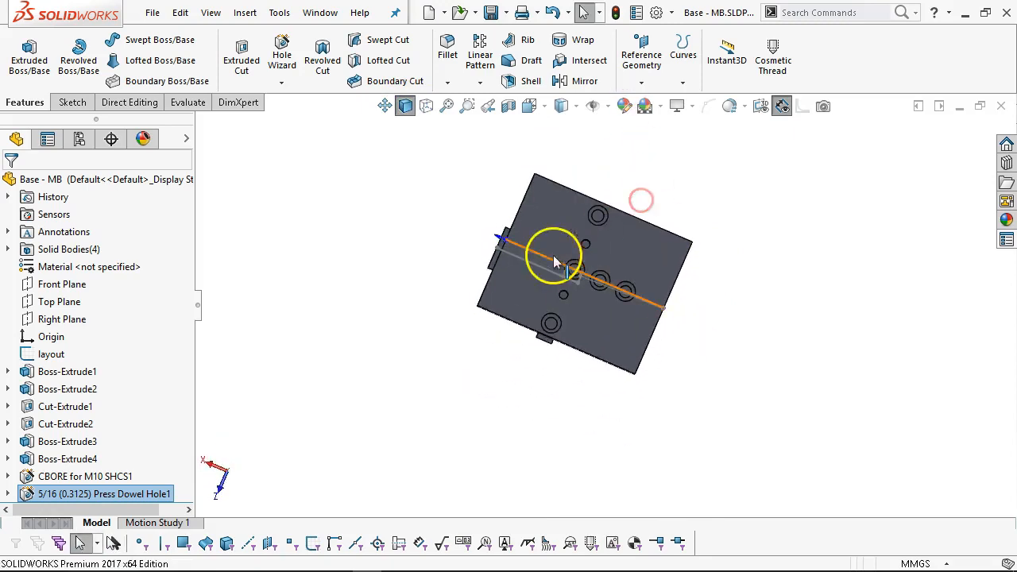
pyautogui.scroll(-1, 600, 274)
pyautogui.hotkey('ctrl', '6')
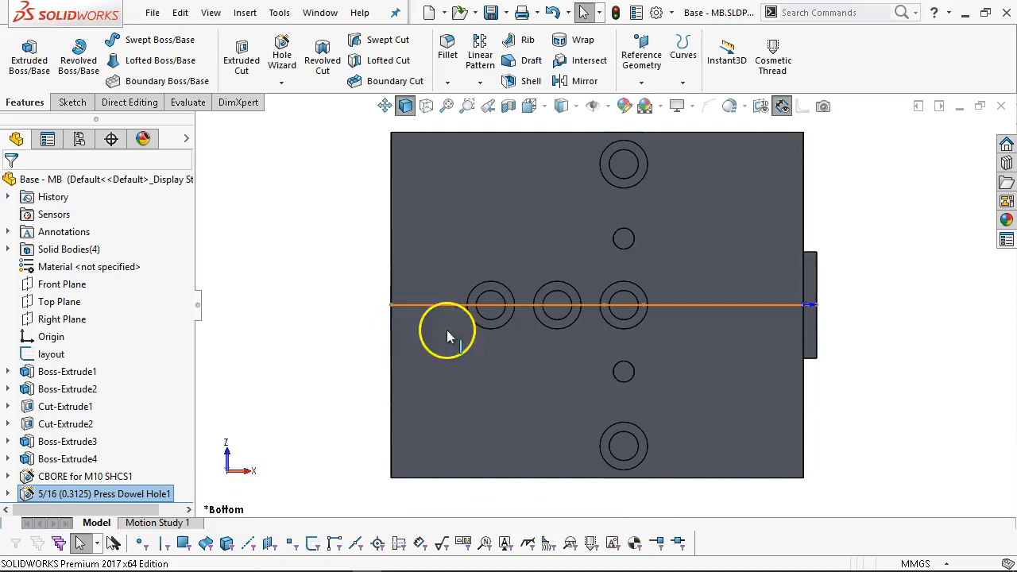
# Hide the layout sketch and start a Hole Wizard hole on the base plate's underside.
pyautogui.rightClick(63, 353)
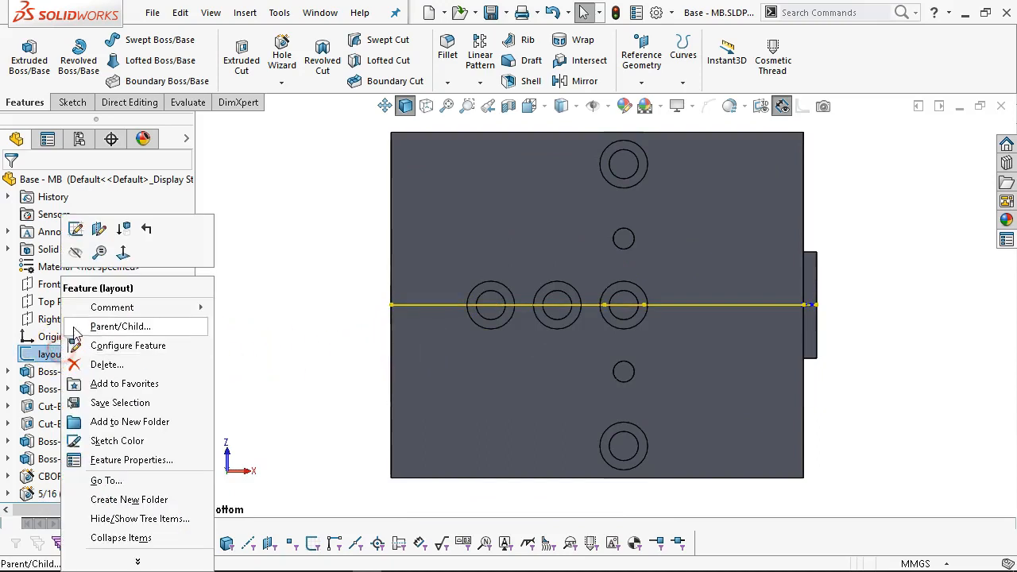
pyautogui.click(81, 251)
pyautogui.scroll(-2, 653, 337)
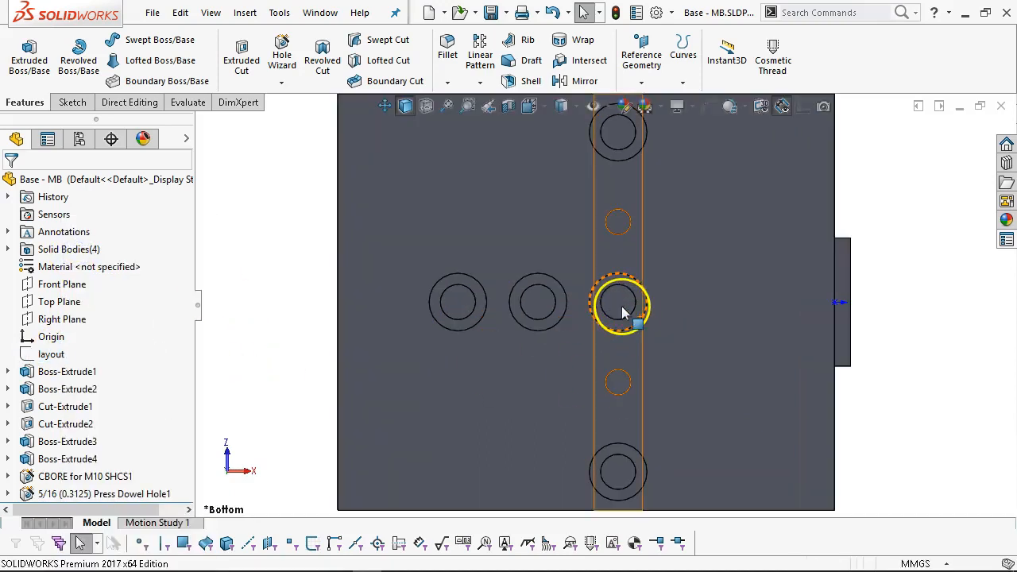
pyautogui.click(621, 308)
pyautogui.rightClick(695, 312)
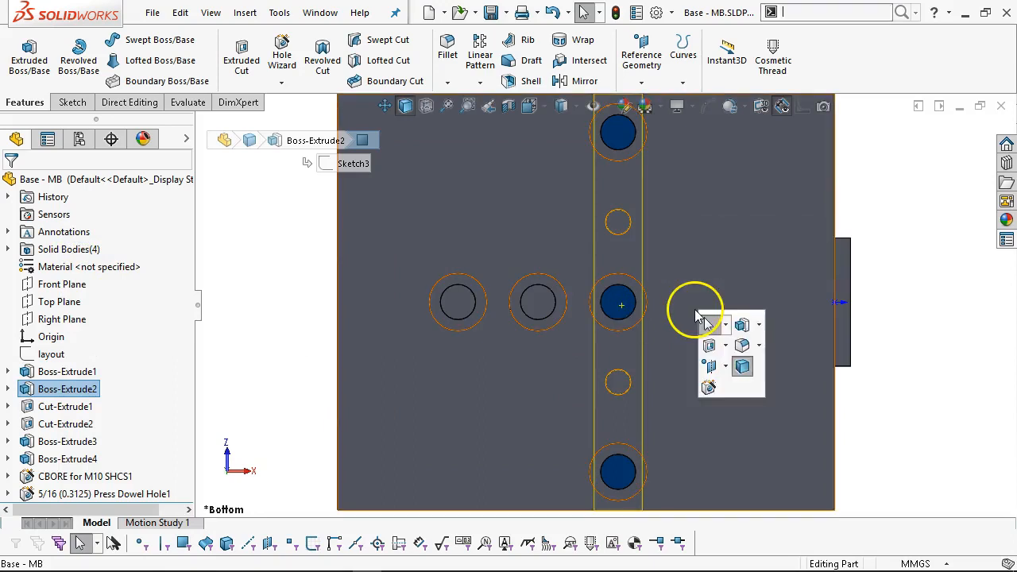
pyautogui.click(706, 386)
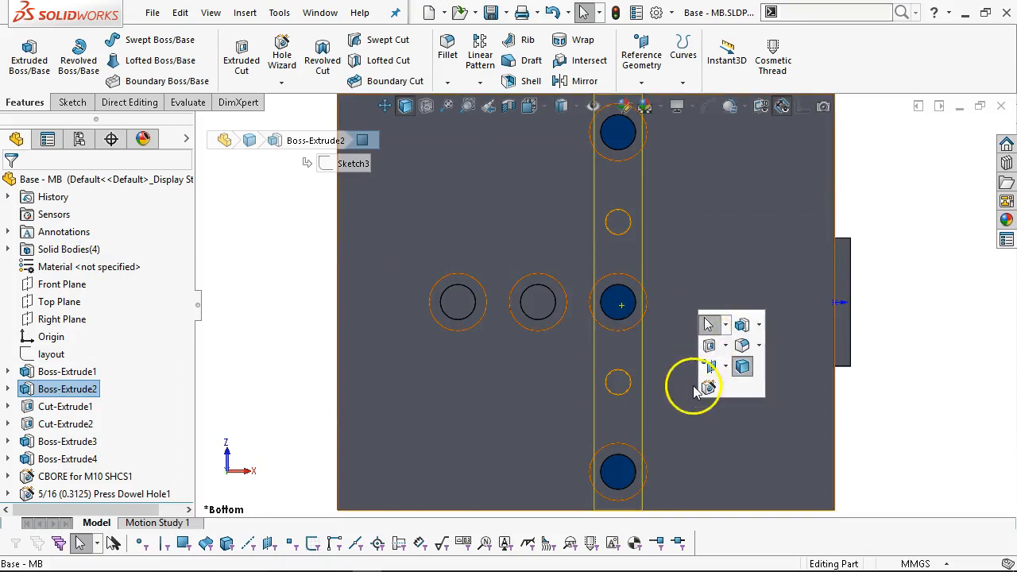
pyautogui.click(621, 324)
# Make the hole an ANSI Metric tapped hole of size M10x1.25.
pyautogui.click(555, 258)
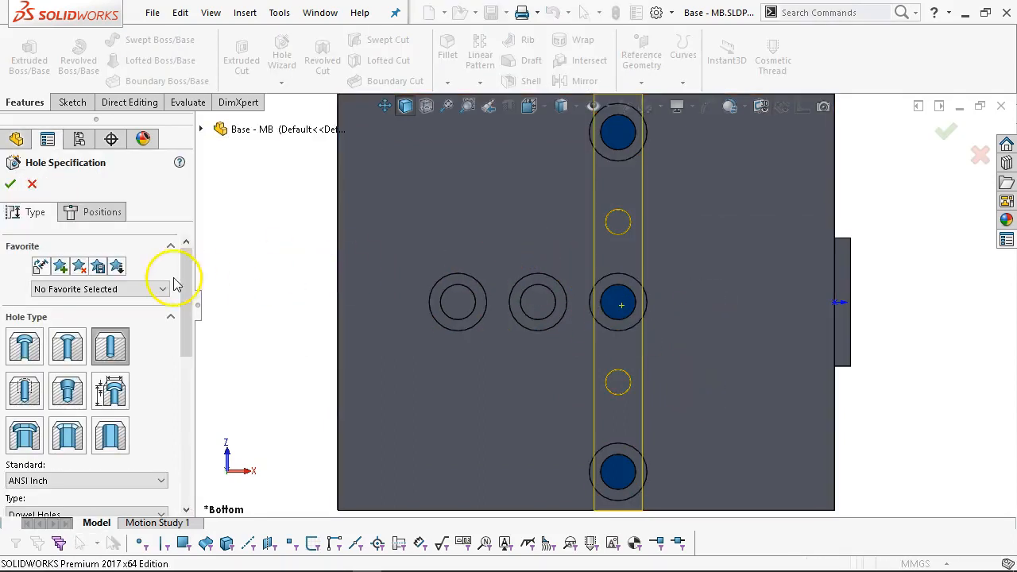
pyautogui.moveTo(188, 294); pyautogui.dragTo(185, 325)
pyautogui.click(24, 324)
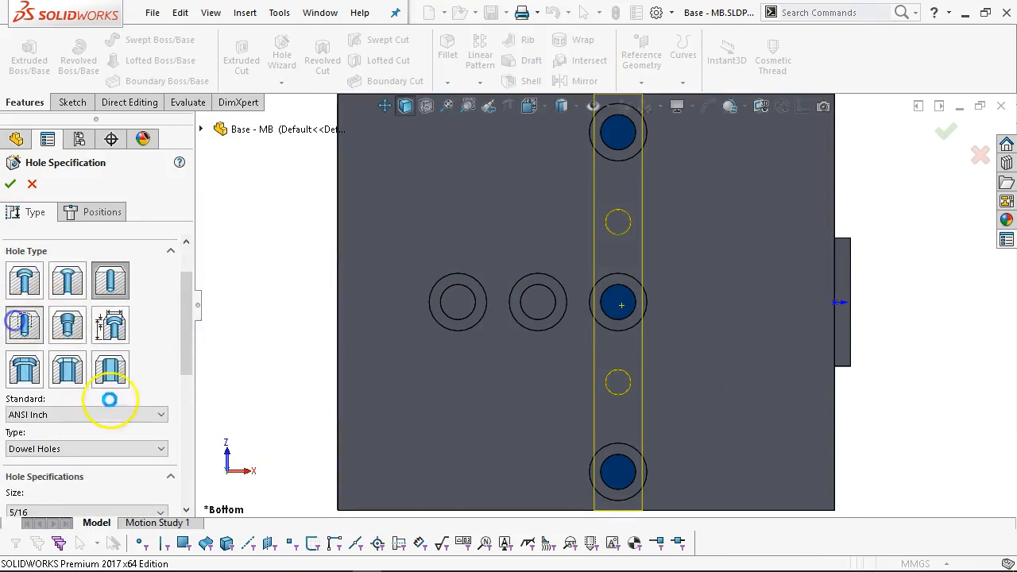
pyautogui.click(91, 415)
pyautogui.click(80, 437)
pyautogui.moveTo(186, 342); pyautogui.dragTo(184, 408)
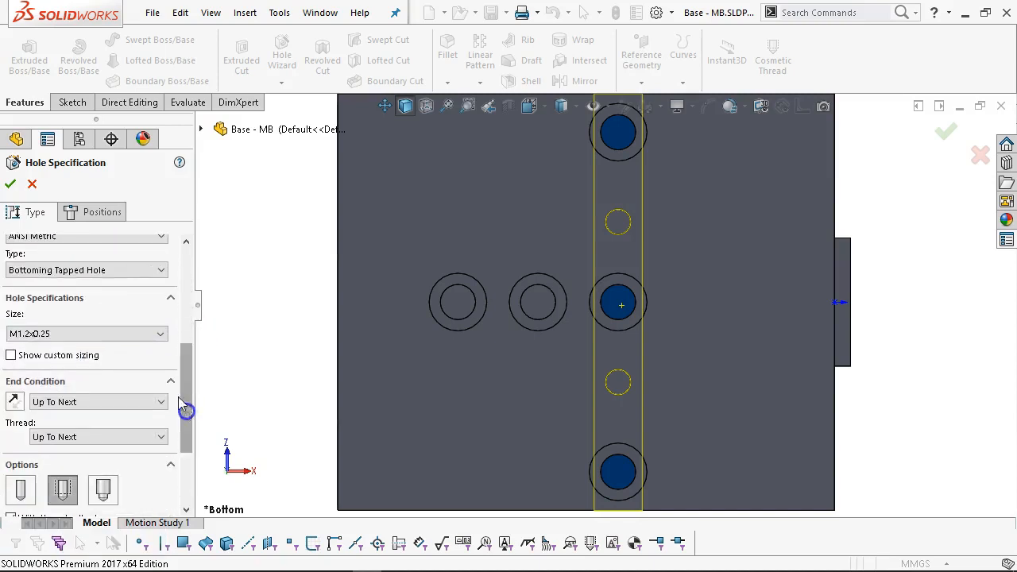
pyautogui.click(127, 334)
pyautogui.scroll(-3, 87, 422)
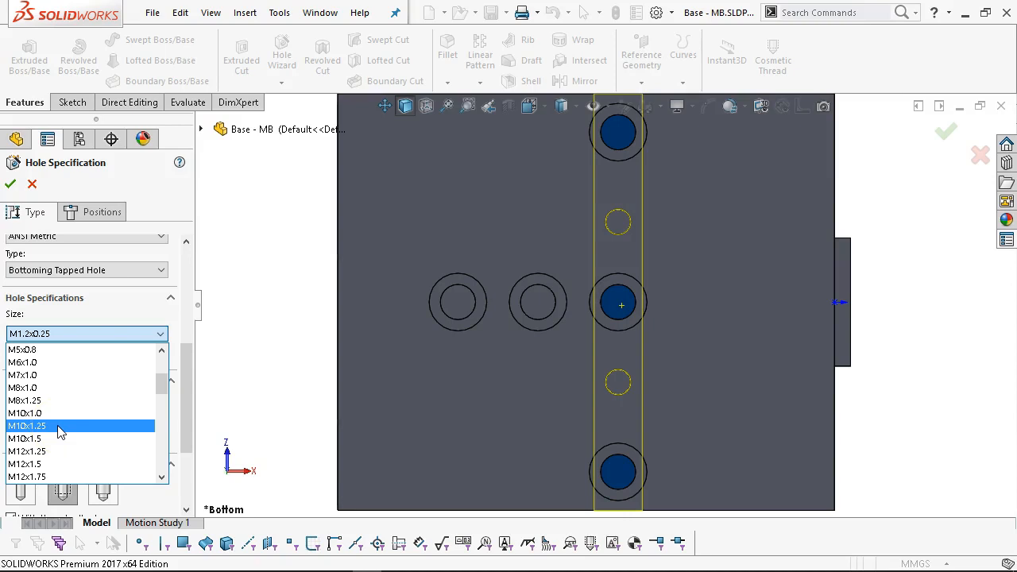
pyautogui.click(61, 427)
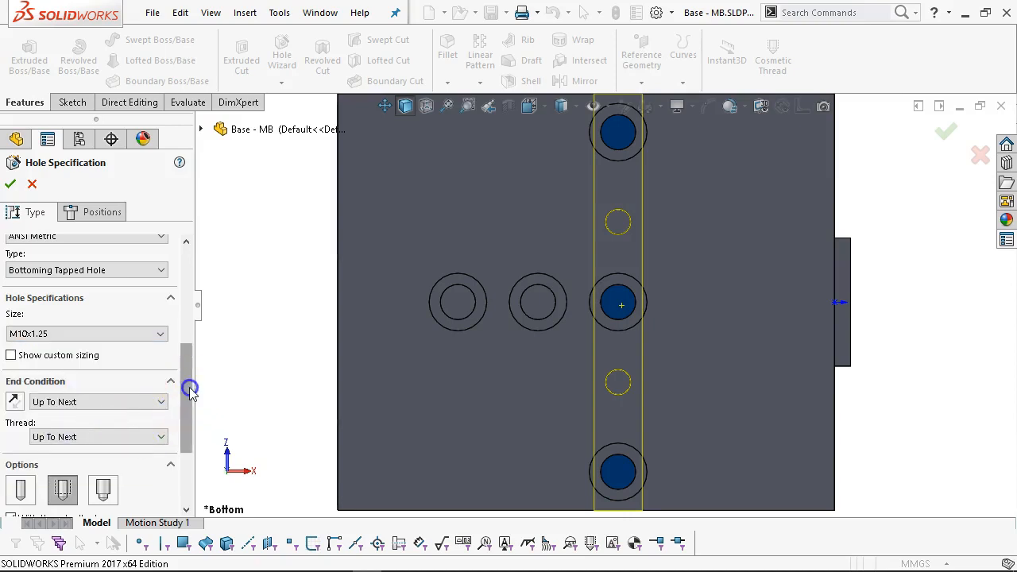
# Set a Blind end condition 30 mm deep with a 25 mm thread depth.
pyautogui.moveTo(188, 393); pyautogui.dragTo(187, 431)
pyautogui.click(149, 312)
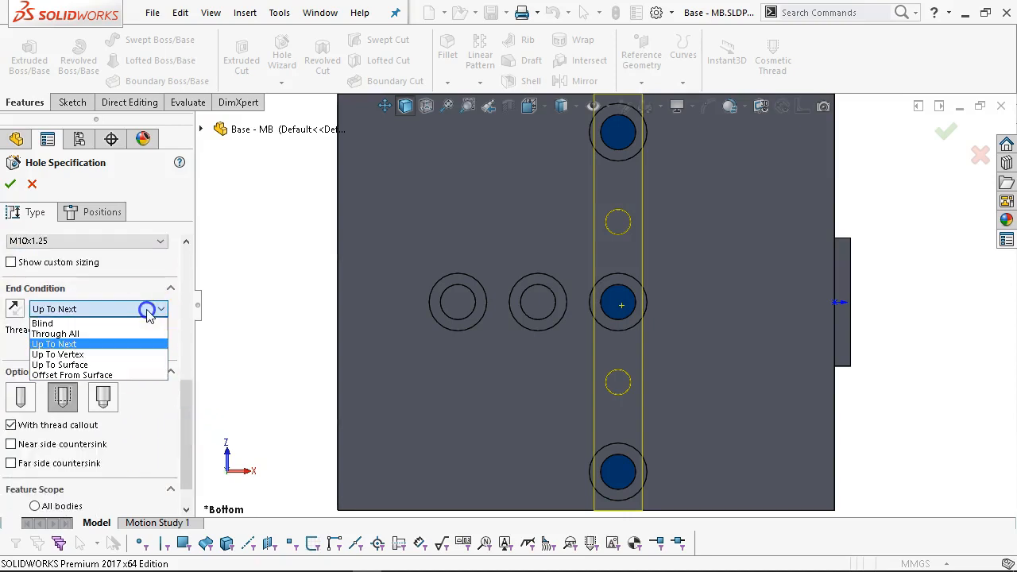
pyautogui.click(103, 323)
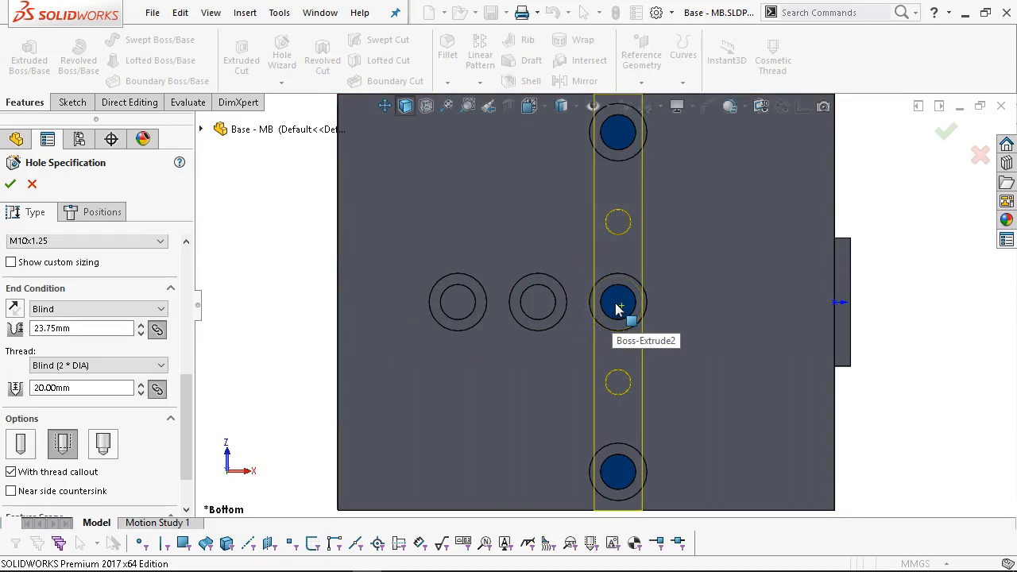
pyautogui.moveTo(618, 308); pyautogui.dragTo(743, 389, button='middle')
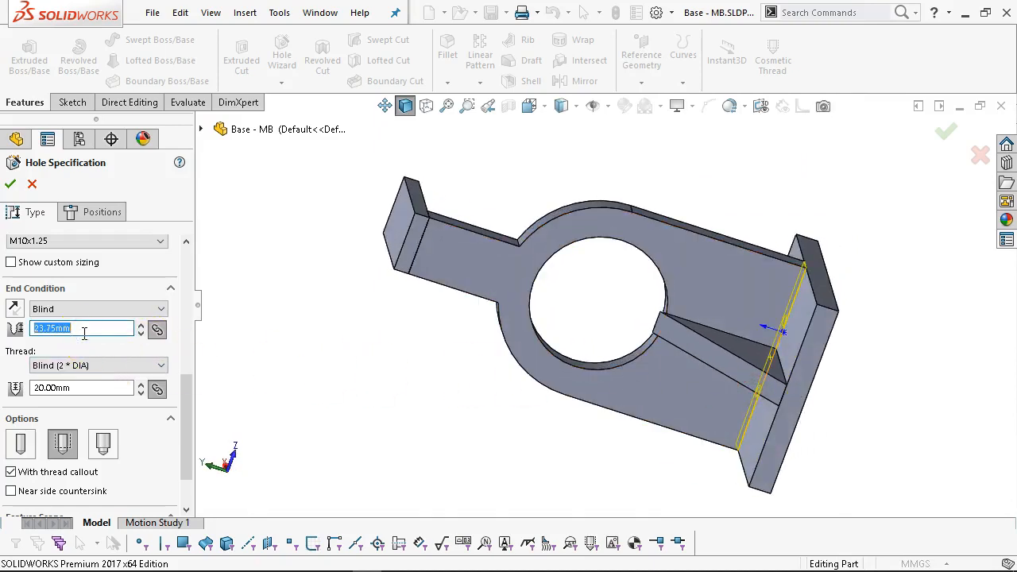
pyautogui.write('30')
pyautogui.press('Return')
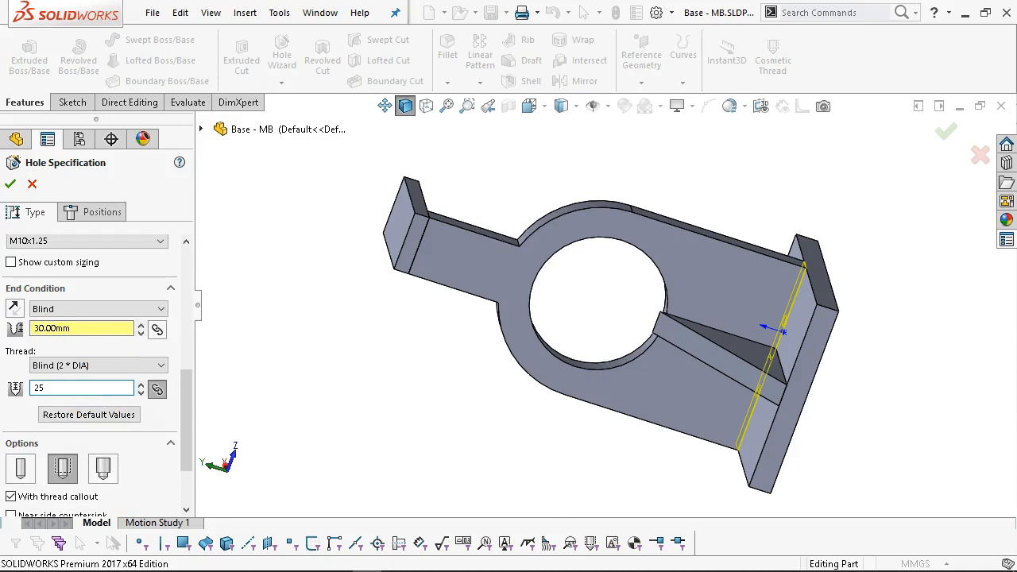
pyautogui.press('Return')
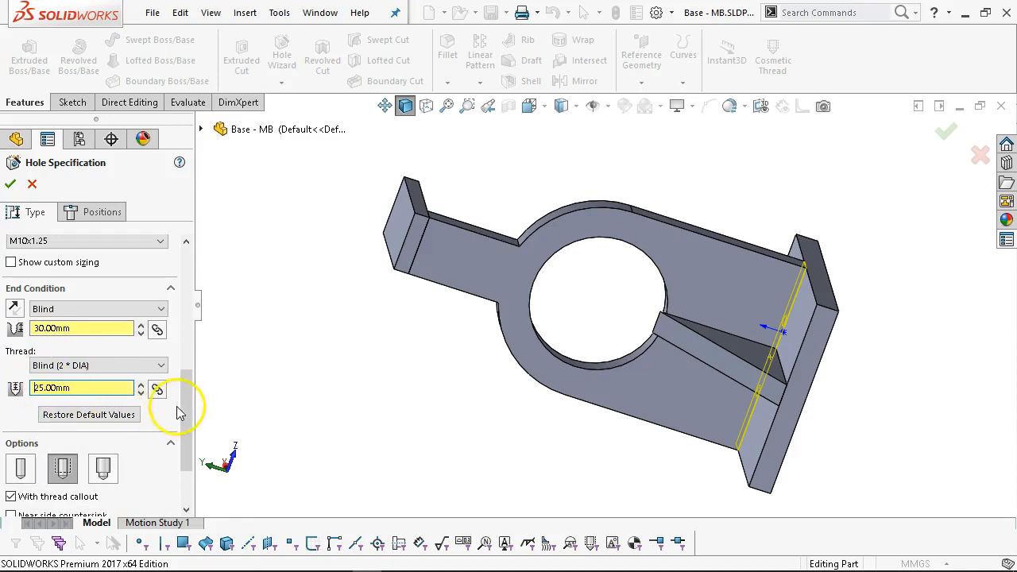
pyautogui.moveTo(186, 401)
pyautogui.mouseDown()
pyautogui.moveTo(188, 469)
pyautogui.moveTo(198, 334)
pyautogui.mouseUp()
# Place M10x1.25 tapped holes at the five counterbored hole centres, confirm, and show hidden lines.
pyautogui.click(101, 216)
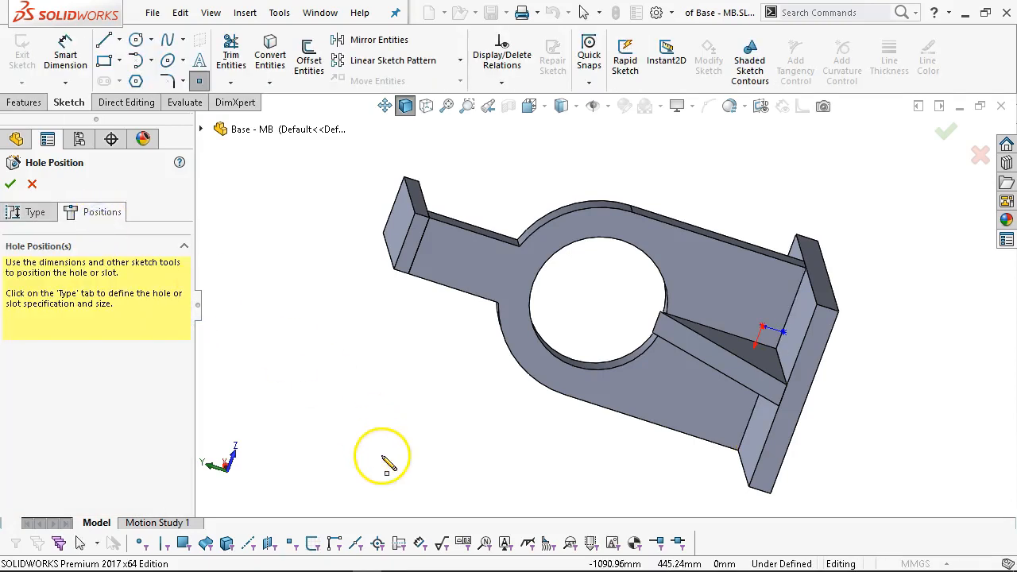
pyautogui.hotkey('ctrl', '6')
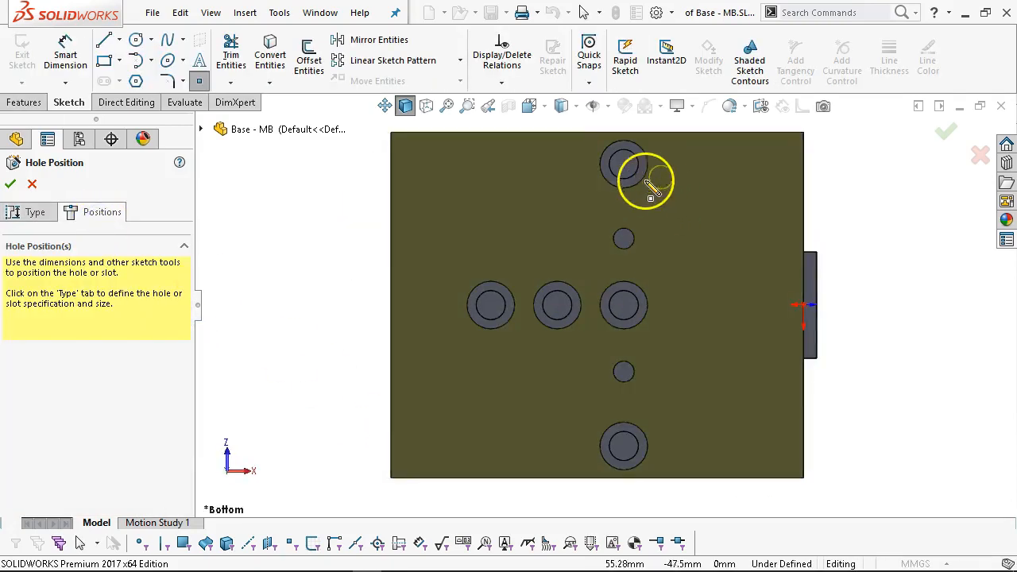
pyautogui.click(624, 164)
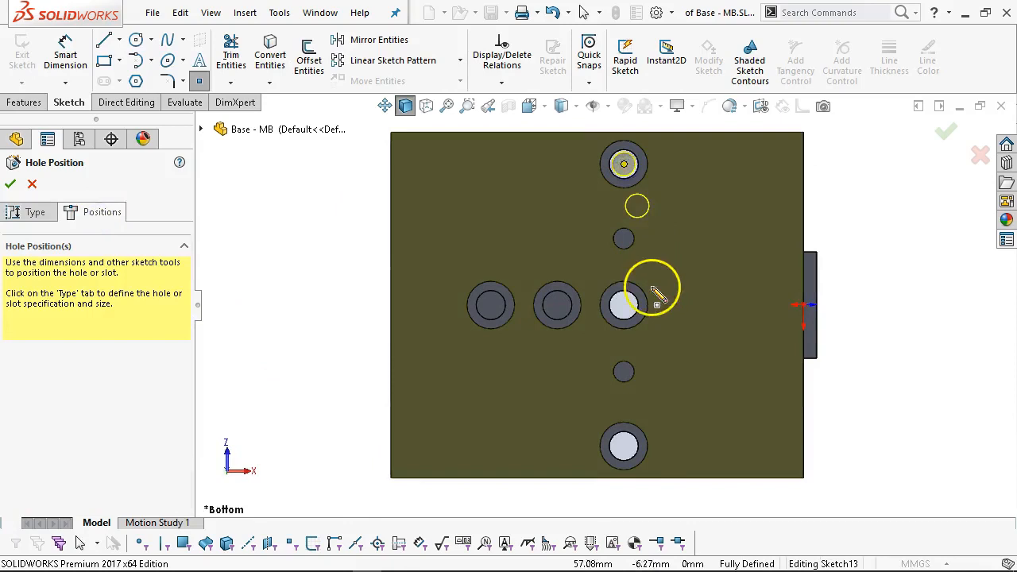
pyautogui.click(624, 305)
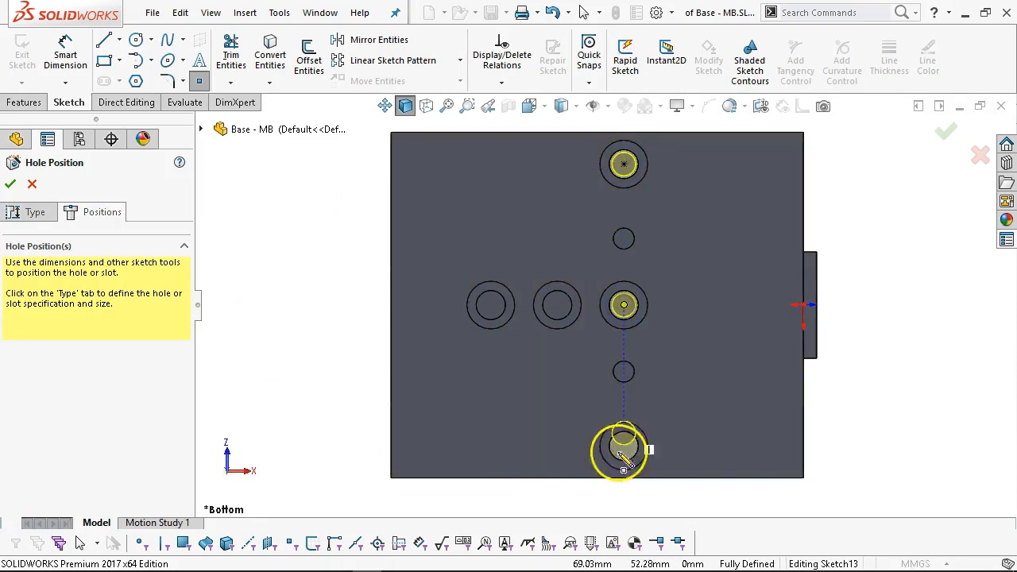
pyautogui.click(618, 446)
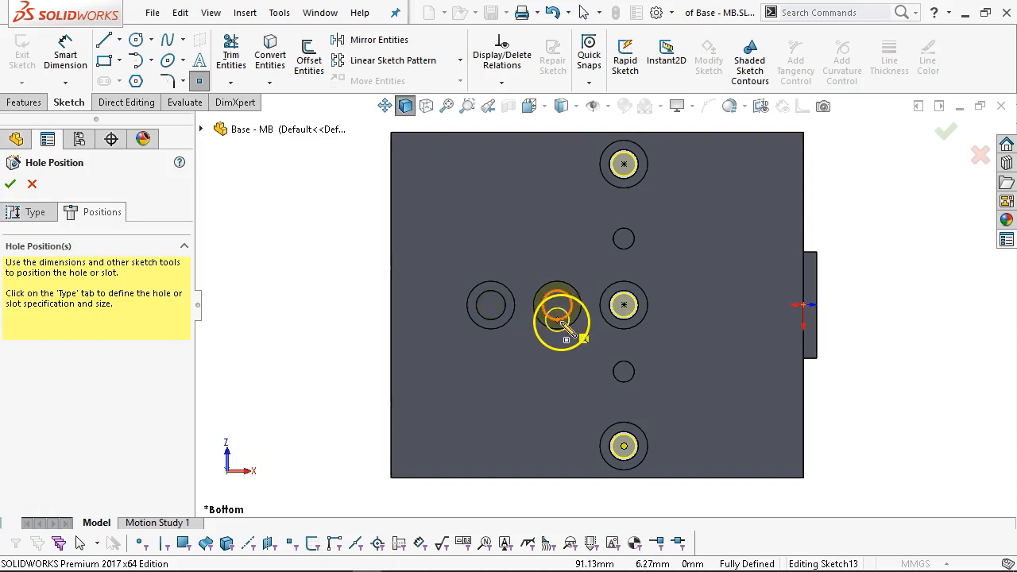
pyautogui.click(557, 304)
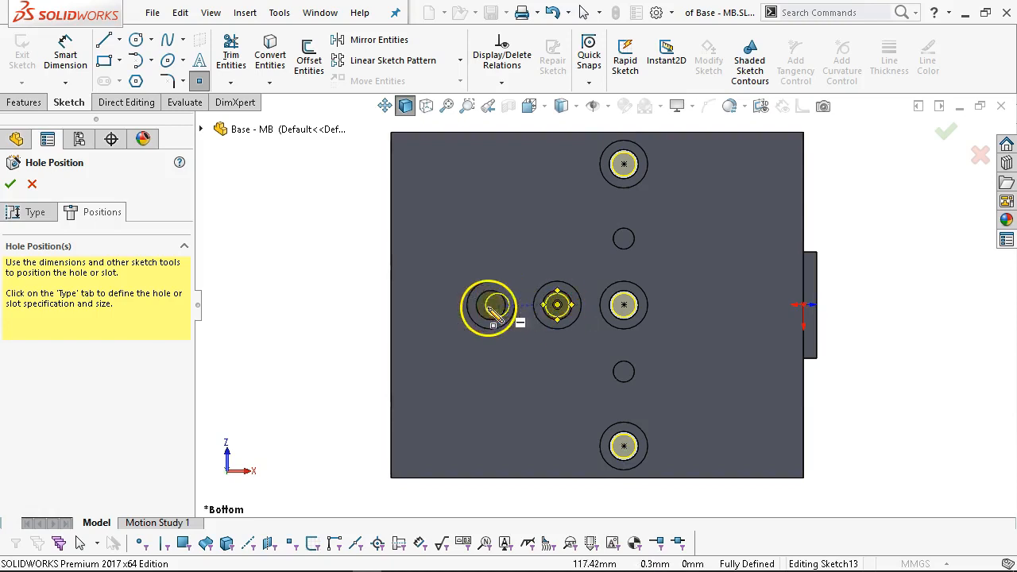
pyautogui.click(490, 305)
pyautogui.rightClick(278, 248)
pyautogui.click(316, 256)
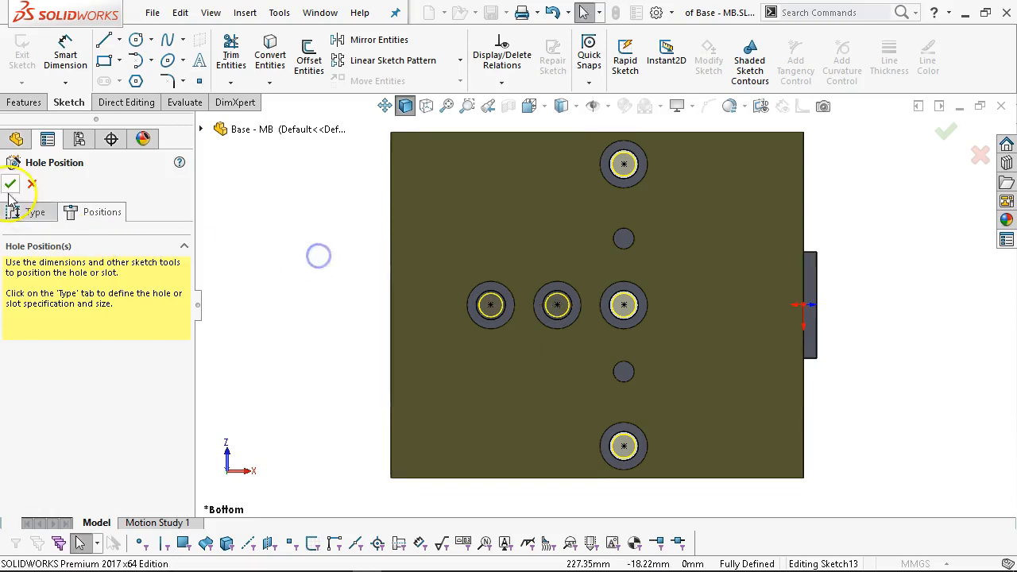
pyautogui.click(9, 184)
pyautogui.moveTo(320, 238); pyautogui.dragTo(491, 289, button='middle')
pyautogui.click(425, 106)
# Orbit beneath the base plate, snap to the Bottom view and shade it with edges.
pyautogui.moveTo(491, 291); pyautogui.dragTo(483, 315, button='middle')
pyautogui.scroll(-2, 660, 434)
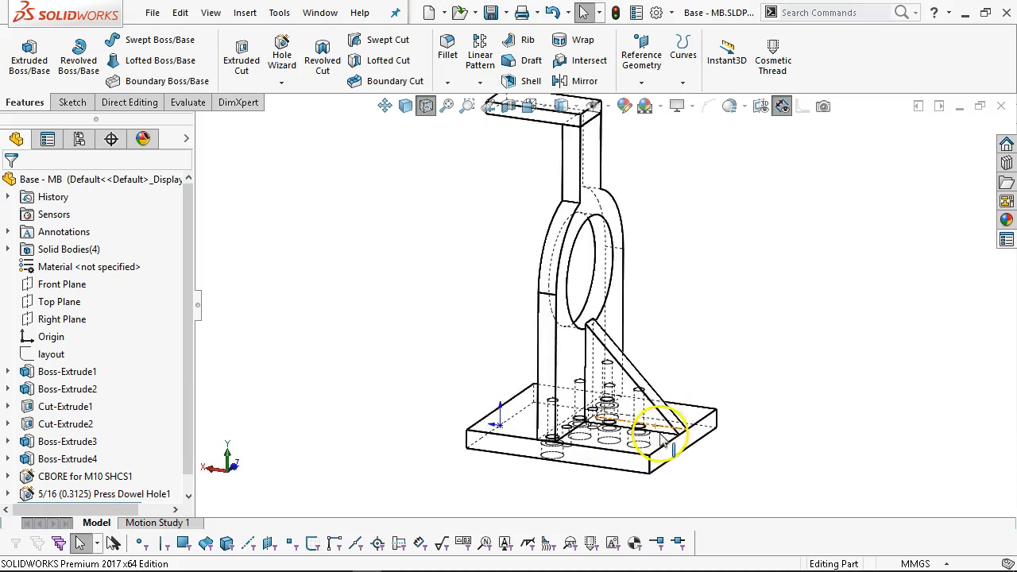
pyautogui.moveTo(596, 342)
pyautogui.mouseDown(button='middle')
pyautogui.moveTo(588, 296)
pyautogui.moveTo(545, 281)
pyautogui.moveTo(535, 288)
pyautogui.moveTo(595, 358)
pyautogui.mouseUp(button='middle')
pyautogui.moveTo(731, 374); pyautogui.dragTo(760, 164, button='middle')
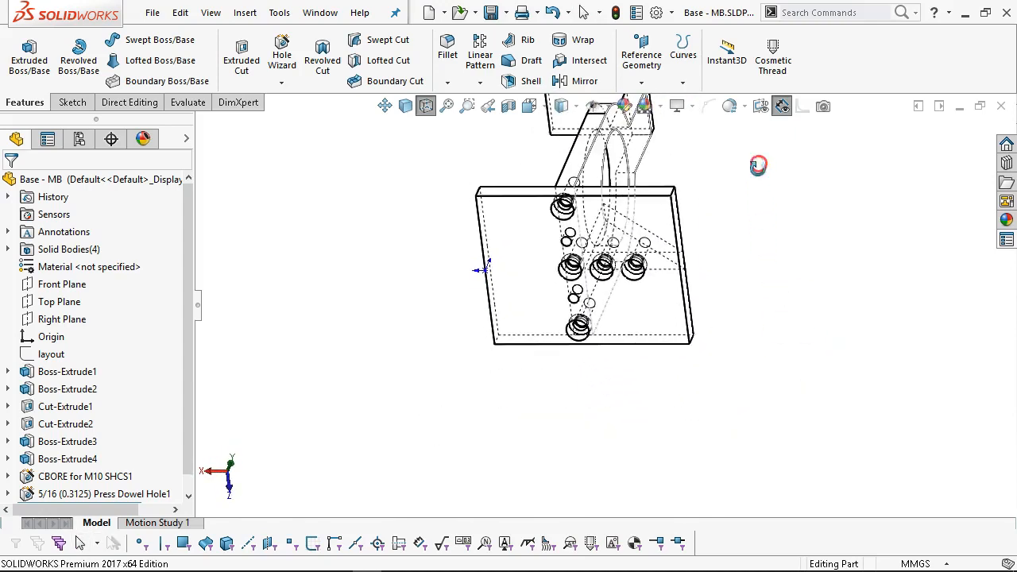
pyautogui.hotkey('ctrl', '6')
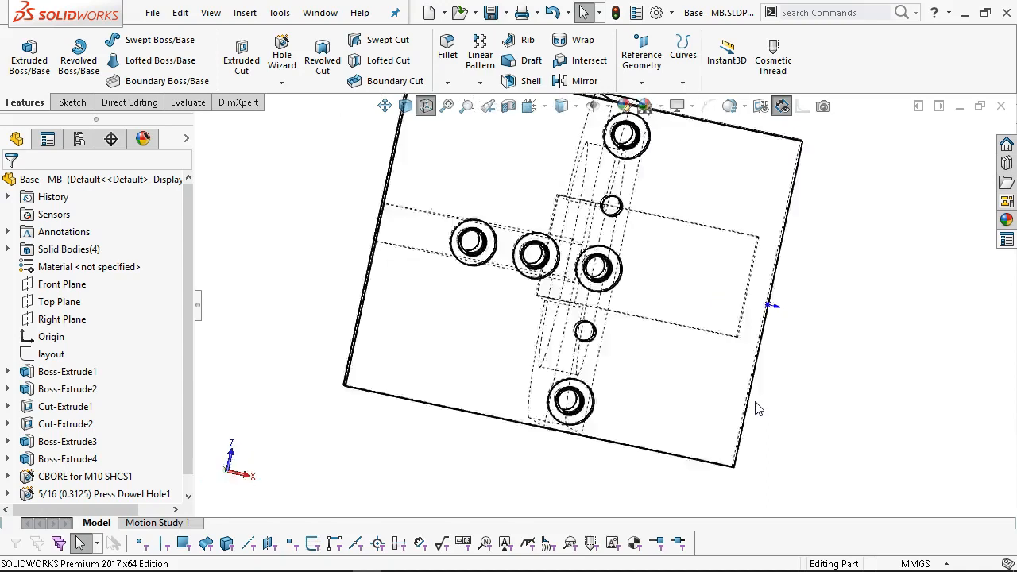
pyautogui.click(405, 107)
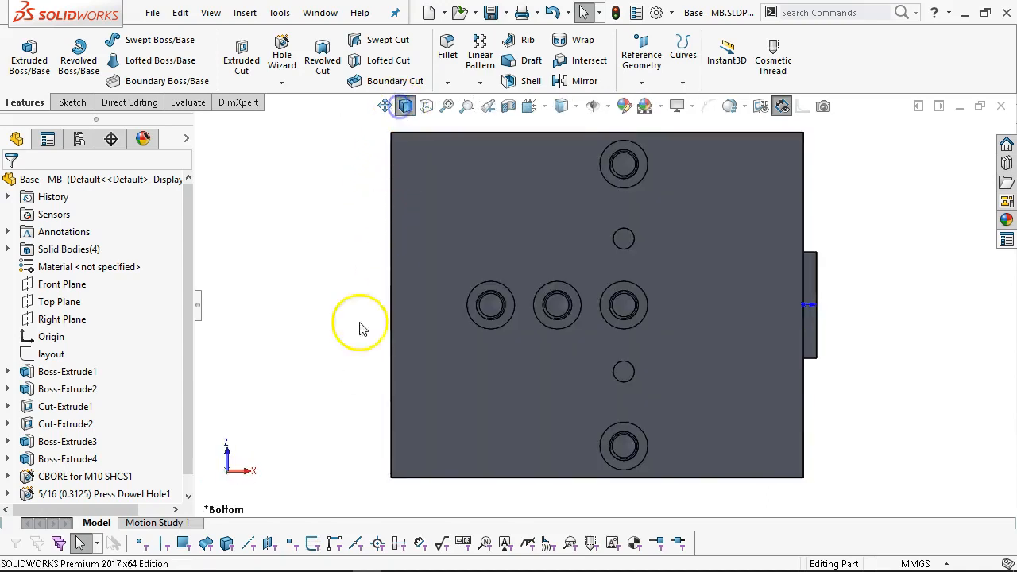
pyautogui.scroll(-1, 177, 420)
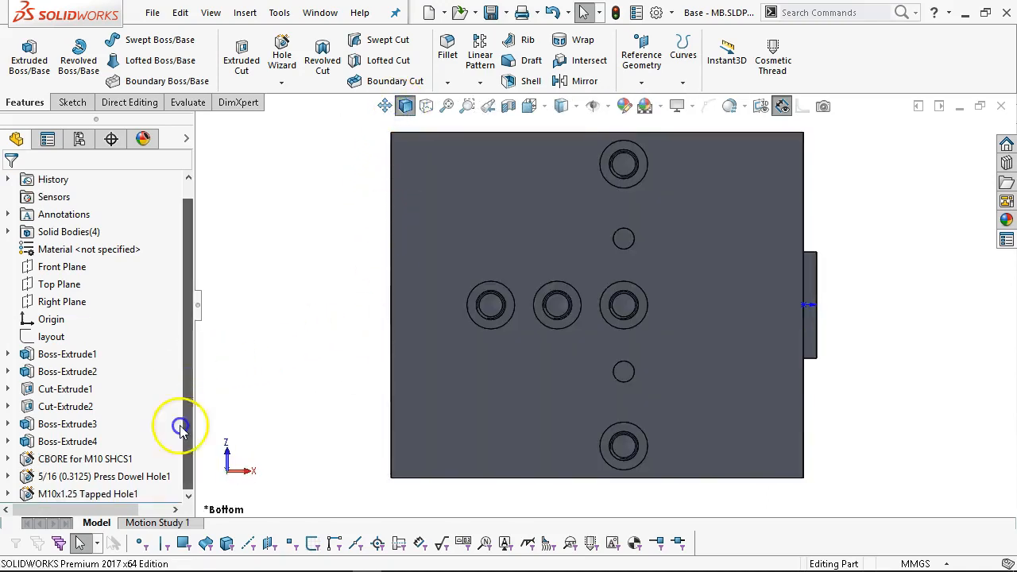
# Start a hole on the plate's underside as a Clearance-fit dowel hole, entering a 25 depth.
pyautogui.click(621, 251)
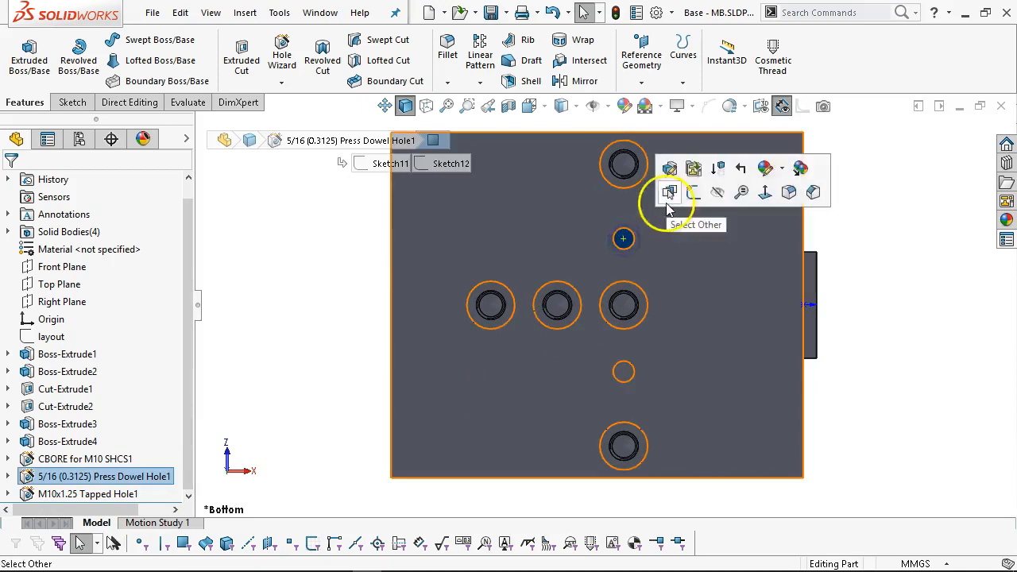
pyautogui.click(723, 310)
pyautogui.click(747, 385)
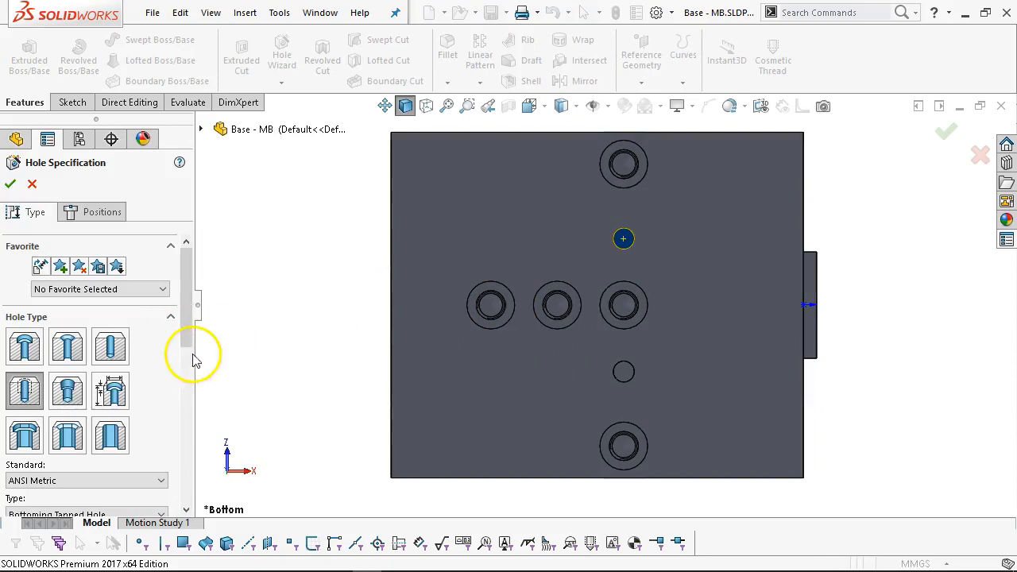
pyautogui.moveTo(185, 310)
pyautogui.mouseDown()
pyautogui.moveTo(184, 433)
pyautogui.moveTo(185, 321)
pyautogui.mouseUp()
pyautogui.click(103, 311)
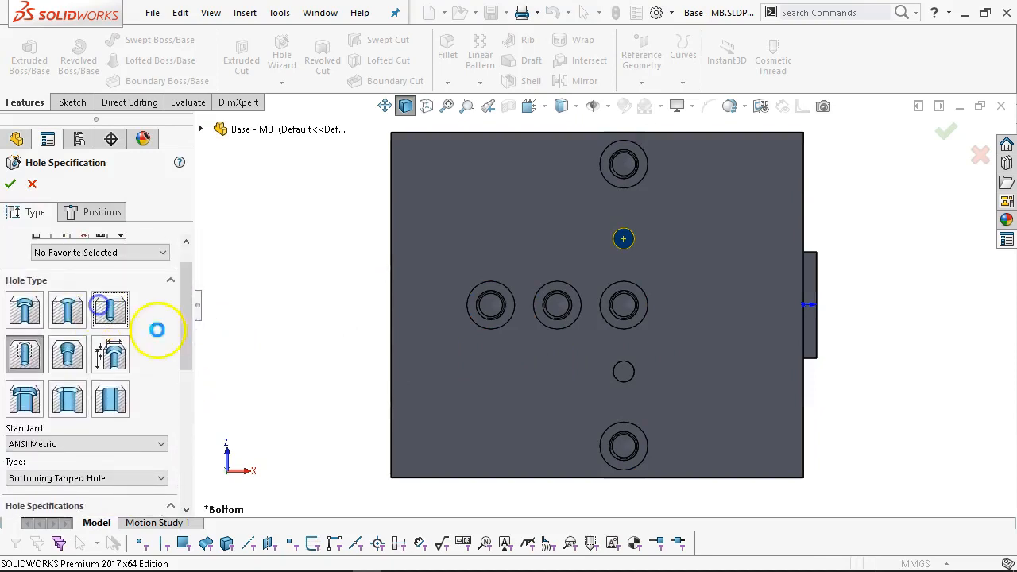
pyautogui.moveTo(186, 341); pyautogui.dragTo(163, 393)
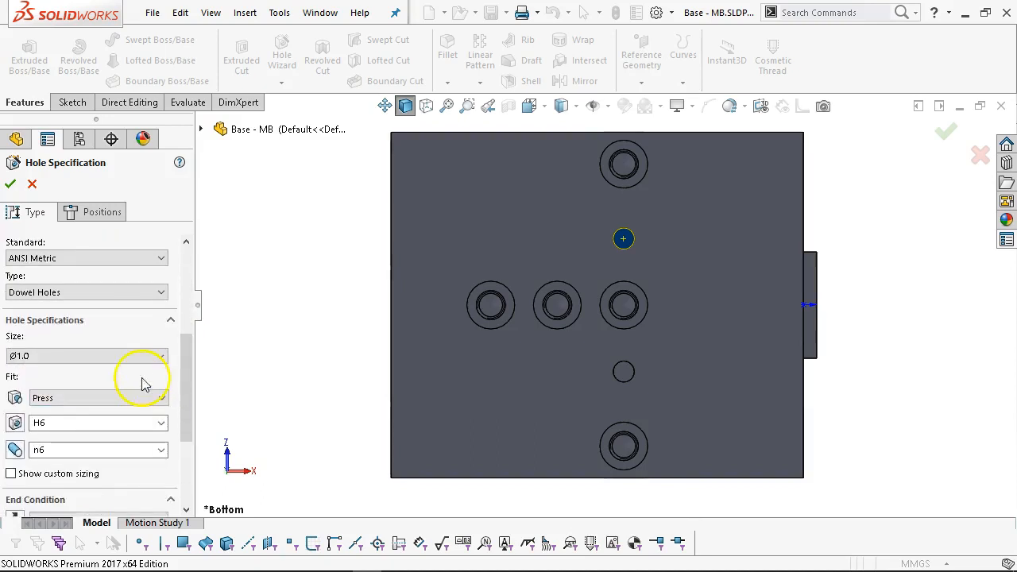
pyautogui.click(97, 397)
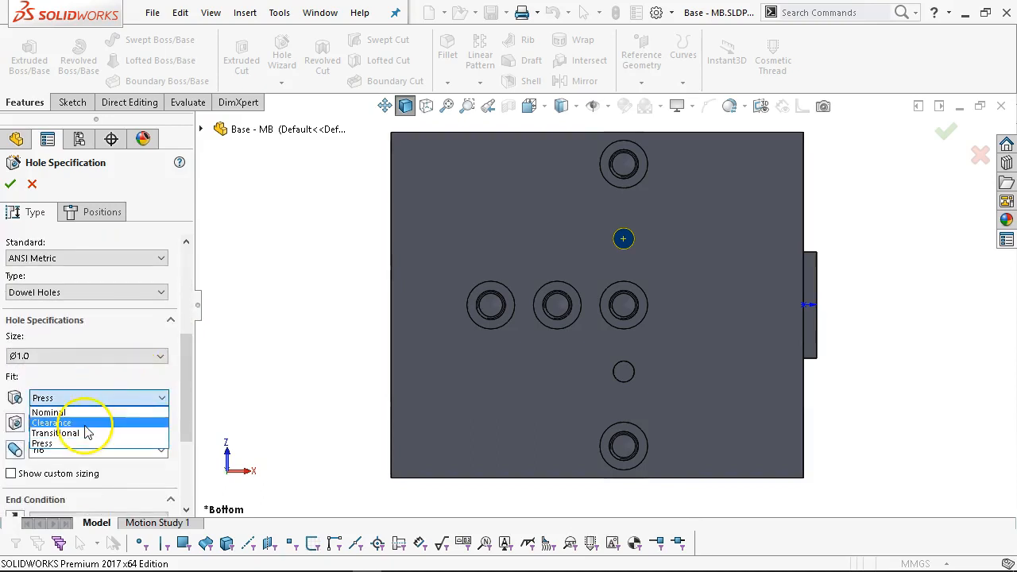
pyautogui.click(83, 423)
pyautogui.moveTo(189, 386); pyautogui.dragTo(184, 471)
pyautogui.click(78, 383)
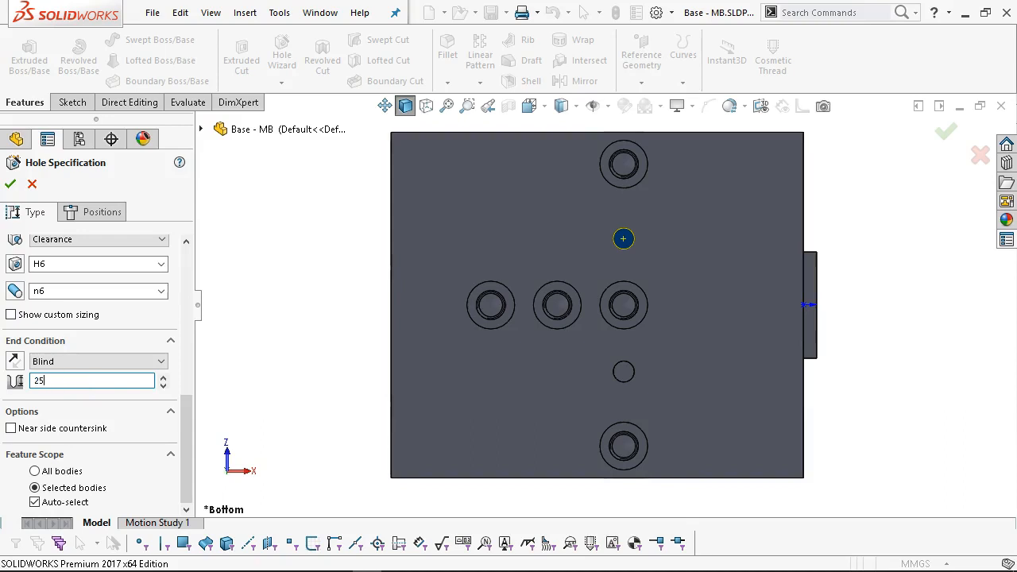
# Place Ø1.0mm clearance dowel holes at the two small hole centres and confirm the feature.
pyautogui.click(103, 213)
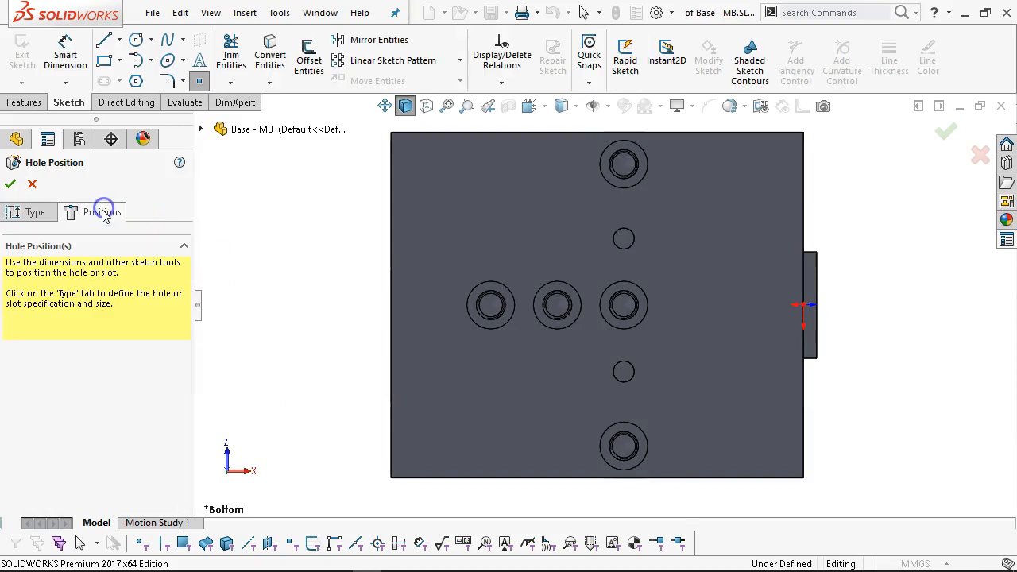
pyautogui.click(622, 240)
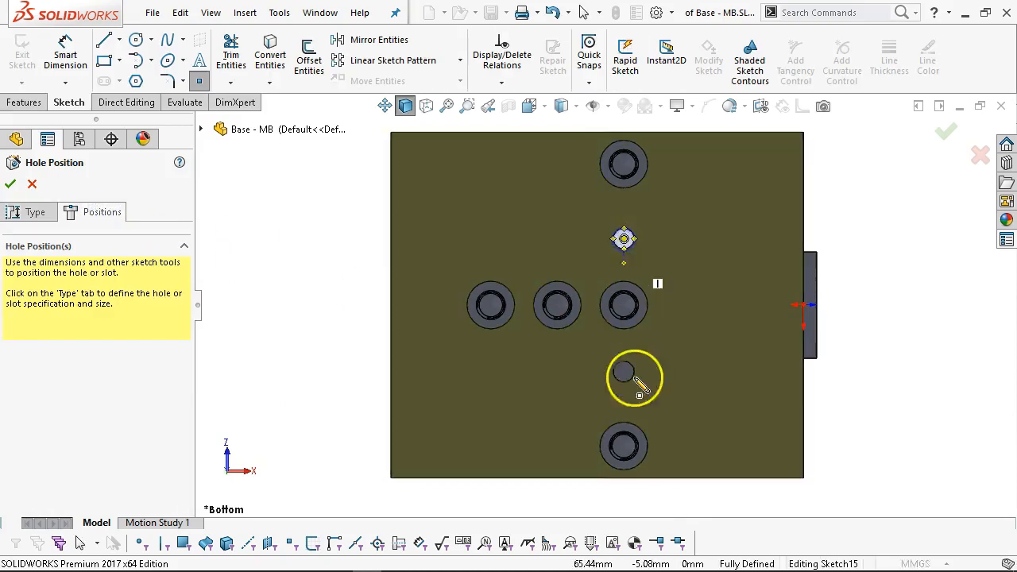
pyautogui.click(624, 373)
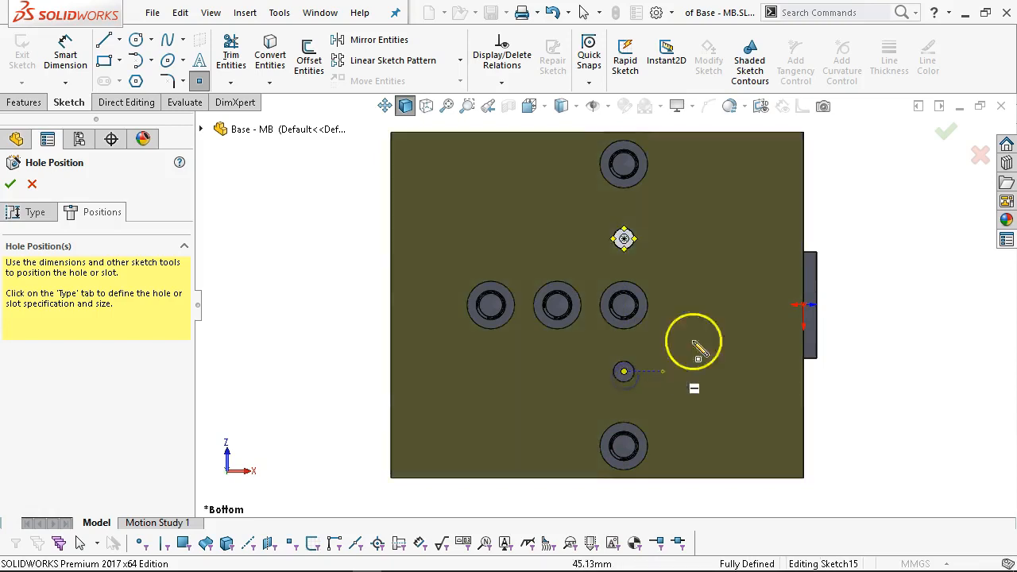
pyautogui.rightClick(835, 199)
pyautogui.click(874, 204)
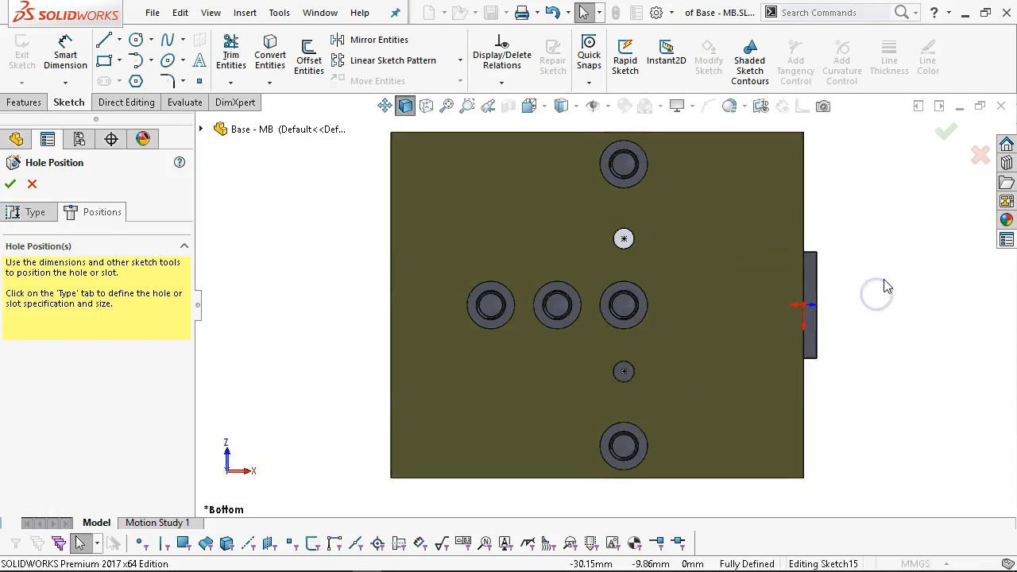
pyautogui.hotkey('ctrl', '7')
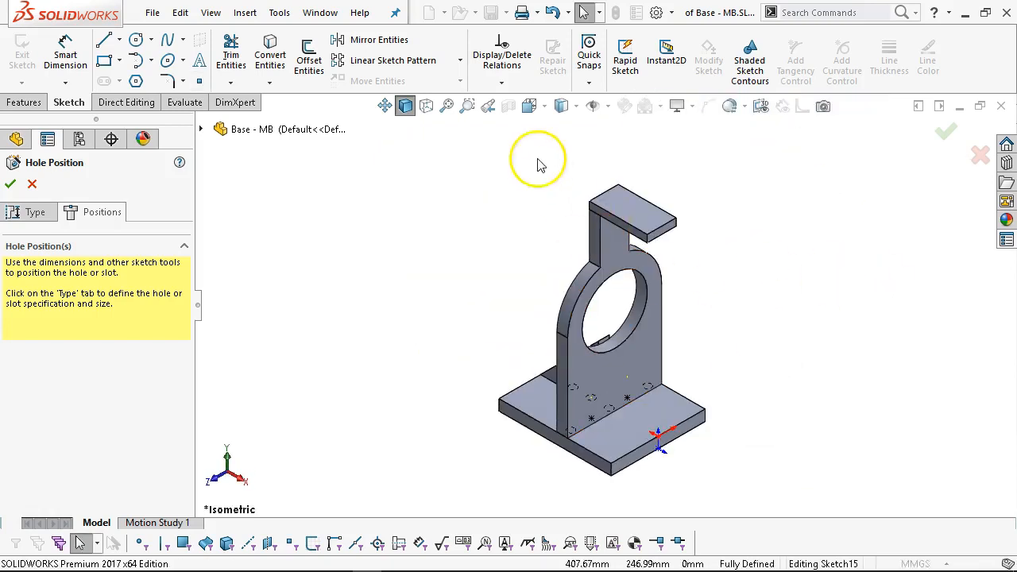
pyautogui.click(9, 185)
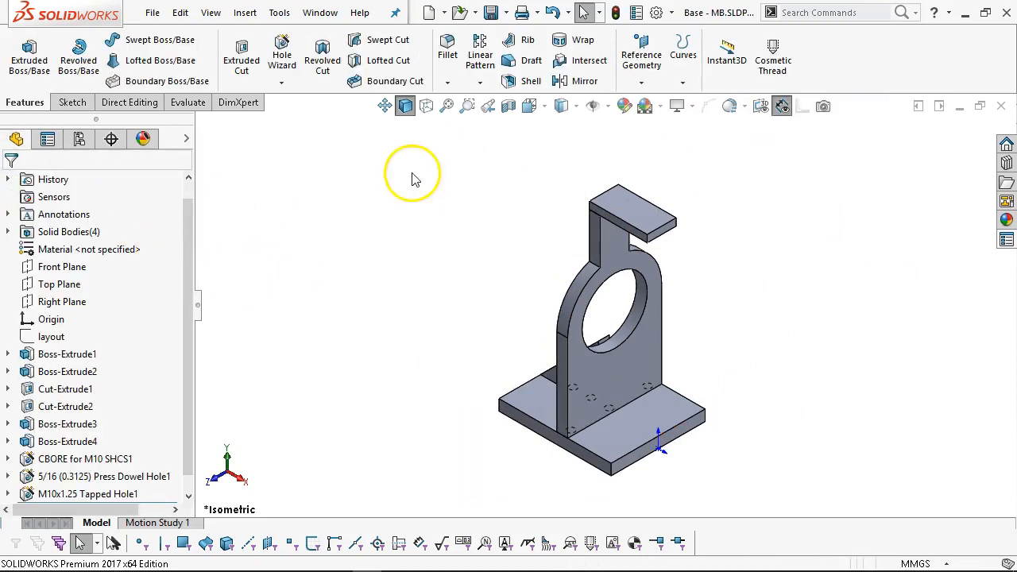
# Show hidden lines and reopen Clearance Dowel Hole1 for editing.
pyautogui.click(426, 104)
pyautogui.scroll(-2, 635, 427)
pyautogui.moveTo(634, 427); pyautogui.dragTo(618, 378, button='middle')
pyautogui.scroll(-5, 617, 413)
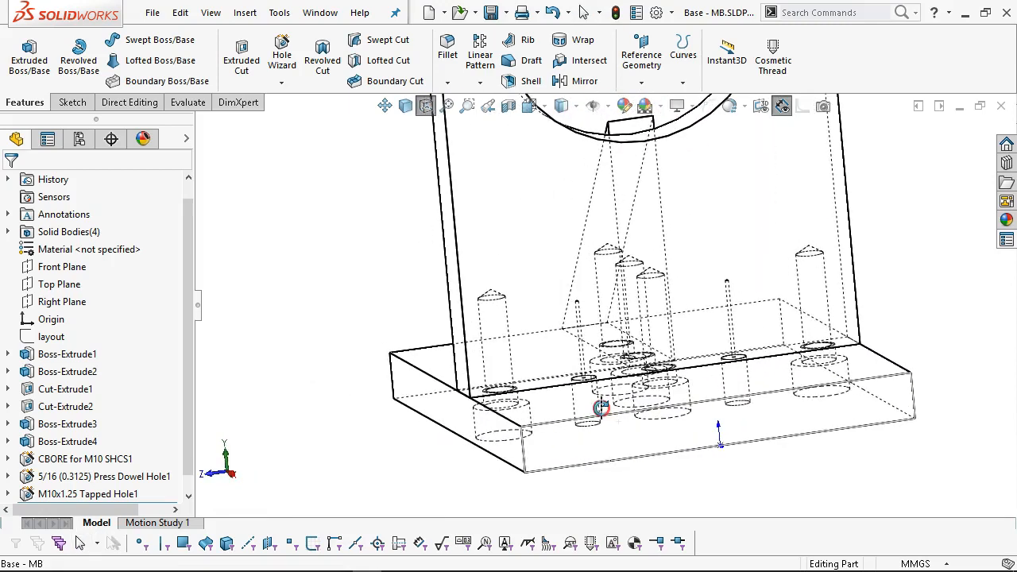
pyautogui.moveTo(186, 440); pyautogui.dragTo(189, 508)
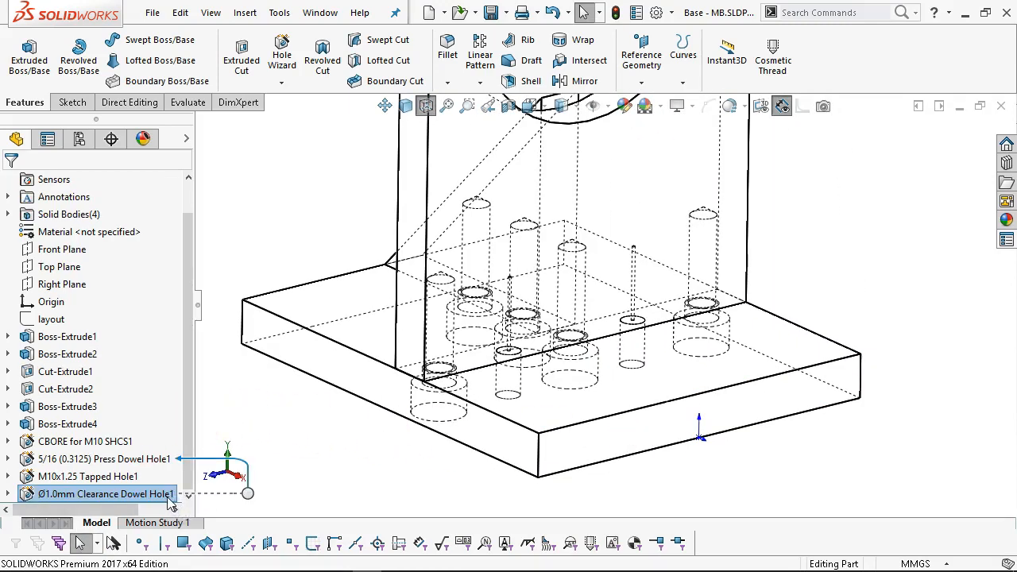
pyautogui.rightClick(168, 496)
pyautogui.click(182, 206)
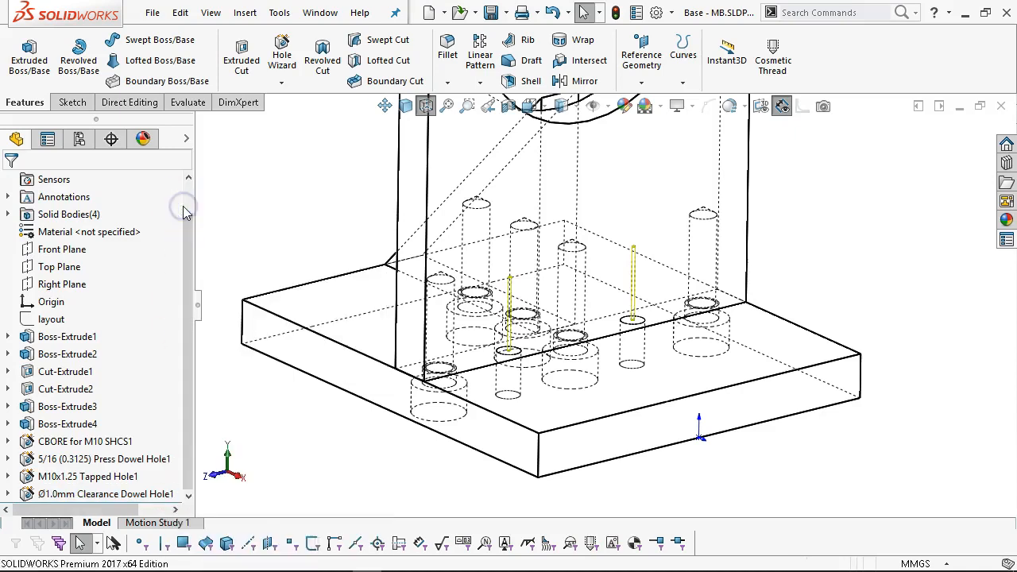
pyautogui.moveTo(182, 293); pyautogui.dragTo(193, 388)
# Switch the hole specification to the ANSI Inch standard with the Dowel Holes type.
pyautogui.click(125, 307)
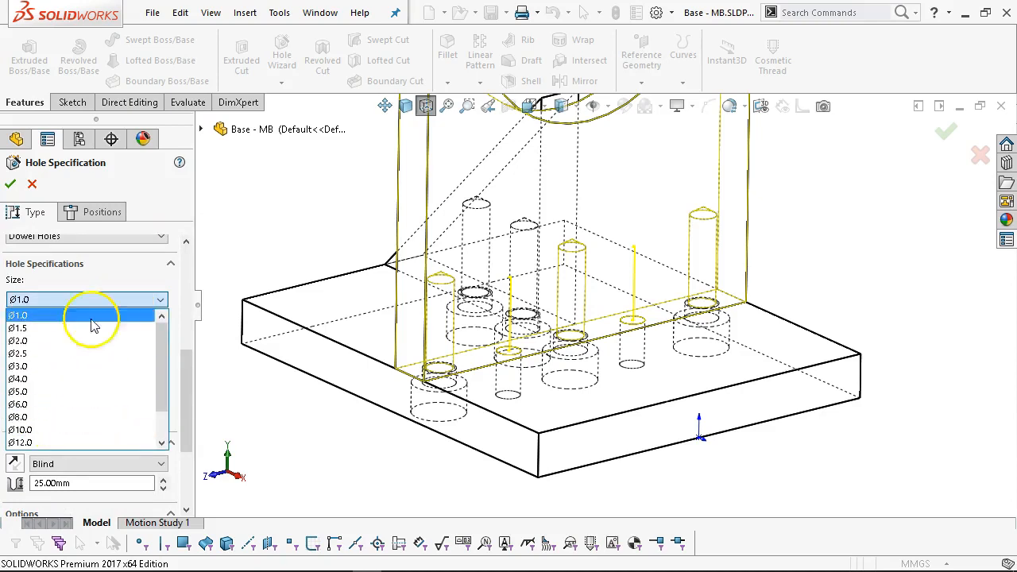
pyautogui.click(83, 288)
pyautogui.moveTo(193, 386); pyautogui.dragTo(185, 332)
pyautogui.click(90, 338)
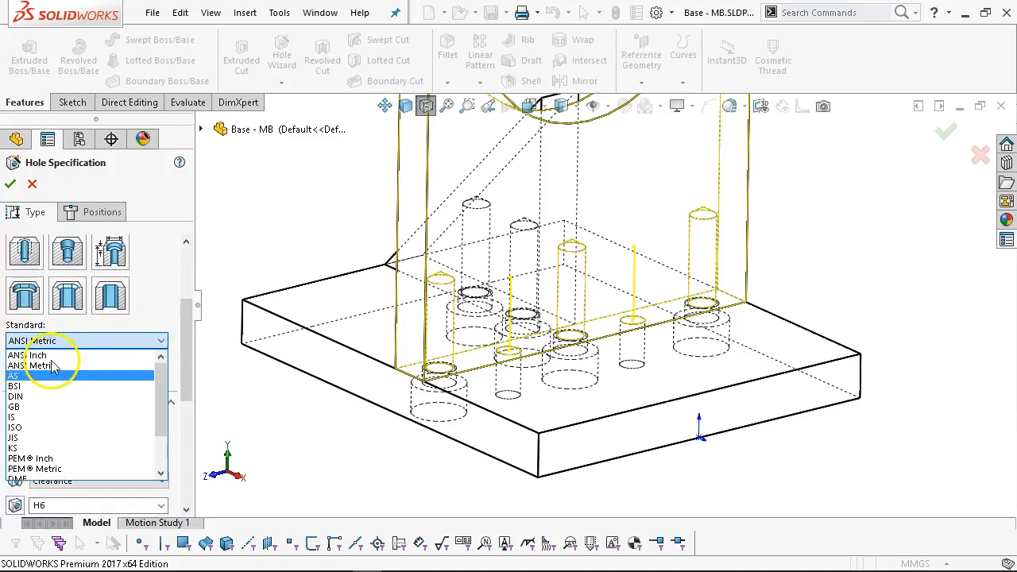
pyautogui.click(48, 355)
pyautogui.moveTo(182, 379); pyautogui.dragTo(184, 411)
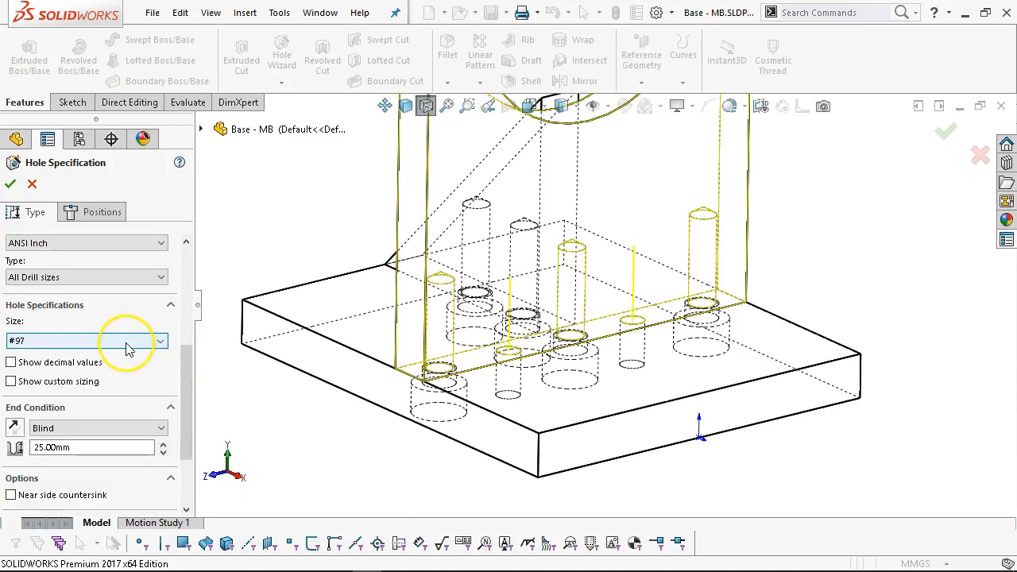
pyautogui.click(103, 279)
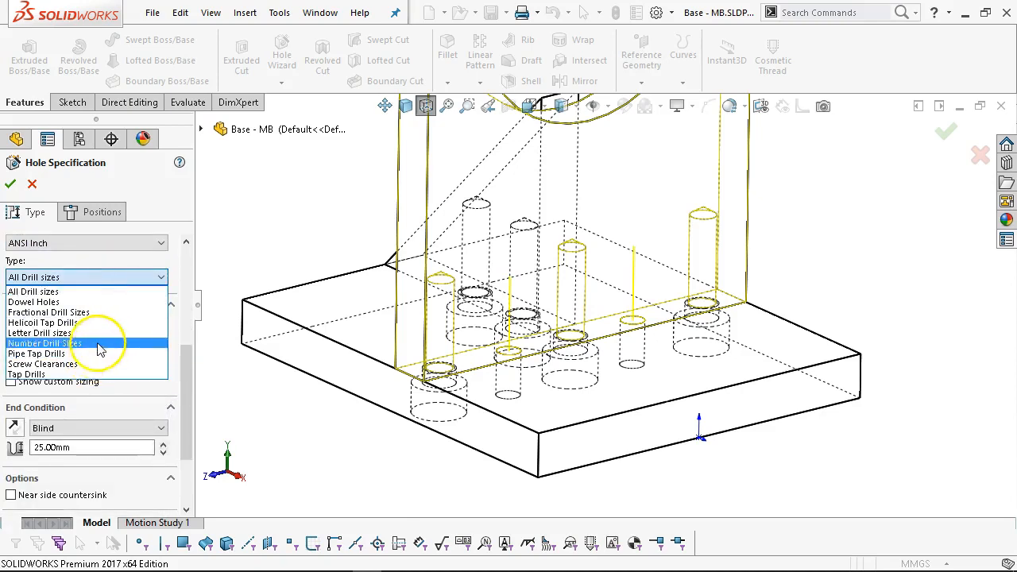
pyautogui.click(55, 302)
# Set the dowel size to 5/16 with H6 hole tolerance and g5 pin tolerance.
pyautogui.click(137, 340)
pyautogui.scroll(-1, 113, 401)
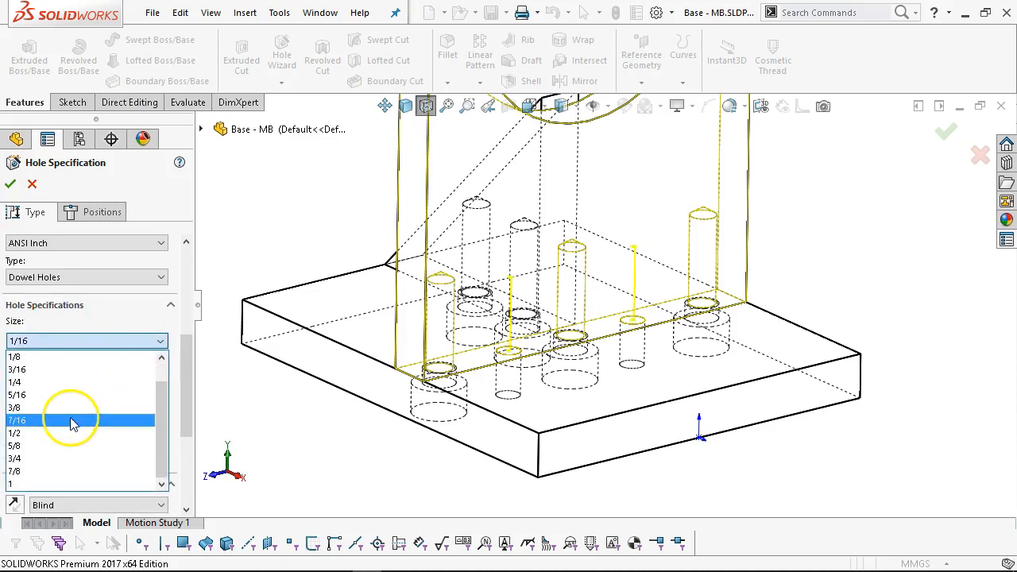
pyautogui.click(81, 396)
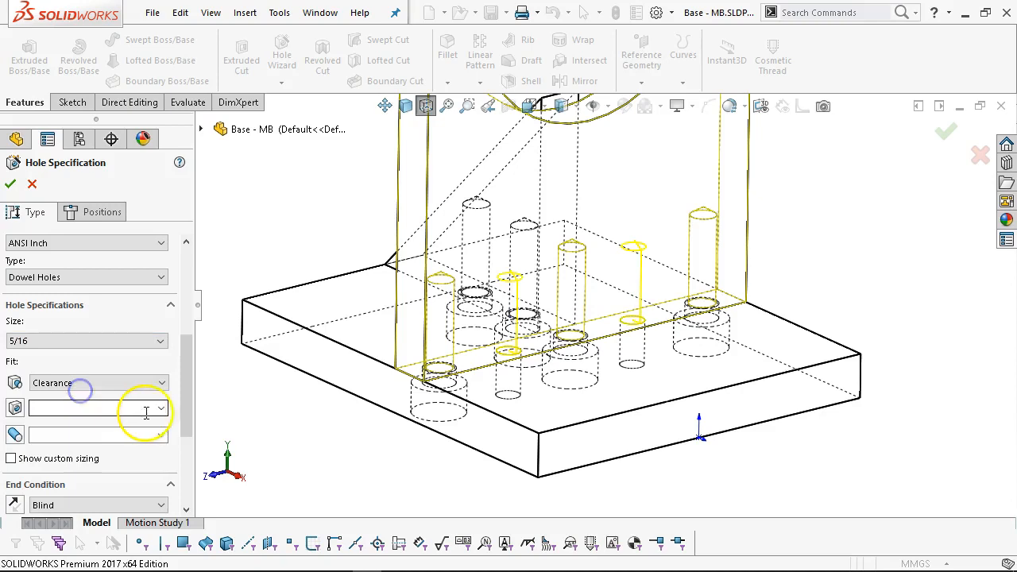
pyautogui.click(162, 408)
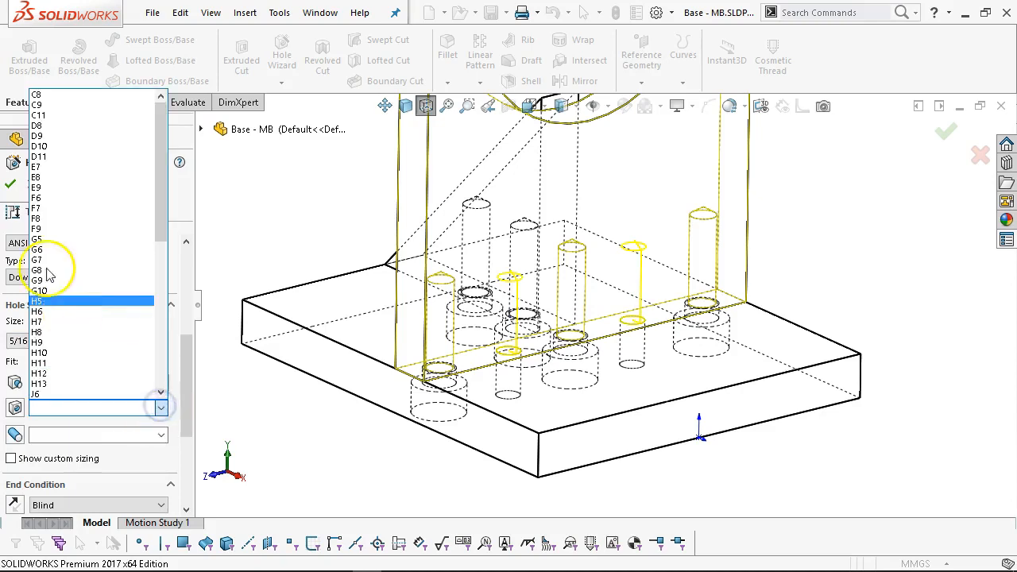
pyautogui.scroll(-2, 64, 350)
pyautogui.click(57, 316)
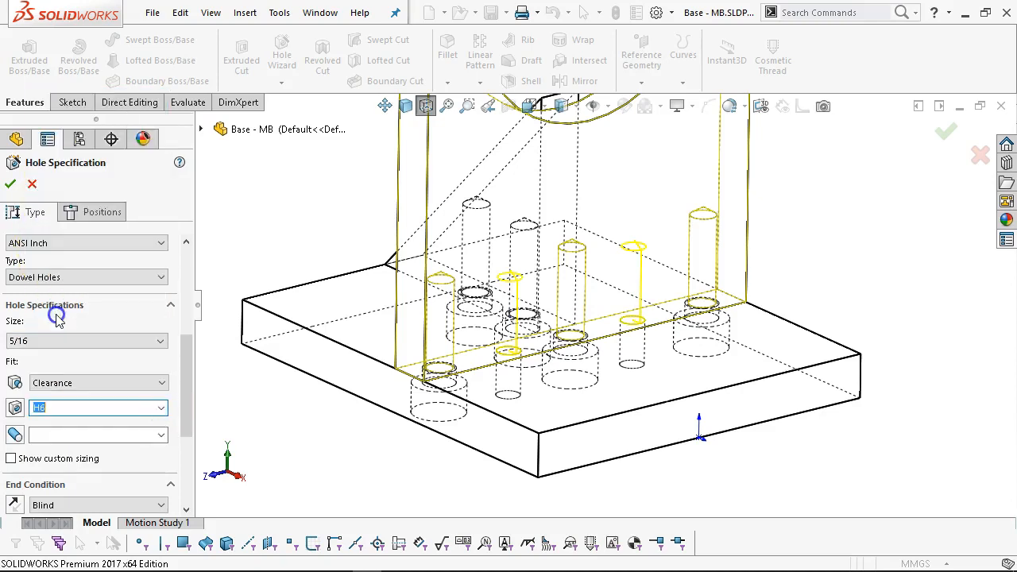
pyautogui.click(160, 436)
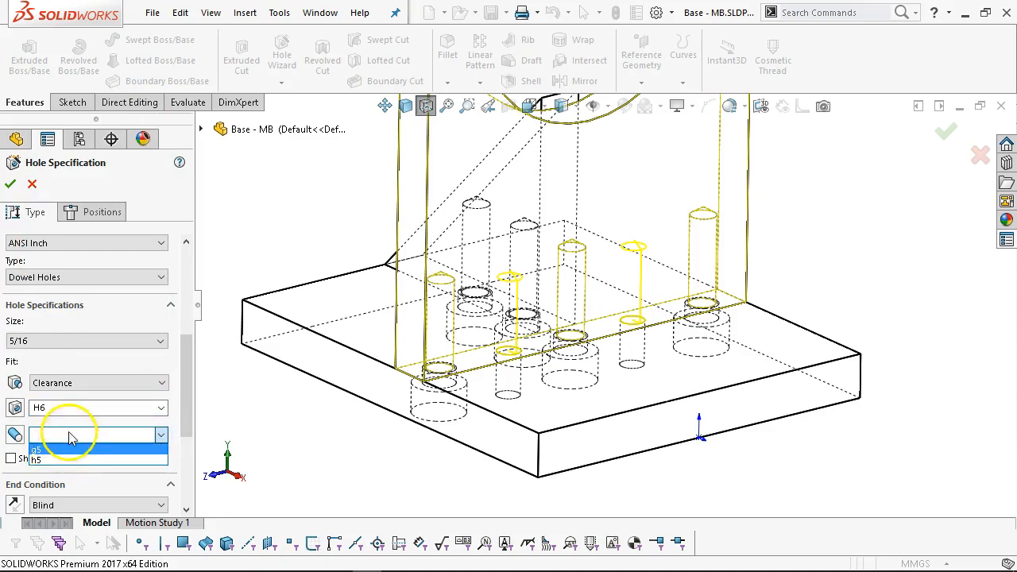
pyautogui.click(67, 450)
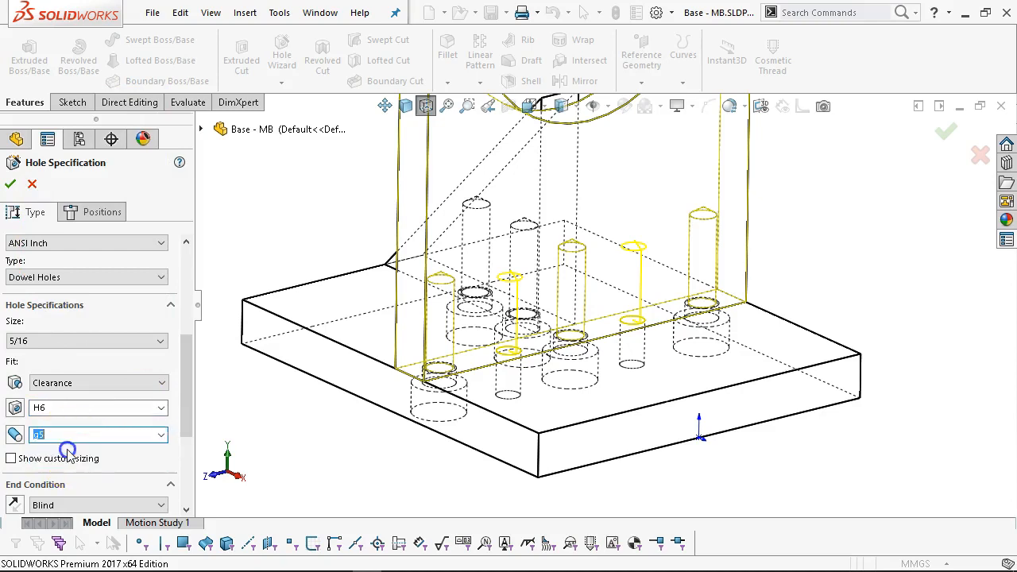
pyautogui.moveTo(186, 388); pyautogui.dragTo(187, 432)
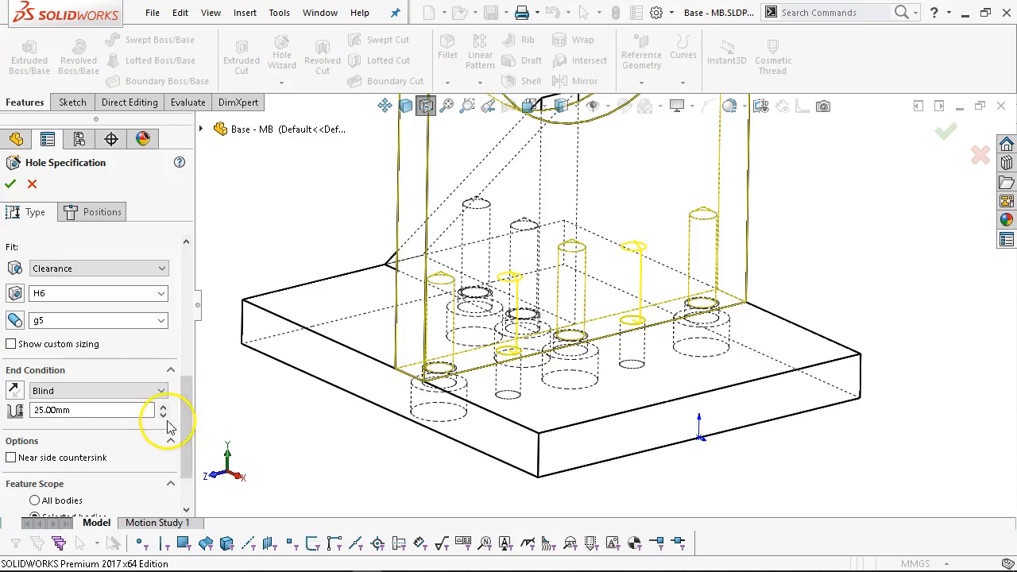
pyautogui.click(101, 213)
# Confirm the 5/16 dowel hole update and orbit the part to inspect the holes.
pyautogui.click(10, 183)
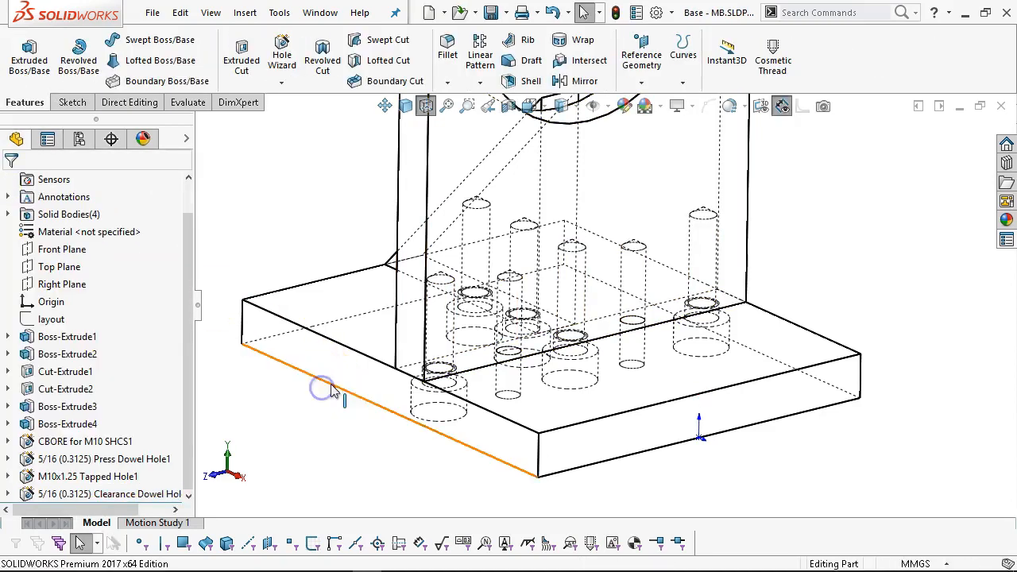
pyautogui.moveTo(477, 379); pyautogui.dragTo(459, 417, button='middle')
pyautogui.scroll(4, 472, 354)
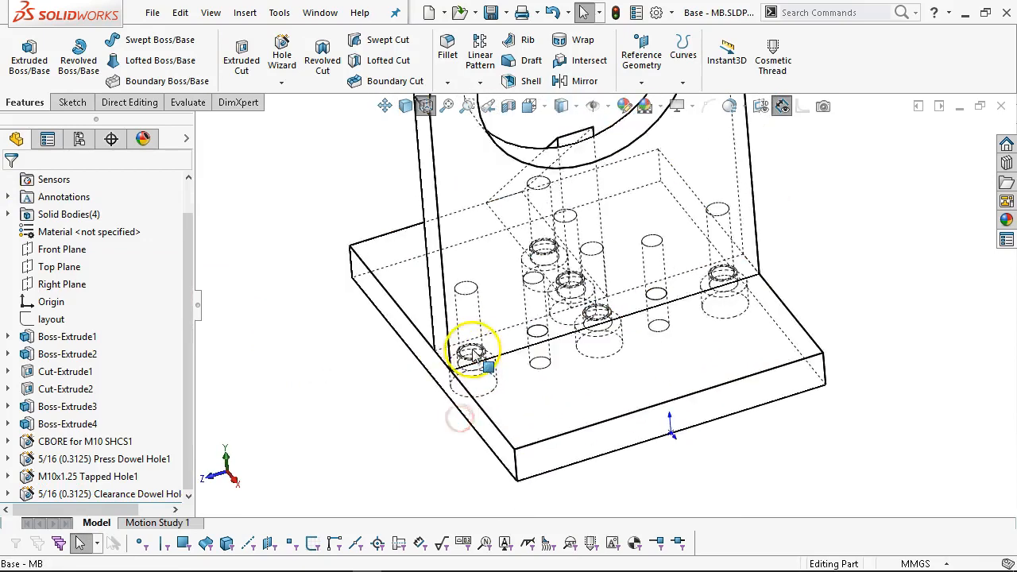
pyautogui.moveTo(659, 288); pyautogui.dragTo(628, 290, button='middle')
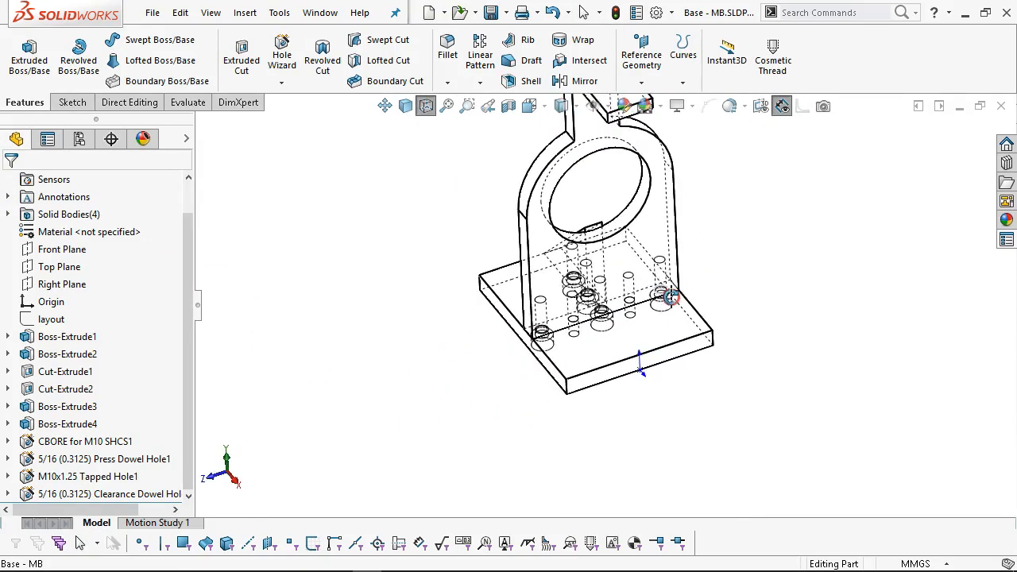
pyautogui.scroll(-3, 625, 291)
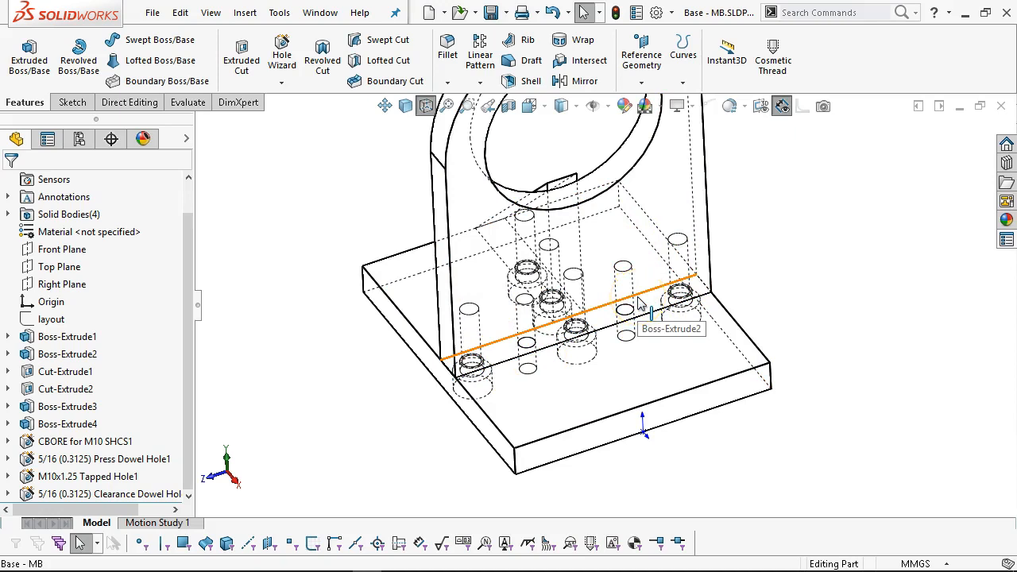
pyautogui.moveTo(610, 368); pyautogui.dragTo(729, 321, button='middle')
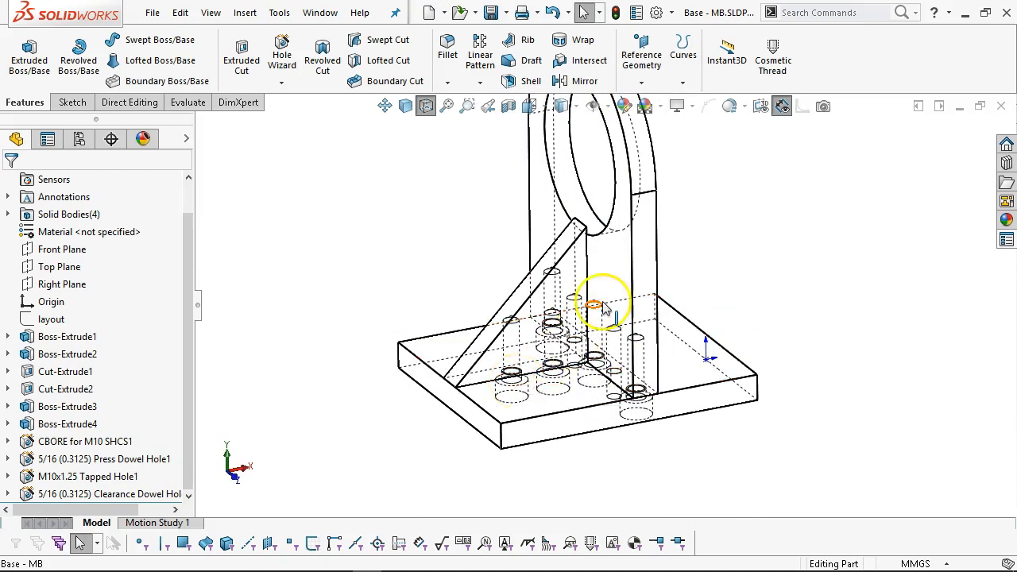
pyautogui.moveTo(642, 334); pyautogui.dragTo(621, 320, button='middle')
pyautogui.click(699, 294)
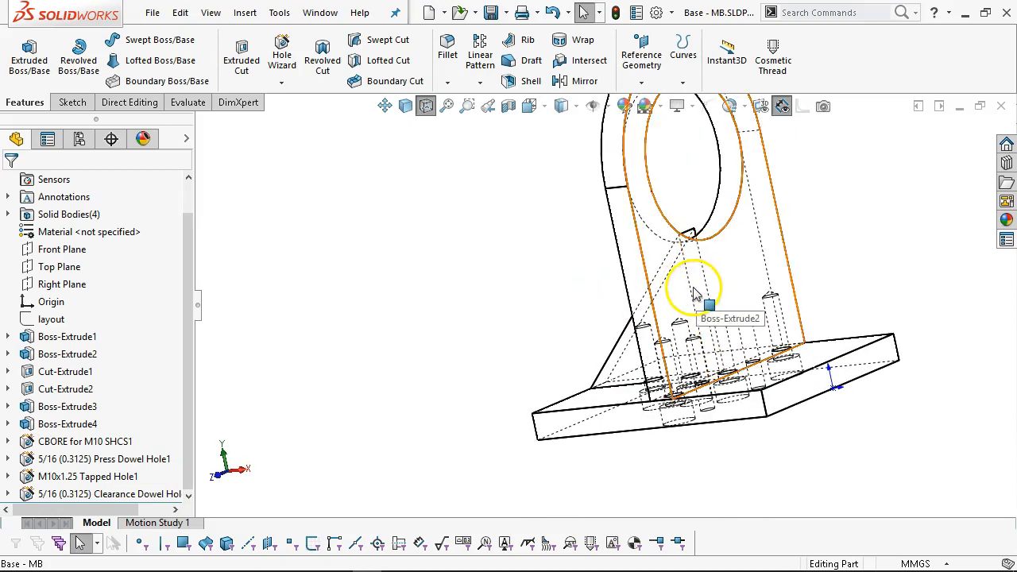
pyautogui.click(504, 216)
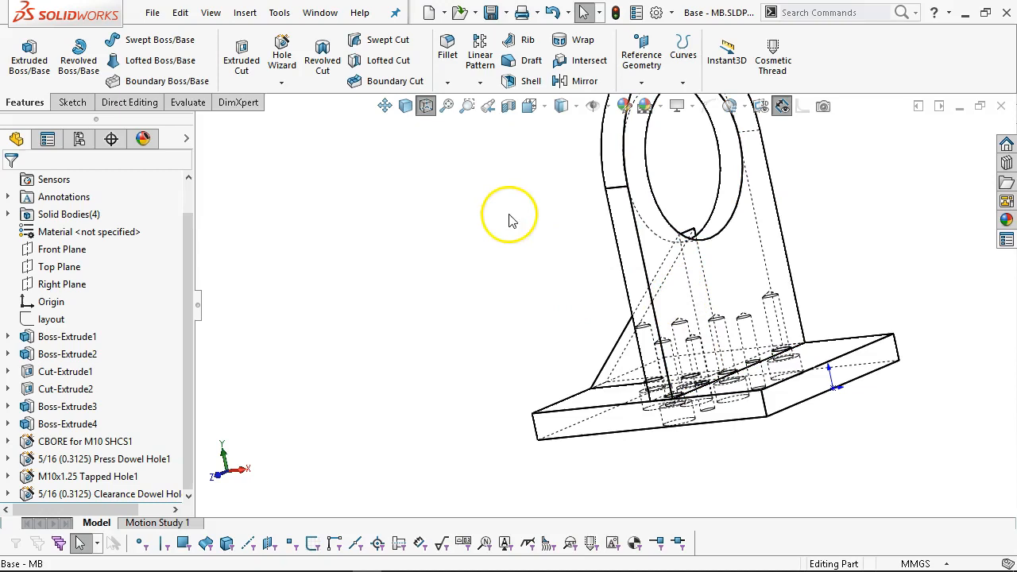
# Switch to Shaded With Edges and select the upright's front face.
pyautogui.click(400, 112)
pyautogui.moveTo(506, 300)
pyautogui.mouseDown(button='middle')
pyautogui.moveTo(440, 297)
pyautogui.moveTo(467, 373)
pyautogui.mouseUp(button='middle')
pyautogui.scroll(-2, 766, 343)
pyautogui.scroll(-3, 754, 302)
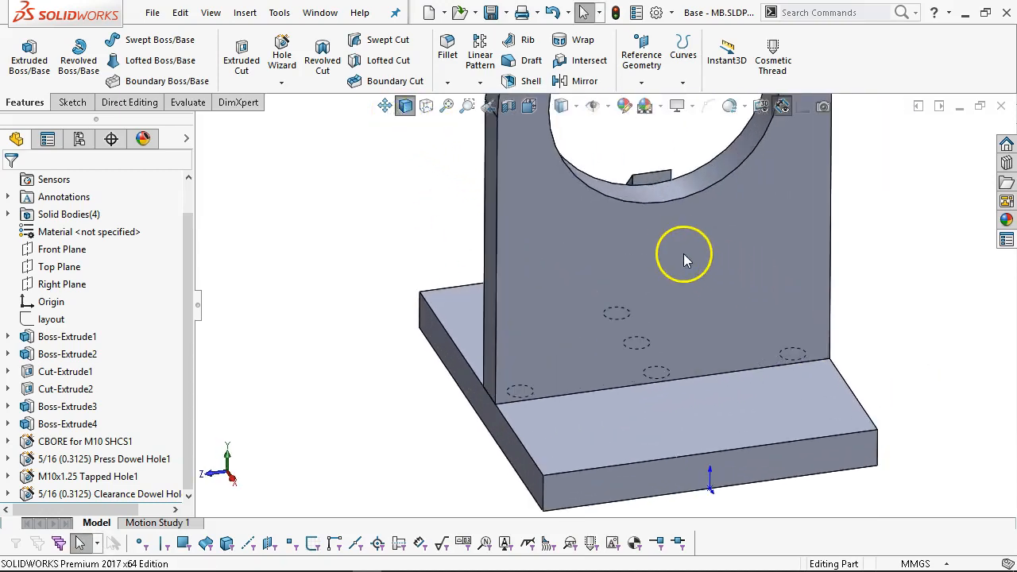
pyautogui.click(724, 224)
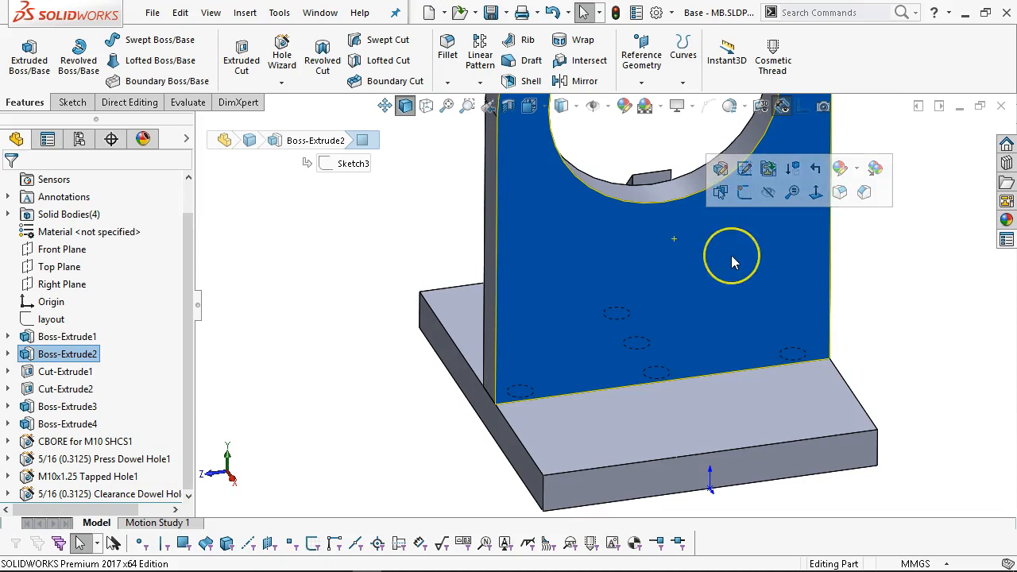
# Start a counterbore hole using the ANSI Metric standard and Socket Head Cap Screw fastener.
pyautogui.moveTo(432, 245); pyautogui.dragTo(451, 221, button='middle')
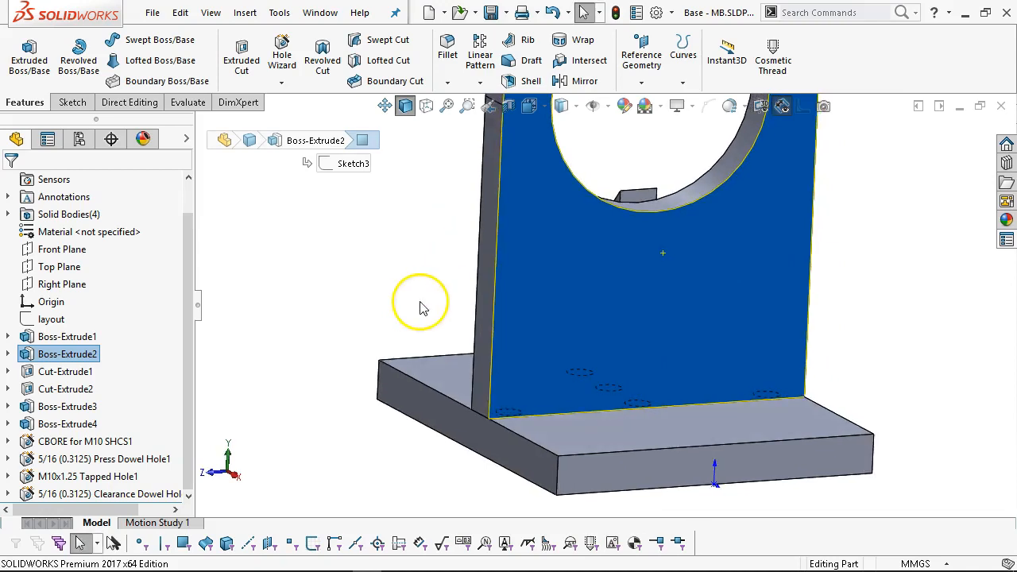
pyautogui.click(437, 377)
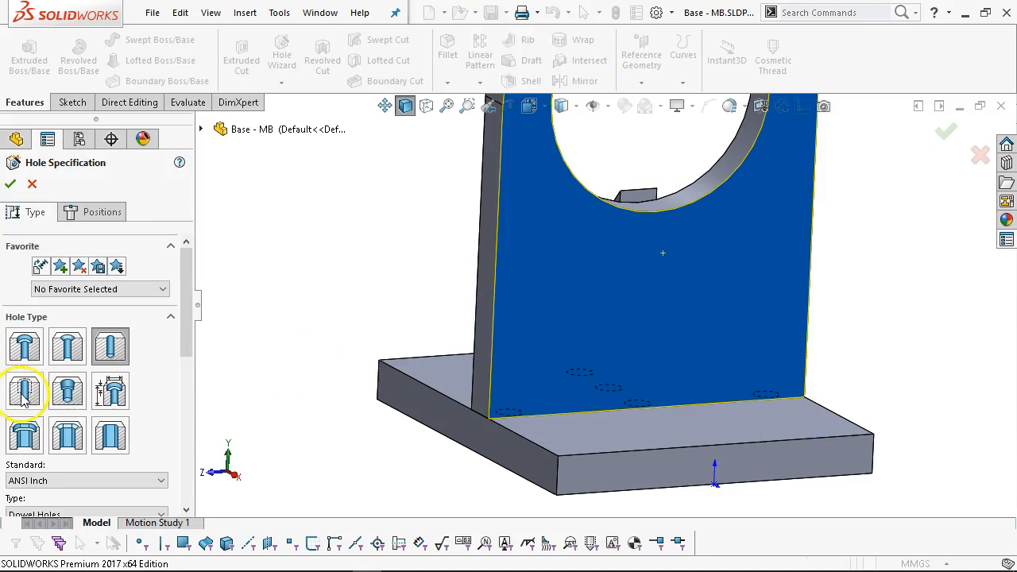
pyautogui.click(25, 356)
pyautogui.moveTo(193, 318); pyautogui.dragTo(193, 394)
pyautogui.click(93, 277)
pyautogui.click(73, 303)
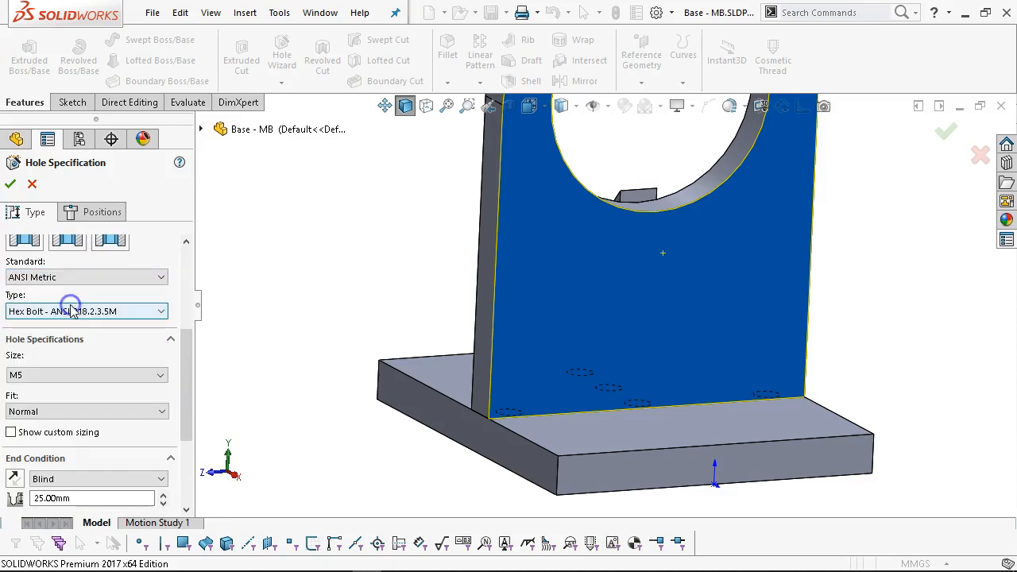
pyautogui.click(89, 313)
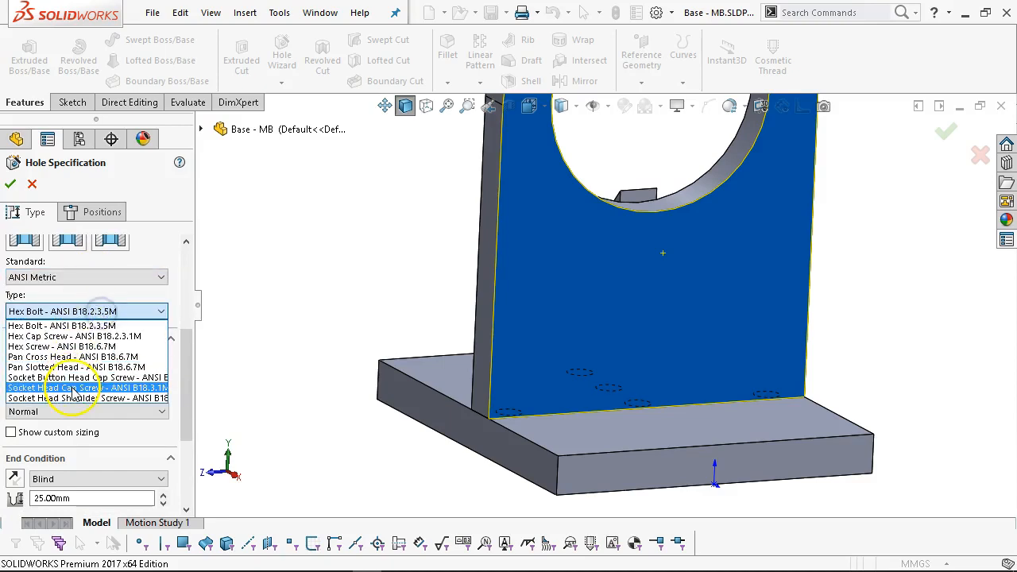
pyautogui.click(73, 389)
# Set the counterbore size to M6 with an Up To Next end condition.
pyautogui.click(151, 373)
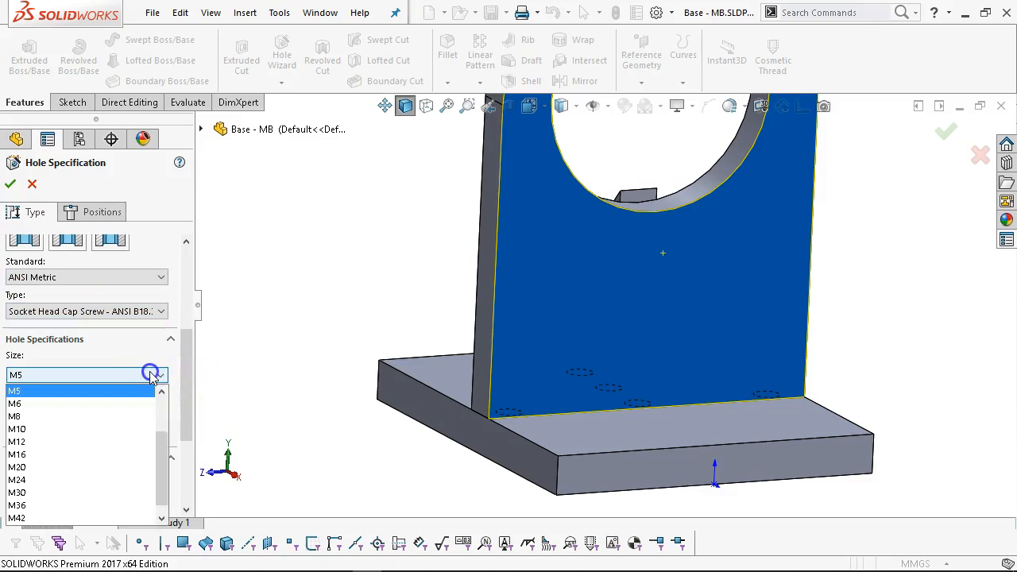
pyautogui.click(80, 429)
pyautogui.moveTo(186, 358); pyautogui.dragTo(188, 410)
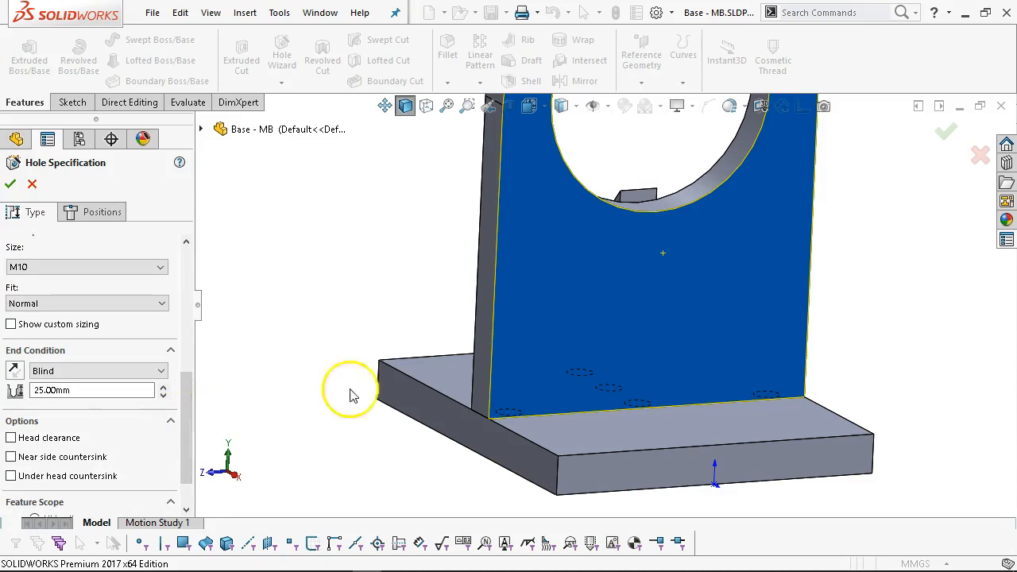
pyautogui.scroll(4, 638, 281)
pyautogui.moveTo(671, 231); pyautogui.dragTo(657, 221, button='middle')
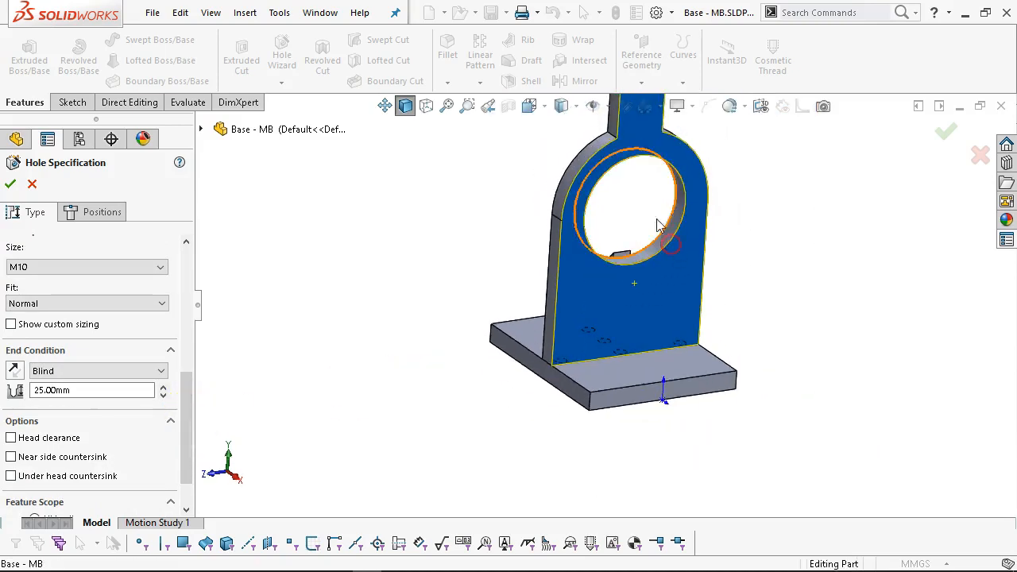
pyautogui.scroll(-1, 658, 168)
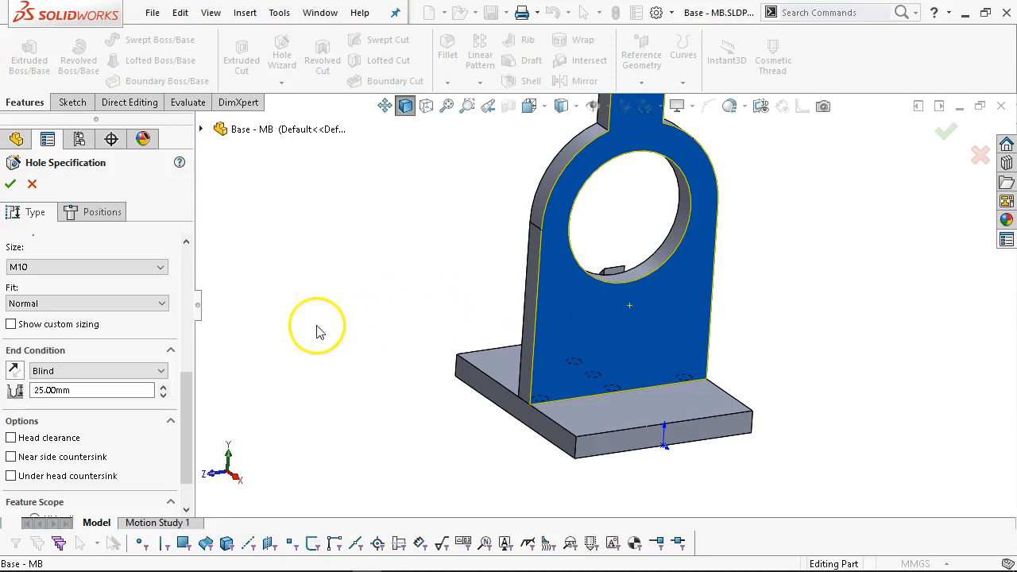
pyautogui.moveTo(193, 390); pyautogui.dragTo(191, 352)
pyautogui.click(126, 357)
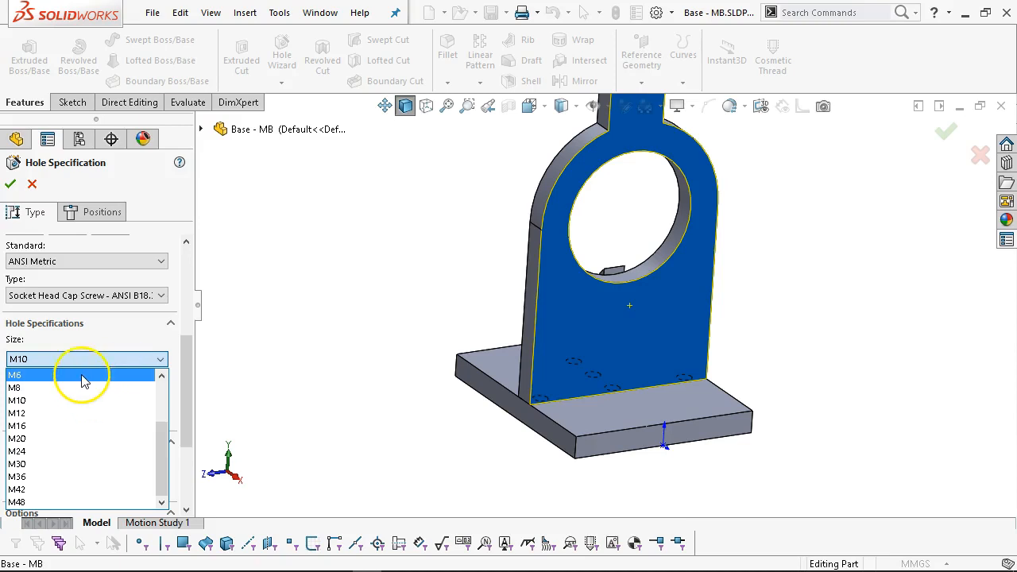
pyautogui.click(79, 375)
pyautogui.moveTo(191, 386); pyautogui.dragTo(189, 437)
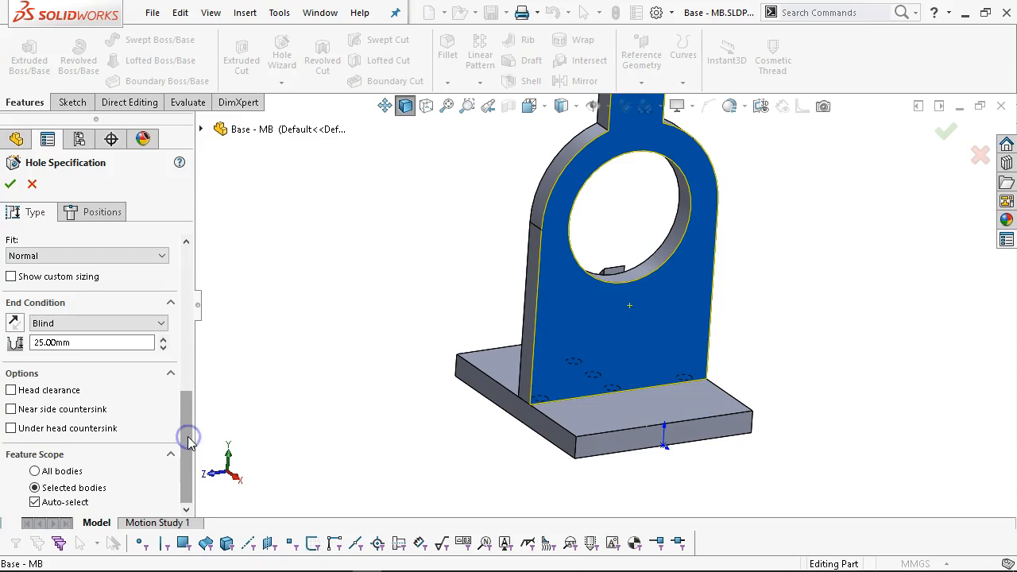
pyautogui.click(129, 323)
pyautogui.click(107, 359)
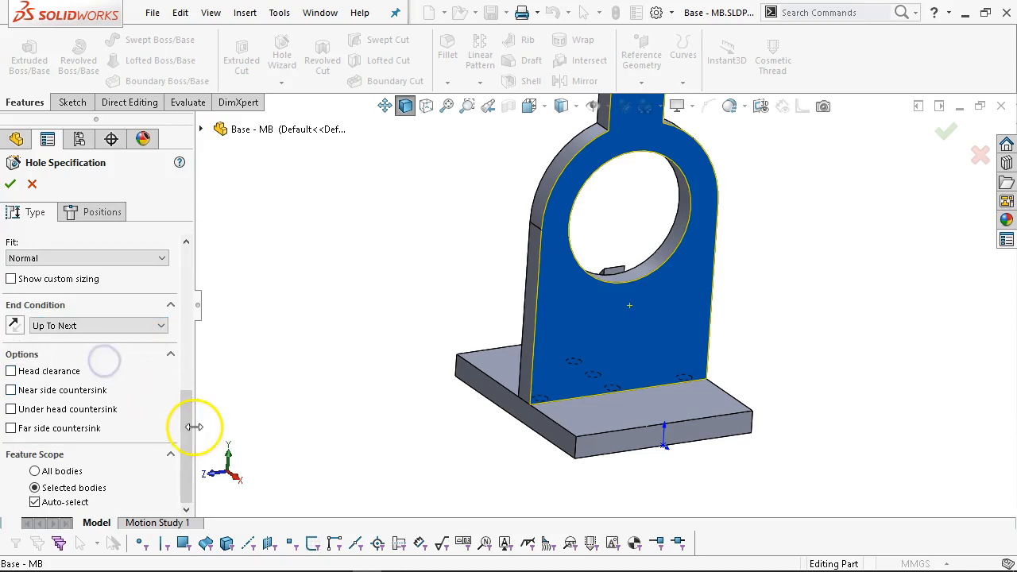
pyautogui.moveTo(191, 475); pyautogui.dragTo(167, 322)
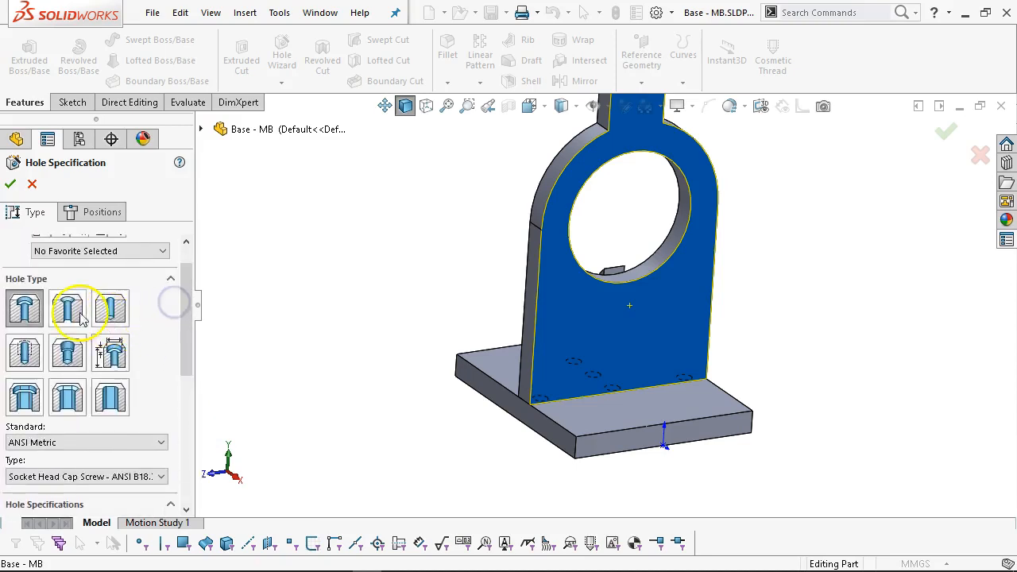
pyautogui.click(92, 210)
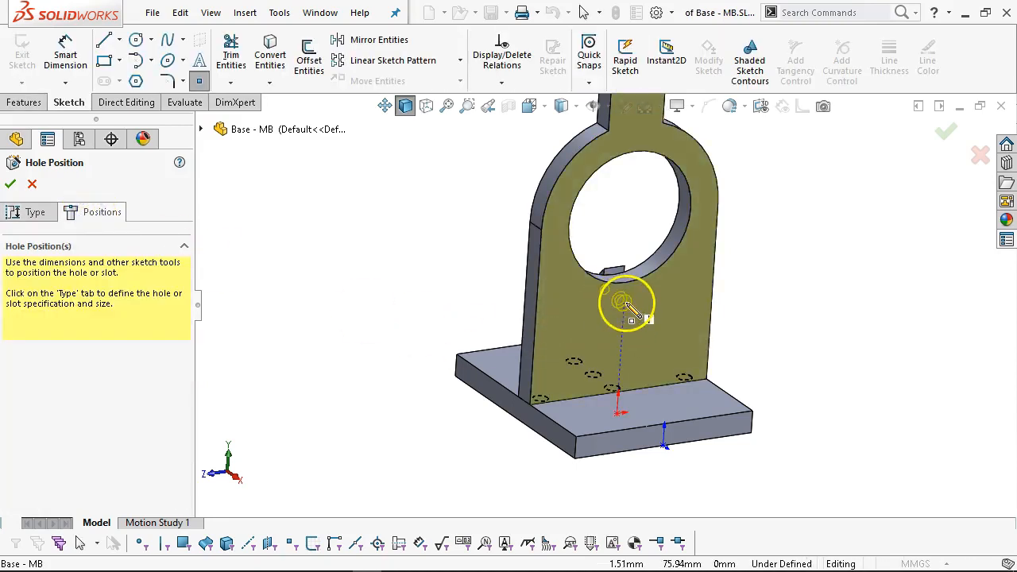
# Place the M6 counterbore's centre point on the upright face below the tab.
pyautogui.click(621, 301)
pyautogui.rightClick(747, 272)
pyautogui.click(780, 289)
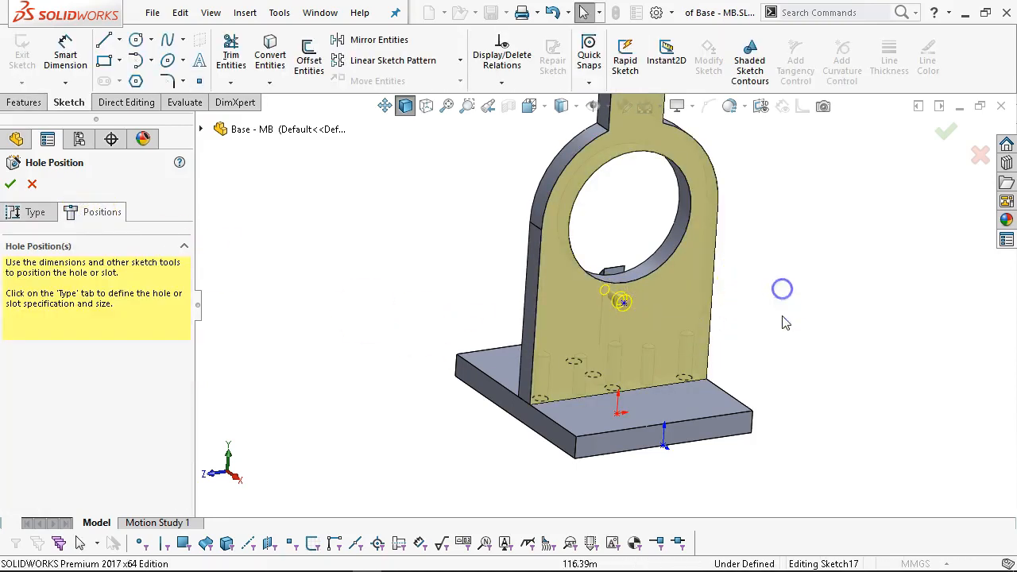
pyautogui.hotkey('ctrl', '5')
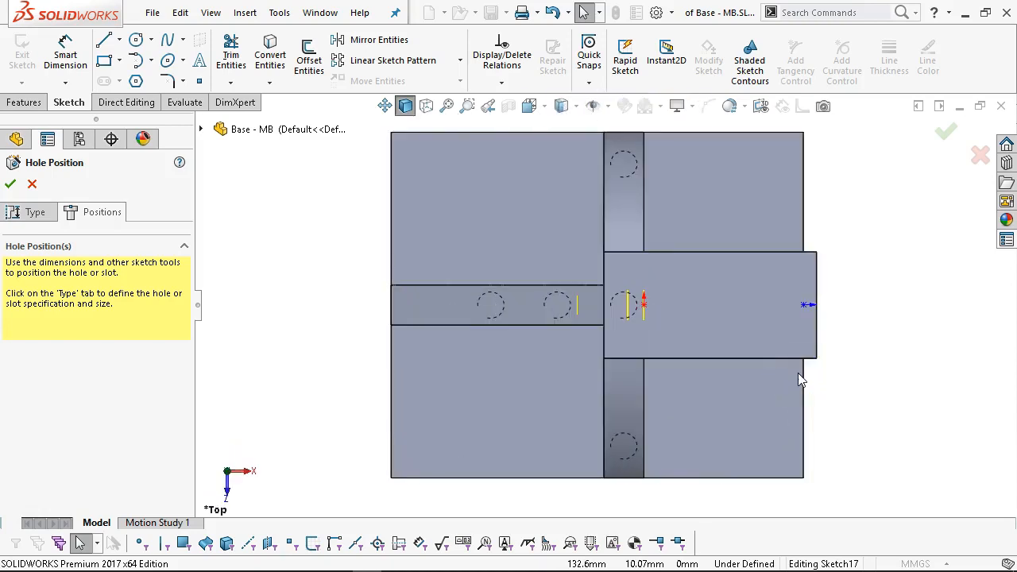
pyautogui.hotkey('ctrl', '4')
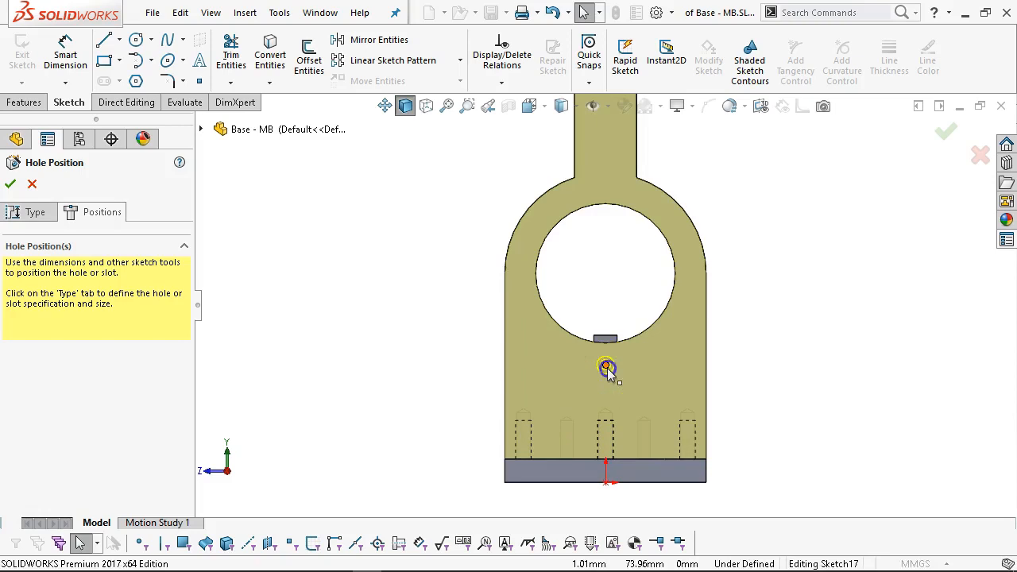
pyautogui.click(610, 399)
pyautogui.press('Escape')
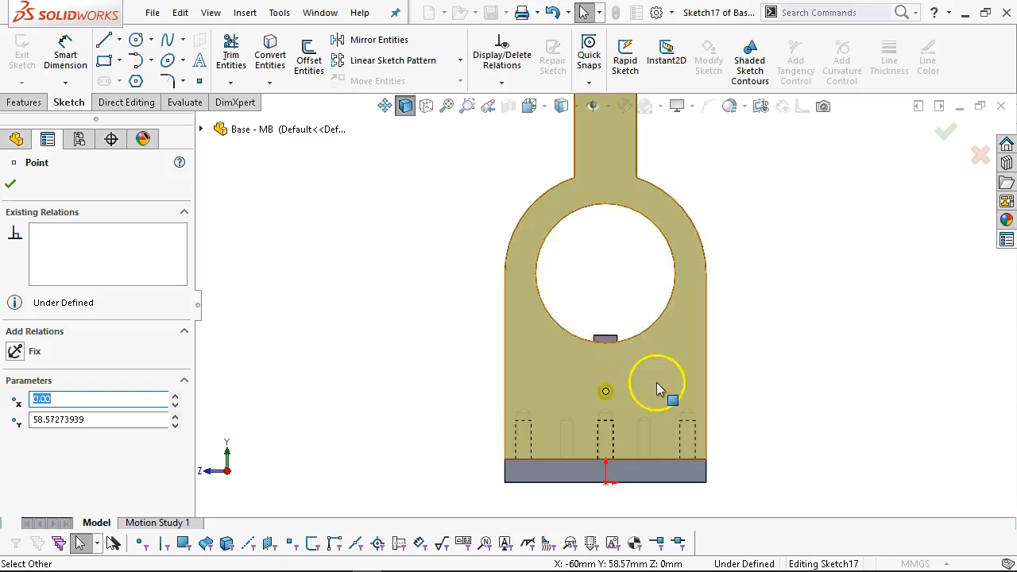
# Dimension the hole centre 50 mm above the base plate's top edge.
pyautogui.scroll(-2, 714, 421)
pyautogui.rightClick(737, 357)
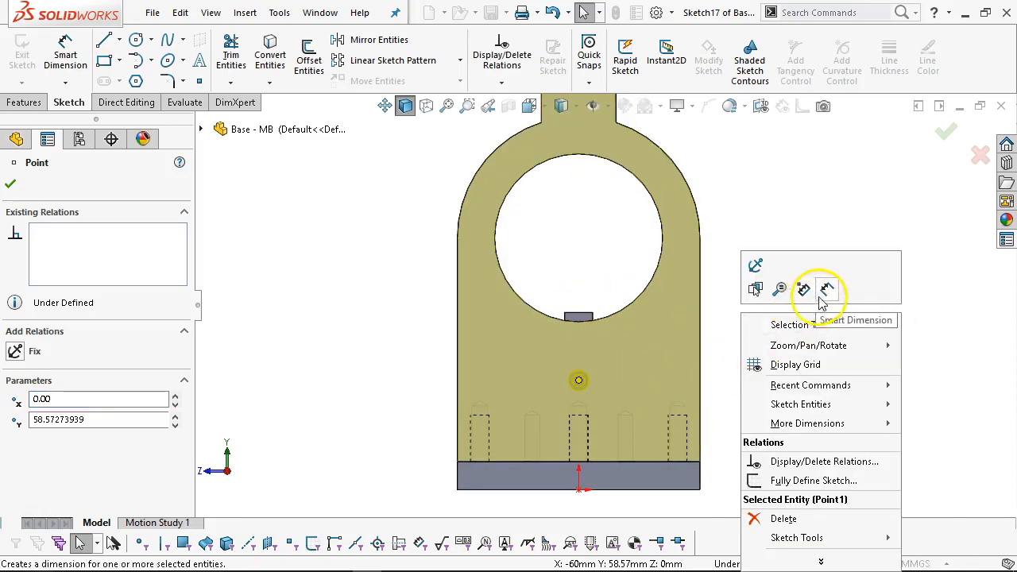
pyautogui.click(826, 289)
pyautogui.click(601, 462)
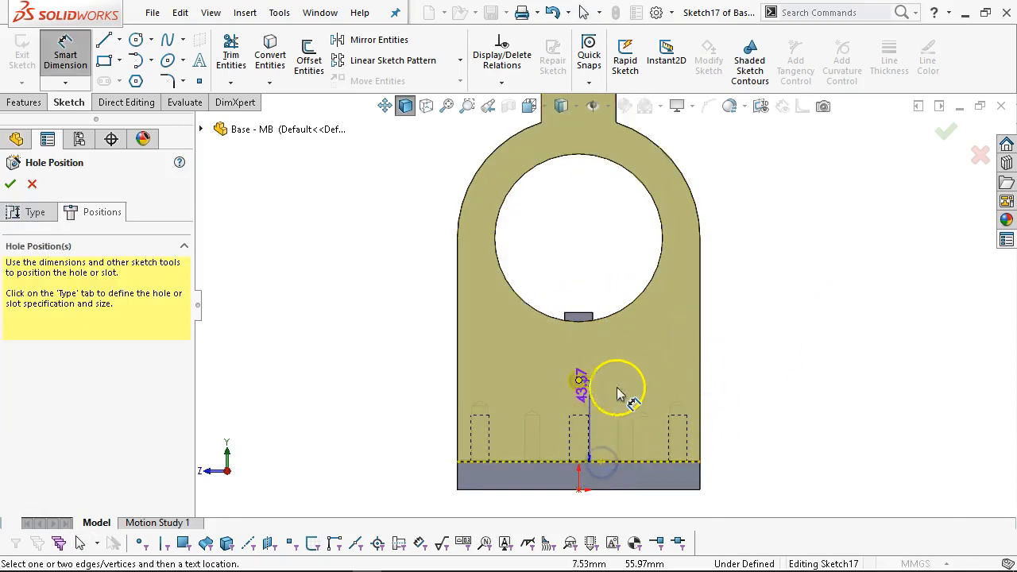
pyautogui.click(785, 419)
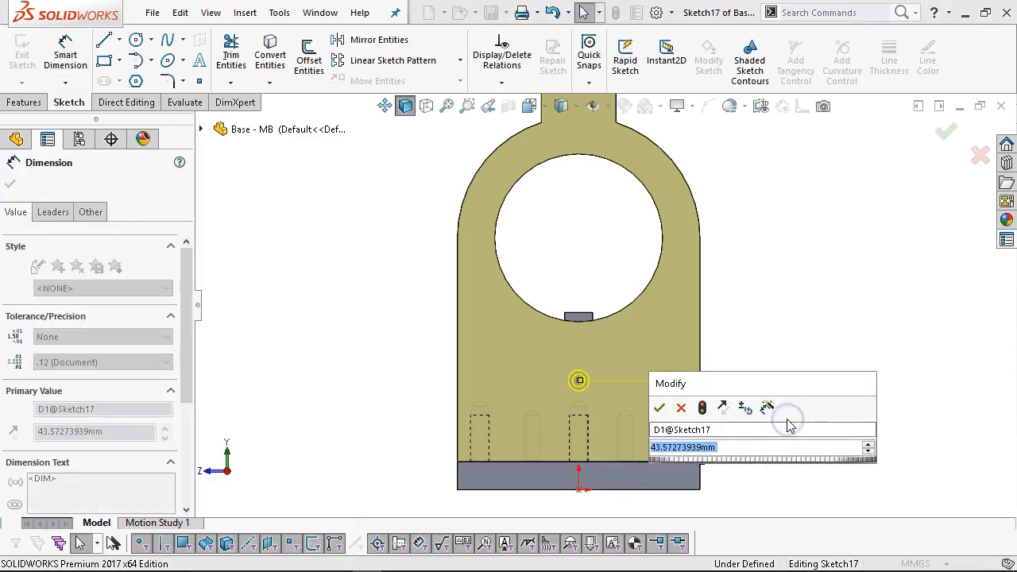
pyautogui.write('50')
pyautogui.press('Return')
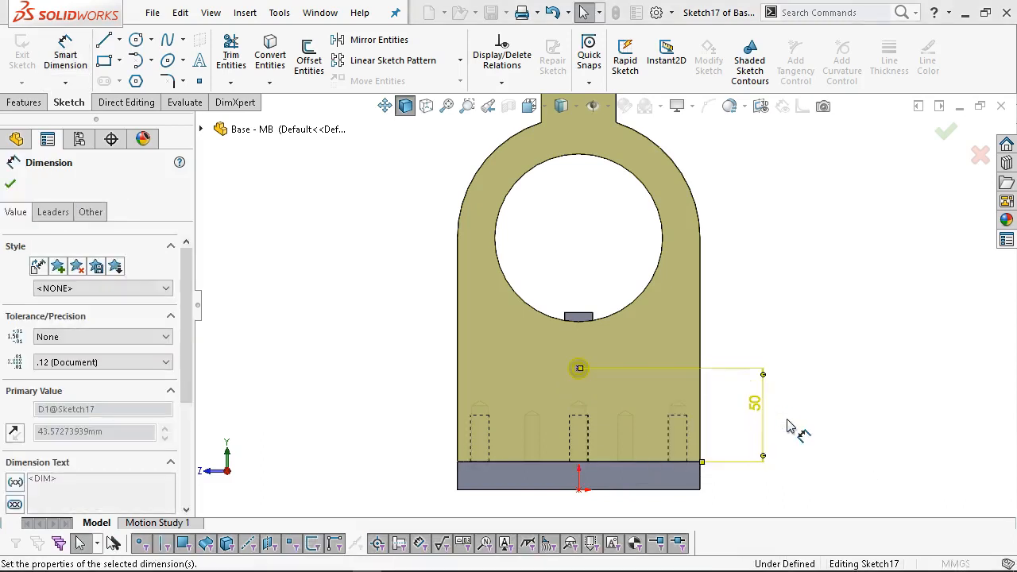
# Make the hole centre vertical with the origin and finish the counterbore feature.
pyautogui.rightClick(732, 312)
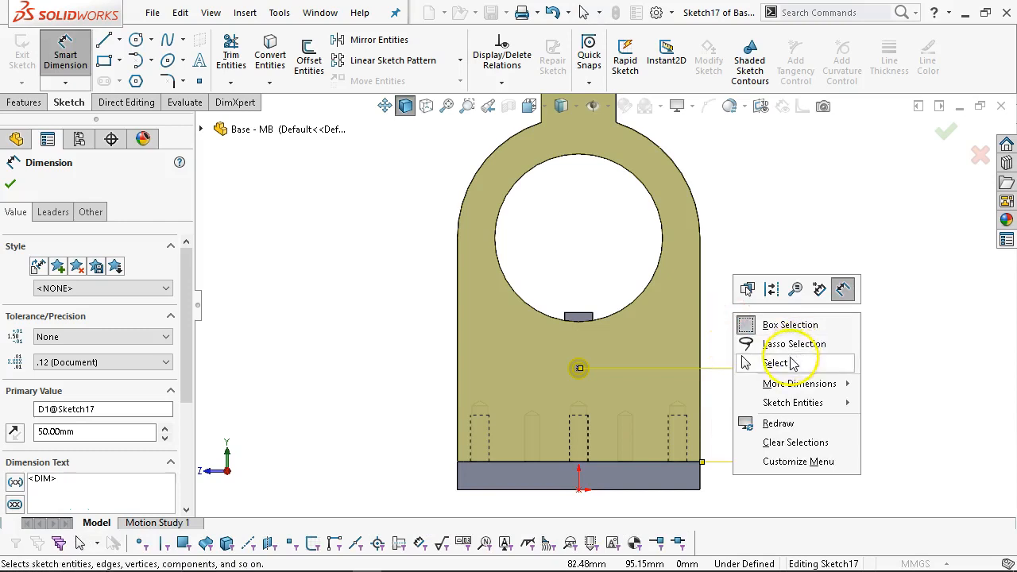
pyautogui.click(775, 363)
pyautogui.click(579, 368)
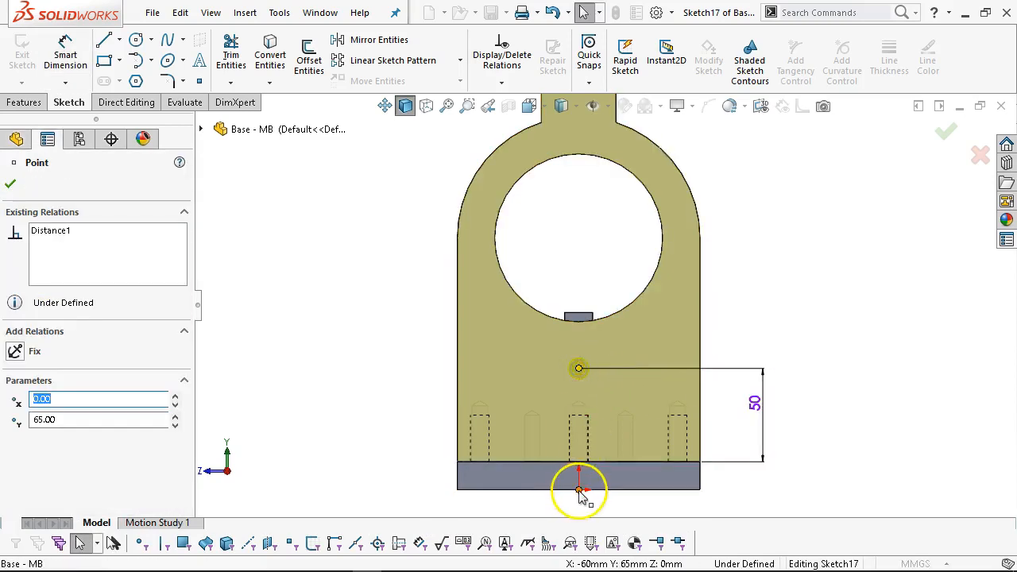
pyautogui.keyDown('ctrl'); pyautogui.click(578, 488); pyautogui.keyUp('ctrl')
pyautogui.click(651, 421)
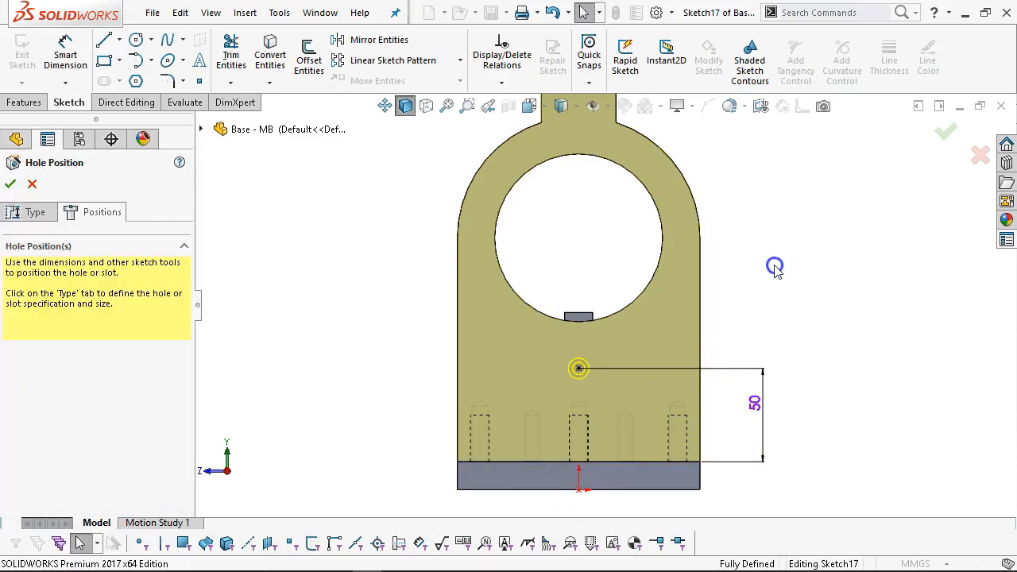
pyautogui.click(947, 132)
pyautogui.scroll(-5, 636, 349)
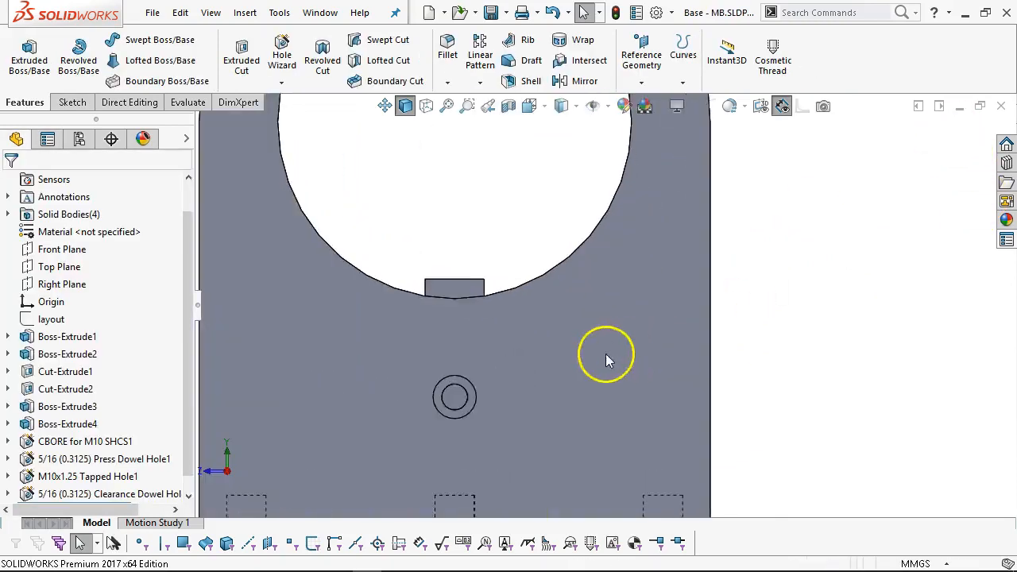
# Start a tapped hole of size M6x1.0 on the counterbore floor.
pyautogui.click(457, 388)
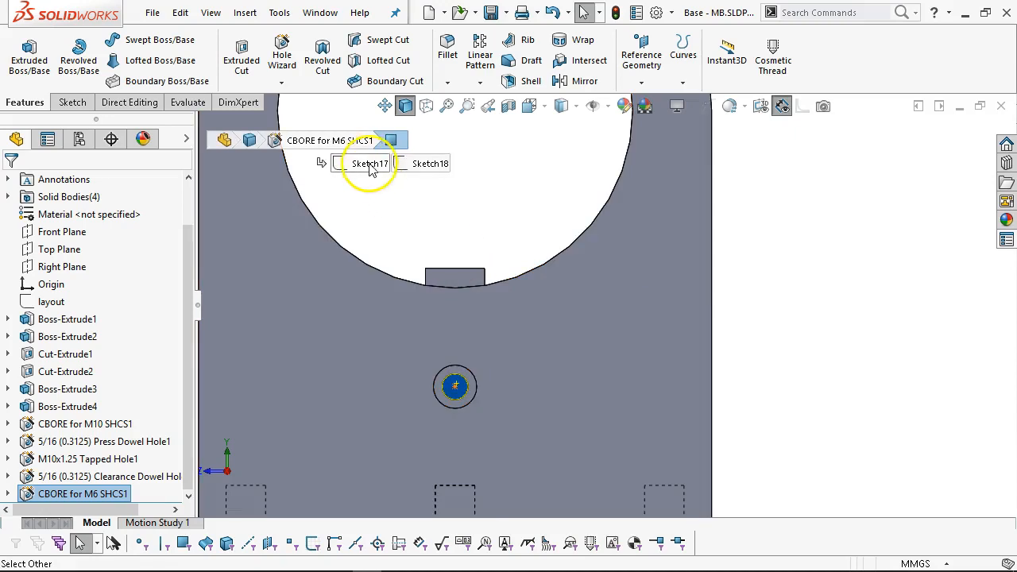
pyautogui.press('s')
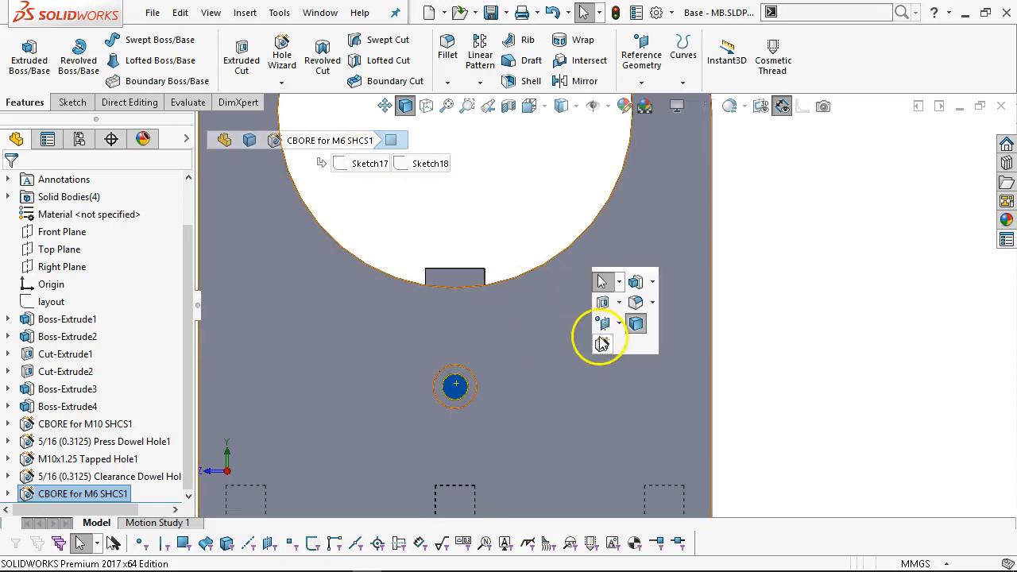
pyautogui.click(597, 333)
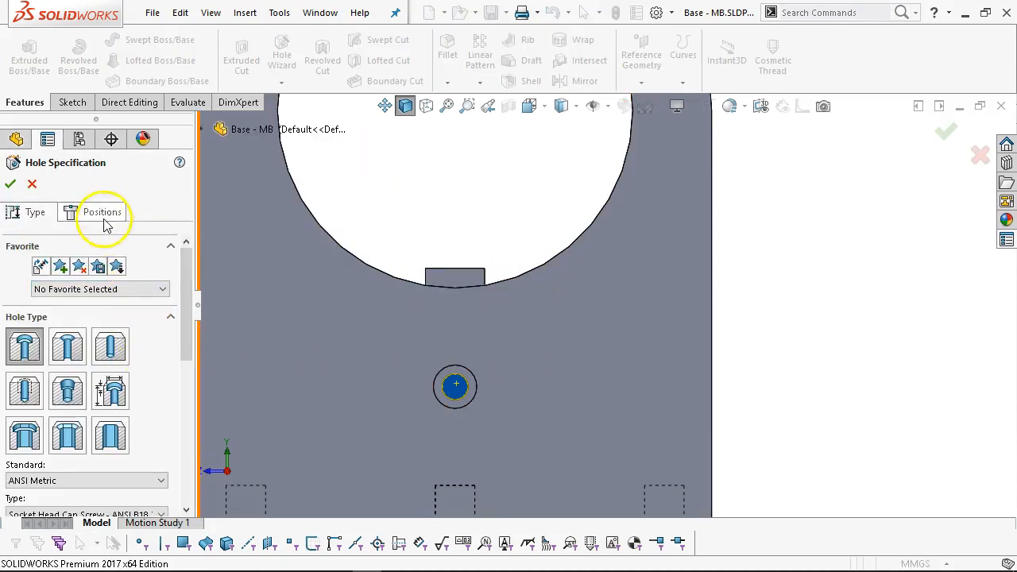
pyautogui.click(111, 348)
pyautogui.click(24, 390)
pyautogui.scroll(-4, 181, 332)
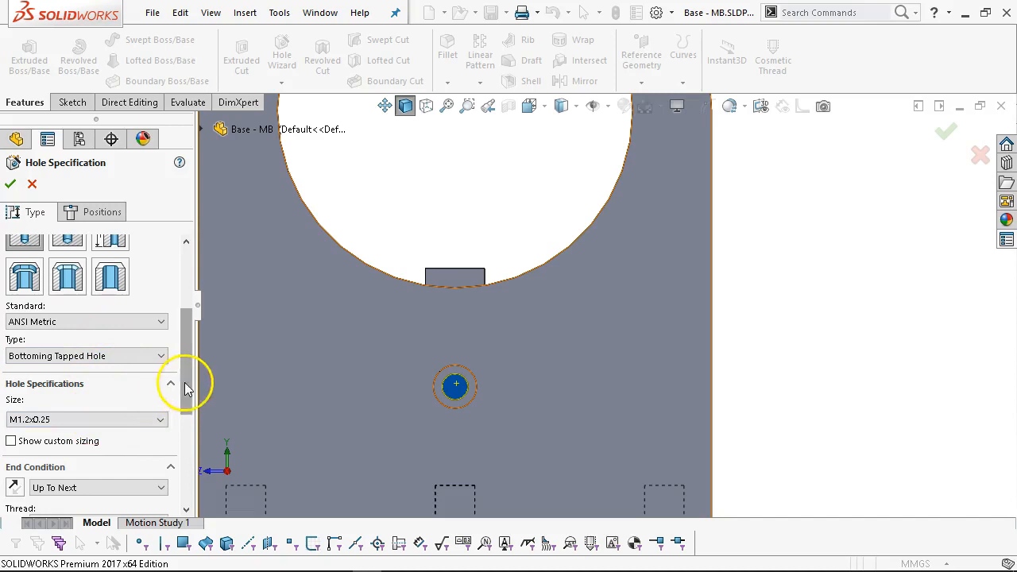
pyautogui.moveTo(186, 382); pyautogui.dragTo(177, 419)
pyautogui.click(99, 330)
pyautogui.scroll(-2, 50, 444)
pyautogui.click(44, 431)
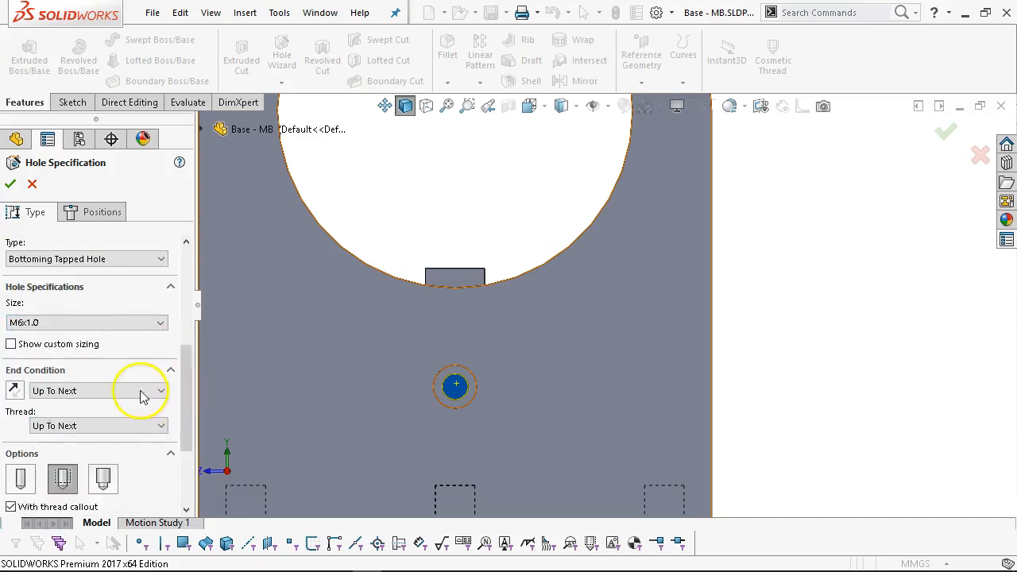
# Make the tapped hole 15 mm blind with a 12 mm thread depth.
pyautogui.click(111, 395)
pyautogui.click(107, 391)
pyautogui.click(107, 391)
pyautogui.click(79, 405)
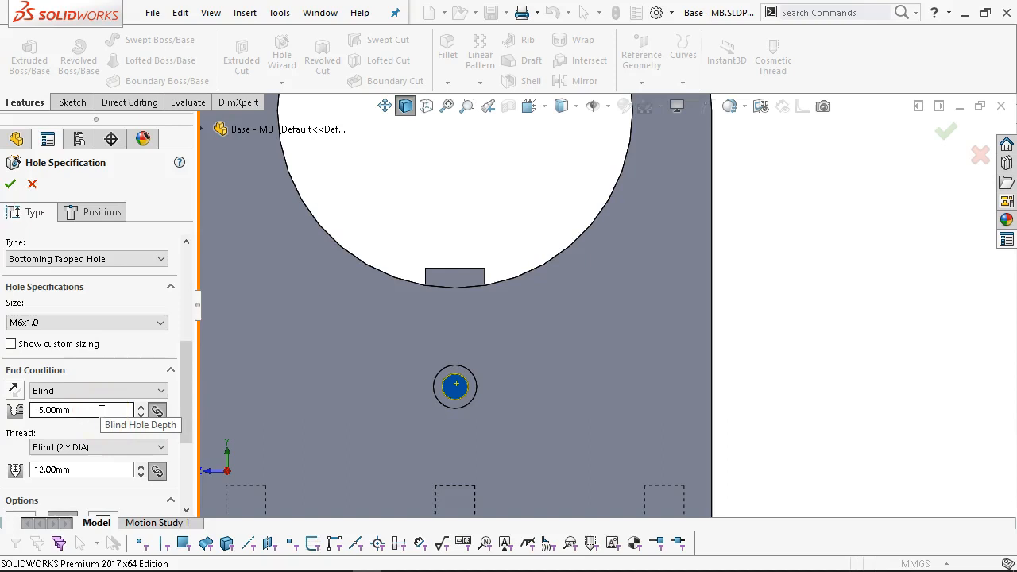
pyautogui.click(94, 467)
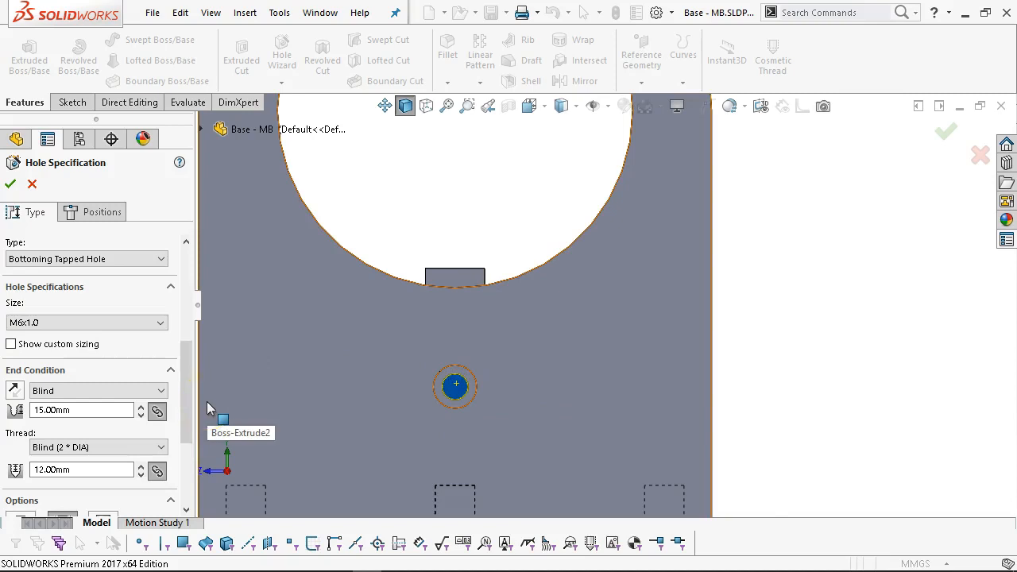
pyautogui.click(455, 391)
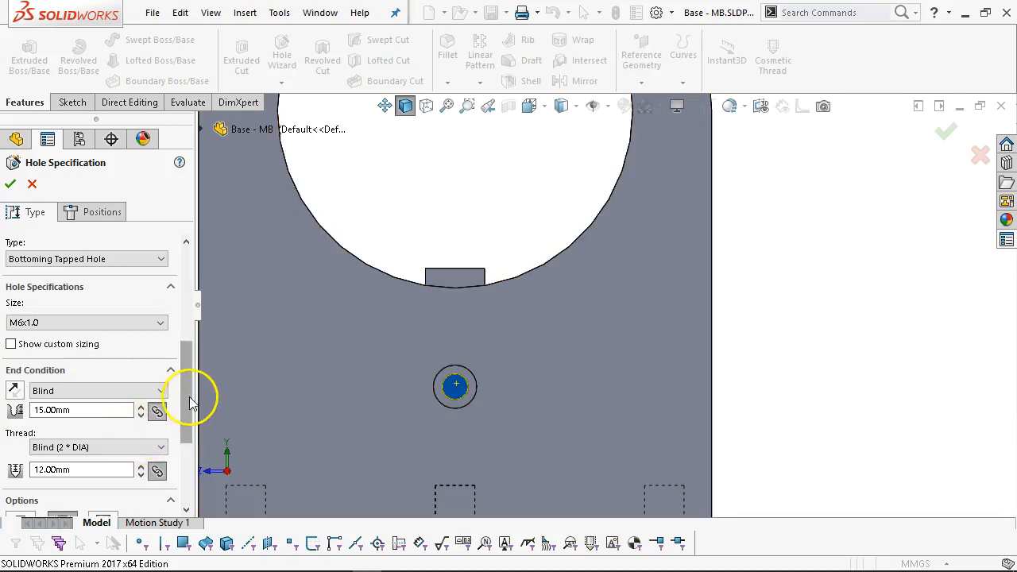
pyautogui.moveTo(188, 401); pyautogui.dragTo(187, 429)
# Centre the tapped hole in the counterbore and finish the feature.
pyautogui.click(97, 210)
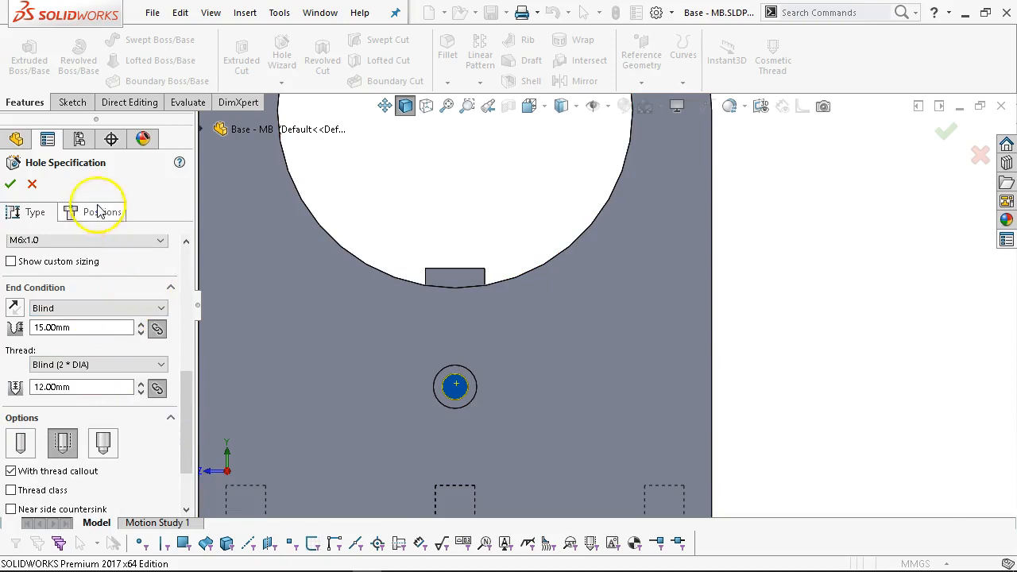
pyautogui.click(455, 387)
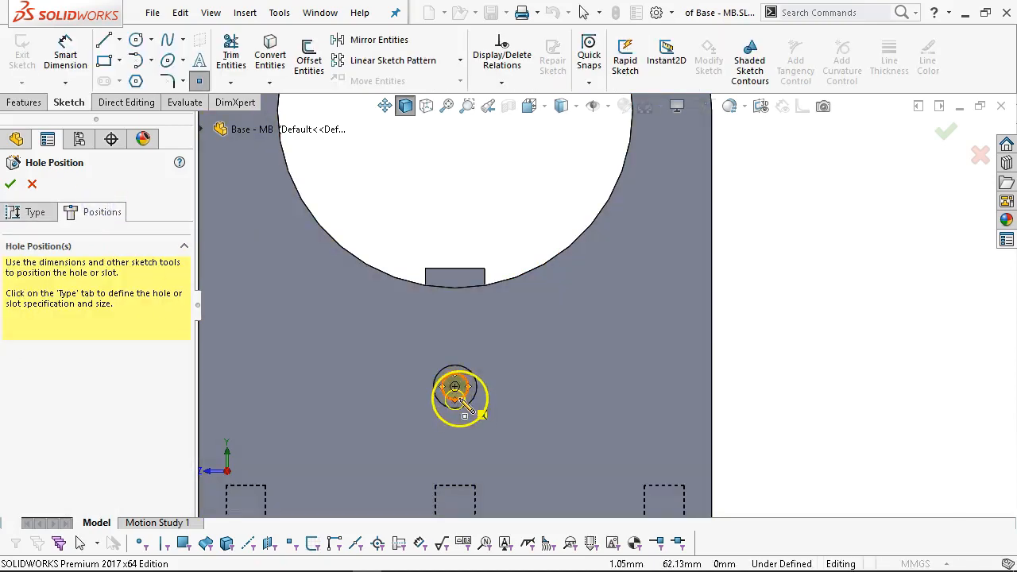
pyautogui.click(10, 183)
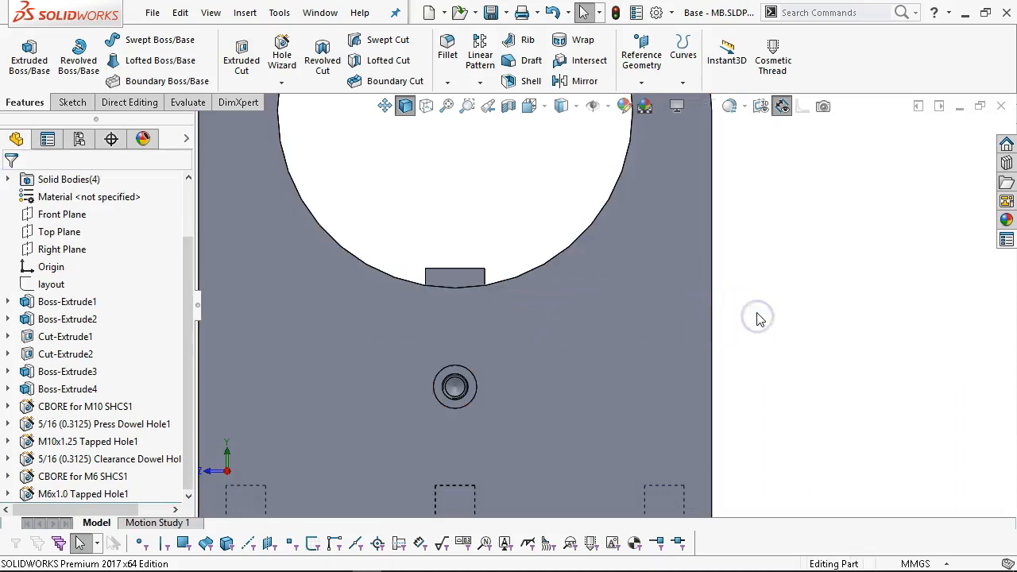
# Inspect the new holes from front, angled and underside views, ending in isometric.
pyautogui.hotkey('ctrl', '1')
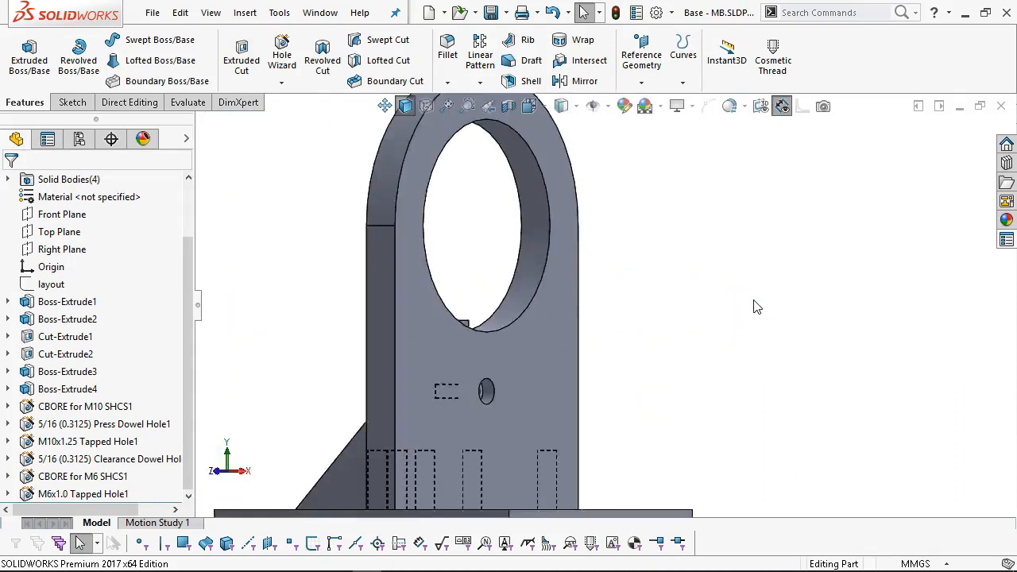
pyautogui.moveTo(767, 358); pyautogui.dragTo(710, 424, button='middle')
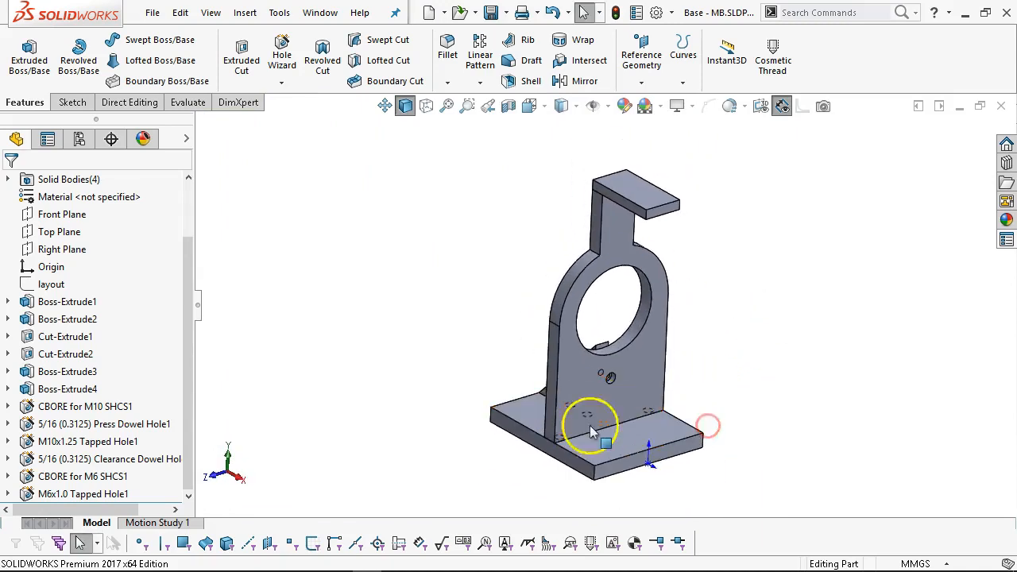
pyautogui.click(658, 403)
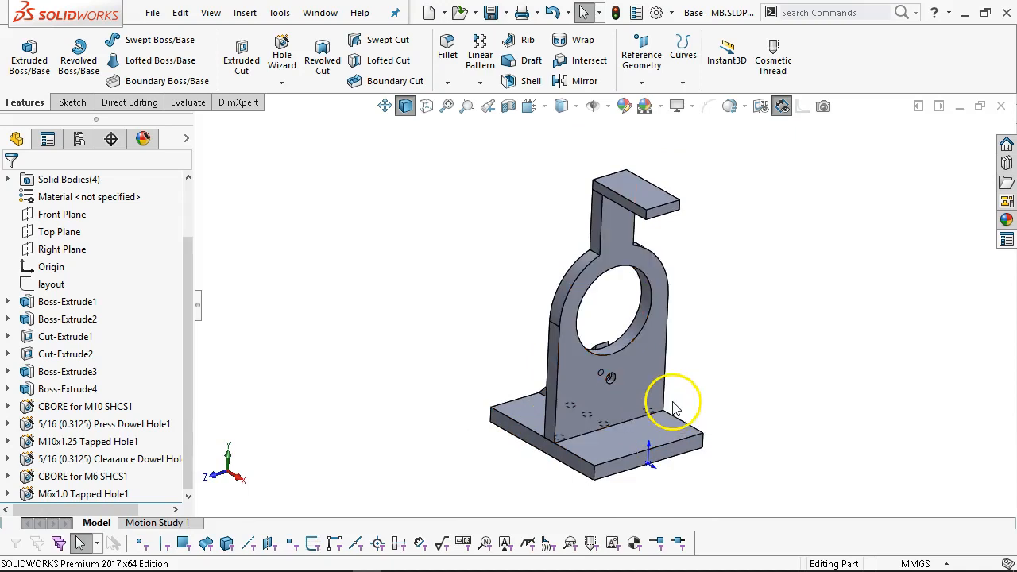
pyautogui.moveTo(696, 383); pyautogui.dragTo(702, 407, button='middle')
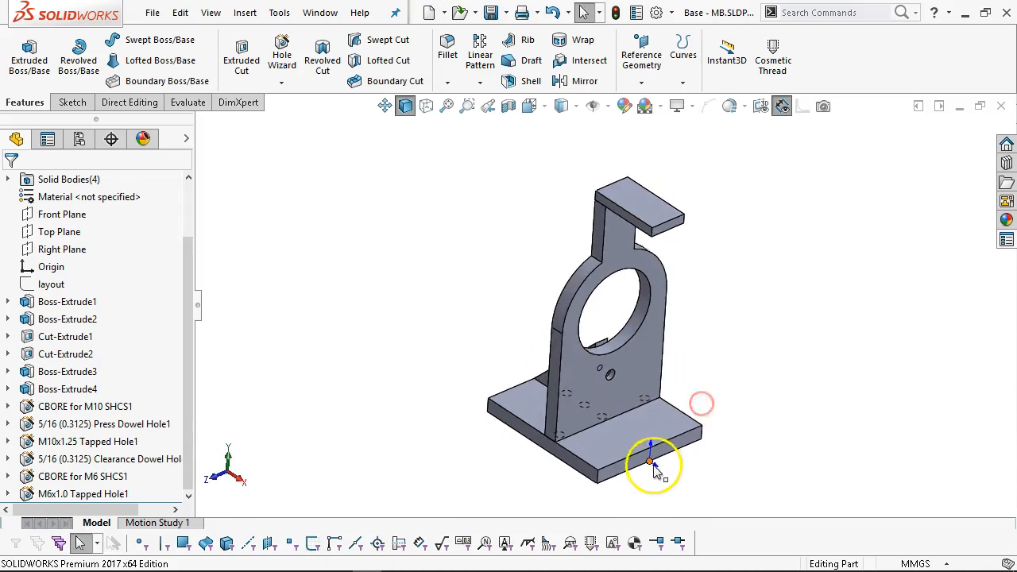
pyautogui.moveTo(696, 347); pyautogui.dragTo(681, 372, button='middle')
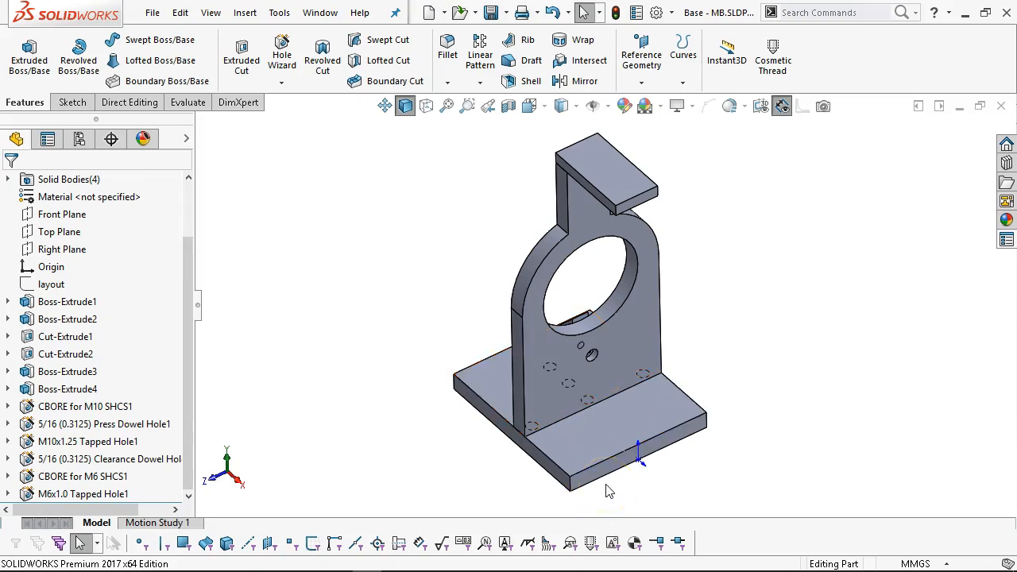
pyautogui.moveTo(699, 432); pyautogui.dragTo(738, 281, button='middle')
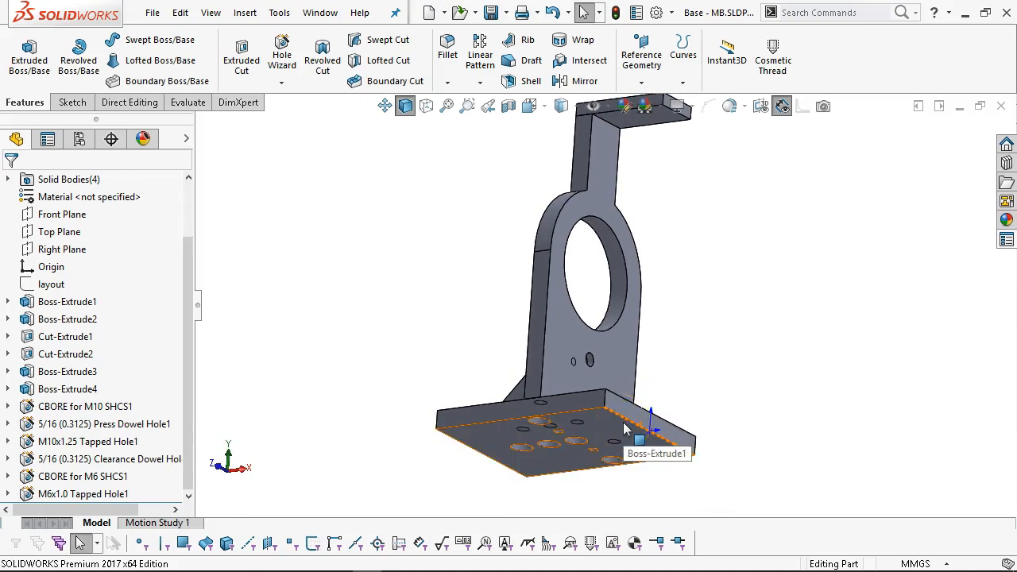
pyautogui.hotkey('ctrl', '7')
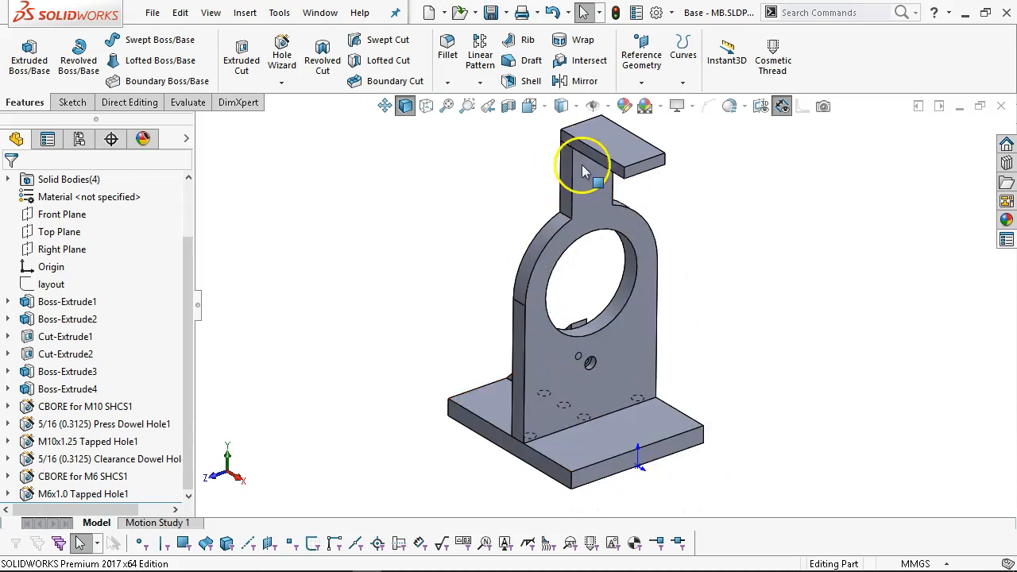
# Select the top tab's upper face for the next holes.
pyautogui.click(627, 178)
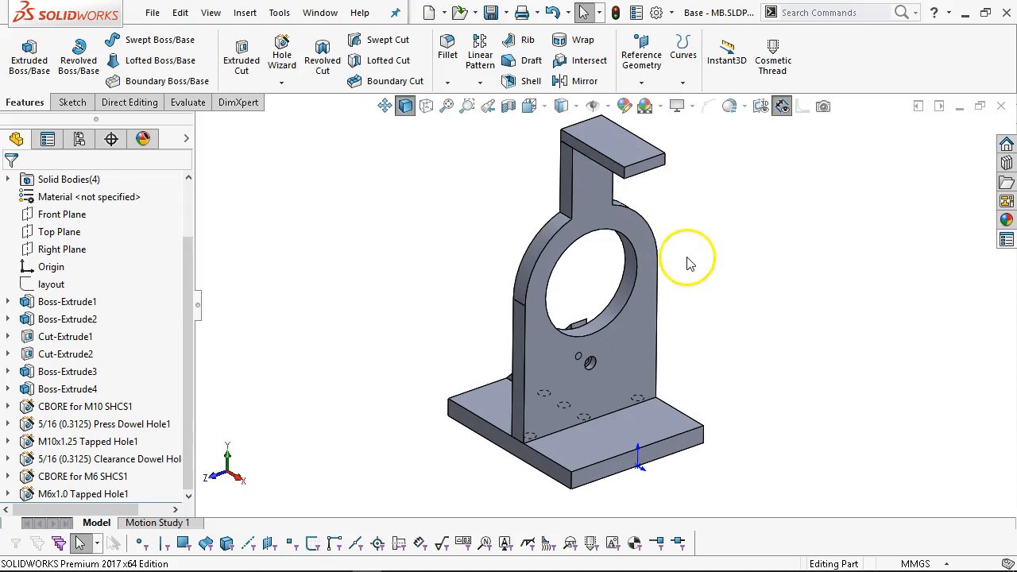
pyautogui.moveTo(656, 220); pyautogui.dragTo(664, 216, button='middle')
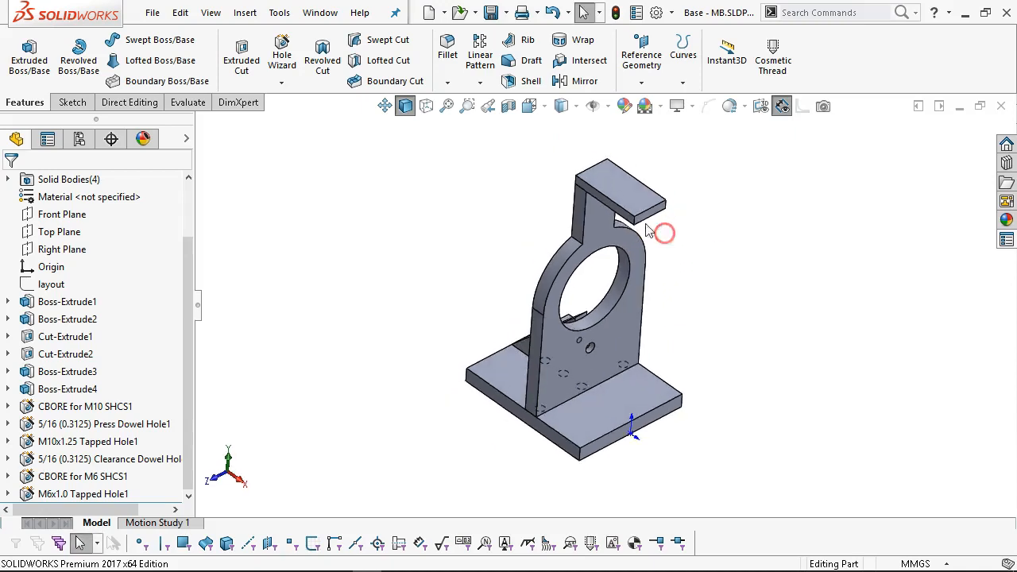
pyautogui.scroll(-3, 658, 227)
pyautogui.click(603, 183)
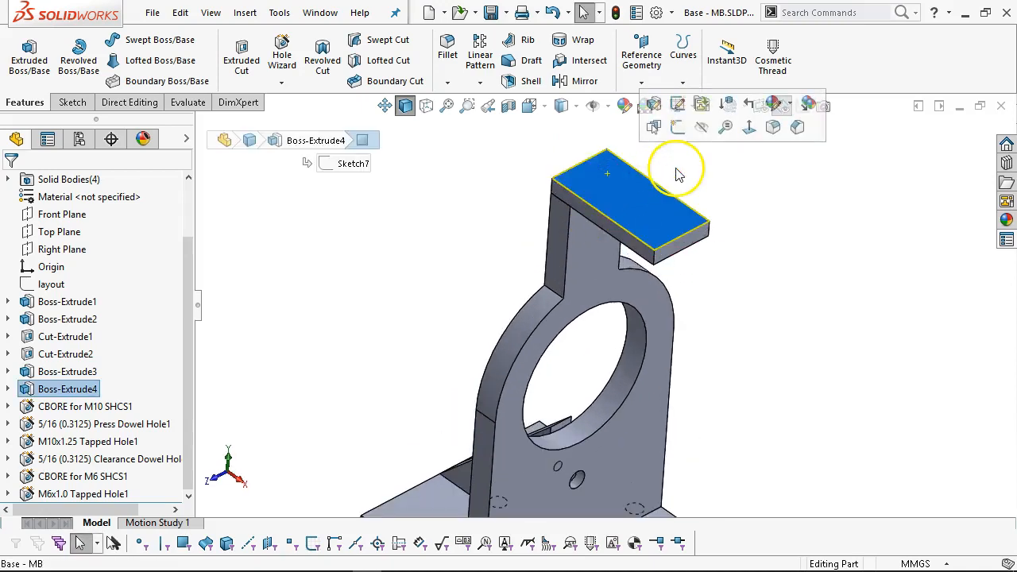
# Start a Counterbore hole on the top tab's face via the S shortcut bar and expand the fastener type list.
pyautogui.press('s')
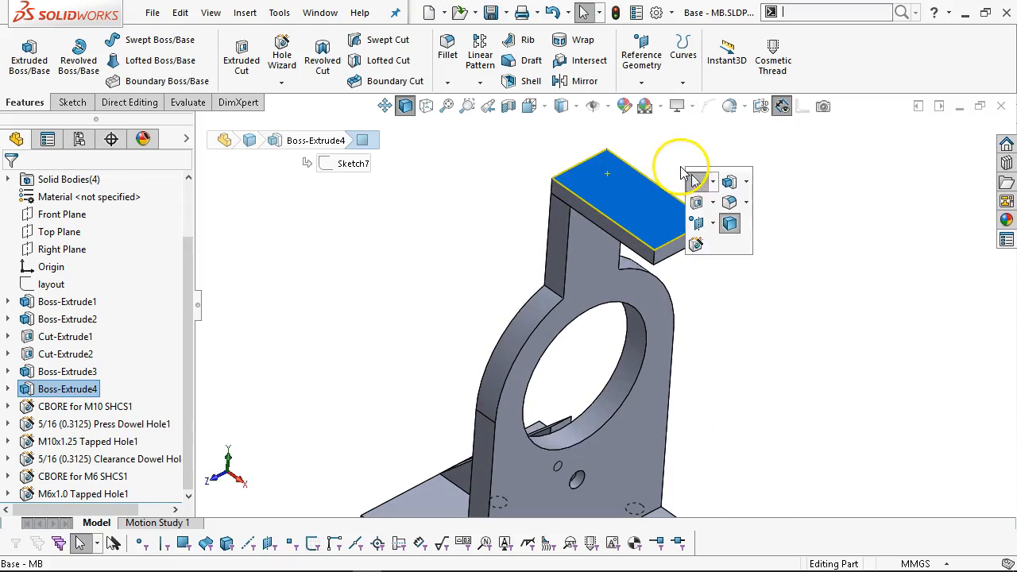
pyautogui.click(697, 244)
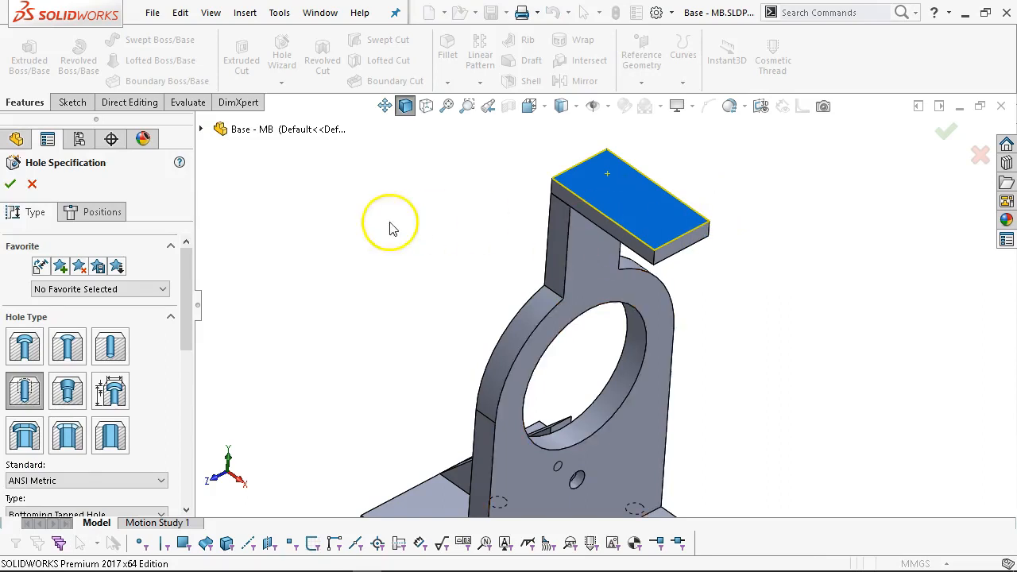
pyautogui.click(25, 347)
pyautogui.moveTo(181, 326); pyautogui.dragTo(195, 393)
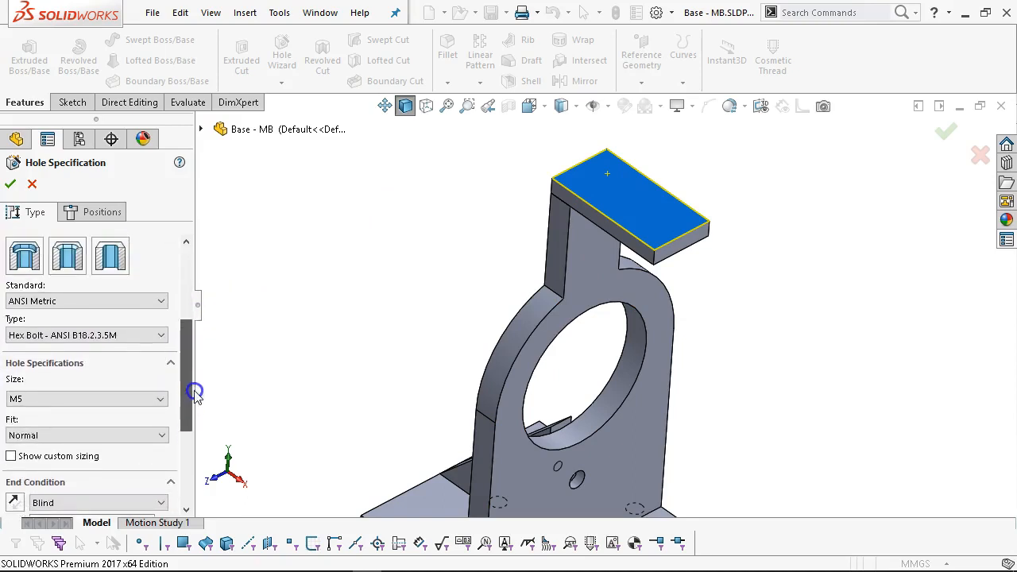
pyautogui.click(121, 336)
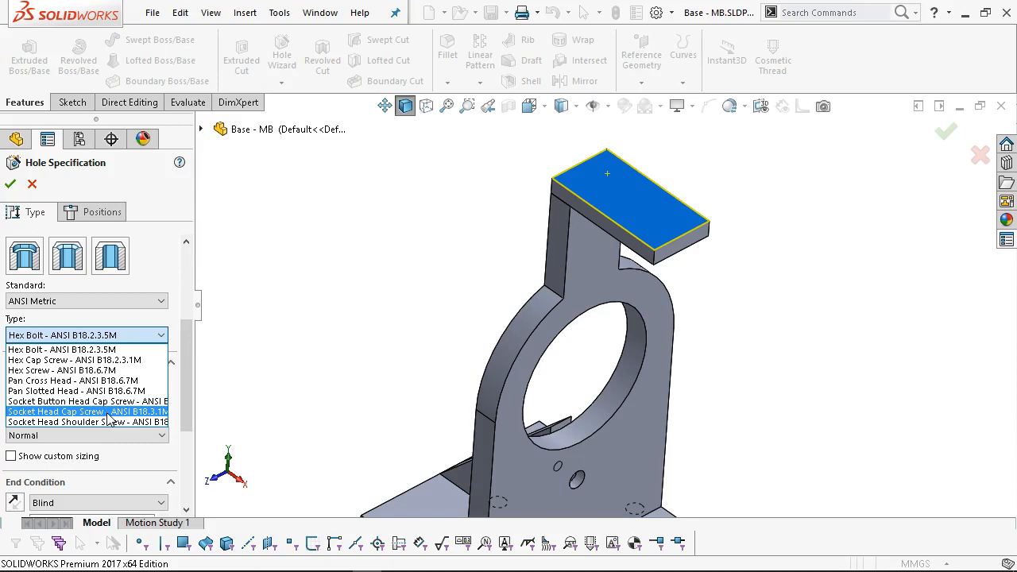
# Make the hole an M6 flat head countersink with the Up To Next end condition.
pyautogui.moveTo(188, 327); pyautogui.dragTo(202, 243)
pyautogui.scroll(5, 193, 299)
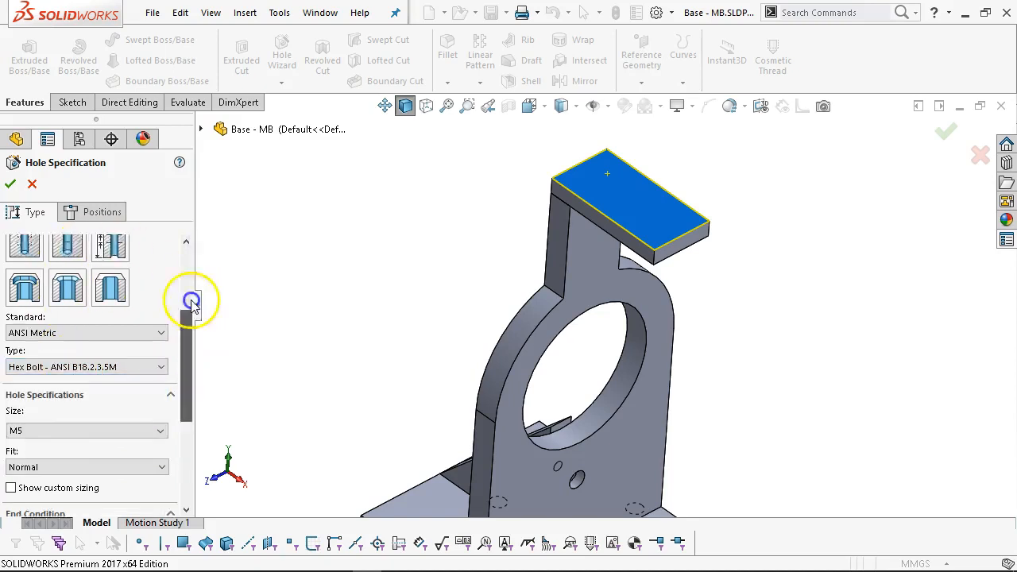
pyautogui.click(68, 342)
pyautogui.moveTo(187, 322); pyautogui.dragTo(180, 407)
pyautogui.click(68, 377)
pyautogui.click(62, 467)
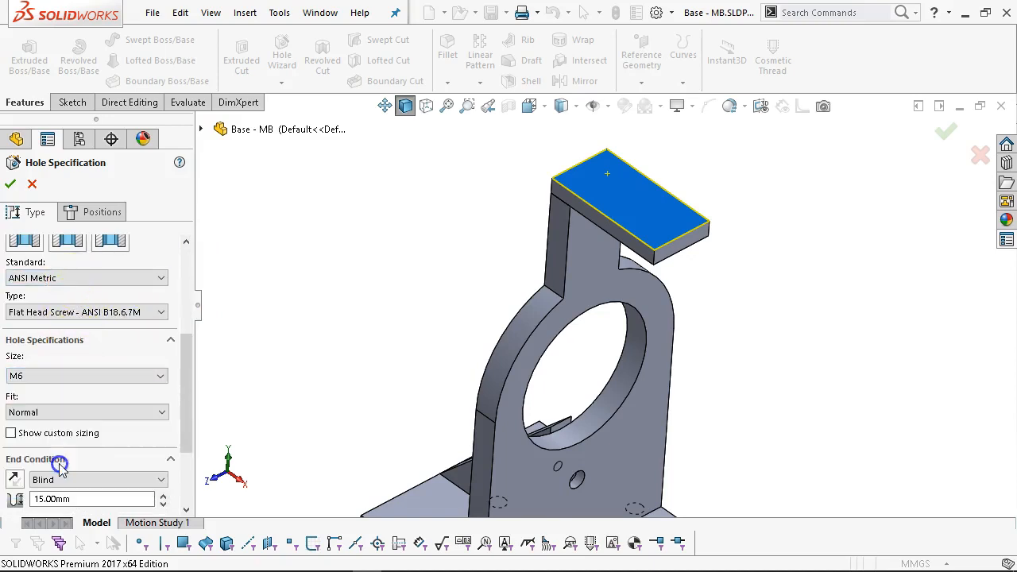
pyautogui.moveTo(182, 412); pyautogui.dragTo(185, 460)
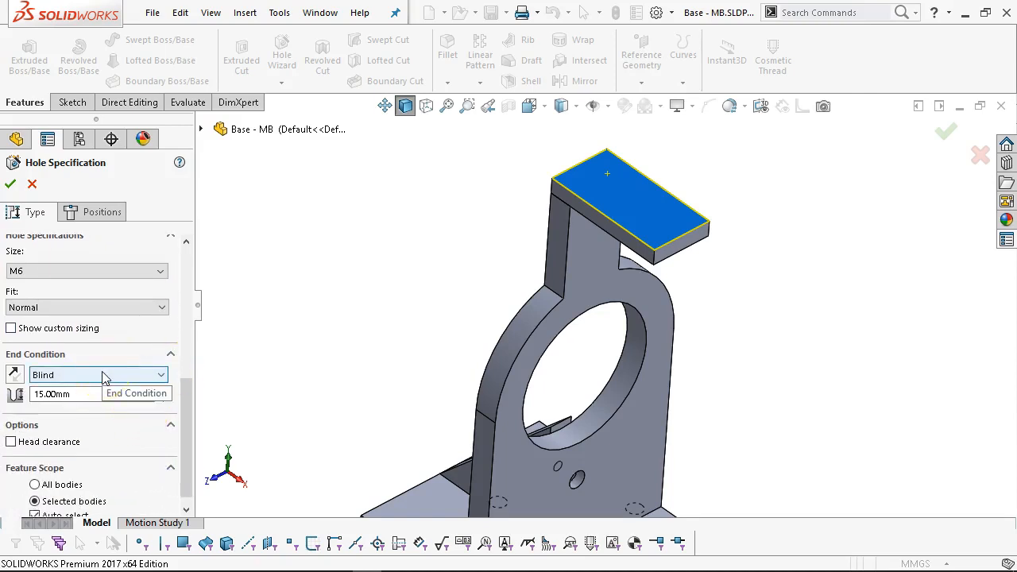
pyautogui.click(68, 394)
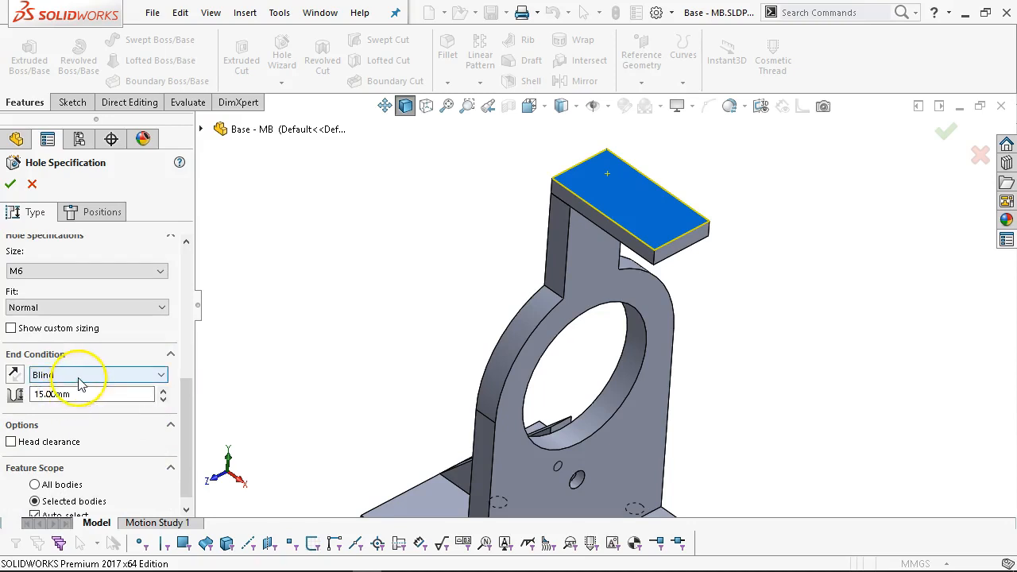
pyautogui.click(78, 376)
pyautogui.click(67, 408)
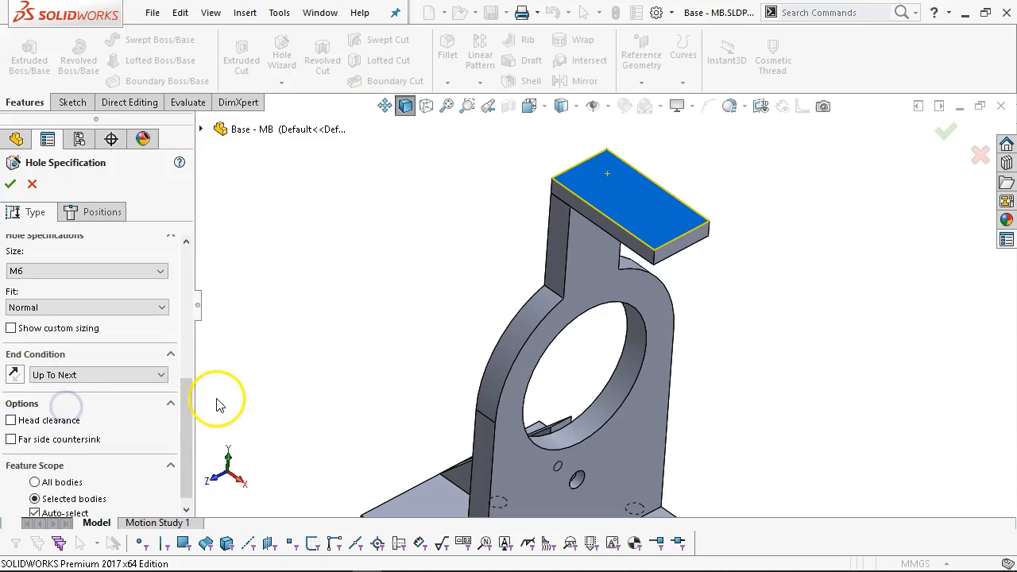
pyautogui.moveTo(190, 408); pyautogui.dragTo(200, 264)
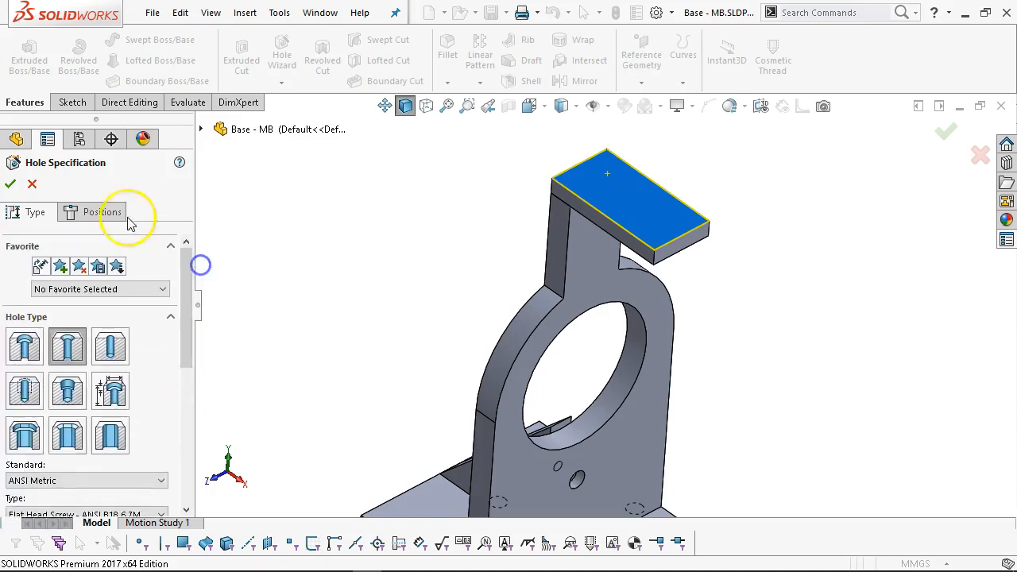
# Place two hole points on the top plate and make them vertical.
pyautogui.click(126, 213)
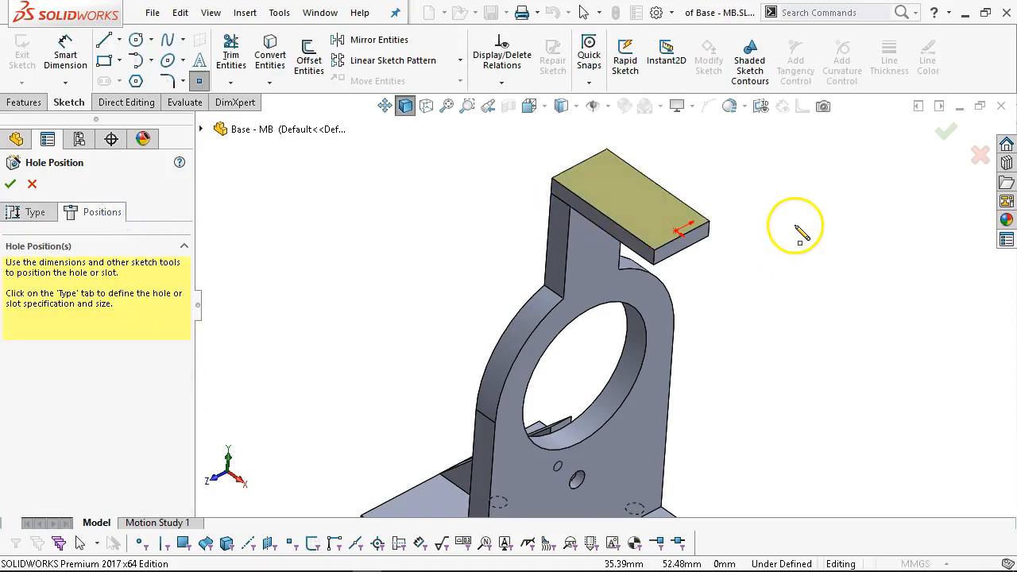
pyautogui.hotkey('ctrl', '8')
pyautogui.scroll(-1, 611, 321)
pyautogui.click(622, 270)
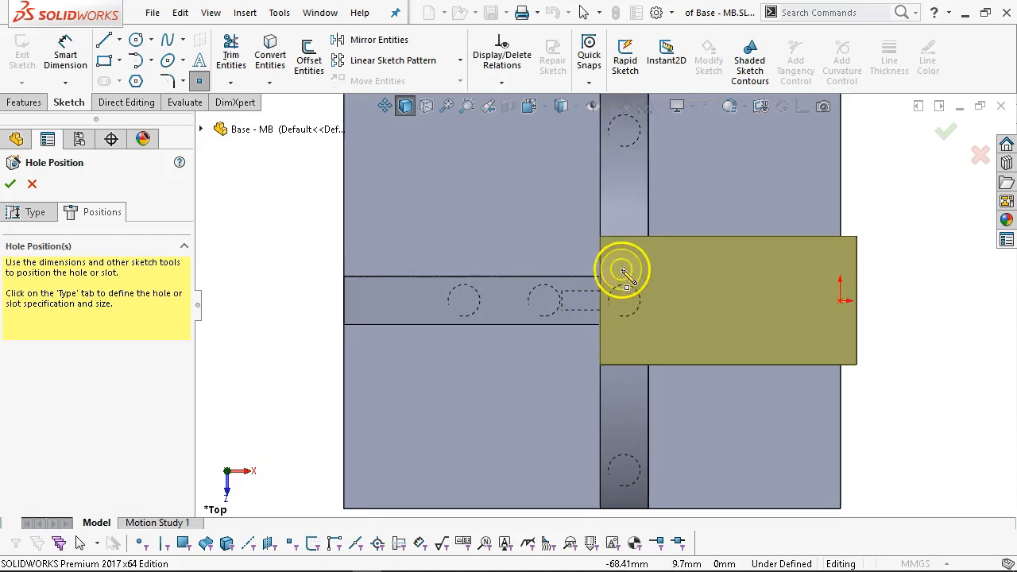
pyautogui.click(624, 263)
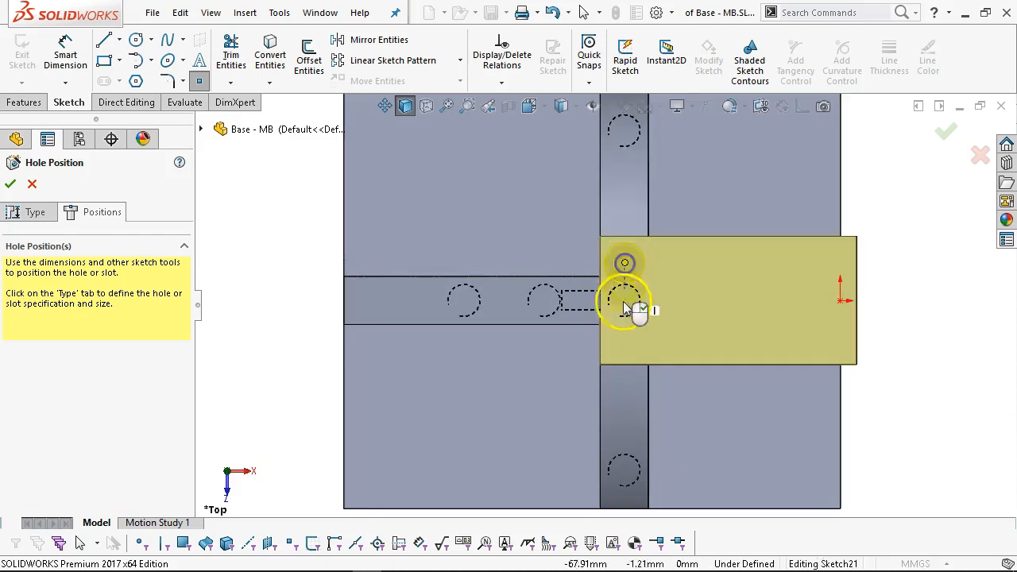
pyautogui.click(623, 343)
pyautogui.rightClick(749, 193)
pyautogui.click(785, 205)
pyautogui.scroll(-2, 623, 318)
pyautogui.click(625, 356)
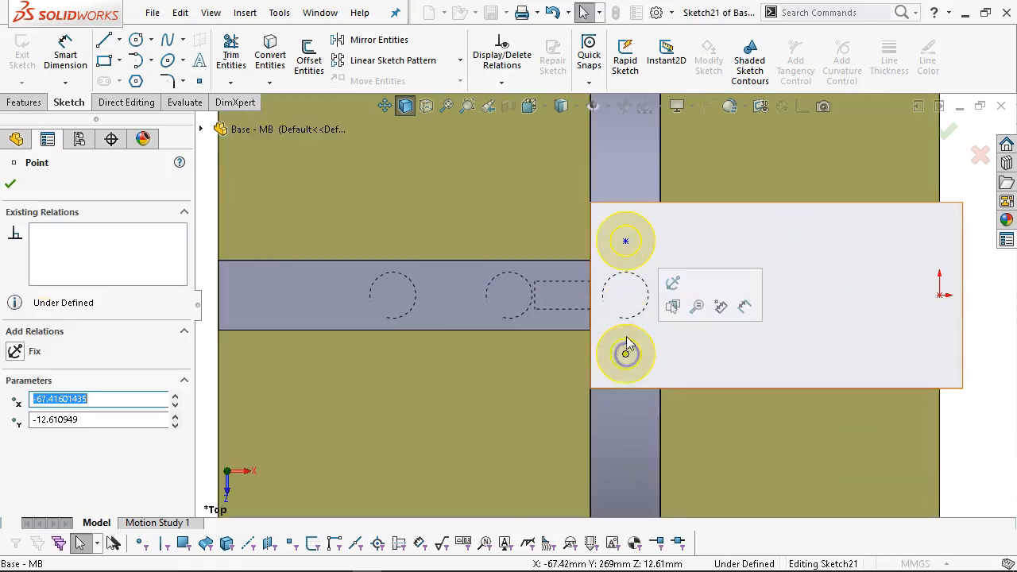
pyautogui.keyDown('ctrl'); pyautogui.click(625, 241); pyautogui.keyUp('ctrl')
pyautogui.click(699, 173)
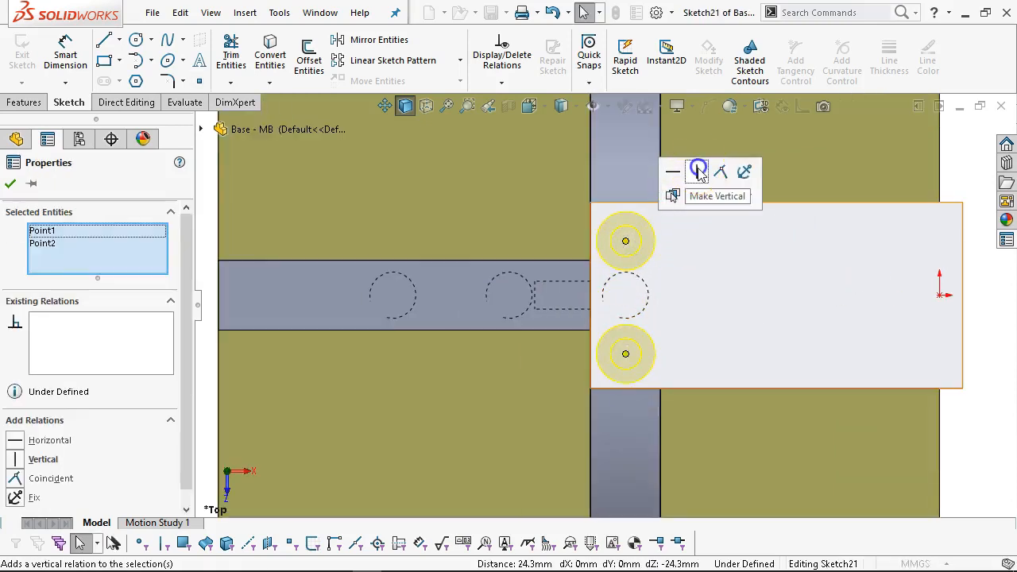
# Dimension the spacing between the two hole points as 25 mm.
pyautogui.click(57, 45)
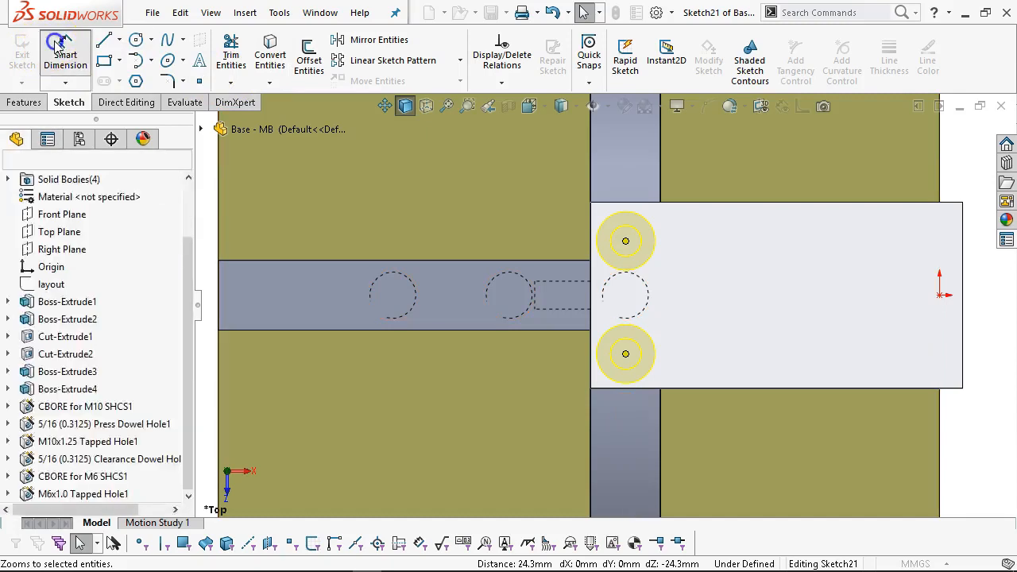
pyautogui.click(558, 318)
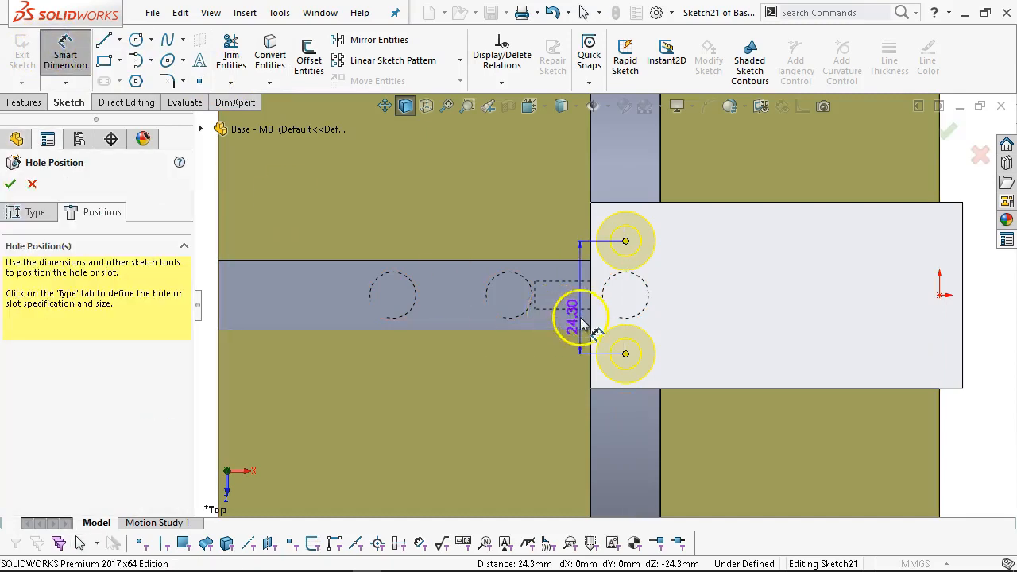
pyautogui.scroll(1, 882, 304)
pyautogui.click(921, 302)
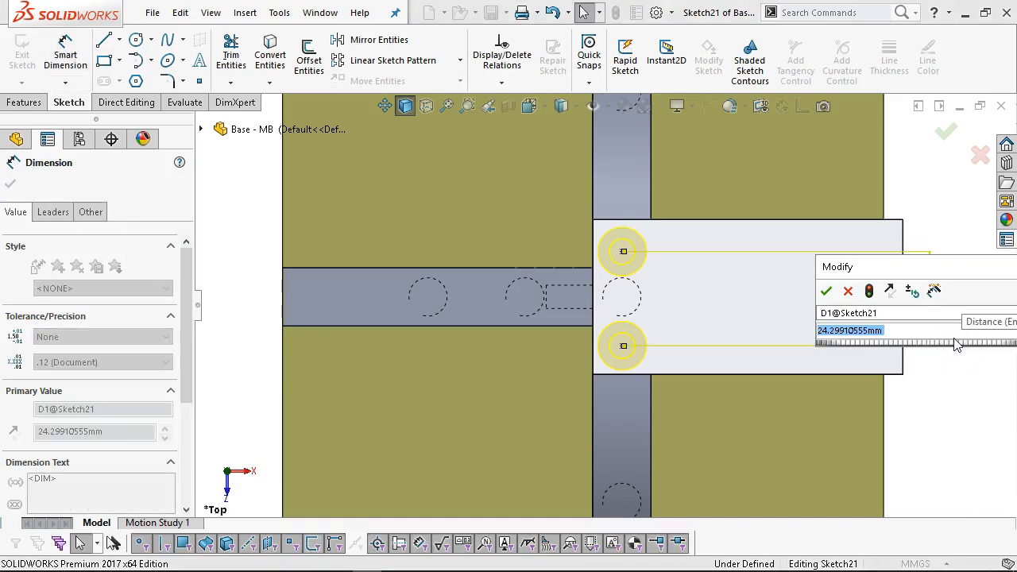
pyautogui.write('25')
pyautogui.press('Return')
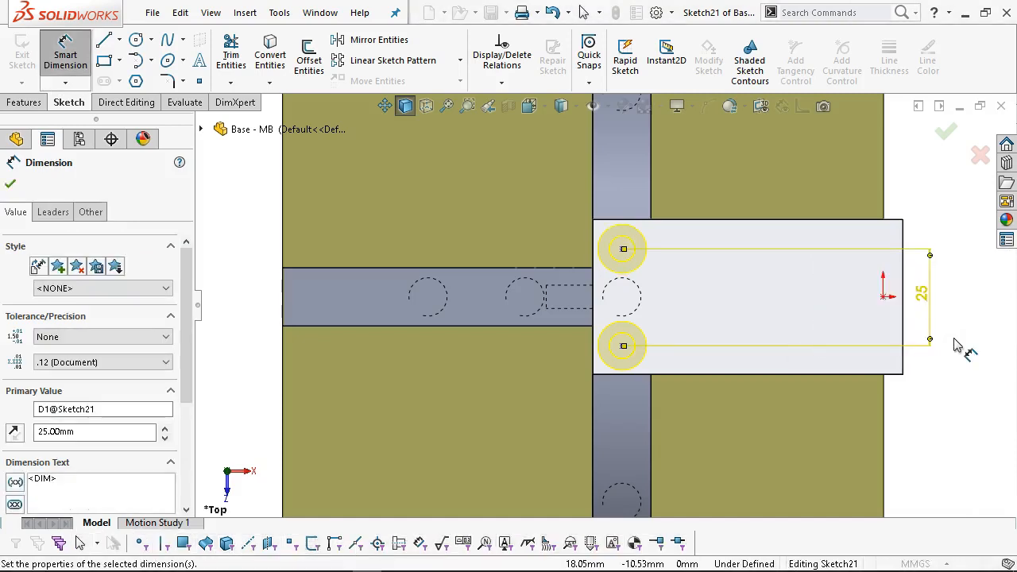
pyautogui.rightClick(942, 211)
pyautogui.click(930, 253)
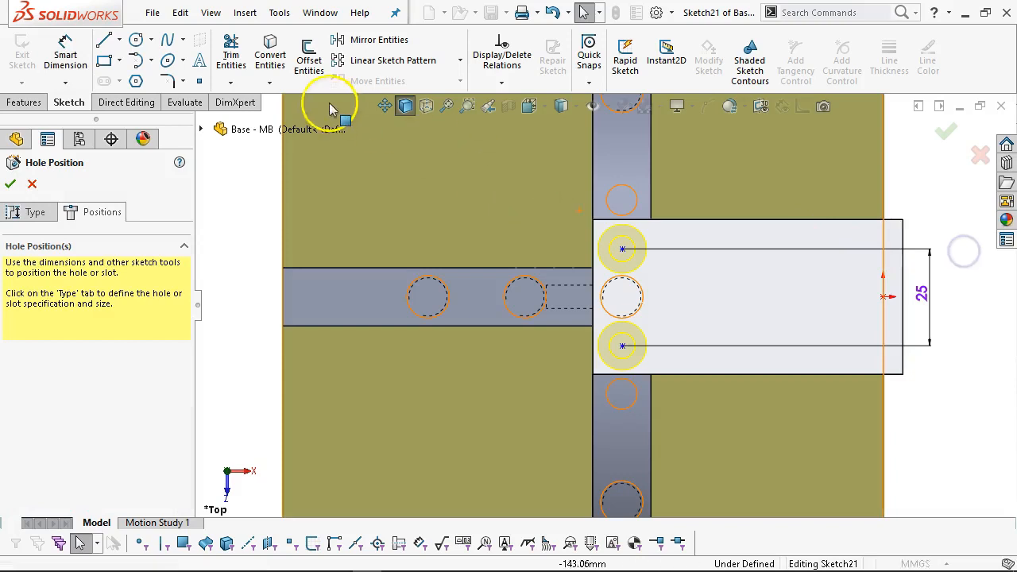
# Draw a horizontal centerline from the origin and make the hole points symmetric about it.
pyautogui.click(119, 39)
pyautogui.click(131, 64)
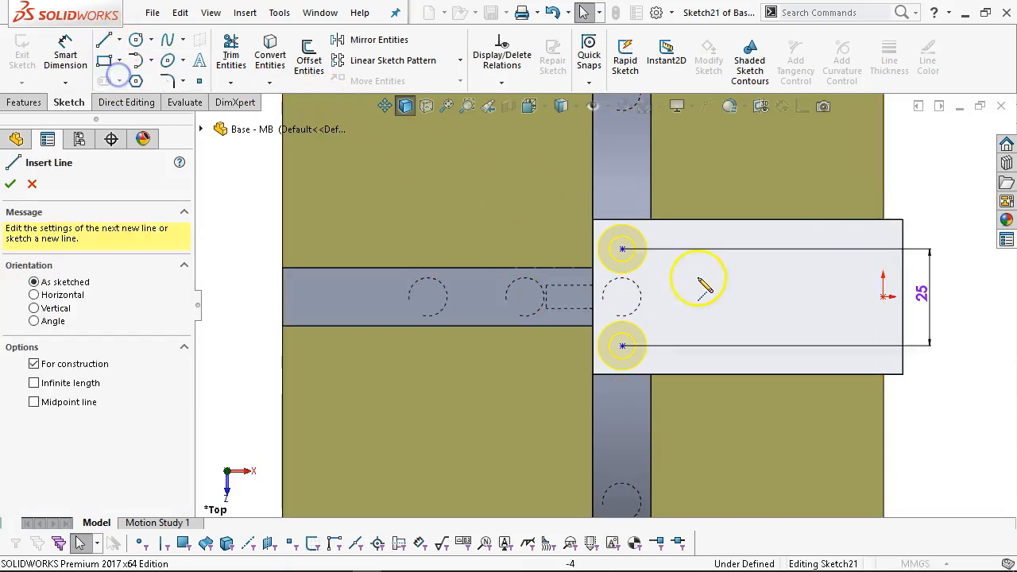
pyautogui.click(899, 295)
pyautogui.moveTo(901, 295)
pyautogui.mouseDown()
pyautogui.moveTo(710, 279)
pyautogui.moveTo(596, 295)
pyautogui.mouseUp()
pyautogui.rightClick(762, 159)
pyautogui.click(778, 173)
pyautogui.click(621, 250)
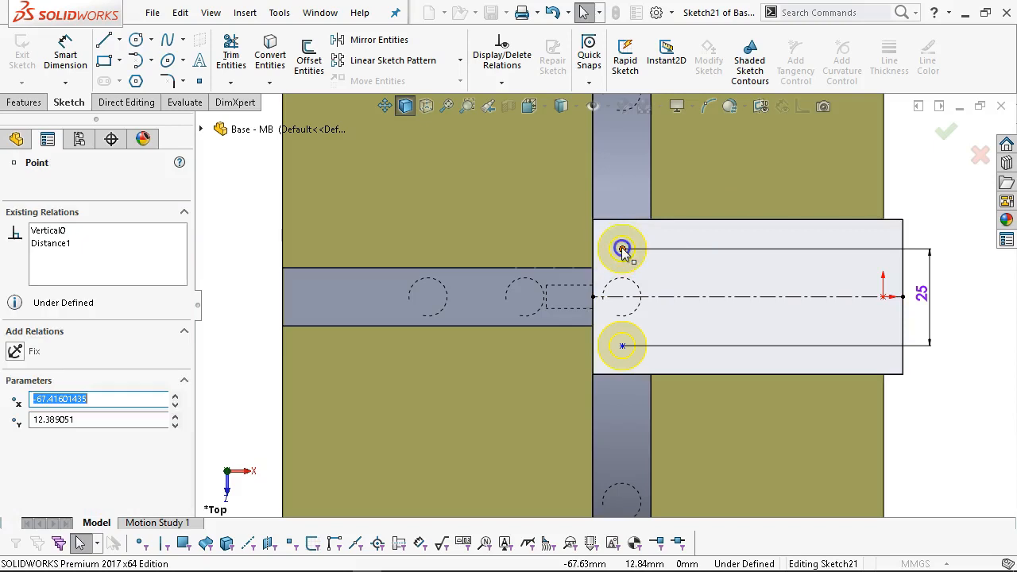
pyautogui.click(663, 296)
pyautogui.keyDown('ctrl'); pyautogui.click(622, 346); pyautogui.keyUp('ctrl')
pyautogui.keyDown('ctrl'); pyautogui.click(624, 346); pyautogui.keyUp('ctrl')
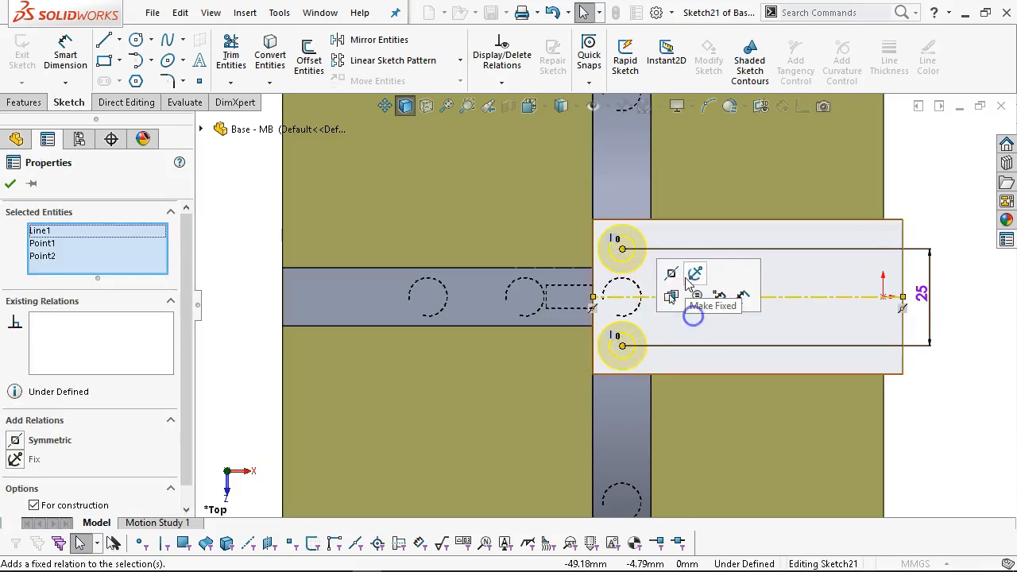
pyautogui.click(675, 279)
pyautogui.click(898, 195)
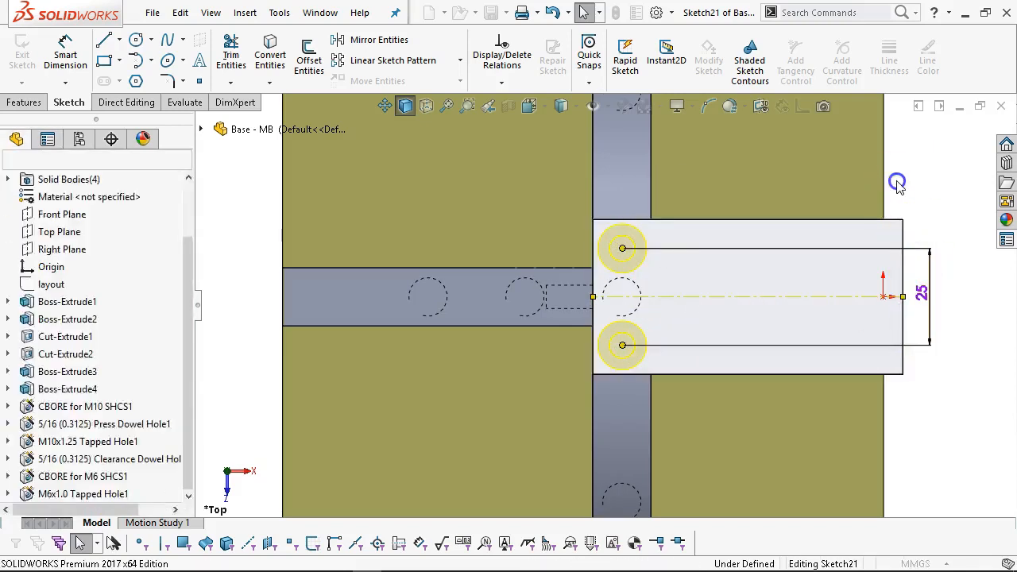
# Draw a 15 mm construction line along the plate's end edge.
pyautogui.click(104, 40)
pyautogui.click(593, 221)
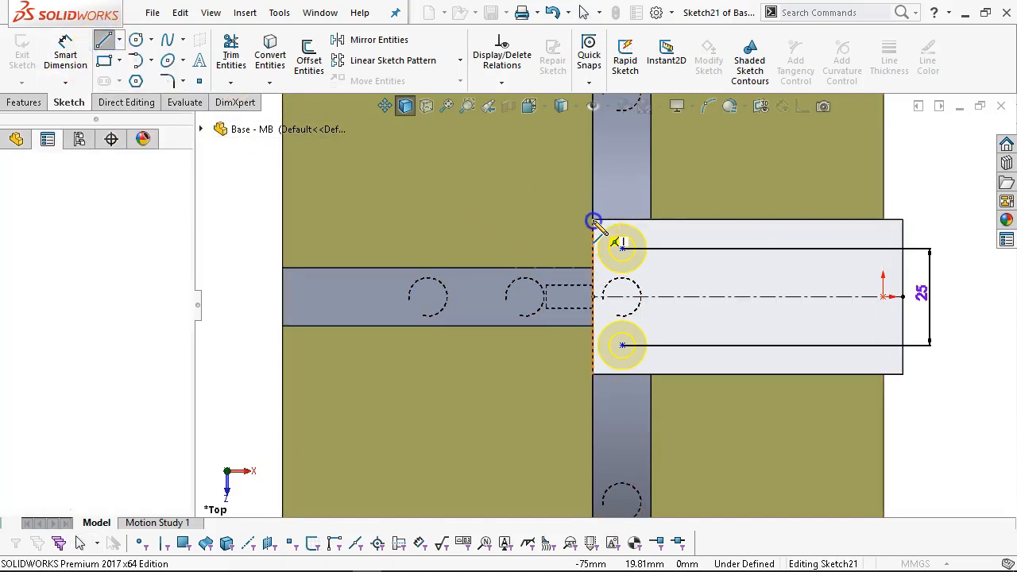
pyautogui.click(651, 219)
pyautogui.rightClick(713, 175)
pyautogui.click(719, 184)
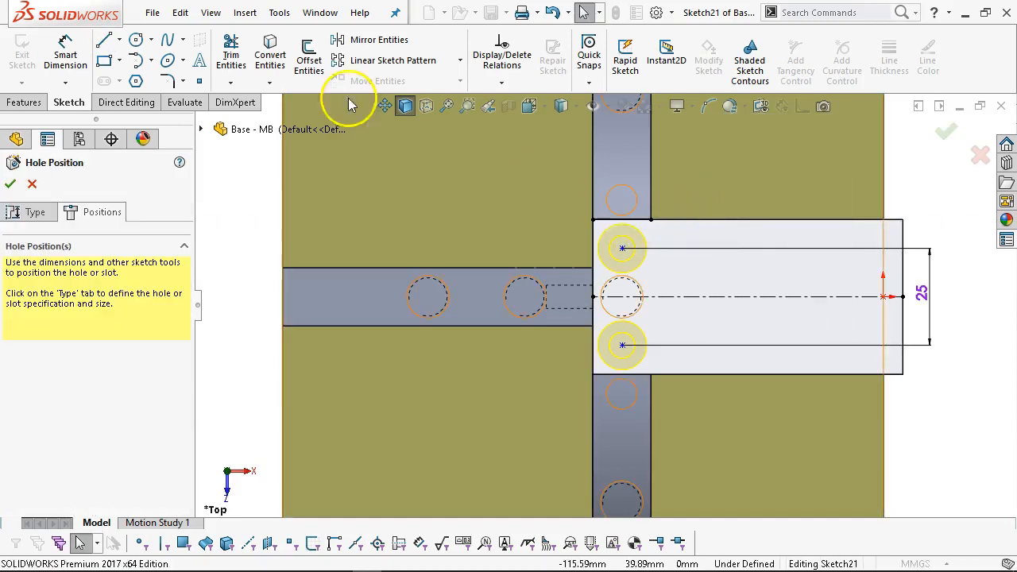
pyautogui.click(616, 222)
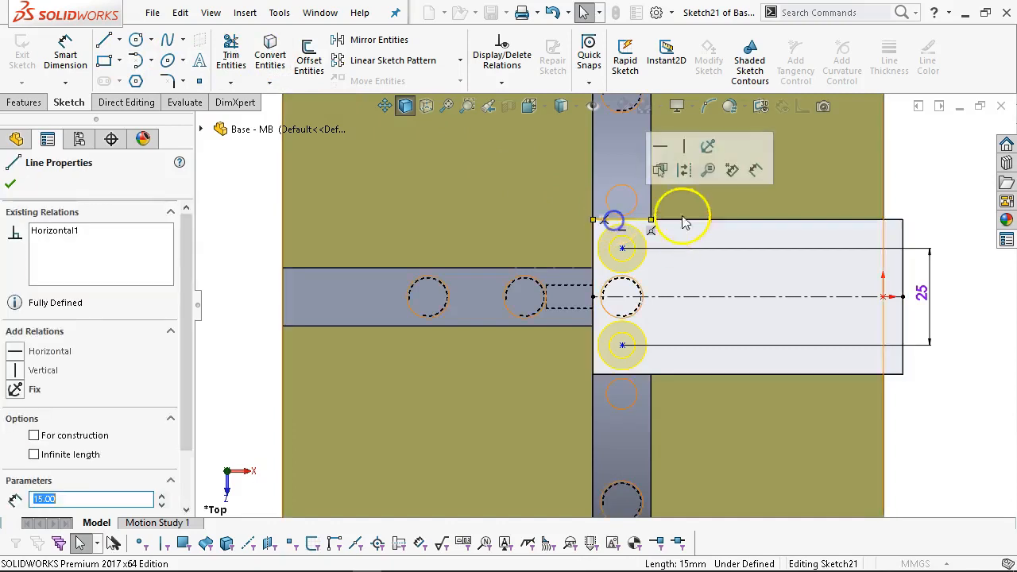
pyautogui.click(685, 169)
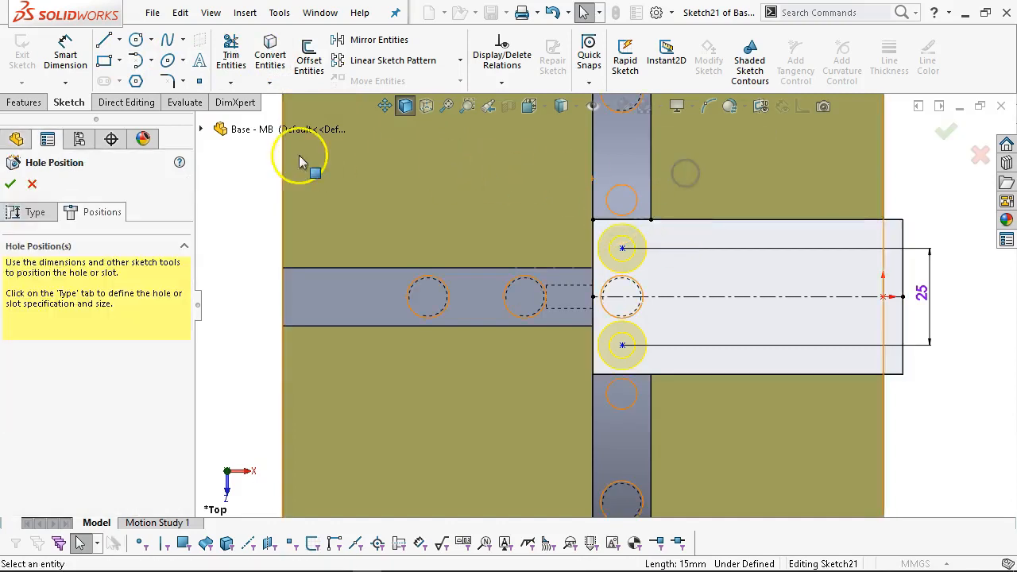
# Add a vertical centerline across the plate and make the hole point coincident with it.
pyautogui.click(119, 40)
pyautogui.click(131, 77)
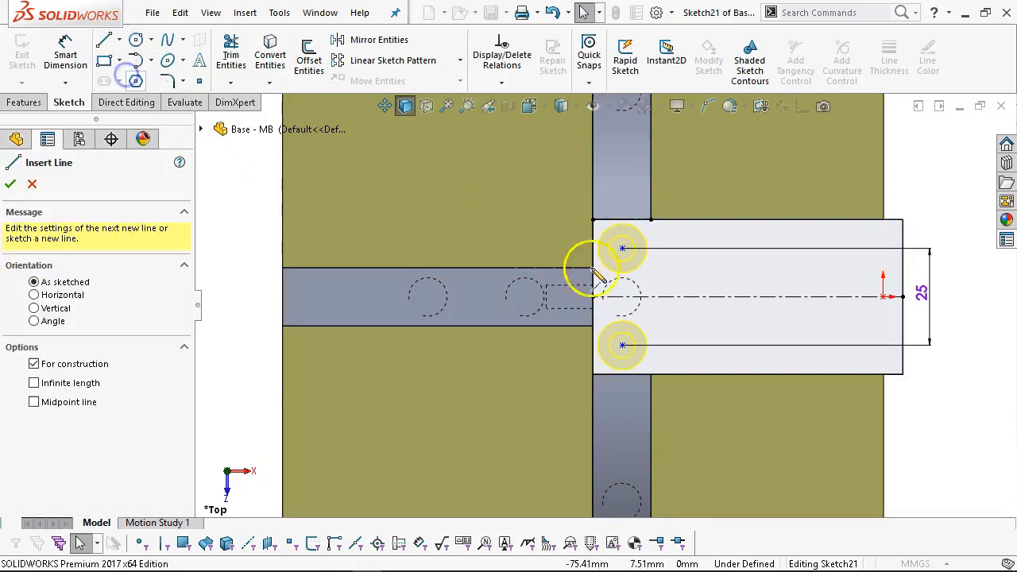
pyautogui.click(621, 220)
pyautogui.click(621, 375)
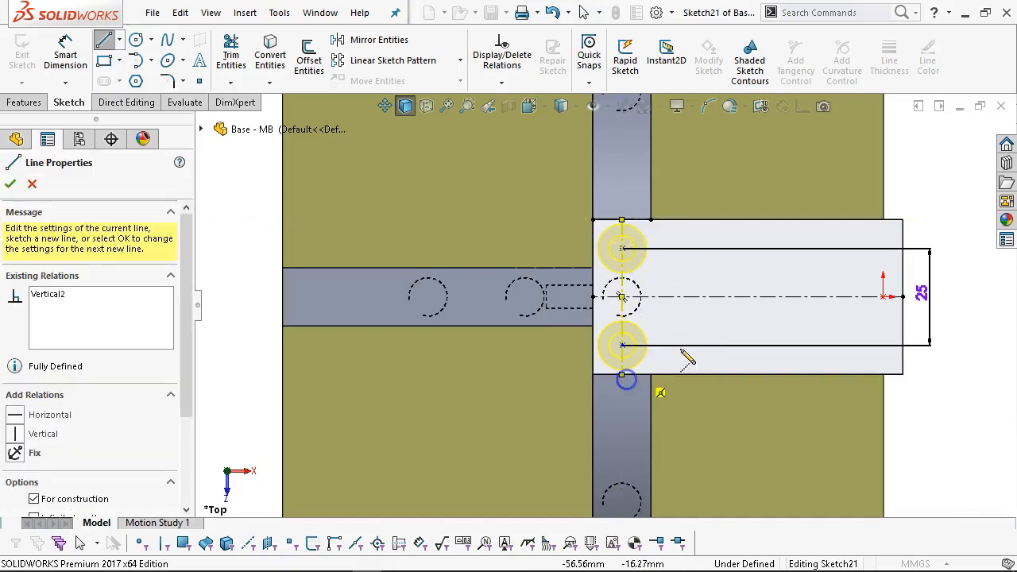
pyautogui.rightClick(696, 294)
pyautogui.click(735, 306)
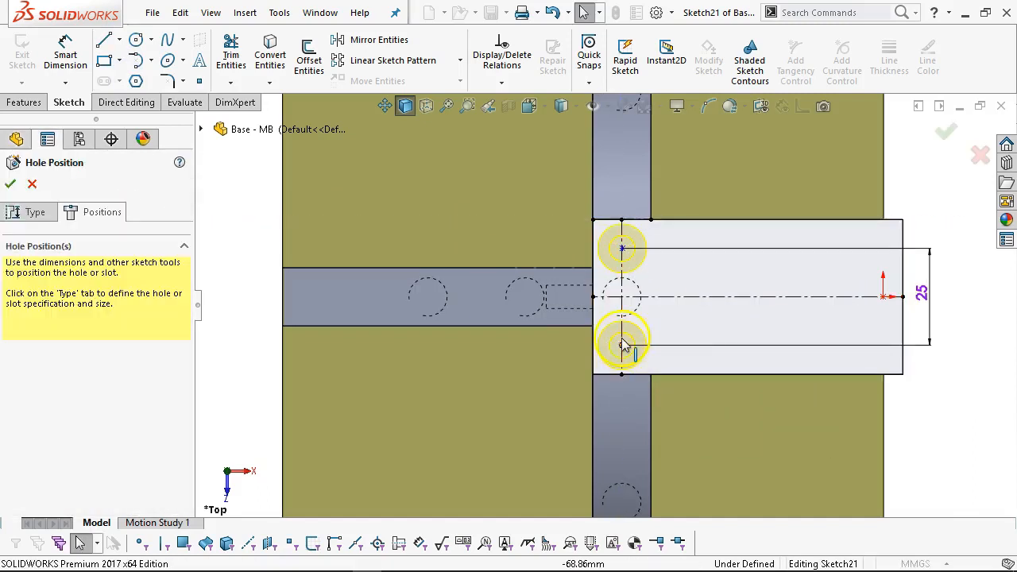
pyautogui.click(622, 347)
pyautogui.keyDown('ctrl'); pyautogui.click(622, 329); pyautogui.keyUp('ctrl')
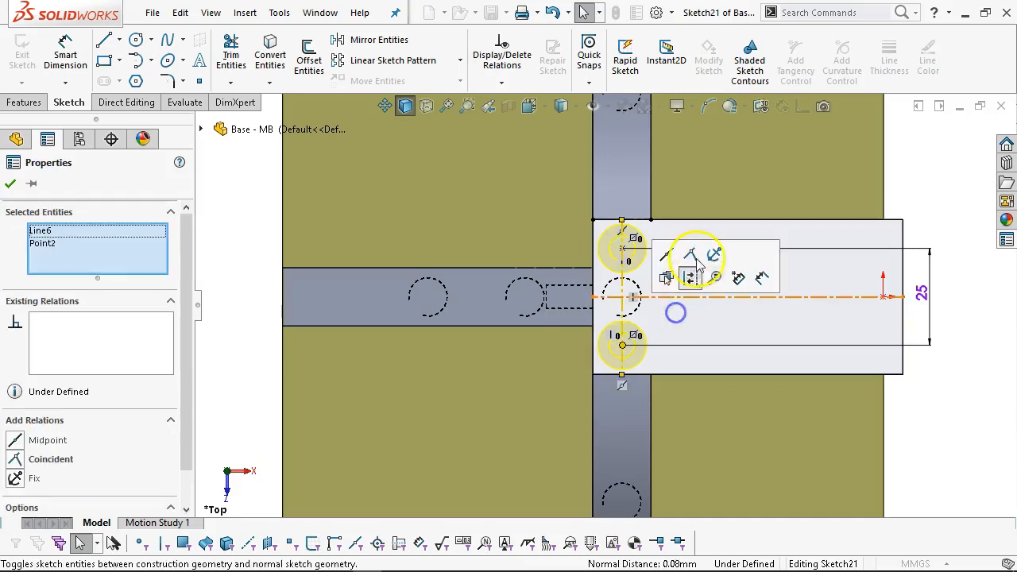
pyautogui.click(704, 236)
# Finish the two M6 countersunk holes and view them in isometric.
pyautogui.press('f')
pyautogui.click(823, 295)
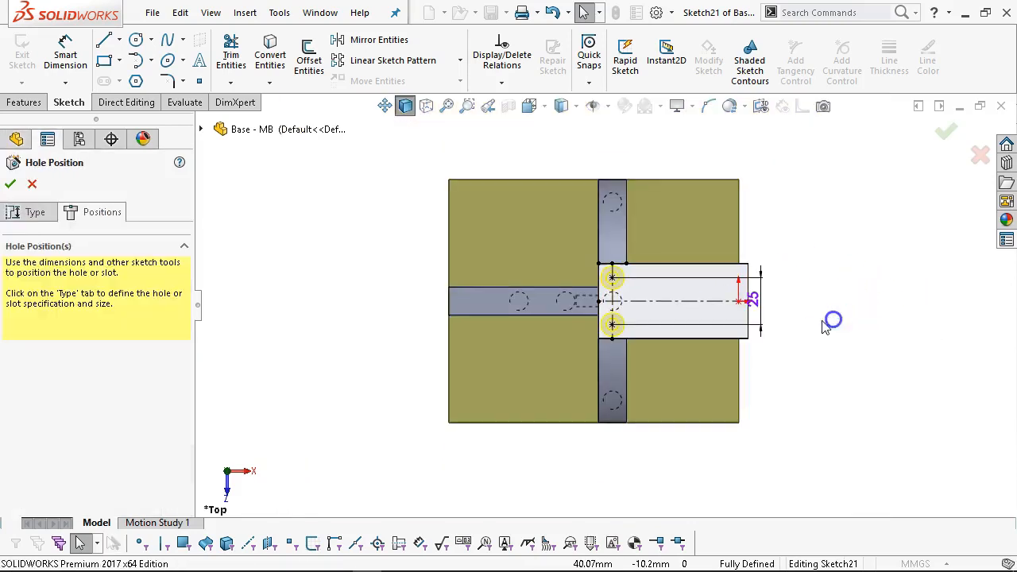
pyautogui.hotkey('ctrl', '7')
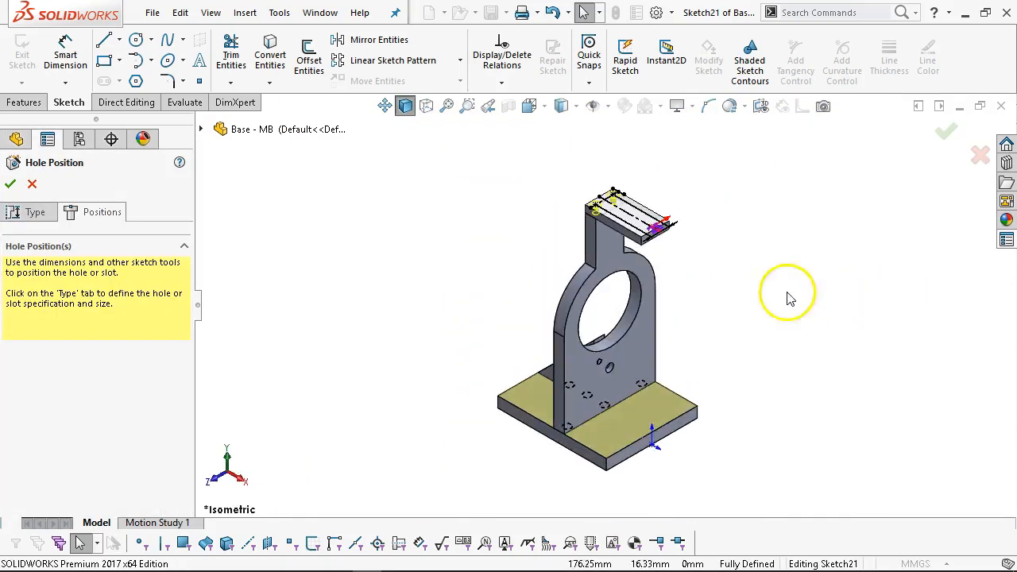
pyautogui.click(945, 132)
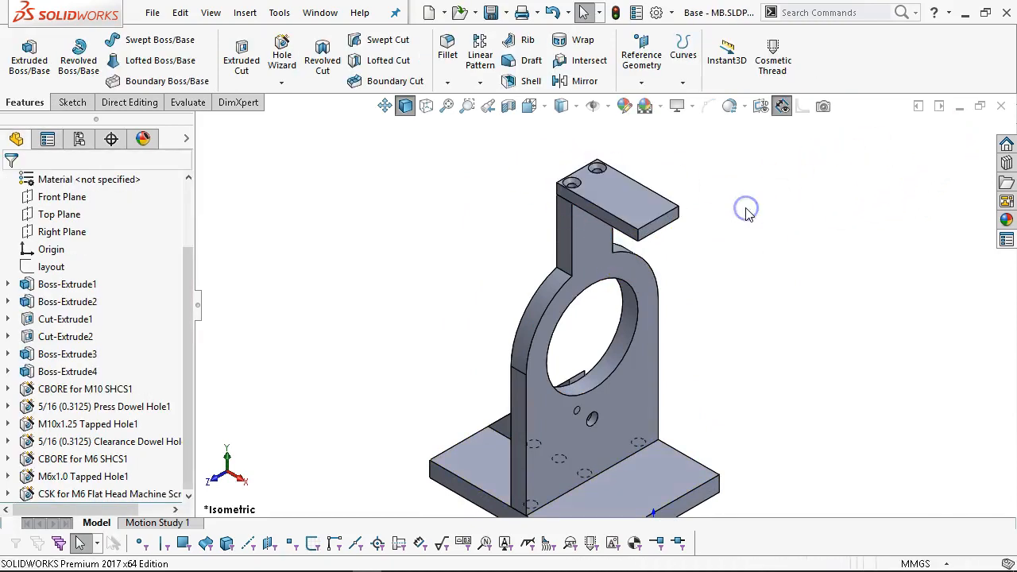
# Edit the cap's countersunk hole feature from the top view.
pyautogui.hotkey('ctrl', '5')
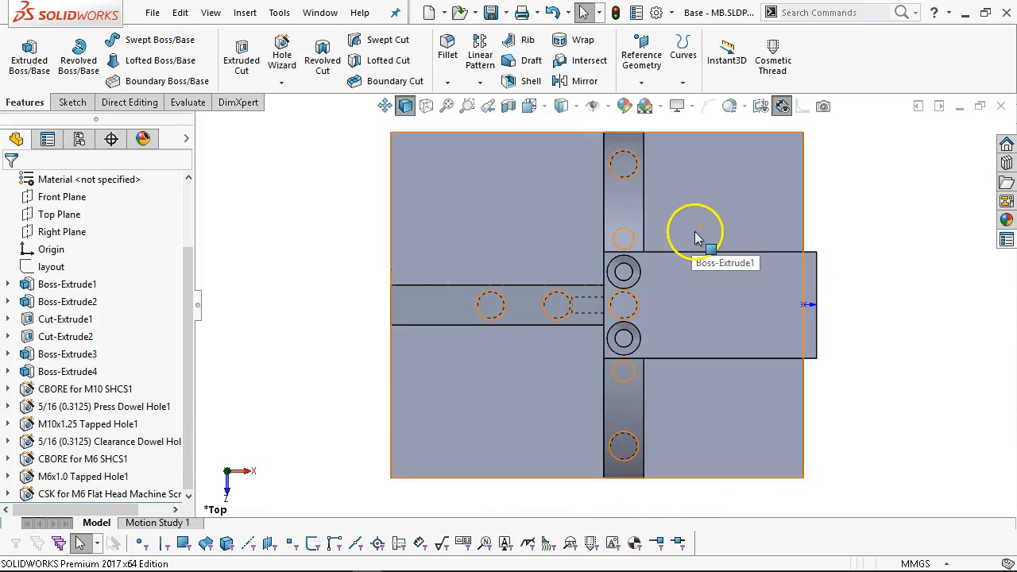
pyautogui.scroll(-3, 624, 267)
pyautogui.click(572, 287)
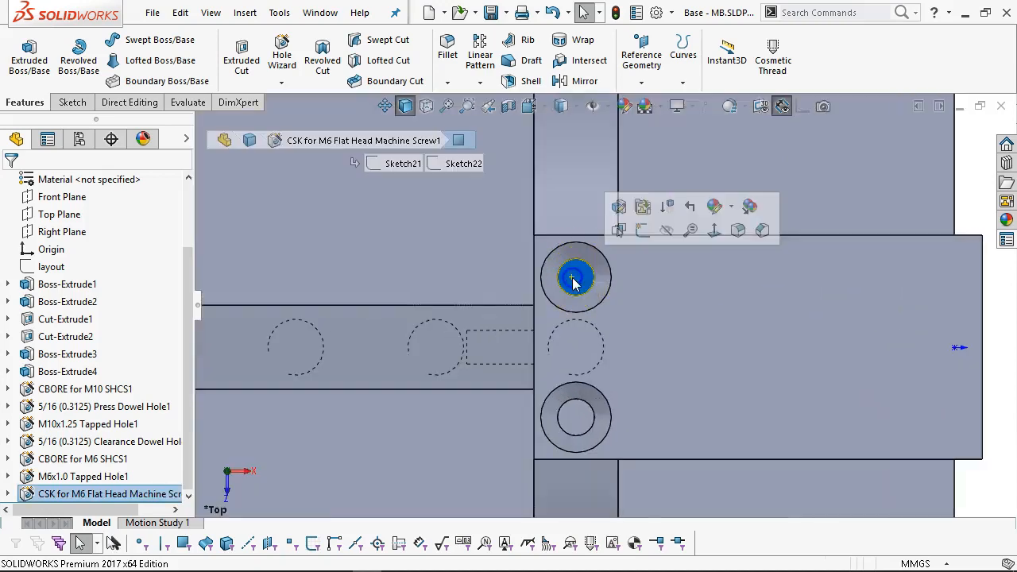
pyautogui.click(587, 354)
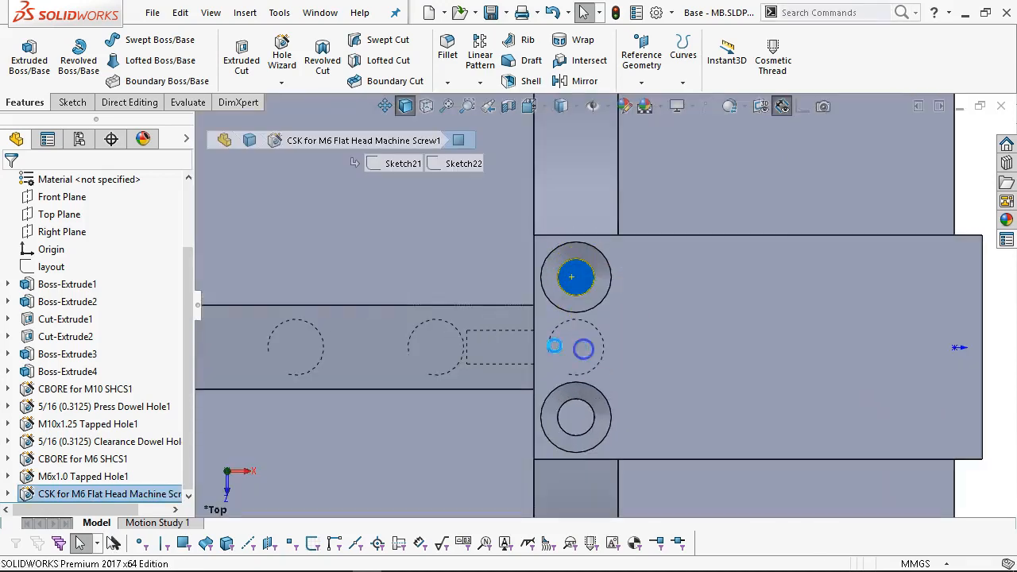
# Change the hole to an M6x1.0 Blind tapped hole without near side countersink.
pyautogui.click(26, 389)
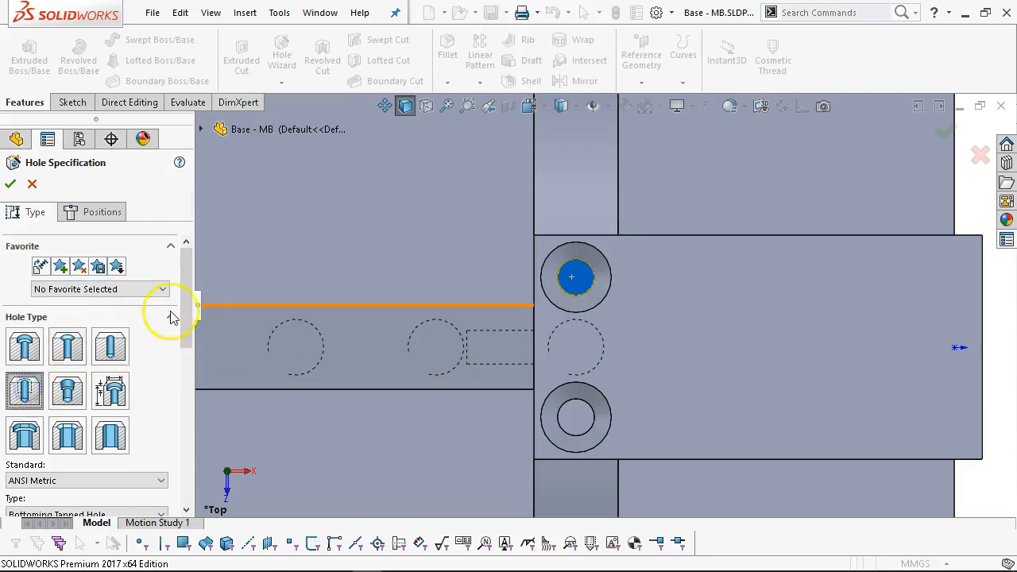
pyautogui.moveTo(182, 286); pyautogui.dragTo(189, 379)
pyautogui.click(91, 331)
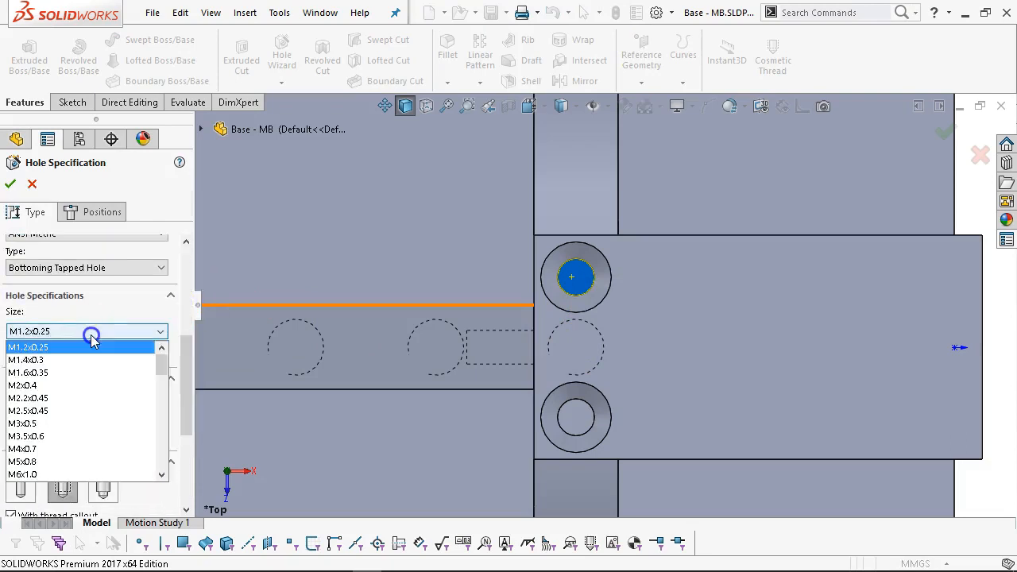
pyautogui.scroll(-2, 107, 404)
pyautogui.click(82, 438)
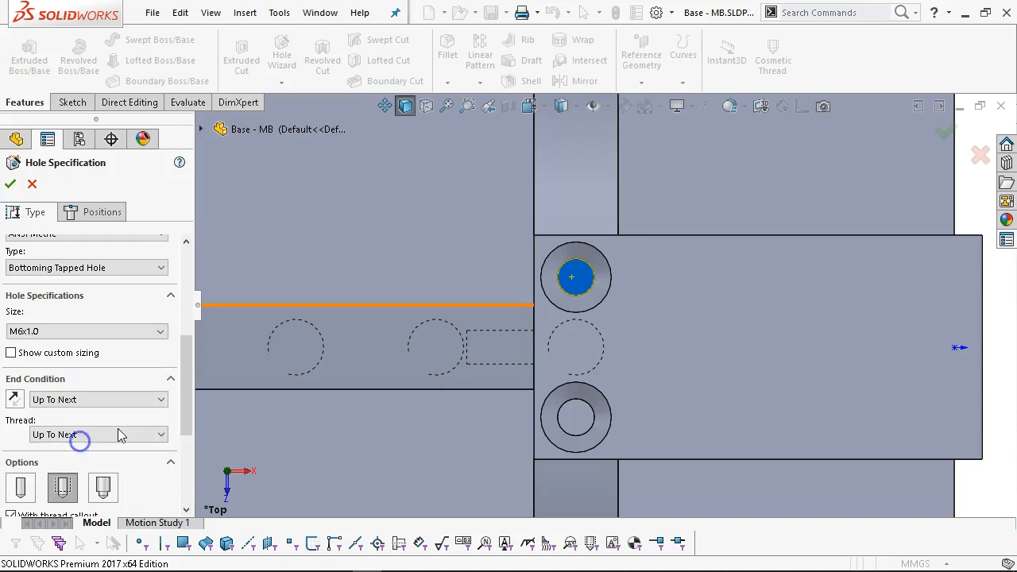
pyautogui.click(140, 398)
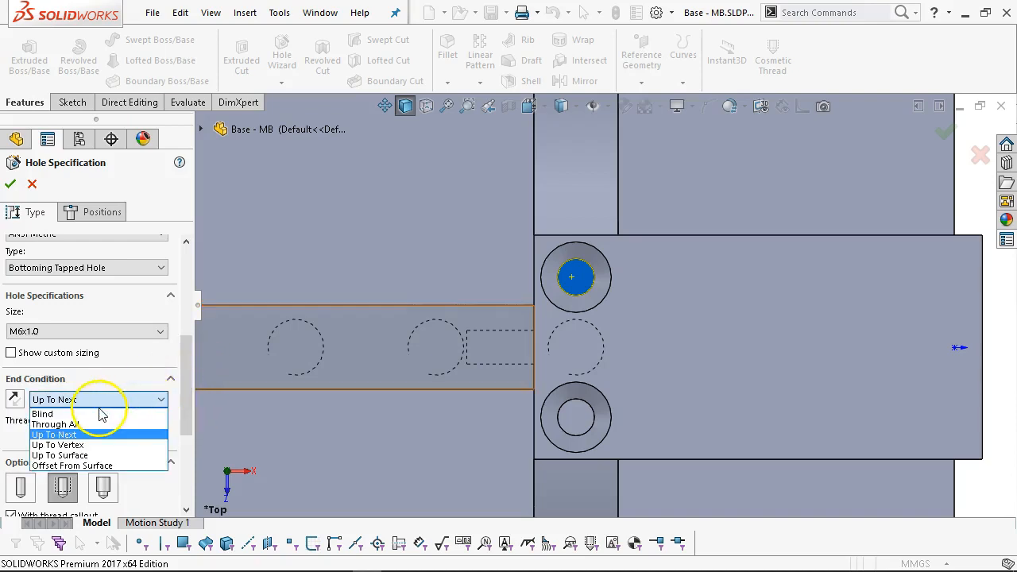
pyautogui.click(155, 414)
pyautogui.moveTo(191, 387); pyautogui.dragTo(173, 459)
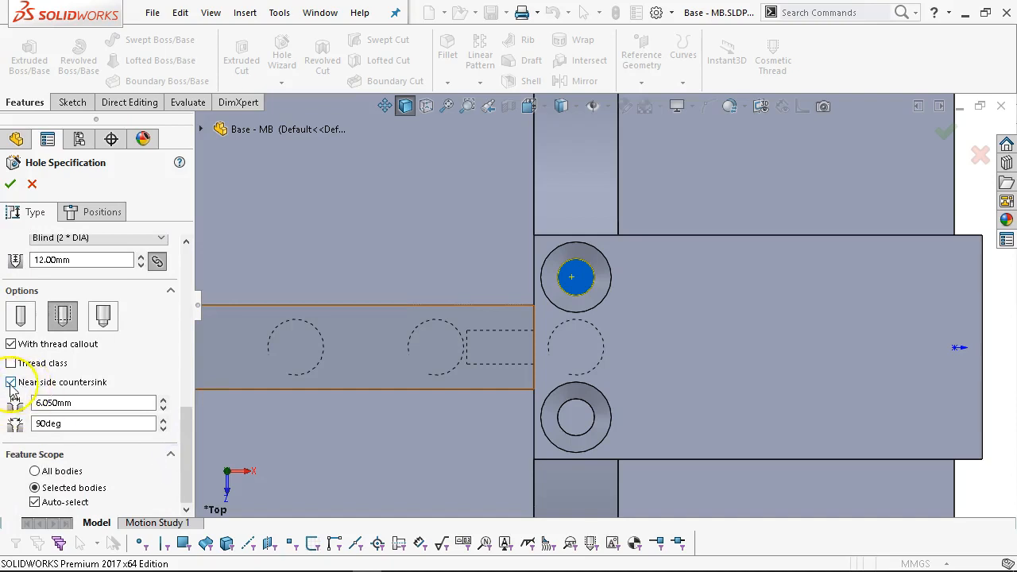
pyautogui.click(10, 383)
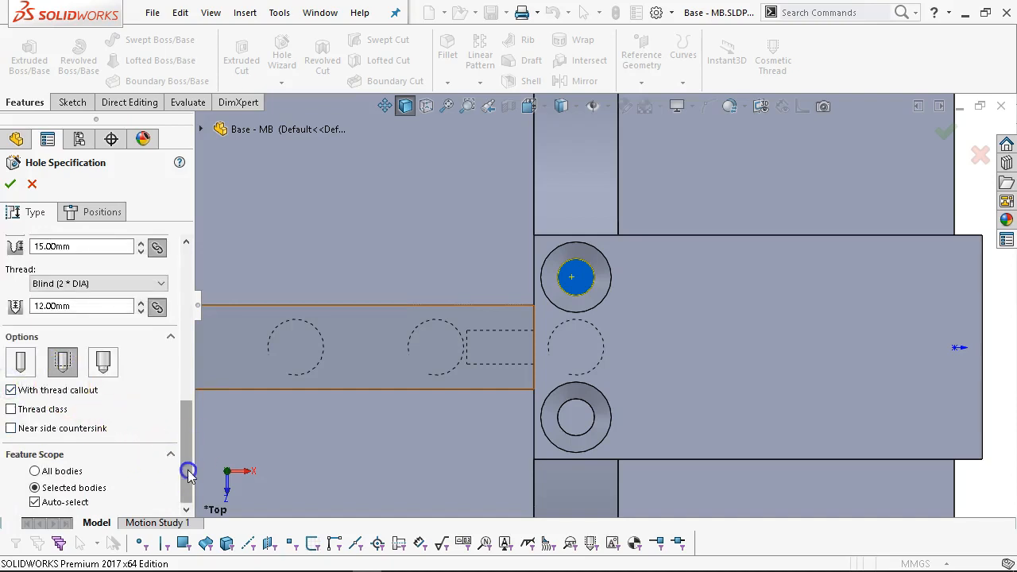
pyautogui.moveTo(185, 425); pyautogui.dragTo(170, 263)
# Place the tapped hole points at both existing hole centres.
pyautogui.click(93, 211)
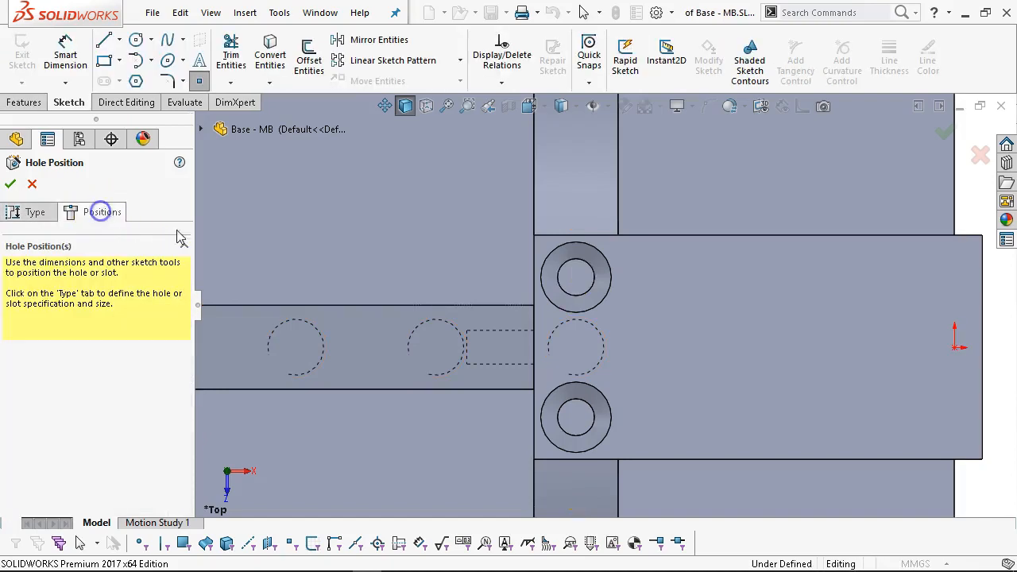
pyautogui.click(578, 280)
pyautogui.click(578, 433)
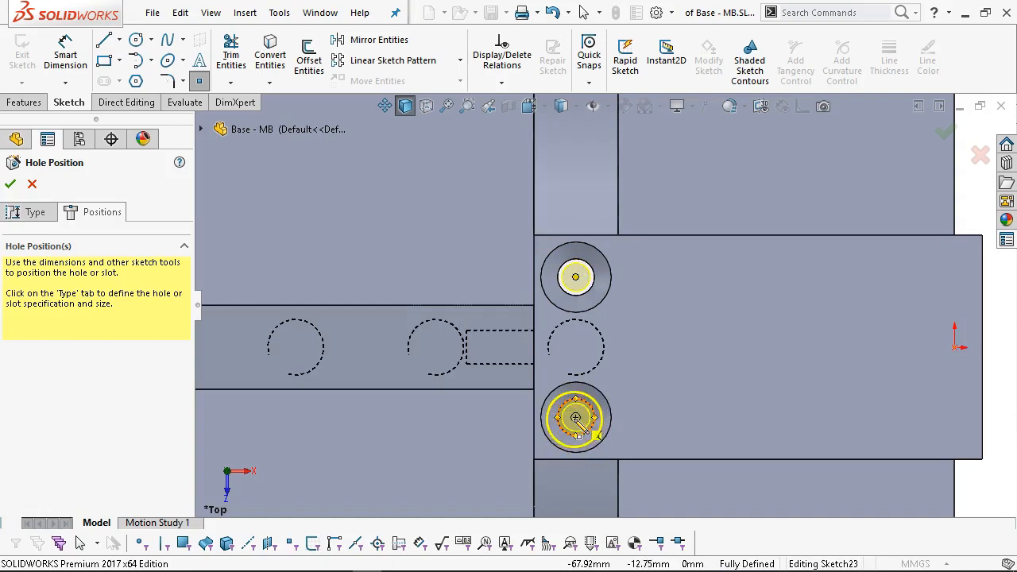
pyautogui.rightClick(638, 318)
pyautogui.click(695, 337)
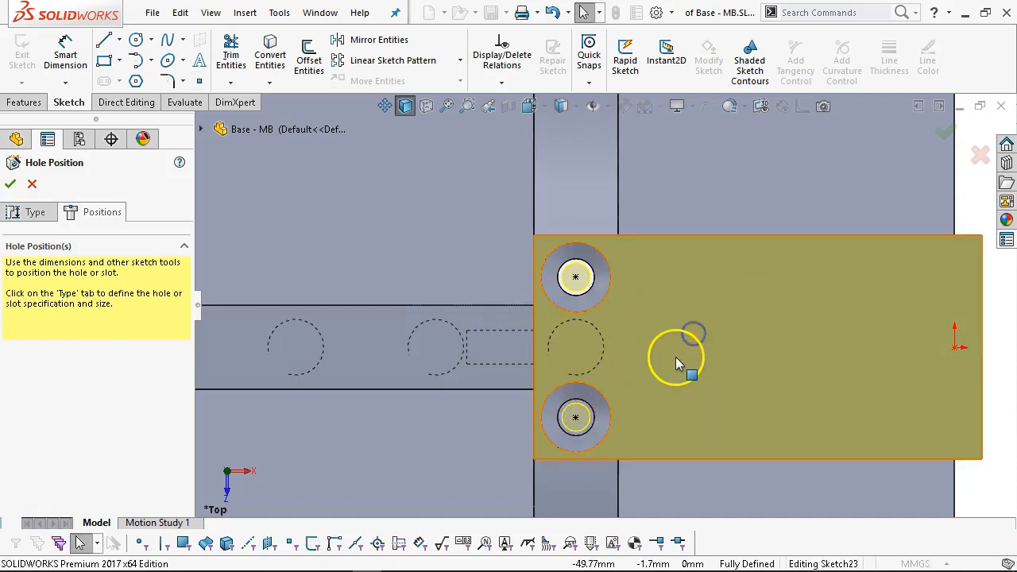
pyautogui.hotkey('ctrl', '7')
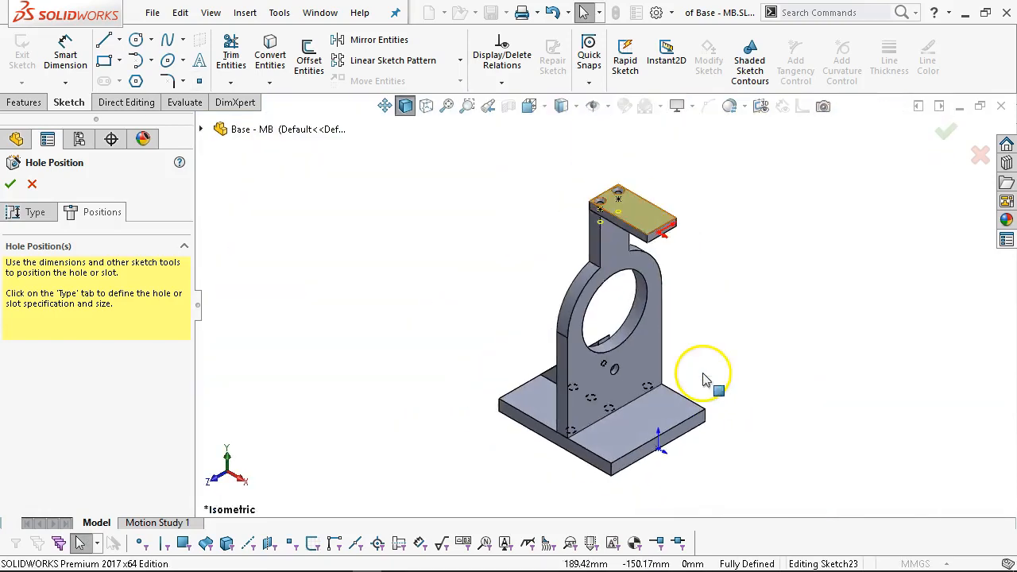
# Apply the M6x1.0 tapped hole change to the cap.
pyautogui.click(11, 184)
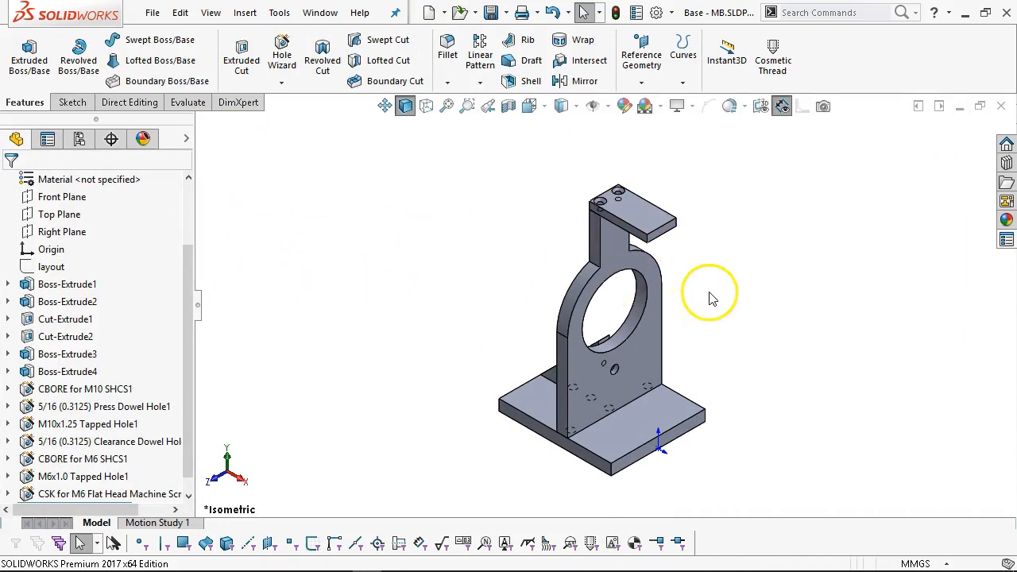
pyautogui.scroll(-3, 624, 227)
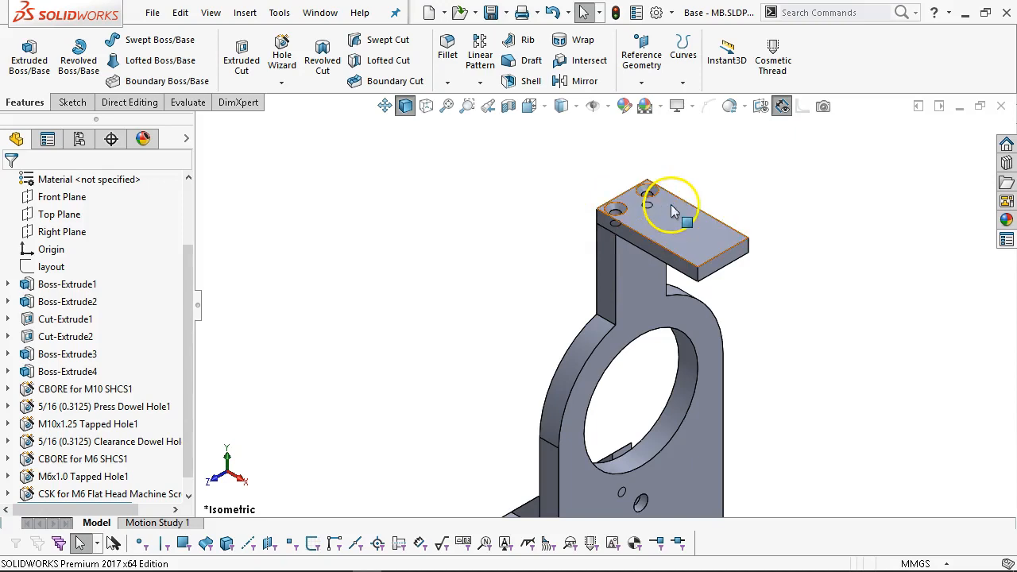
pyautogui.click(827, 275)
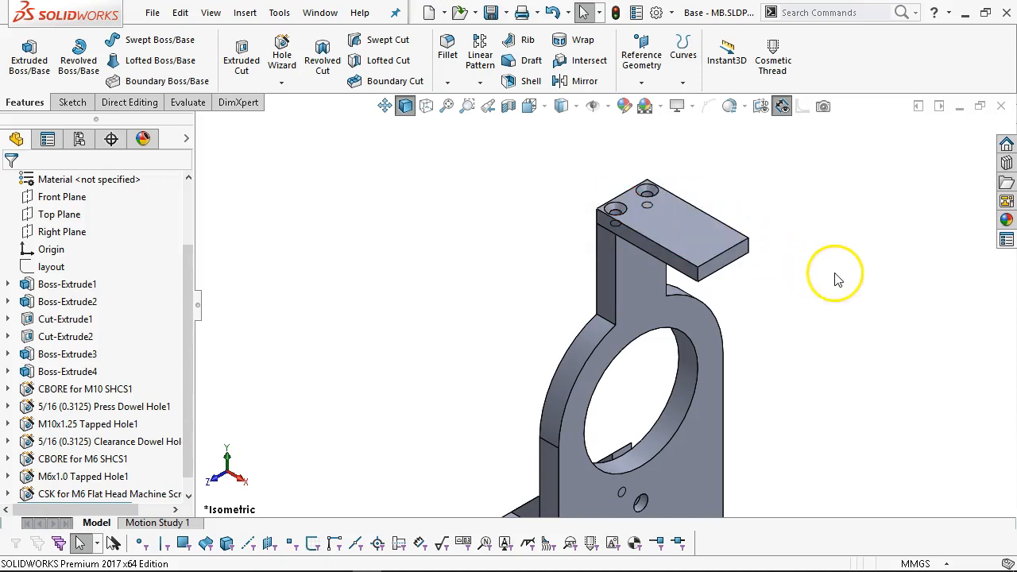
pyautogui.scroll(-2, 826, 278)
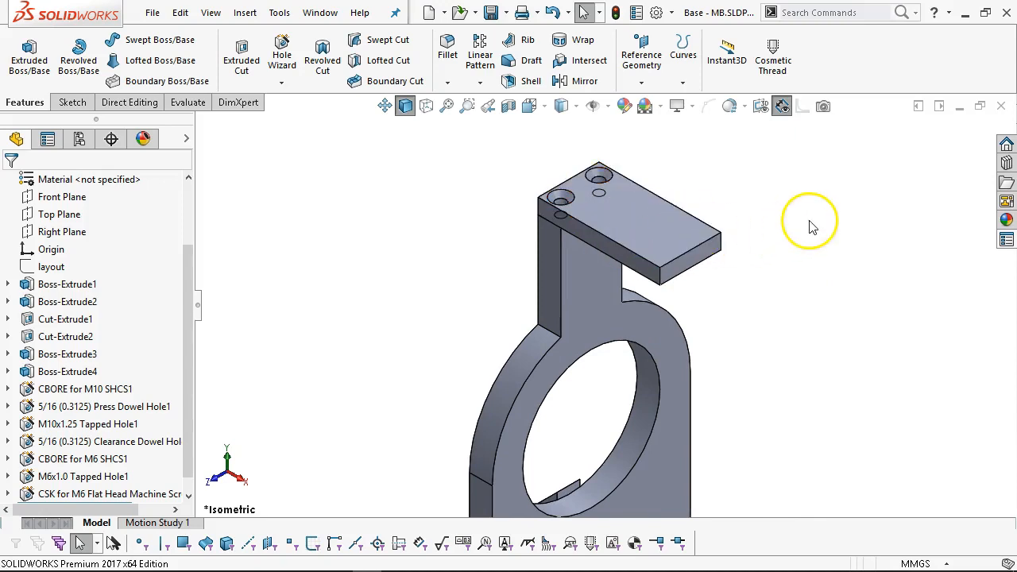
pyautogui.scroll(2, 755, 296)
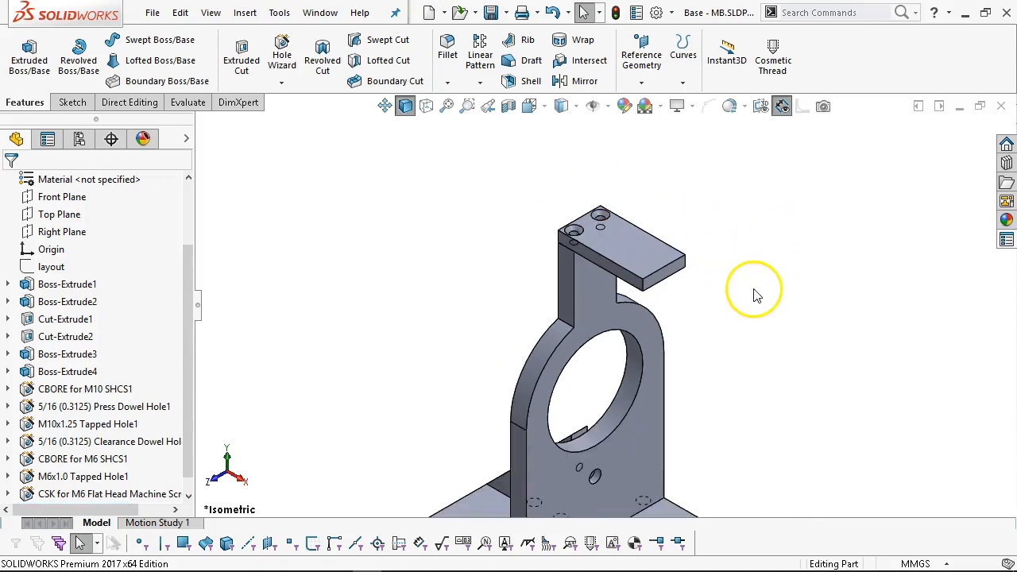
# Select the base plate's outer end face and the cap's end face, then show the Evaluate tools.
pyautogui.hotkey('ctrl', '5')
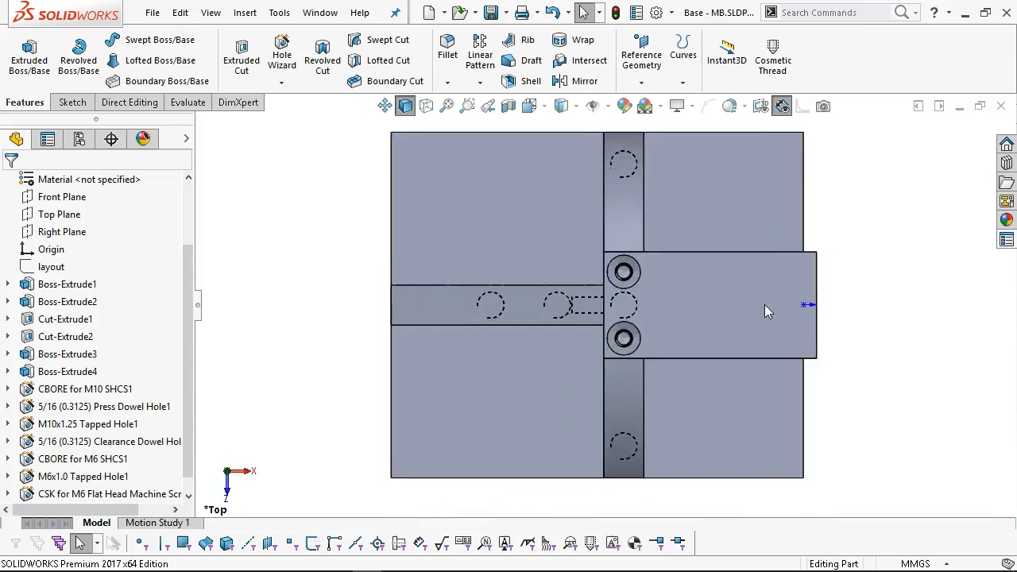
pyautogui.moveTo(828, 268)
pyautogui.mouseDown(button='middle')
pyautogui.moveTo(790, 295)
pyautogui.moveTo(753, 358)
pyautogui.moveTo(775, 291)
pyautogui.mouseUp(button='middle')
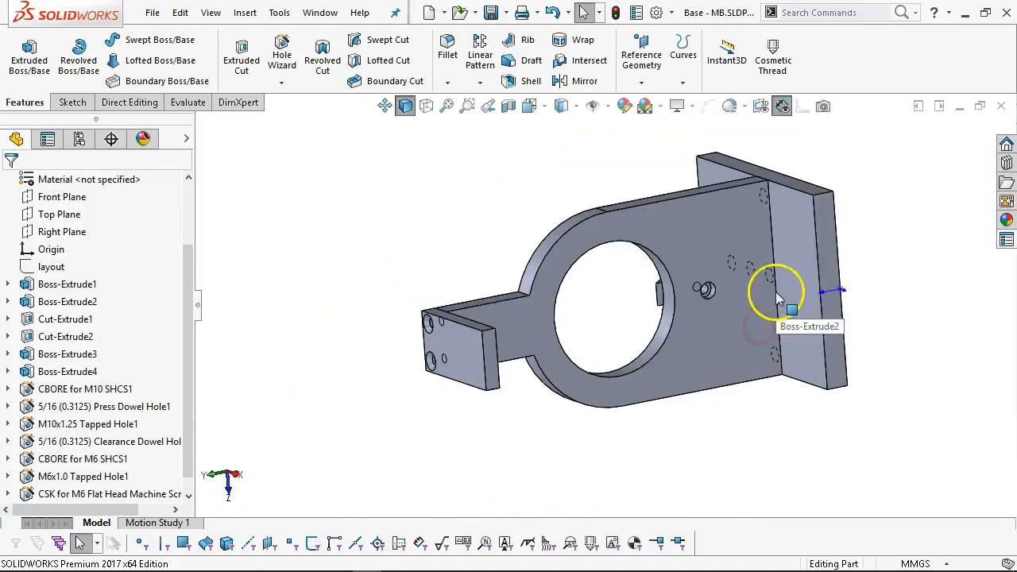
pyautogui.click(830, 294)
pyautogui.keyDown('ctrl'); pyautogui.click(490, 357); pyautogui.keyUp('ctrl')
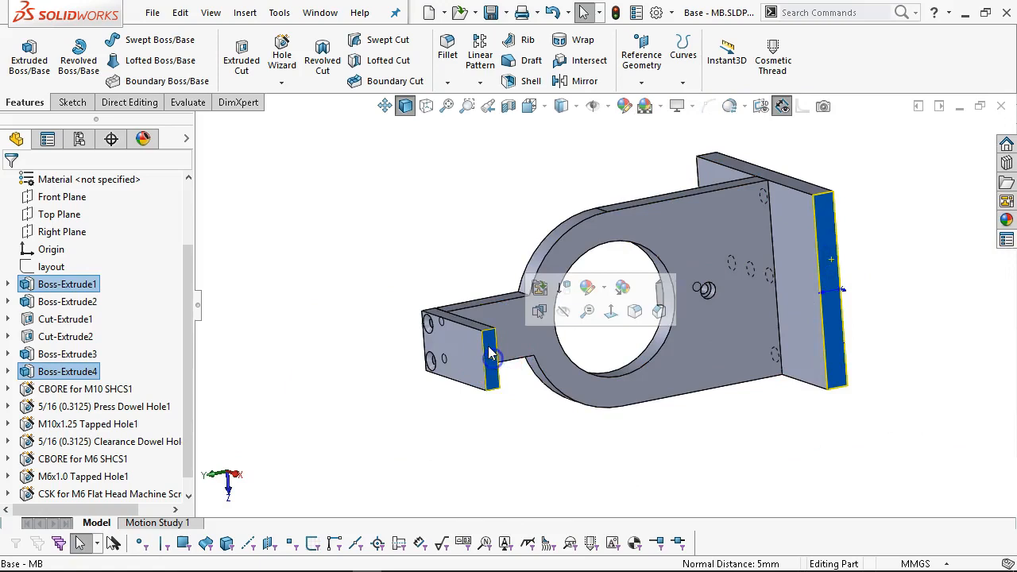
pyautogui.click(188, 104)
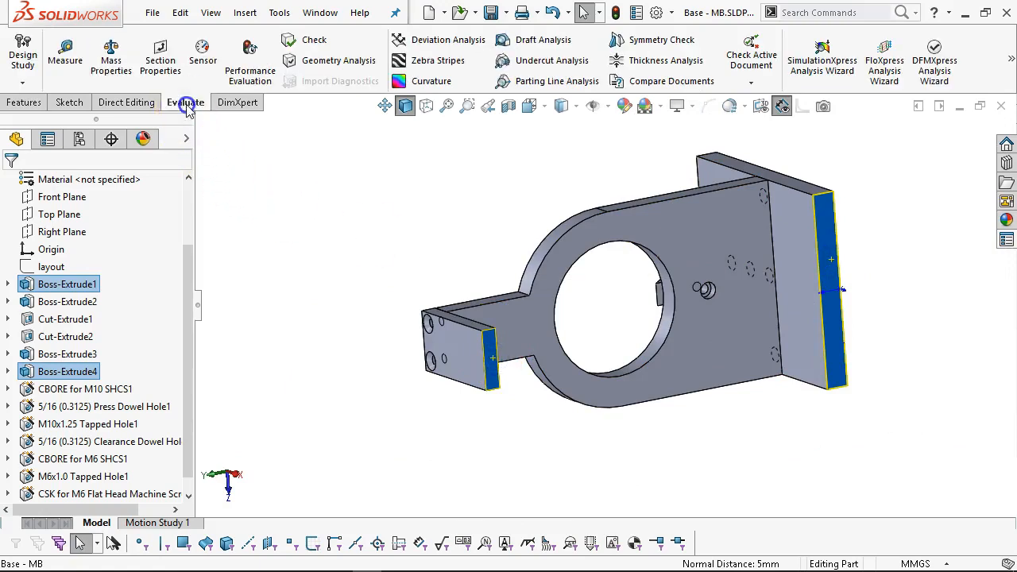
# Measure the 244.05 mm distance between the two end faces.
pyautogui.click(65, 54)
pyautogui.moveTo(595, 424); pyautogui.dragTo(604, 530, button='middle')
pyautogui.scroll(1, 714, 453)
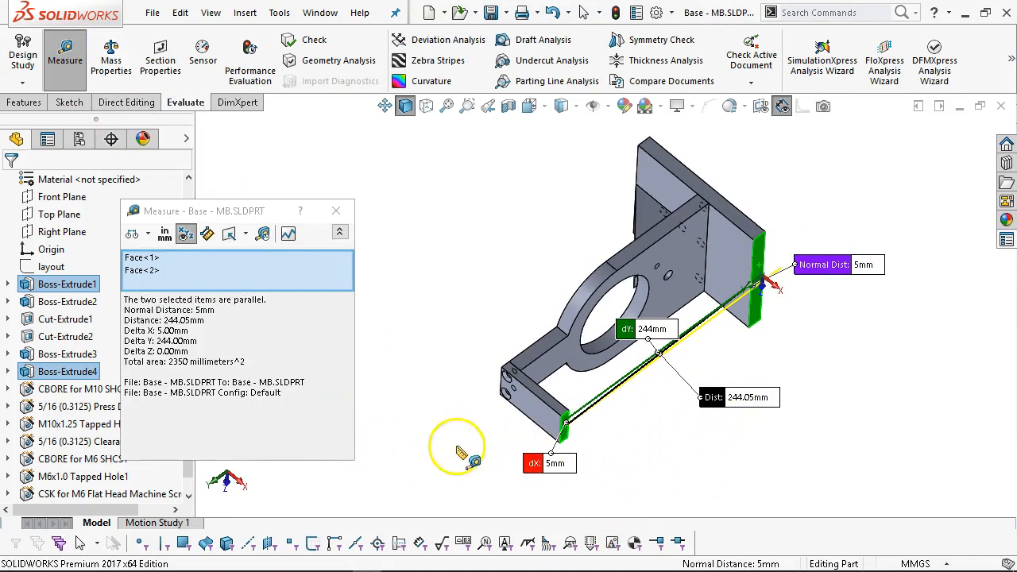
pyautogui.moveTo(457, 446); pyautogui.dragTo(481, 408, button='middle')
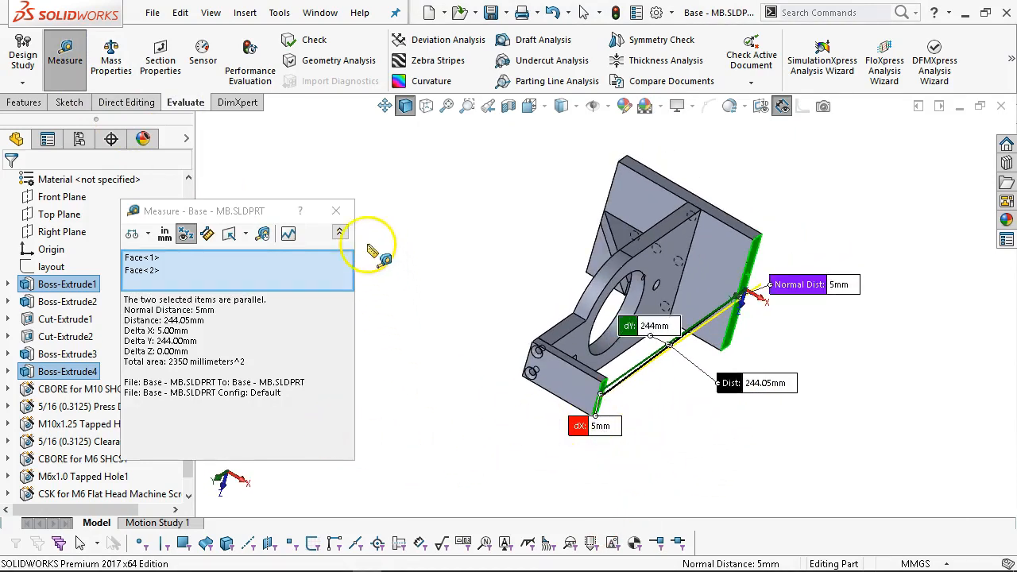
pyautogui.click(338, 216)
# Select the cap's top edge from the top view to check its 80 mm length.
pyautogui.hotkey('ctrl', '5')
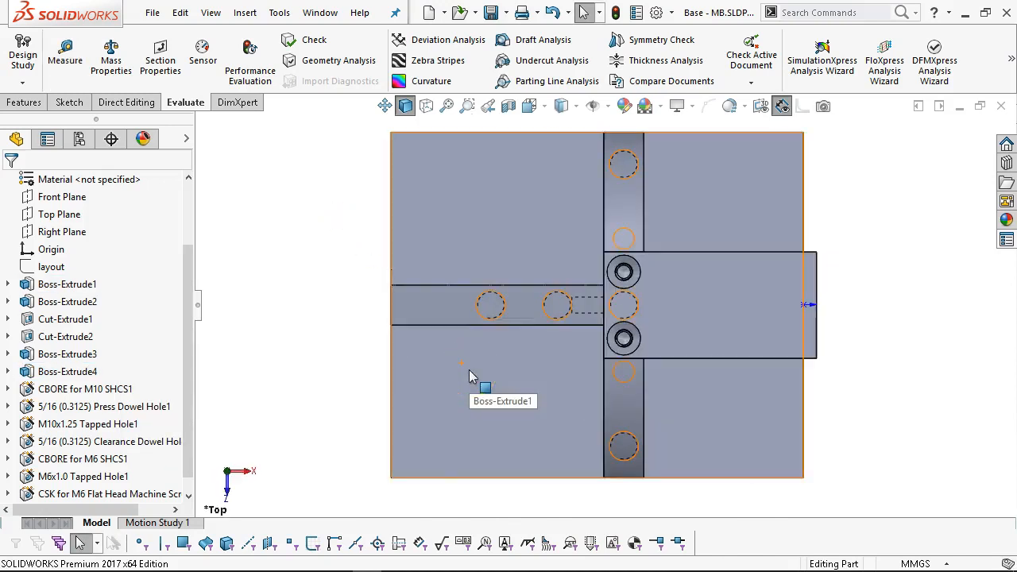
pyautogui.click(712, 254)
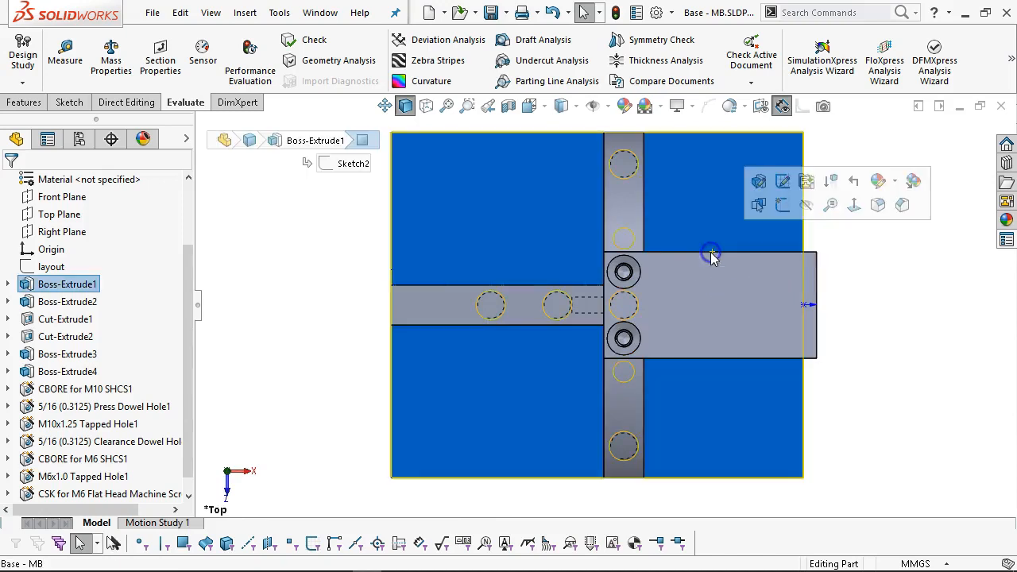
pyautogui.click(712, 253)
pyautogui.scroll(4, 806, 405)
# Orbit to a front-on angle and display the layout sketch's dimensions.
pyautogui.moveTo(804, 400); pyautogui.dragTo(792, 178, button='middle')
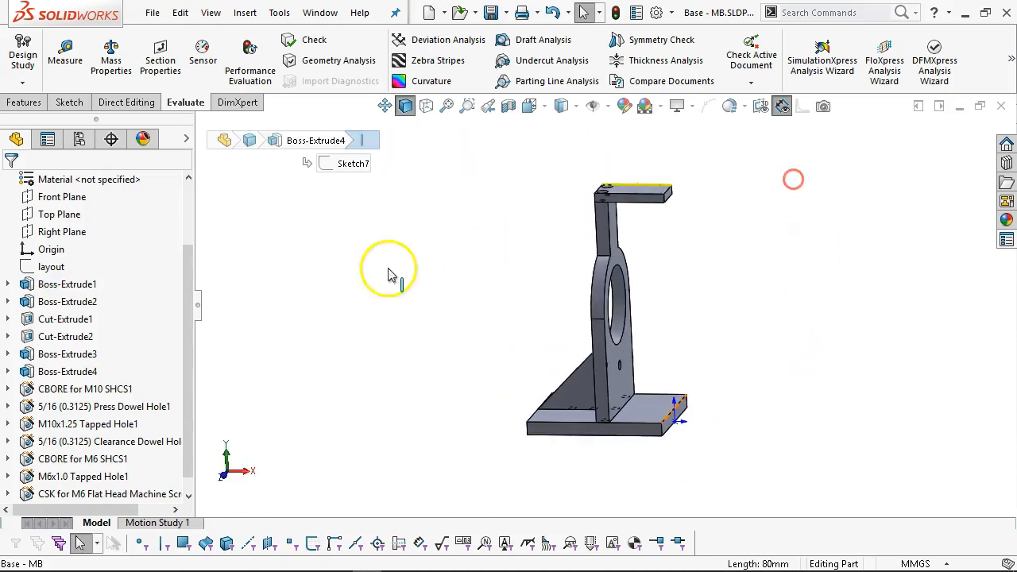
pyautogui.moveTo(673, 250); pyautogui.dragTo(637, 229, button='middle')
pyautogui.scroll(-2, 625, 206)
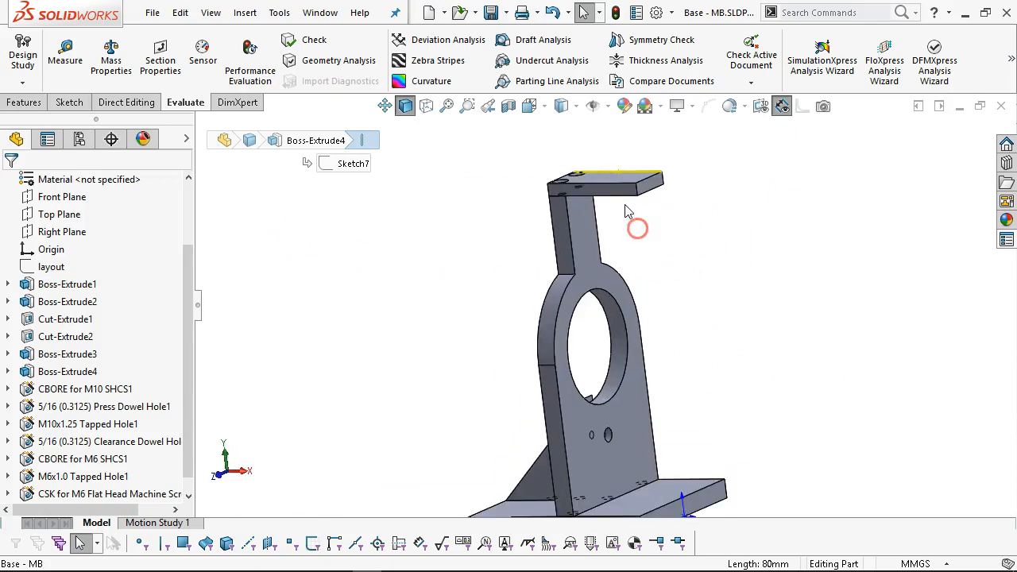
pyautogui.click(55, 269)
# Change the layout's 80 mm cap width dimension to 60 mm and check the narrower cap.
pyautogui.scroll(4, 450, 260)
pyautogui.moveTo(450, 260); pyautogui.dragTo(467, 306, button='middle')
pyautogui.click(606, 221)
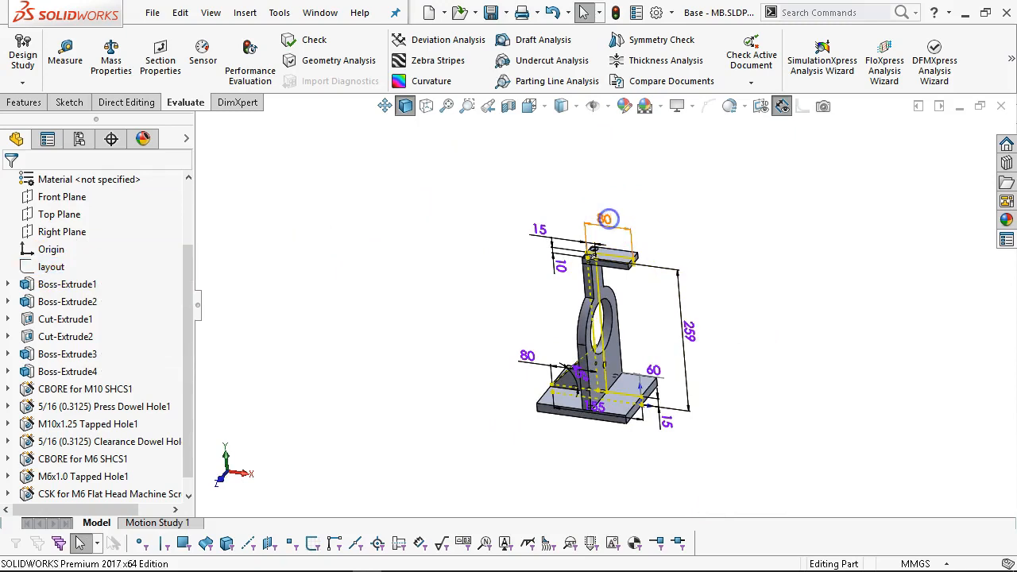
pyautogui.click(633, 215)
pyautogui.click(52, 267)
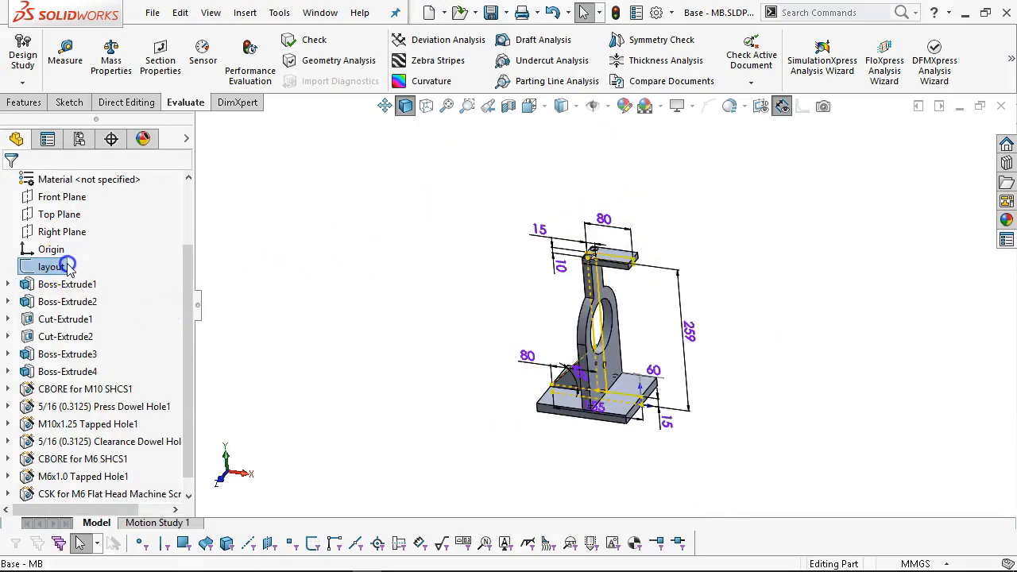
pyautogui.doubleClick(602, 220)
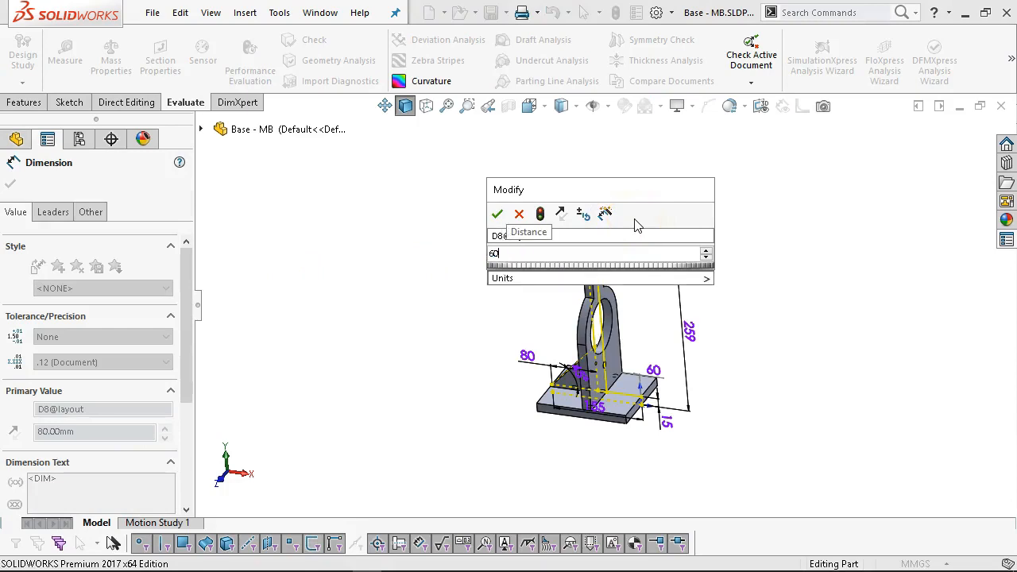
pyautogui.press('Return')
pyautogui.click(586, 216)
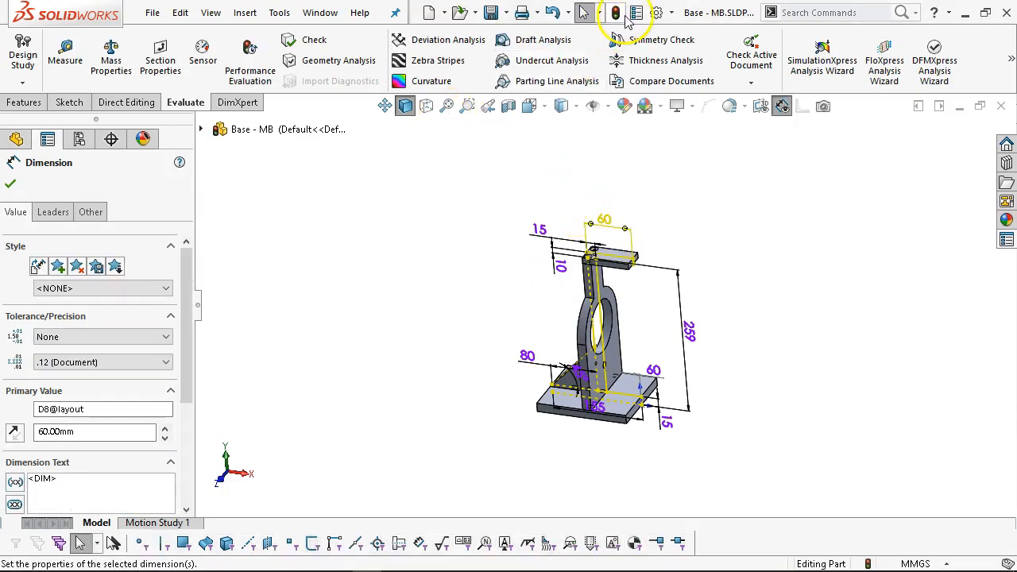
pyautogui.click(617, 15)
pyautogui.click(688, 203)
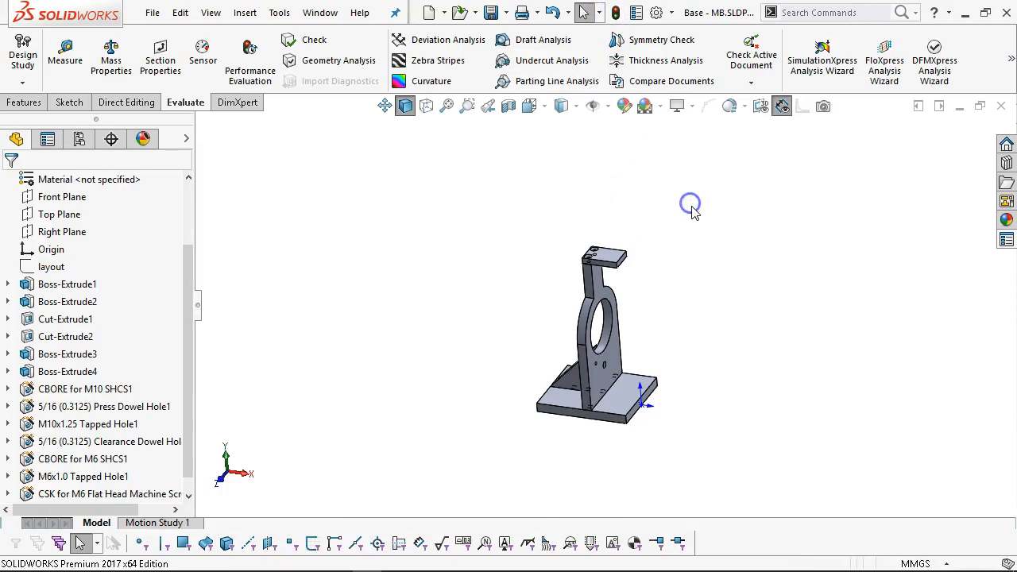
pyautogui.hotkey('ctrl', '5')
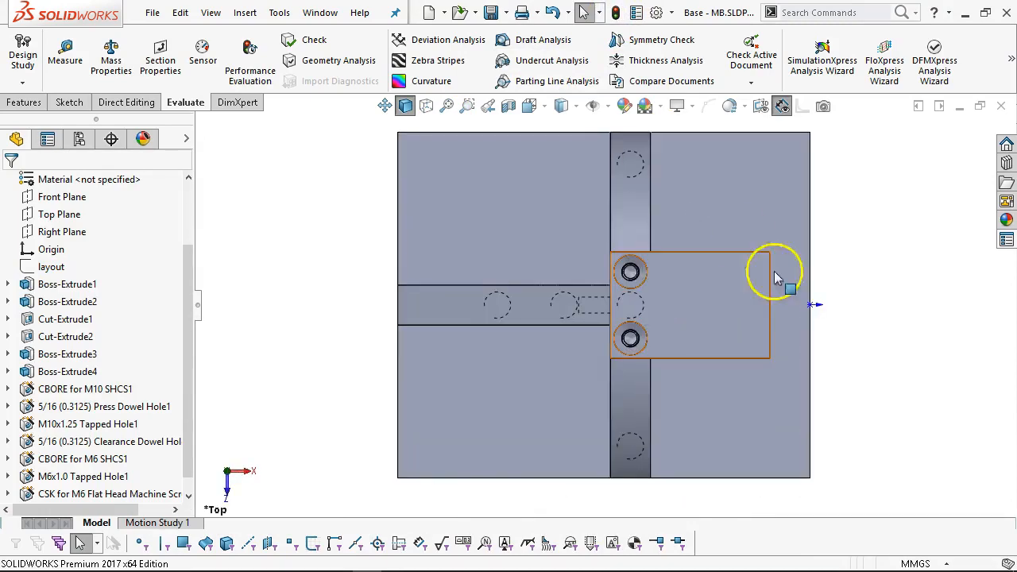
pyautogui.hotkey('ctrl', '7')
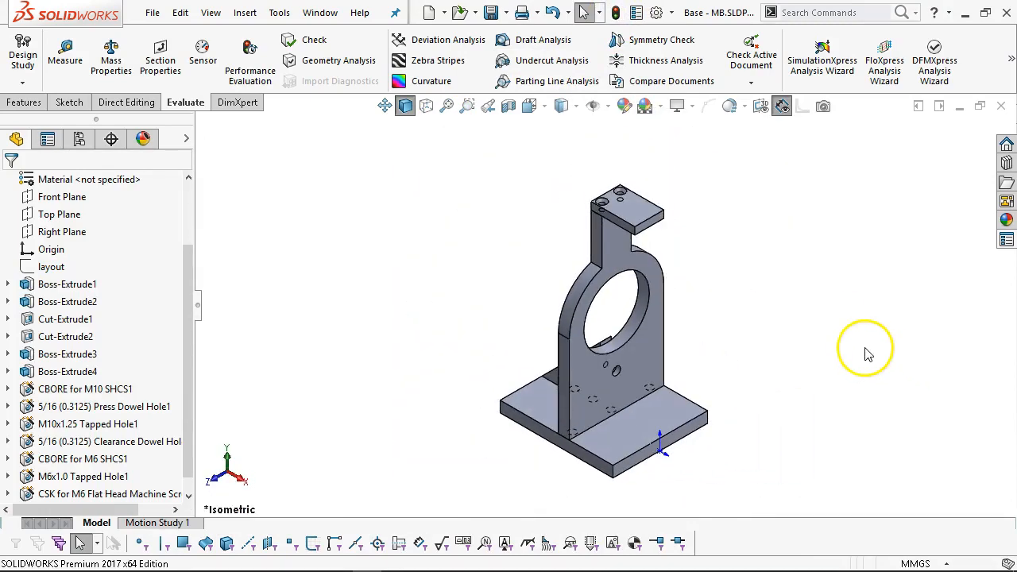
# Save the Base - MB part and bring up previews of the open PDF documents.
pyautogui.scroll(-1, 190, 357)
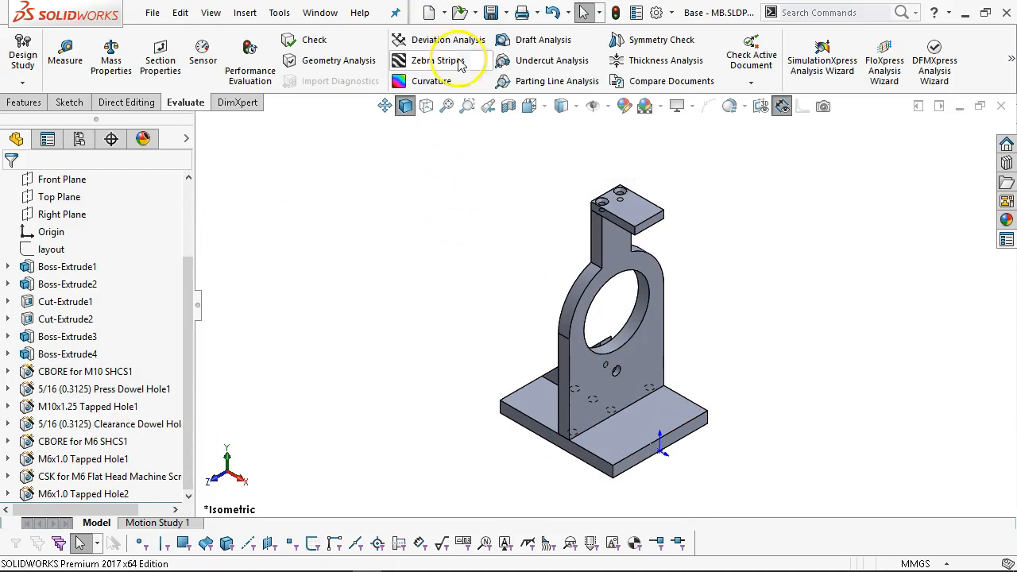
pyautogui.click(491, 12)
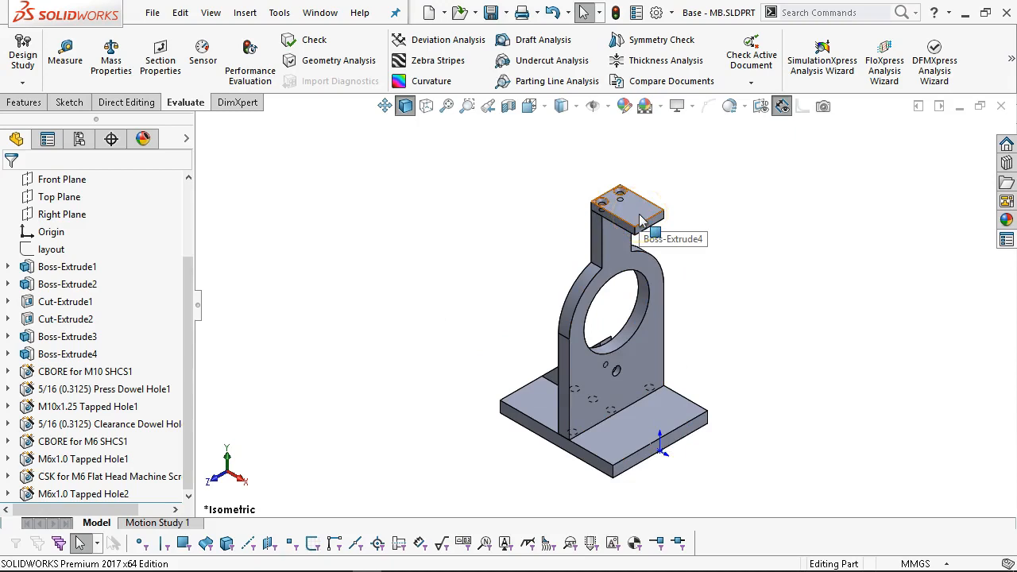
pyautogui.moveTo(223, 562)
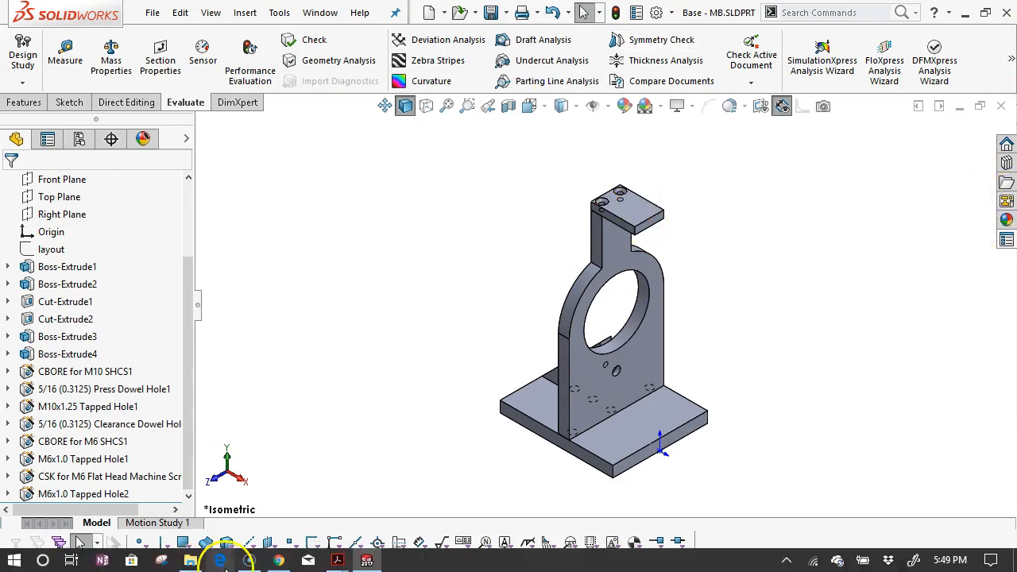
pyautogui.click(343, 562)
pyautogui.click(113, 476)
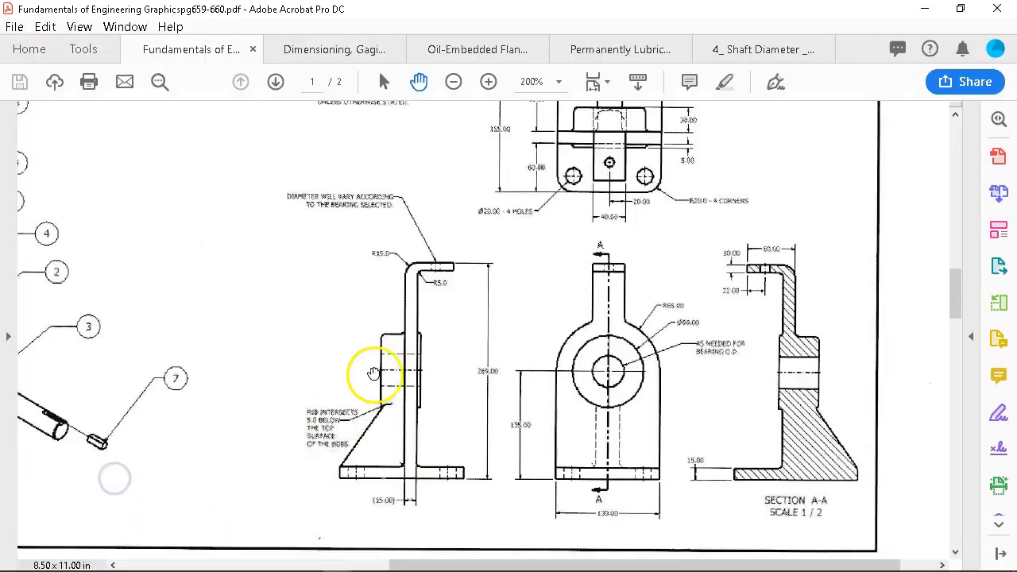
pyautogui.scroll(2, 374, 373)
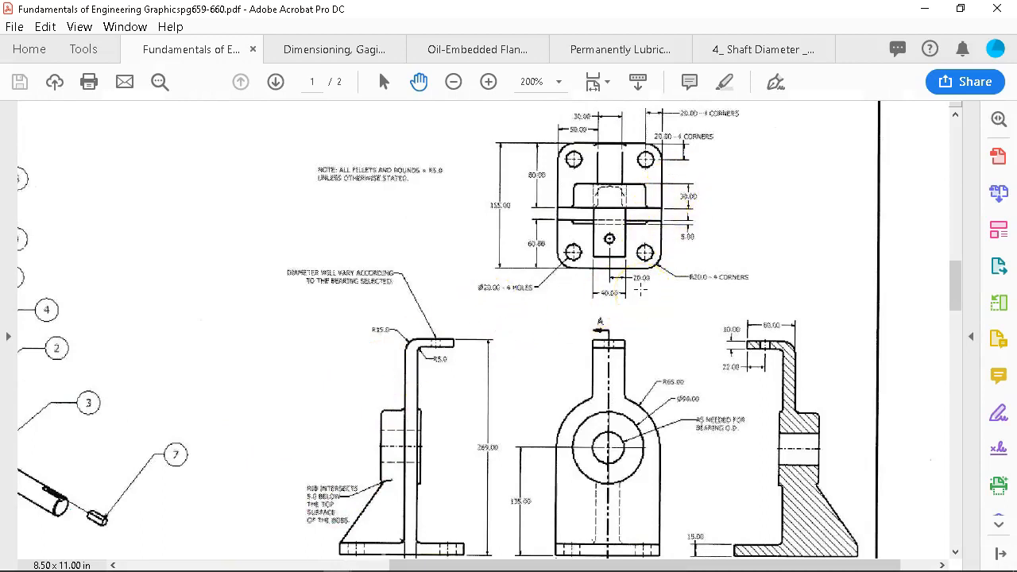
pyautogui.scroll(-1, 608, 313)
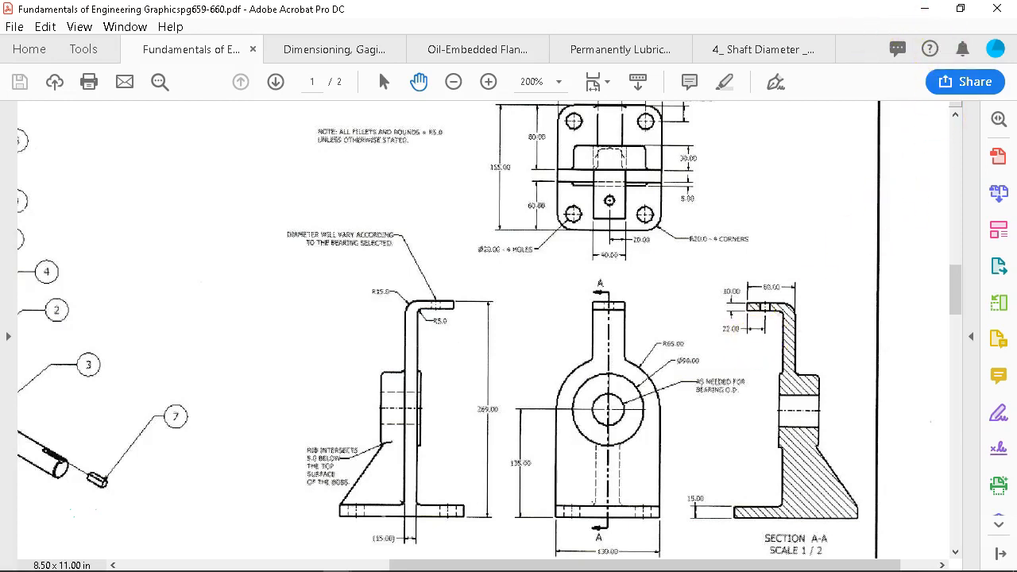
pyautogui.click(923, 10)
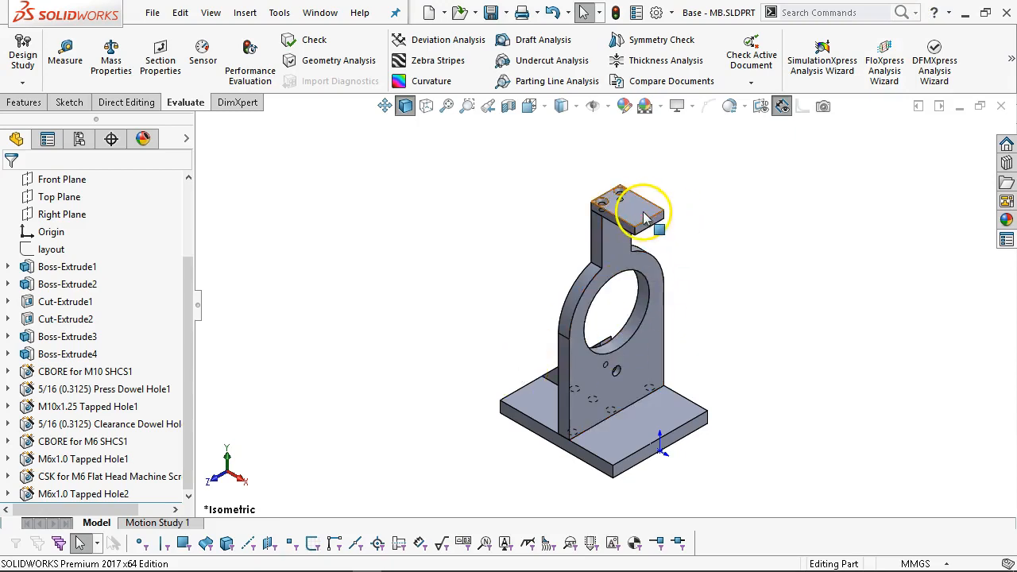
pyautogui.moveTo(391, 561)
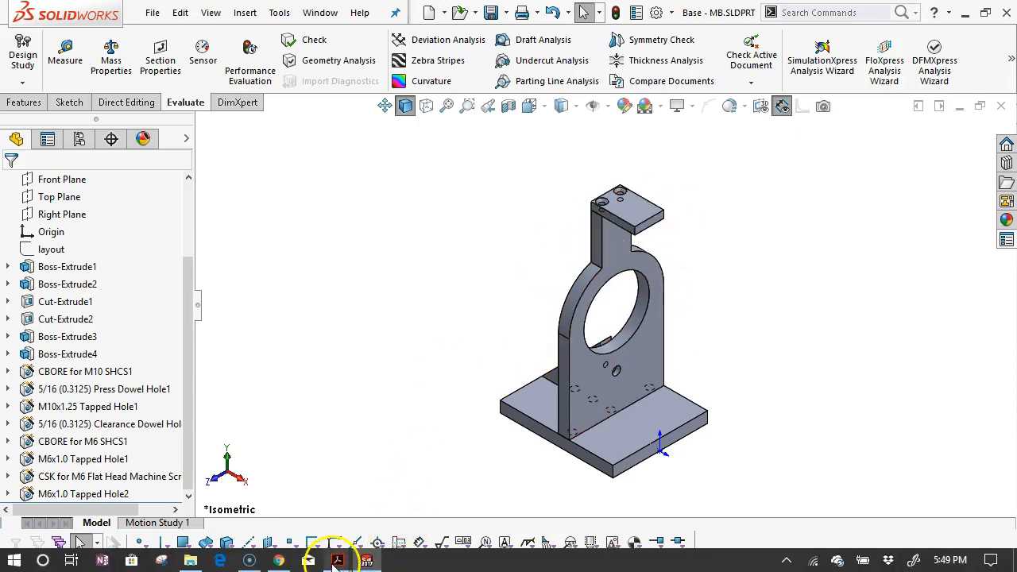
pyautogui.moveTo(337, 561)
pyautogui.click(424, 498)
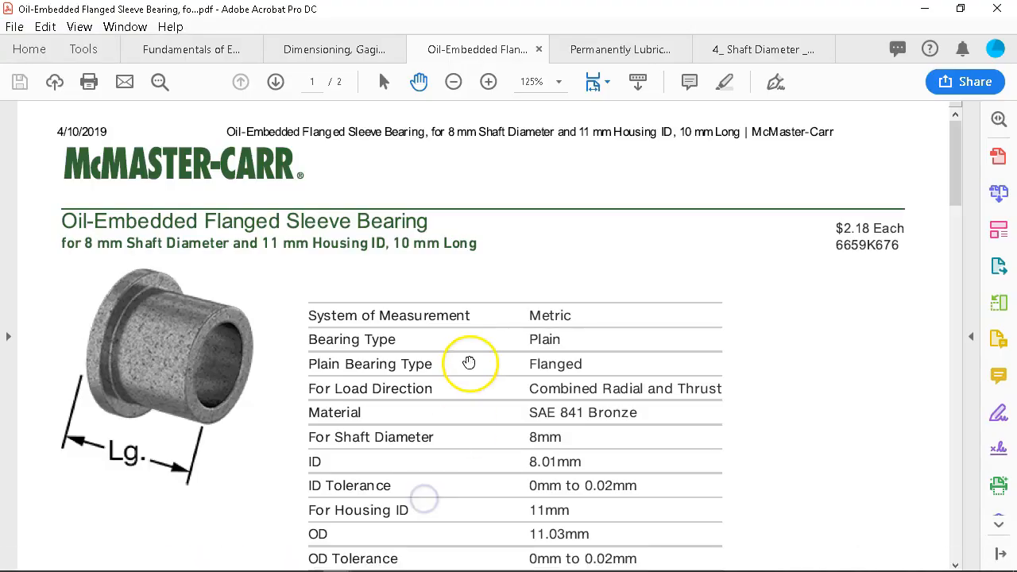
pyautogui.scroll(-3, 469, 363)
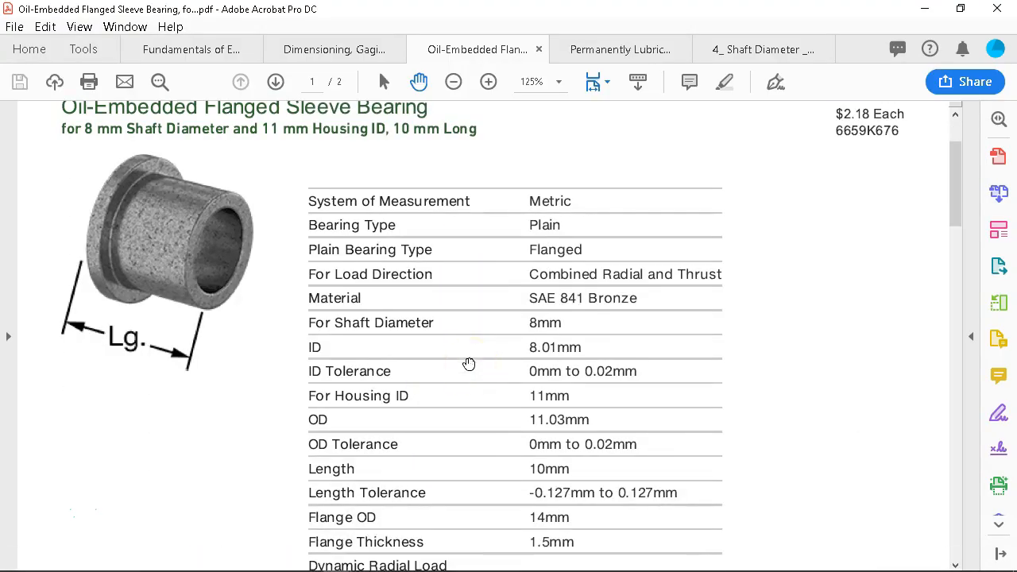
pyautogui.scroll(-1, 468, 363)
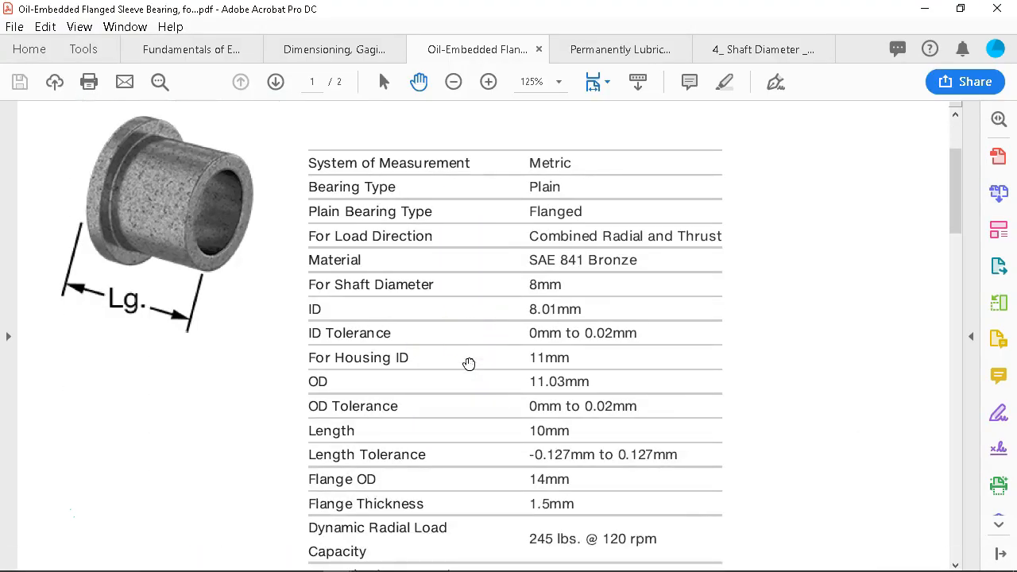
pyautogui.scroll(-1, 469, 363)
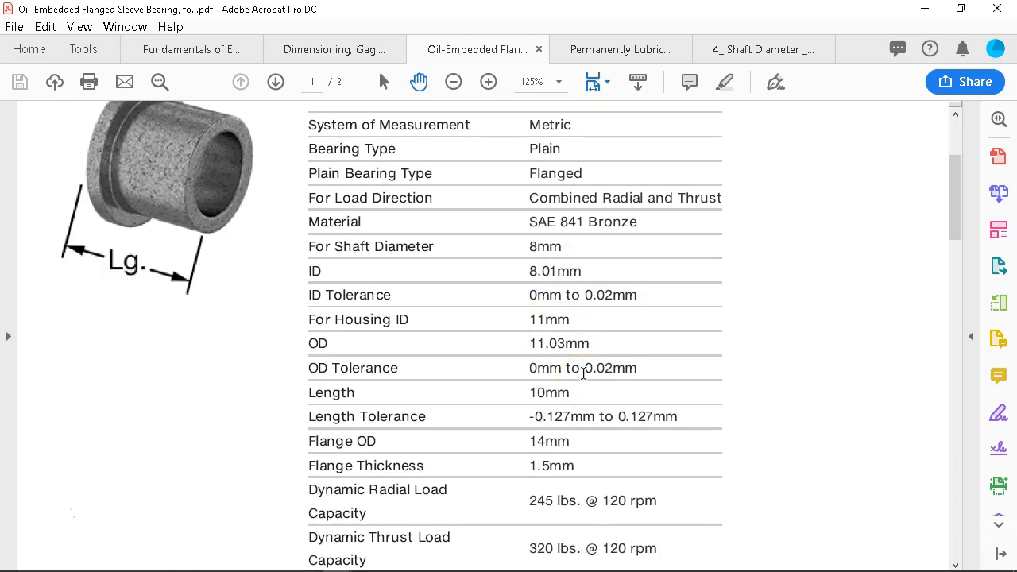
pyautogui.scroll(-1, 583, 373)
pyautogui.click(924, 8)
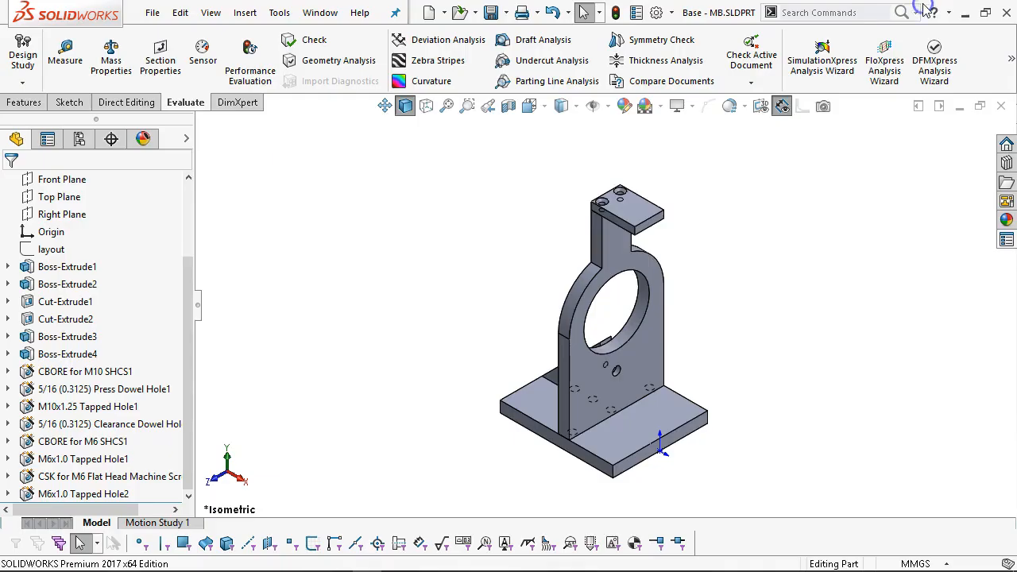
# Start a sketch on the cap's top face, then exit it without keeping changes.
pyautogui.click(639, 219)
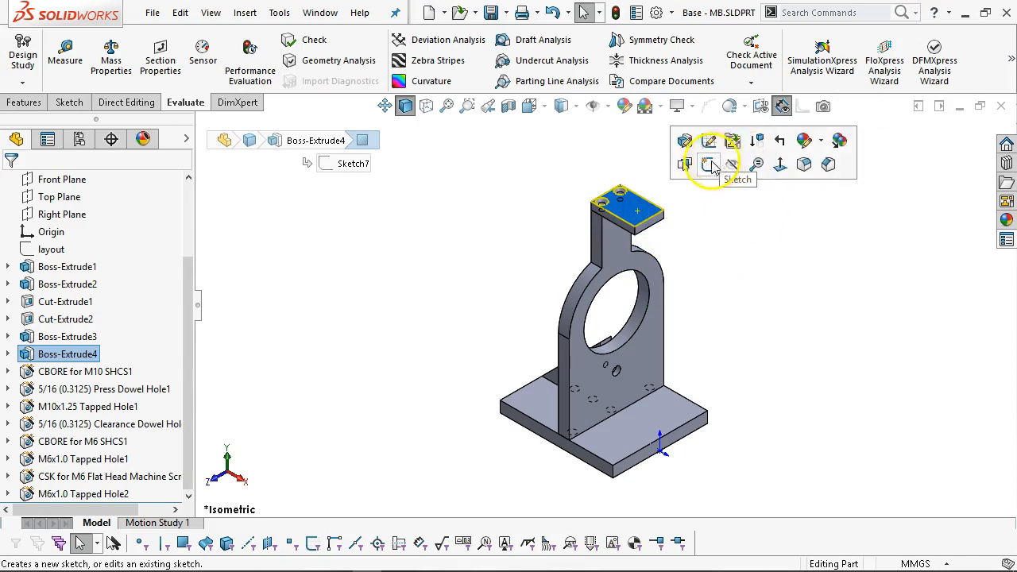
pyautogui.click(714, 167)
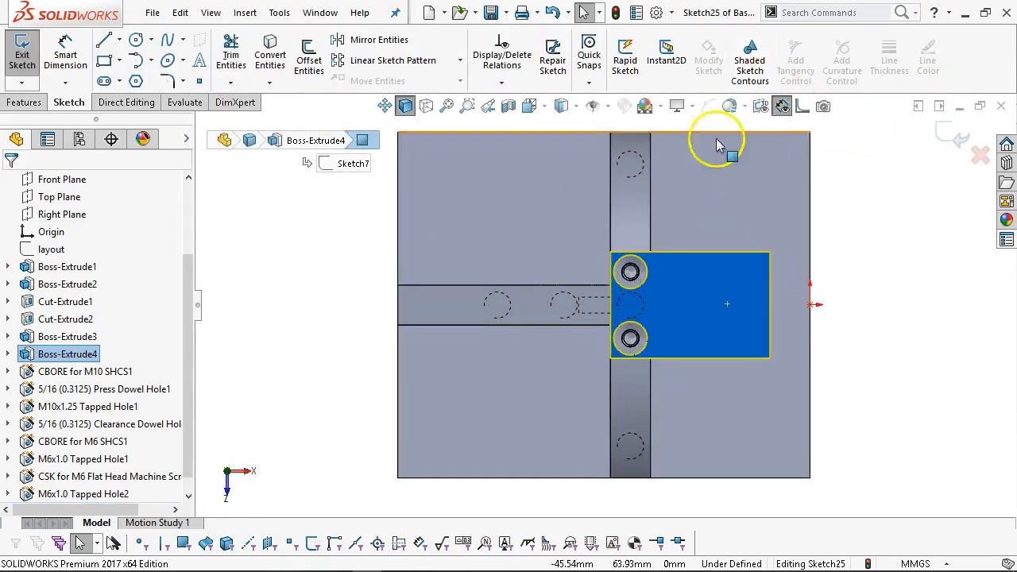
pyautogui.click(983, 158)
pyautogui.click(524, 298)
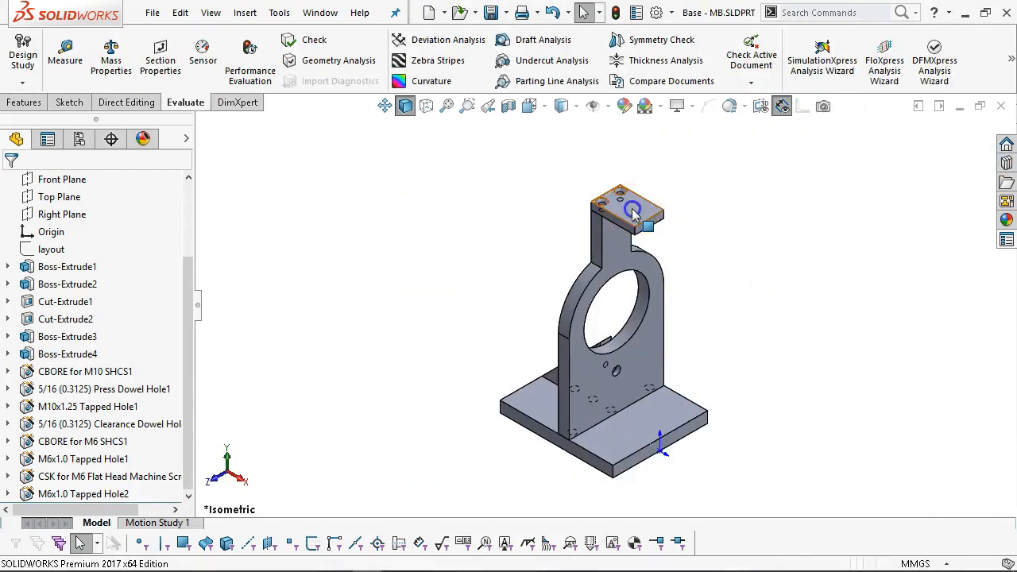
# In top view, start a Hole Wizard hole as a dowel hole at Ø10.0.
pyautogui.hotkey('ctrl', '5')
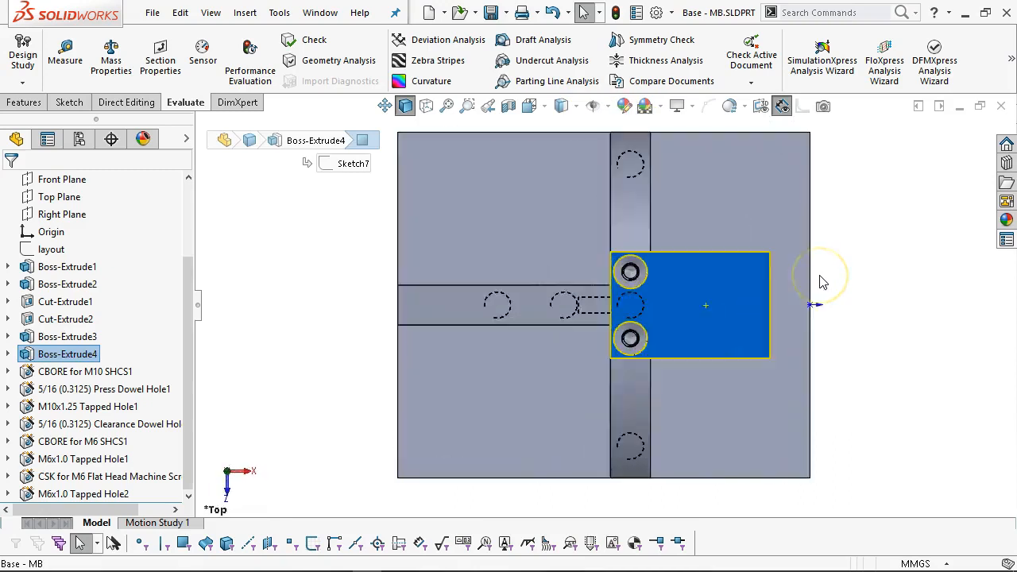
pyautogui.press('s')
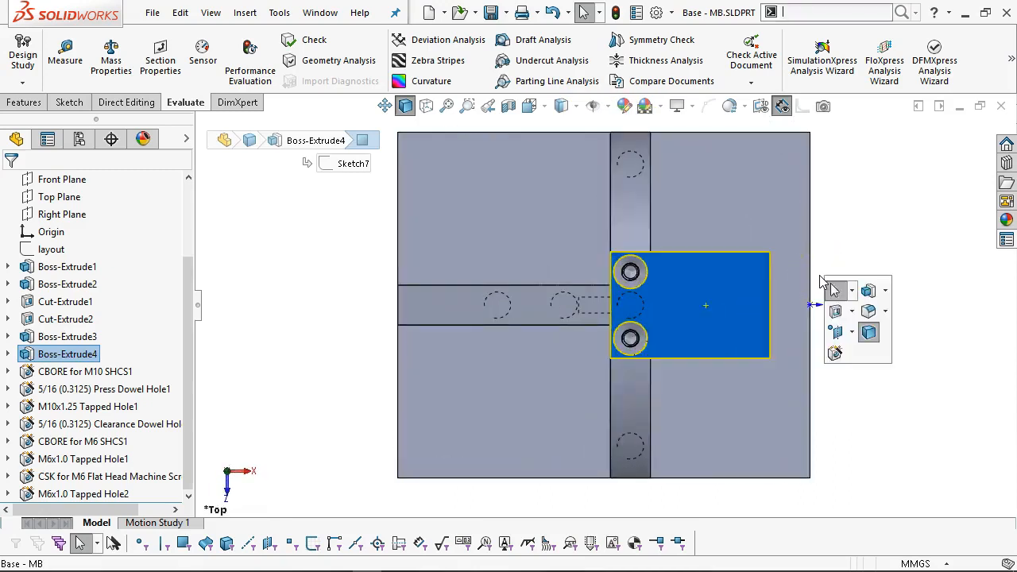
pyautogui.click(837, 353)
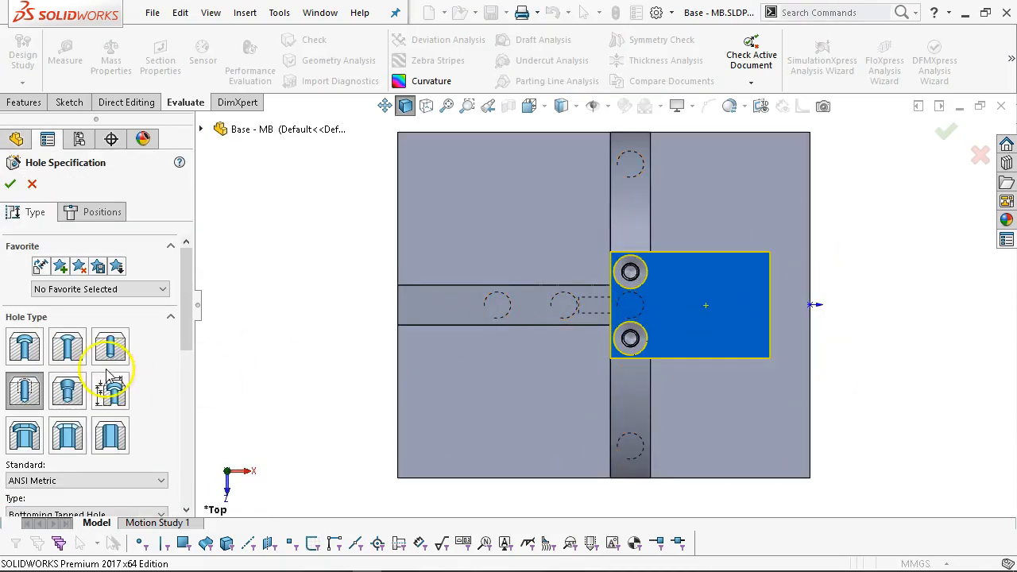
pyautogui.click(110, 346)
pyautogui.moveTo(186, 324); pyautogui.dragTo(185, 398)
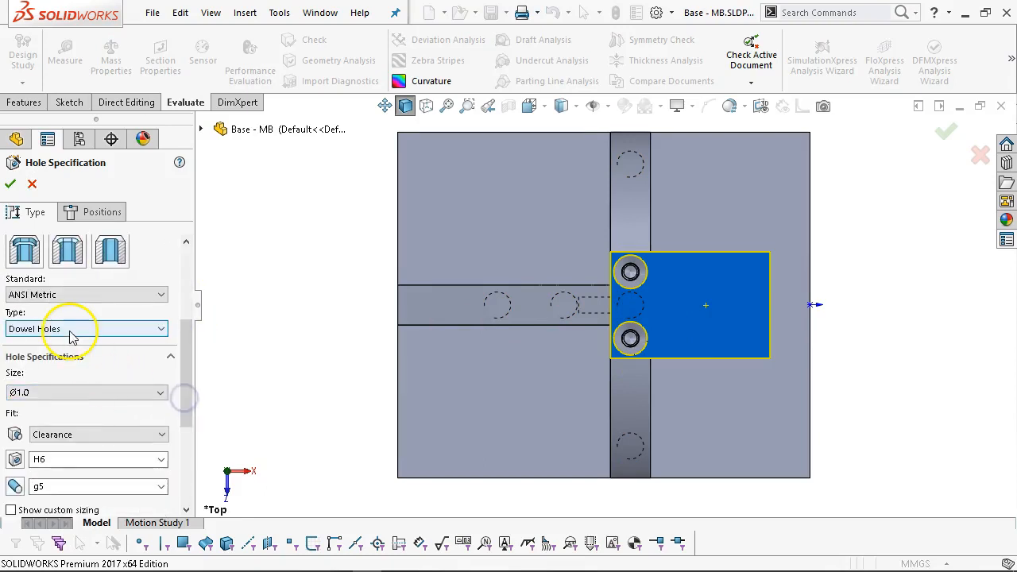
pyautogui.moveTo(186, 356); pyautogui.dragTo(182, 386)
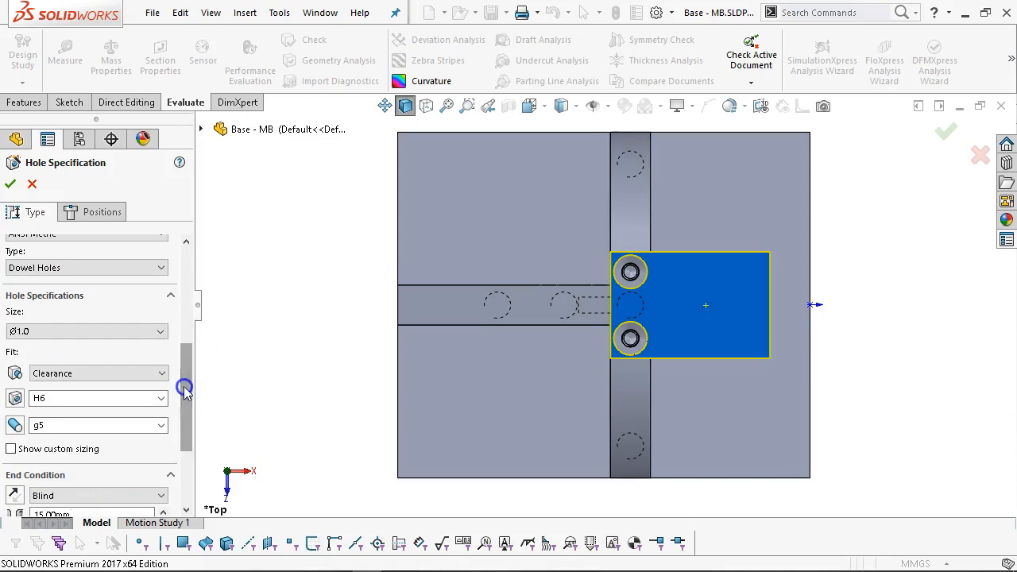
pyautogui.click(148, 332)
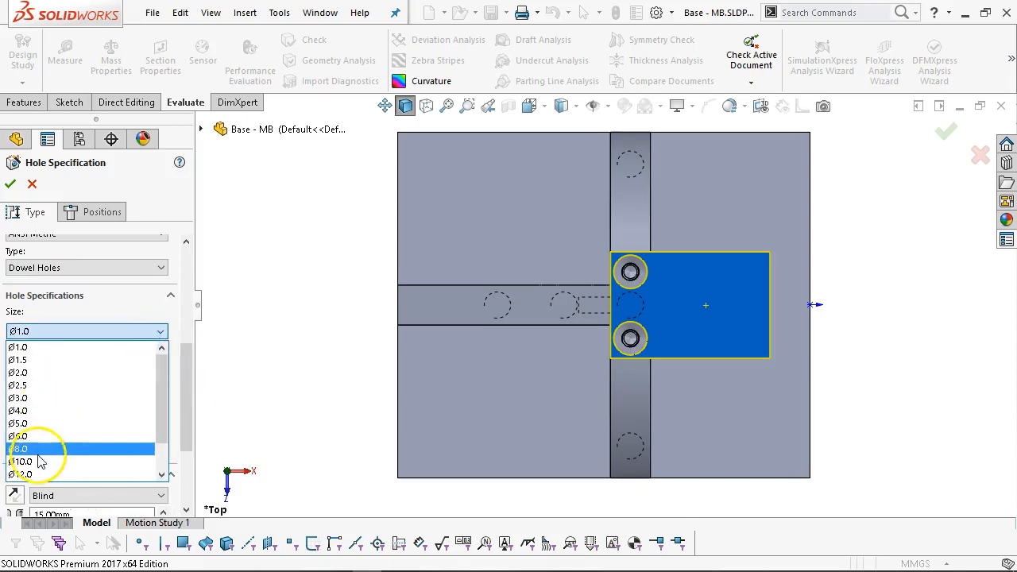
pyautogui.scroll(-1, 56, 449)
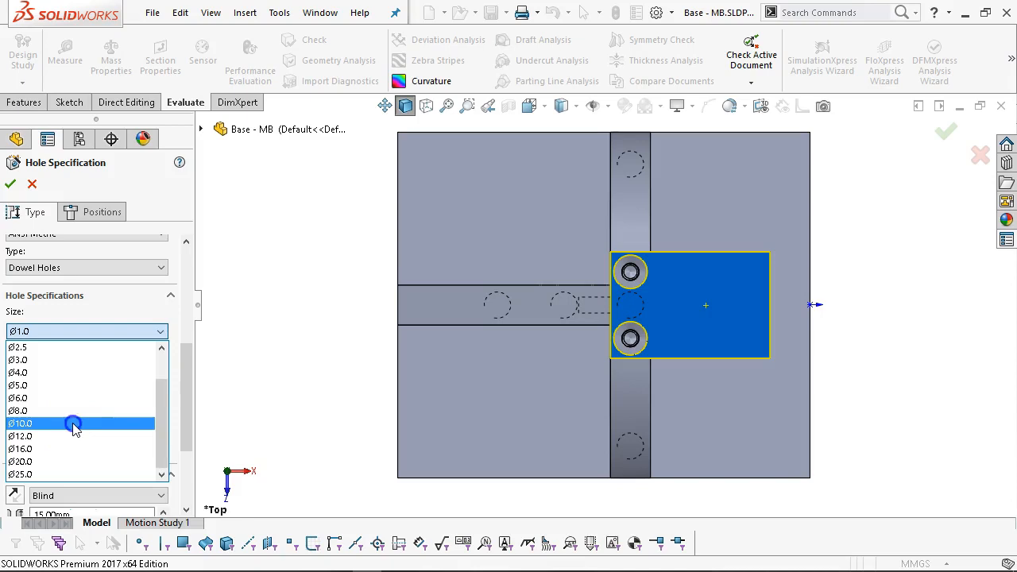
pyautogui.click(74, 427)
# Switch the hole to an Ø11.0 Drill sizes hole with end condition Up To Next.
pyautogui.moveTo(185, 370); pyautogui.dragTo(193, 268)
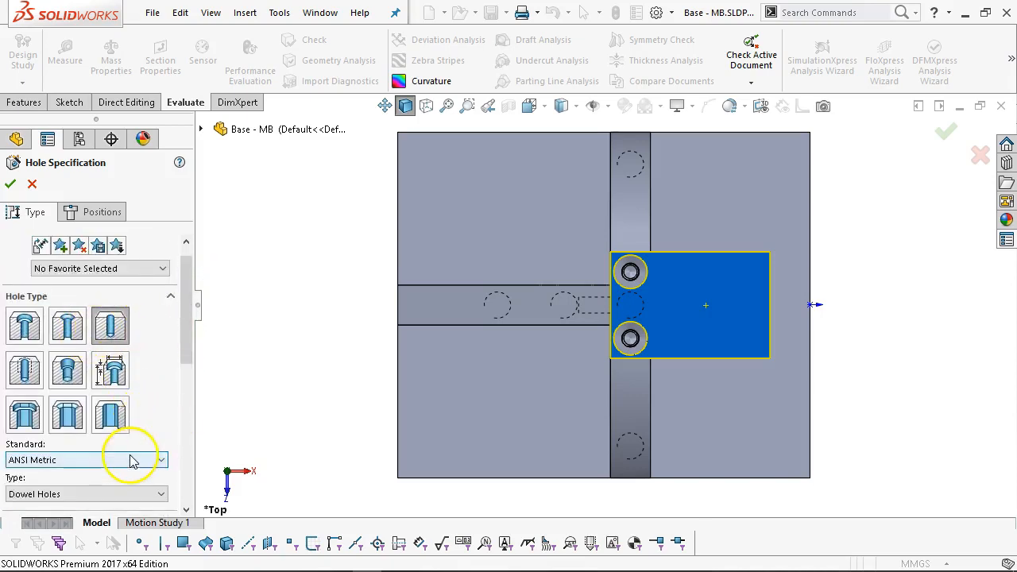
pyautogui.moveTo(193, 330); pyautogui.dragTo(191, 408)
pyautogui.click(127, 280)
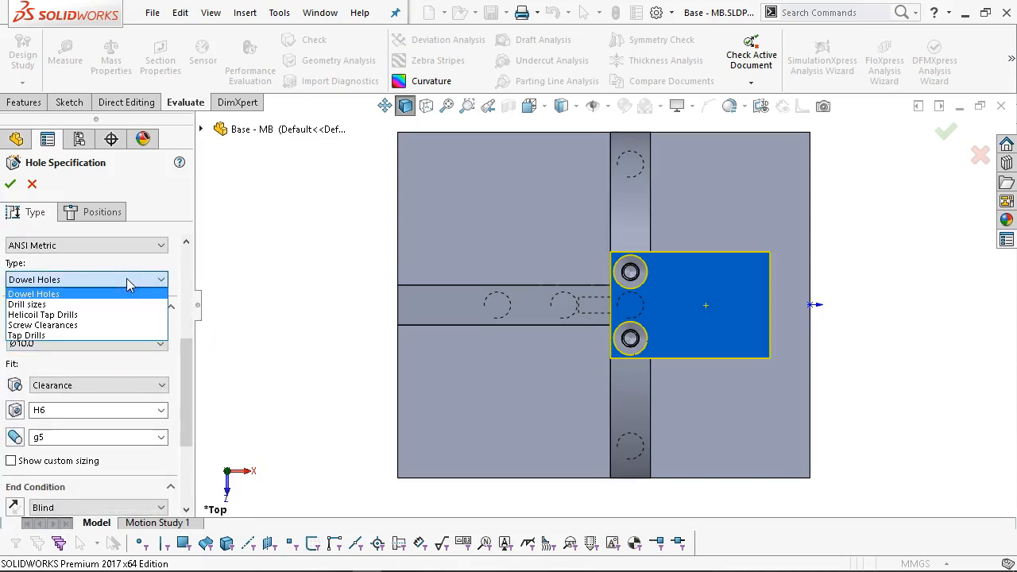
pyautogui.click(55, 305)
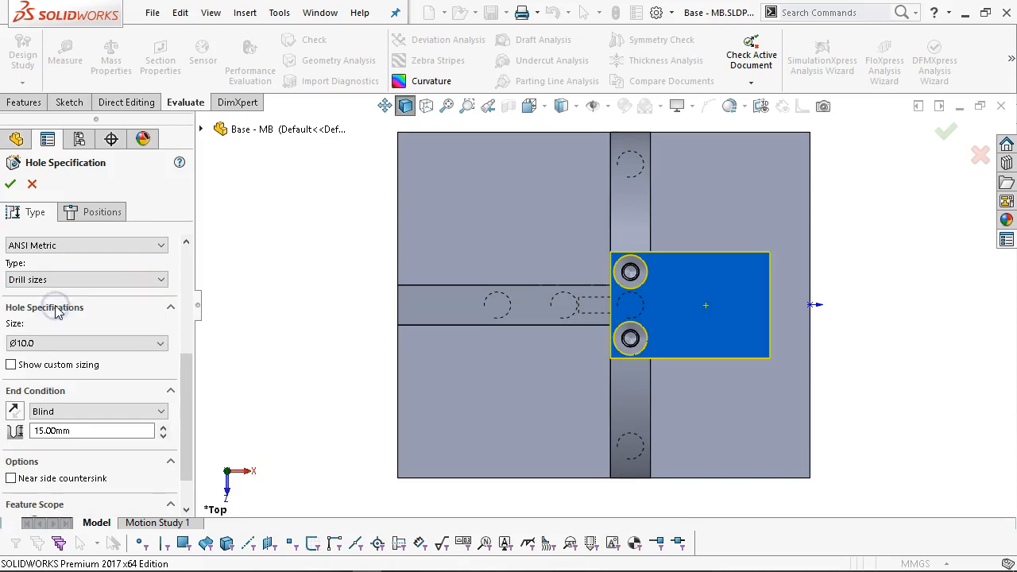
pyautogui.moveTo(189, 375); pyautogui.dragTo(213, 387)
pyautogui.click(156, 314)
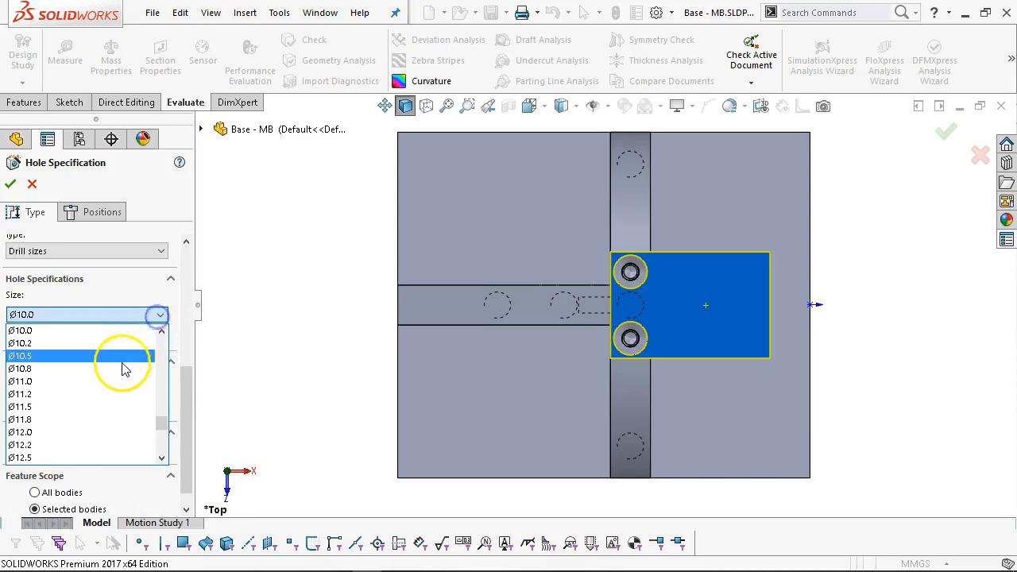
pyautogui.click(94, 381)
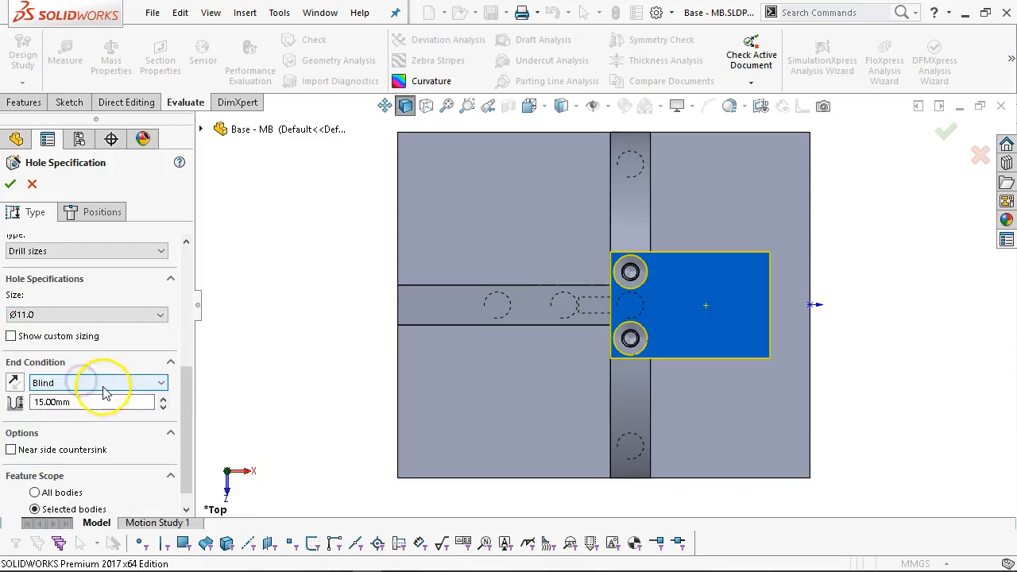
pyautogui.click(97, 381)
pyautogui.click(85, 417)
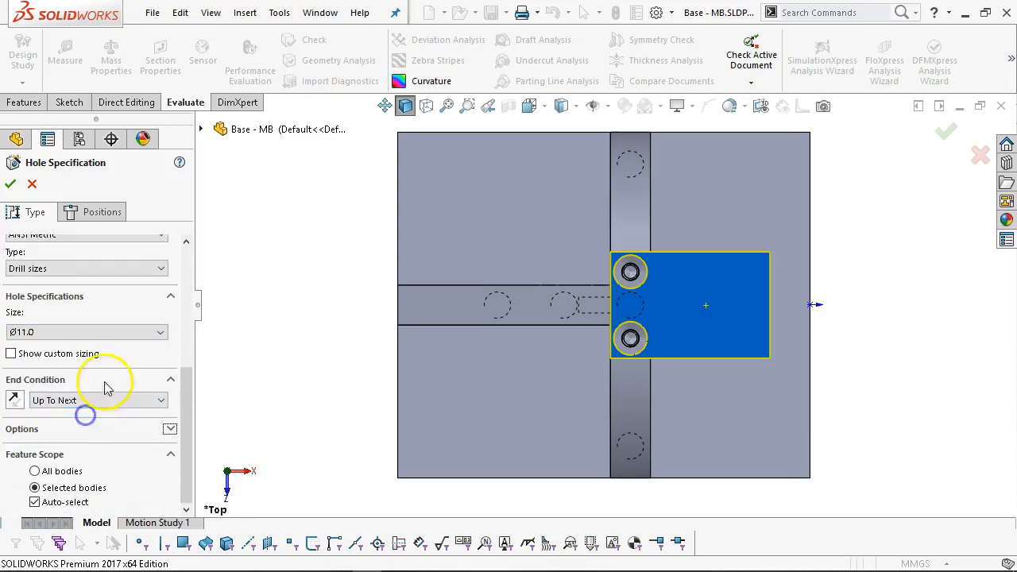
pyautogui.click(96, 213)
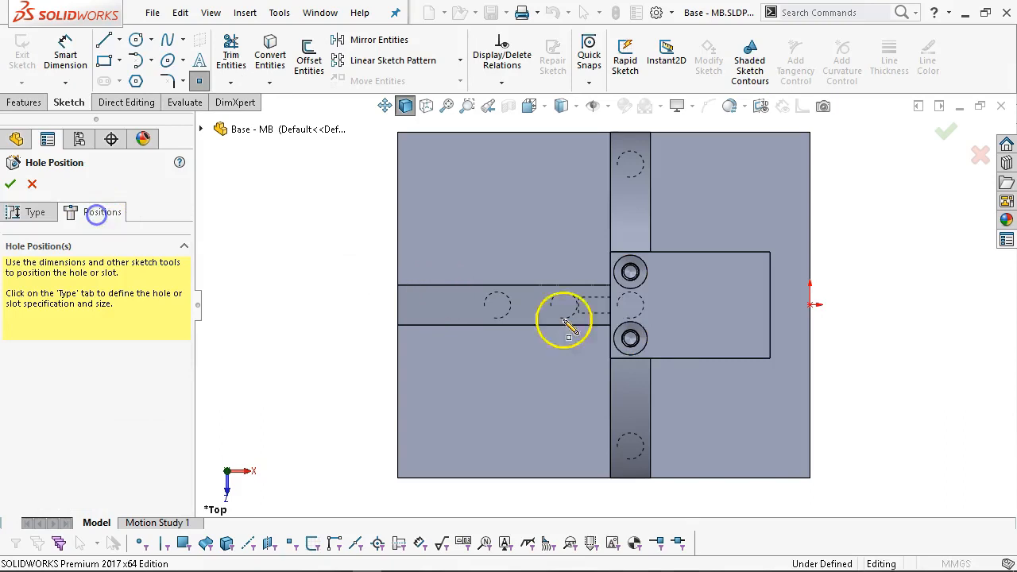
# Place the hole centre on the flange and make it horizontal with the origin.
pyautogui.click(714, 305)
pyautogui.rightClick(749, 328)
pyautogui.click(768, 342)
pyautogui.scroll(-1, 751, 309)
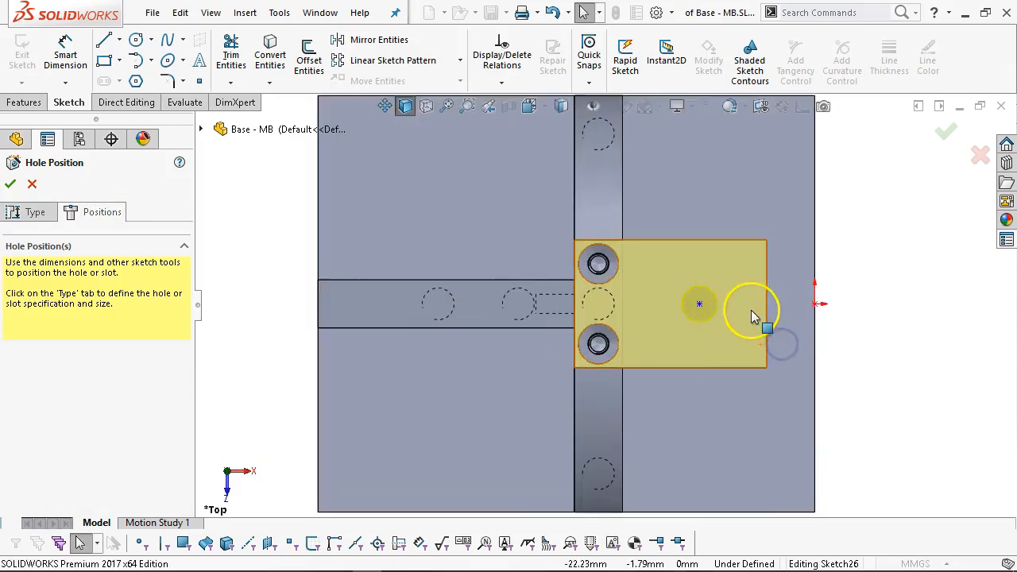
pyautogui.click(700, 305)
pyautogui.keyDown('ctrl'); pyautogui.click(816, 305); pyautogui.keyUp('ctrl')
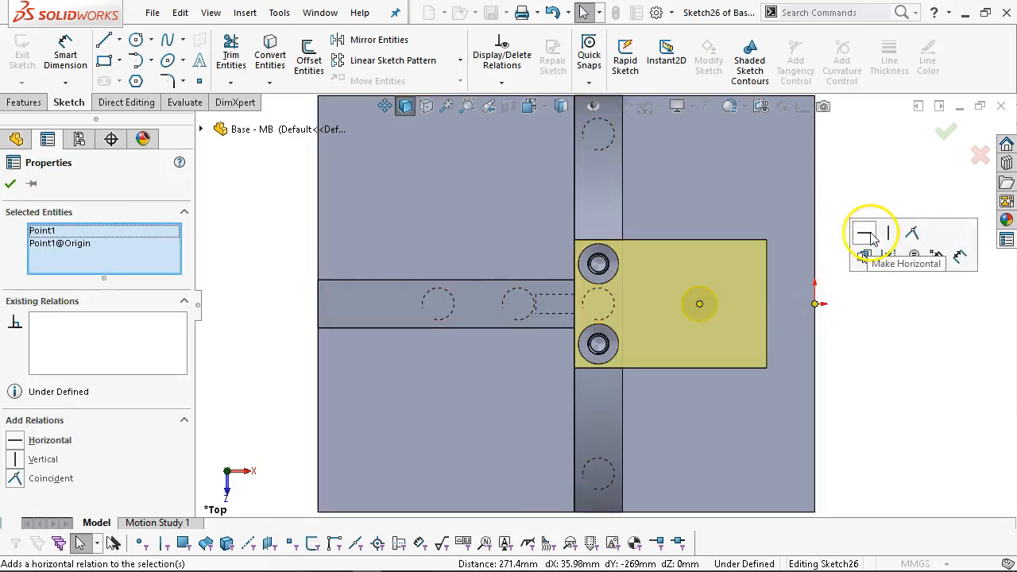
pyautogui.click(64, 49)
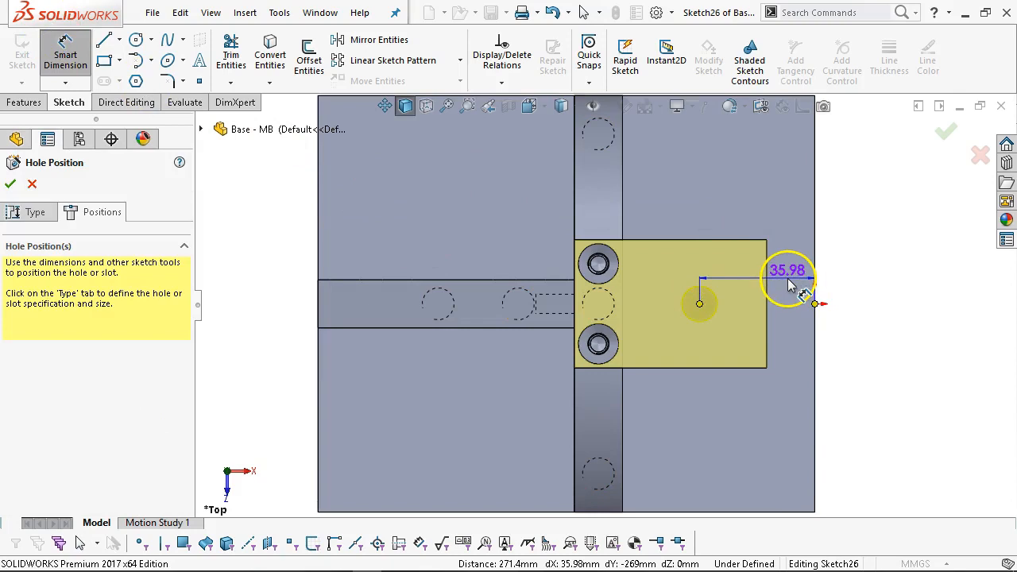
# Dimension the hole centre 22 mm from the plate's right edge and finish the hole.
pyautogui.press('Escape')
pyautogui.click(65, 49)
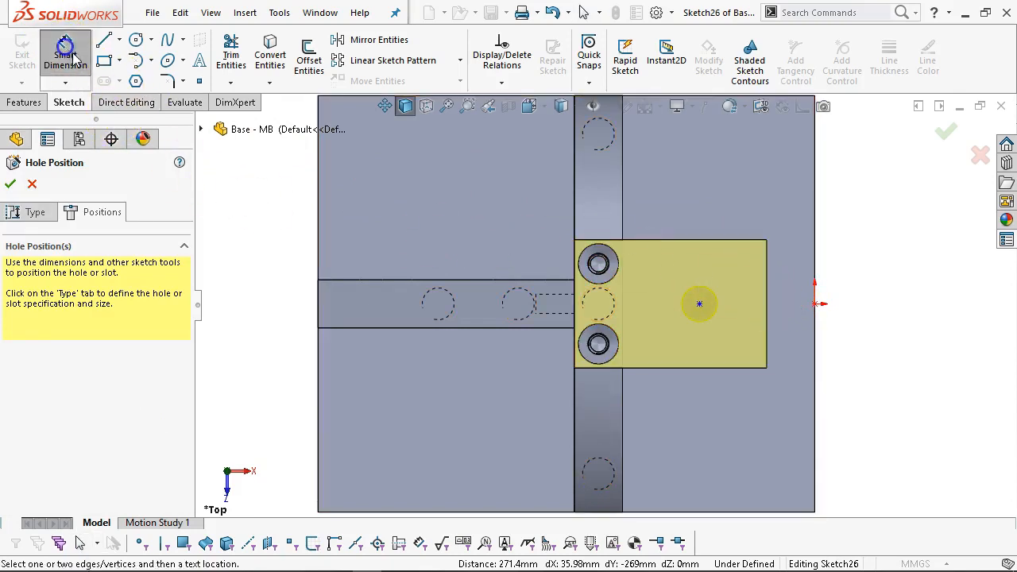
pyautogui.click(699, 304)
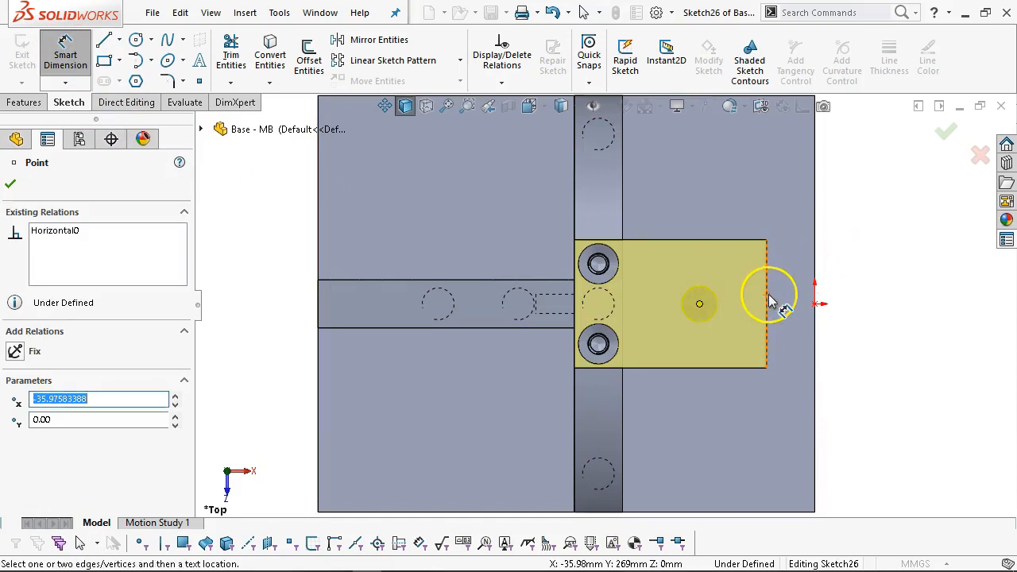
pyautogui.click(766, 301)
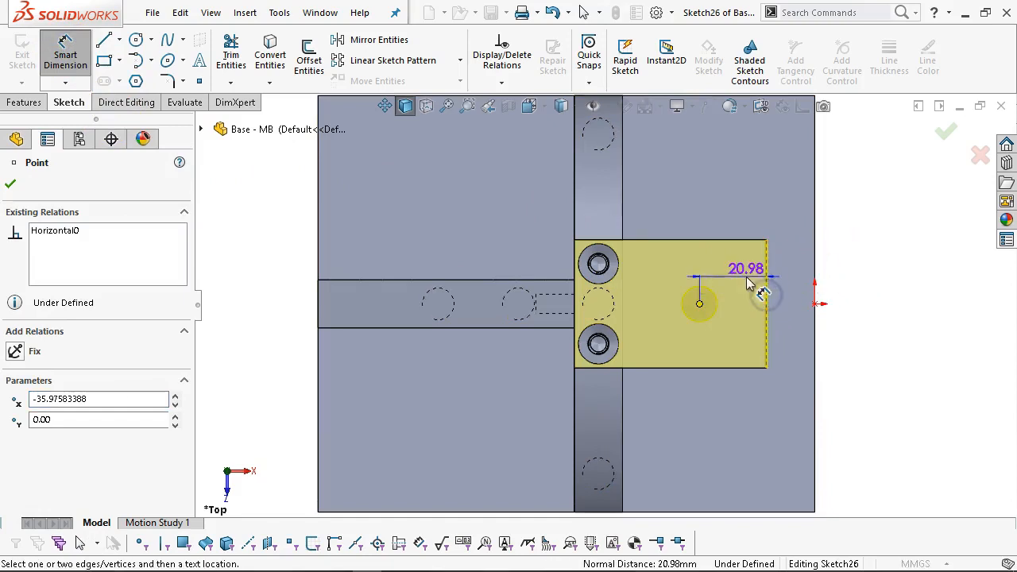
pyautogui.click(786, 284)
pyautogui.write('22')
pyautogui.press('Return')
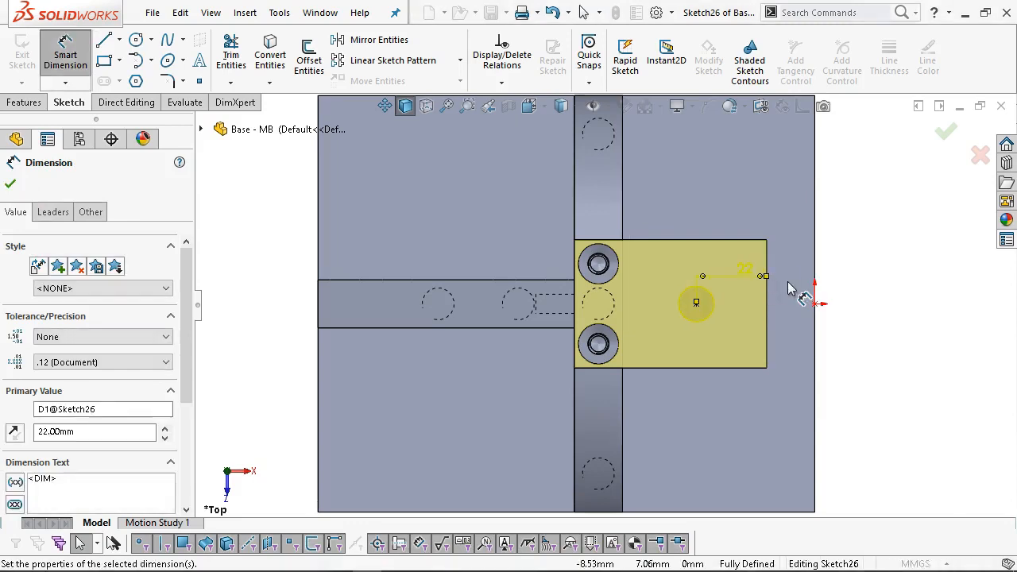
pyautogui.click(943, 131)
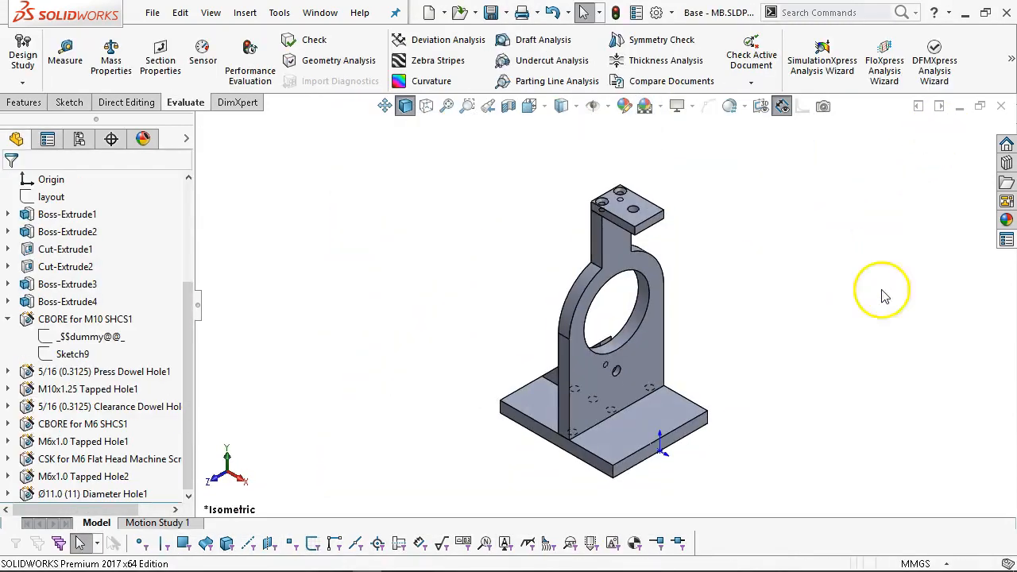
# Select the base plate's top face in Top view and open Sketch28 on it.
pyautogui.scroll(-2, 617, 321)
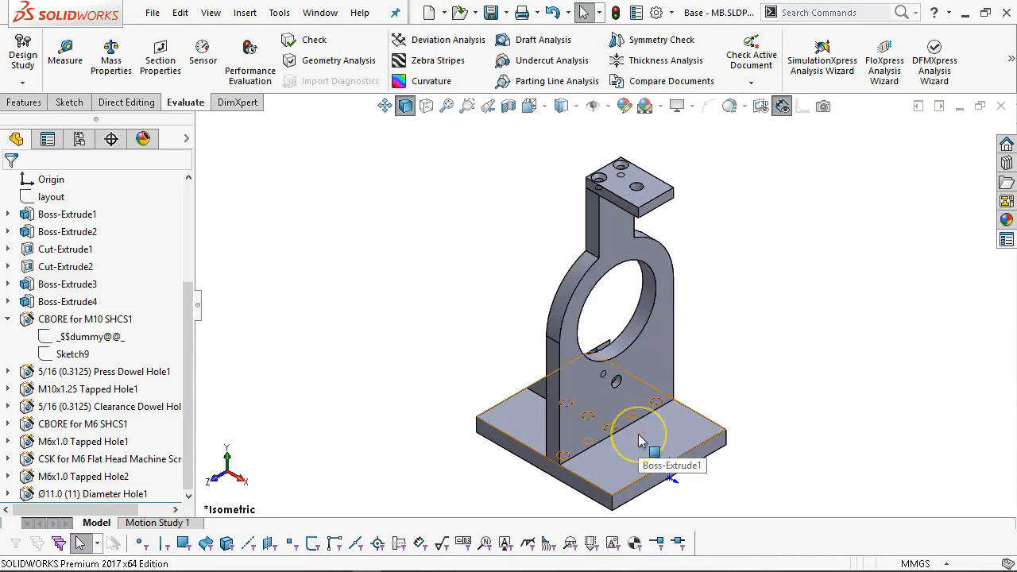
pyautogui.click(618, 468)
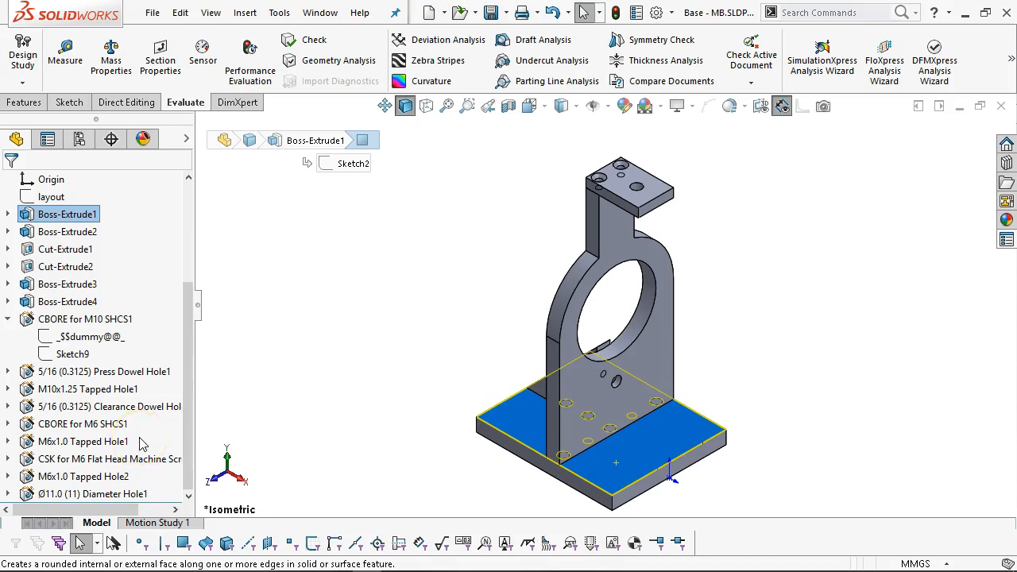
pyautogui.click(282, 424)
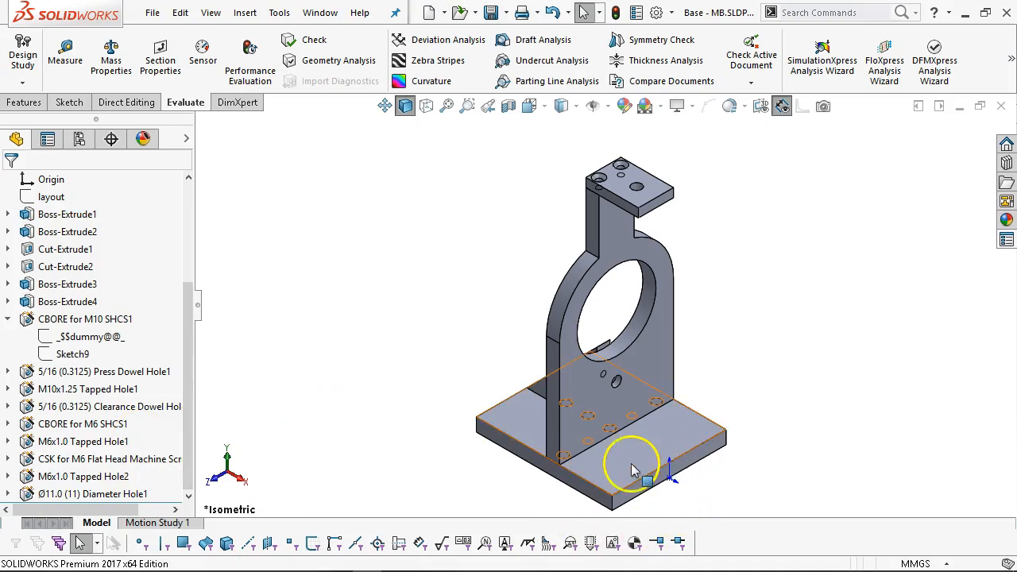
pyautogui.click(51, 358)
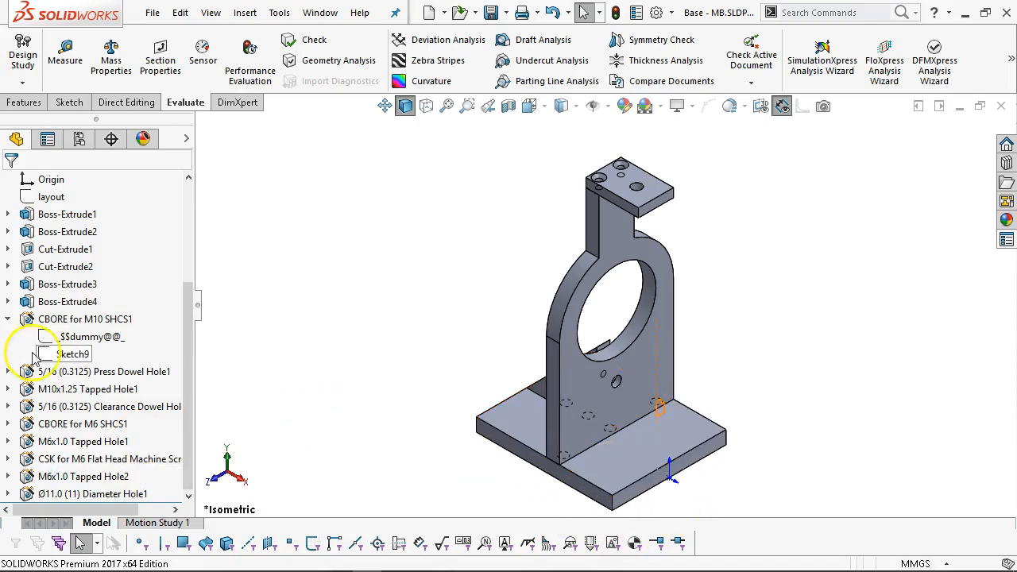
pyautogui.click(8, 318)
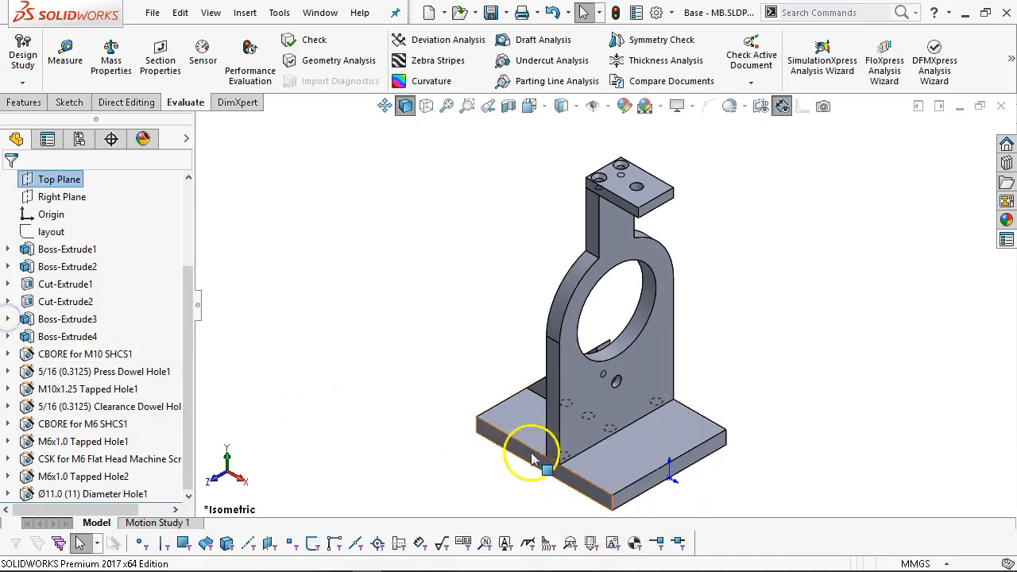
pyautogui.click(614, 468)
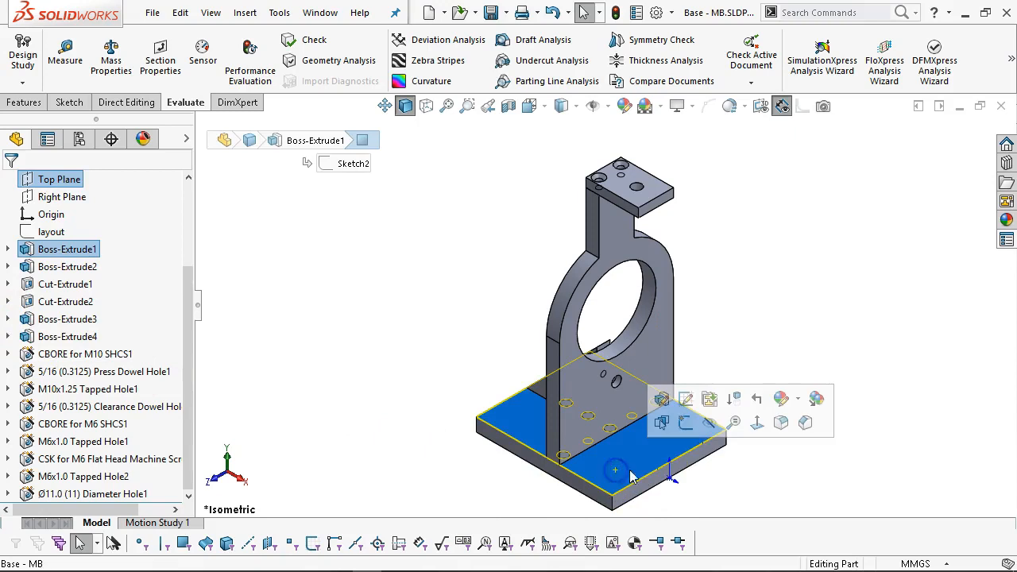
pyautogui.hotkey('ctrl', '5')
pyautogui.click(810, 482)
pyautogui.click(843, 393)
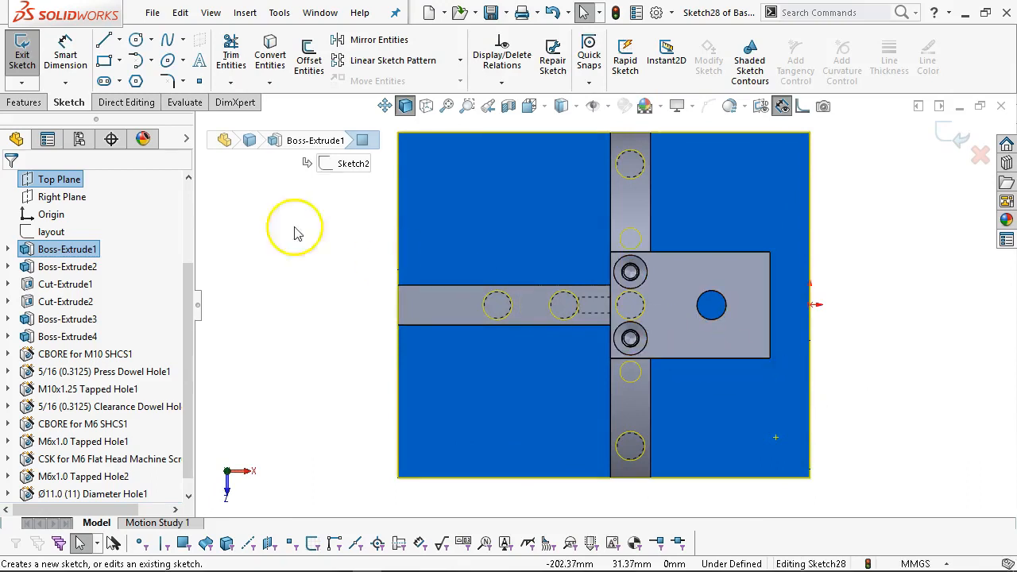
# Draw a circle near the base plate's lower-right corner.
pyautogui.click(135, 40)
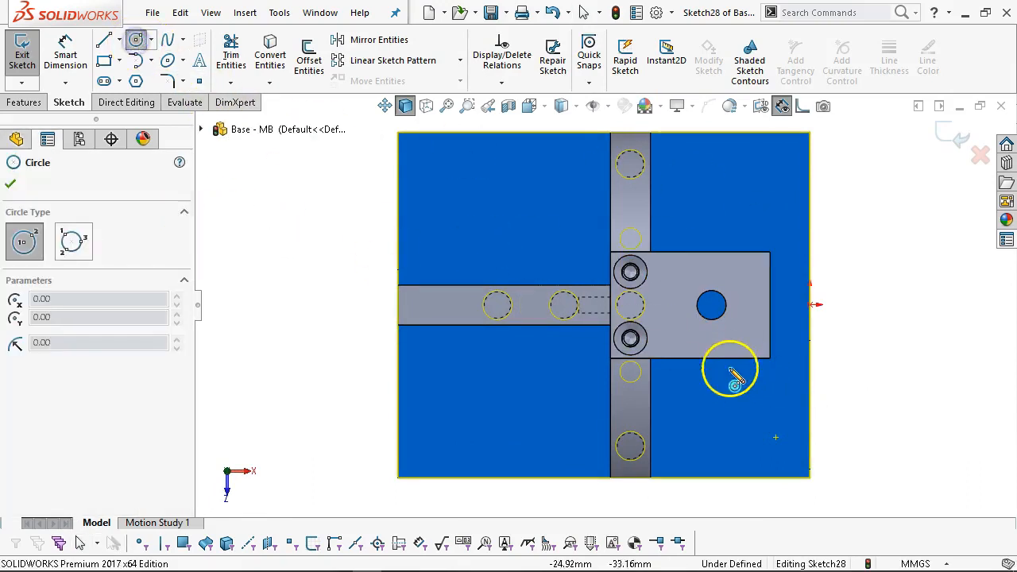
pyautogui.click(754, 426)
pyautogui.click(786, 453)
pyautogui.rightClick(834, 245)
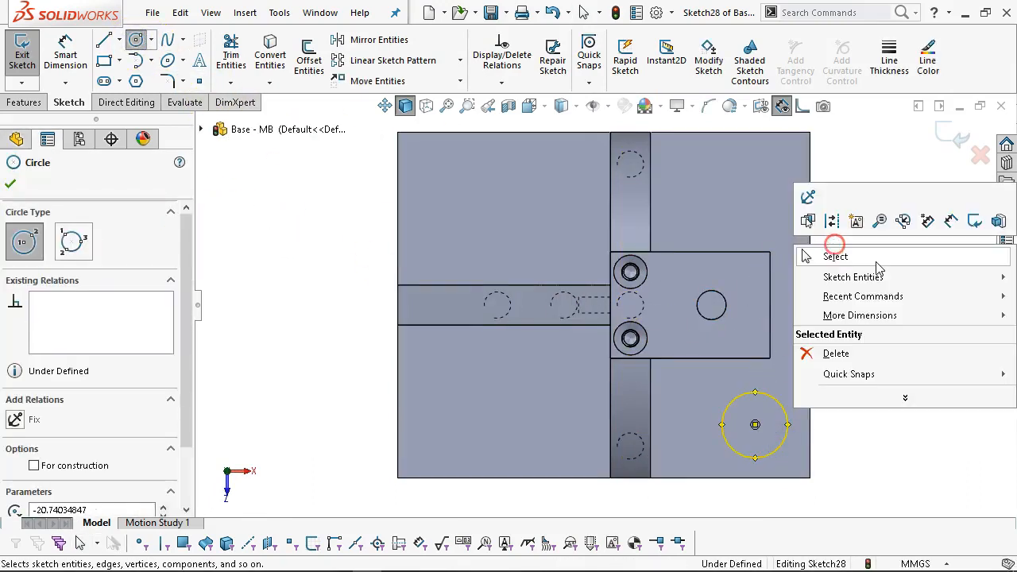
pyautogui.click(877, 261)
# Draw a vertical centerline edge to edge and a horizontal one from its midpoint to the right edge.
pyautogui.click(119, 40)
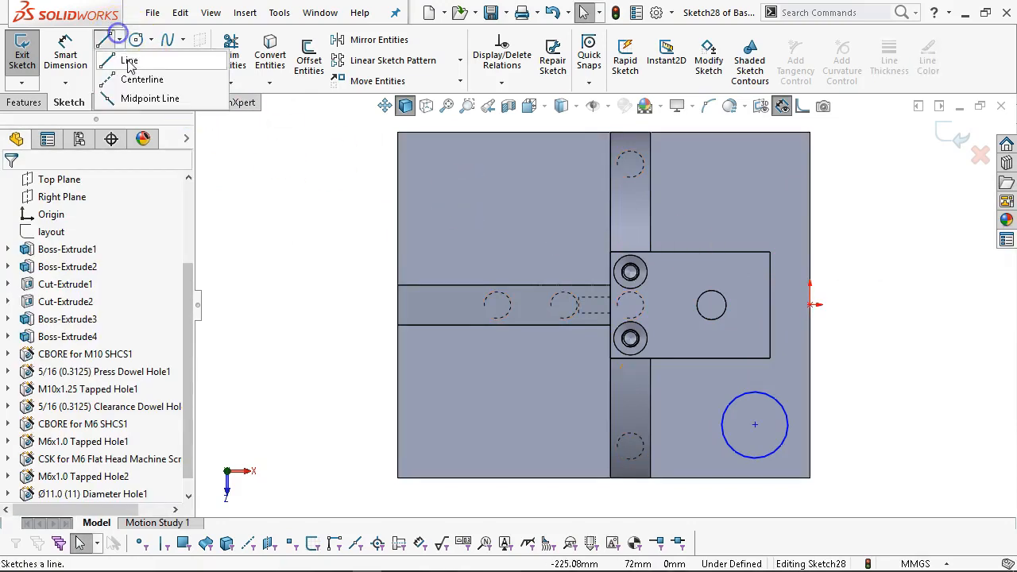
pyautogui.click(139, 80)
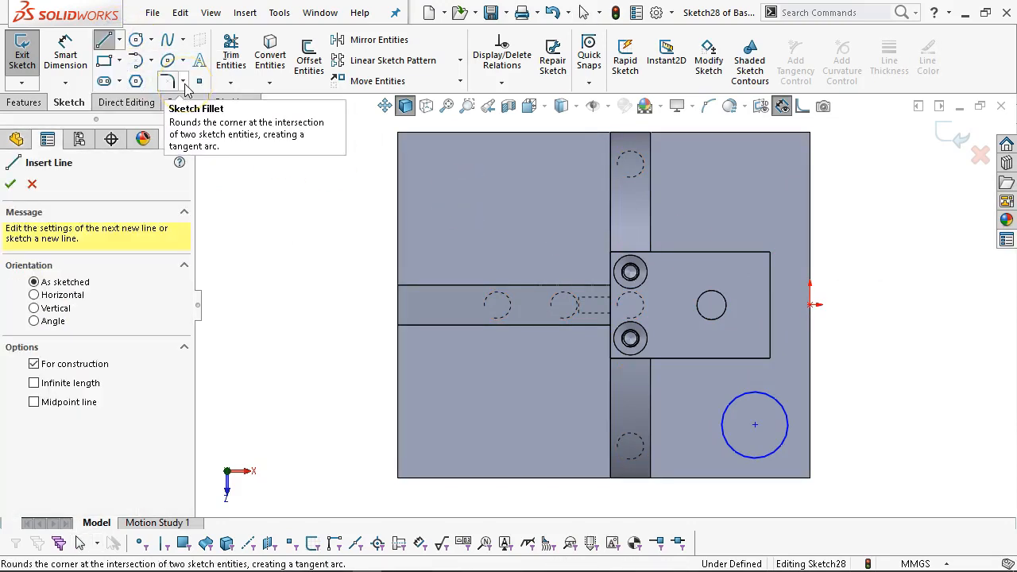
pyautogui.click(604, 477)
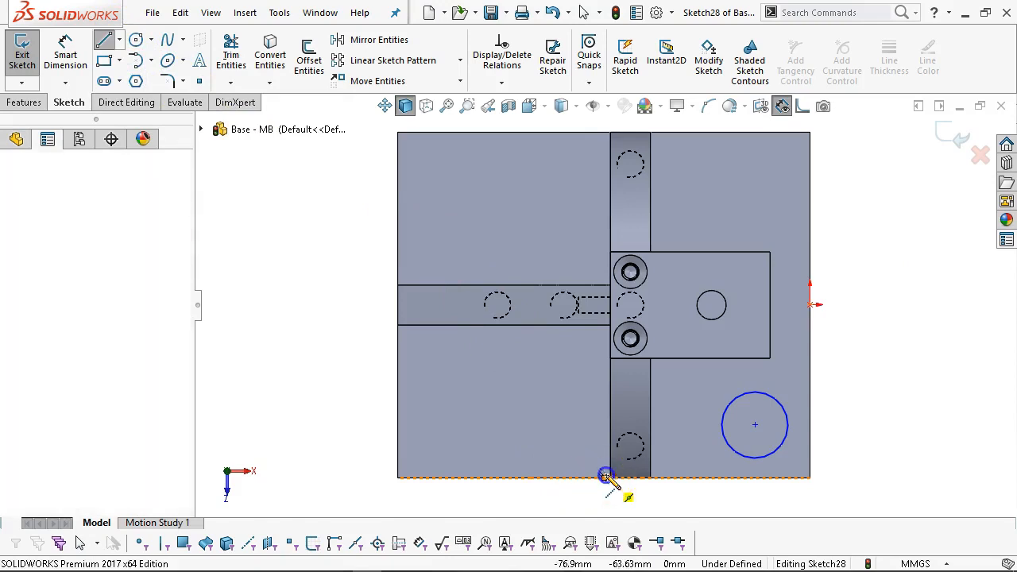
pyautogui.doubleClick(604, 132)
pyautogui.click(604, 304)
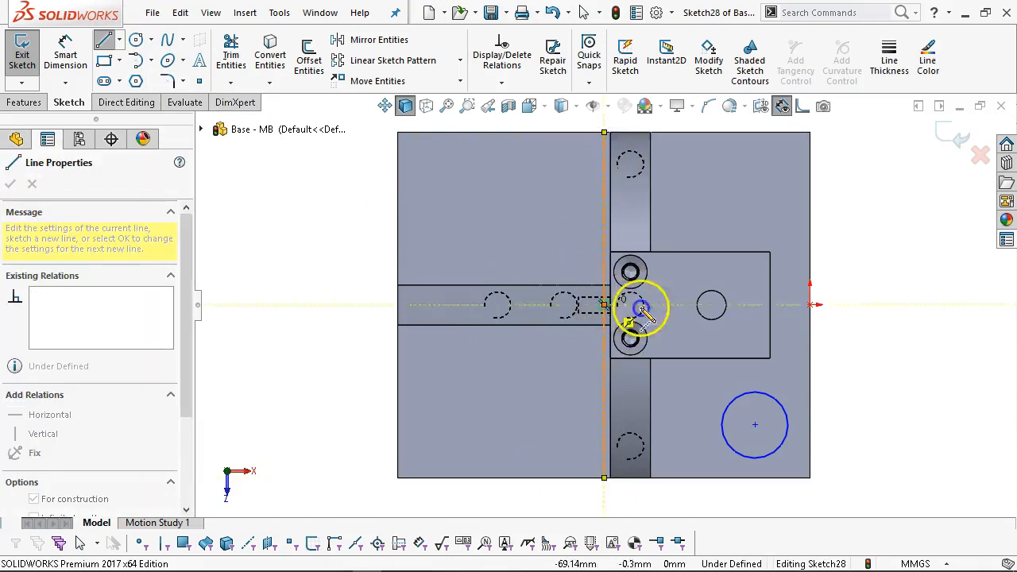
pyautogui.doubleClick(810, 305)
pyautogui.rightClick(884, 251)
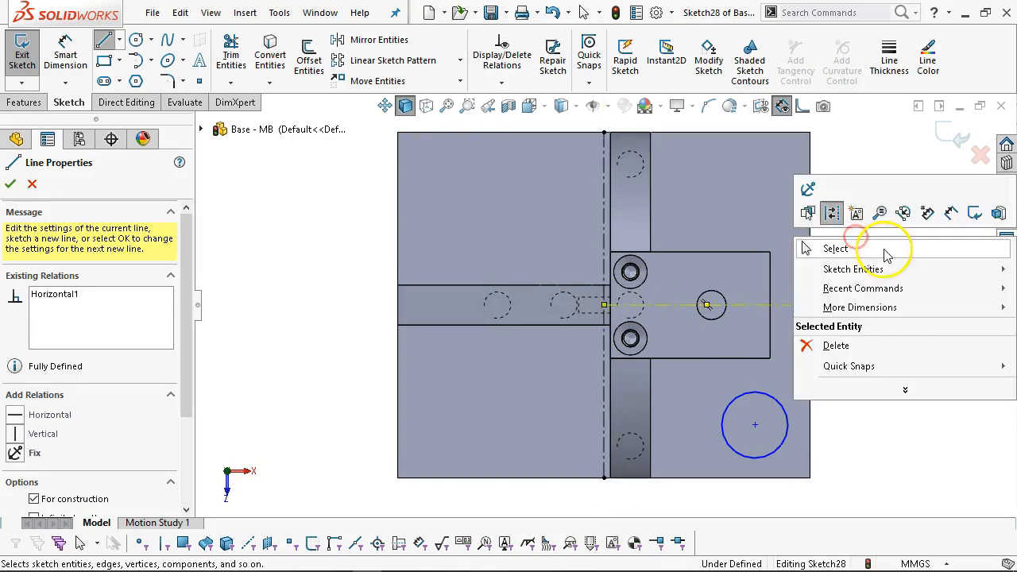
pyautogui.click(883, 249)
pyautogui.rightClick(880, 268)
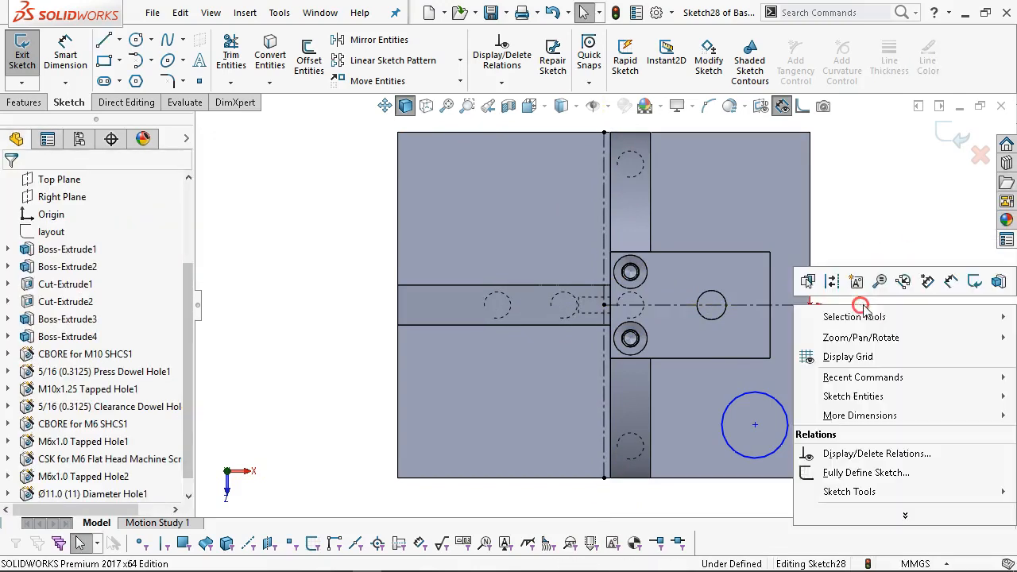
pyautogui.click(949, 283)
# Dimension the corner circle's diameter to 20 mm.
pyautogui.click(785, 397)
pyautogui.click(861, 352)
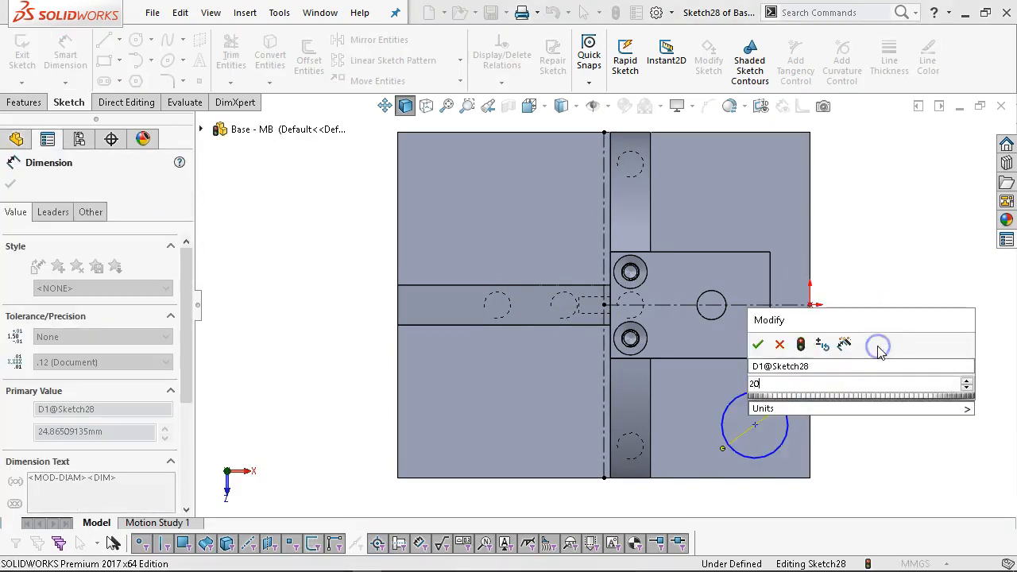
pyautogui.write('20')
pyautogui.press('Return')
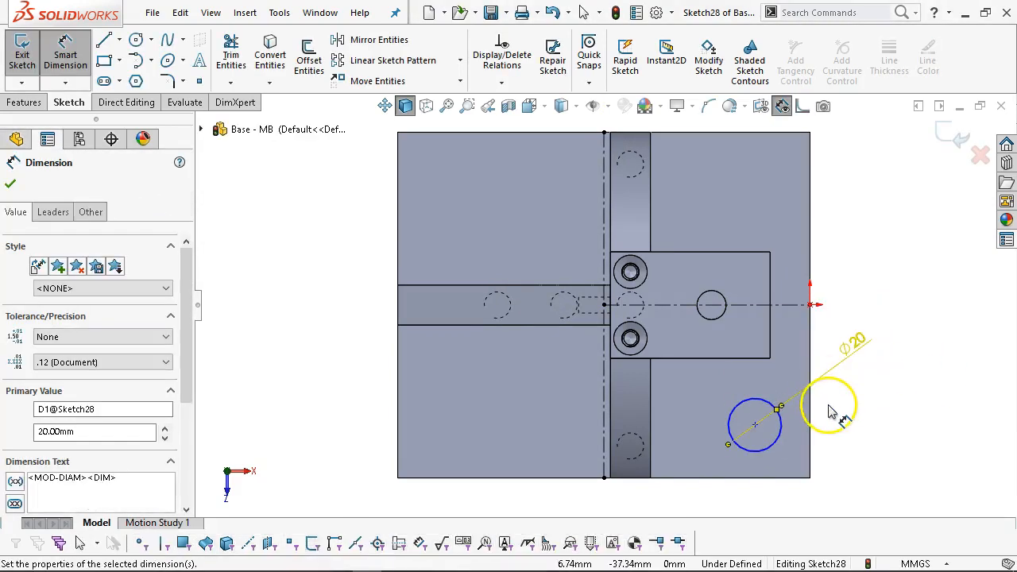
pyautogui.click(804, 443)
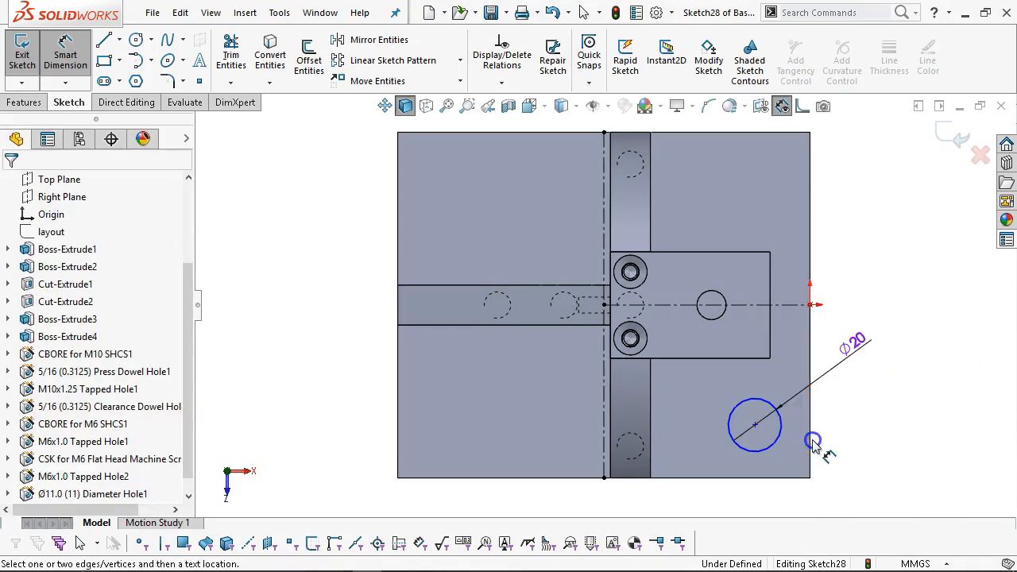
# Locate the circle centre 20 mm from the plate's right edge and 20 mm from the bottom edge.
pyautogui.click(809, 449)
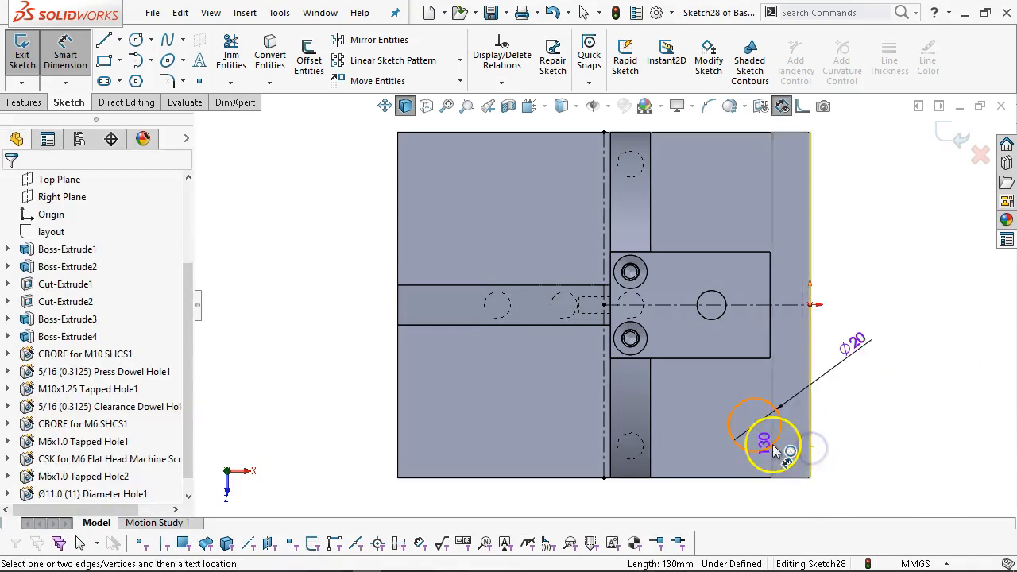
pyautogui.click(774, 444)
pyautogui.click(870, 407)
pyautogui.write('20.')
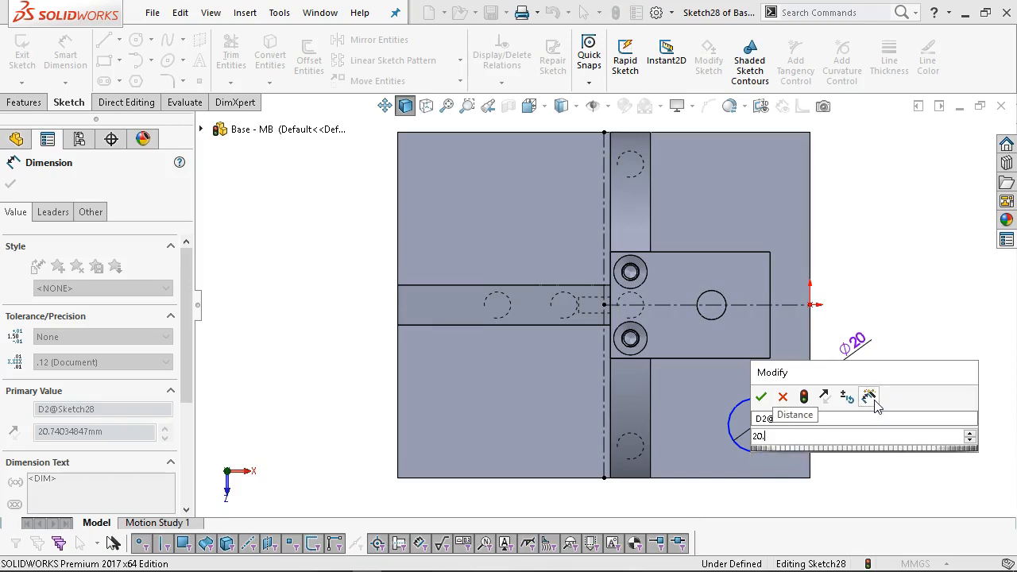
pyautogui.press('Return')
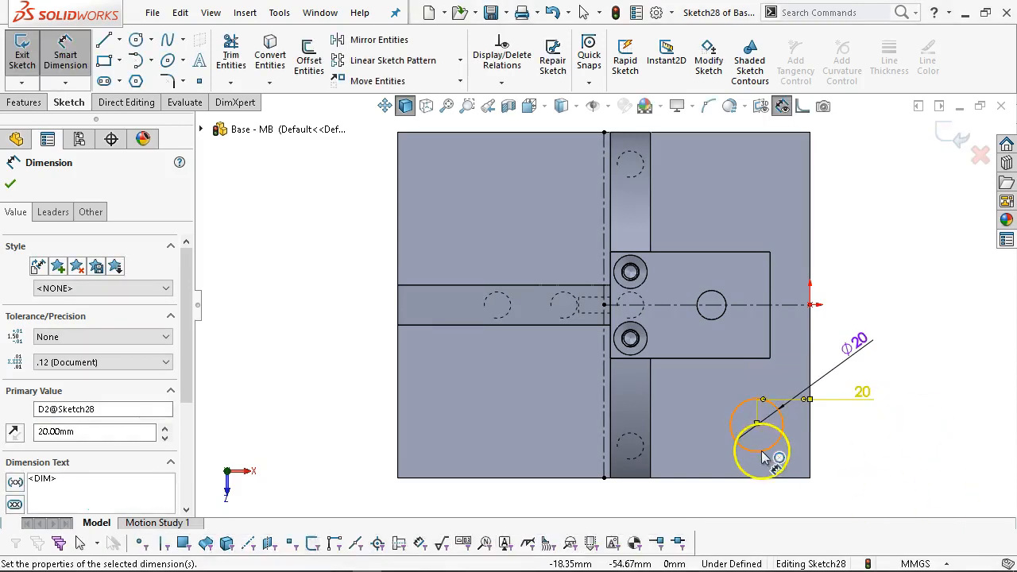
pyautogui.click(750, 452)
pyautogui.click(758, 482)
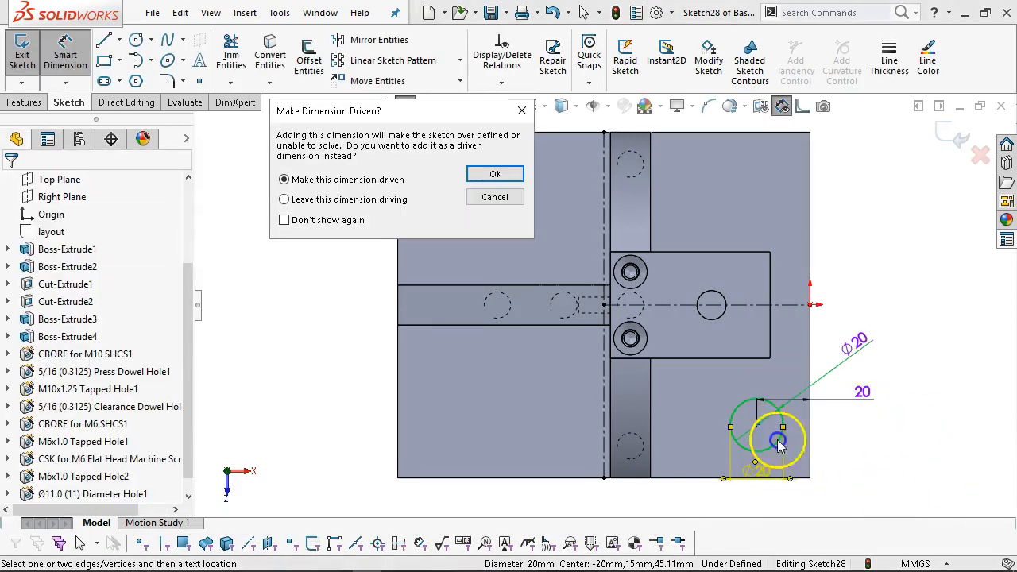
pyautogui.click(505, 199)
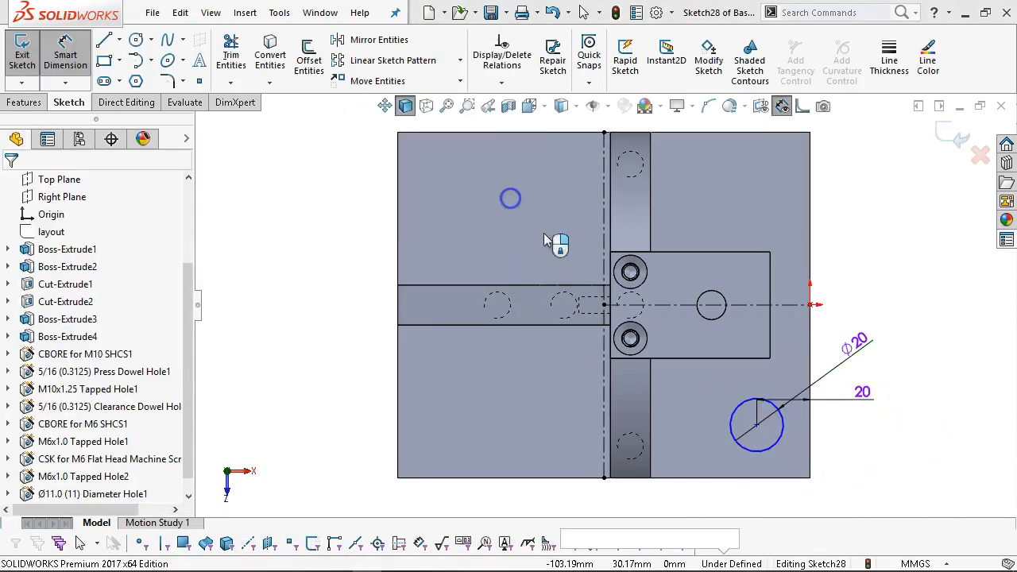
pyautogui.click(768, 478)
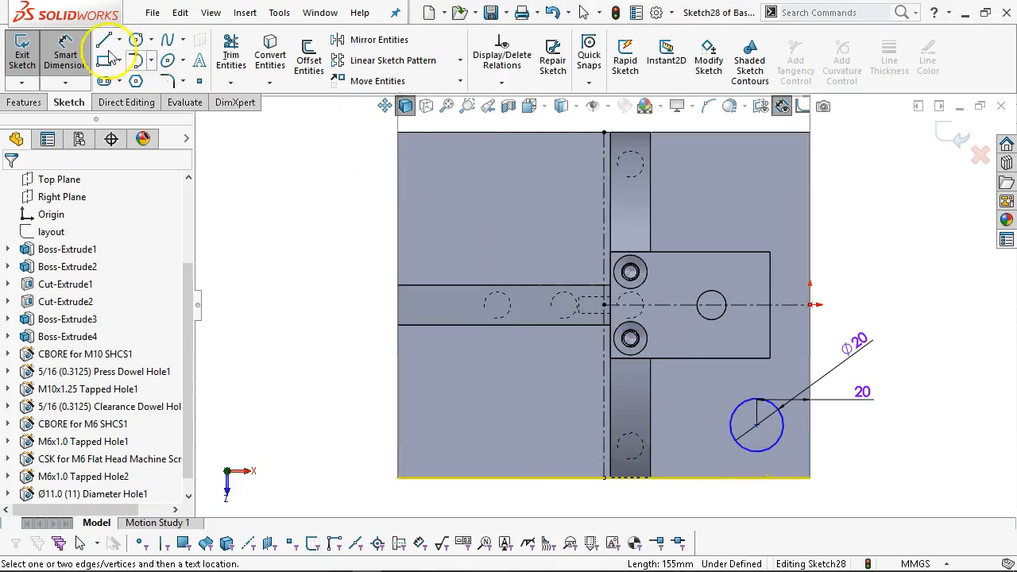
pyautogui.click(781, 443)
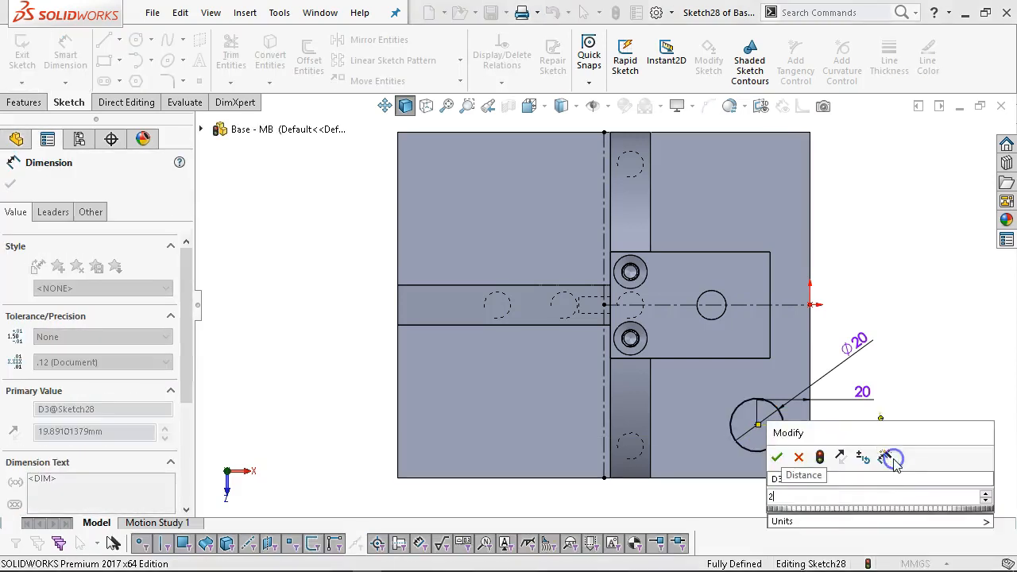
pyautogui.press('Return')
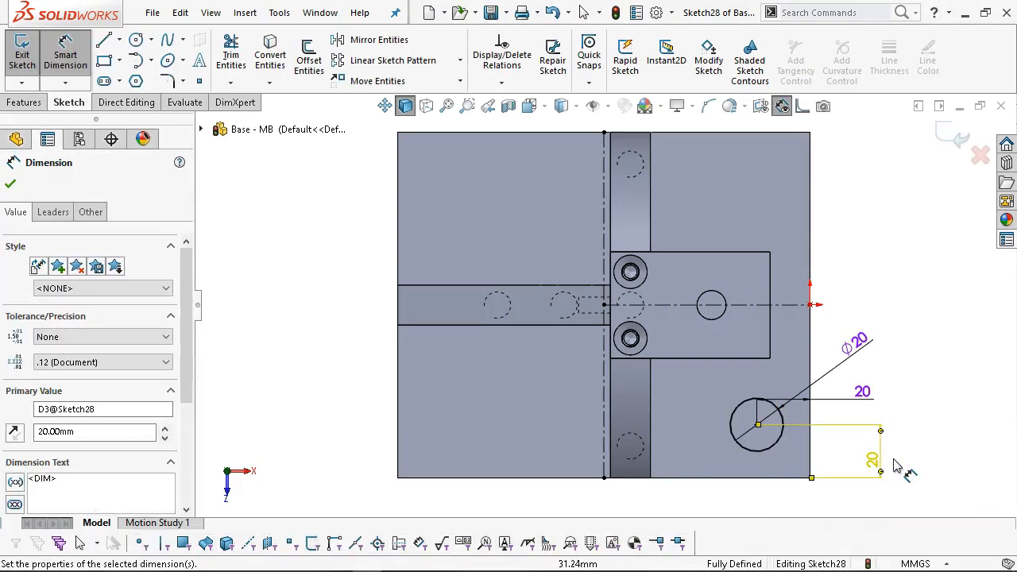
pyautogui.rightClick(858, 304)
pyautogui.click(881, 294)
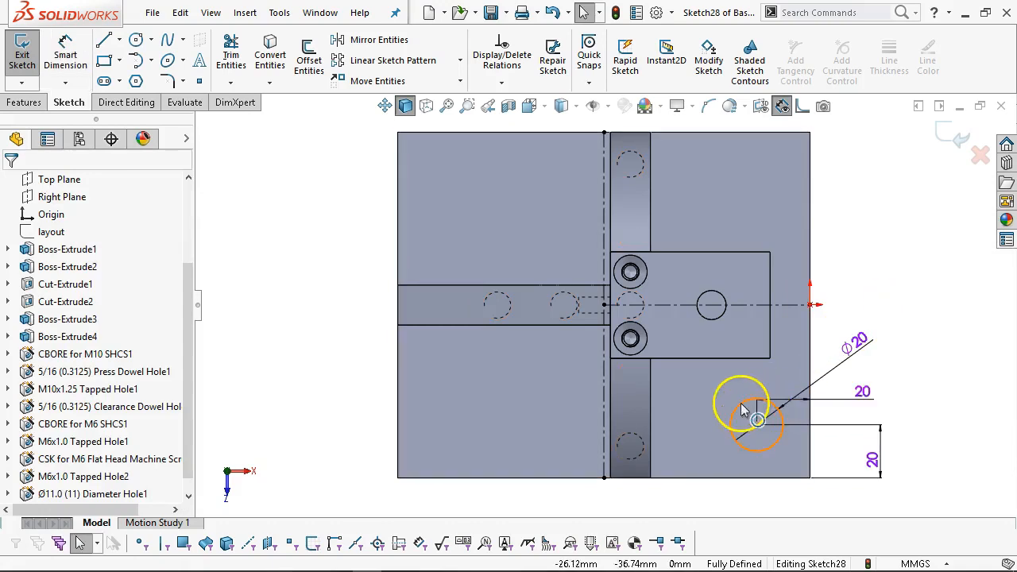
pyautogui.click(777, 408)
# Mirror the circle across the horizontal, then the vertical centerline to fill all four corners.
pyautogui.click(733, 305)
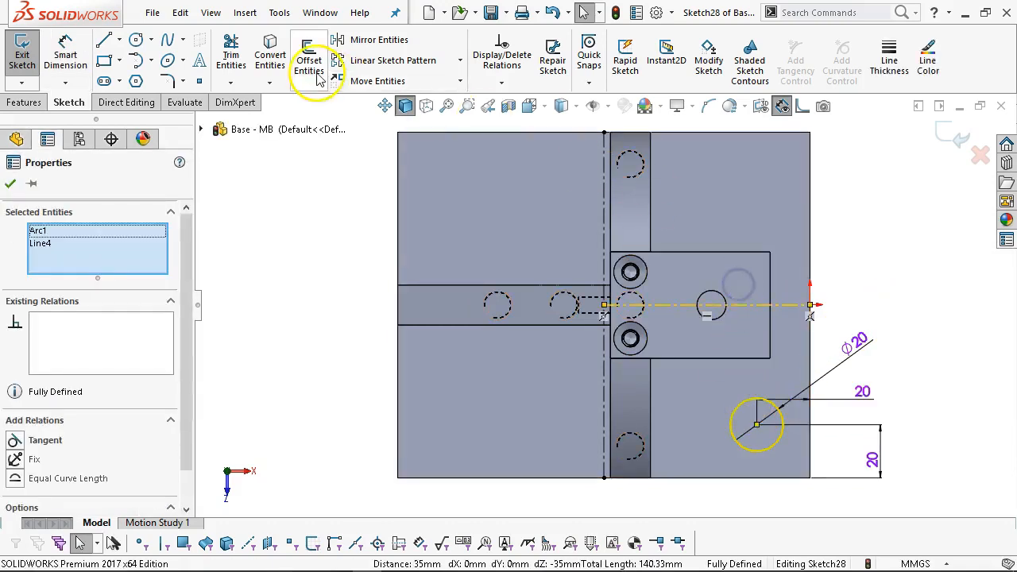
pyautogui.click(342, 39)
pyautogui.click(773, 206)
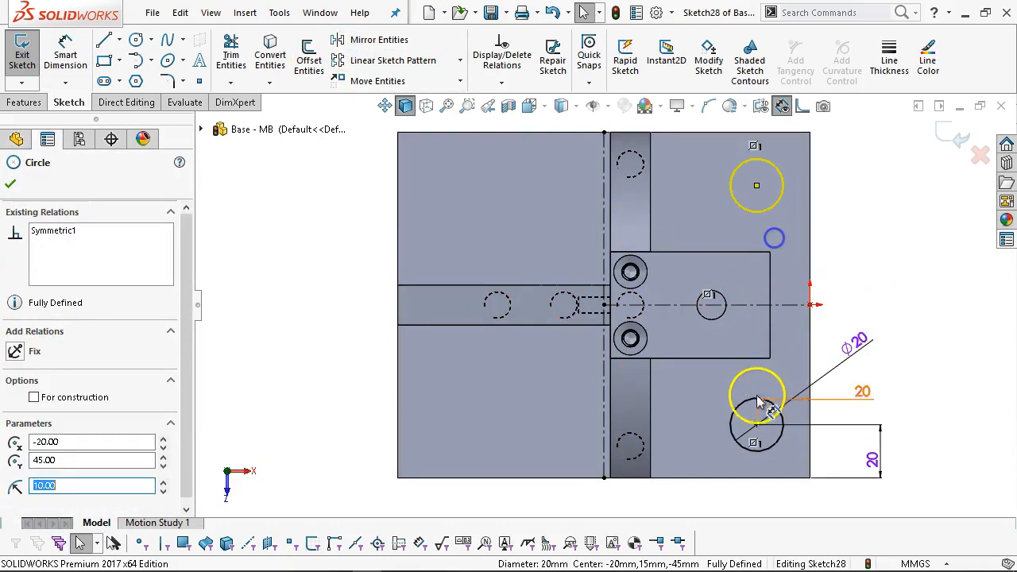
pyautogui.keyDown('ctrl'); pyautogui.click(747, 401); pyautogui.keyUp('ctrl')
pyautogui.keyDown('ctrl'); pyautogui.click(602, 334); pyautogui.keyUp('ctrl')
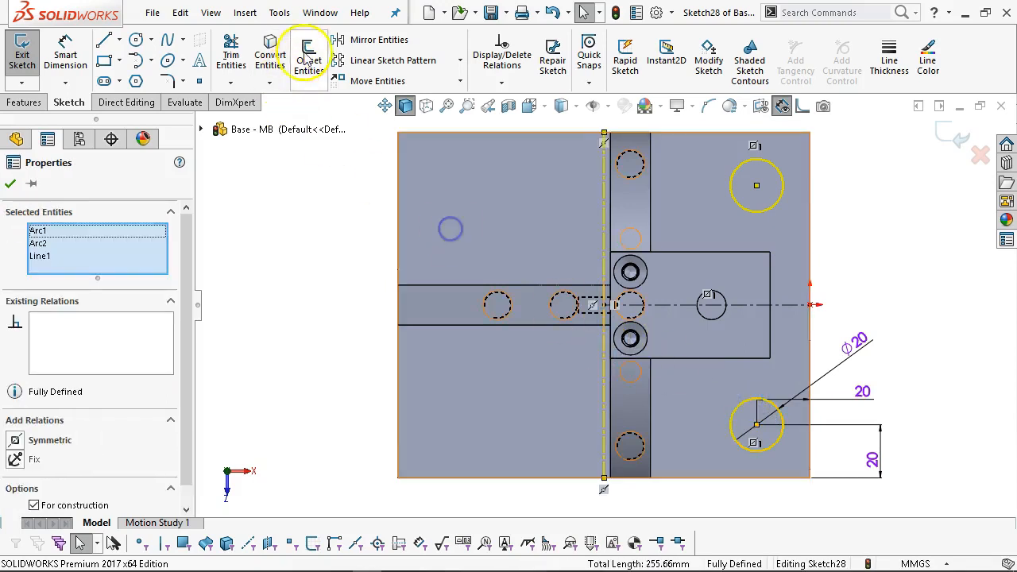
pyautogui.click(831, 306)
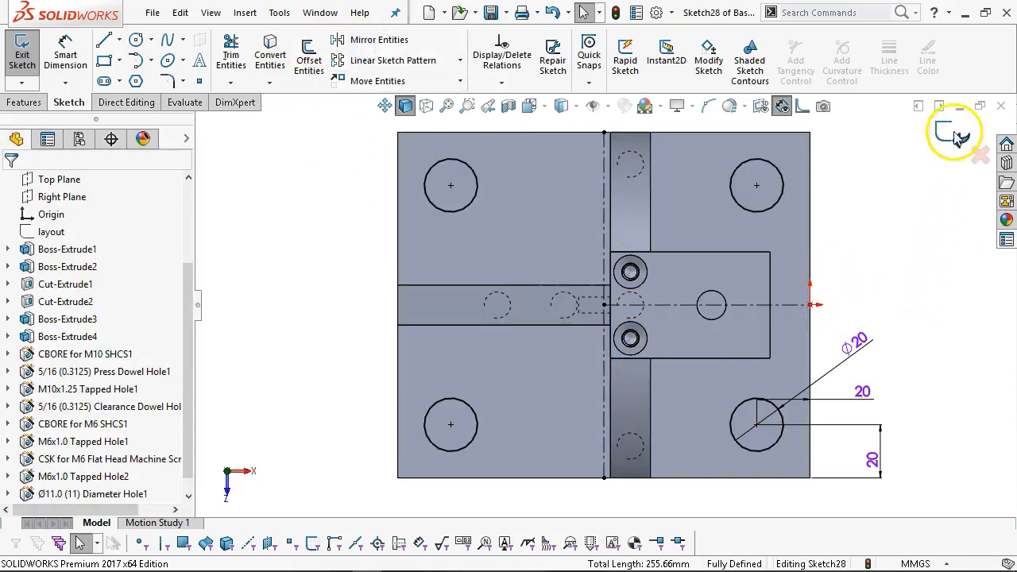
# Extruded Cut the four circles Through All and return to isometric view.
pyautogui.click(25, 103)
pyautogui.click(242, 57)
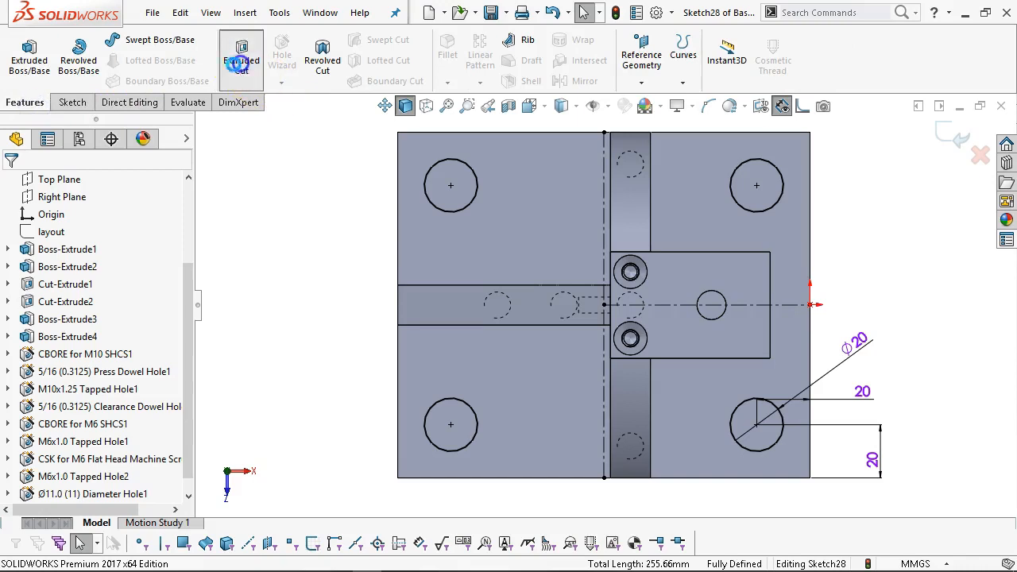
pyautogui.click(68, 279)
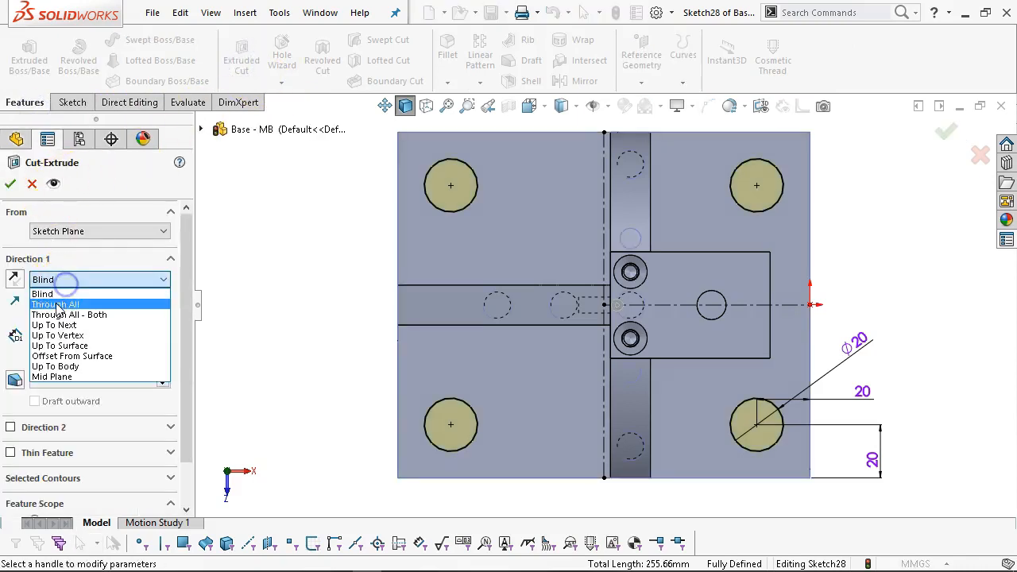
pyautogui.click(56, 302)
pyautogui.click(10, 184)
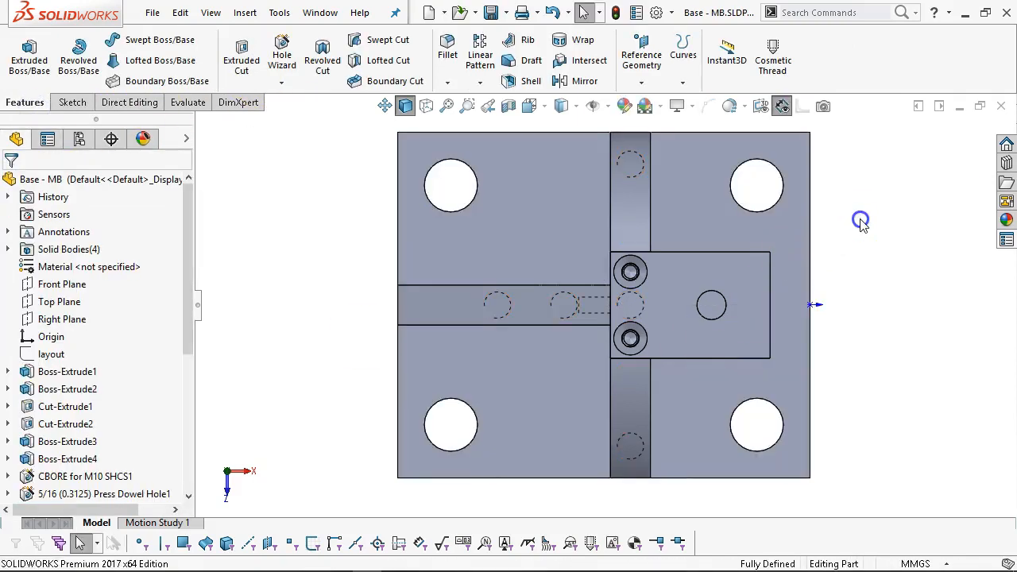
pyautogui.hotkey('ctrl', '7')
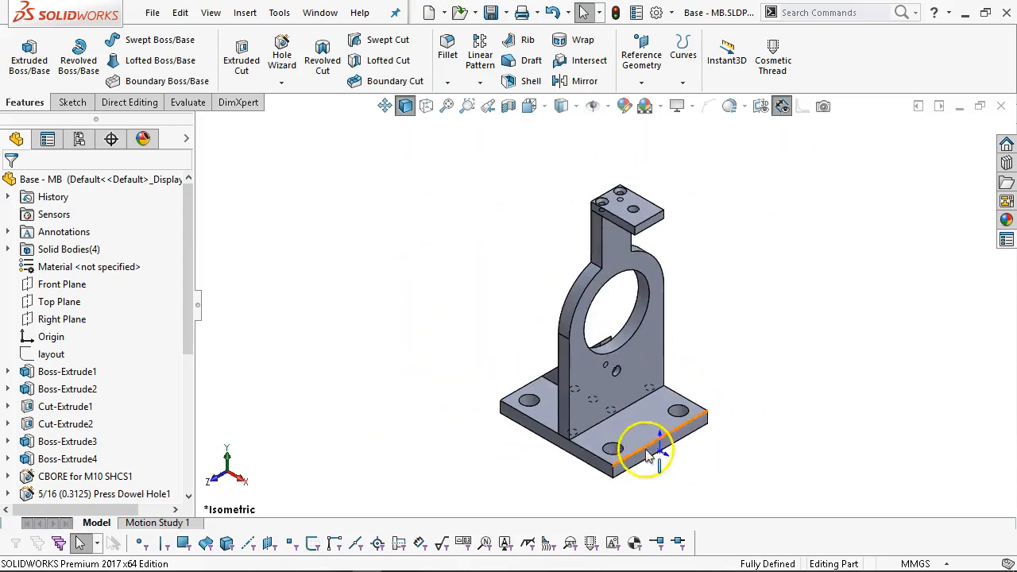
# Fillet the base plate's four vertical corner edges with a 20 mm radius.
pyautogui.click(615, 468)
pyautogui.scroll(-2, 731, 448)
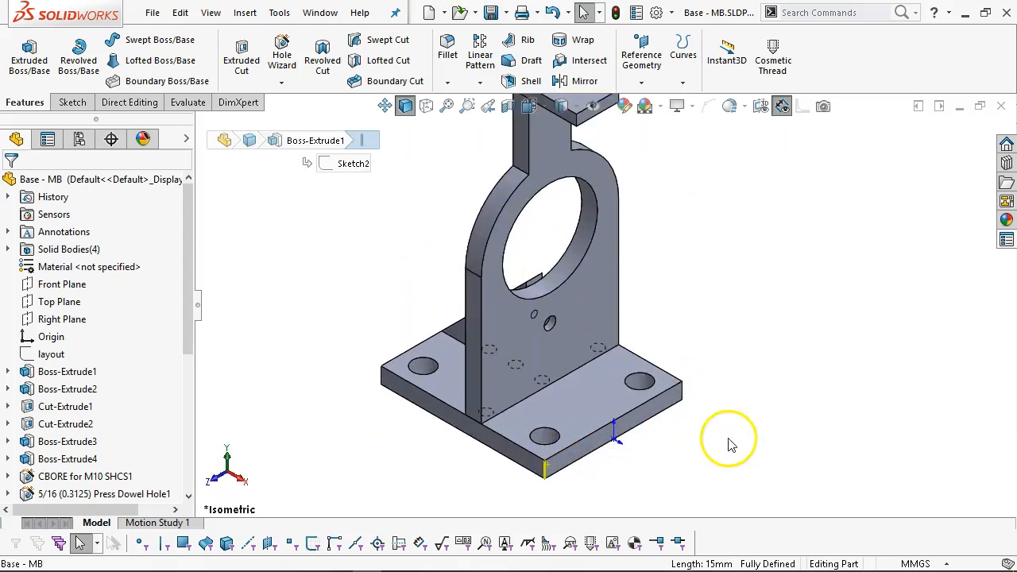
pyautogui.keyDown('ctrl'); pyautogui.click(684, 399); pyautogui.keyUp('ctrl')
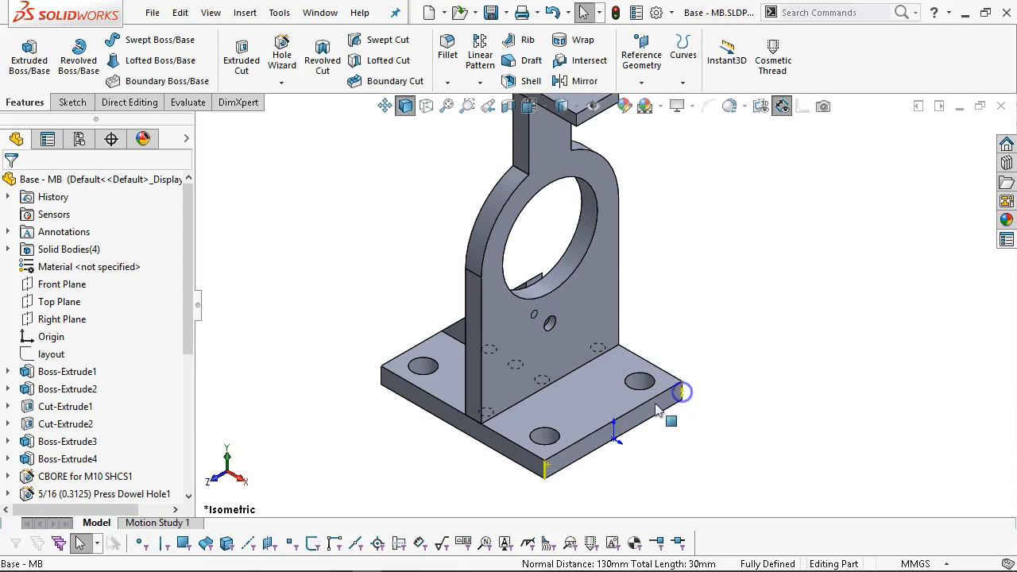
pyautogui.keyDown('ctrl'); pyautogui.click(383, 380); pyautogui.keyUp('ctrl')
pyautogui.moveTo(678, 379); pyautogui.dragTo(538, 474, button='middle')
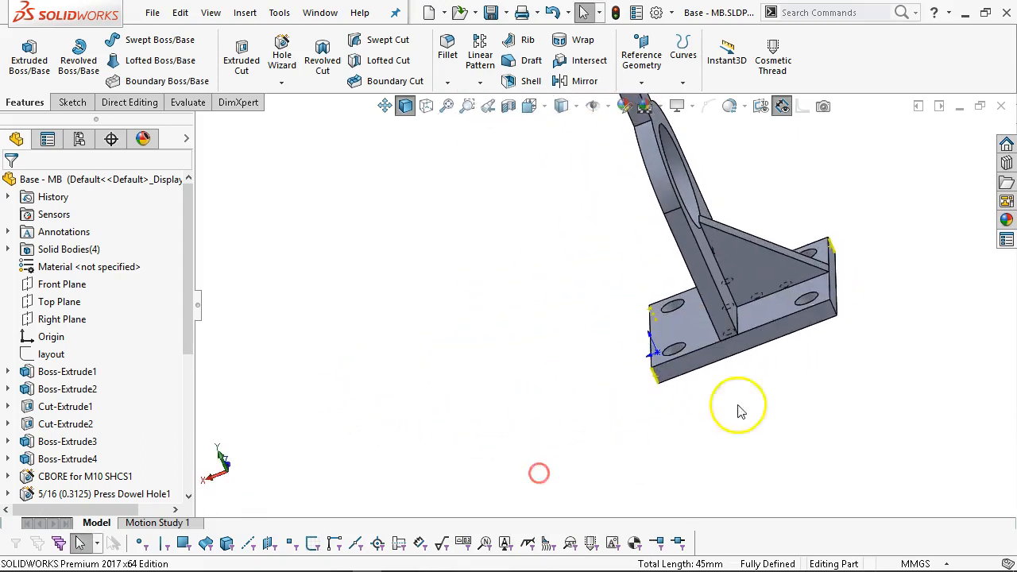
pyautogui.keyDown('ctrl'); pyautogui.click(833, 311); pyautogui.keyUp('ctrl')
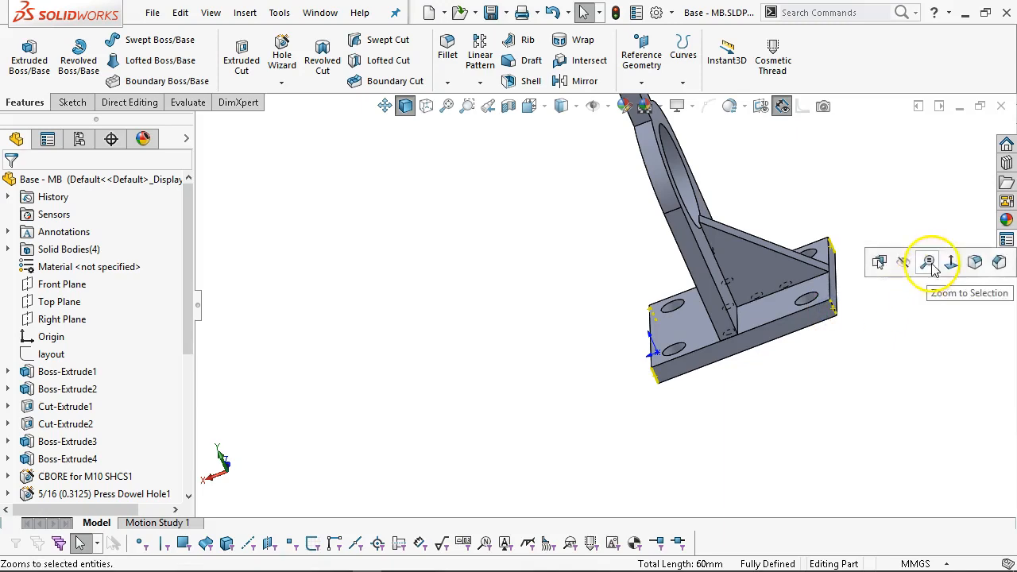
pyautogui.click(973, 264)
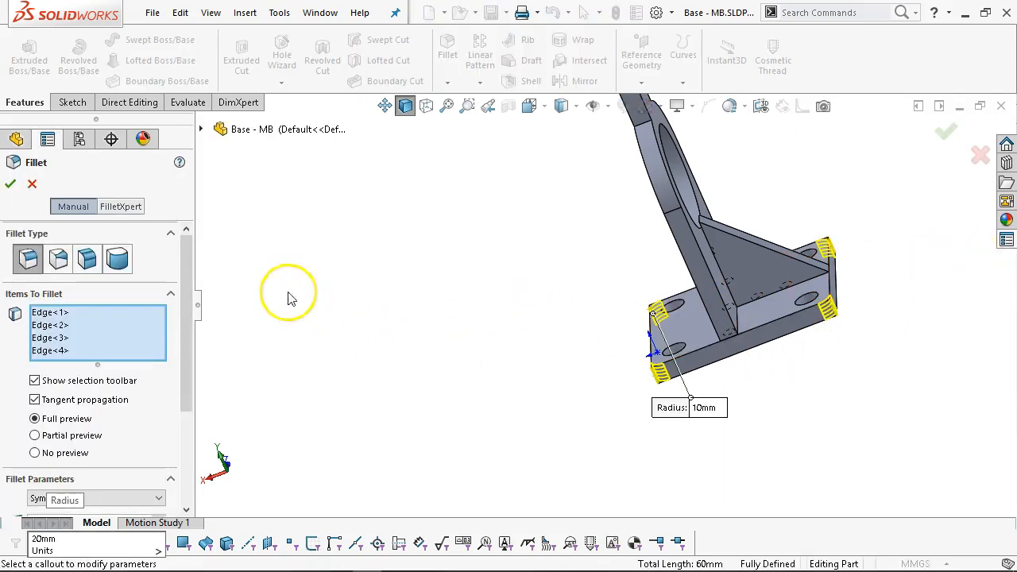
pyautogui.click(11, 184)
pyautogui.click(419, 356)
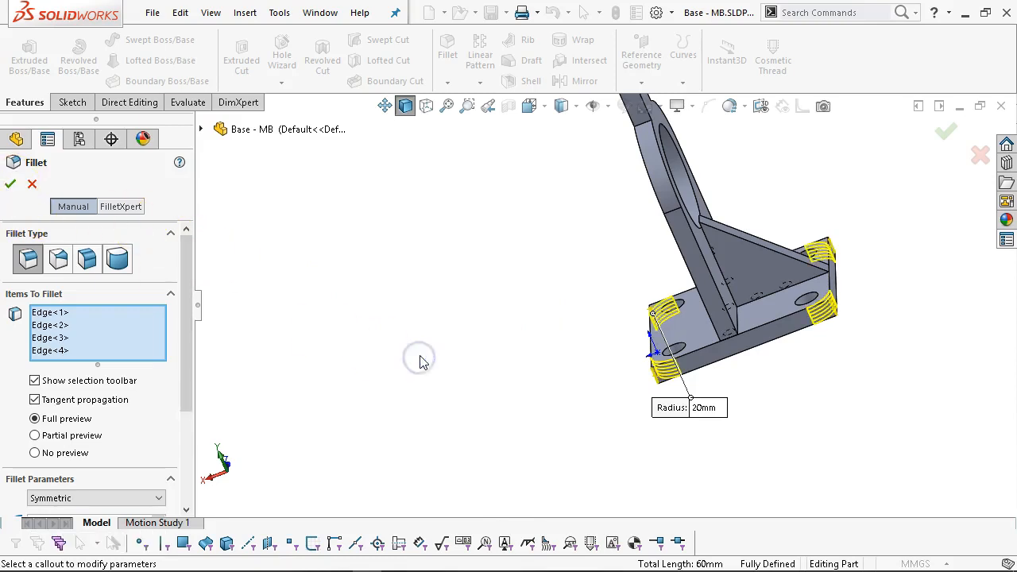
pyautogui.click(11, 183)
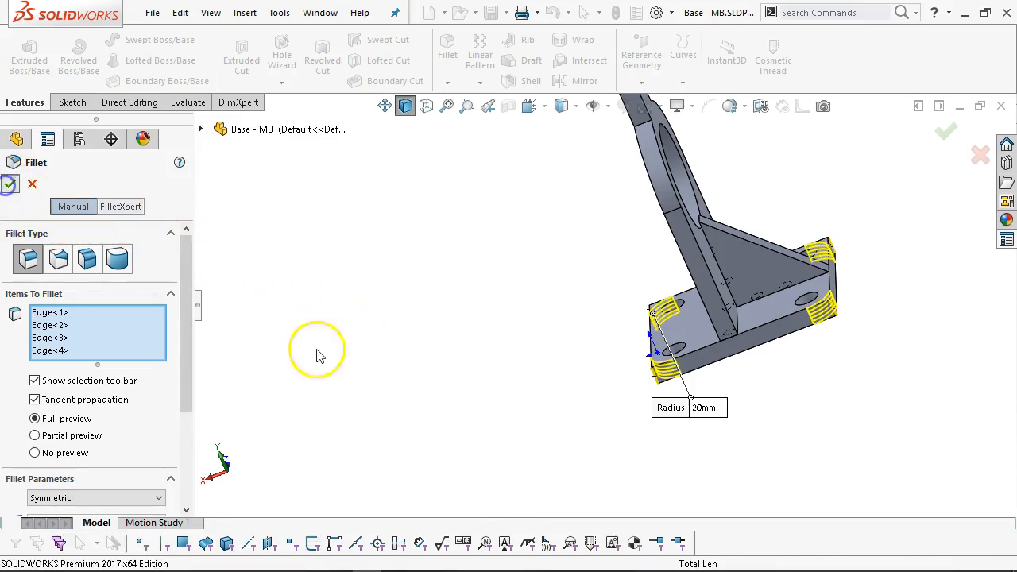
pyautogui.click(355, 359)
pyautogui.hotkey('ctrl', '7')
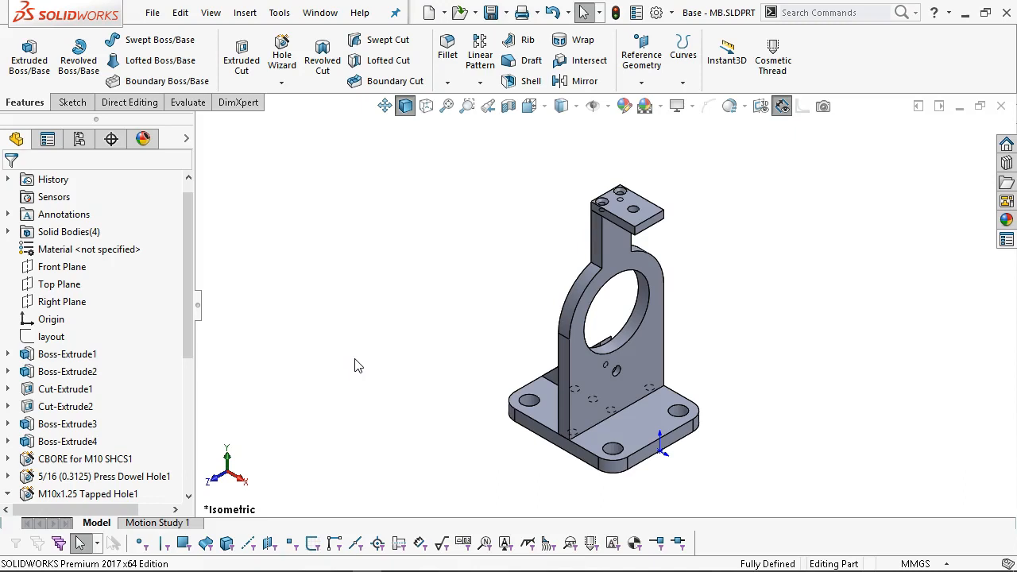
# Rename the first two solid bodies Base Gusset and Base Vertical.
pyautogui.click(347, 325)
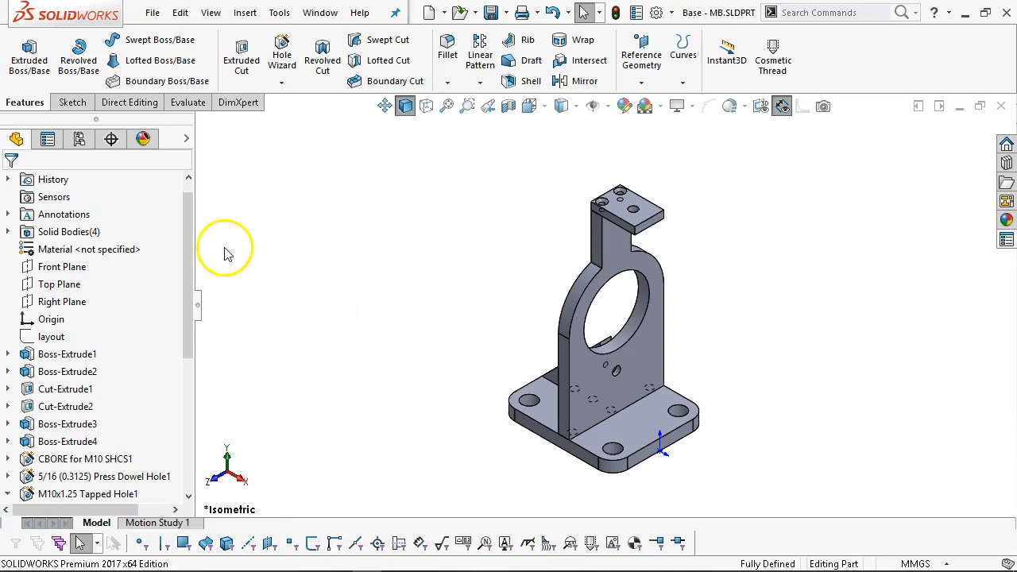
pyautogui.moveTo(188, 263); pyautogui.dragTo(194, 252)
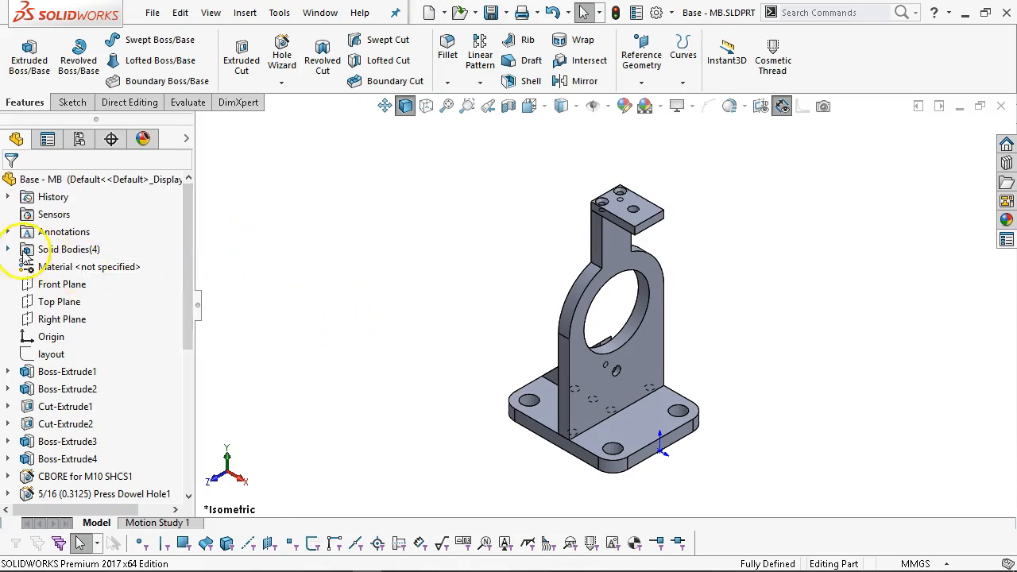
pyautogui.click(8, 250)
pyautogui.click(104, 268)
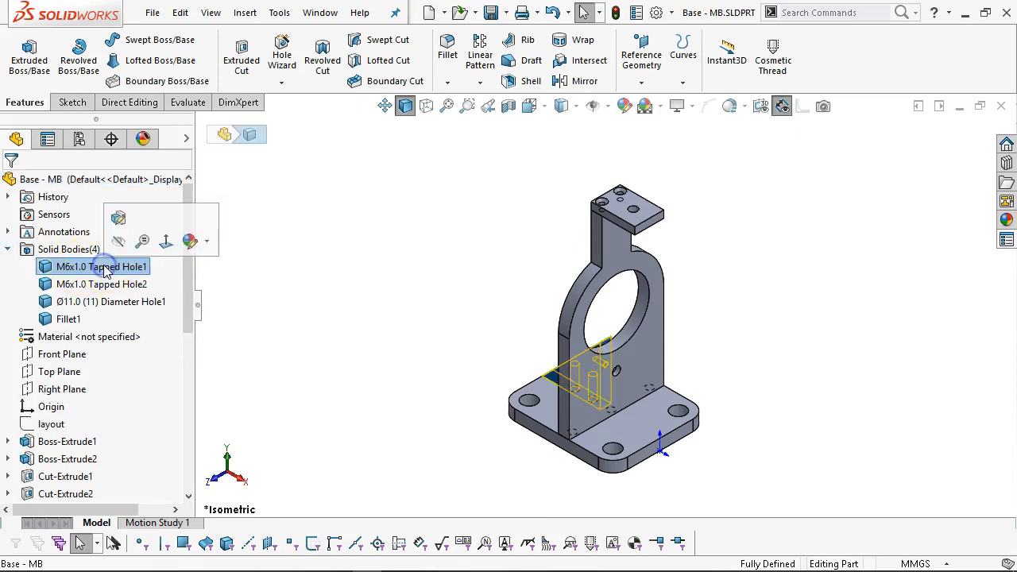
pyautogui.click(104, 268)
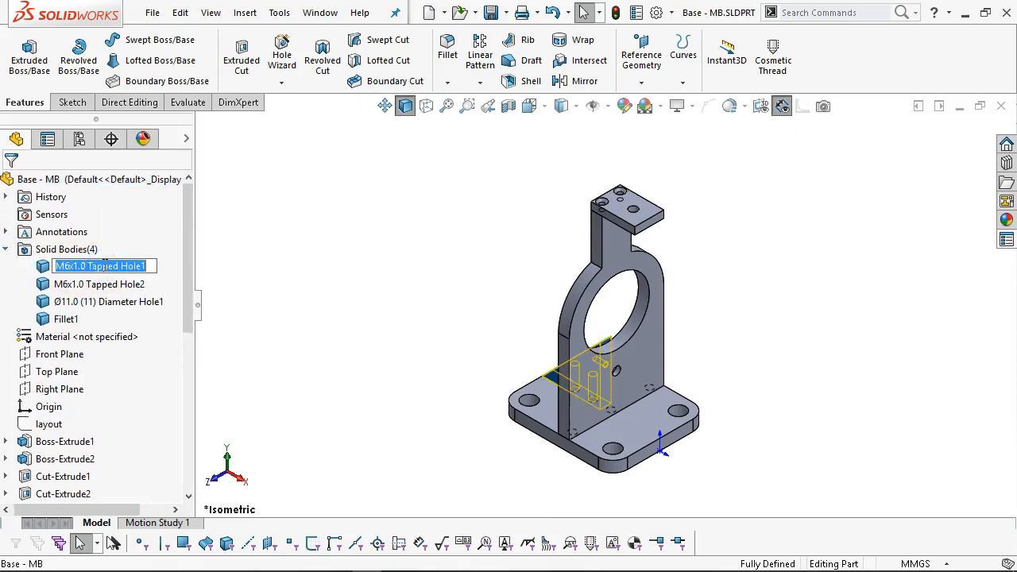
pyautogui.write('Gusse')
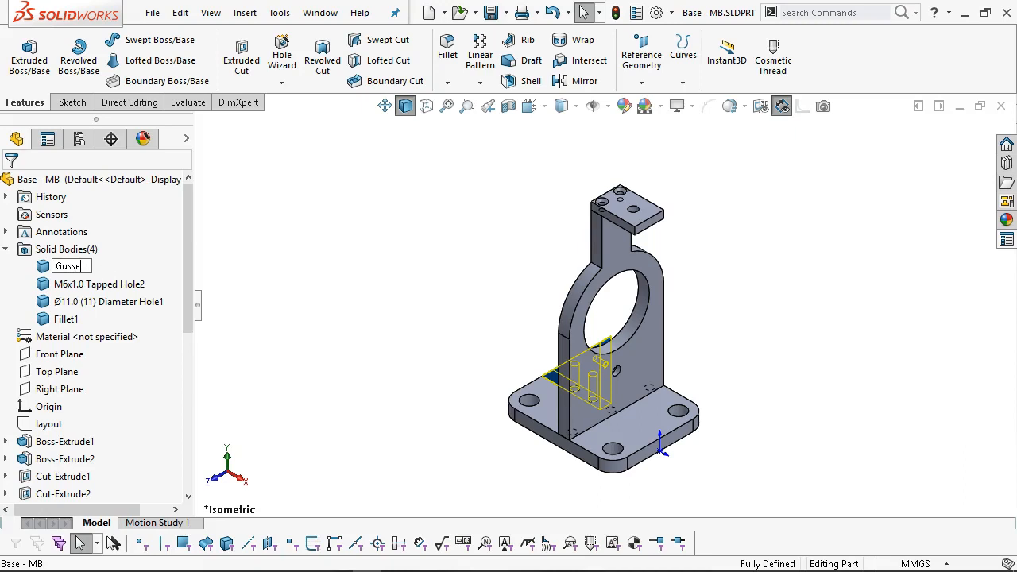
pyautogui.write('t')
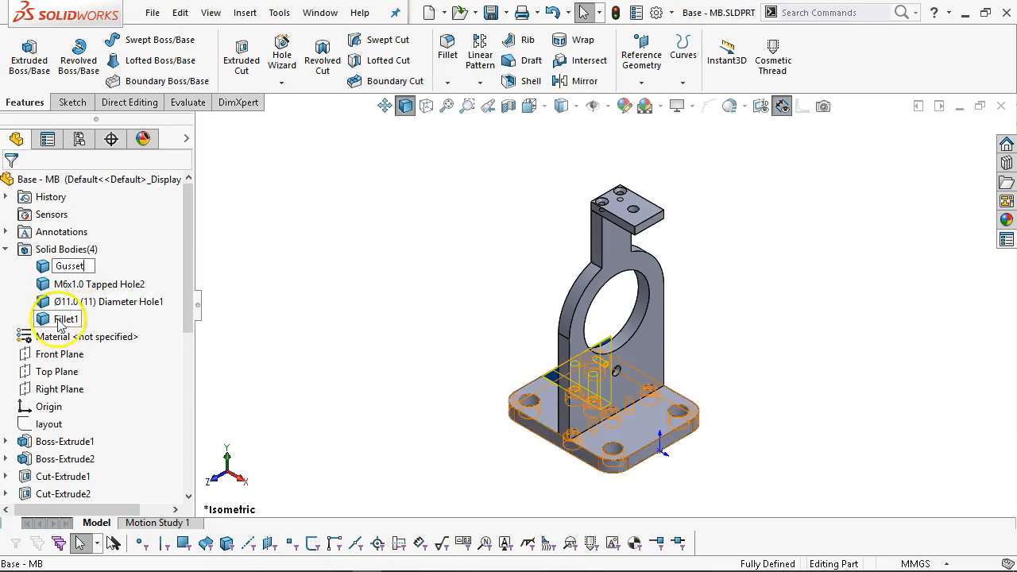
pyautogui.click(87, 284)
pyautogui.click(79, 290)
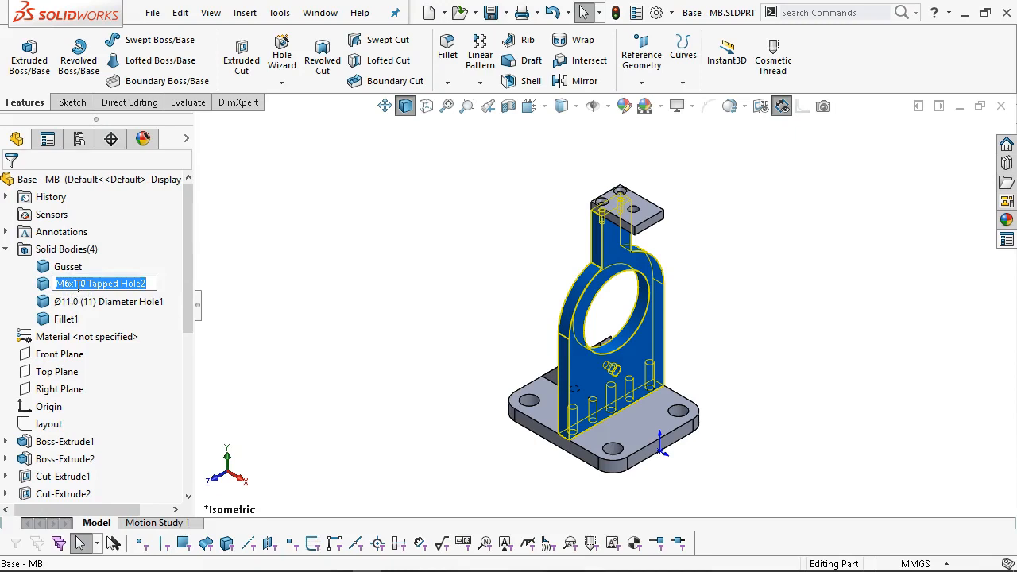
pyautogui.write('Base Vertical')
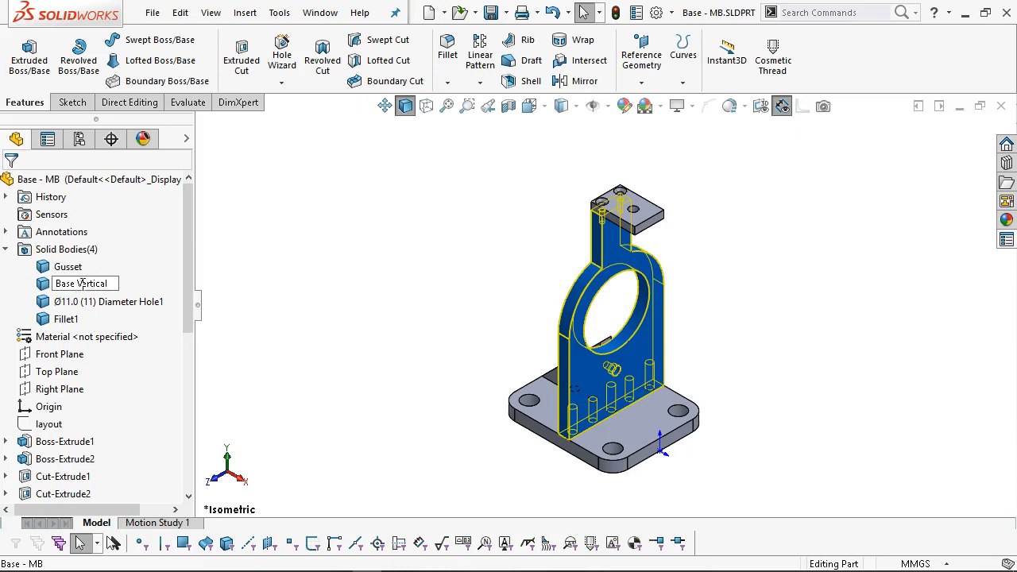
pyautogui.click(69, 268)
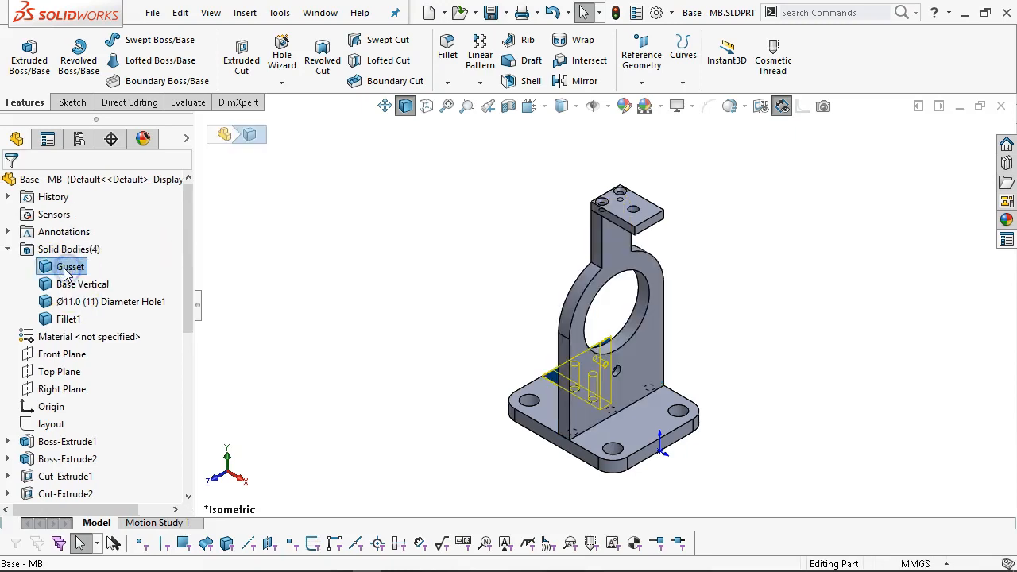
pyautogui.click(63, 268)
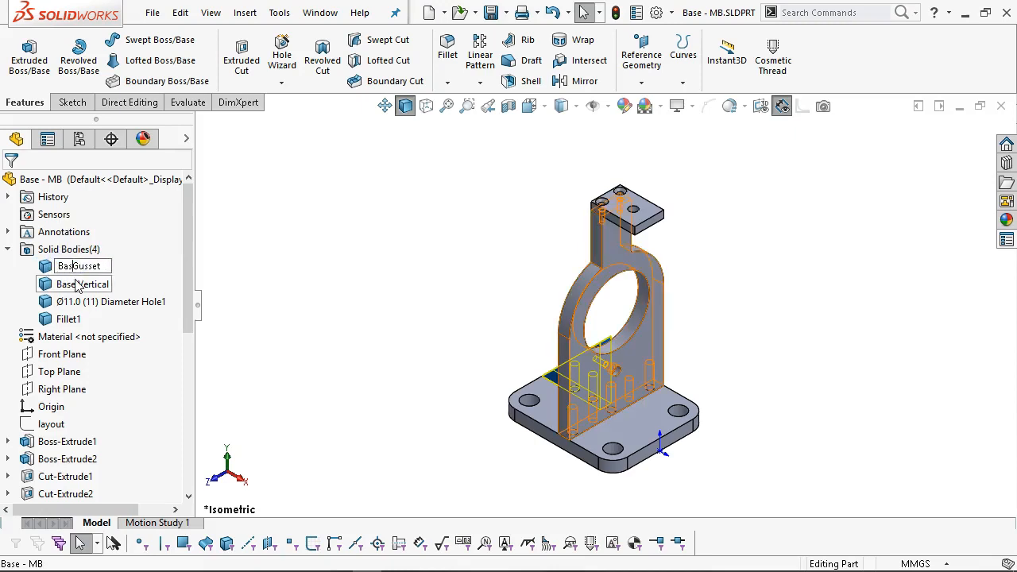
pyautogui.press('Return')
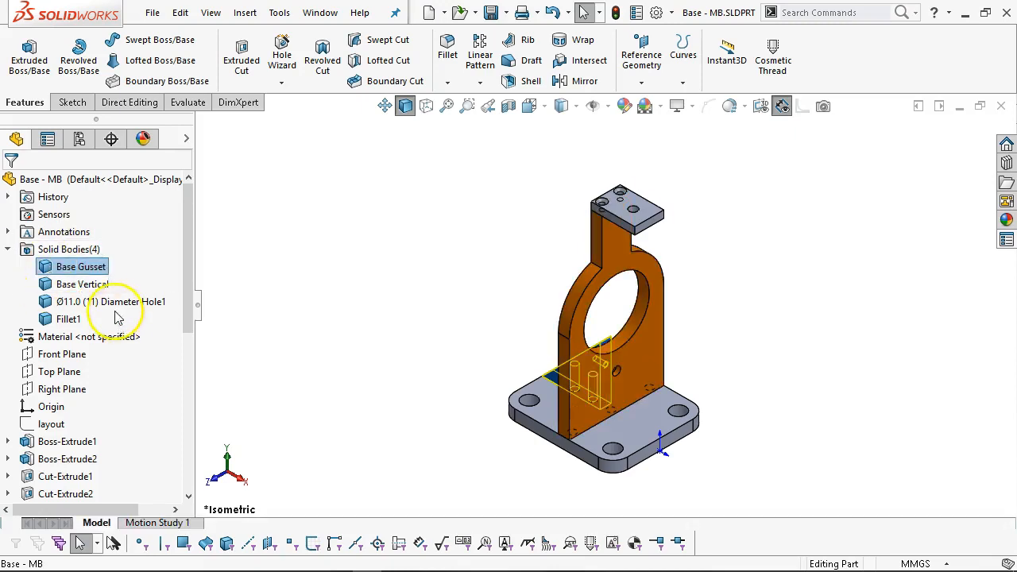
# Rename the remaining two bodies Base Cap and Base.
pyautogui.click(114, 306)
pyautogui.click(103, 307)
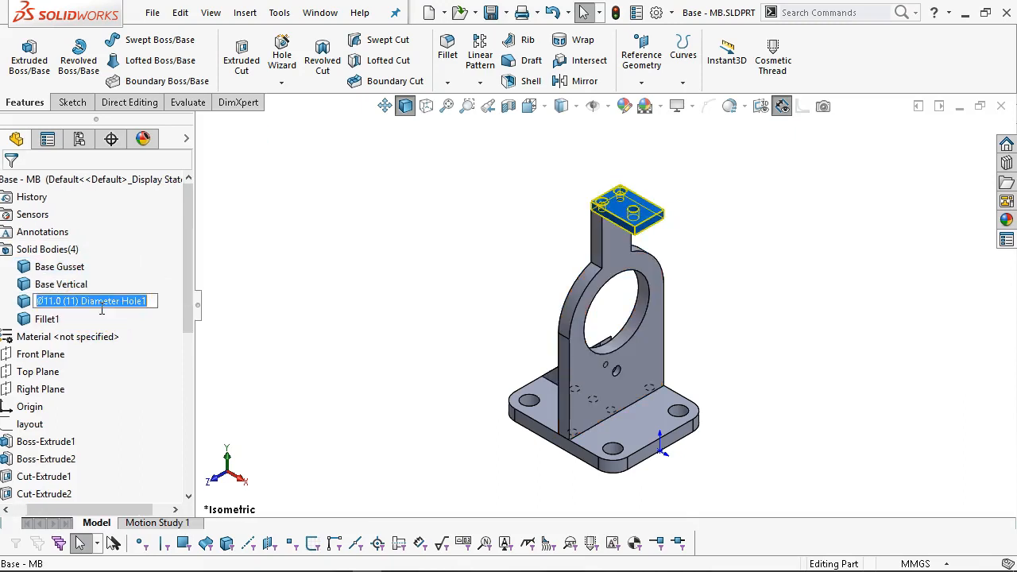
pyautogui.write('Base Ca')
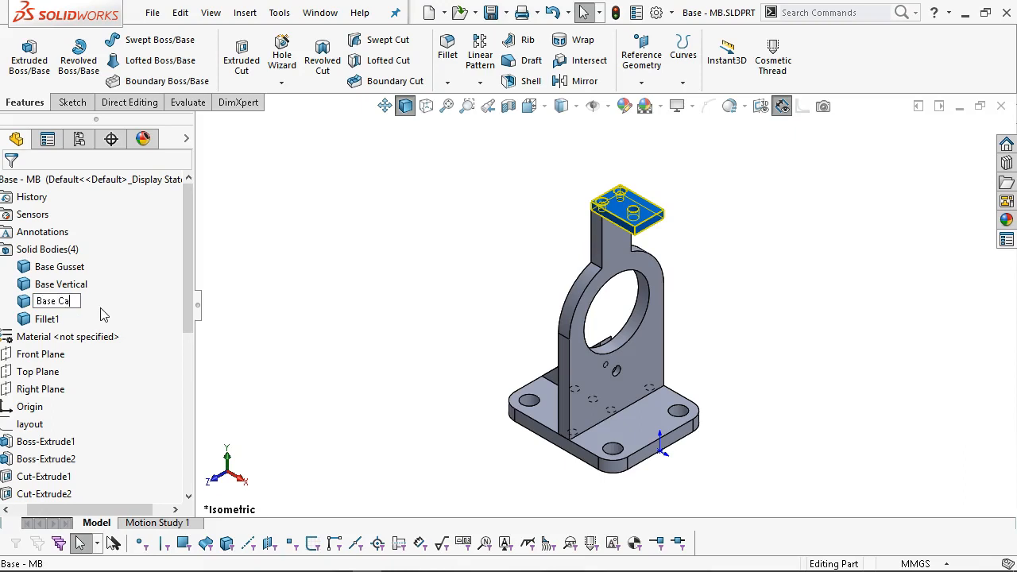
pyautogui.write('p')
pyautogui.press('Return')
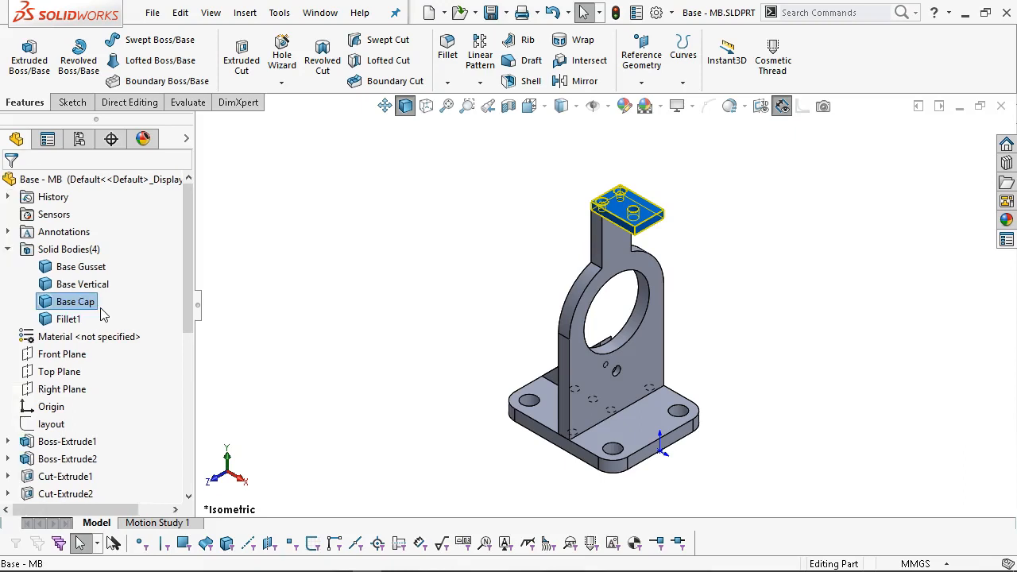
pyautogui.click(57, 319)
pyautogui.click(63, 319)
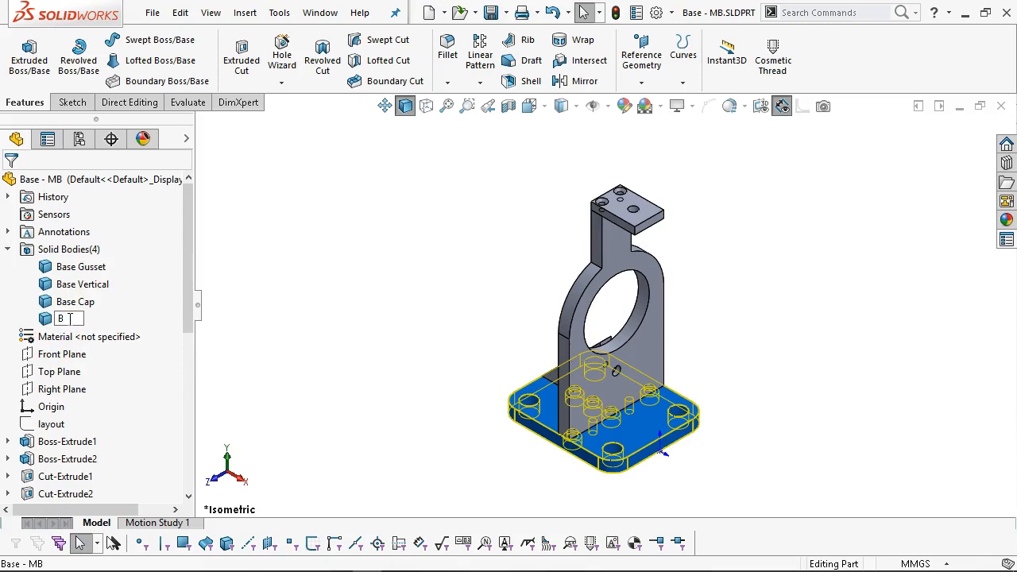
pyautogui.write('Base')
pyautogui.click(255, 378)
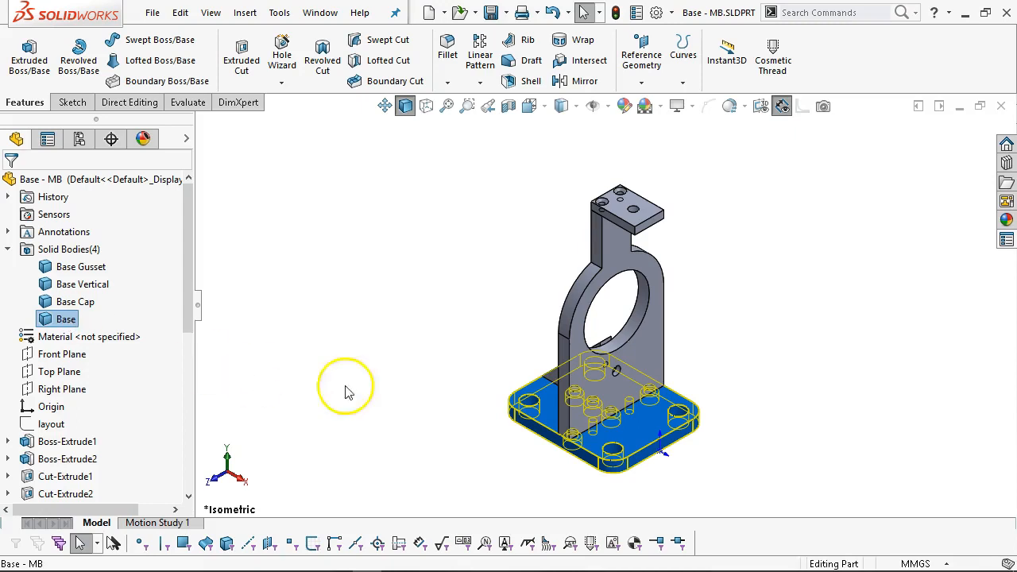
pyautogui.click(420, 349)
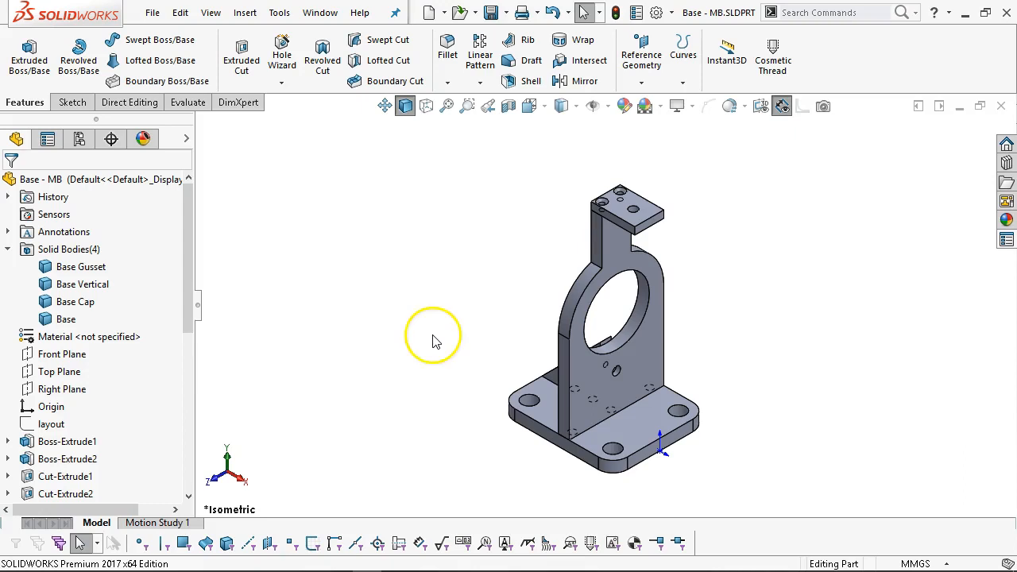
# Launch Save Bodies on Solid Bodies(4), choosing the Part Metric and Assembly templates.
pyautogui.rightClick(66, 252)
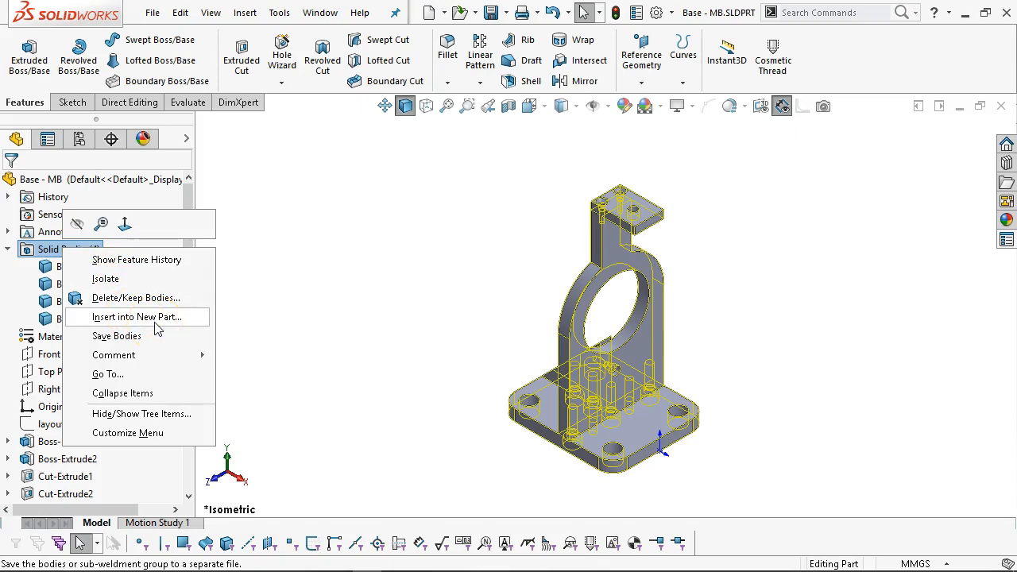
pyautogui.click(116, 336)
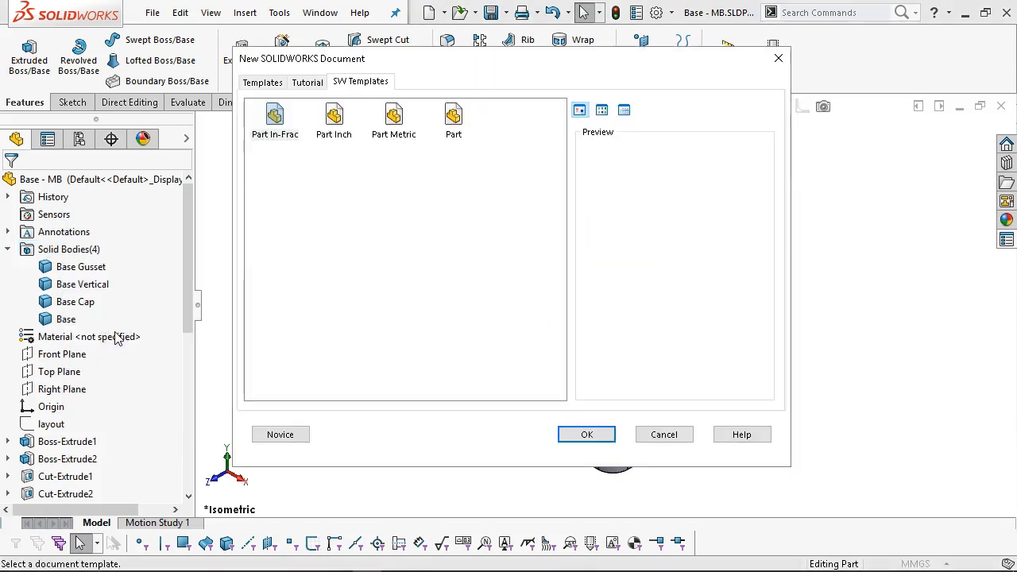
pyautogui.click(393, 119)
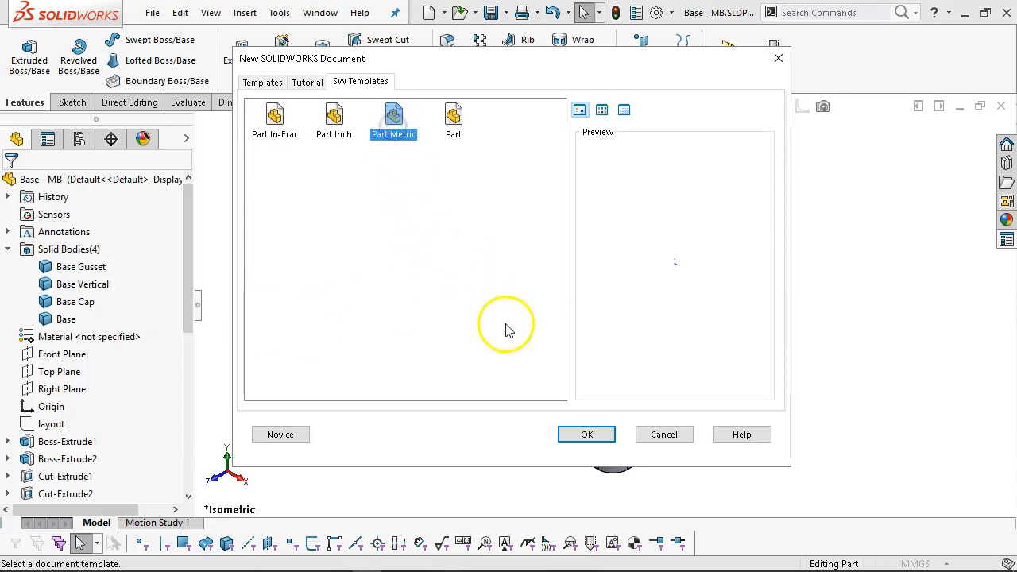
pyautogui.click(588, 437)
pyautogui.click(425, 183)
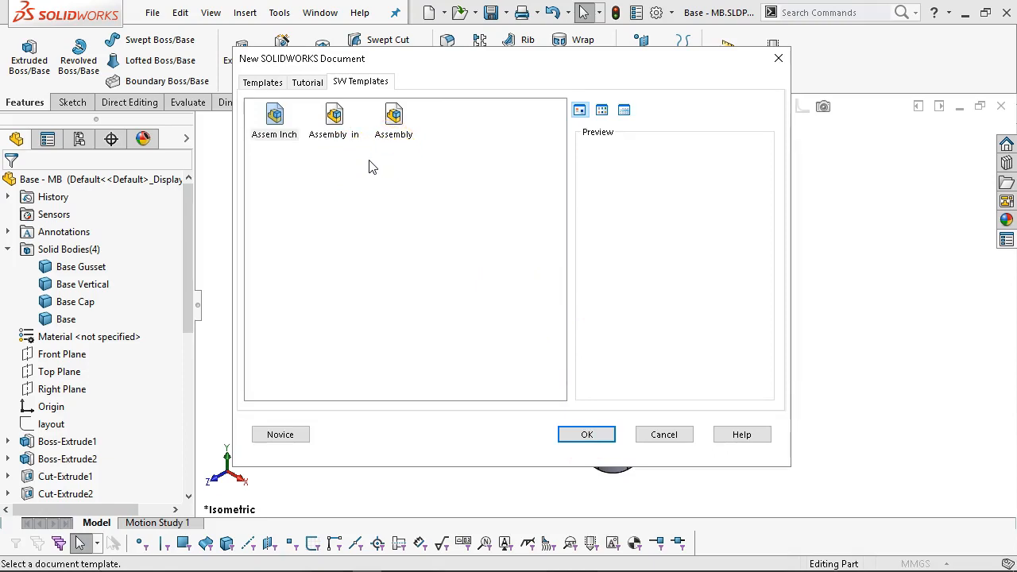
pyautogui.click(307, 83)
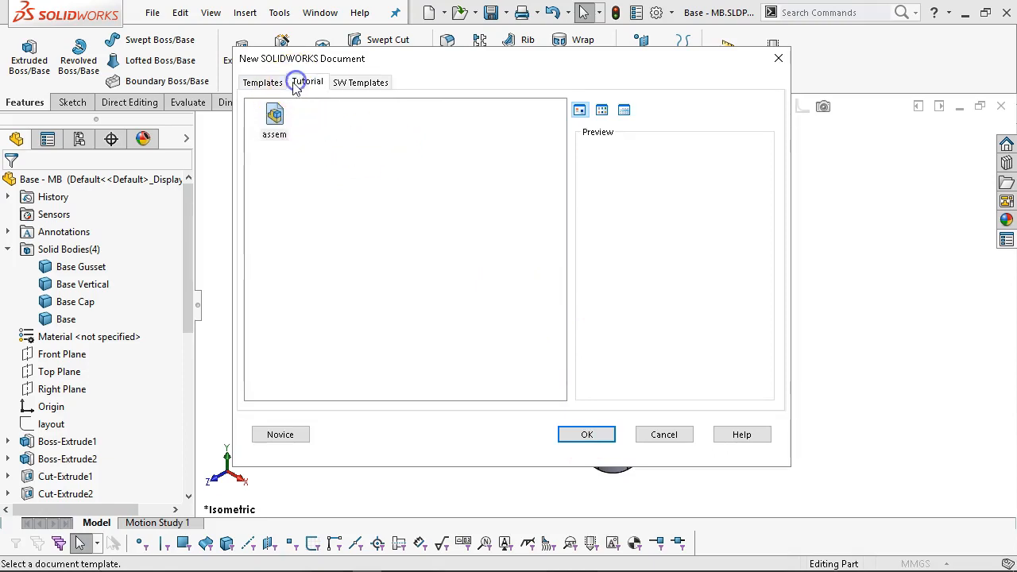
pyautogui.click(268, 83)
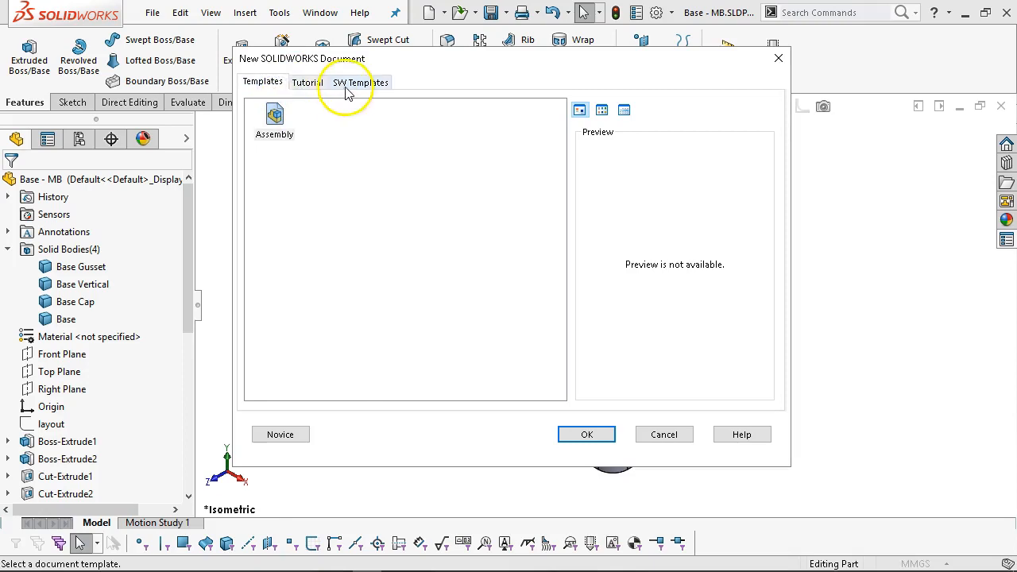
pyautogui.click(350, 84)
pyautogui.click(391, 135)
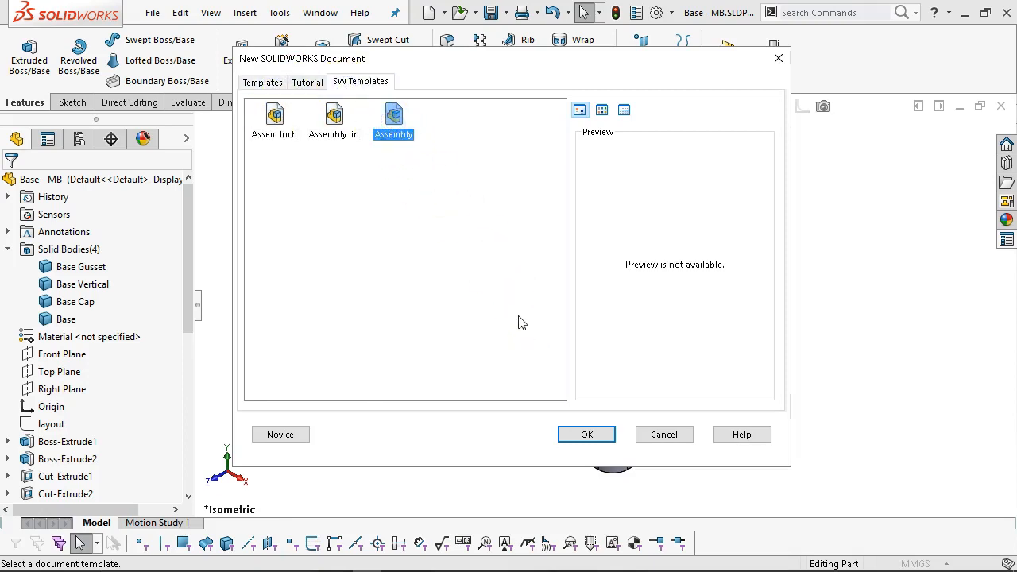
pyautogui.click(584, 434)
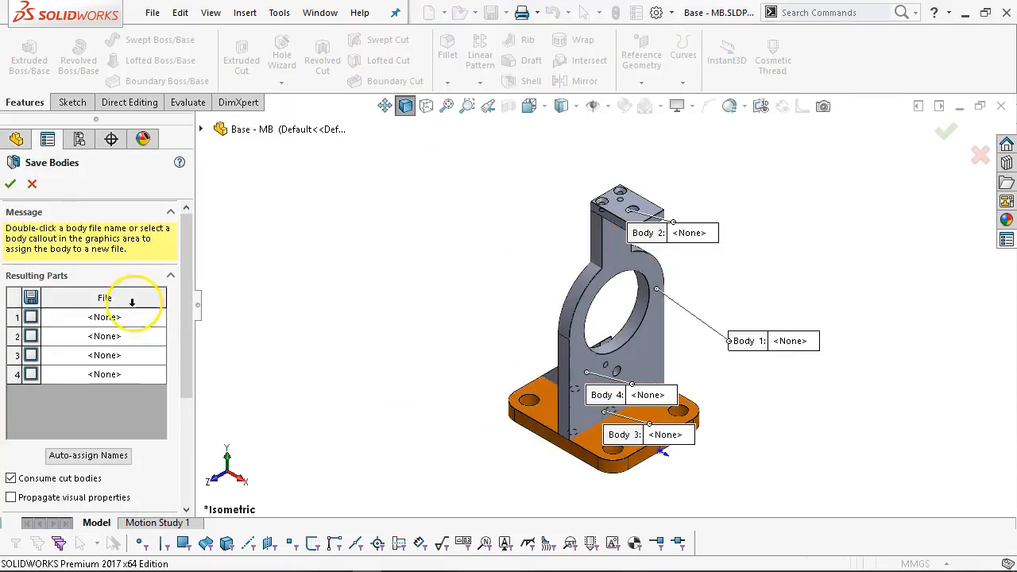
# Auto-assign body-matching file names and browse to save the CF Base assembly.
pyautogui.moveTo(188, 331); pyautogui.dragTo(187, 339)
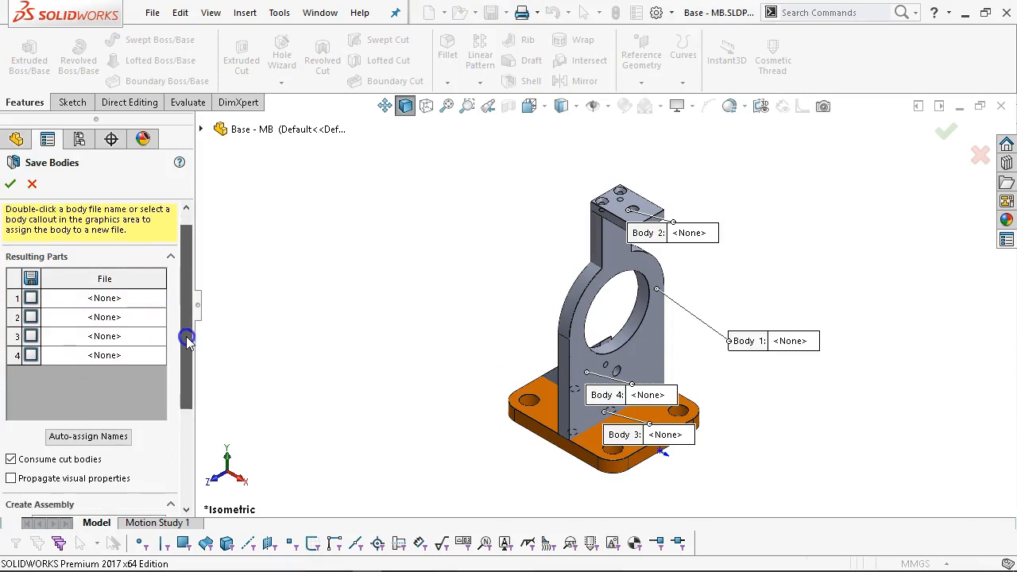
pyautogui.click(87, 436)
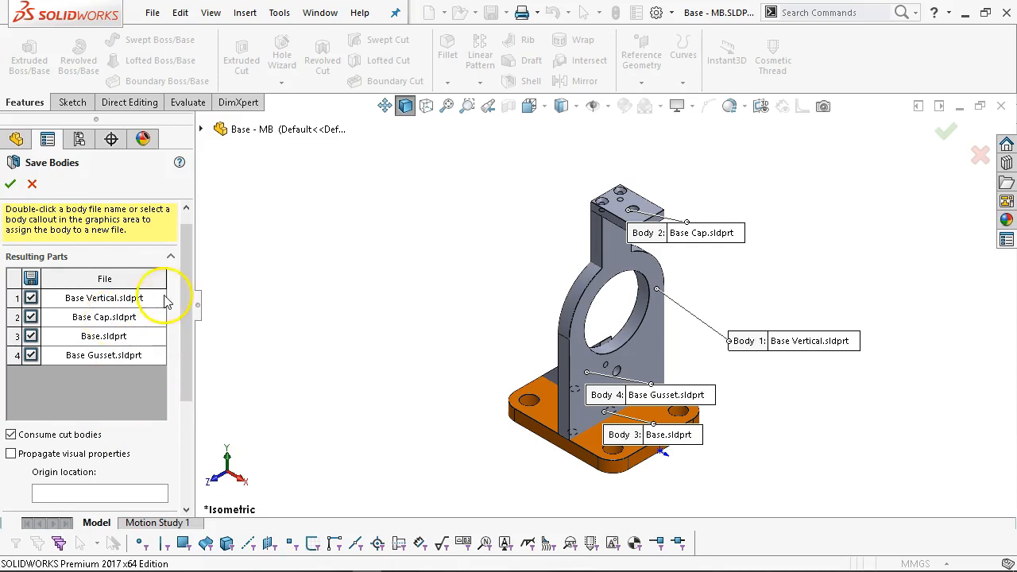
pyautogui.moveTo(187, 303); pyautogui.dragTo(188, 429)
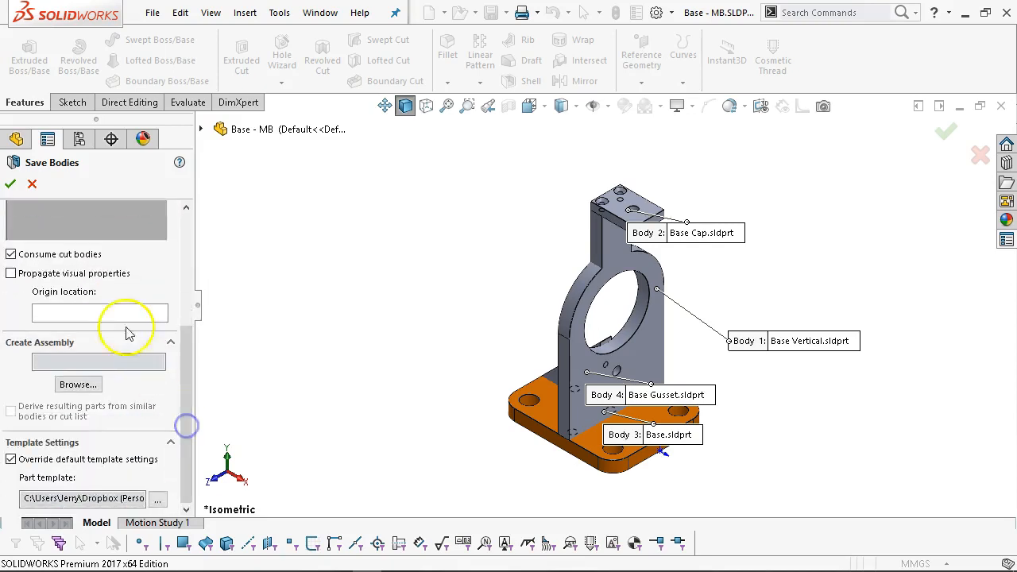
pyautogui.click(78, 385)
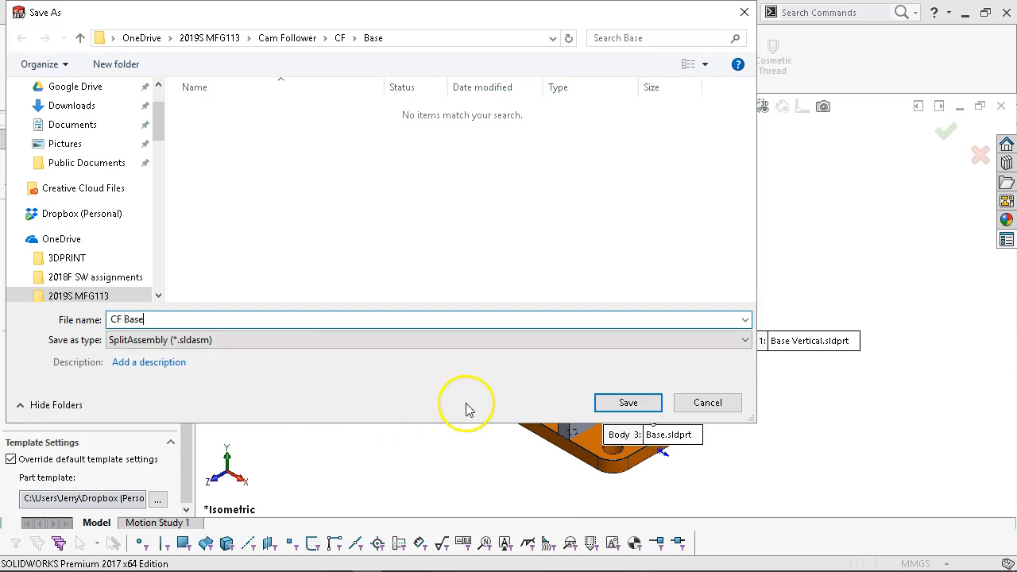
# Save the assembly as CF Base, accept Save Bodies, rebuild and save, and zoom to fit.
pyautogui.click(613, 405)
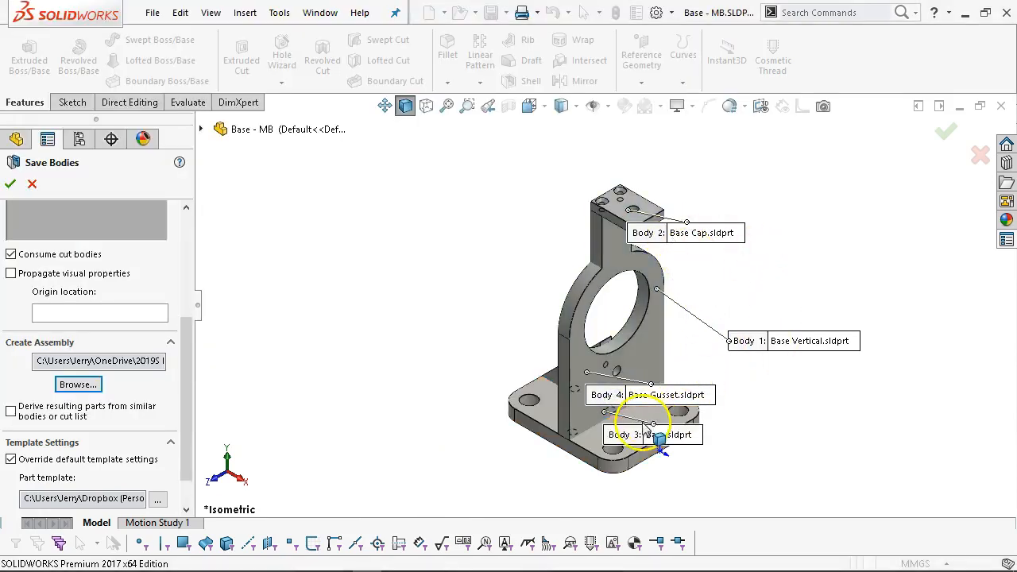
pyautogui.moveTo(191, 385); pyautogui.dragTo(199, 243)
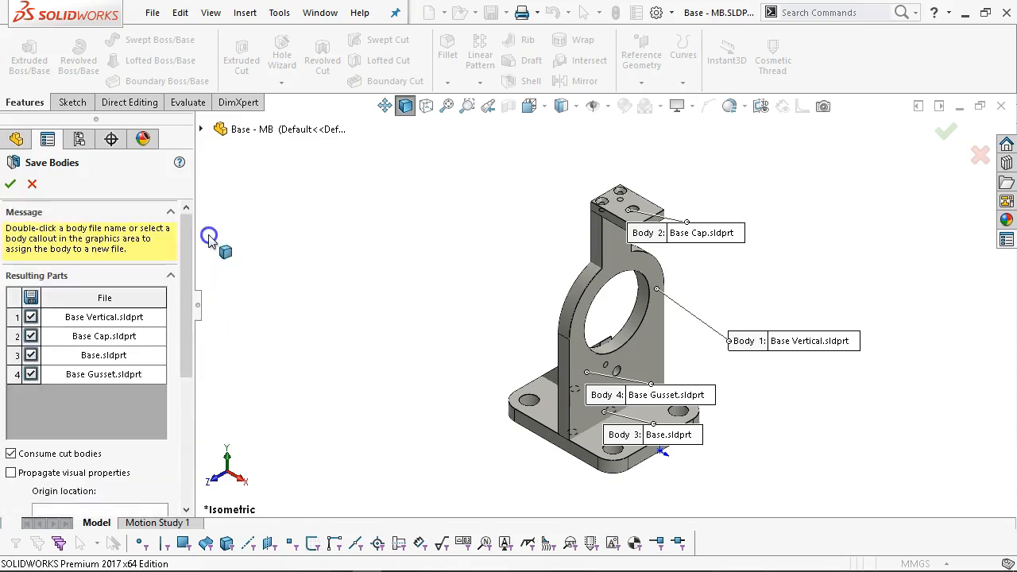
pyautogui.click(9, 182)
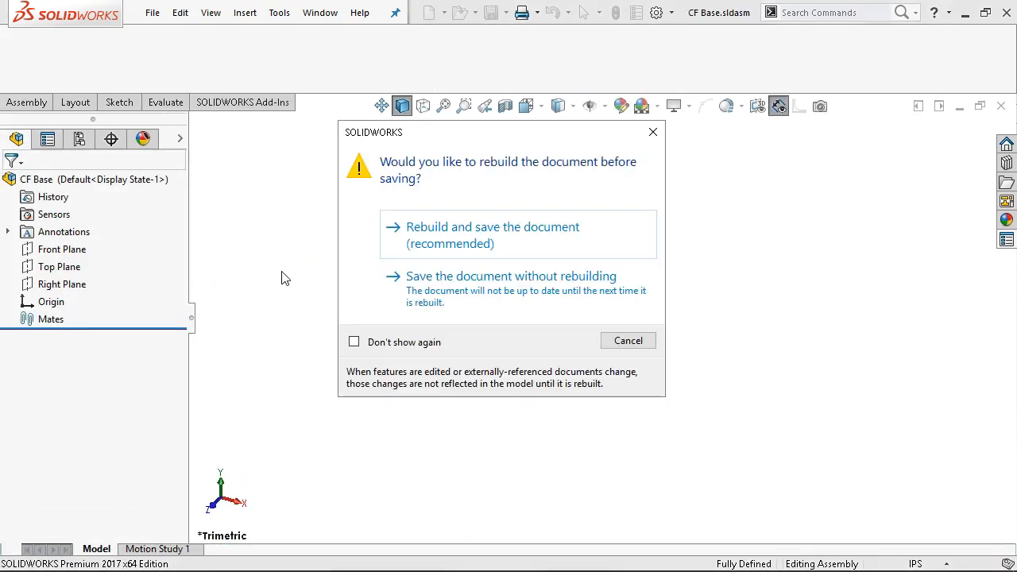
pyautogui.click(405, 231)
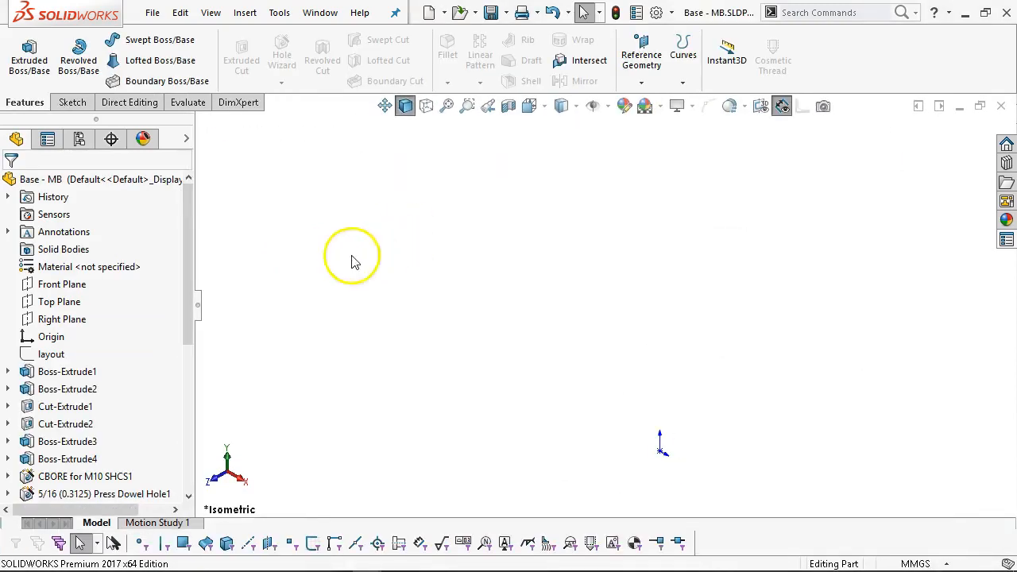
pyautogui.click(446, 106)
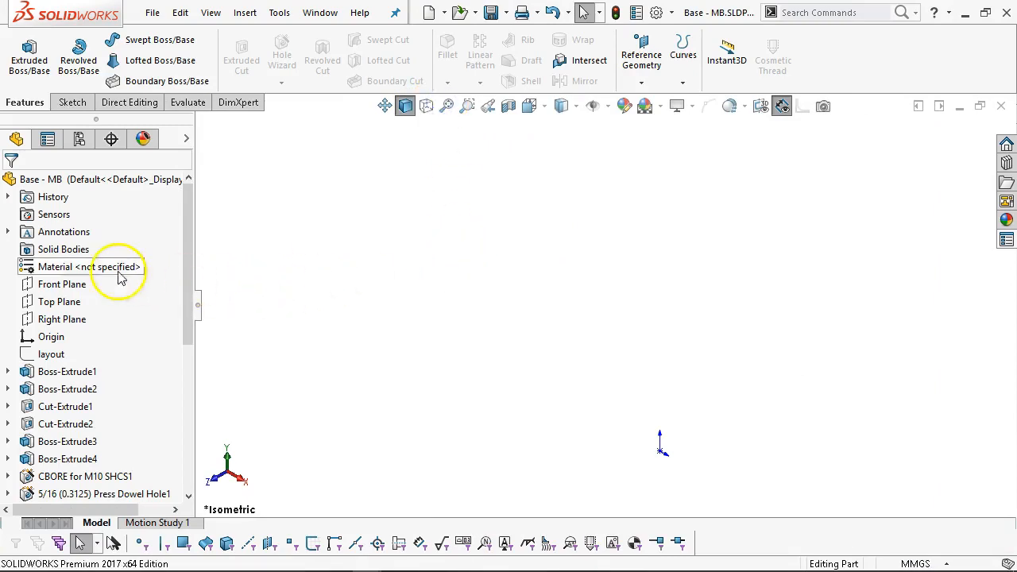
pyautogui.moveTo(189, 300); pyautogui.dragTo(184, 465)
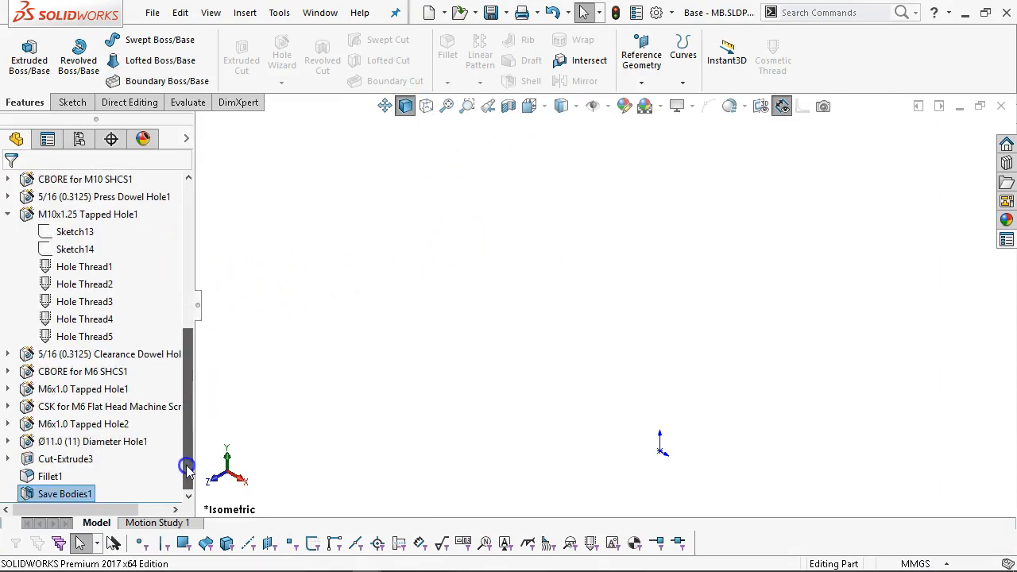
# Create an assembly from Save Bodies1 using the metric part template and the Assembly template.
pyautogui.rightClick(84, 494)
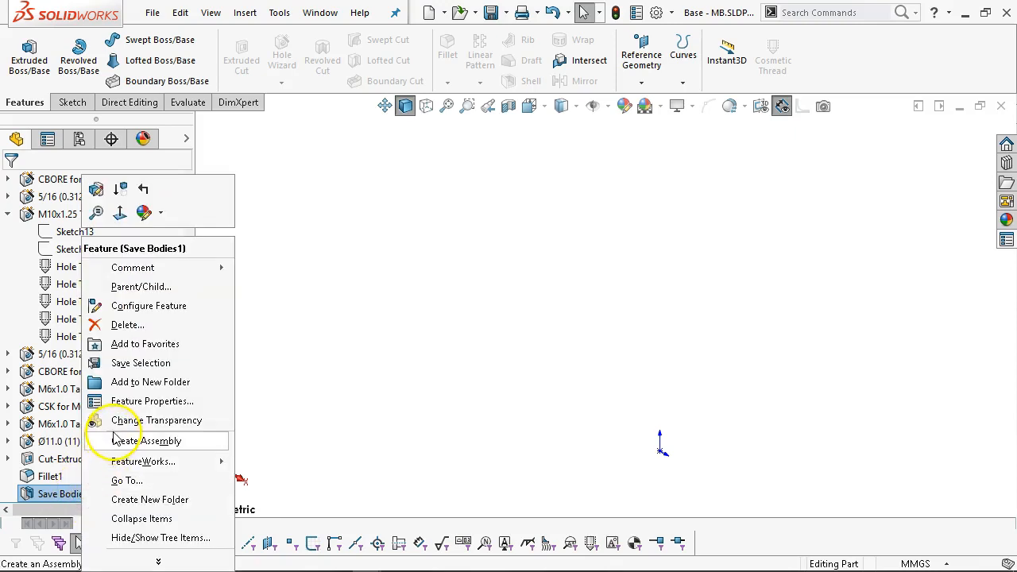
pyautogui.click(102, 194)
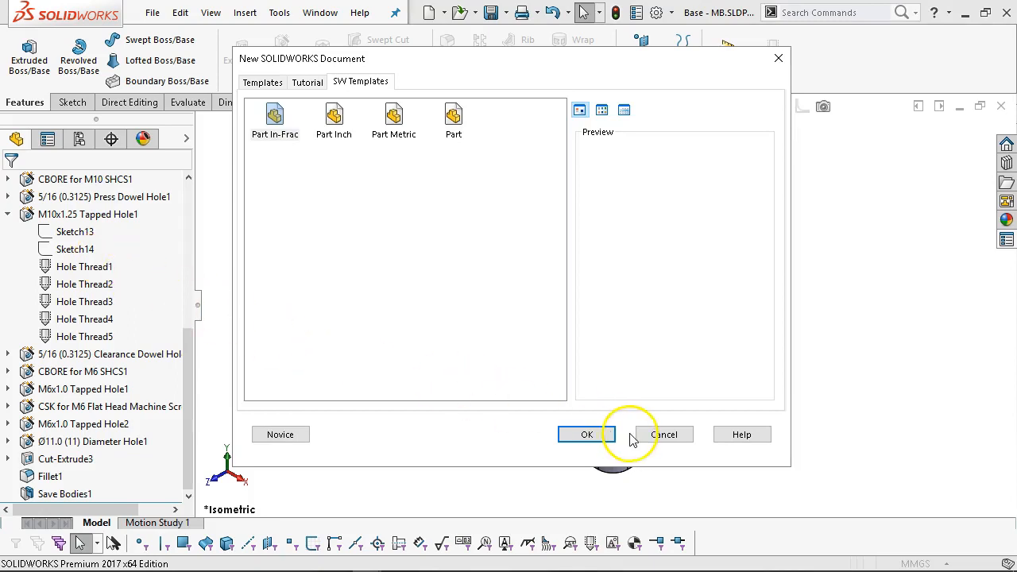
pyautogui.click(394, 119)
pyautogui.click(588, 435)
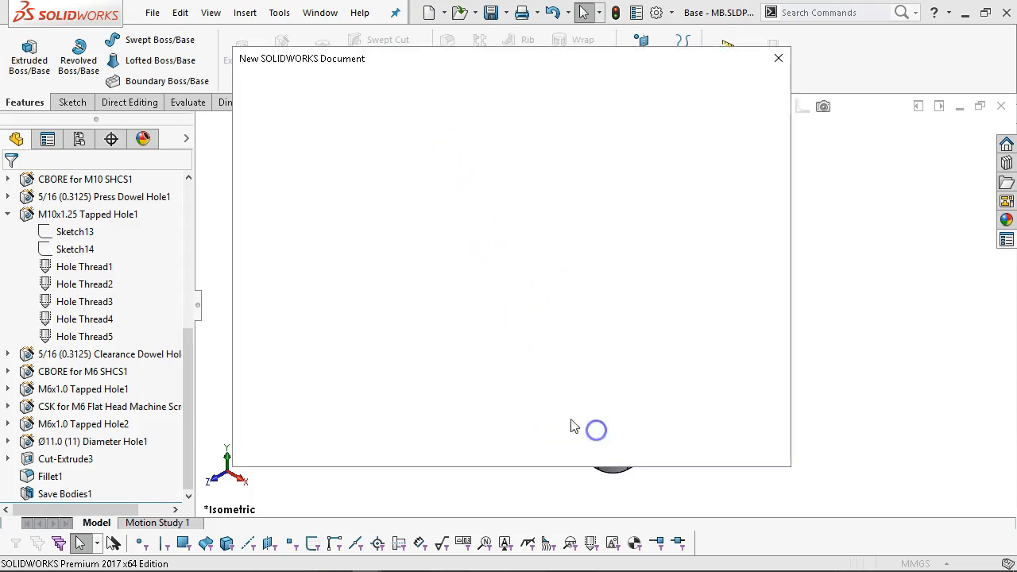
pyautogui.click(333, 119)
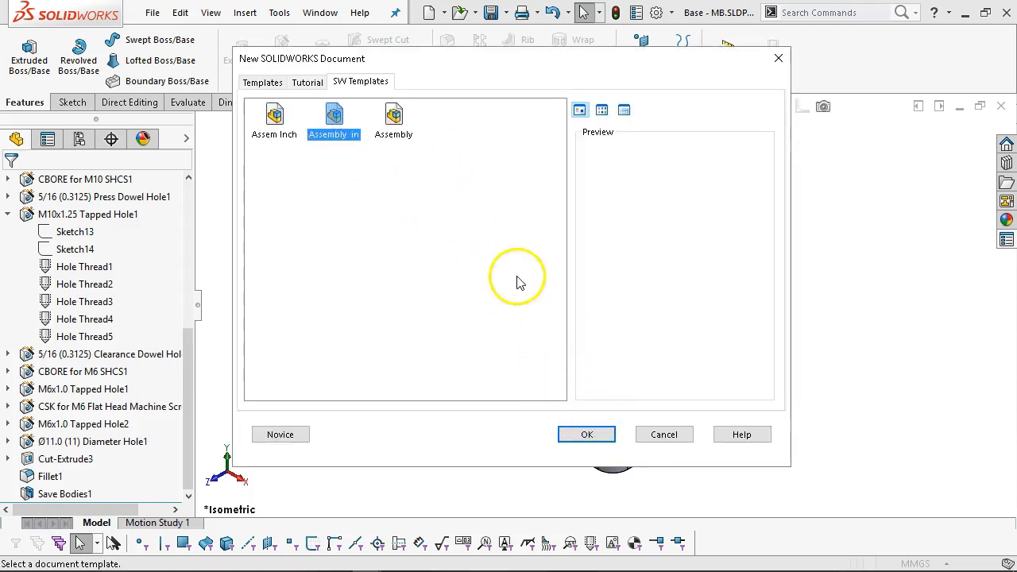
pyautogui.click(393, 119)
pyautogui.click(587, 434)
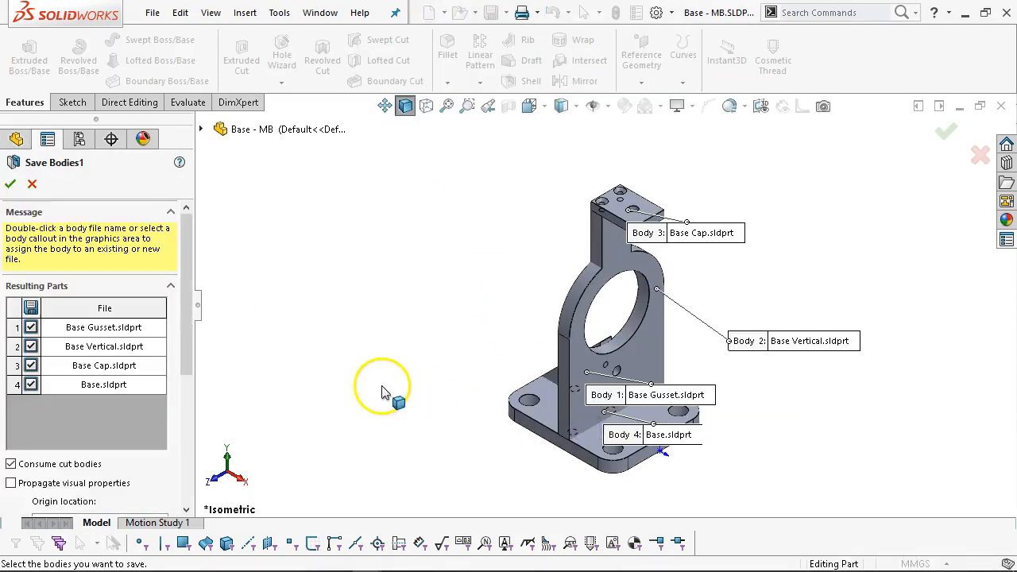
# Switch off Consume cut bodies and accept the Save Bodies feature.
pyautogui.moveTo(193, 289); pyautogui.dragTo(192, 405)
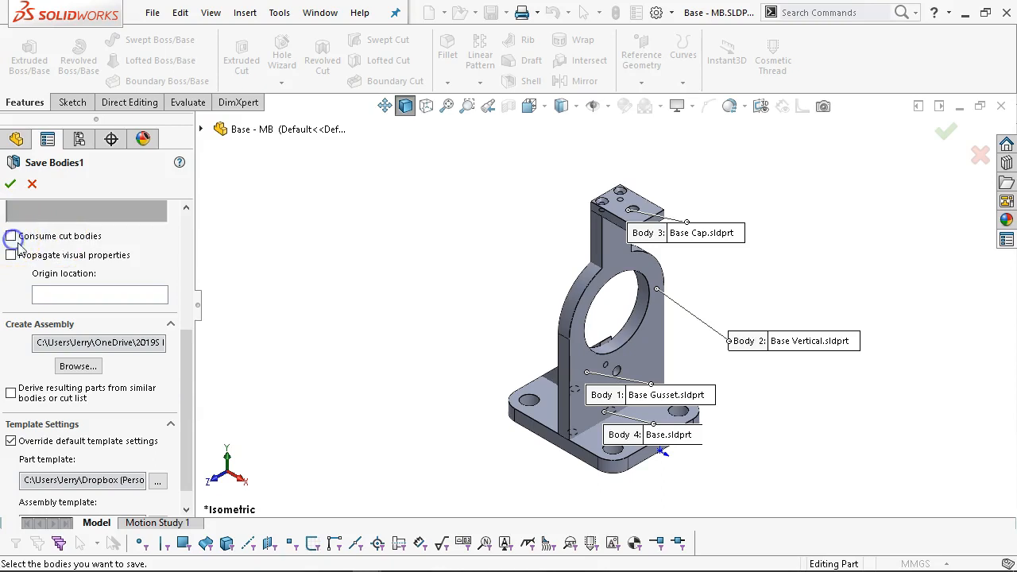
pyautogui.moveTo(183, 345); pyautogui.dragTo(182, 387)
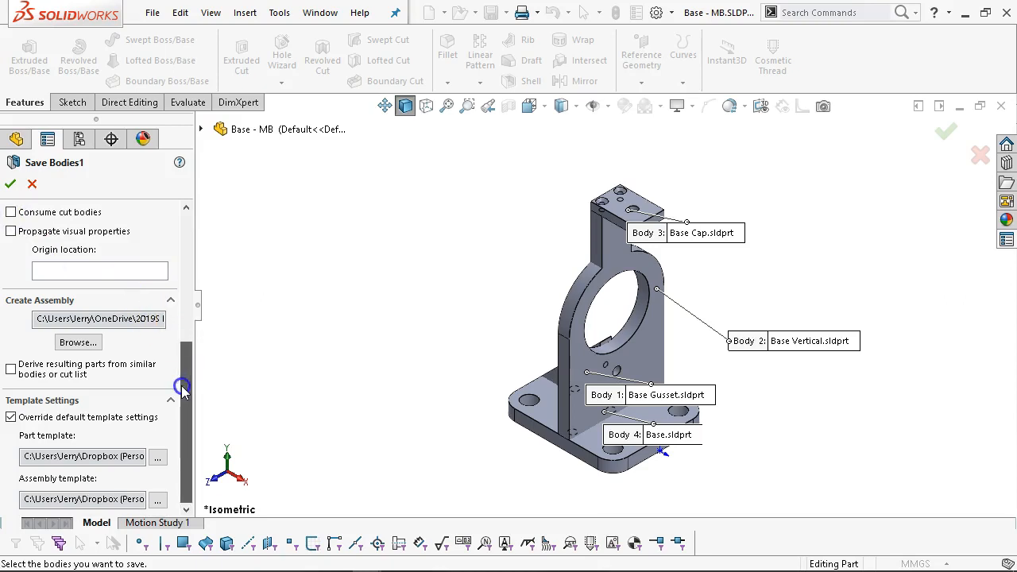
pyautogui.click(10, 184)
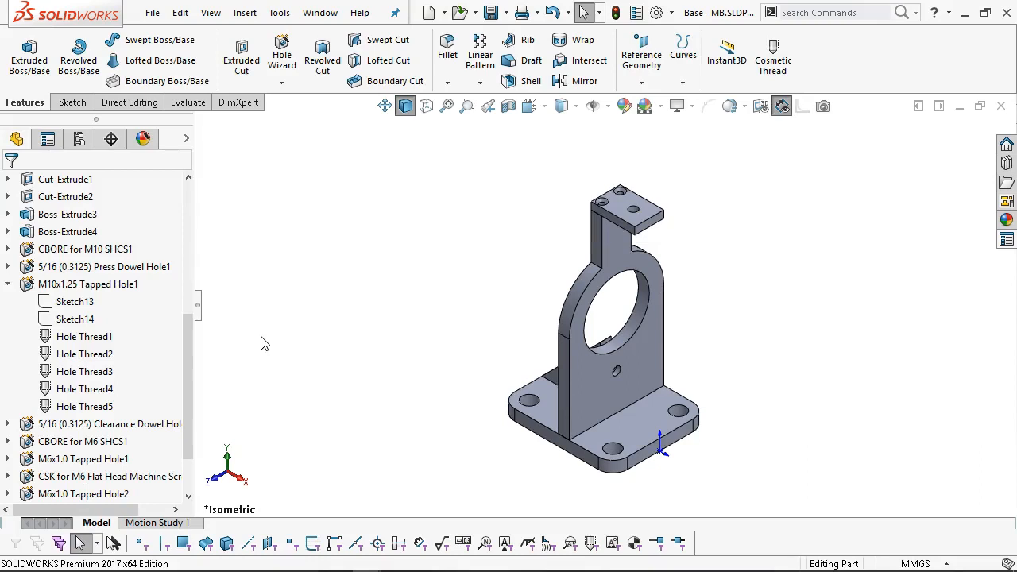
pyautogui.click(8, 285)
pyautogui.moveTo(190, 363); pyautogui.dragTo(203, 216)
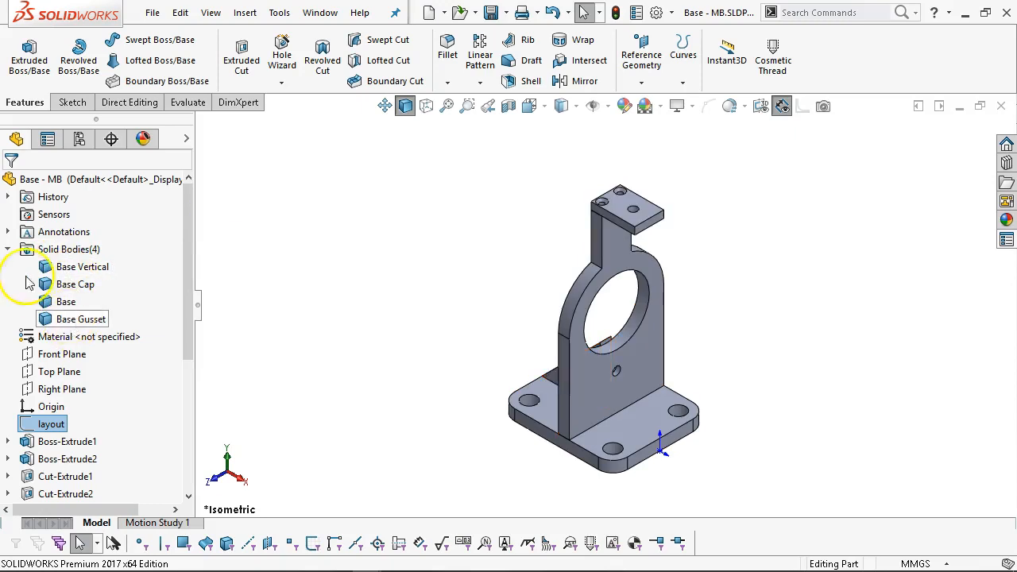
pyautogui.click(8, 249)
pyautogui.moveTo(190, 295); pyautogui.dragTo(200, 419)
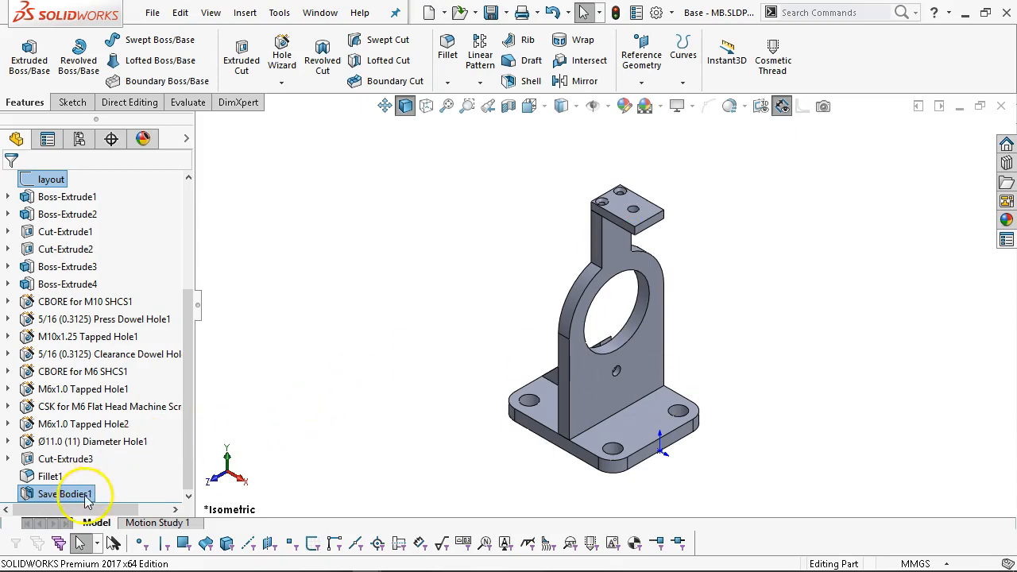
pyautogui.moveTo(85, 497)
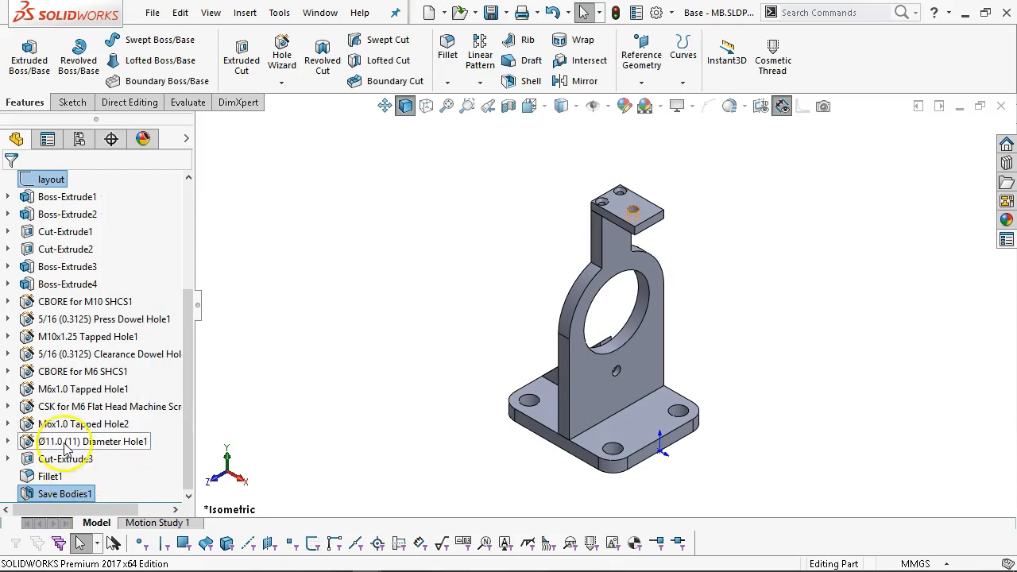
pyautogui.scroll(3, 75, 215)
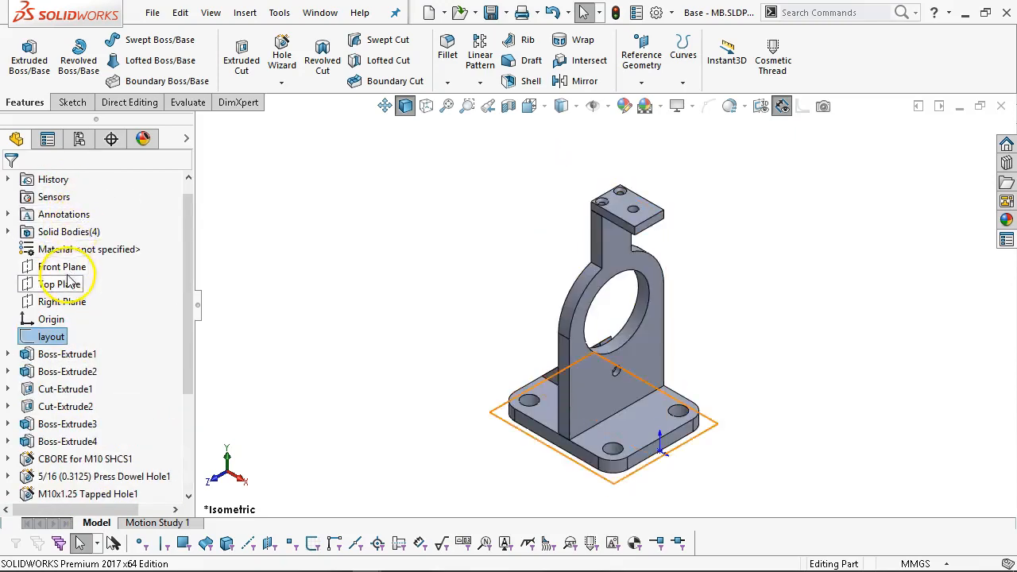
pyautogui.scroll(1, 47, 242)
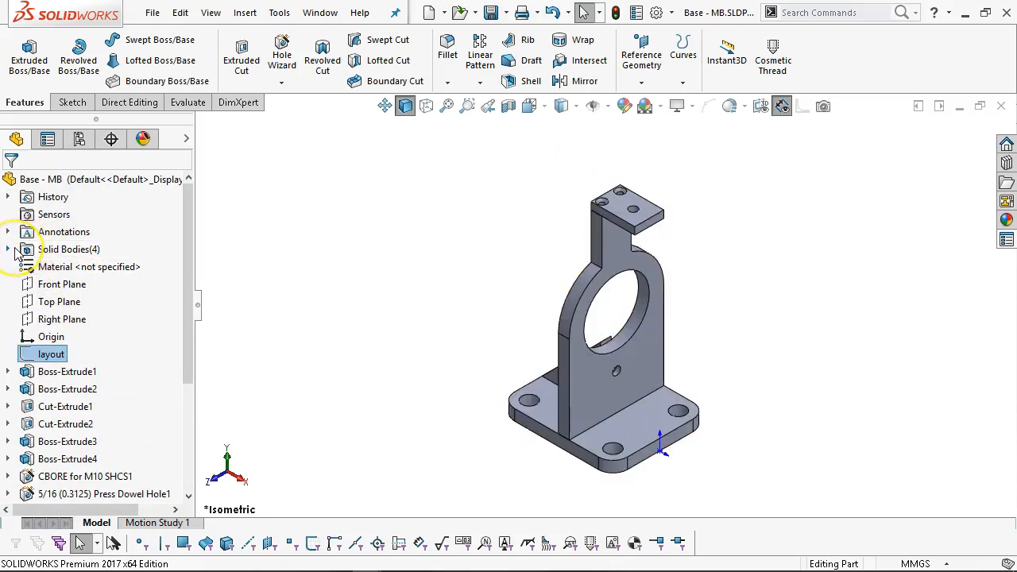
pyautogui.scroll(-3, 72, 326)
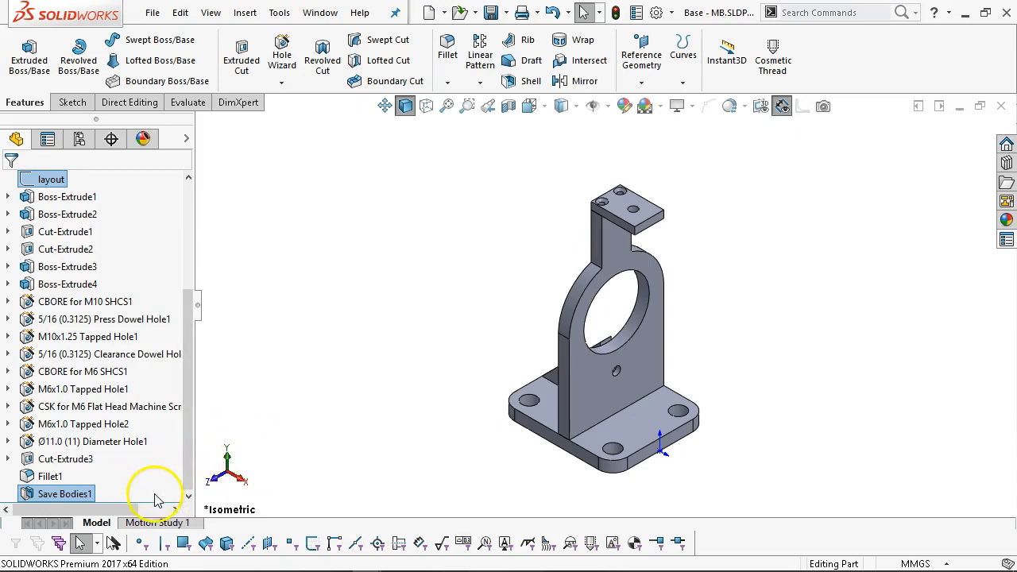
pyautogui.moveTo(161, 493); pyautogui.dragTo(154, 432)
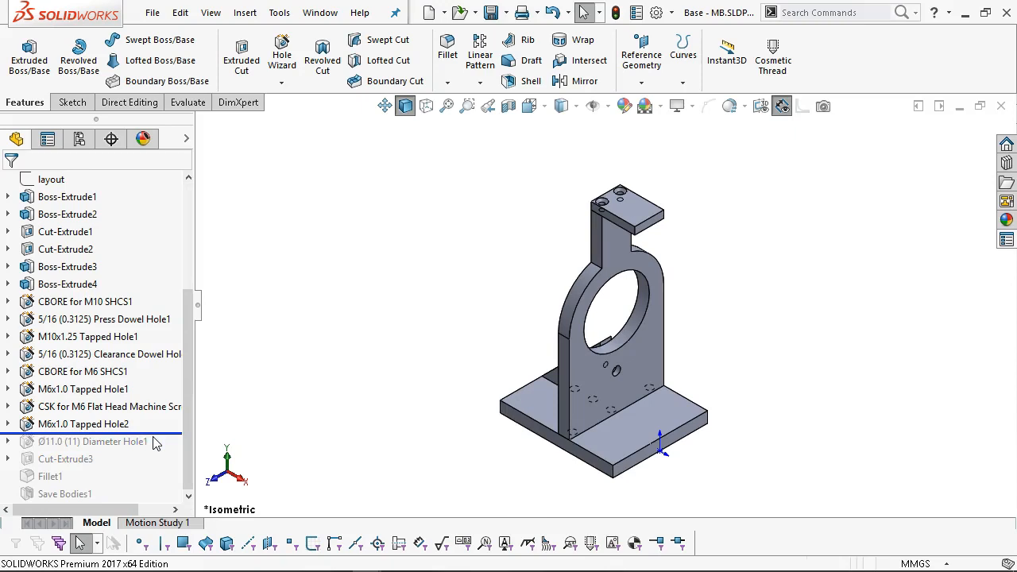
pyautogui.click(160, 435)
pyautogui.moveTo(161, 435); pyautogui.dragTo(170, 504)
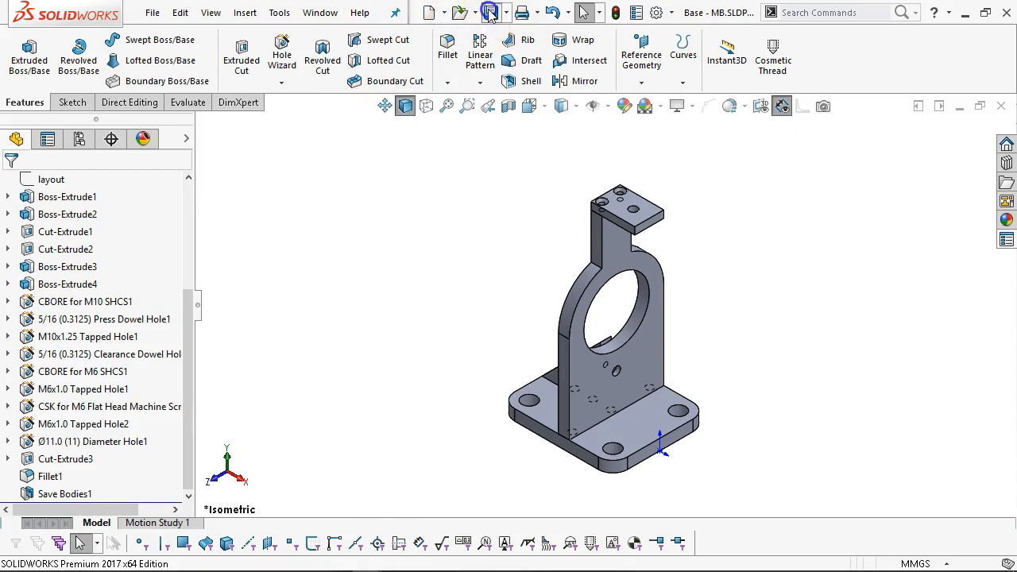
# Switch to the CF Base window, rebuild it, and show it in isometric view.
pyautogui.click(321, 13)
pyautogui.click(384, 197)
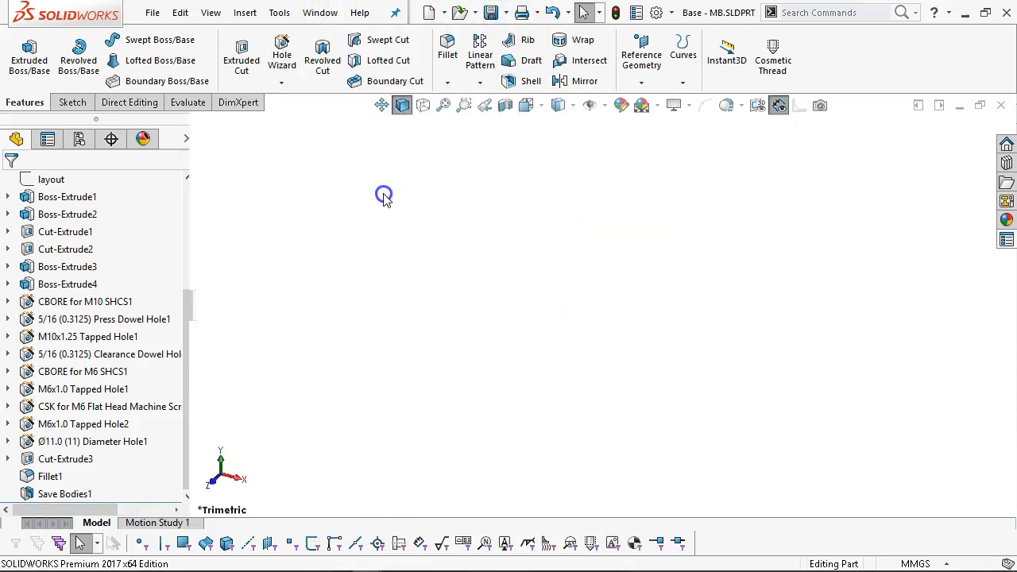
pyautogui.click(159, 98)
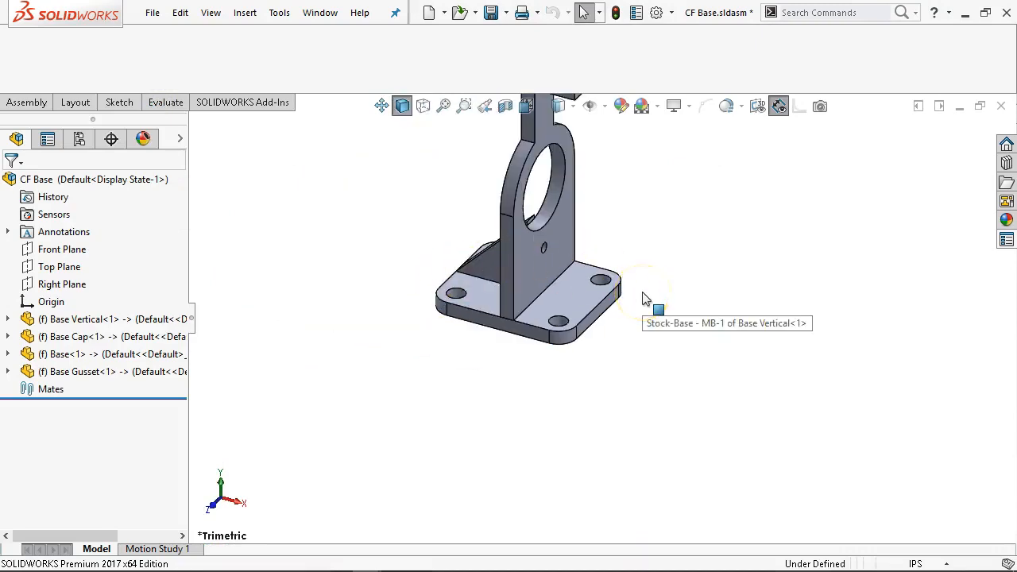
pyautogui.hotkey('ctrl', '7')
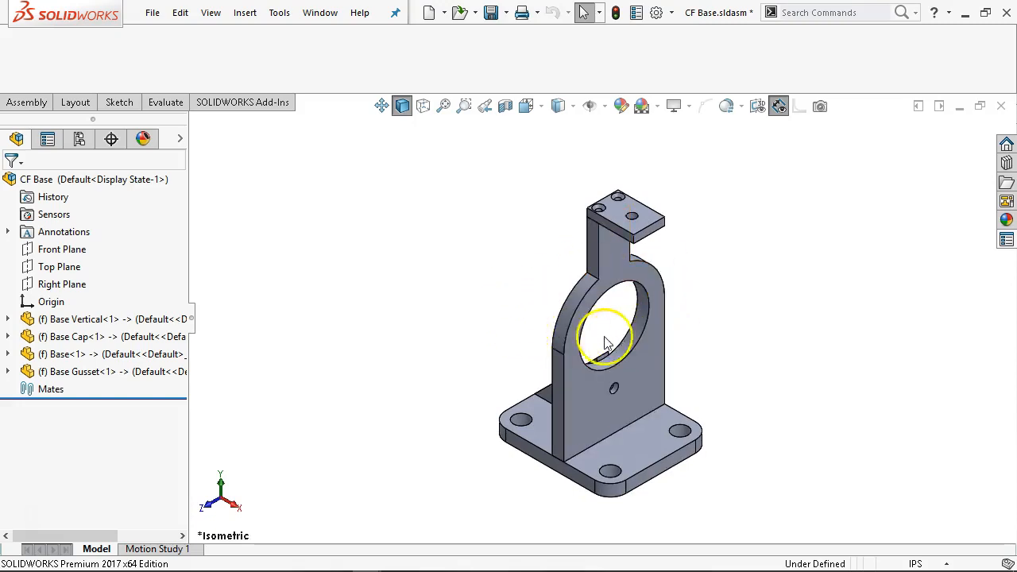
pyautogui.moveTo(482, 374); pyautogui.dragTo(488, 337, button='middle')
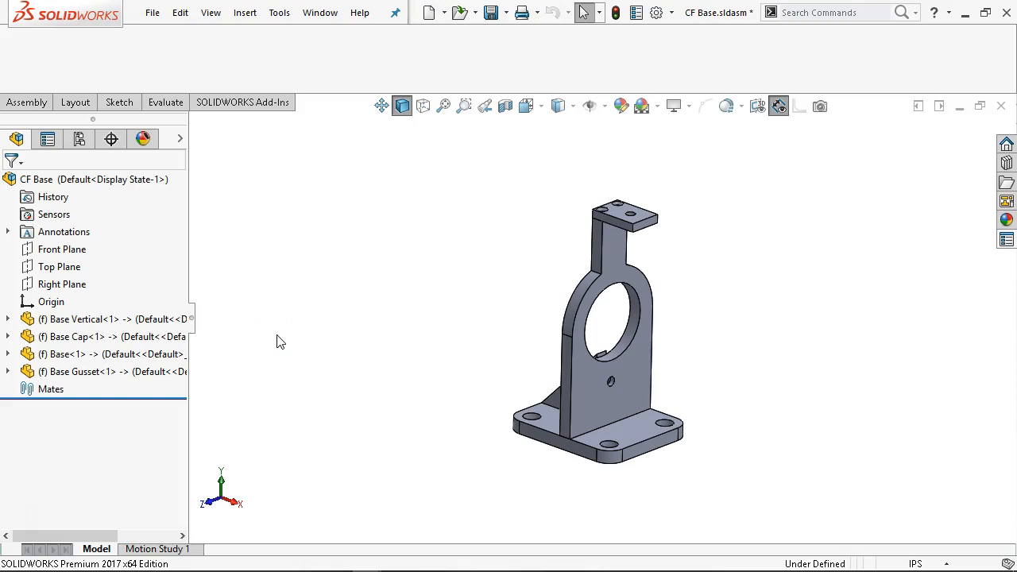
# Select the Base Vertical, Base Cap, Base and Base Gusset components, then bring up File Explorer.
pyautogui.click(130, 322)
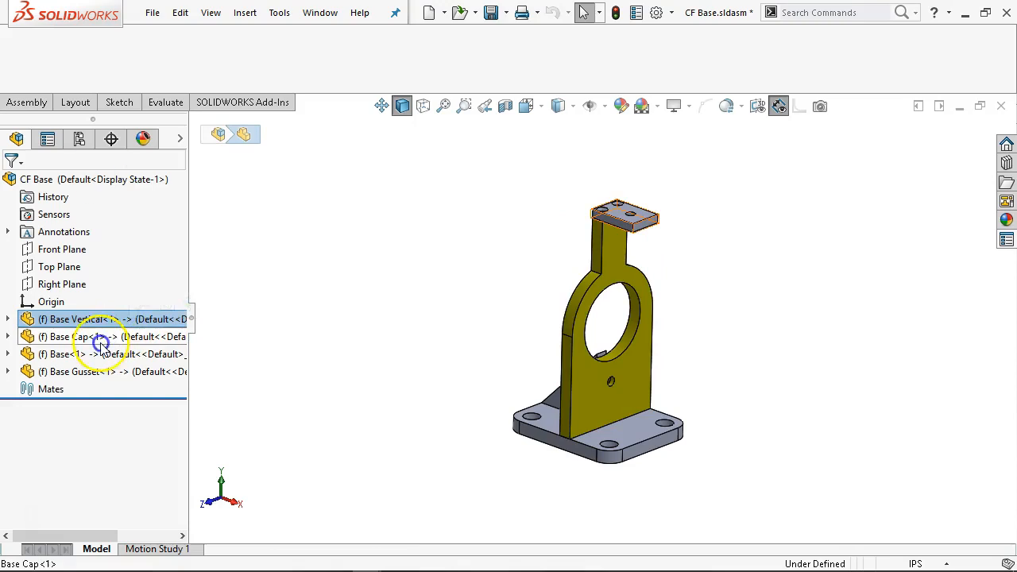
pyautogui.click(99, 337)
pyautogui.click(111, 357)
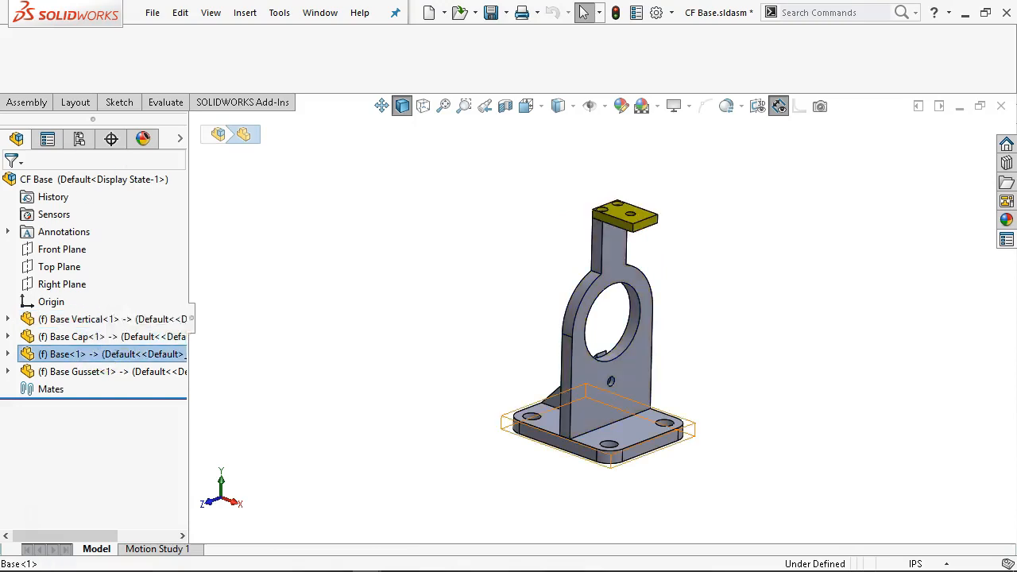
pyautogui.click(107, 372)
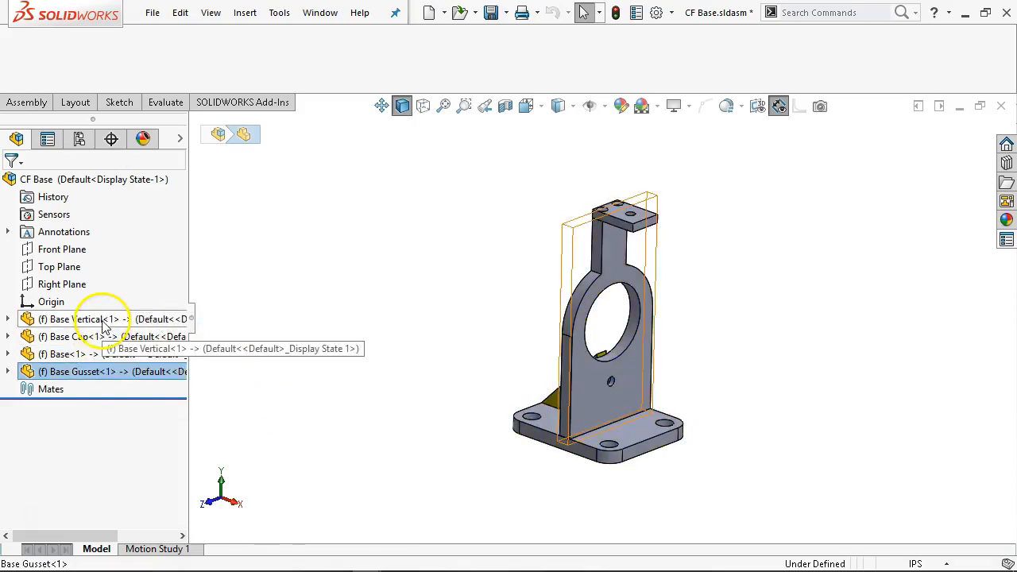
pyautogui.moveTo(220, 560)
pyautogui.click(186, 560)
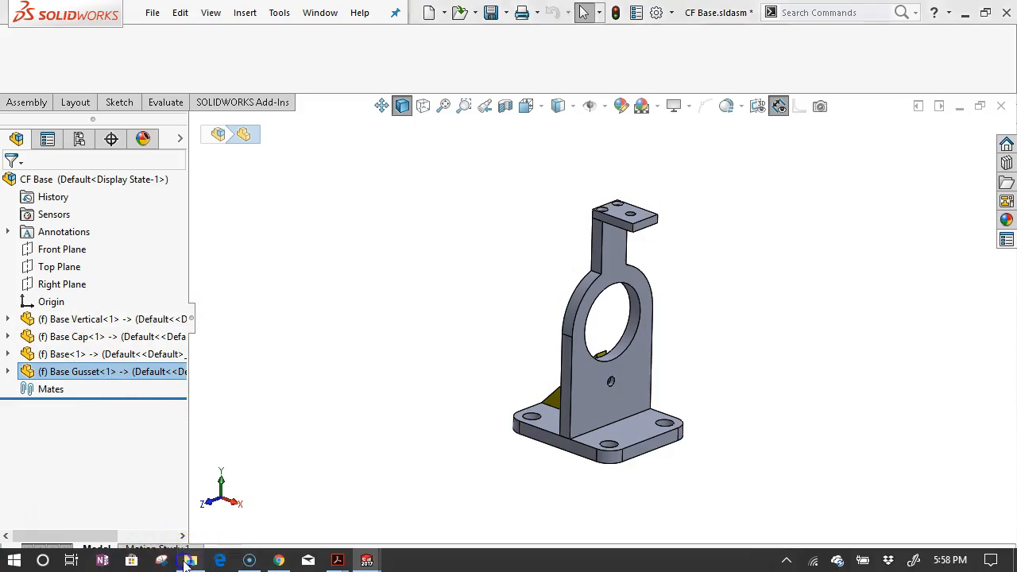
pyautogui.doubleClick(307, 171)
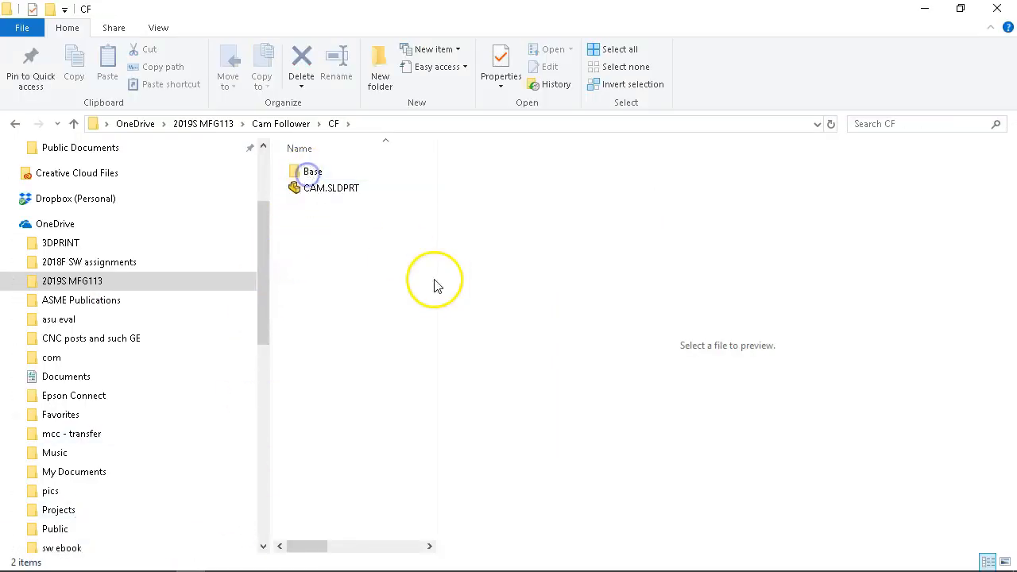
pyautogui.click(318, 173)
pyautogui.doubleClick(318, 173)
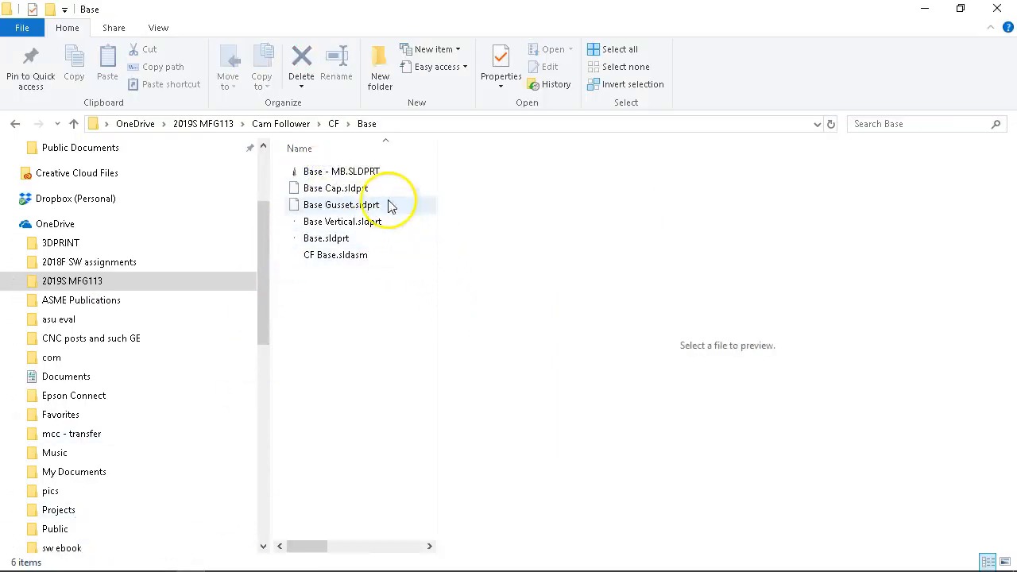
pyautogui.click(370, 173)
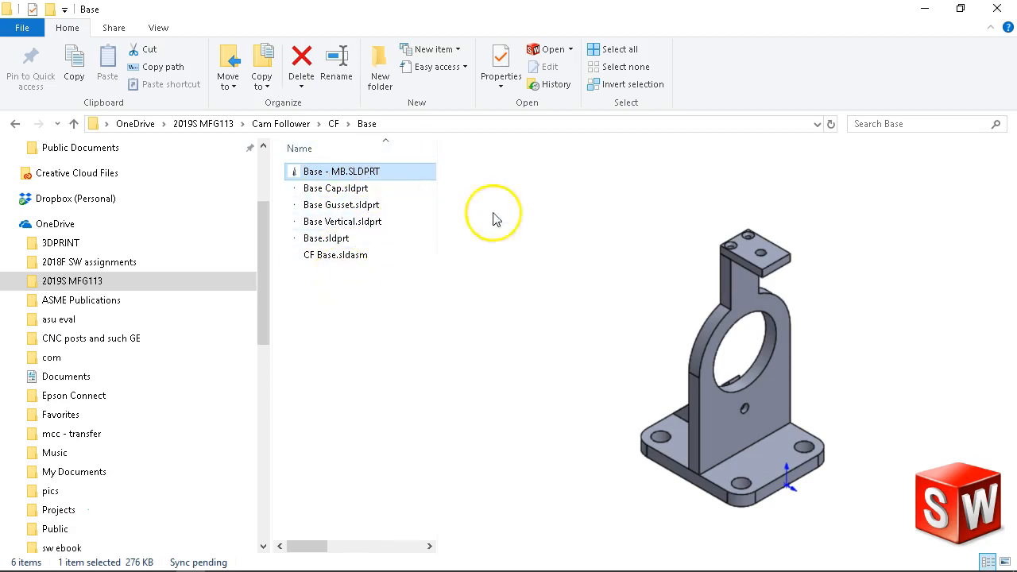
# Return from File Explorer and orbit and zoom the assembly to inspect the gusset.
pyautogui.click(922, 9)
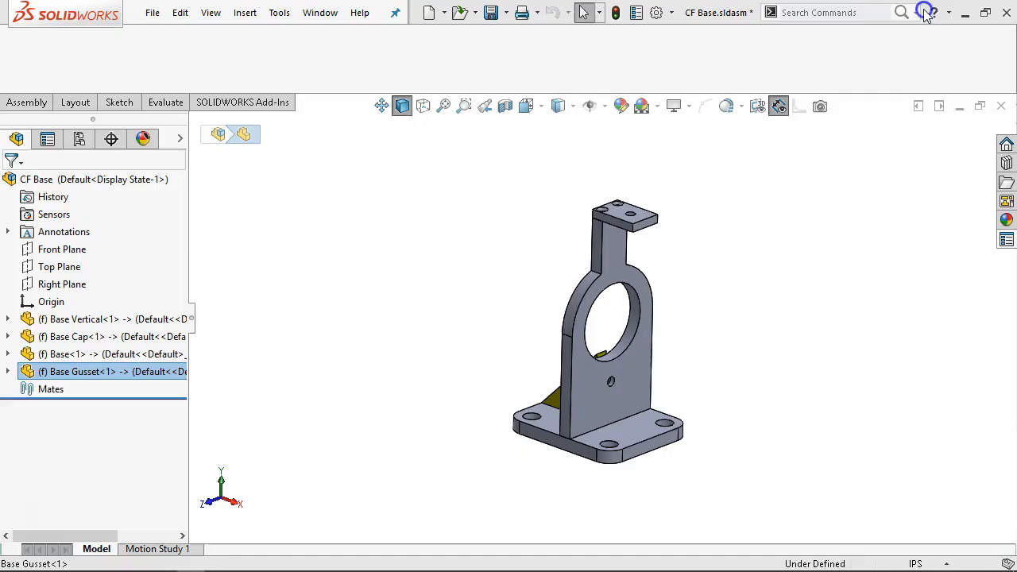
pyautogui.moveTo(557, 268); pyautogui.dragTo(550, 310, button='middle')
pyautogui.scroll(-2, 585, 386)
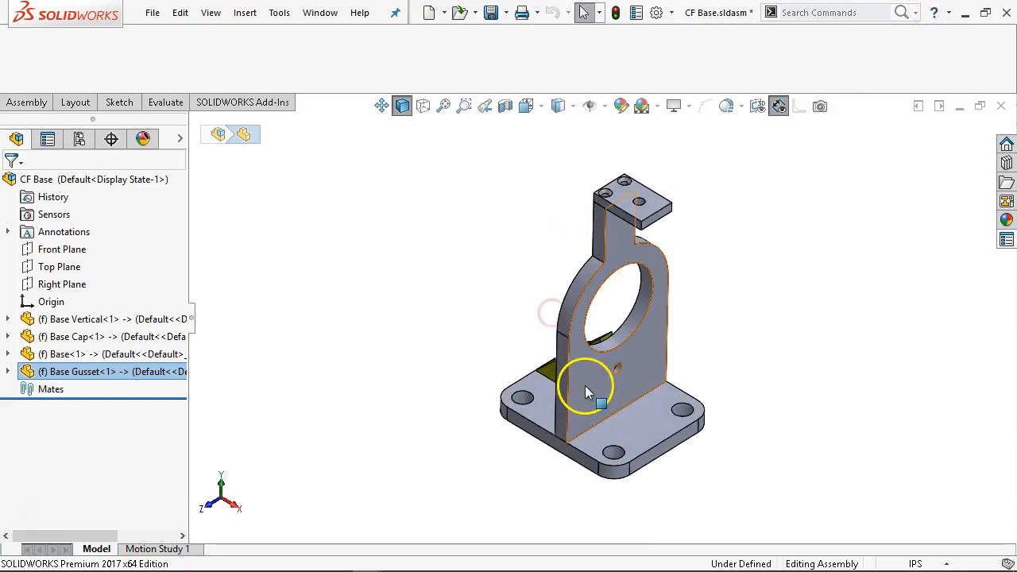
pyautogui.click(508, 296)
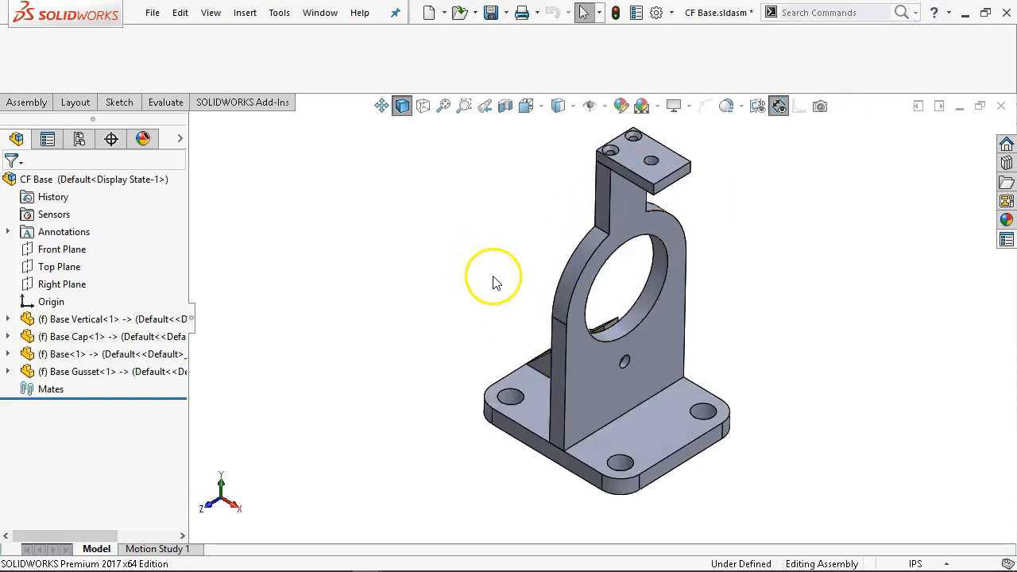
pyautogui.moveTo(493, 282); pyautogui.dragTo(555, 255, button='middle')
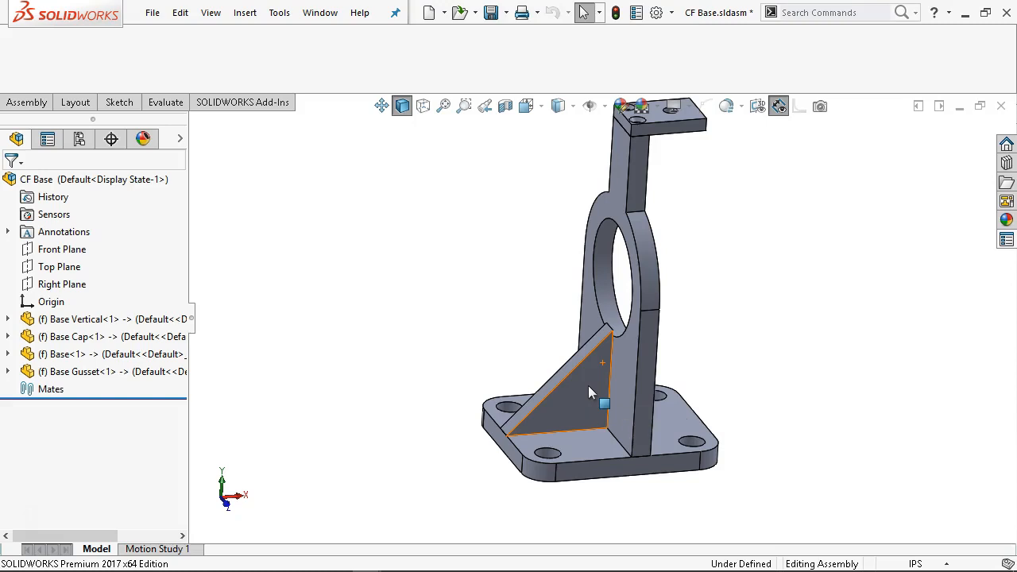
pyautogui.click(464, 294)
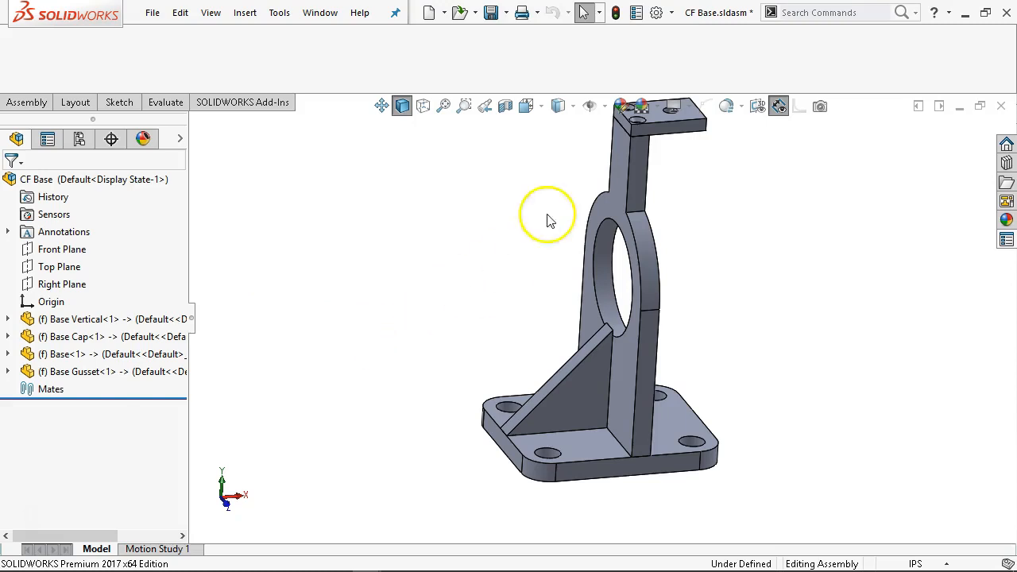
# Switch to the Base - MB.SLDPRT part window.
pyautogui.click(320, 12)
pyautogui.click(355, 181)
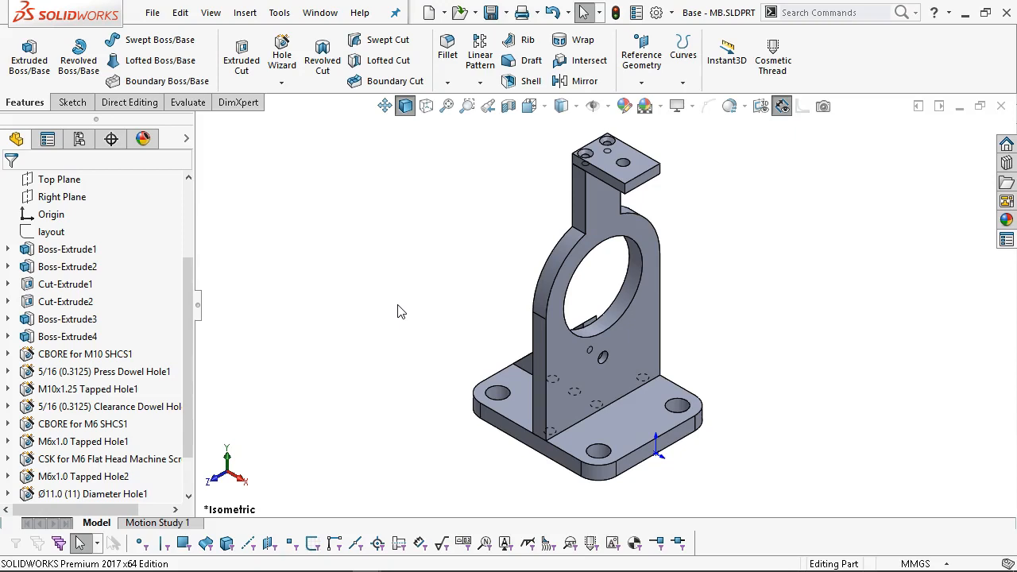
pyautogui.click(301, 322)
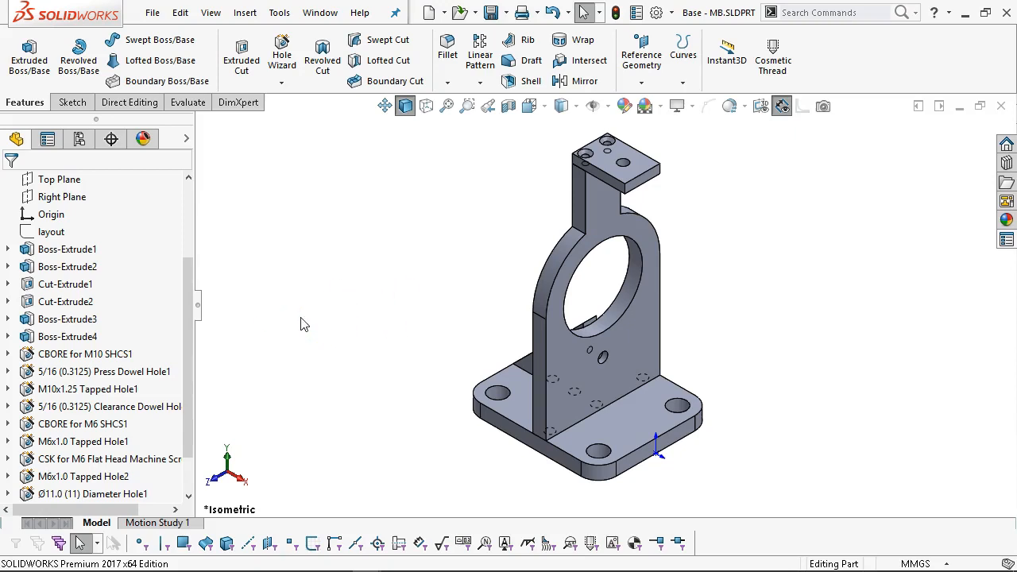